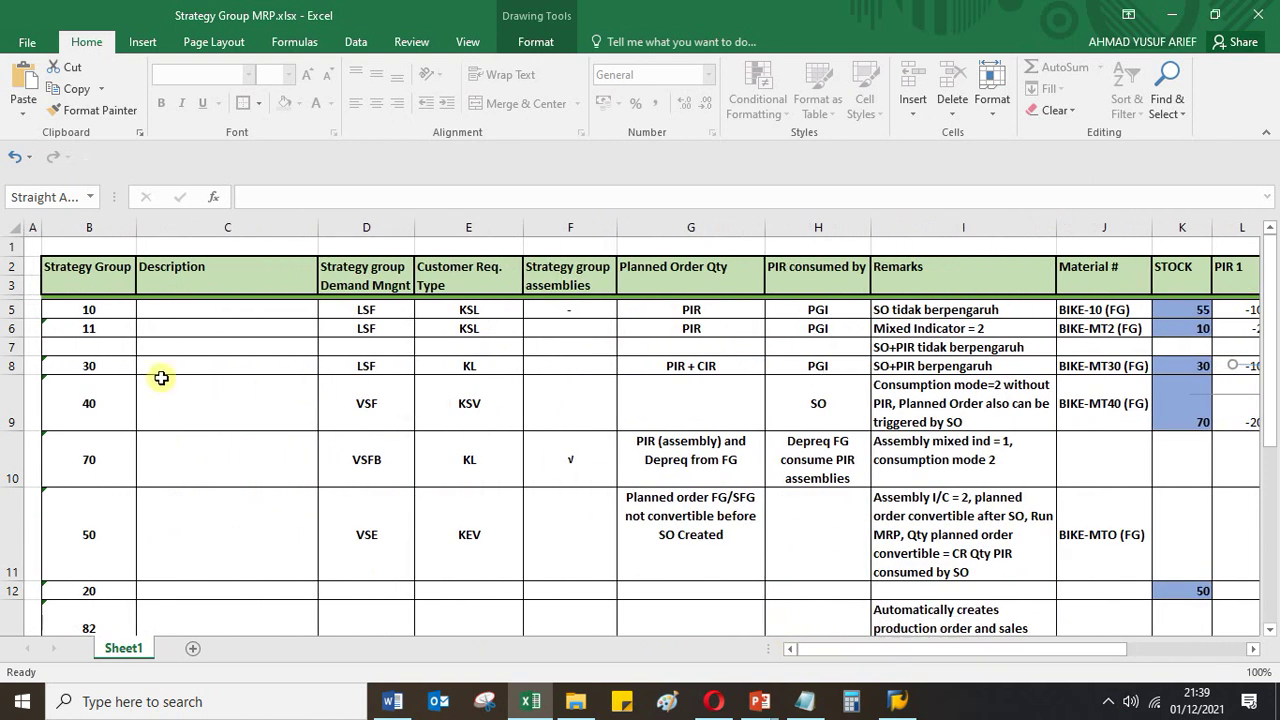
# Review the strategy group codes from 10 through 50 in the Strategy Group column
pyautogui.click(94, 312)
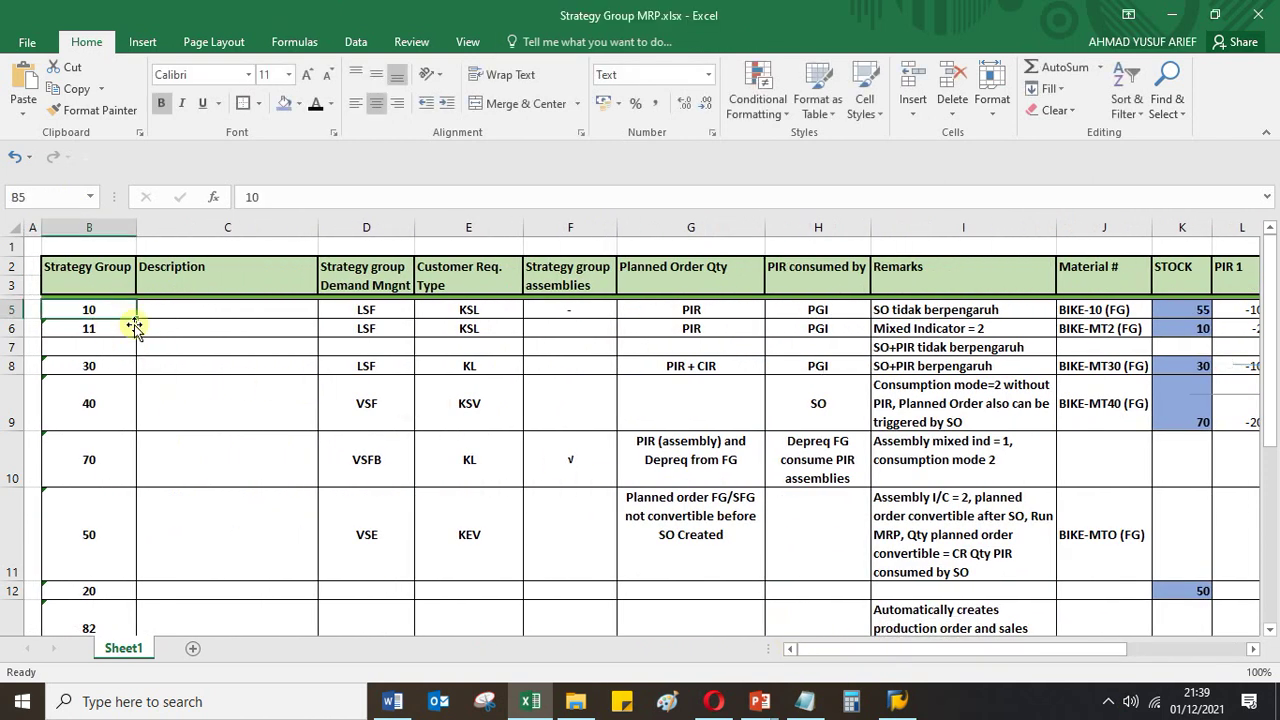
pyautogui.press('Down')
pyautogui.press('Down')
pyautogui.press('Down')
pyautogui.press('Down')
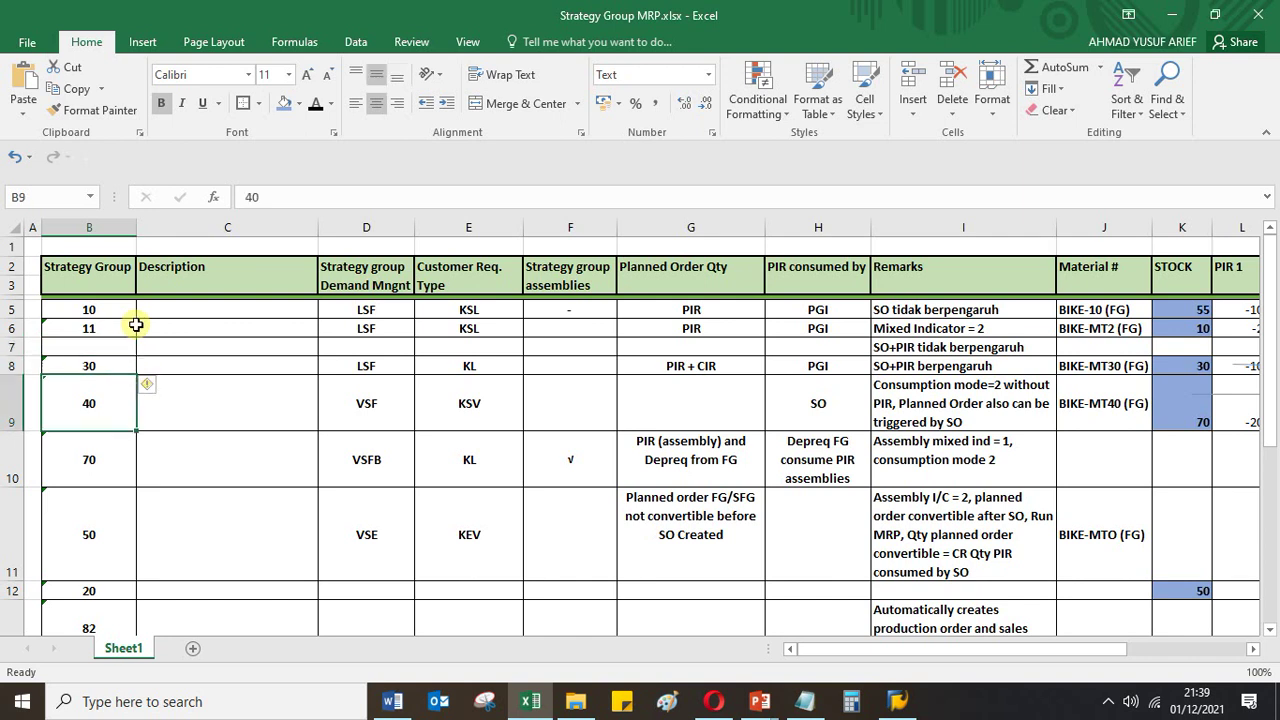
pyautogui.press('Down')
pyautogui.press('Down')
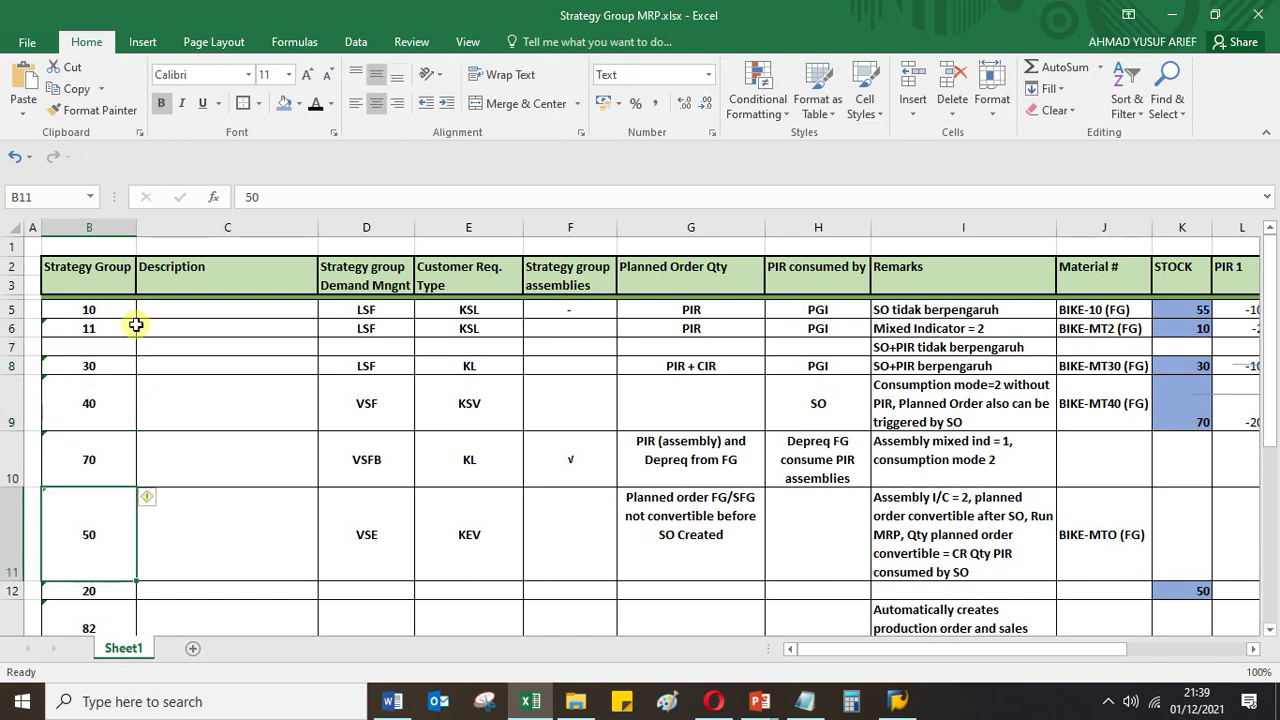
pyautogui.press('Up')
pyautogui.press('Up')
pyautogui.press('Up')
pyautogui.press('Up')
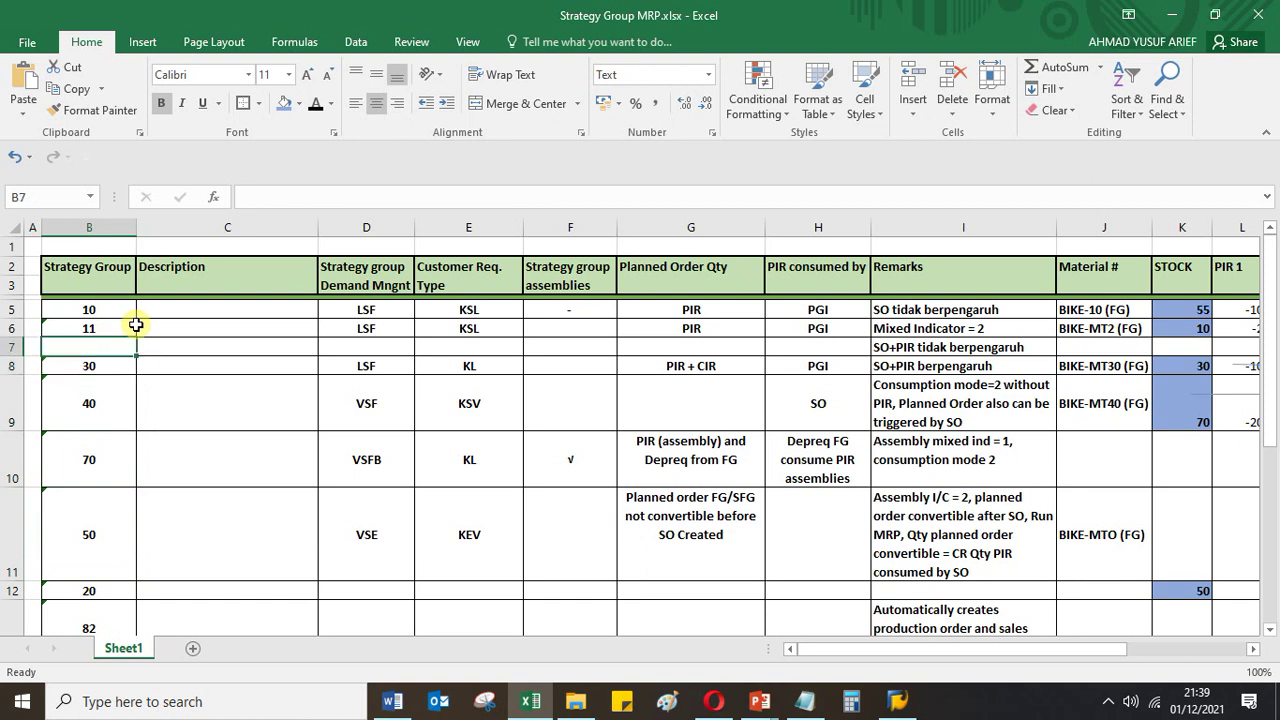
pyautogui.press('Up')
pyautogui.press('Up')
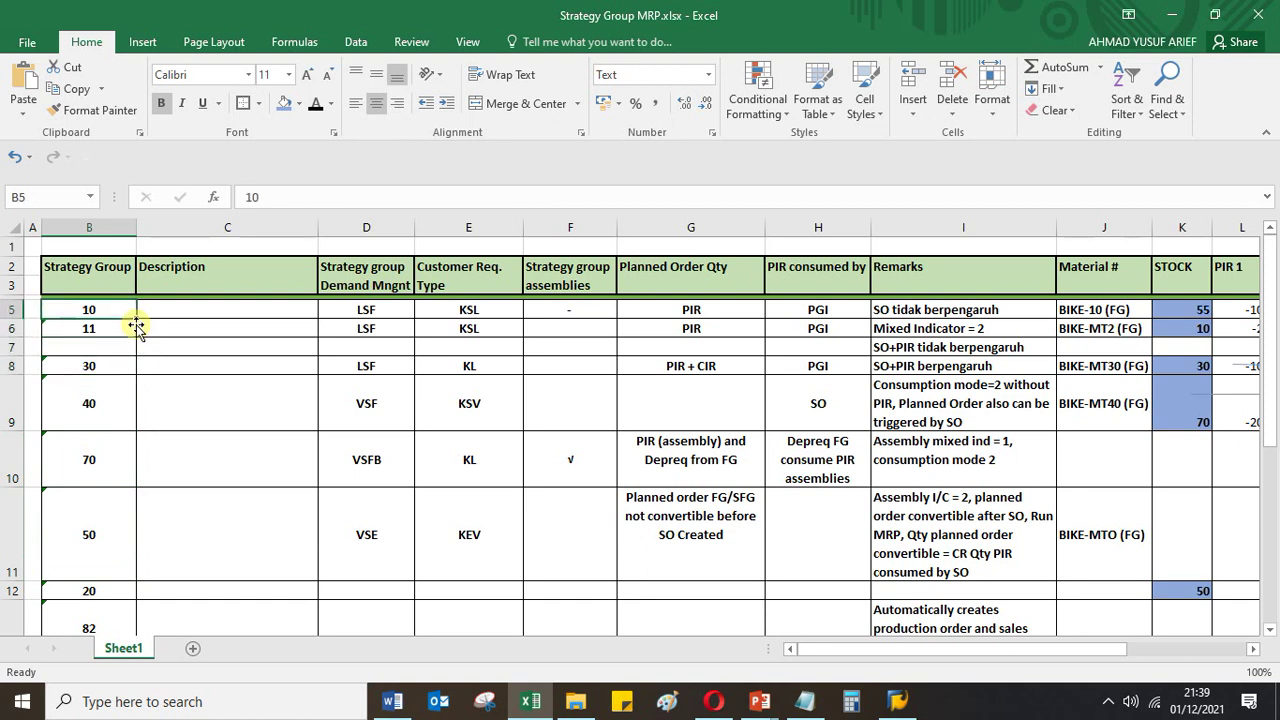
# Compare strategy groups 10 and 11, reading across the group 11 row as far as its remark
pyautogui.hotkey('shift', 'Down')
pyautogui.click(135, 327)
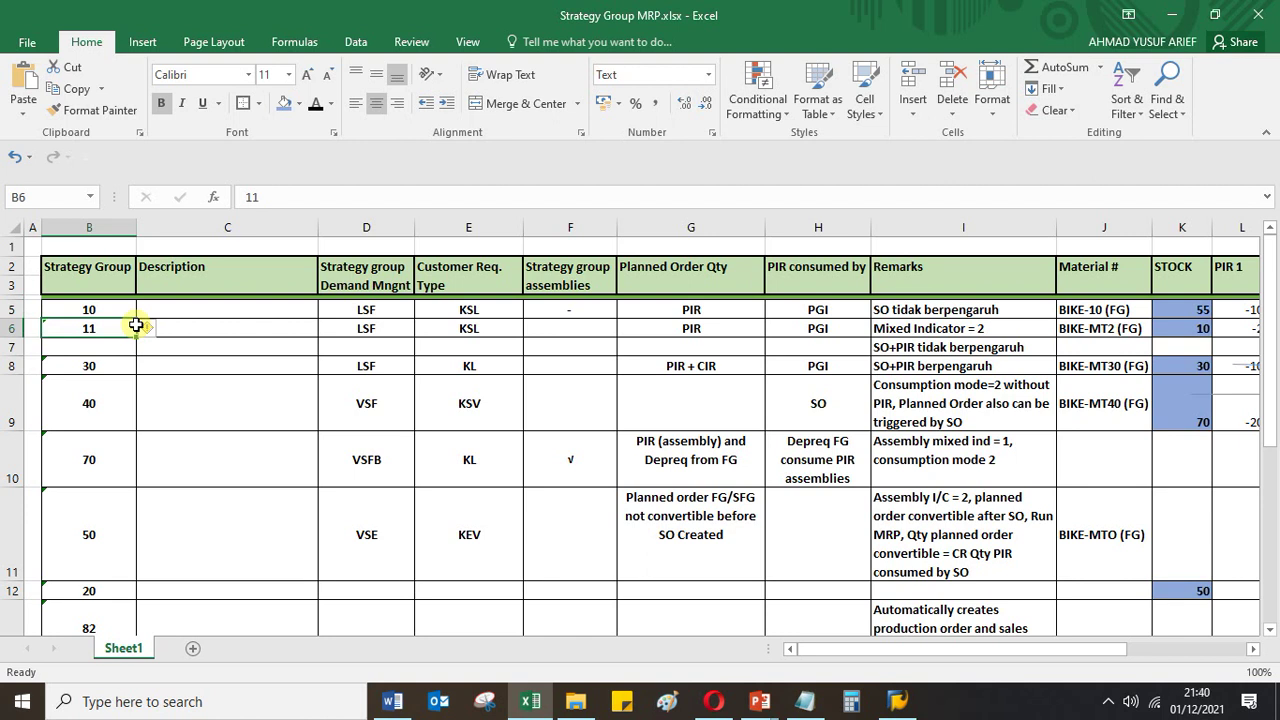
pyautogui.press('Up')
pyautogui.click(135, 327)
pyautogui.press('Right')
pyautogui.press('Right')
pyautogui.press('Right')
pyautogui.press('Right')
pyautogui.press('Right')
pyautogui.press('Right')
pyautogui.press('Right')
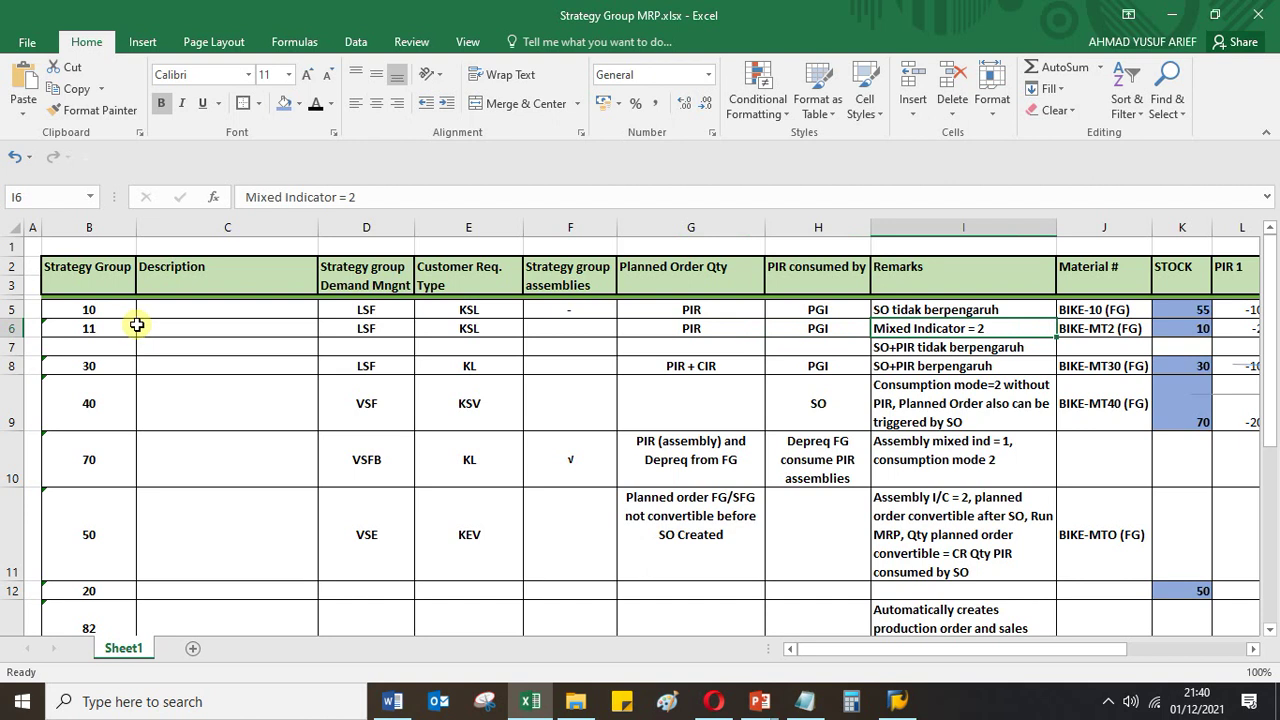
# Compare the demand management requirement types of strategy groups 10 and 11
pyautogui.press('Left')
pyautogui.press('Left')
pyautogui.press('Left')
pyautogui.press('Left')
pyautogui.press('Left')
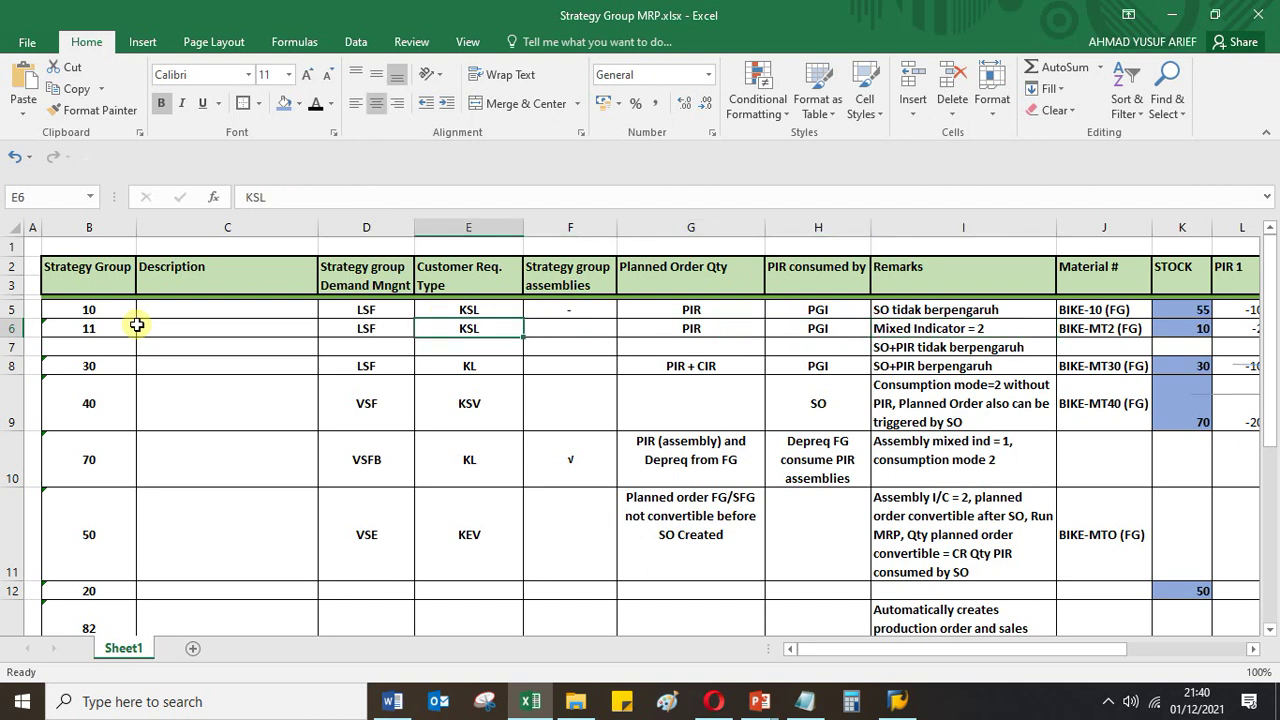
pyautogui.press('Up')
pyautogui.press('Down')
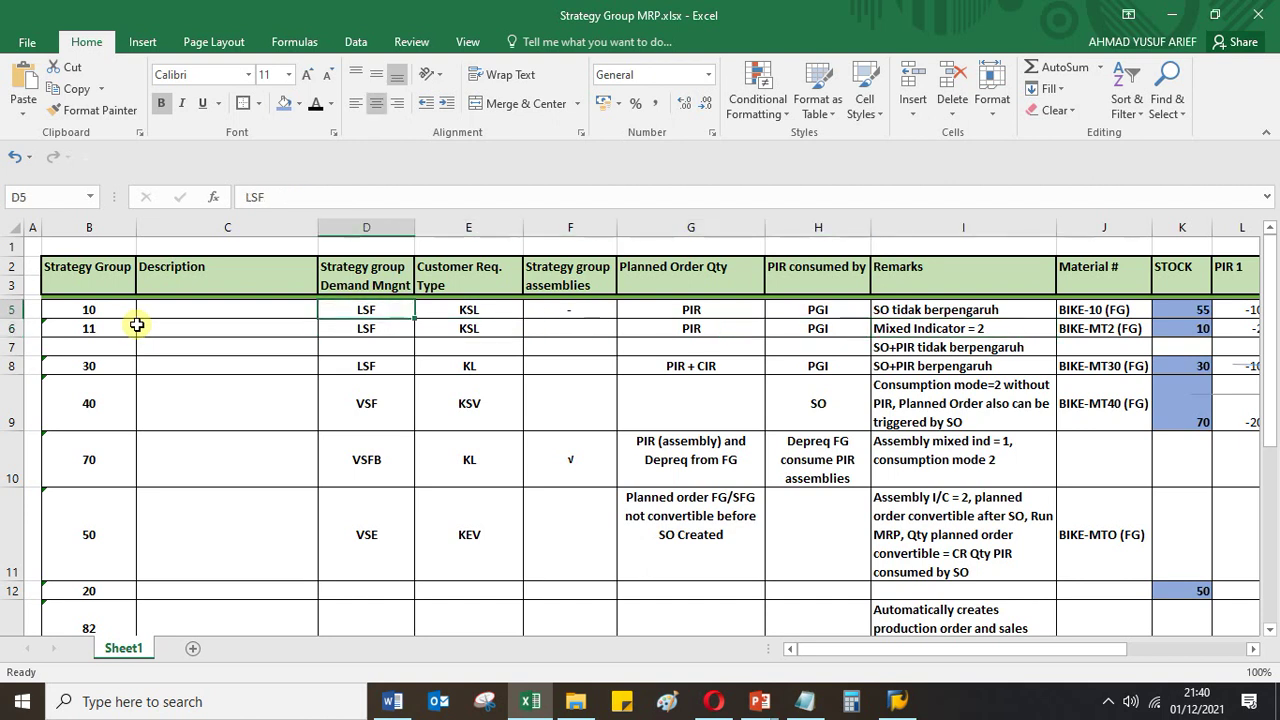
pyautogui.press('Up')
pyautogui.press('Down')
pyautogui.press('Up')
pyautogui.press('Down')
pyautogui.press('Up')
pyautogui.press('Down')
pyautogui.press('Up')
pyautogui.press('Down')
pyautogui.press('Up')
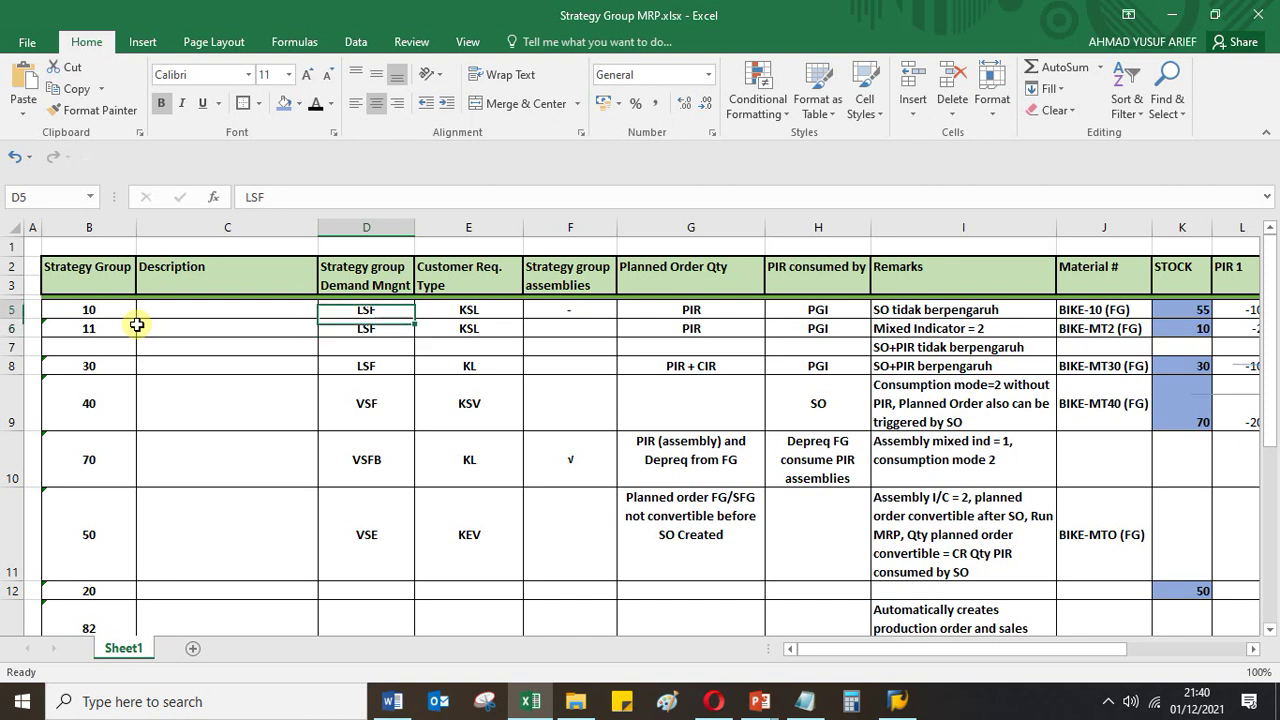
# Compare the customer requirement type and planned order quantity basis of strategy groups 10 and 11
pyautogui.press('Right')
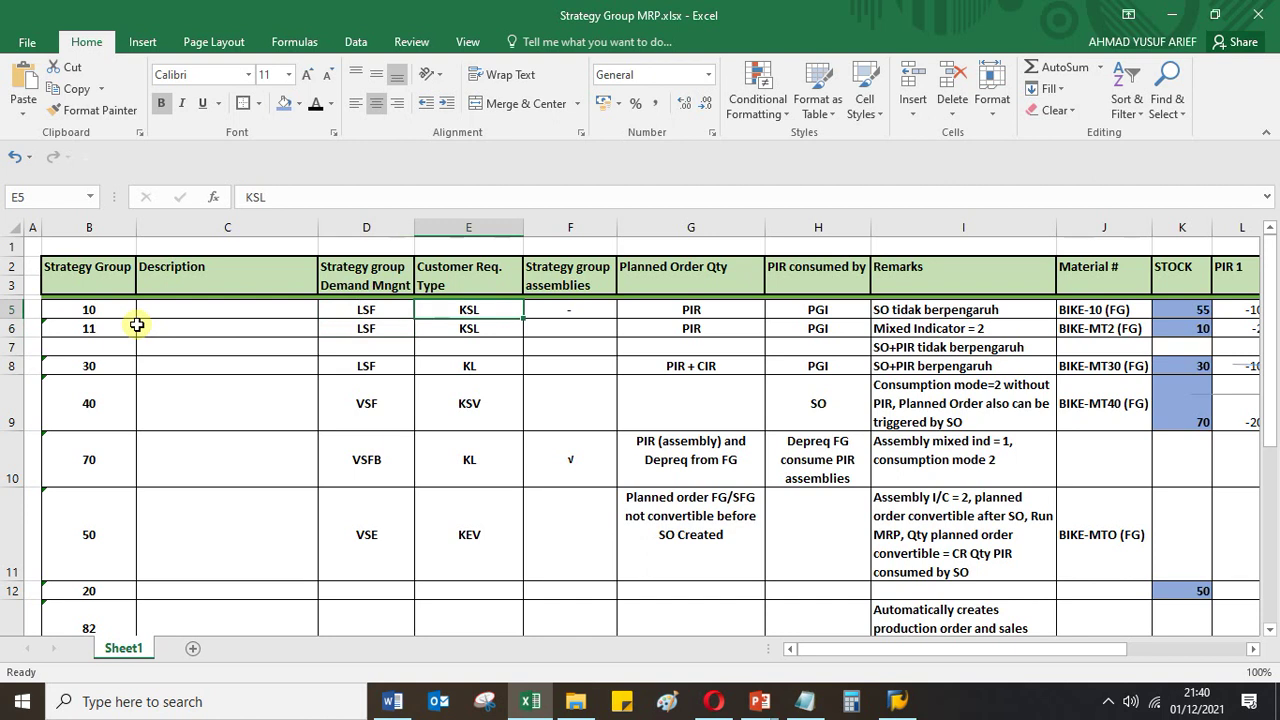
pyautogui.press('Left')
pyautogui.press('Right')
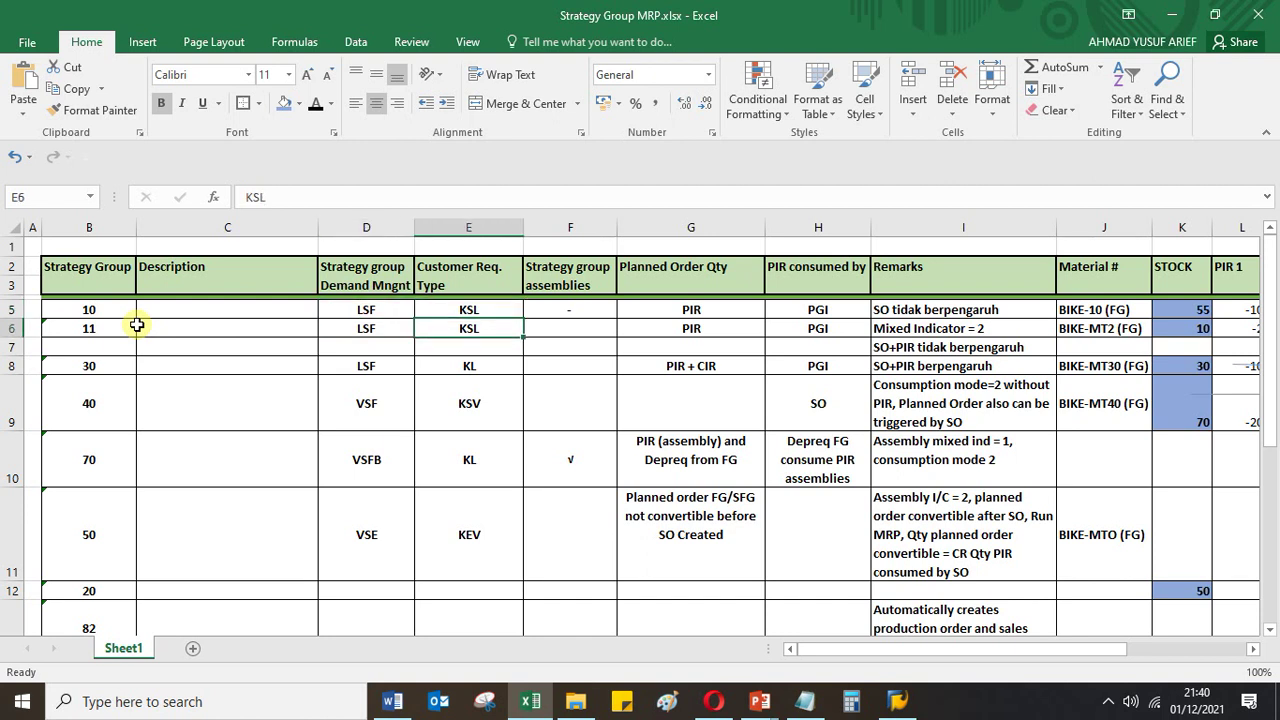
pyautogui.press('Right')
pyautogui.press('Right')
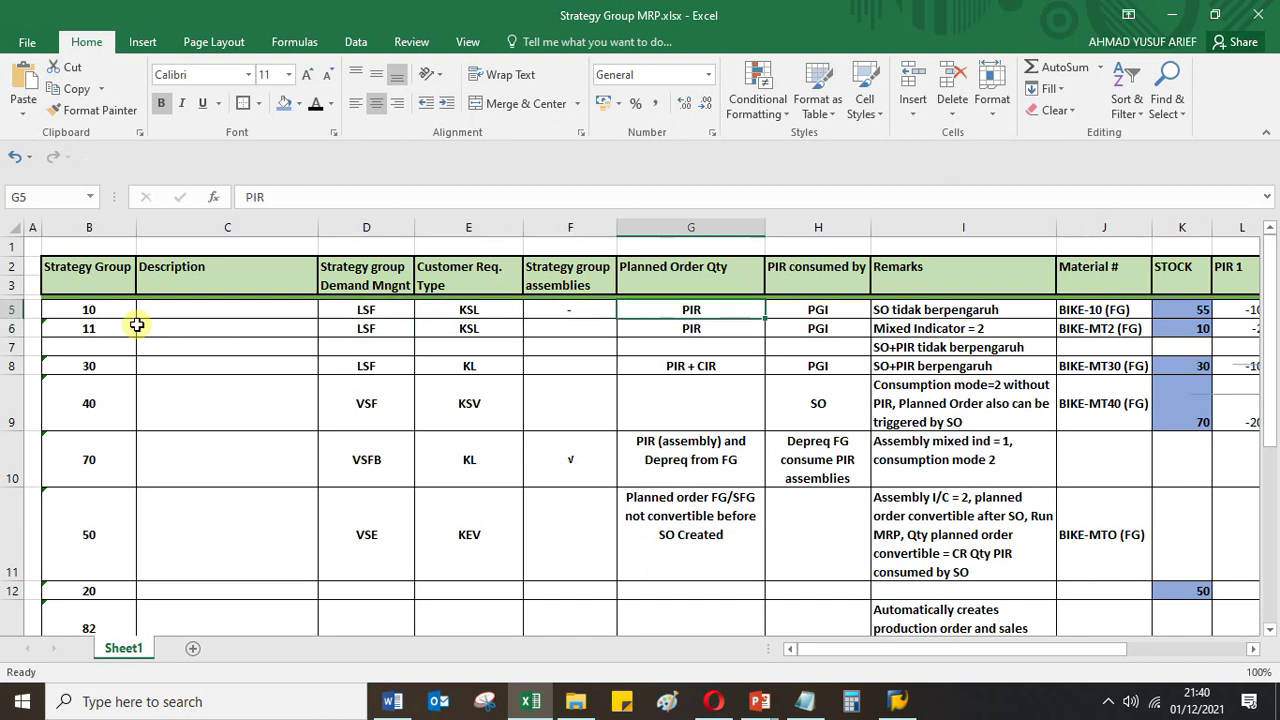
pyautogui.press('Left')
pyautogui.press('Right')
# Examine the stock, PIR, sales order and planned order columns in the strategy group 10 row
pyautogui.press('Right')
pyautogui.press('Right')
pyautogui.press('Right')
pyautogui.press('Right')
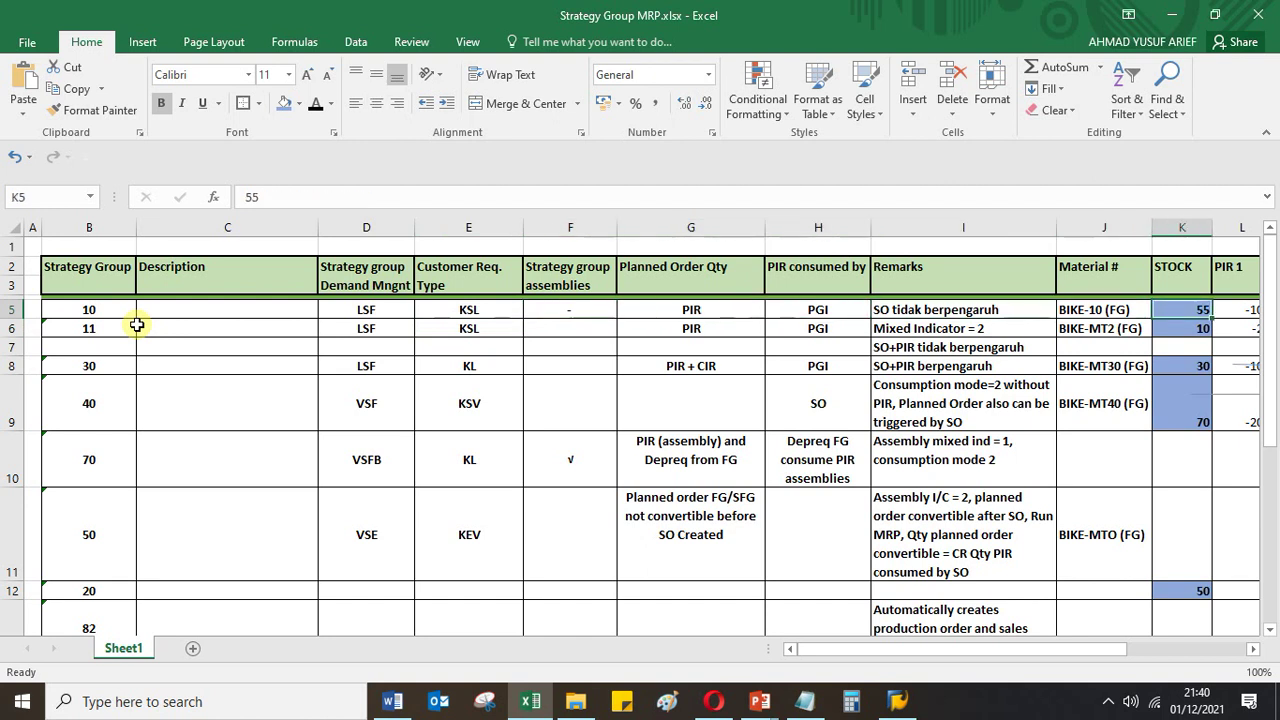
pyautogui.press('Right')
pyautogui.press('Right')
pyautogui.press('Right')
pyautogui.press('Left')
pyautogui.press('Right')
pyautogui.press('Right')
pyautogui.press('Right')
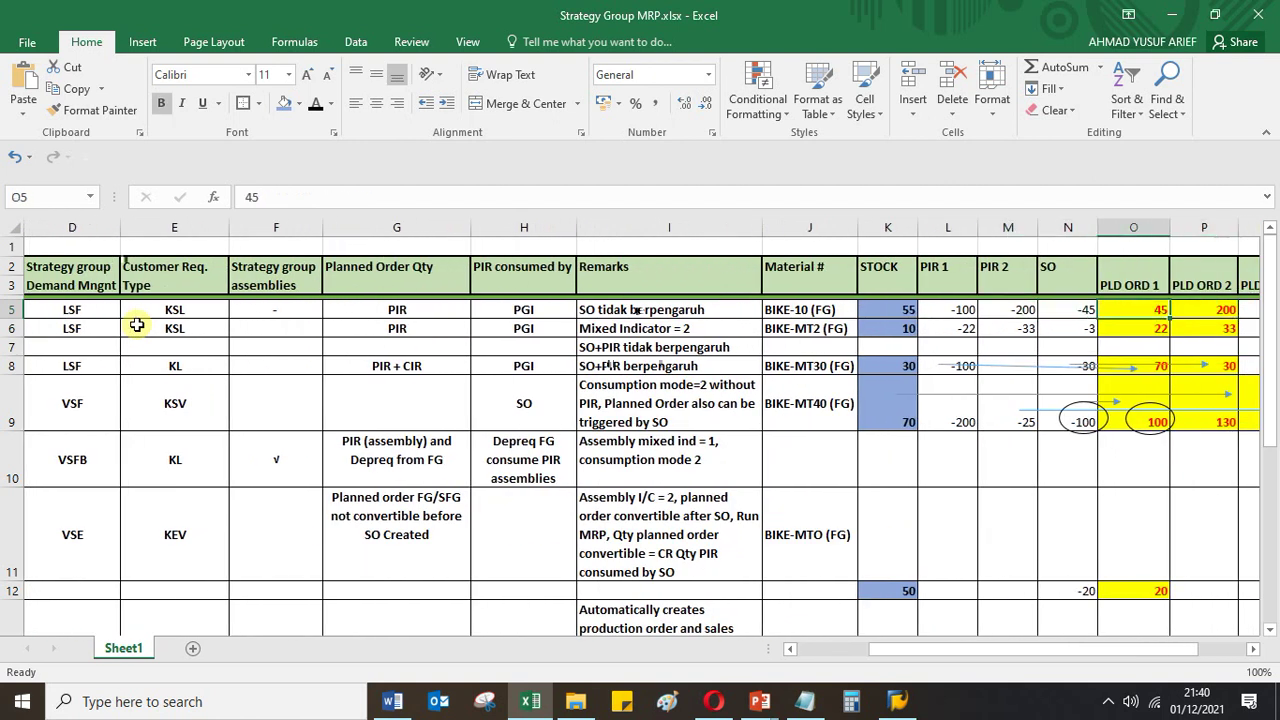
pyautogui.press('Right')
pyautogui.press('Right')
pyautogui.press('Left')
pyautogui.press('Down')
pyautogui.press('Down')
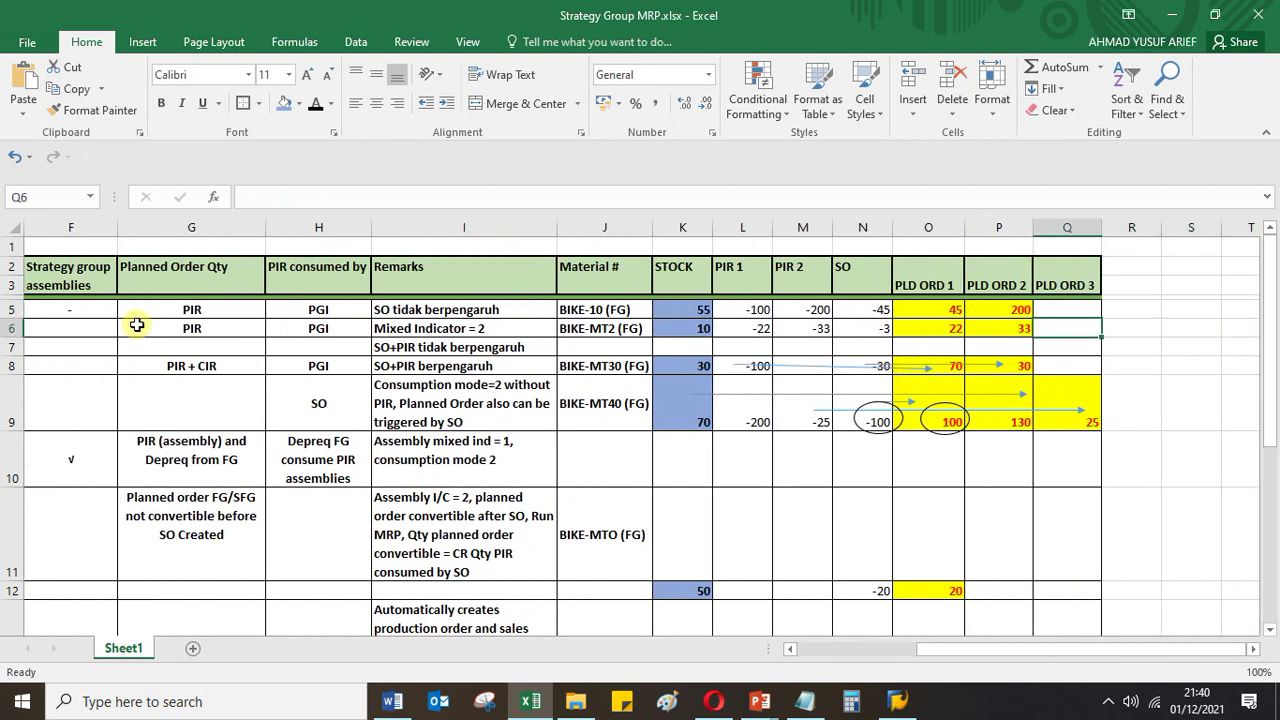
# Examine the stock of BIKE-10 (FG) against its PIR 1 quantity, continuing to PIR 2
pyautogui.press('Left')
pyautogui.press('Left')
pyautogui.press('Left')
pyautogui.press('Left')
pyautogui.press('Left')
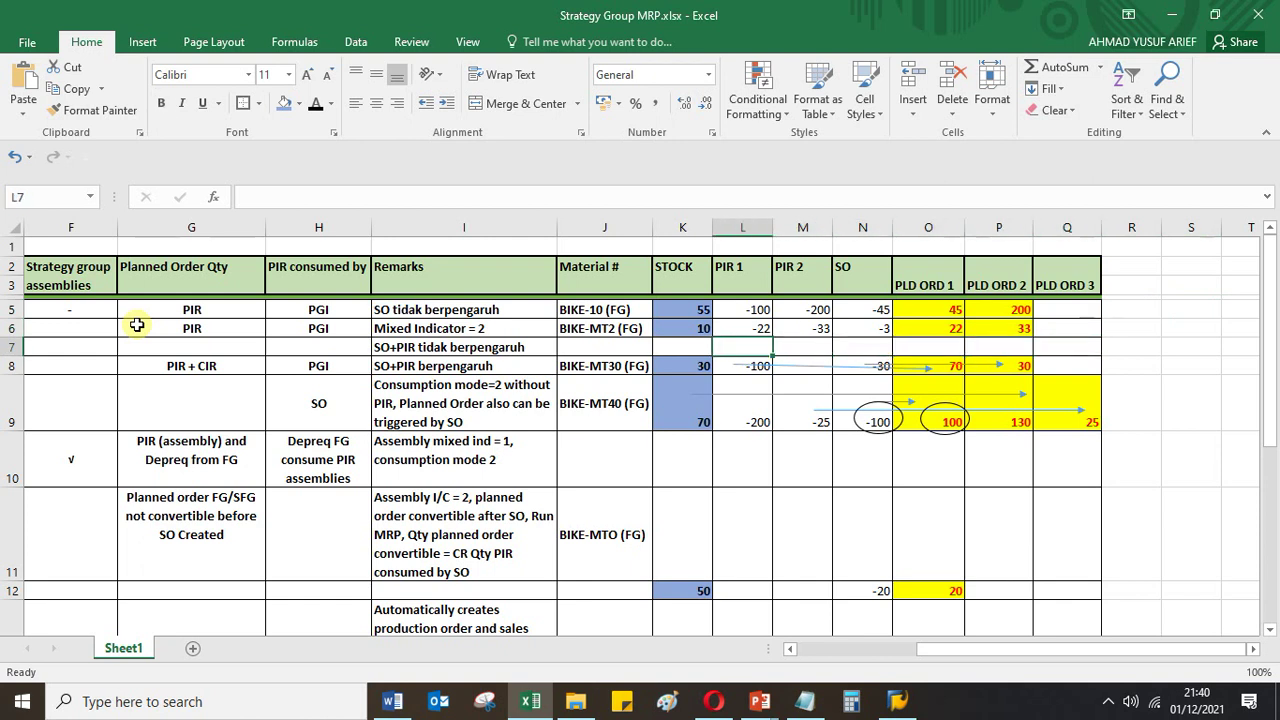
pyautogui.press('Up')
pyautogui.press('Left')
pyautogui.press('Up')
pyautogui.press('Right')
pyautogui.press('Left')
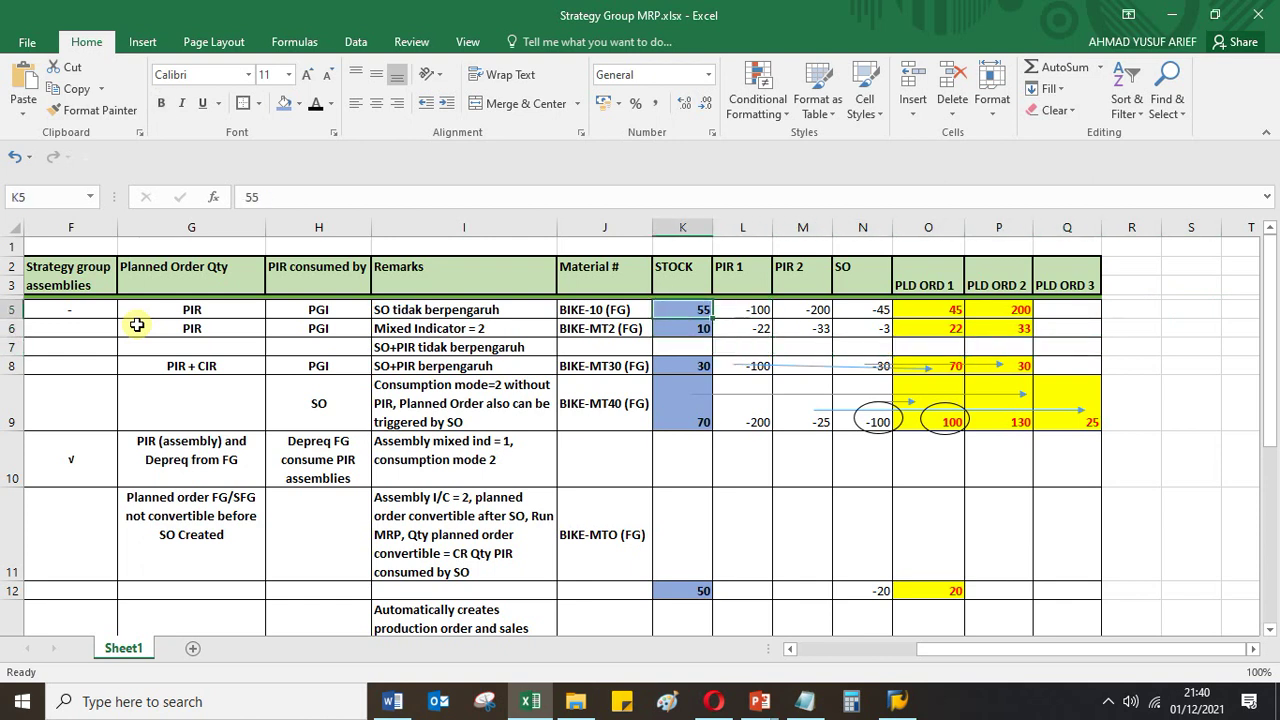
pyautogui.press('Left')
pyautogui.press('Right')
pyautogui.press('Right')
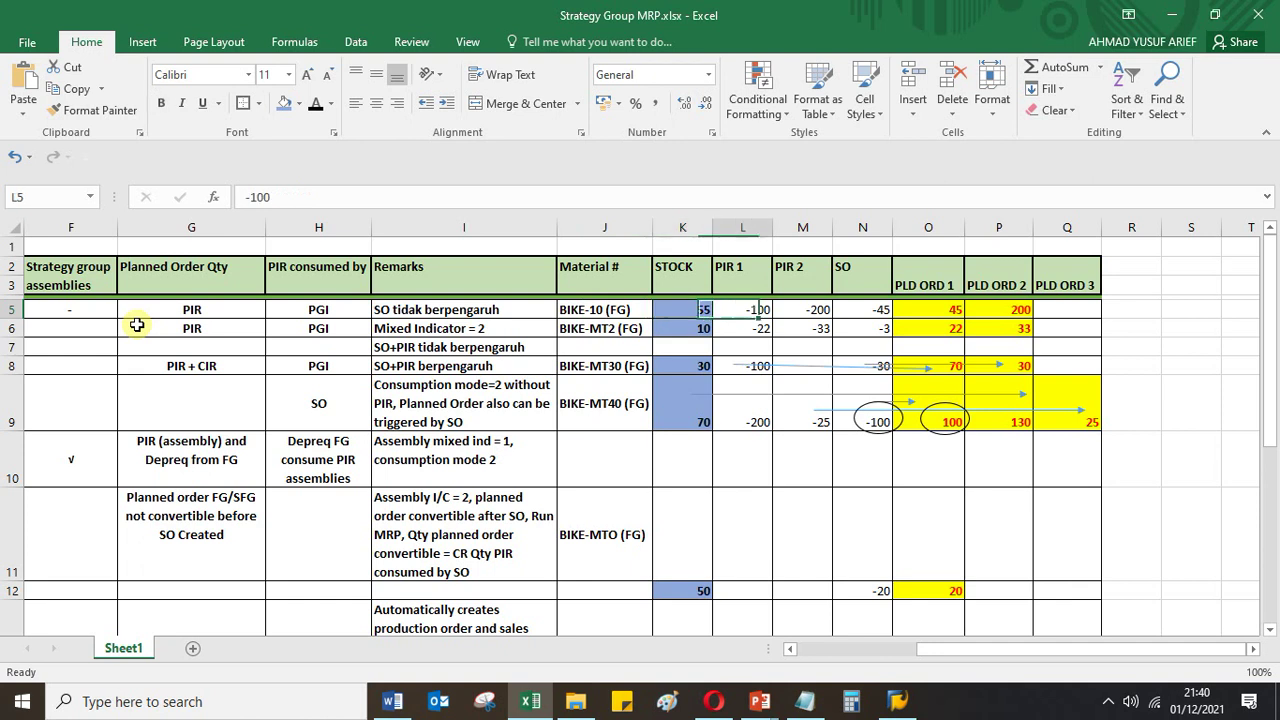
pyautogui.press('Left')
pyautogui.press('Right')
pyautogui.press('Left')
pyautogui.press('Right')
pyautogui.press('Right')
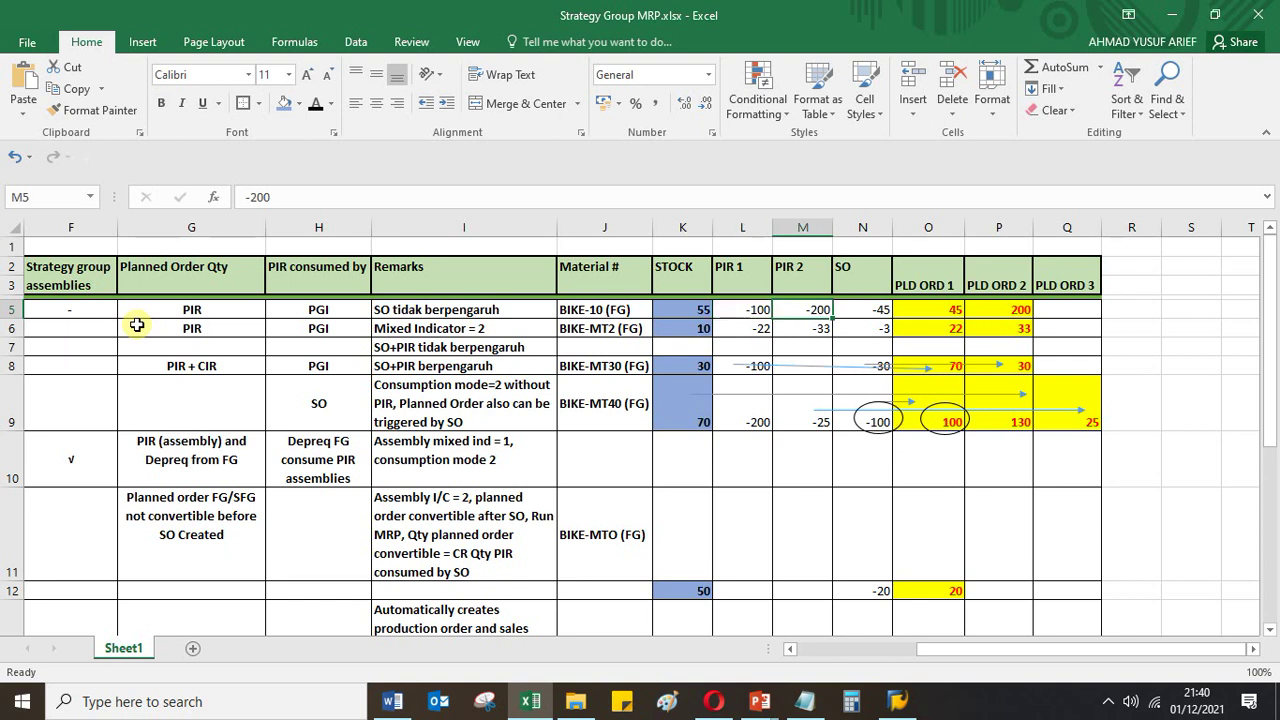
# Compare the sales order quantity of BIKE-10 (FG) with its PIR 1 and PIR 2 quantities
pyautogui.press('Right')
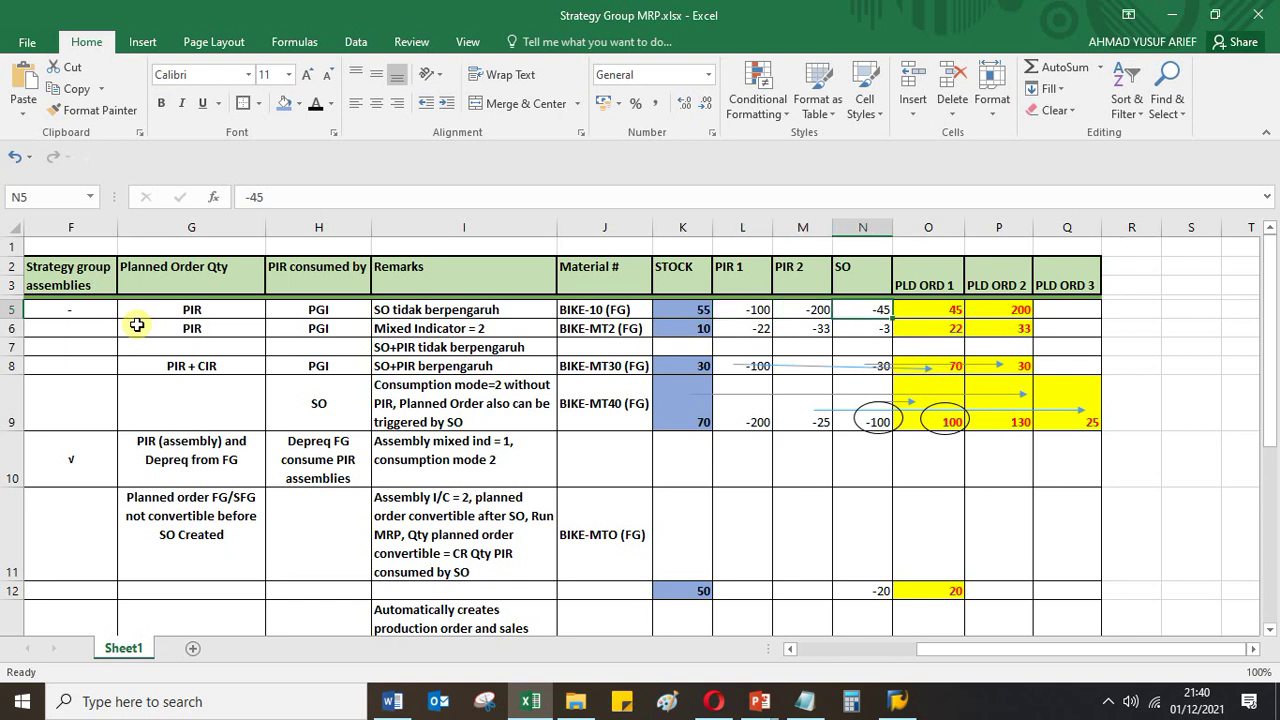
pyautogui.press('Left')
pyautogui.press('Left')
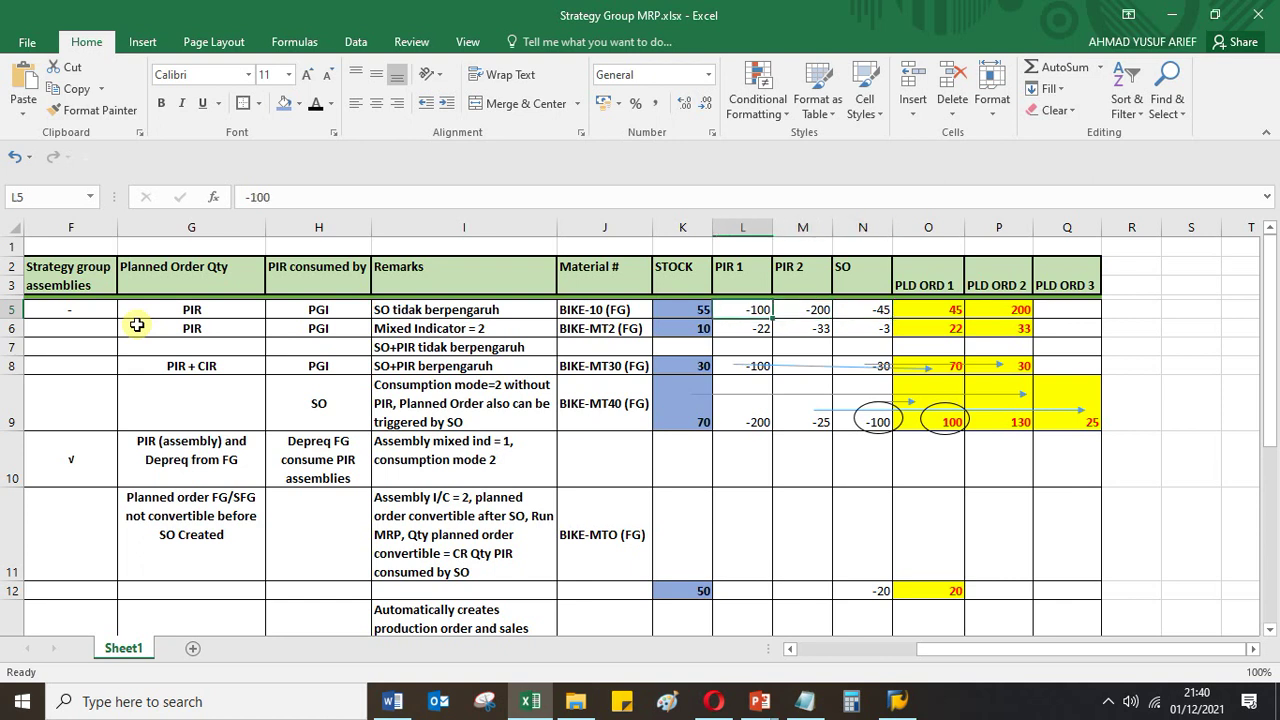
pyautogui.press('Right')
pyautogui.press('Right')
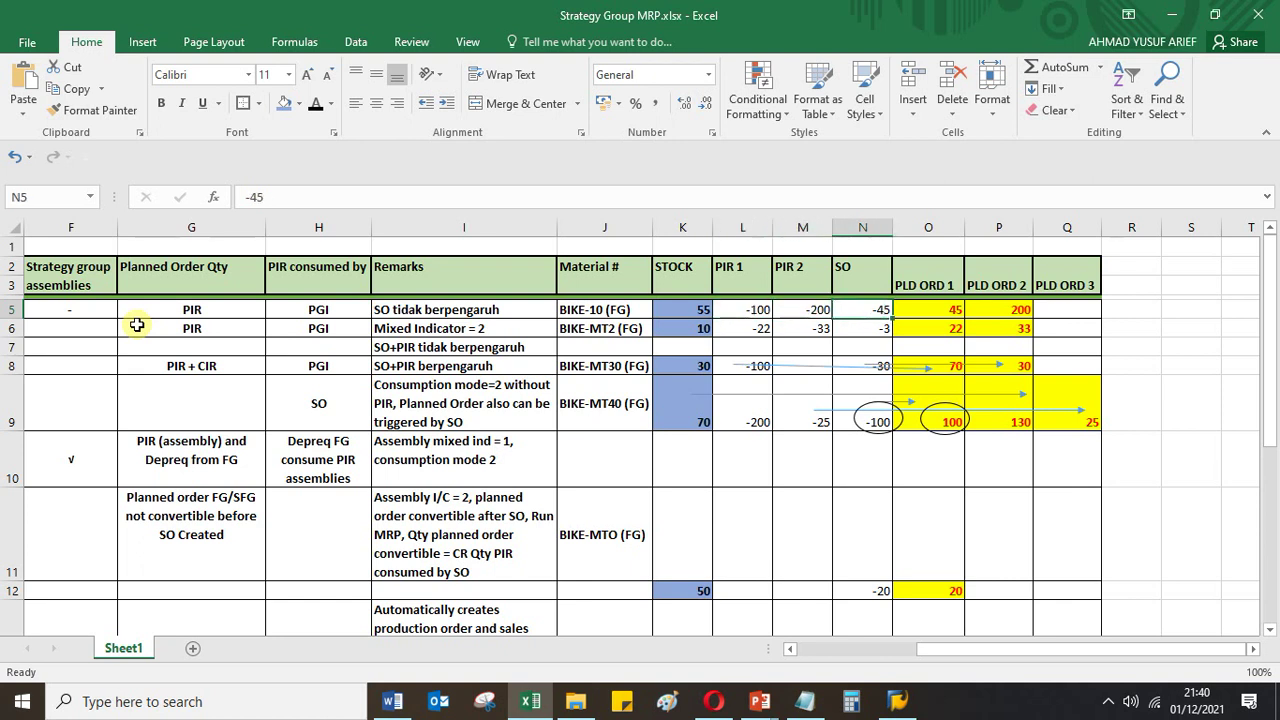
pyautogui.press('Left')
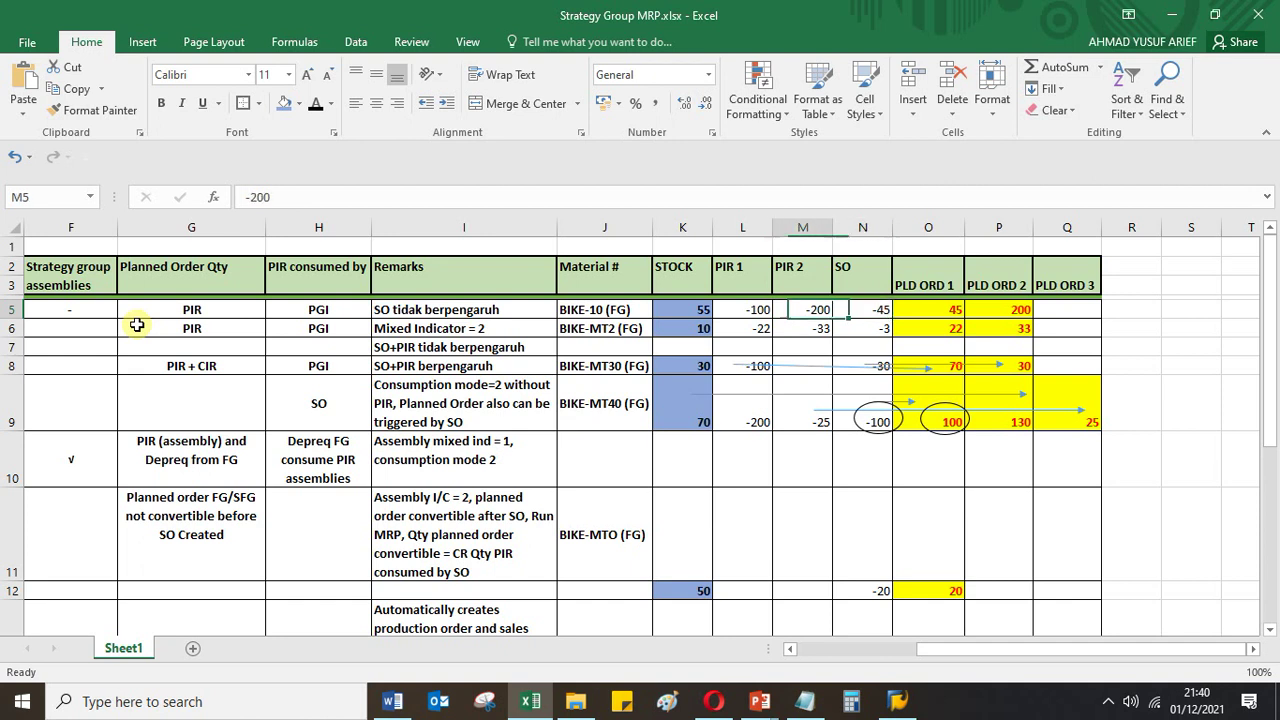
pyautogui.press('Left')
# Examine planned orders 1 and 2 of BIKE-10 (FG) in relation to its sales order quantity
pyautogui.press('Right')
pyautogui.press('Right')
pyautogui.press('Right')
pyautogui.press('Right')
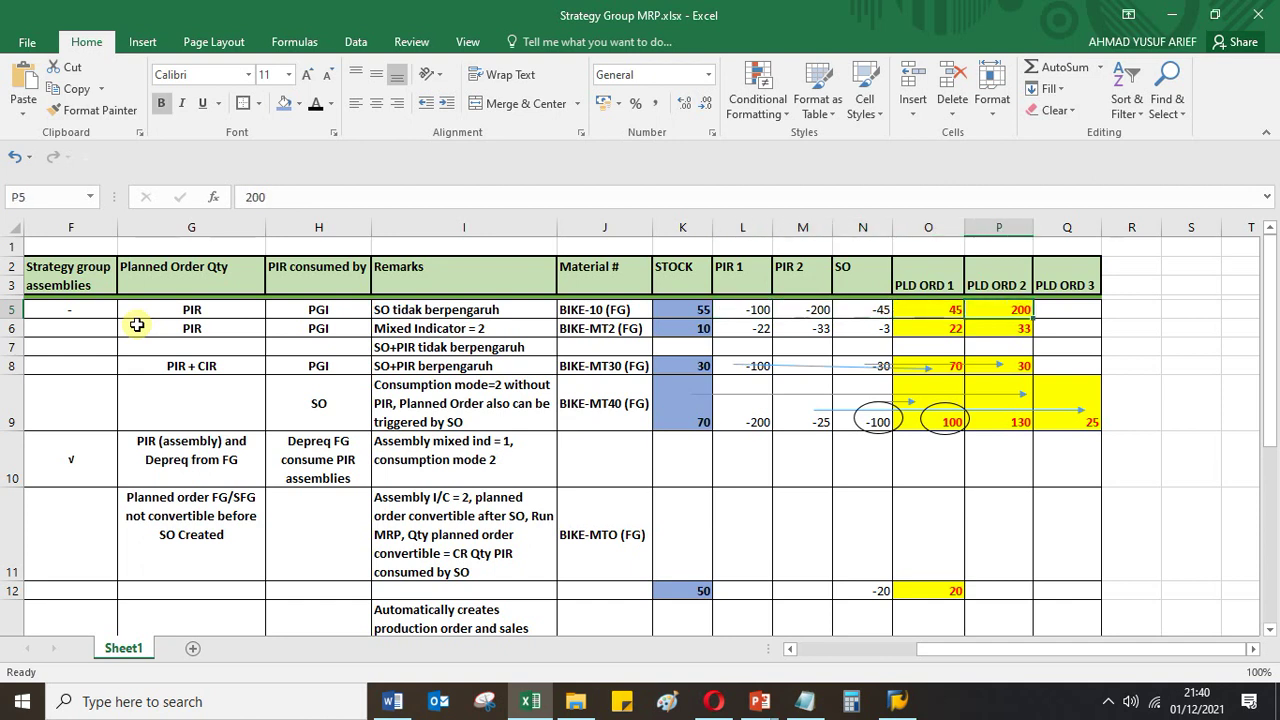
pyautogui.press('Left')
pyautogui.press('Left')
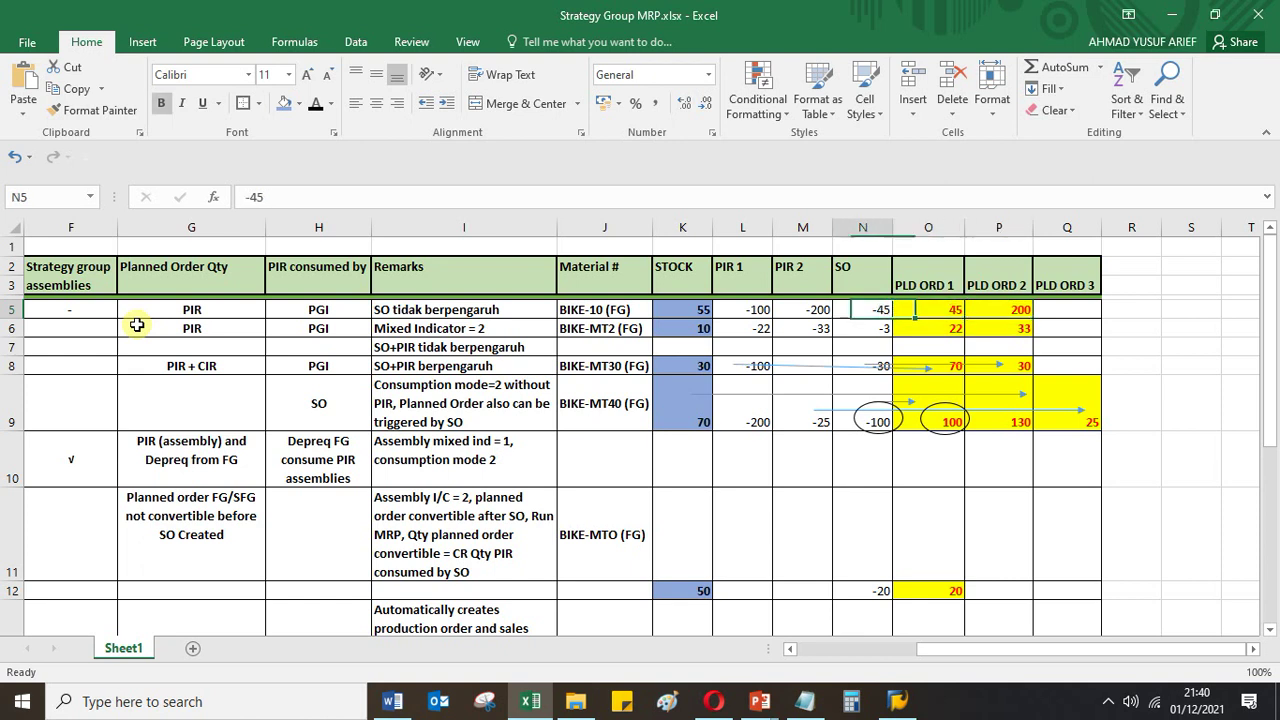
pyautogui.press('Right')
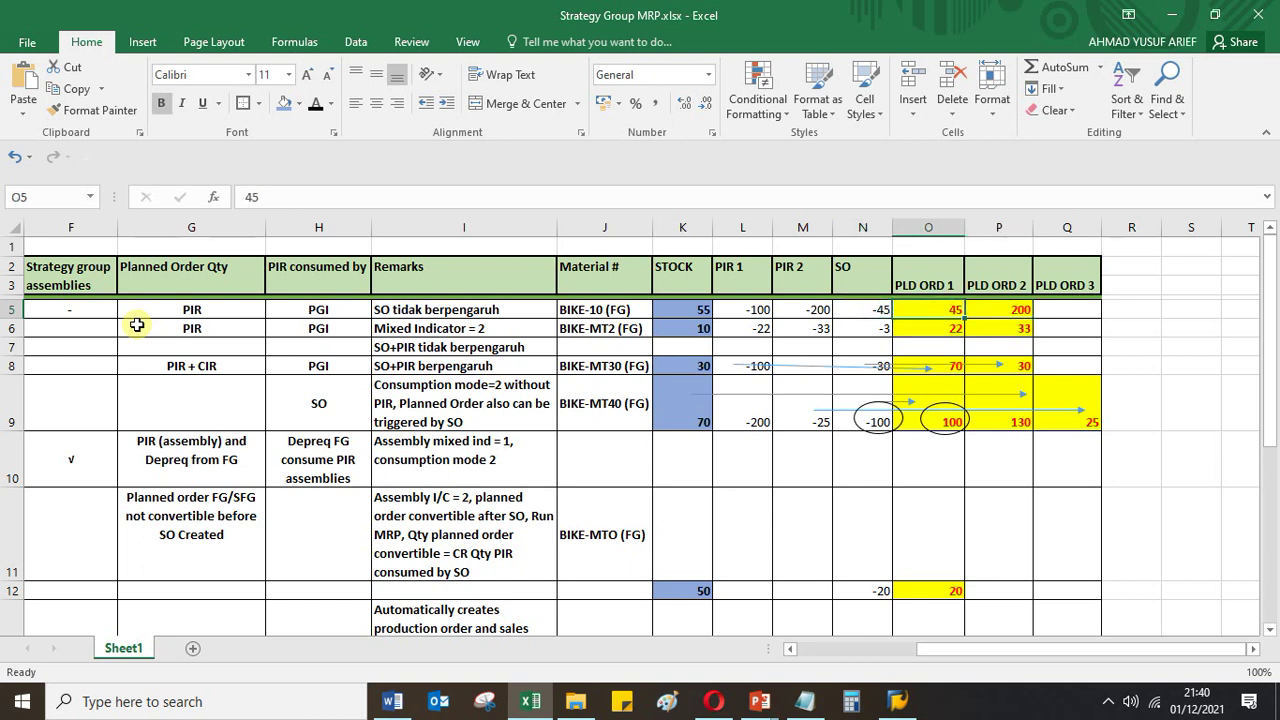
pyautogui.press('Up')
pyautogui.press('Down')
pyautogui.press('Up')
pyautogui.press('Right')
pyautogui.press('Down')
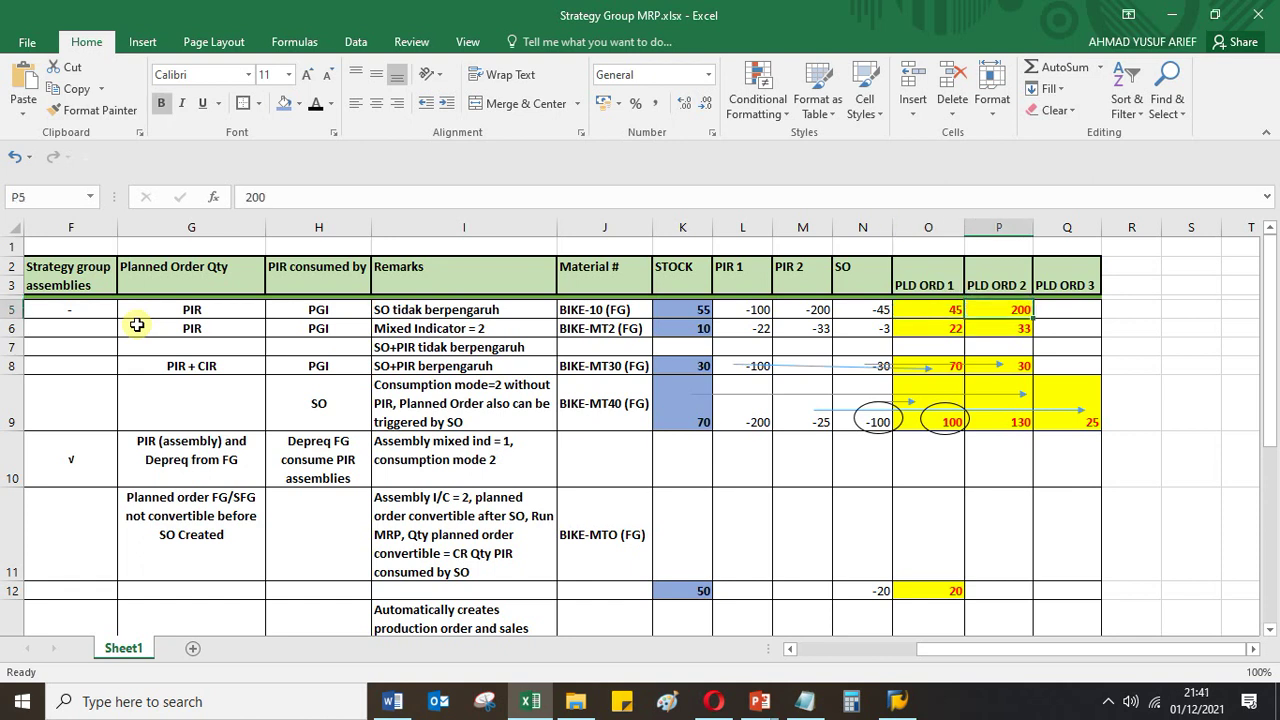
pyautogui.press('Left')
pyautogui.press('Left')
pyautogui.press('Right')
pyautogui.press('Right')
pyautogui.press('Left')
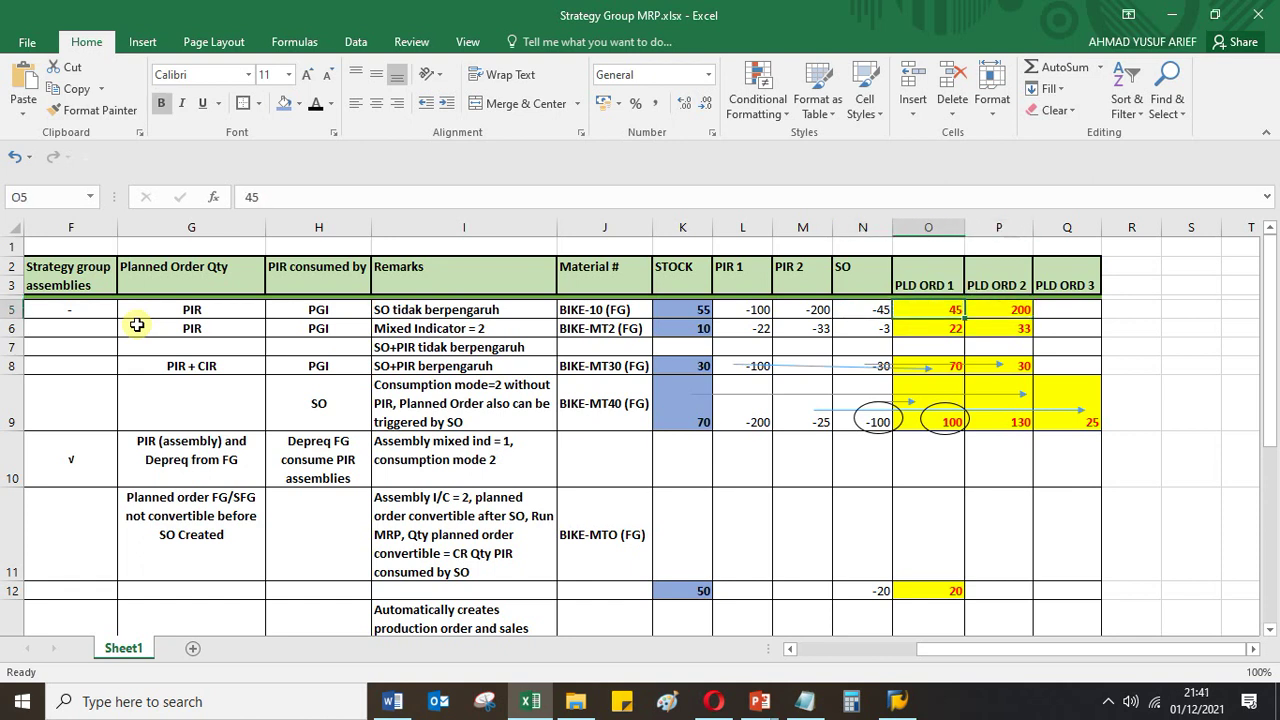
# Trace the planned orders of BIKE-10 (FG) back to its PIR 1 and PIR 2 quantities
pyautogui.press('Right')
pyautogui.press('Left')
pyautogui.press('Left')
pyautogui.press('Right')
pyautogui.press('Right')
pyautogui.press('Left')
pyautogui.press('Left')
pyautogui.press('Left')
pyautogui.press('Right')
pyautogui.press('Right')
pyautogui.press('Left')
pyautogui.press('Left')
pyautogui.press('Left')
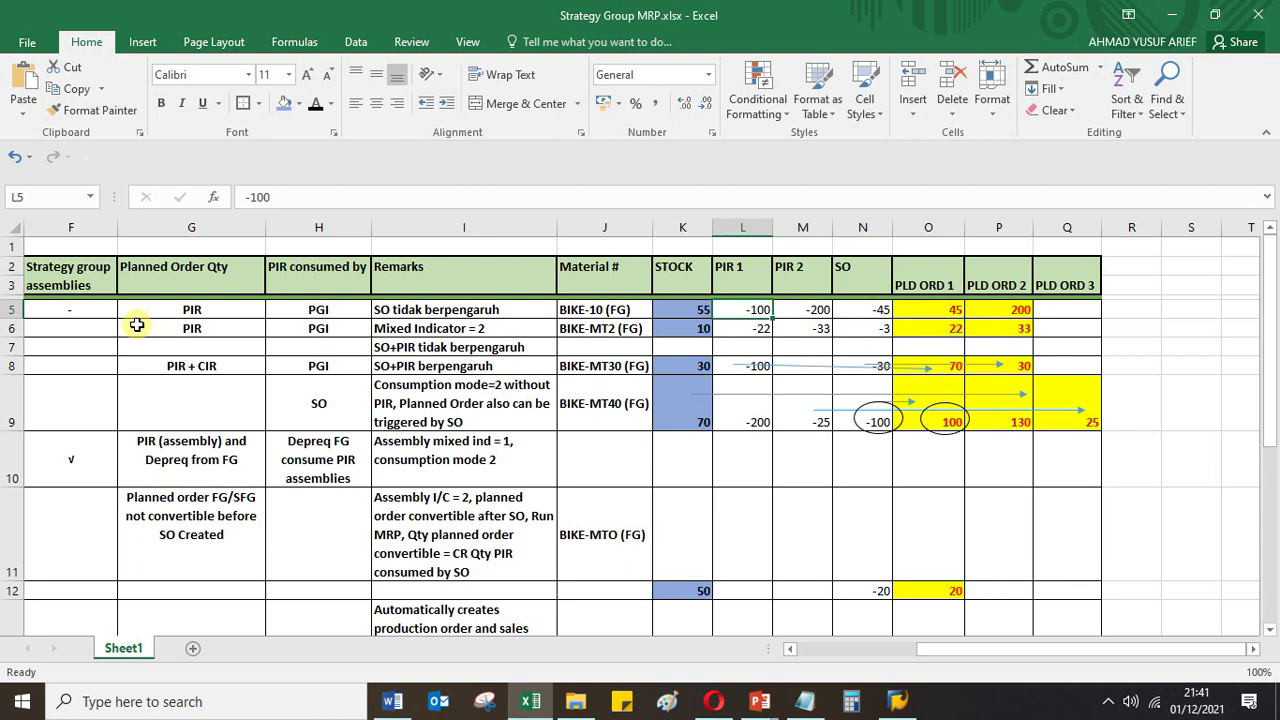
pyautogui.press('Right')
pyautogui.press('Right')
pyautogui.press('Right')
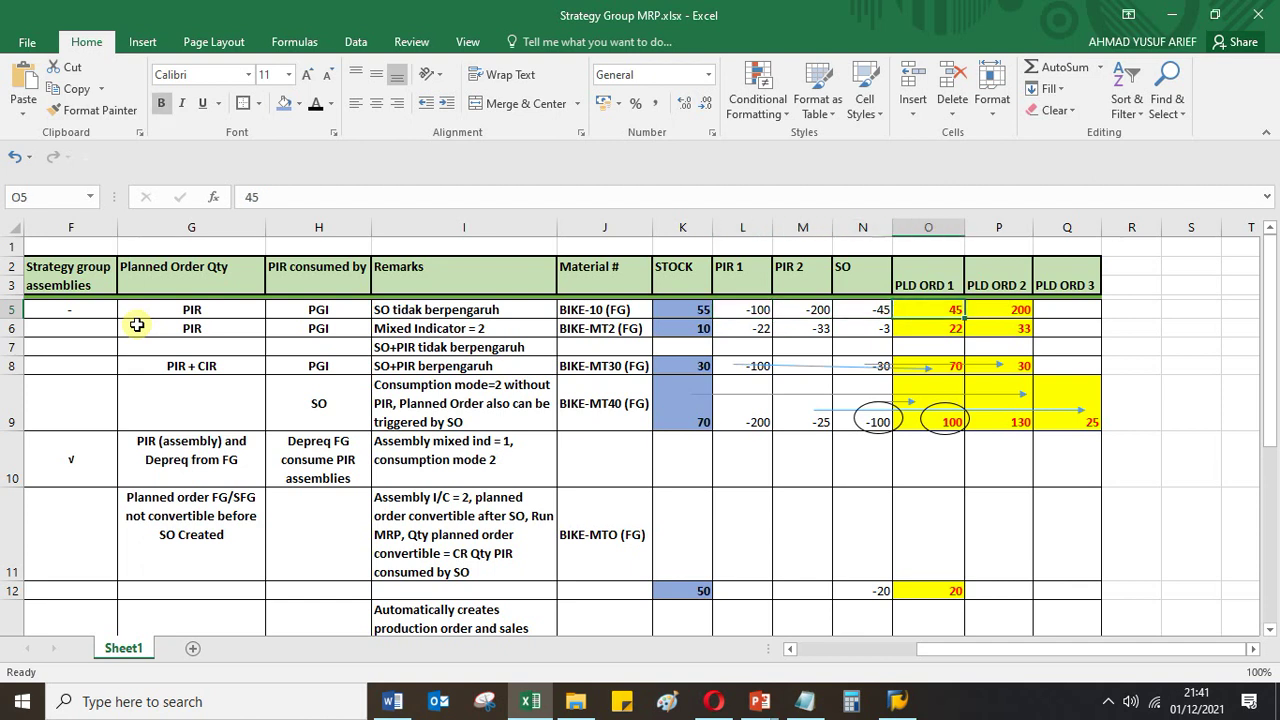
# Review how the stock of BIKE-10 (FG) covers PIR 1 and PIR 2 to give the planned orders
pyautogui.press('Right')
pyautogui.press('Left')
pyautogui.press('Left')
pyautogui.press('Left')
pyautogui.press('Left')
pyautogui.press('Left')
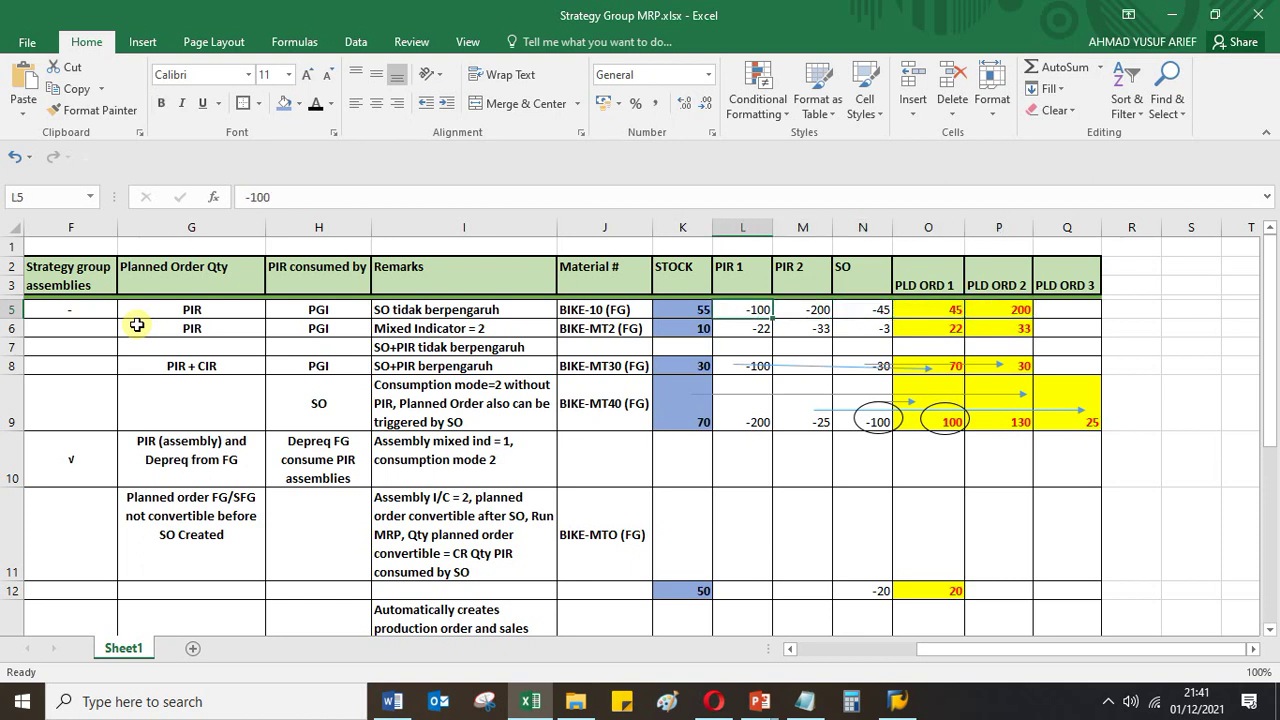
pyautogui.press('Right')
pyautogui.press('Left')
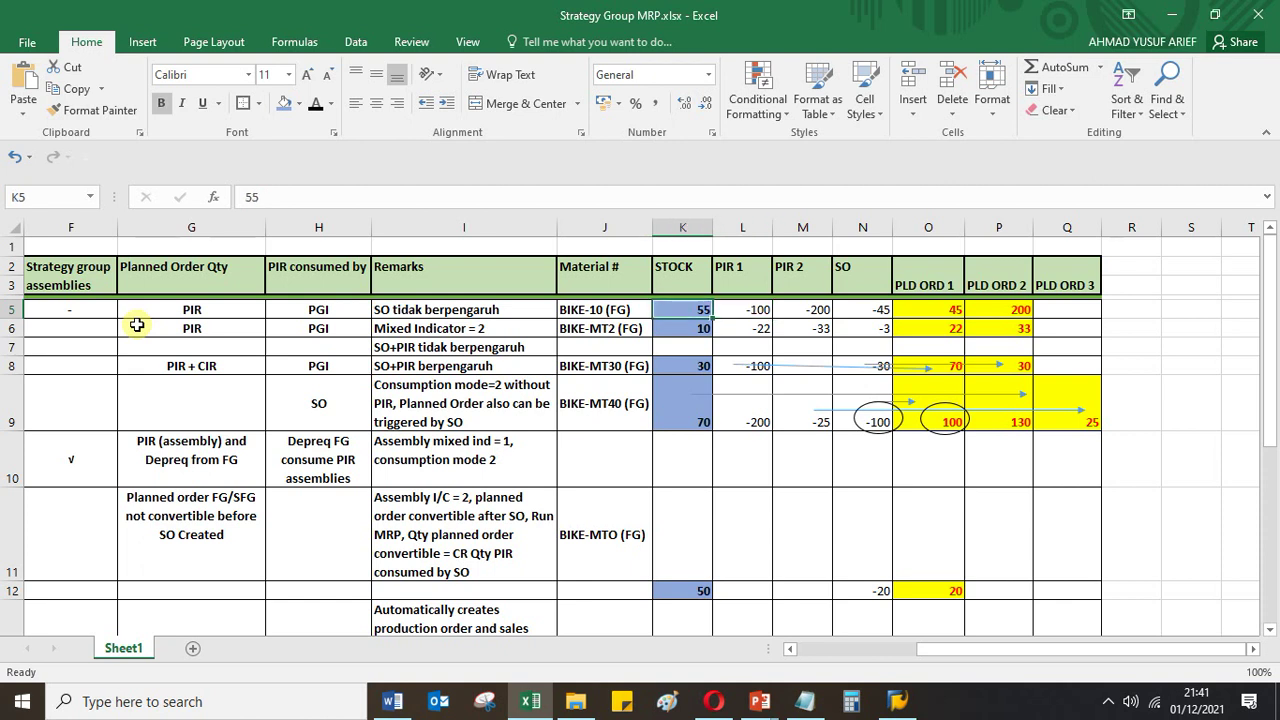
pyautogui.press('Right')
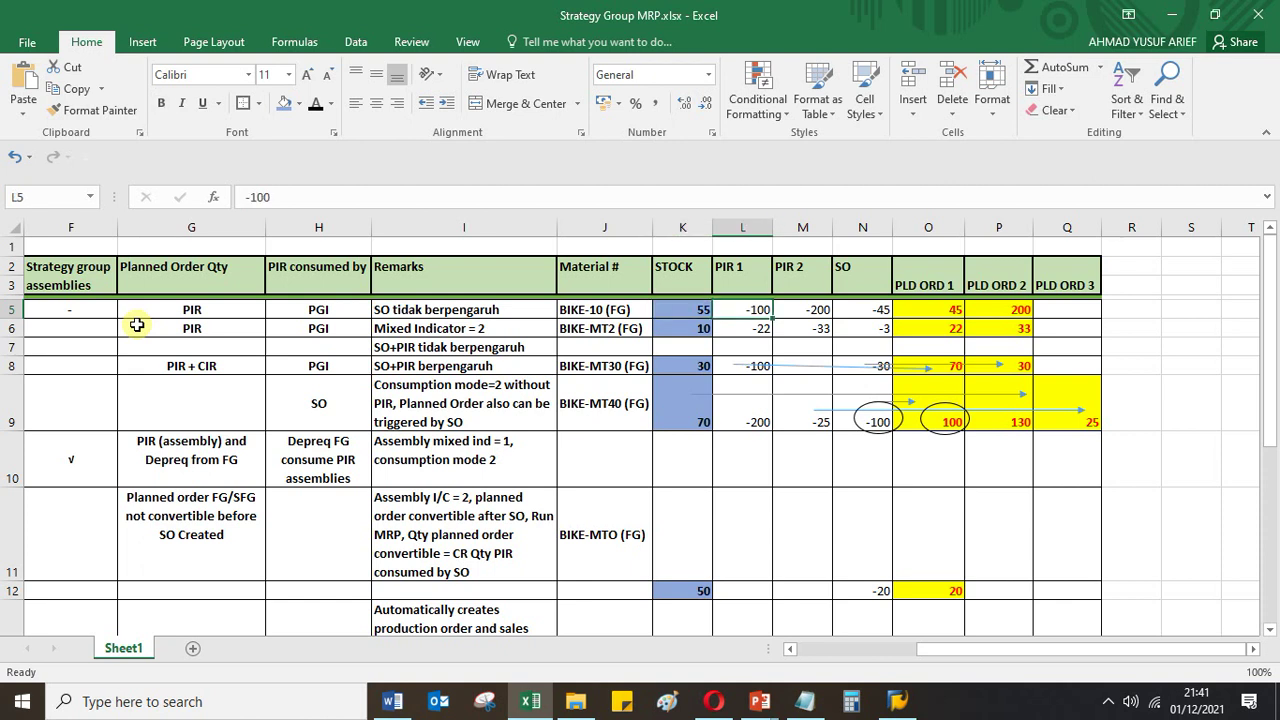
pyautogui.press('Right')
pyautogui.press('Left')
pyautogui.press('Right')
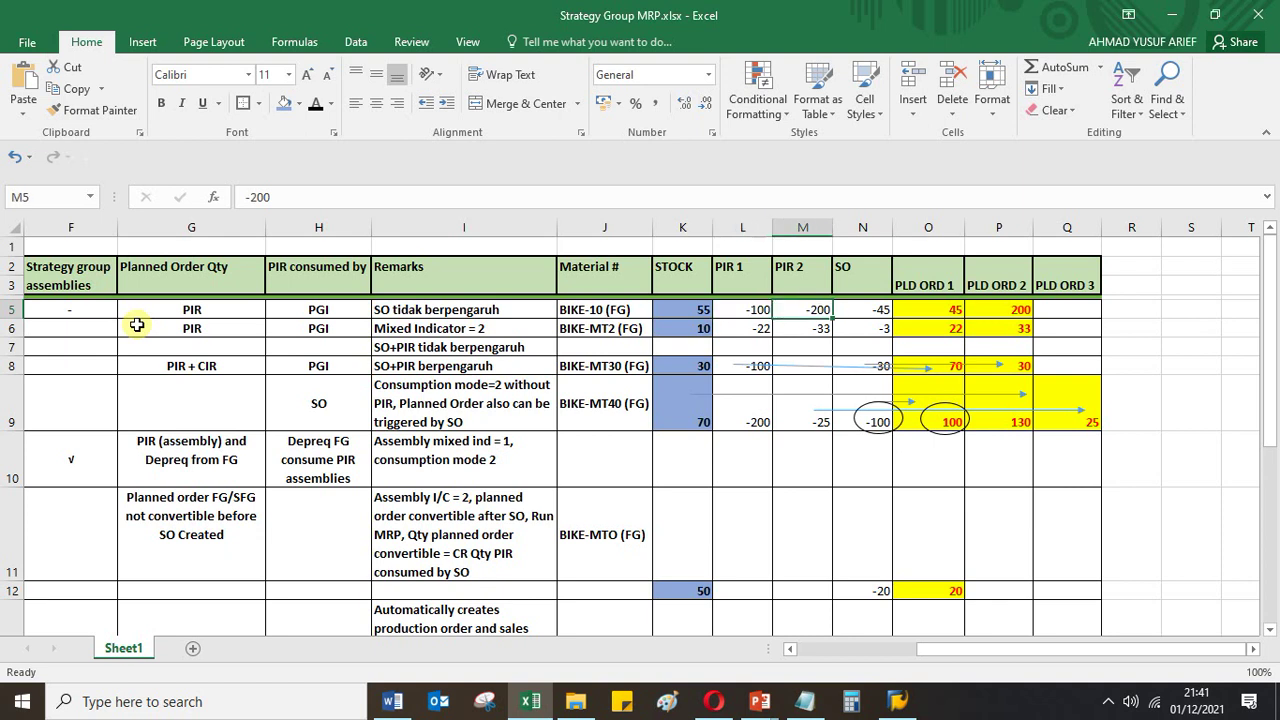
# Compare the stock of BIKE-10 (FG) with its PIR 1 quantity
pyautogui.press('Left')
pyautogui.press('Right')
pyautogui.press('Left')
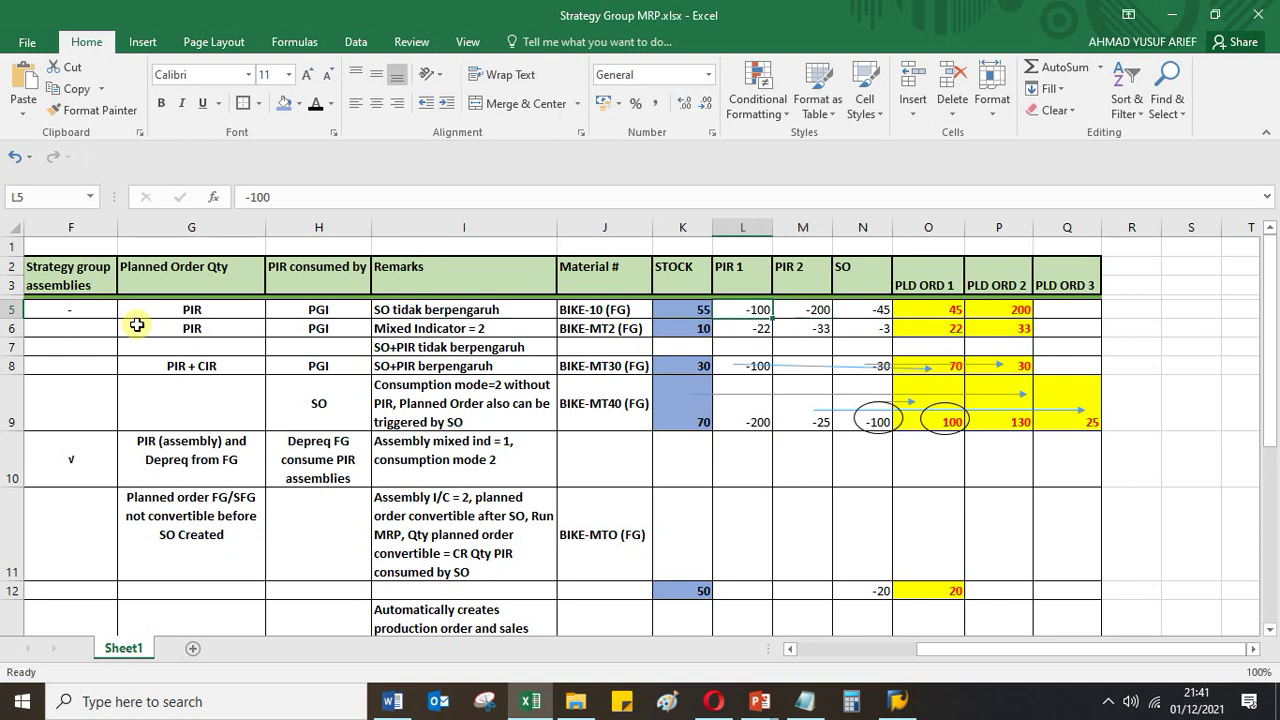
pyautogui.press('Left')
pyautogui.press('Right')
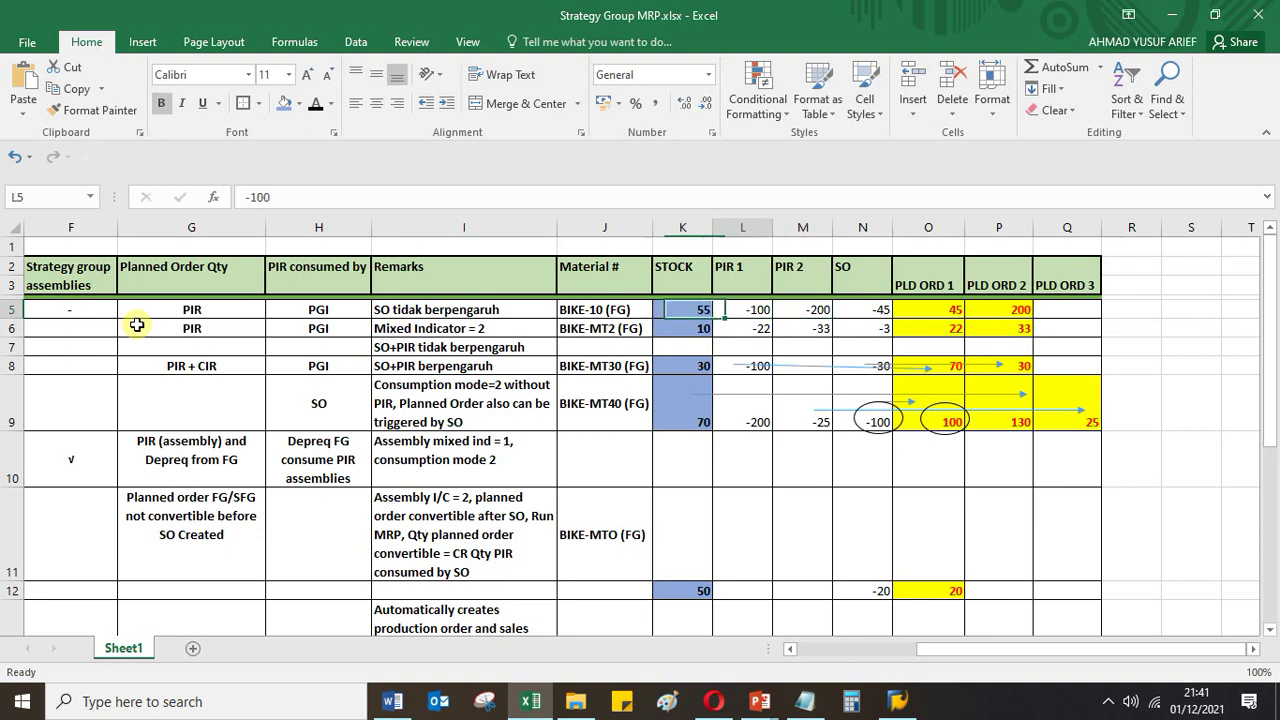
pyautogui.press('Left')
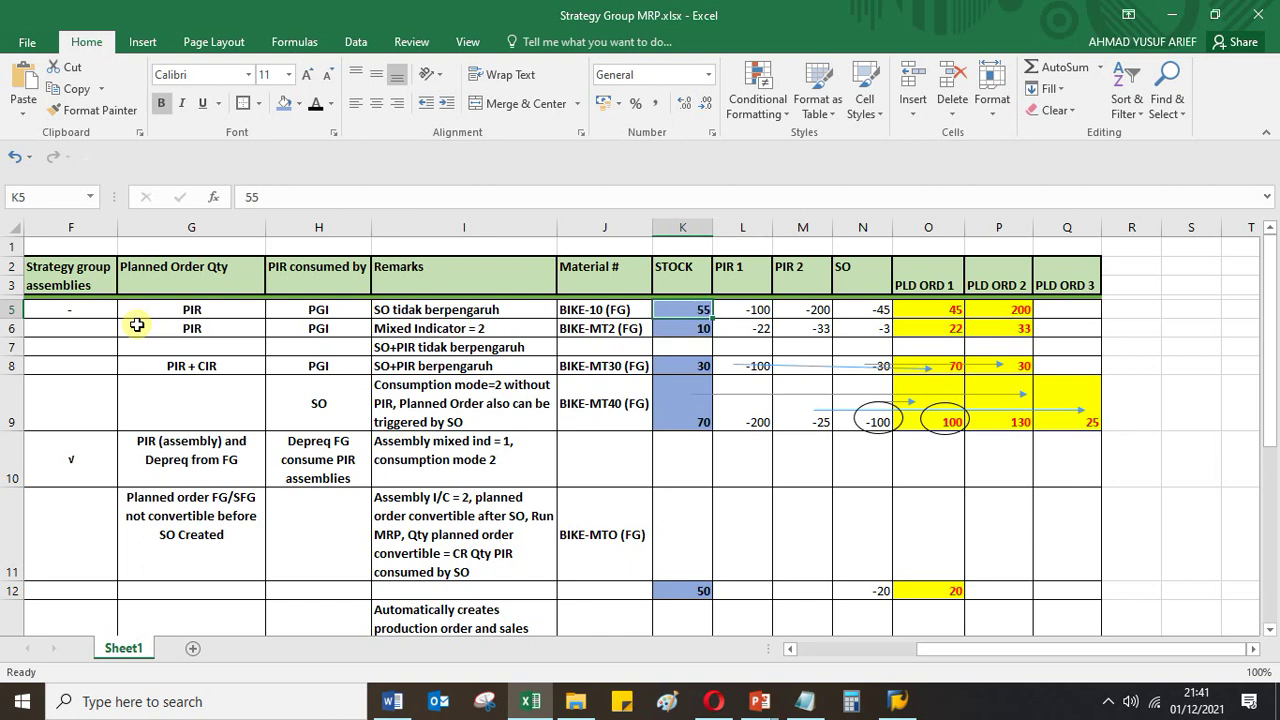
# Check planned orders 1 and 2 of BIKE-10 (FG) against its stock and PIR quantities
pyautogui.press('Right')
pyautogui.press('Right')
pyautogui.press('Right')
pyautogui.press('Right')
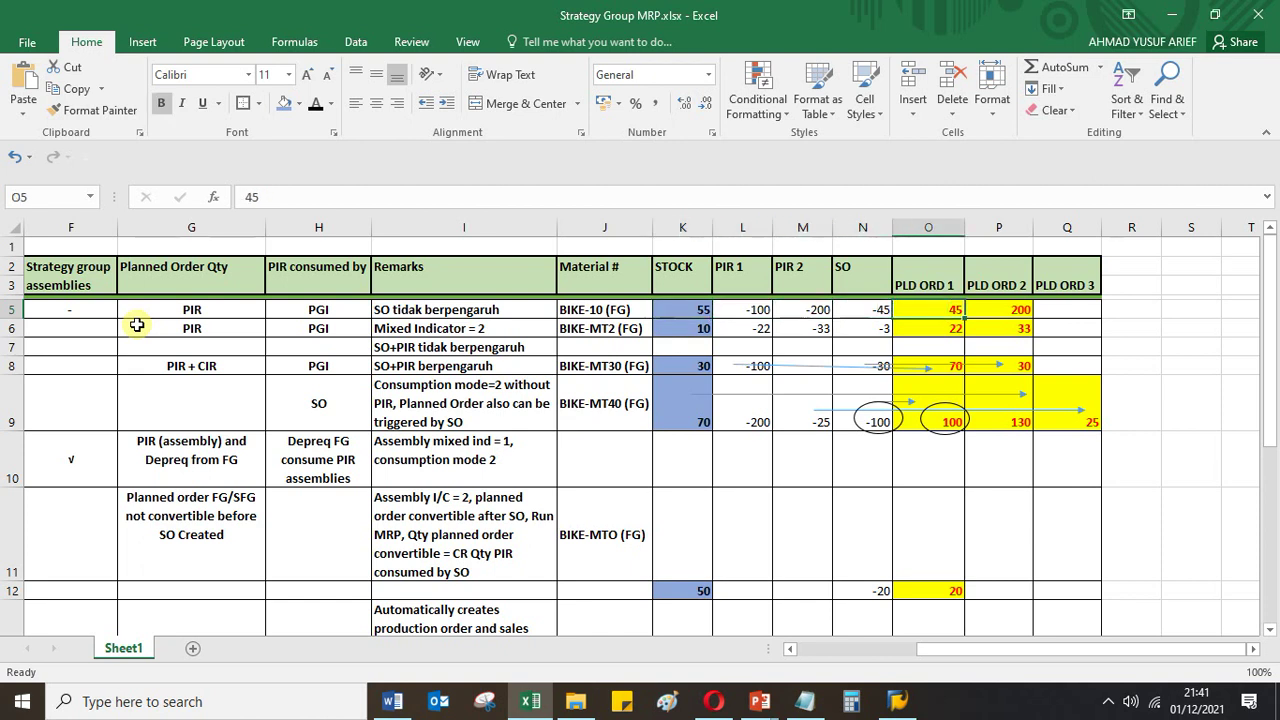
pyautogui.press('Right')
pyautogui.press('Right')
pyautogui.press('Left')
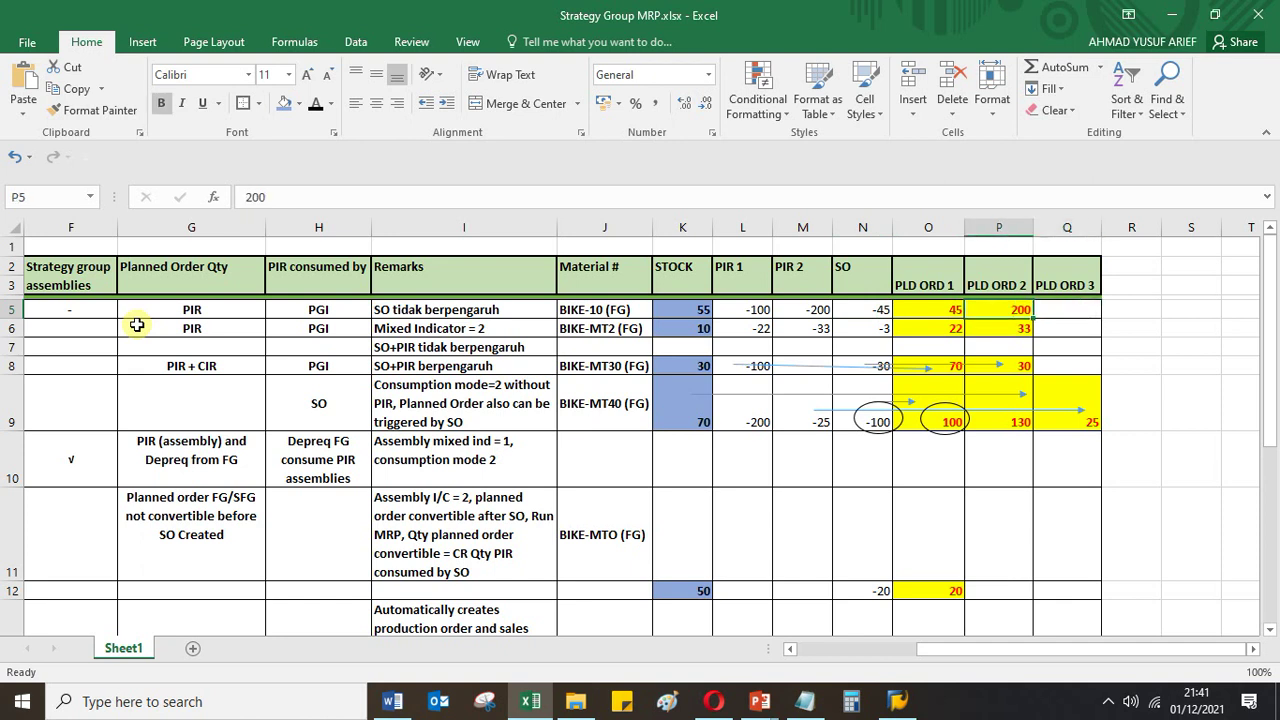
# Examine the PIR 2 and sales order quantities of BIKE-10 (FG) alongside its planned orders
pyautogui.press('Left')
pyautogui.press('Left')
pyautogui.press('Left')
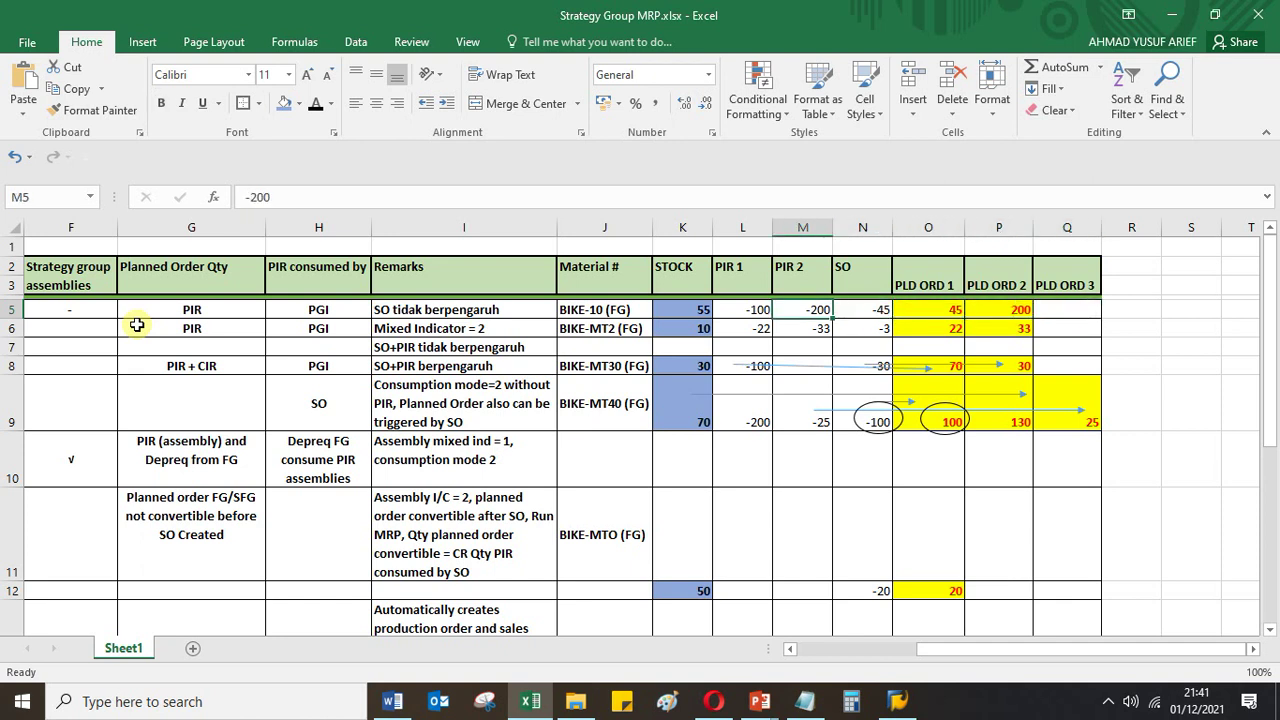
pyautogui.press('Right')
pyautogui.press('Left')
pyautogui.press('Right')
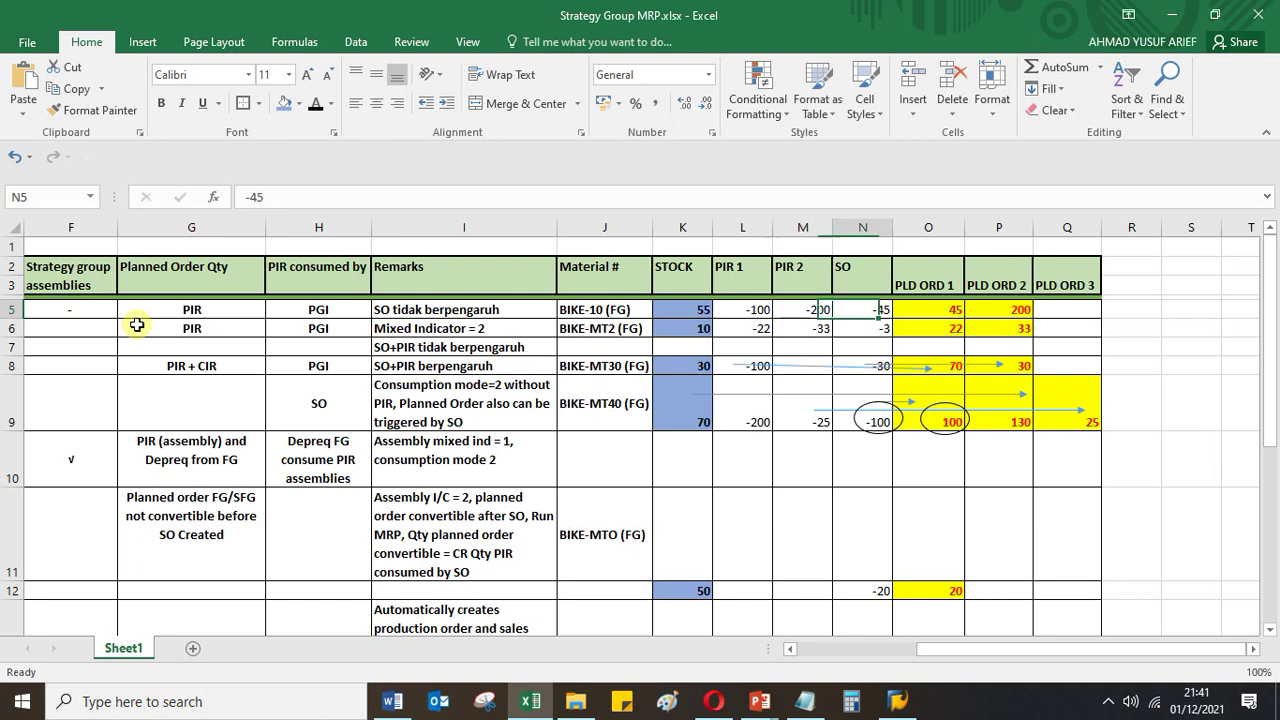
pyautogui.press('Right')
pyautogui.press('Left')
pyautogui.press('Right')
pyautogui.press('Right')
pyautogui.press('Right')
pyautogui.press('Left')
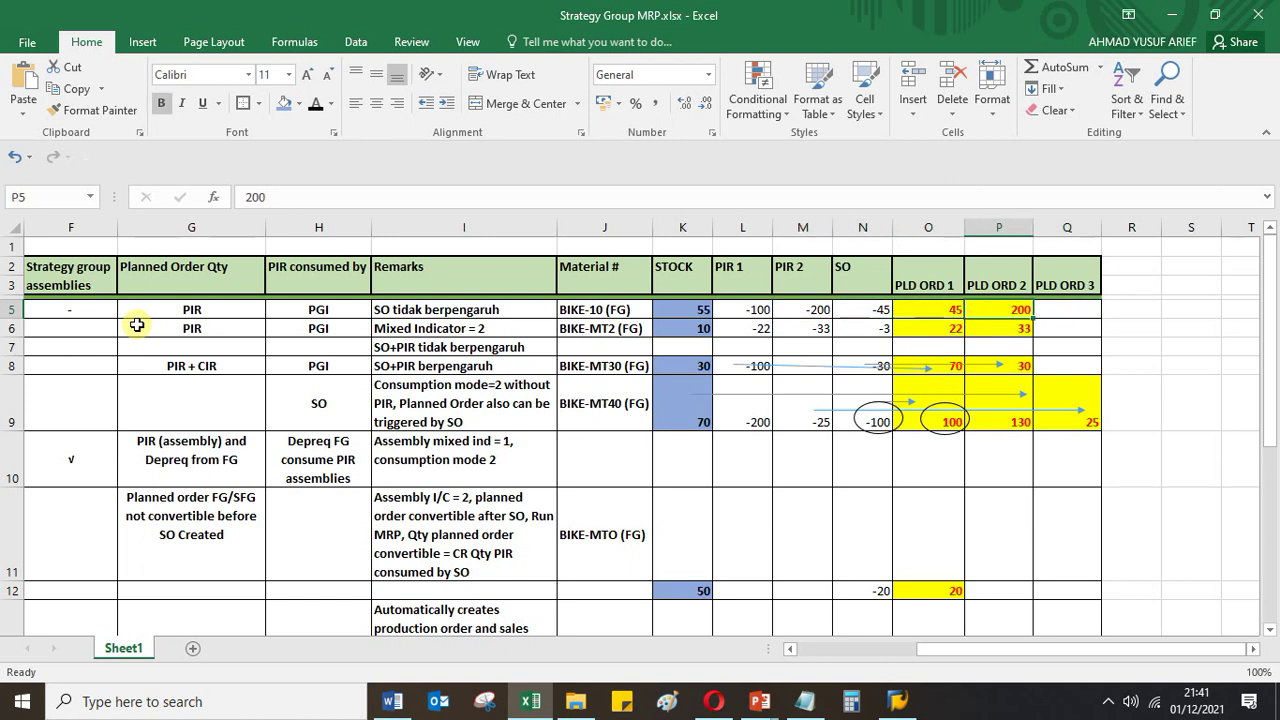
# Compare planned order 1 with planned order 2 of BIKE-10 (FG), ending on its sales order quantity
pyautogui.press('Left')
pyautogui.press('Right')
pyautogui.press('Left')
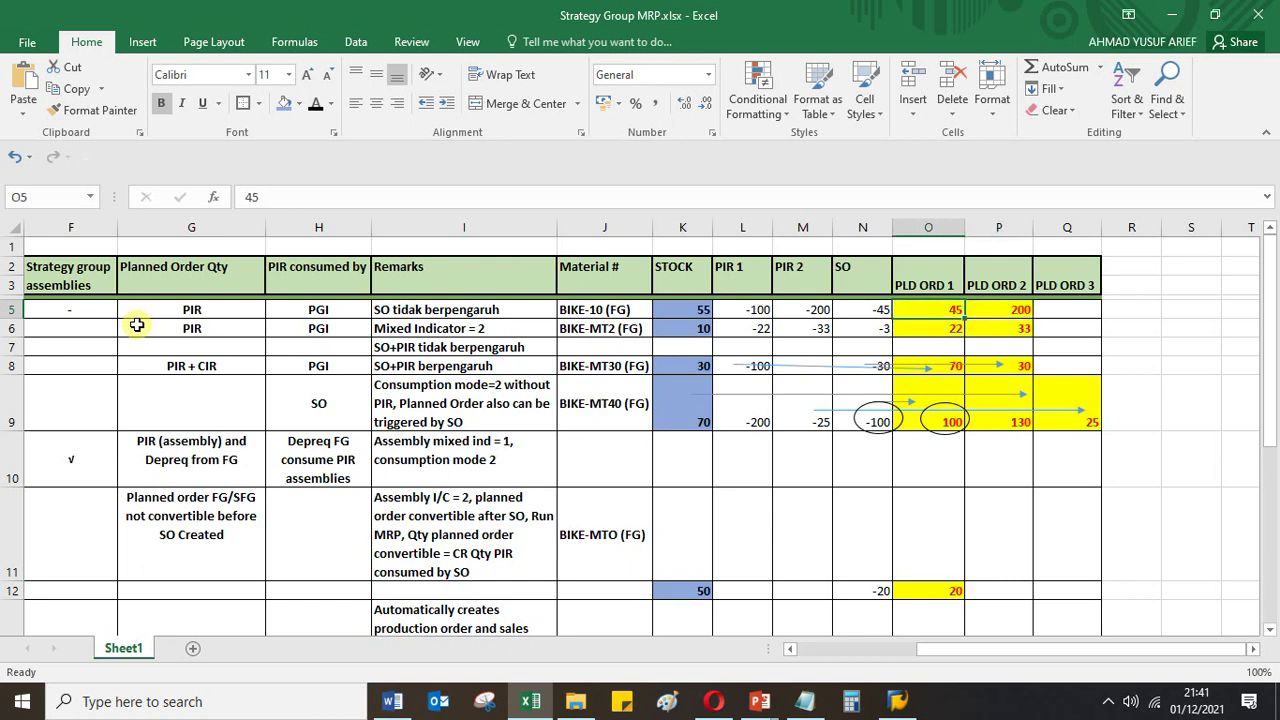
pyautogui.press('Right')
pyautogui.press('Left')
pyautogui.press('Right')
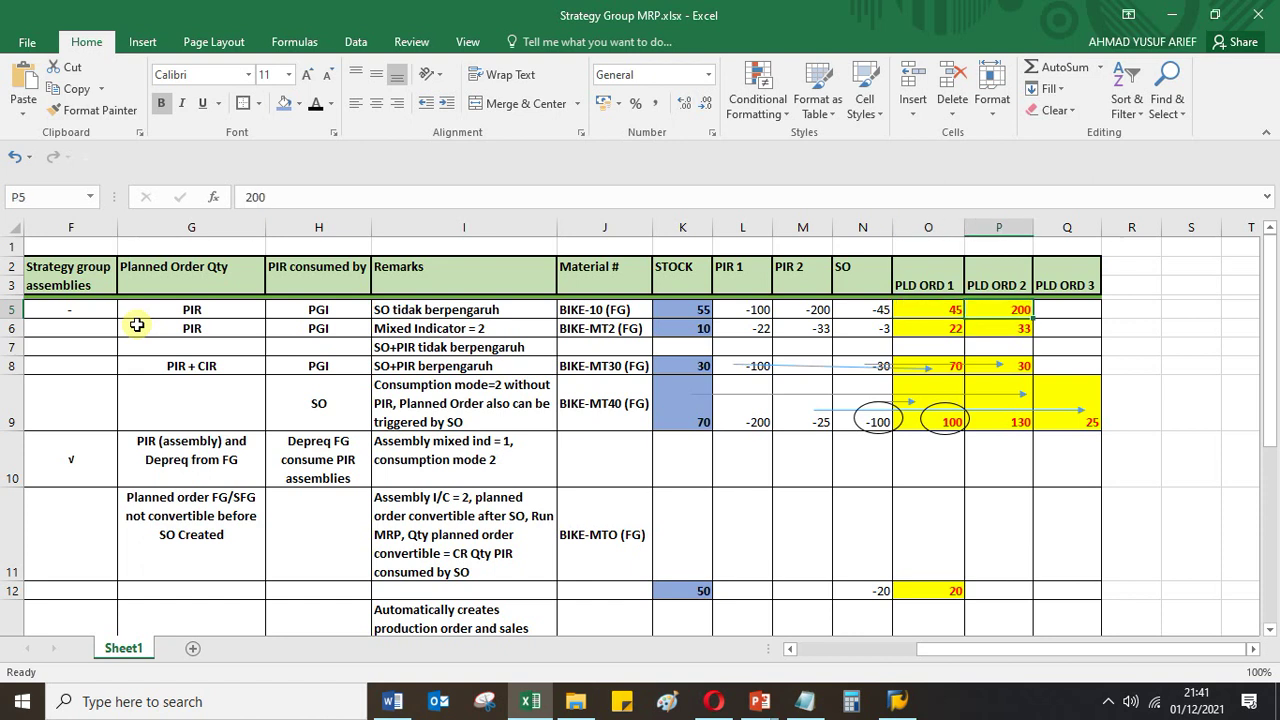
pyautogui.press('Right')
pyautogui.press('Left')
pyautogui.press('Left')
pyautogui.press('Left')
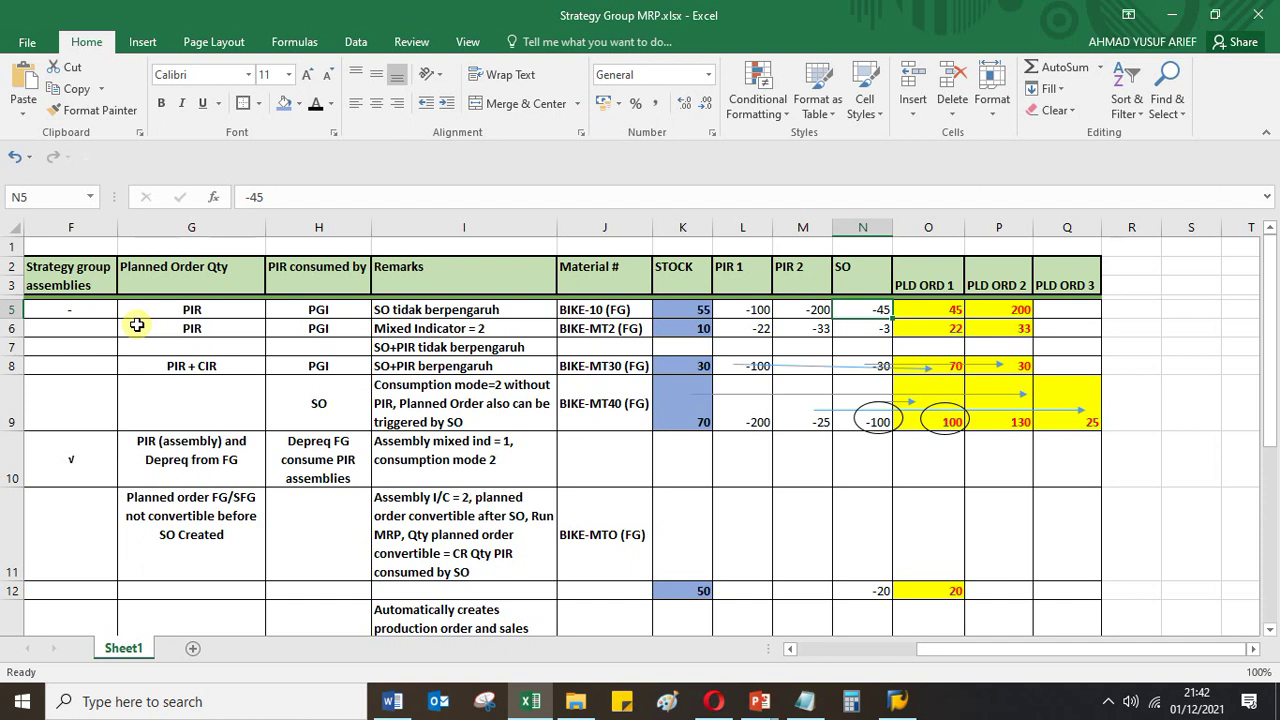
# Compare the PIR 2 and sales order quantities of BIKE-10 (FG), ending on its stock
pyautogui.press('Left')
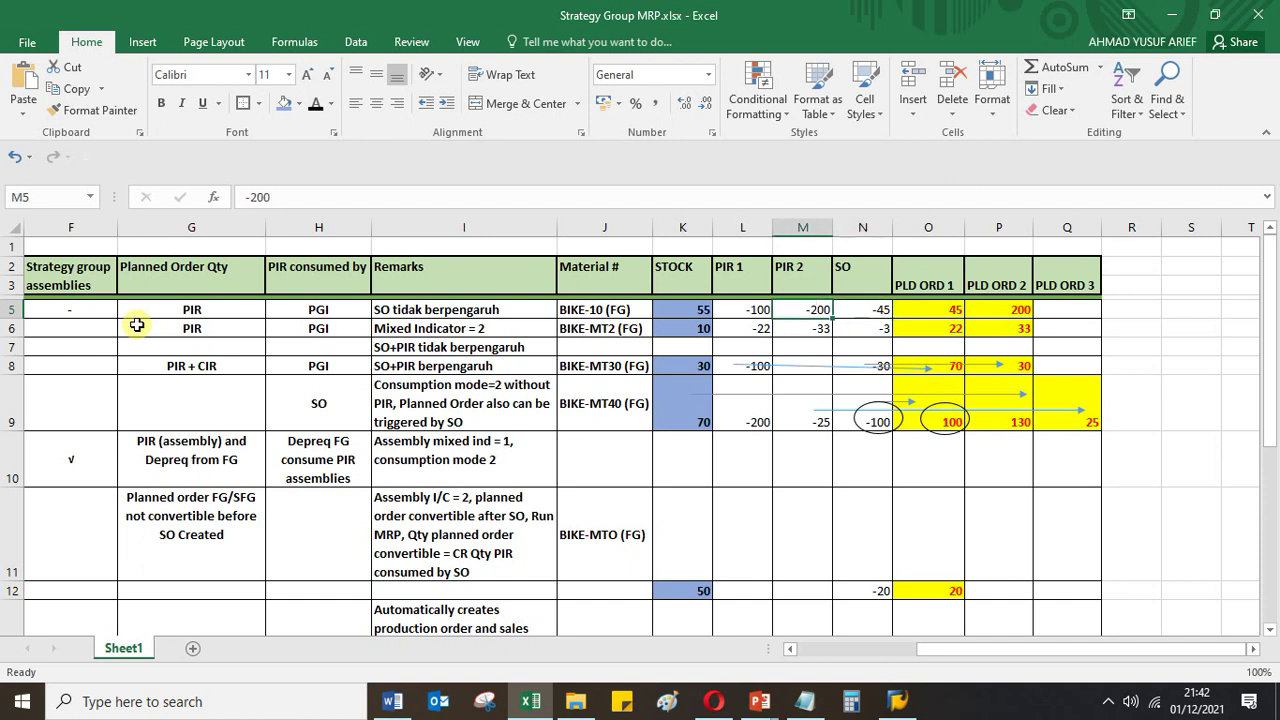
pyautogui.press('Right')
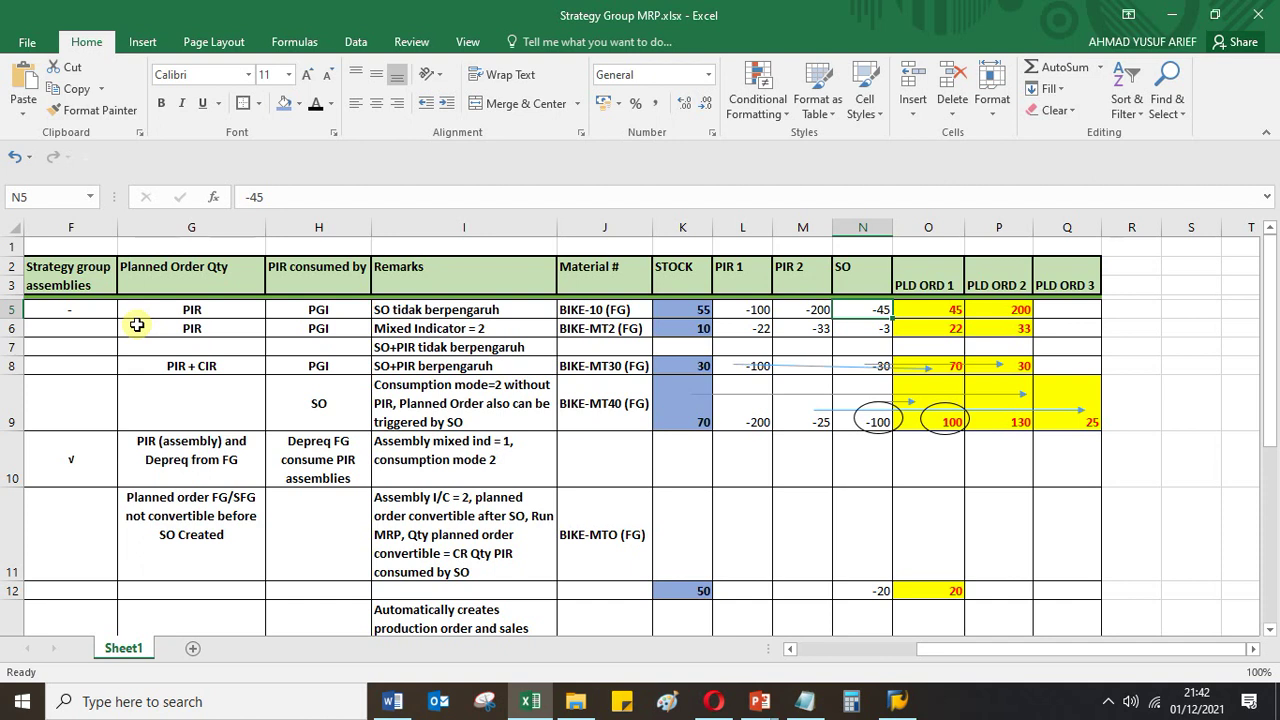
pyautogui.press('Left')
pyautogui.press('Right')
pyautogui.press('Left')
pyautogui.press('Right')
pyautogui.press('Left')
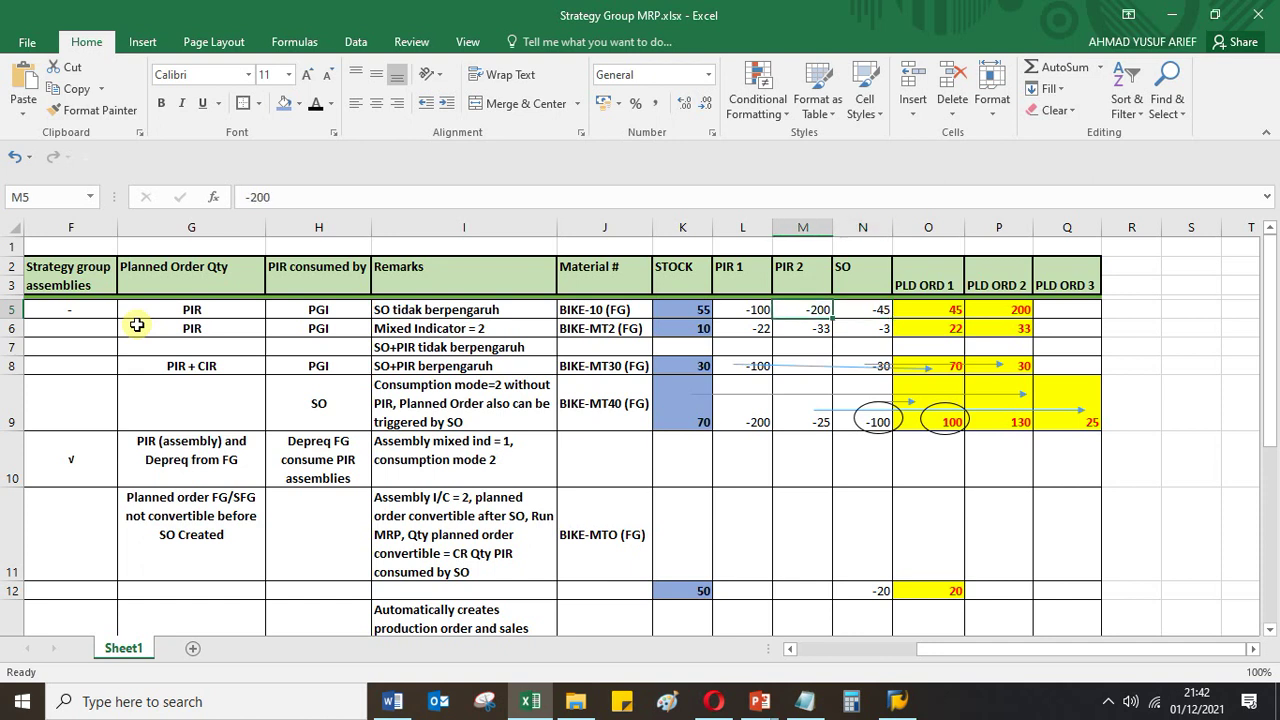
pyautogui.press('Left')
pyautogui.press('Left')
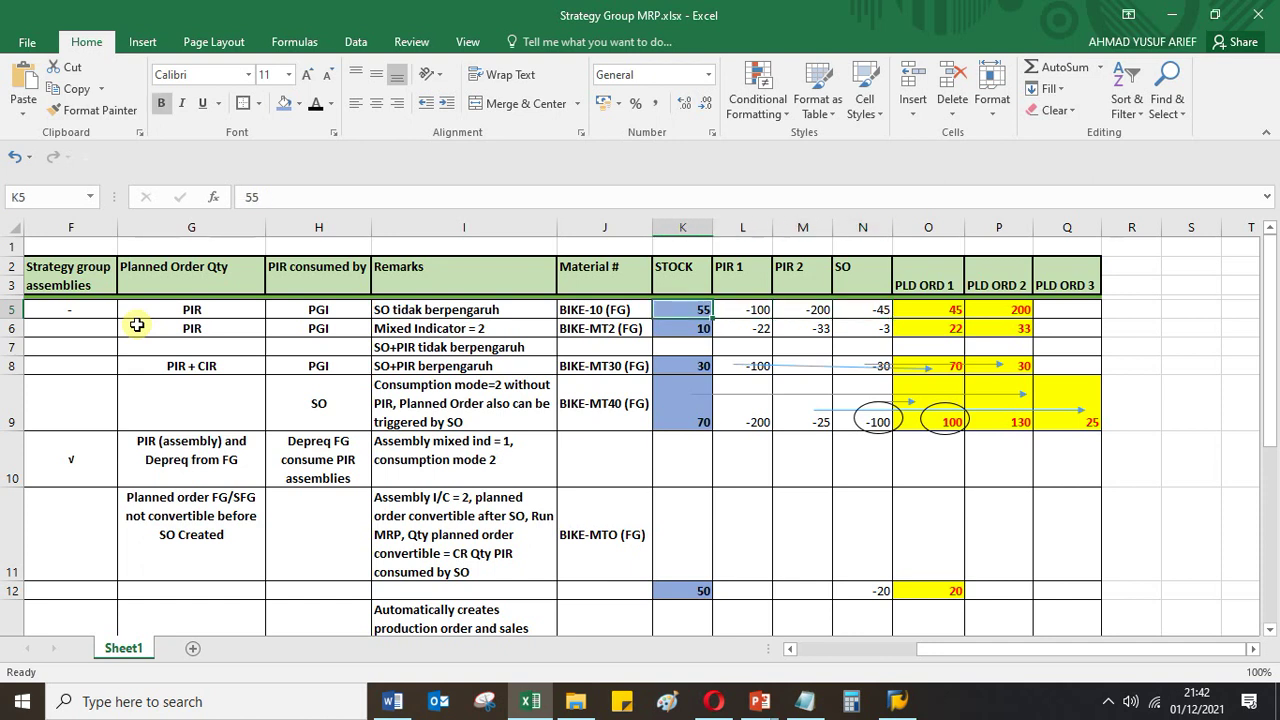
# Go through the stock, PIR, sales order and planned order 1 quantities of BIKE-MT2 (FG)
pyautogui.press('Down')
pyautogui.press('Right')
pyautogui.press('Left')
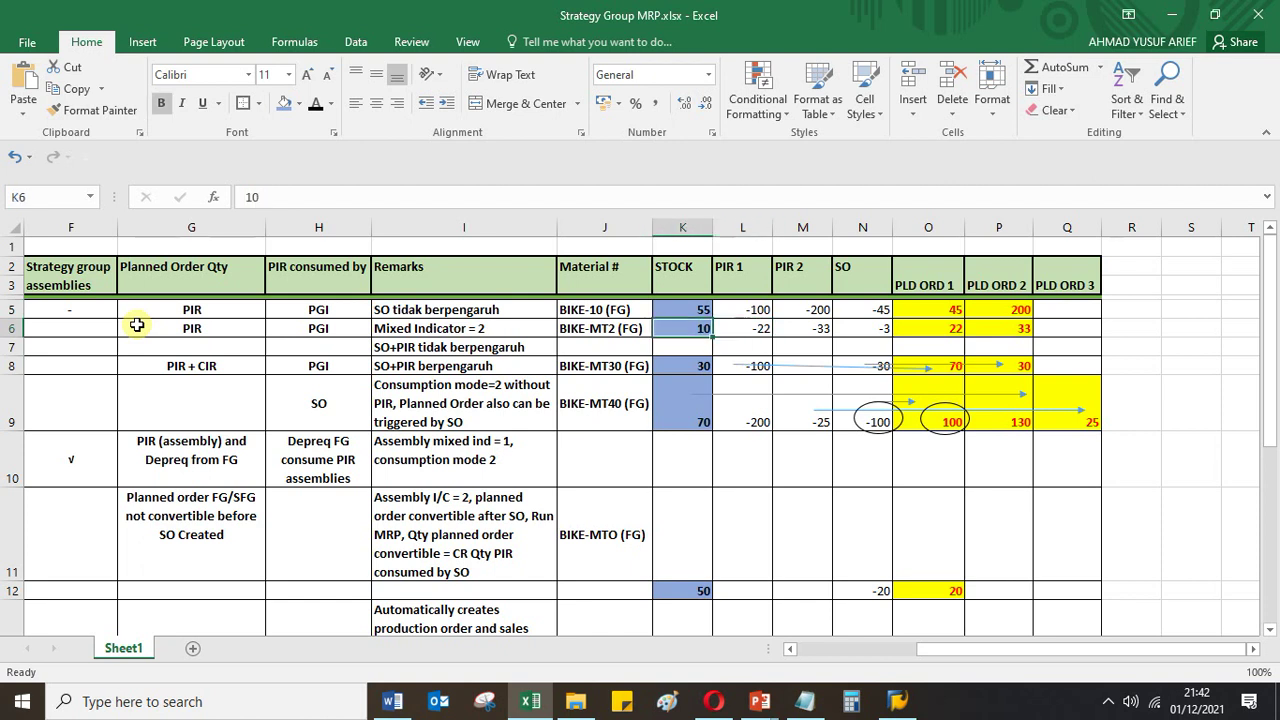
pyautogui.press('Right')
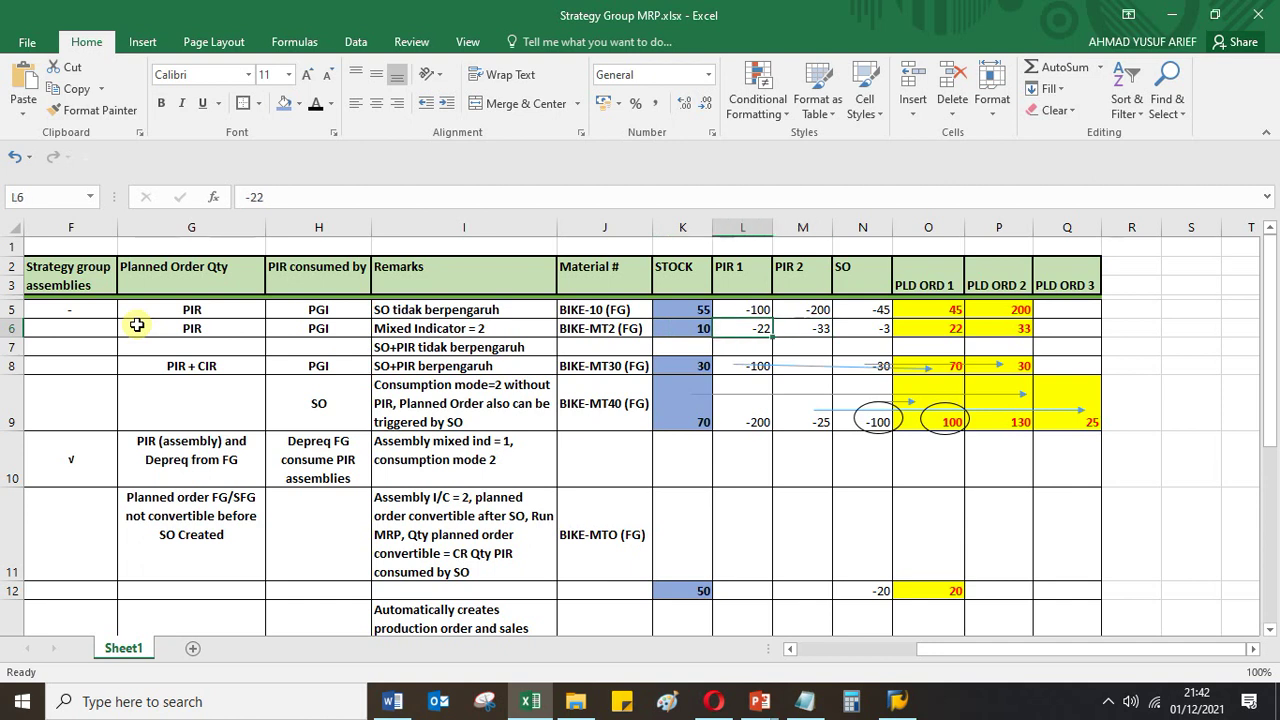
pyautogui.press('Right')
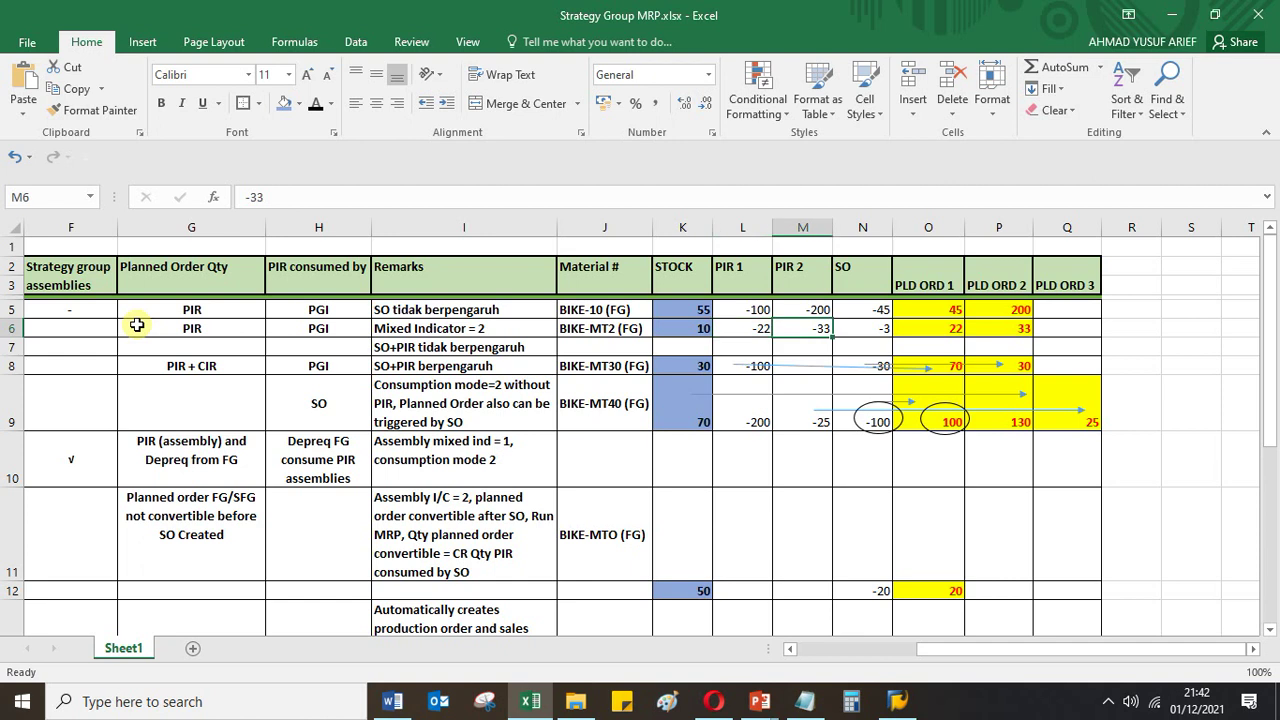
pyautogui.press('Right')
pyautogui.press('Right')
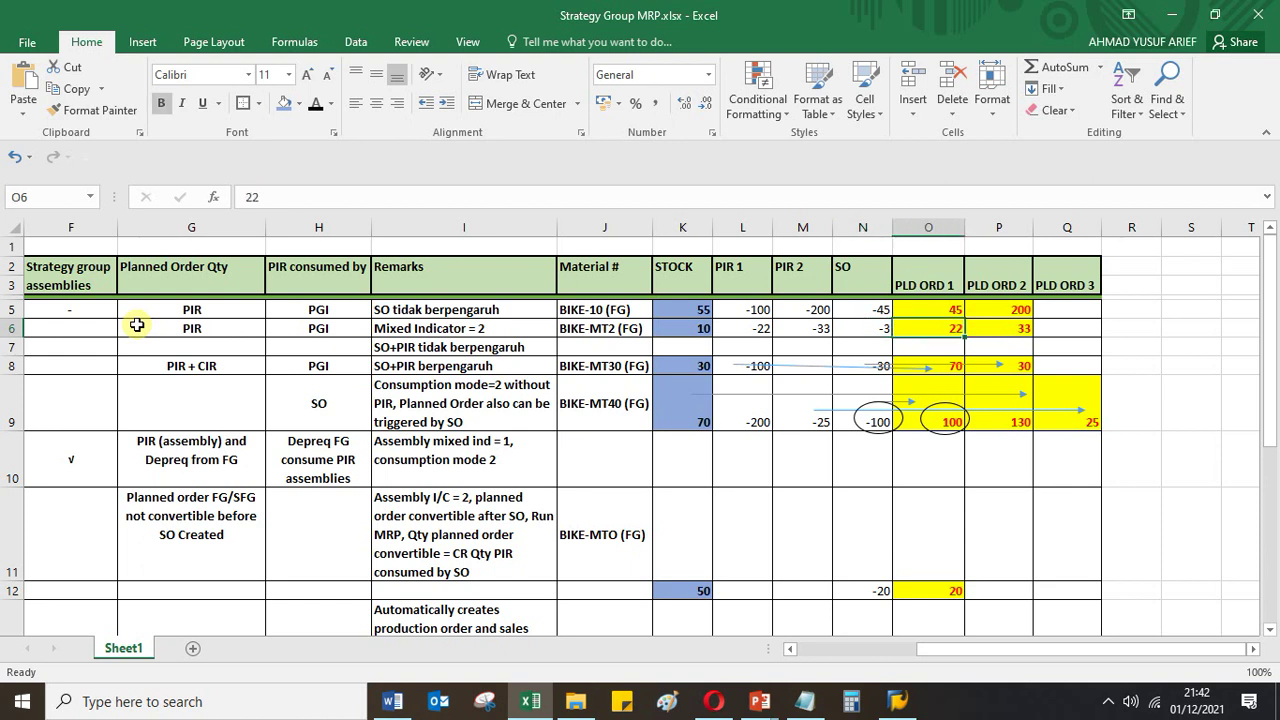
# Match PIR 1 and PIR 2 of BIKE-MT2 (FG) with planned orders 1 and 2
pyautogui.press('Left')
pyautogui.press('Left')
pyautogui.press('Left')
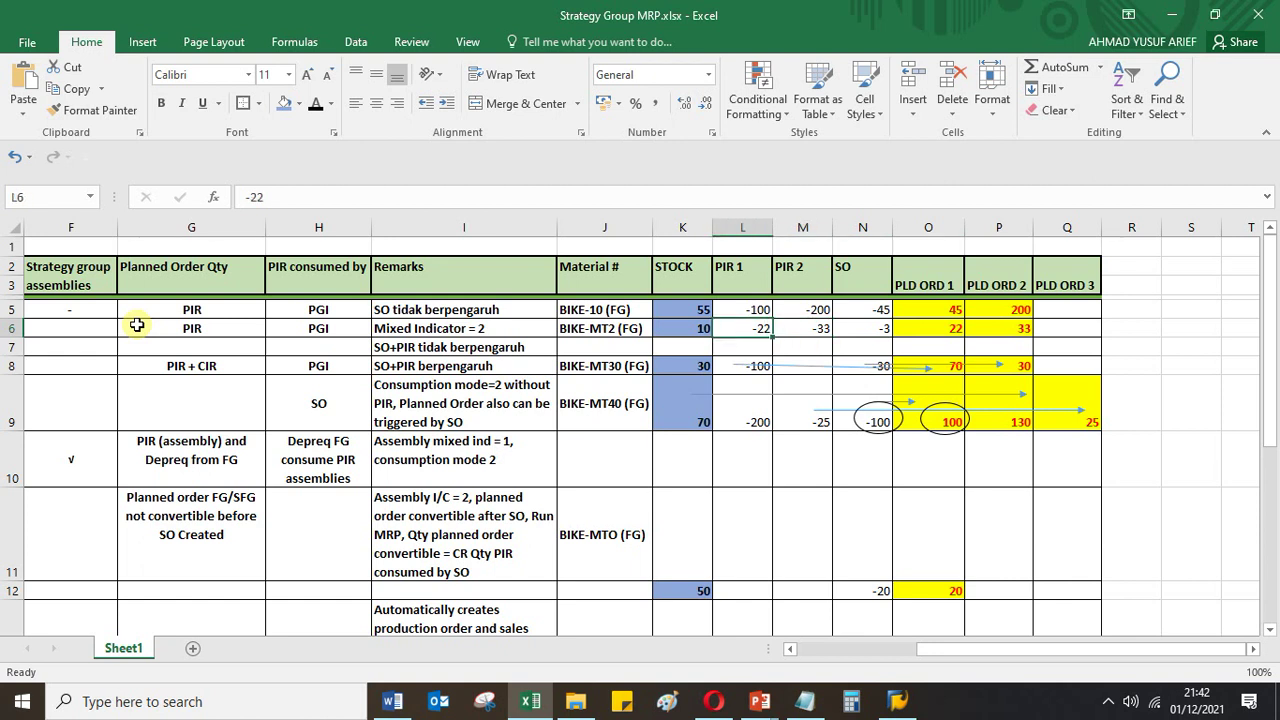
pyautogui.press('Right')
pyautogui.press('Right')
pyautogui.press('Right')
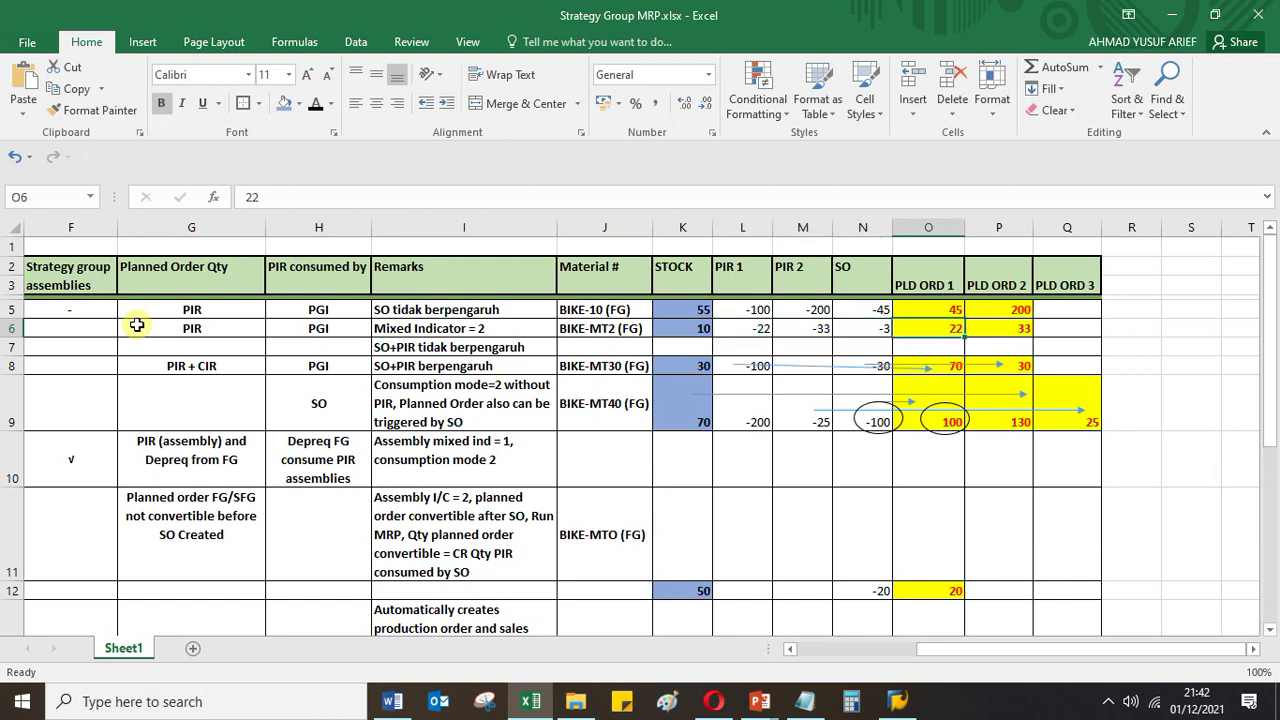
pyautogui.press('Left')
pyautogui.press('Left')
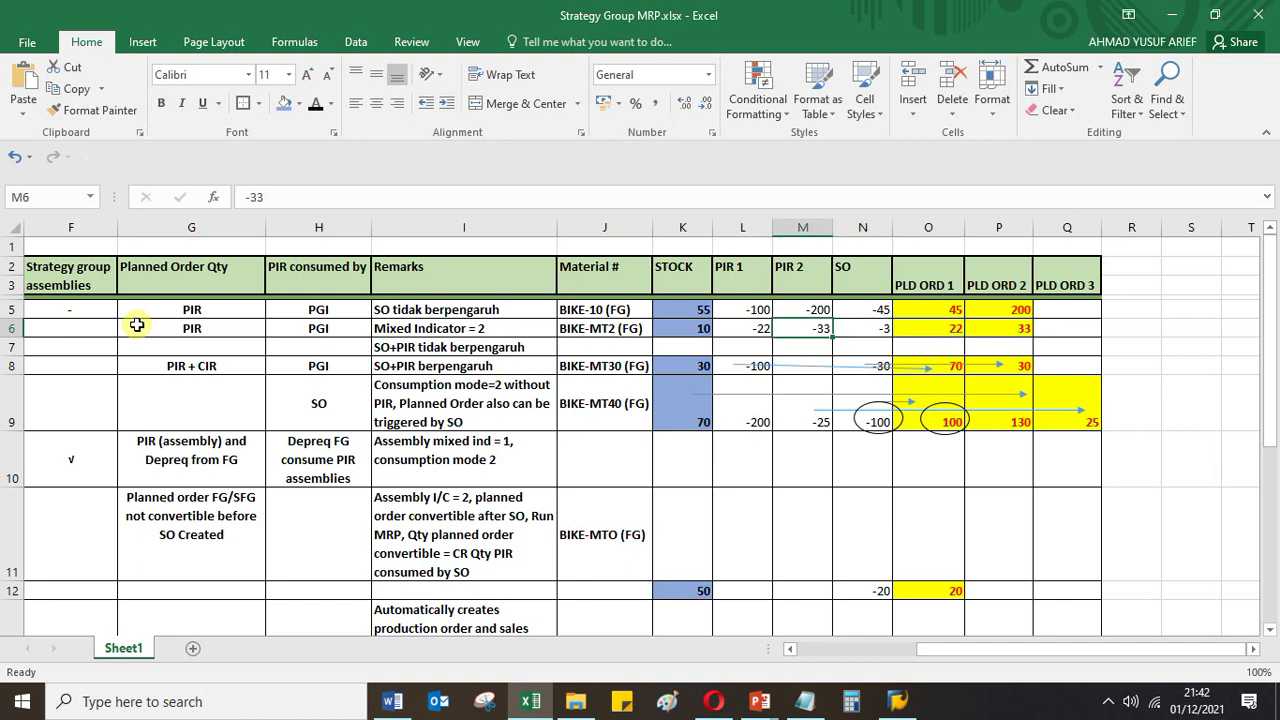
pyautogui.press('Right')
pyautogui.press('Right')
pyautogui.press('Right')
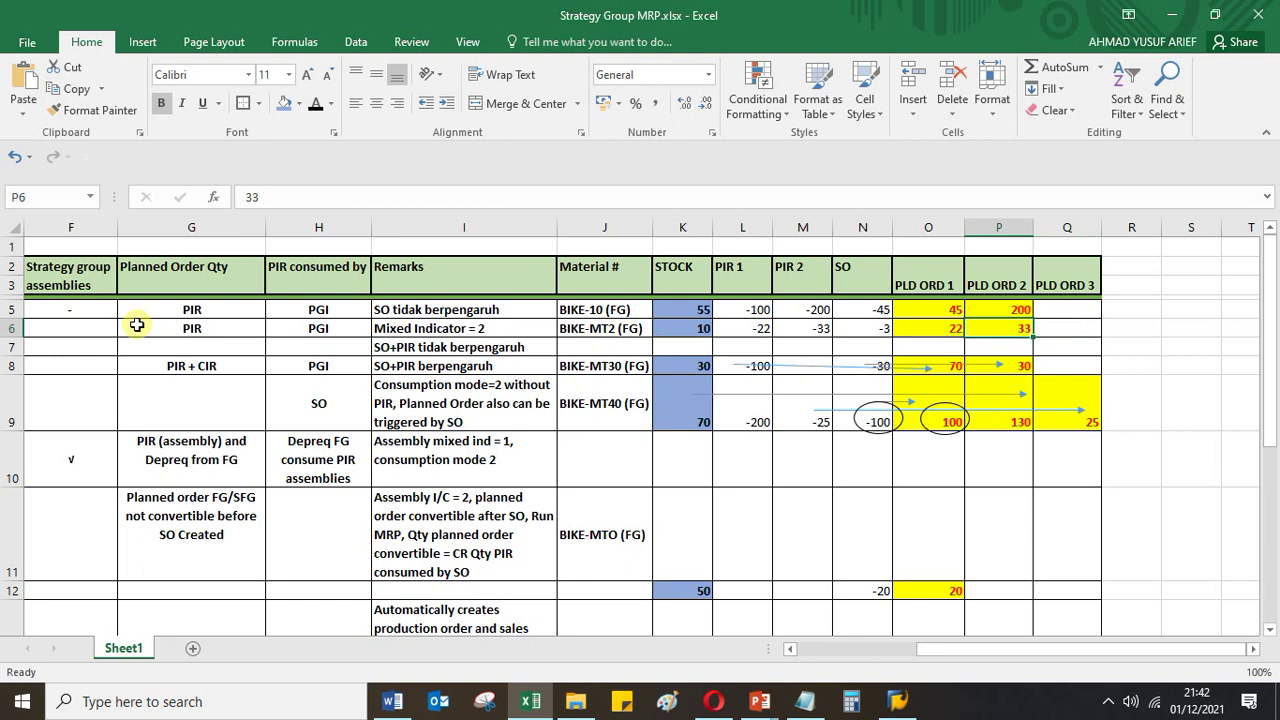
# Compare the stock of BIKE-MT2 (FG) with its PIR 1 quantity, starting from its sales order
pyautogui.press('Left')
pyautogui.press('Left')
pyautogui.press('Left')
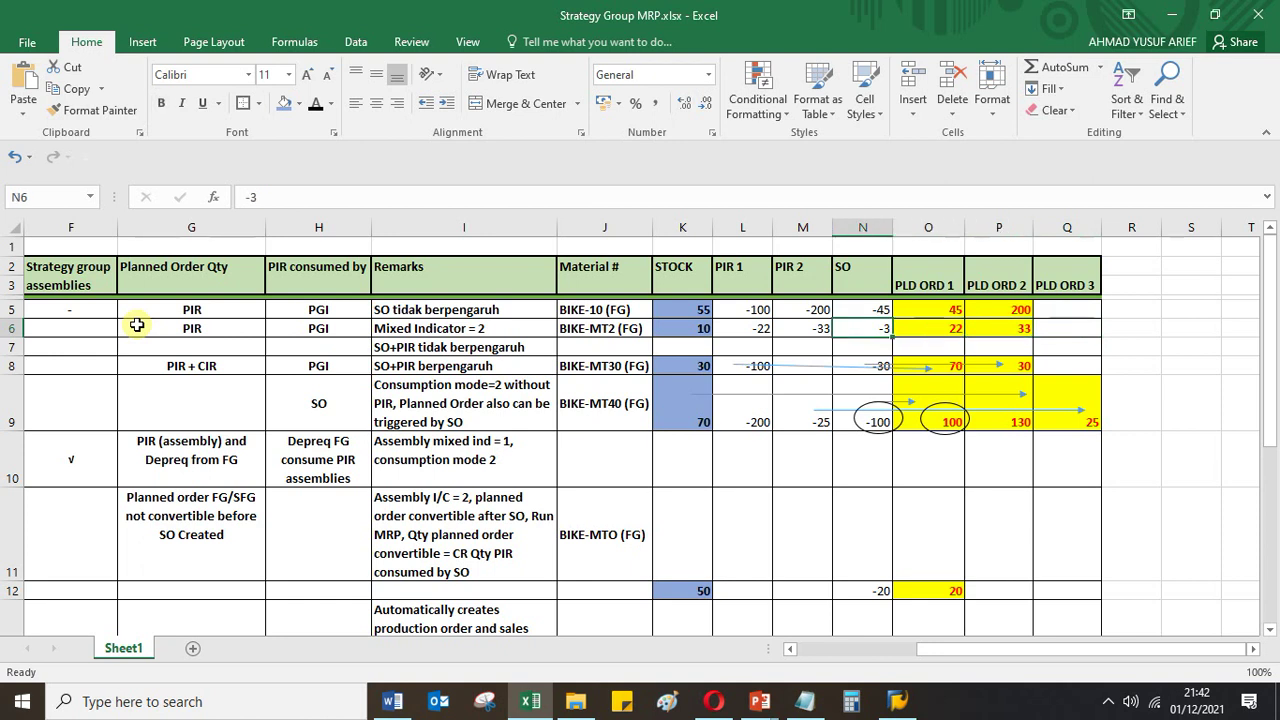
pyautogui.press('Left')
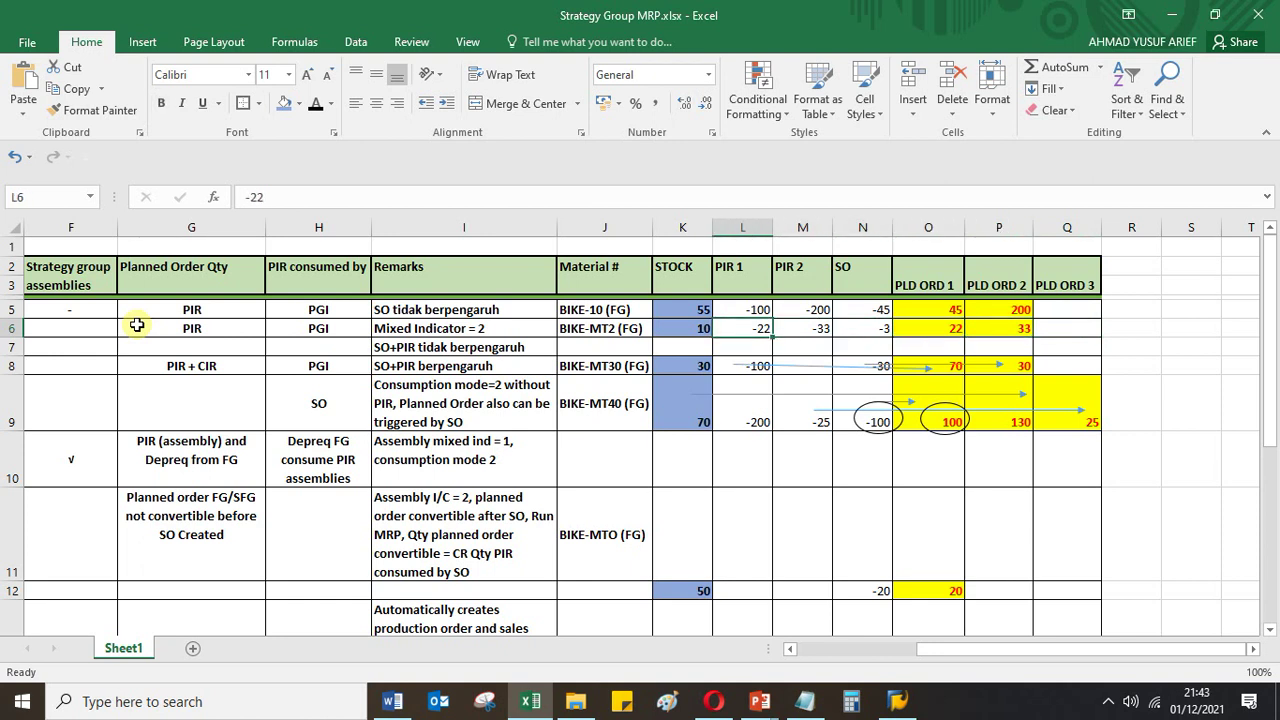
pyautogui.press('Left')
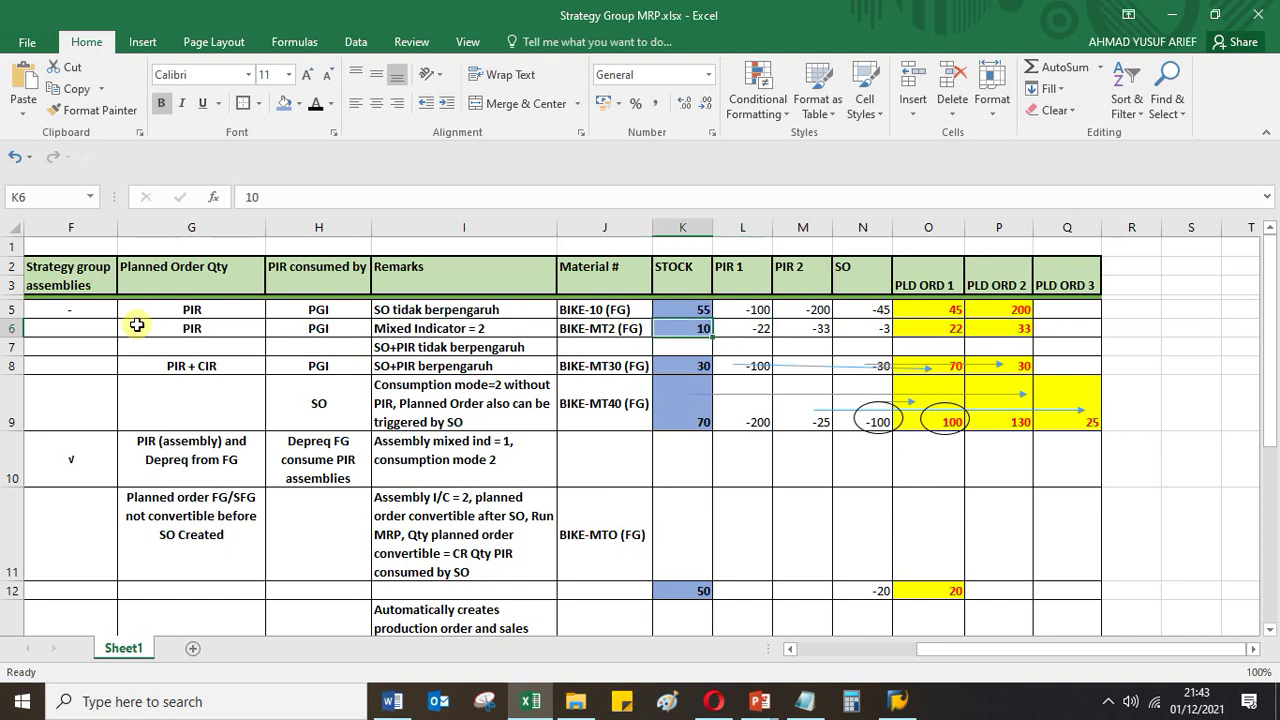
pyautogui.press('Right')
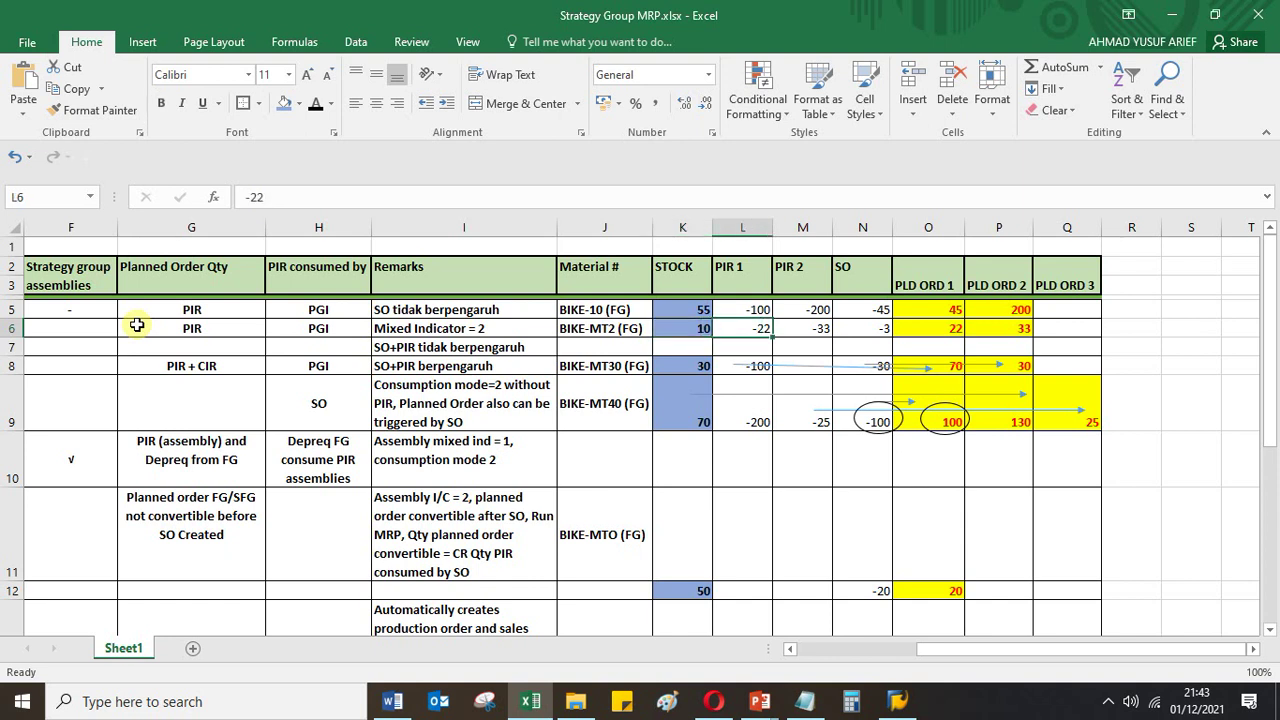
pyautogui.press('Left')
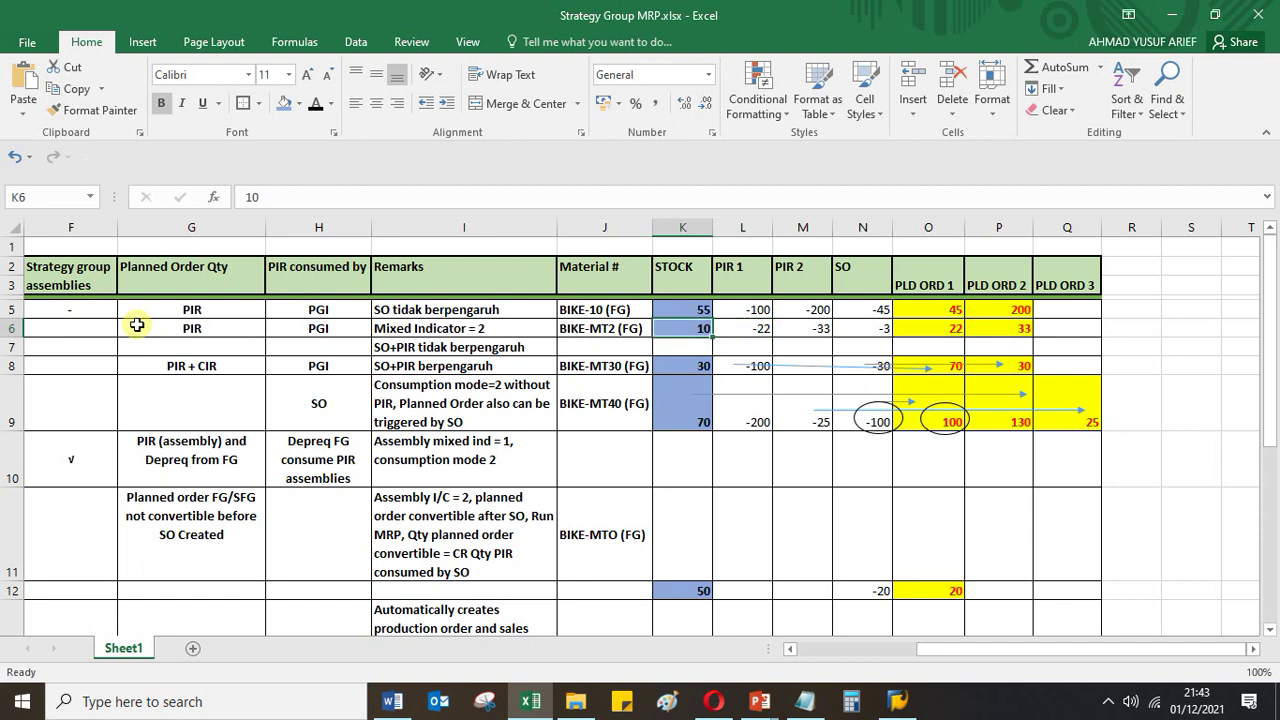
pyautogui.press('Right')
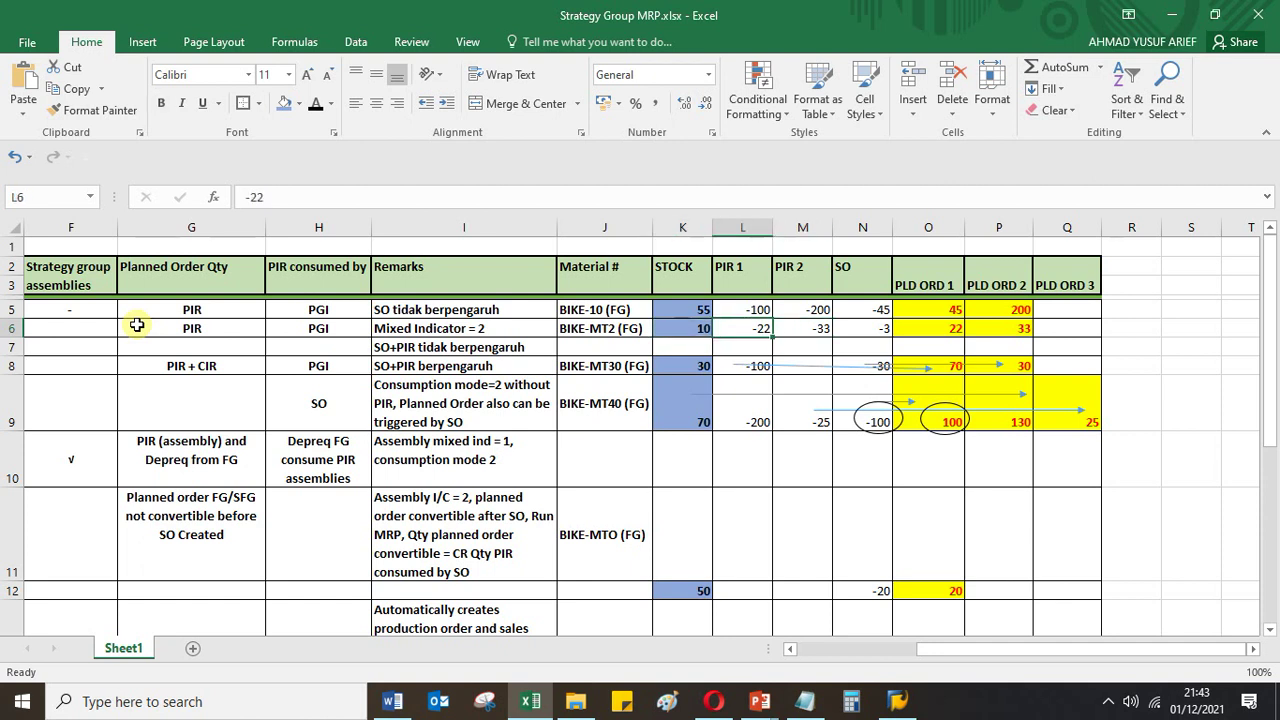
# Review the planned orders of BIKE-MT2 (FG) in relation to its sales order quantity
pyautogui.press('Right')
pyautogui.press('Right')
pyautogui.press('Right')
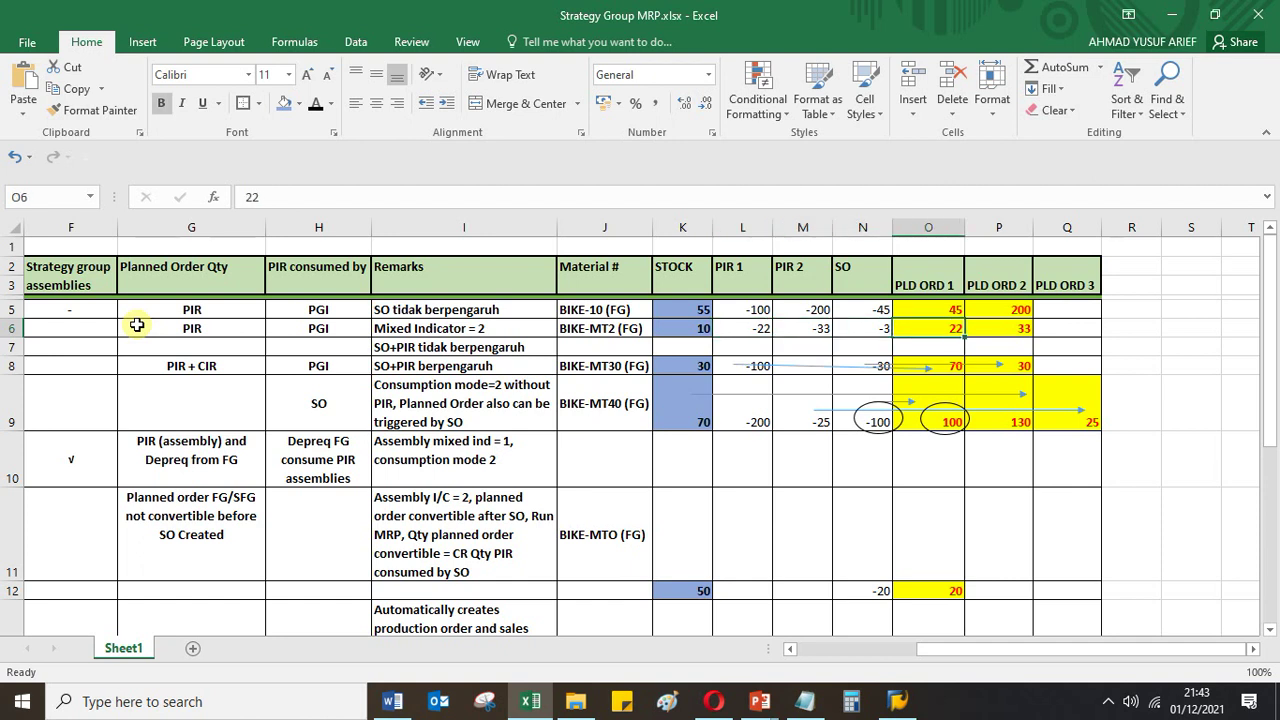
pyautogui.press('Right')
pyautogui.press('Left')
pyautogui.press('Left')
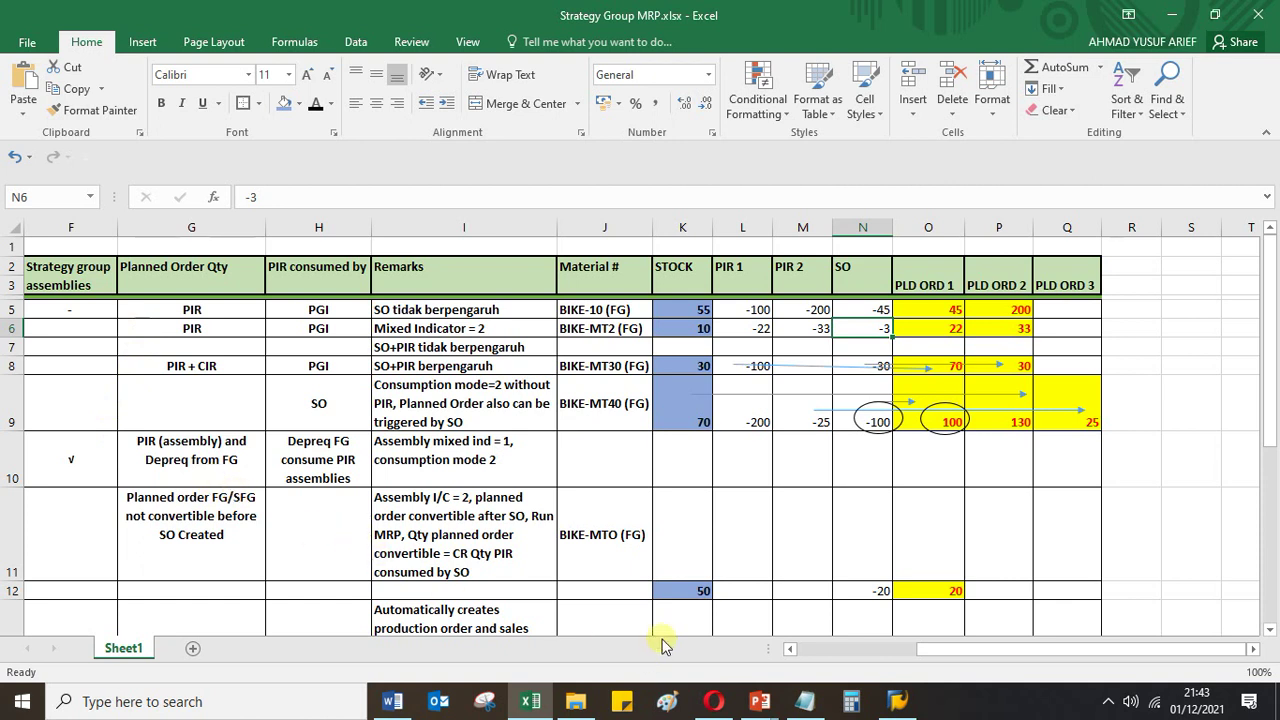
# Inspect the stock and PIR 1 quantities of BIKE-MT30 (FG), and return to the start of its strategy group 30 row
pyautogui.click(720, 367)
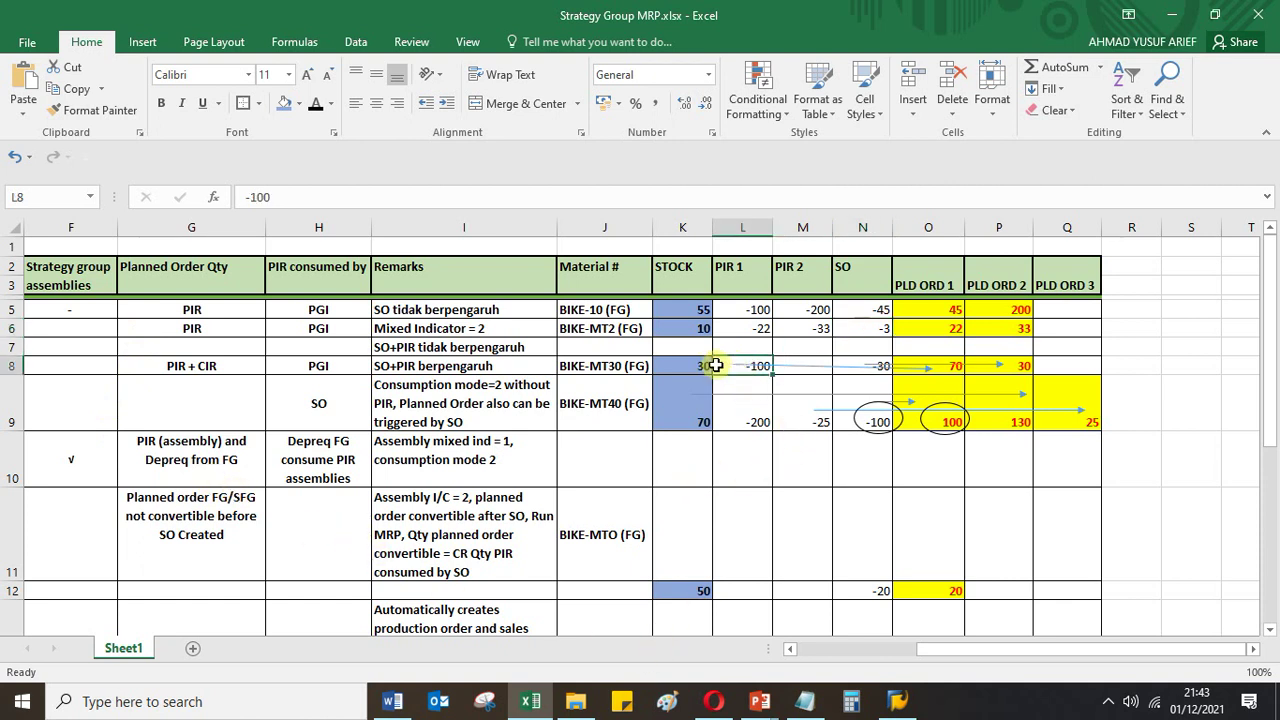
pyautogui.click(708, 367)
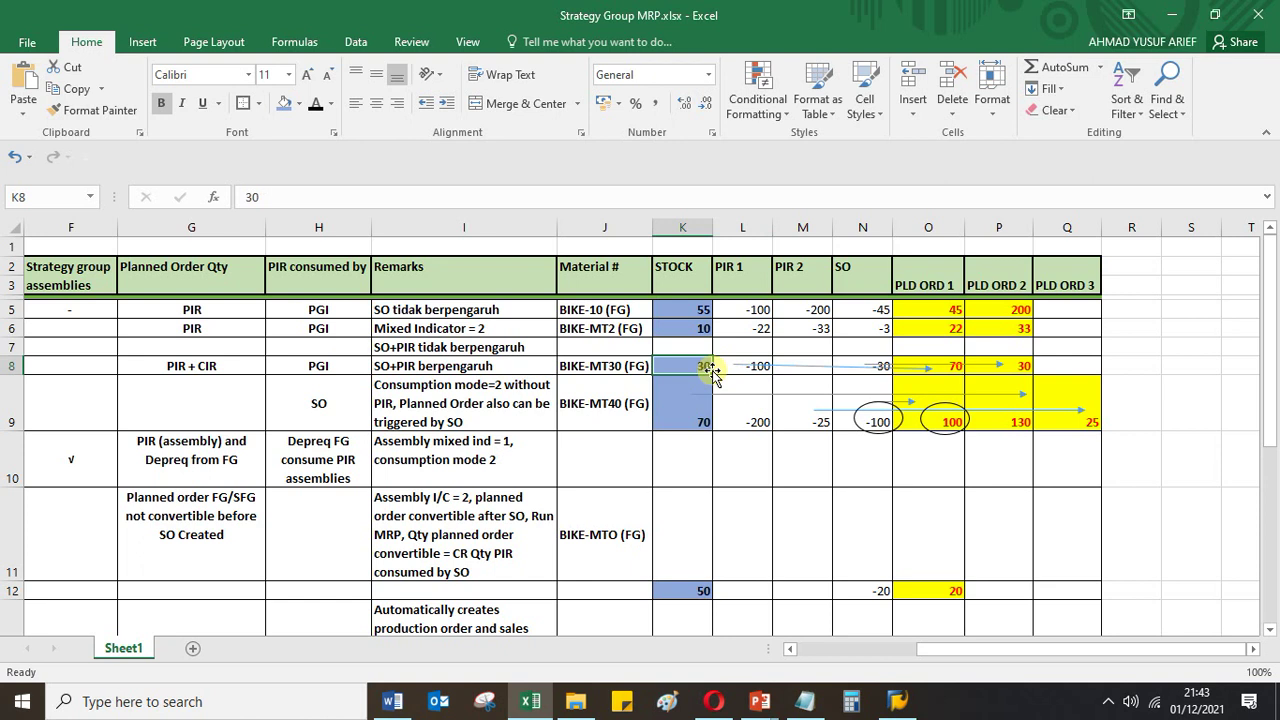
pyautogui.click(714, 370)
pyautogui.click(709, 368)
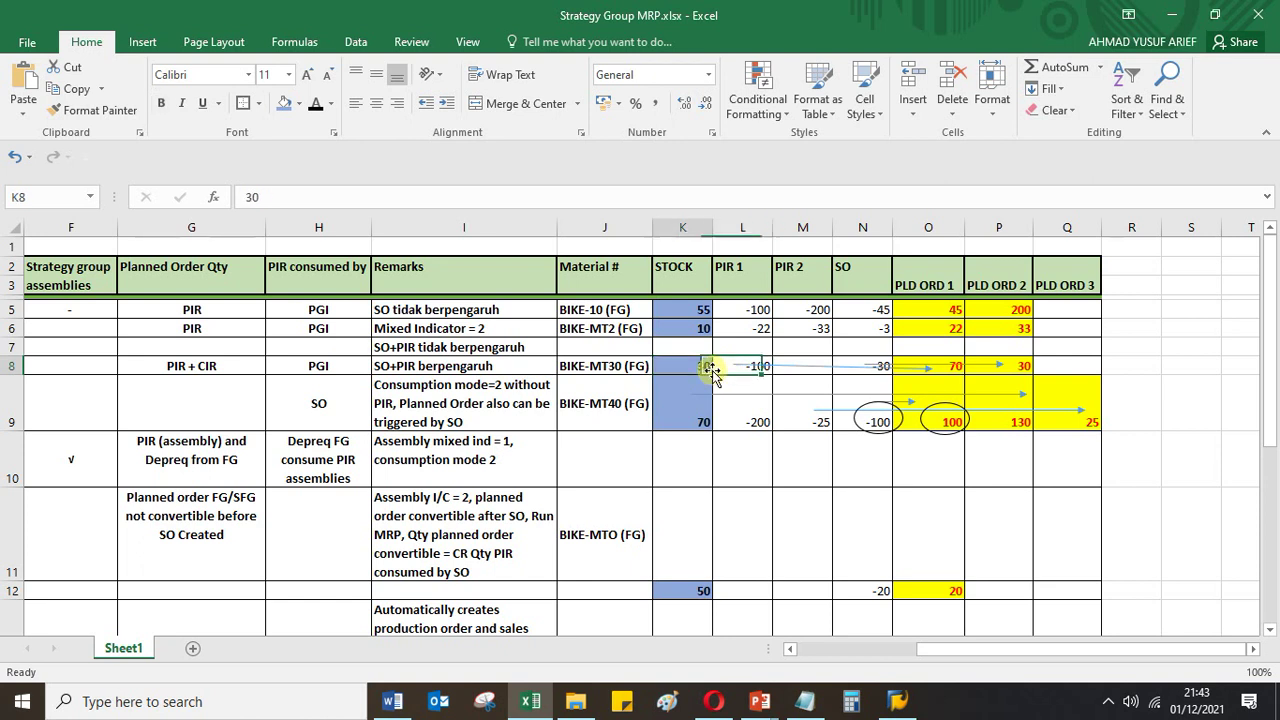
pyautogui.press('Home')
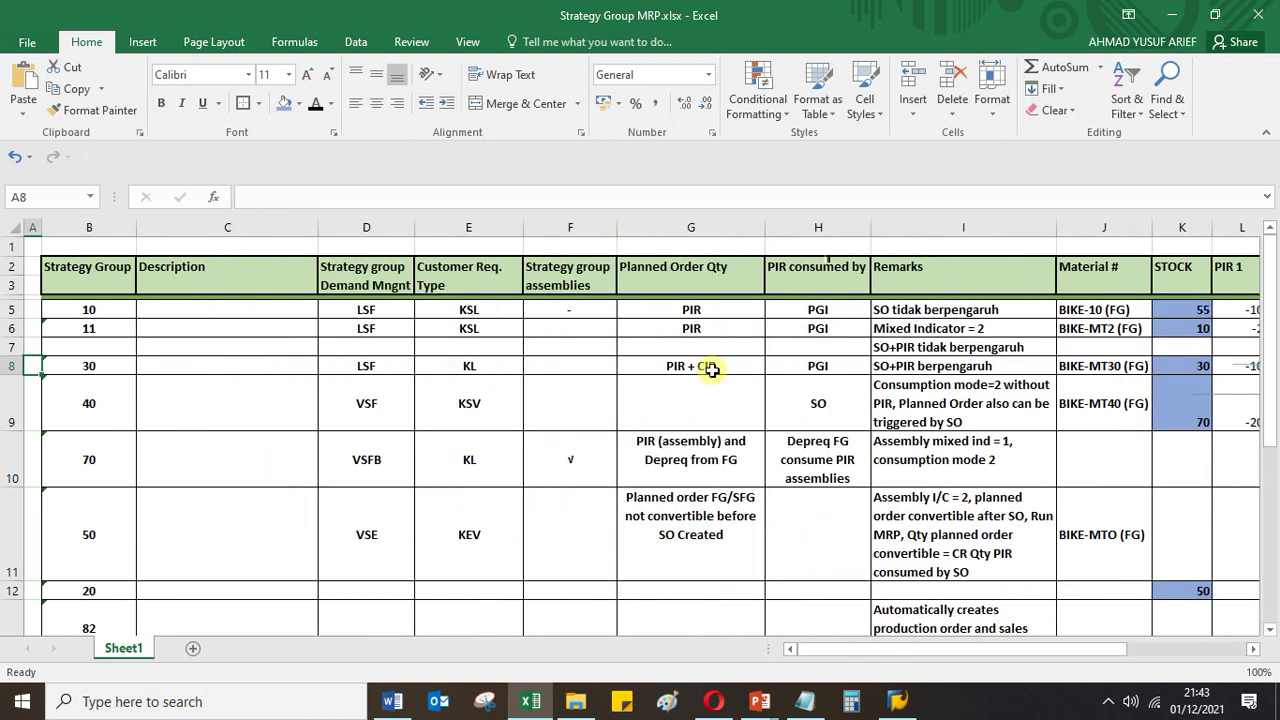
# Compare the strategy group 30 row with the strategy group 40 row of the table
pyautogui.press('Right')
pyautogui.press('Down')
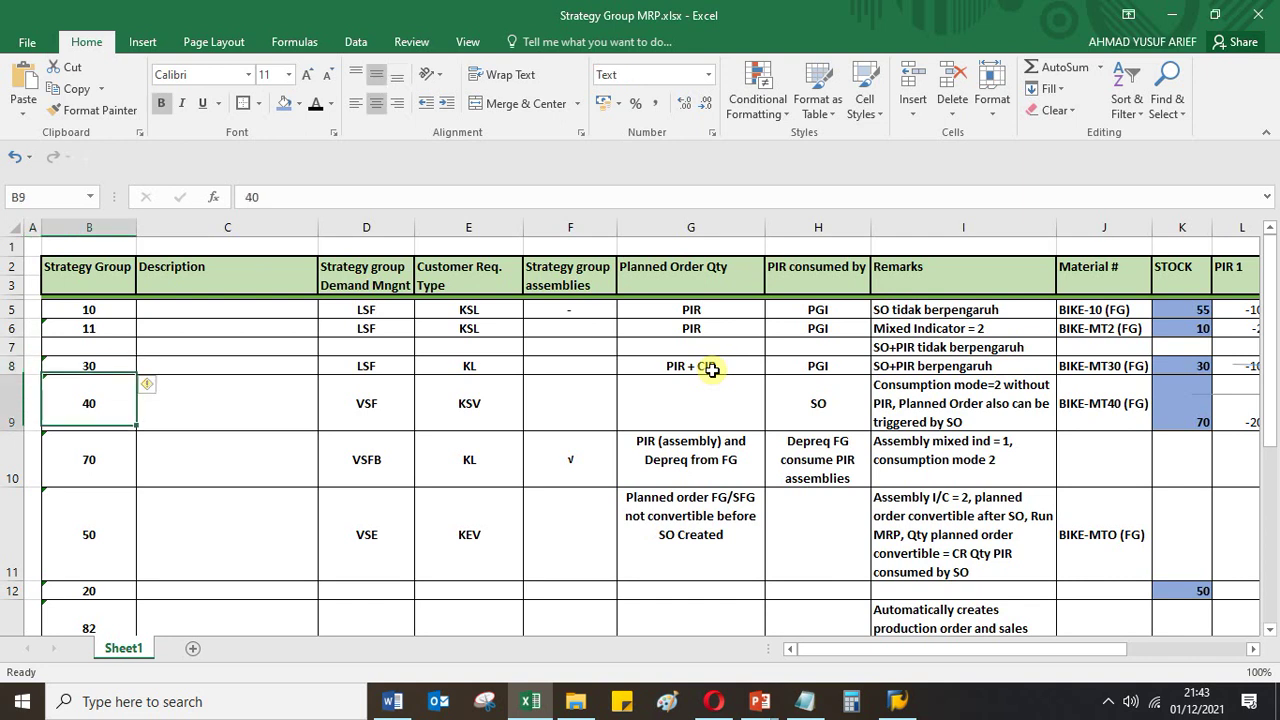
pyautogui.press('Up')
pyautogui.press('Down')
pyautogui.press('Up')
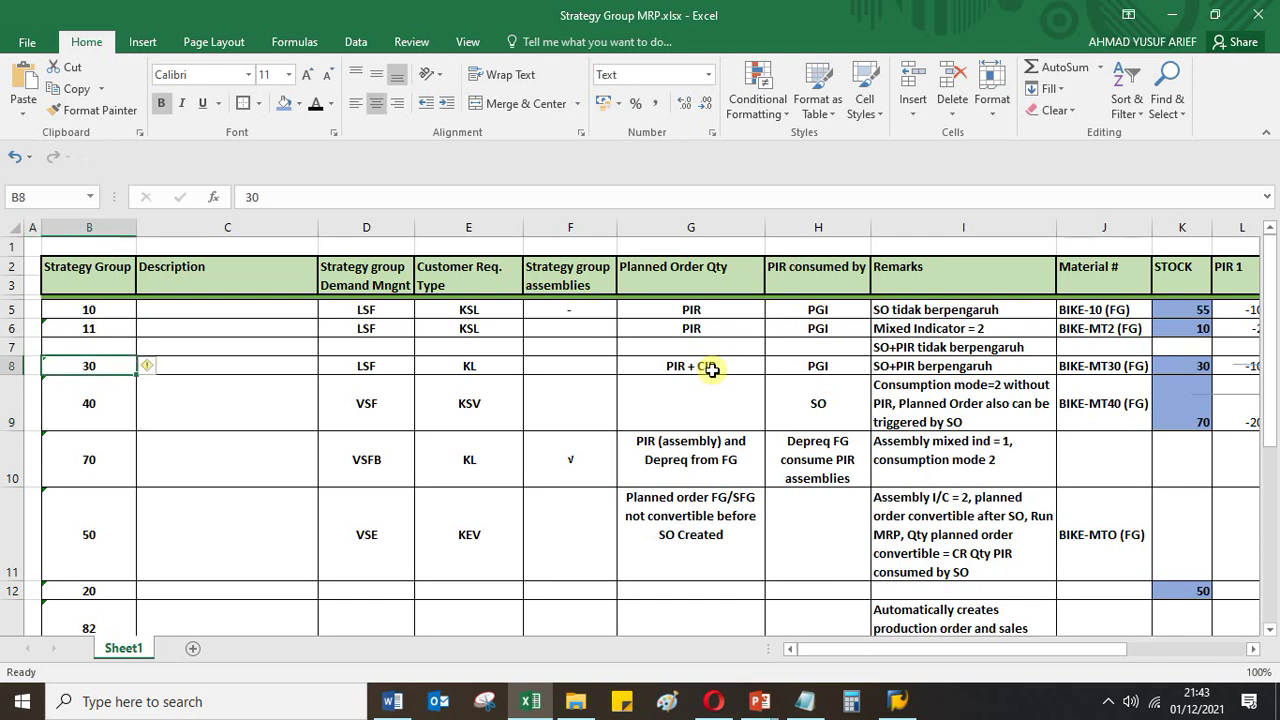
pyautogui.press('Down')
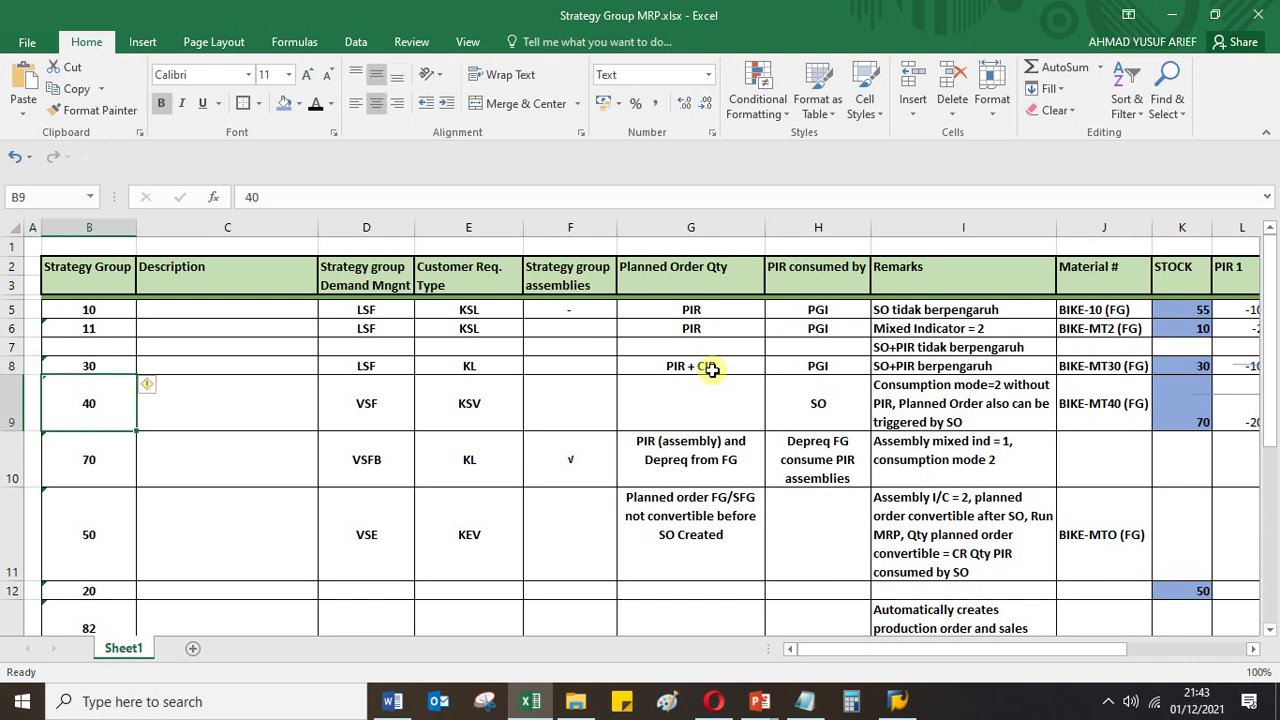
pyautogui.press('Down')
pyautogui.press('Up')
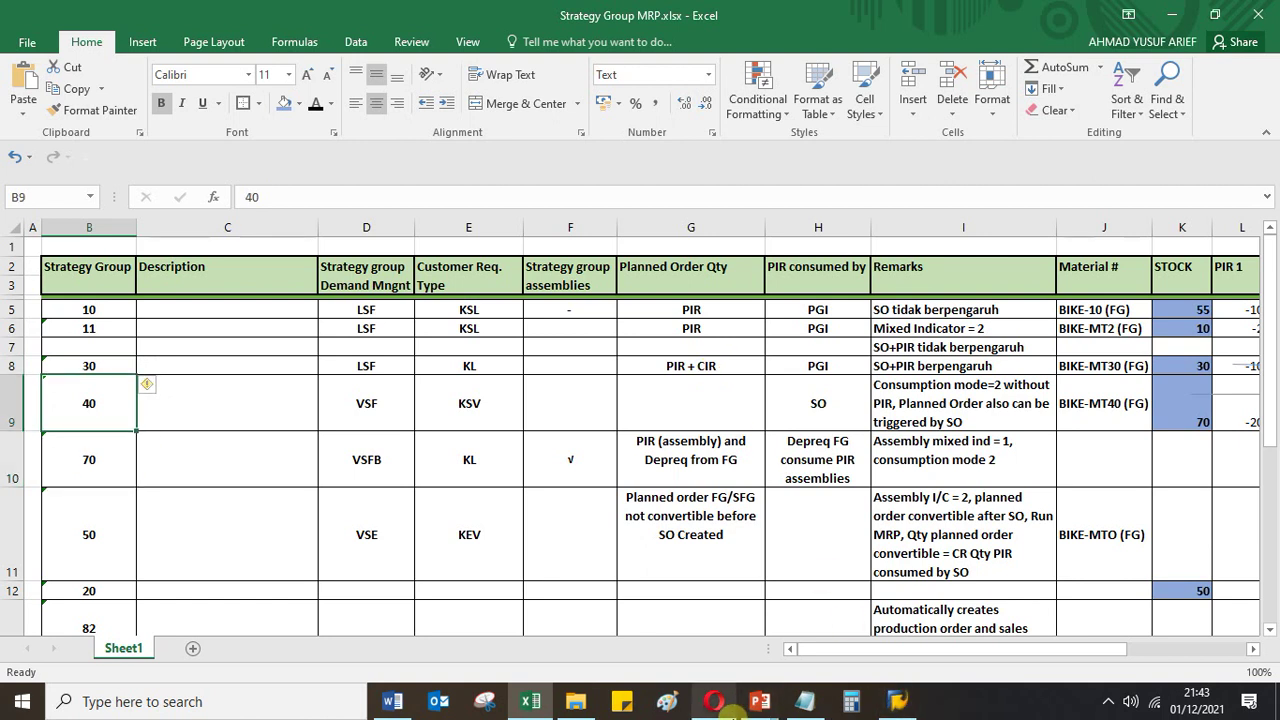
# Switch to Opera and look over the sapindonesia.net home page, from its address and introduction to the SAP PP syllabus and recent posts
pyautogui.click(713, 701)
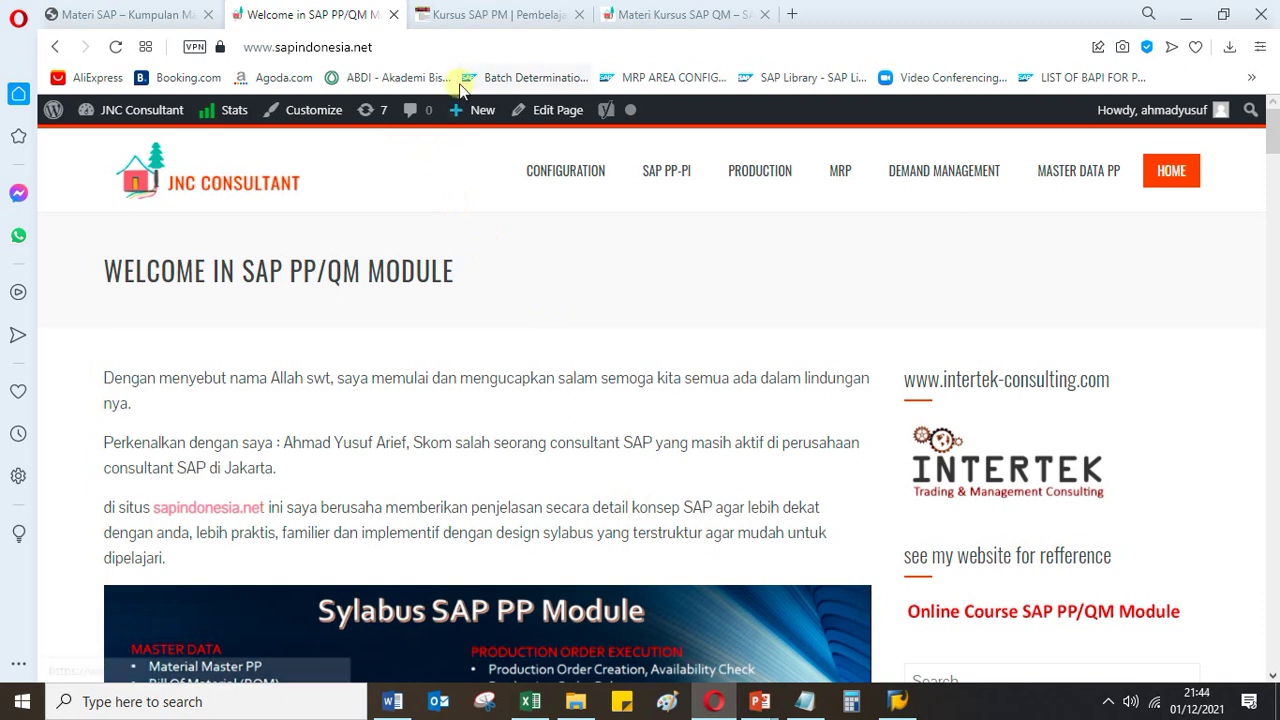
pyautogui.click(447, 52)
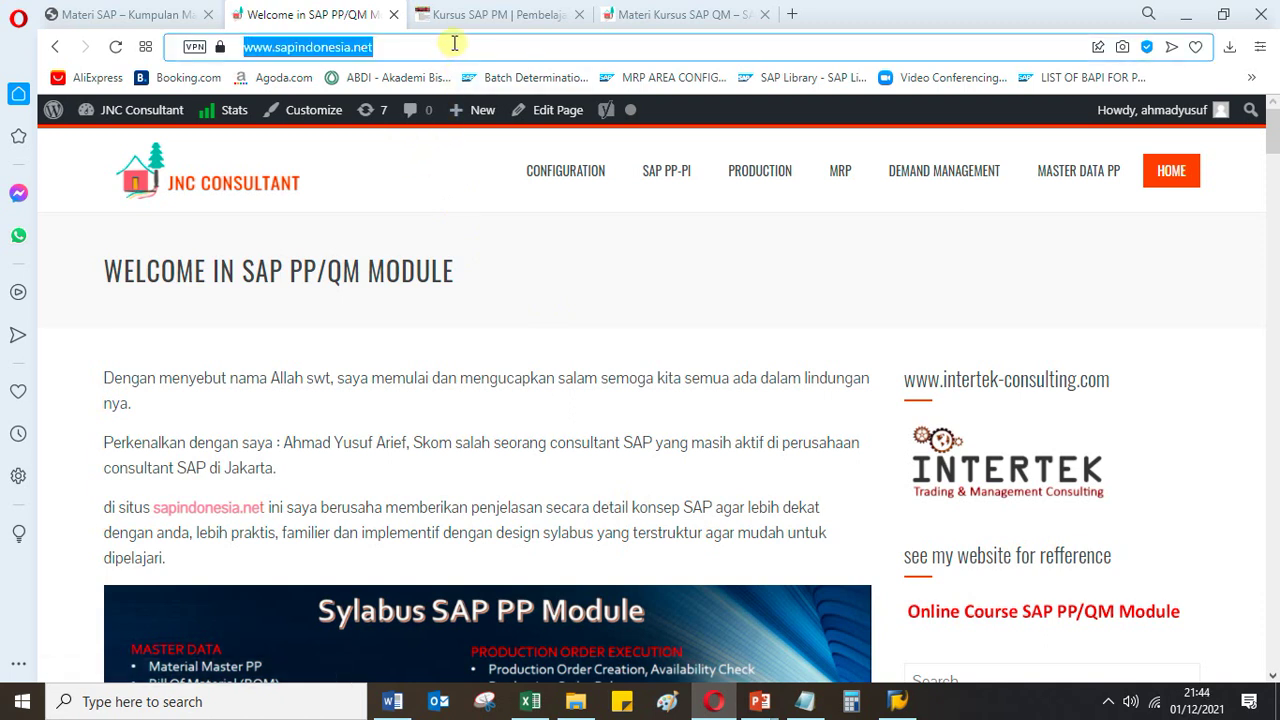
pyautogui.click(455, 45)
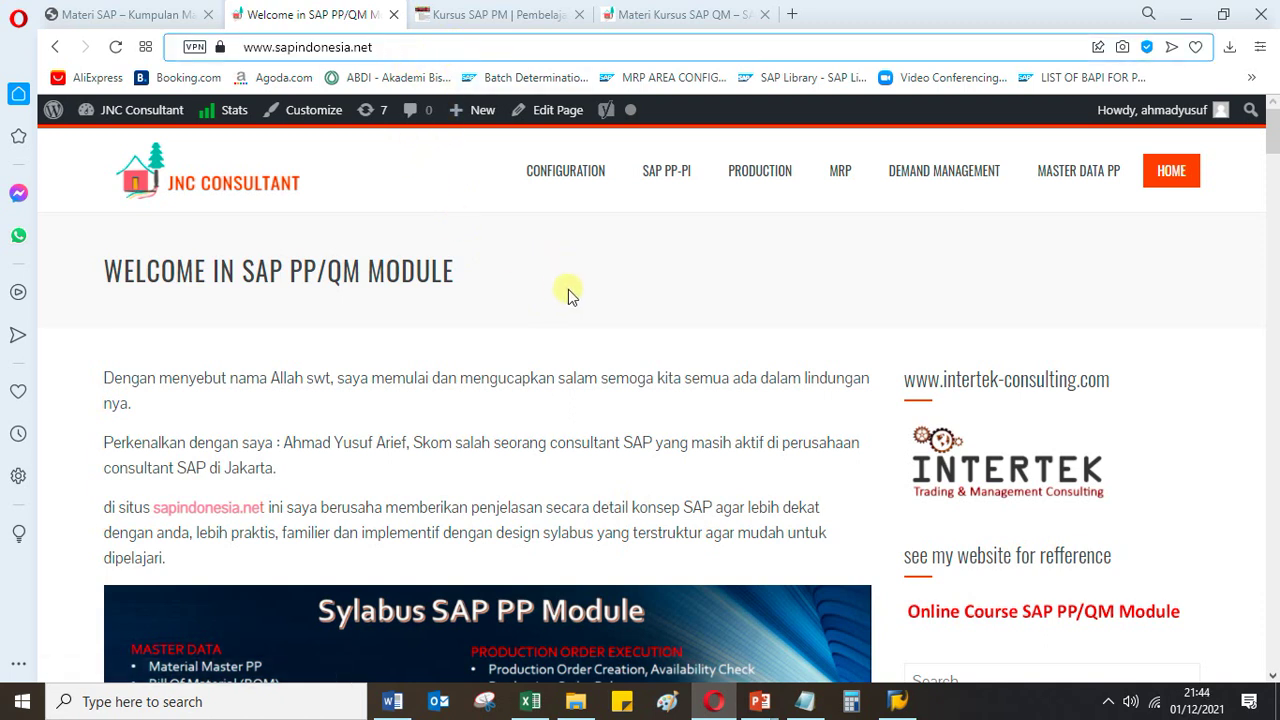
pyautogui.scroll(-2, 735, 376)
pyautogui.scroll(-1, 733, 376)
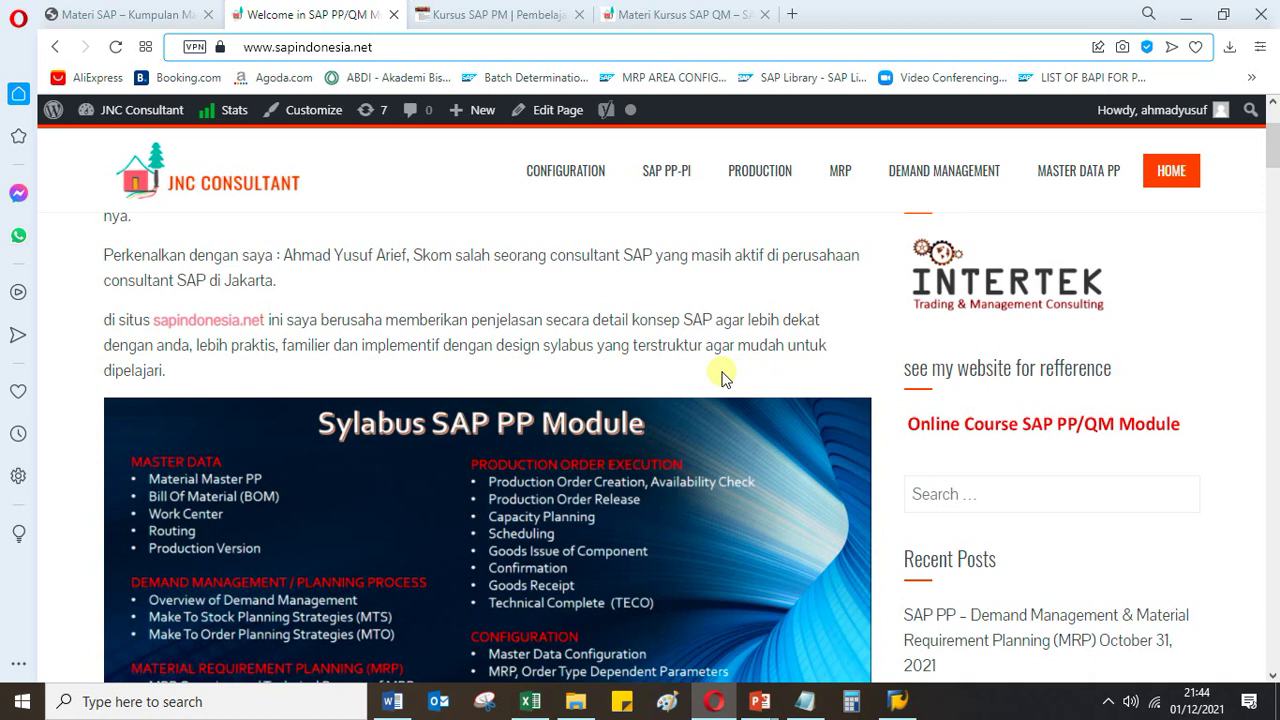
pyautogui.scroll(-2, 914, 460)
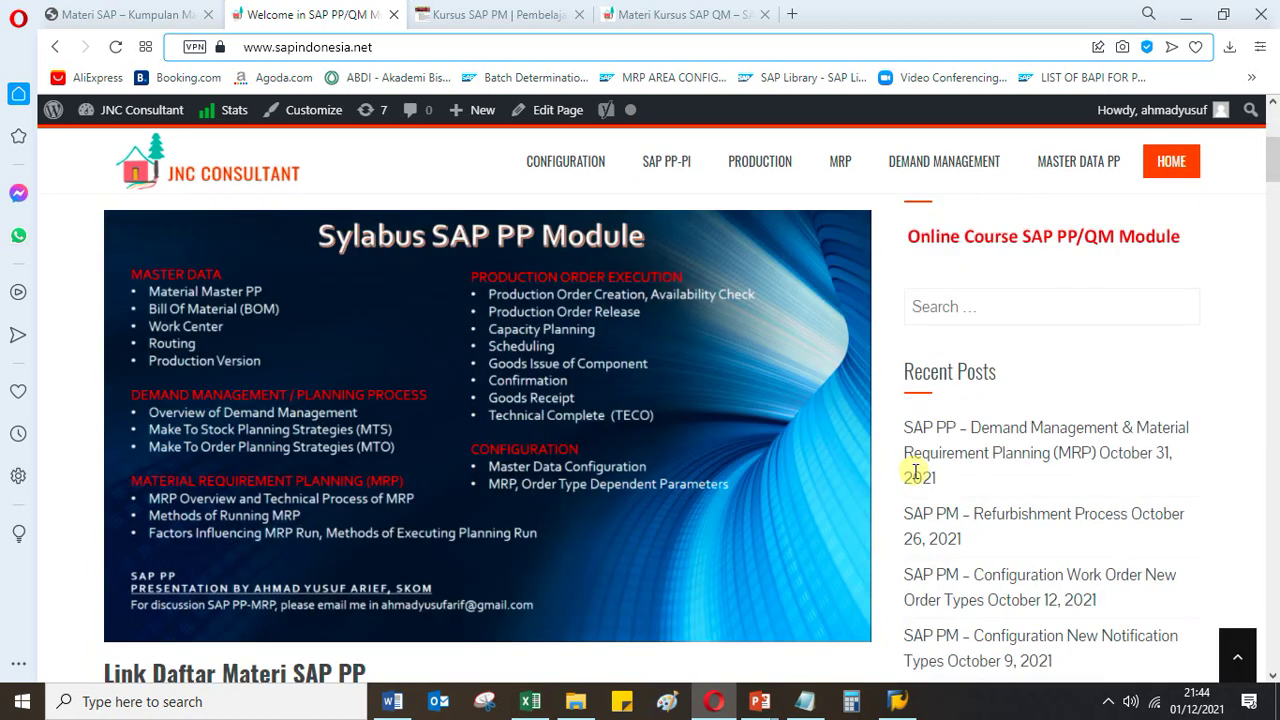
pyautogui.scroll(4, 990, 560)
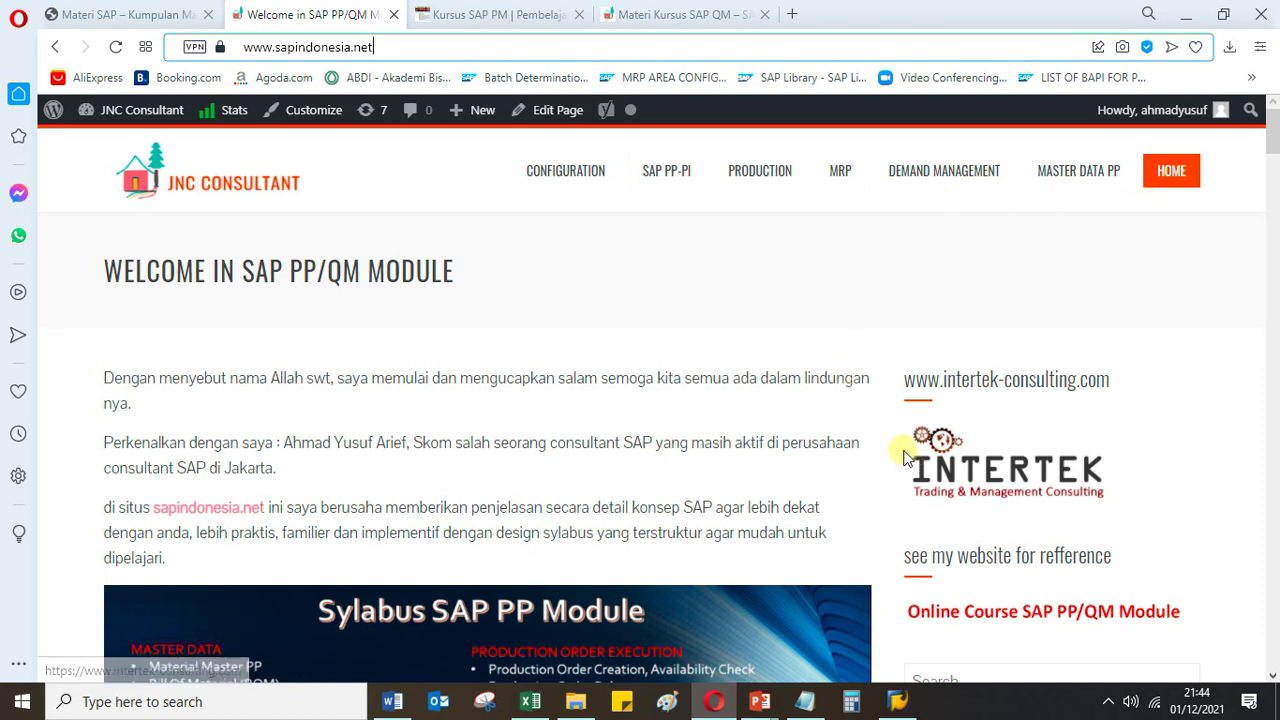
# Examine the home page's search box, recent posts and SAP PP syllabus, and check the site address again
pyautogui.scroll(-3, 903, 455)
pyautogui.click(929, 402)
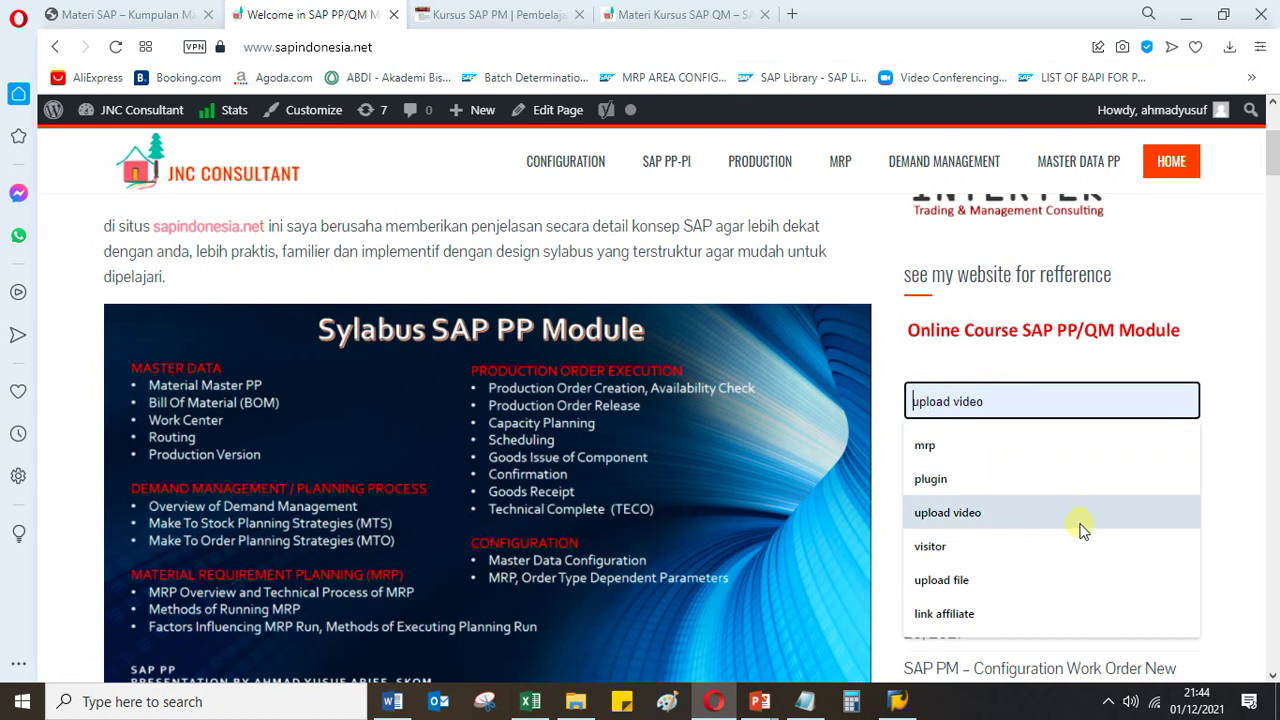
pyautogui.click(1166, 280)
pyautogui.scroll(-1, 990, 508)
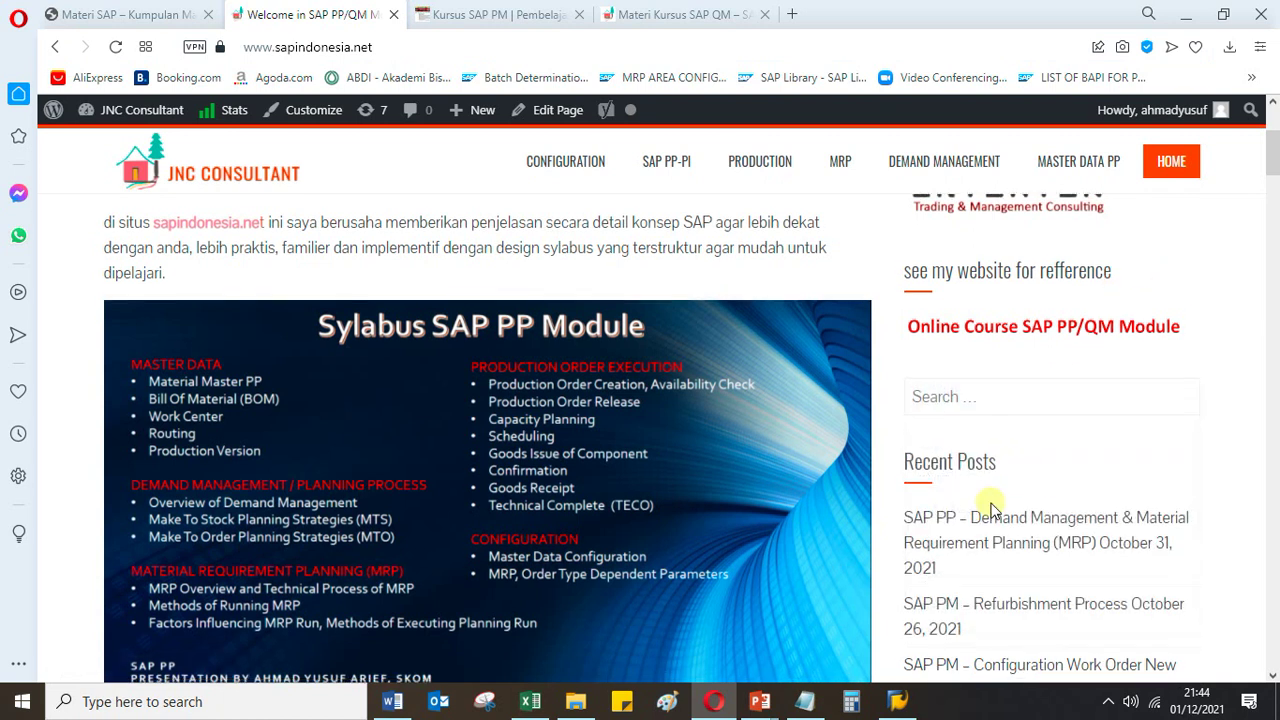
pyautogui.scroll(-1, 990, 508)
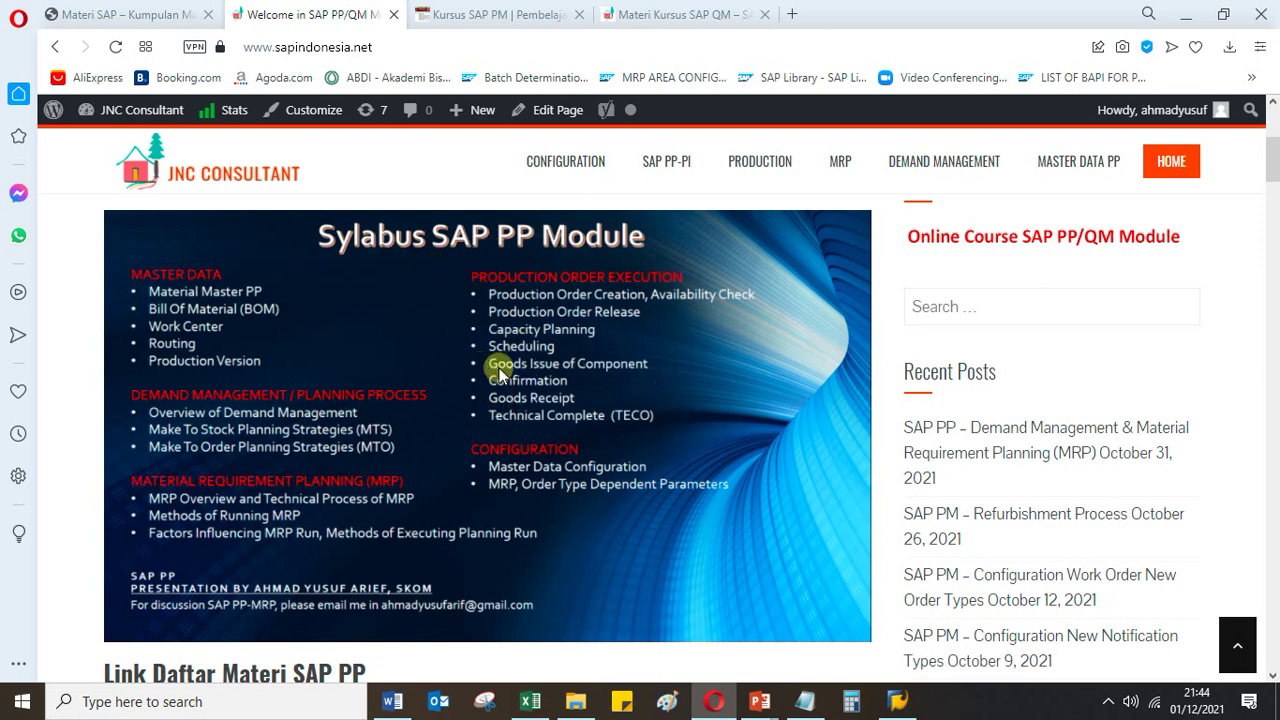
pyautogui.click(421, 45)
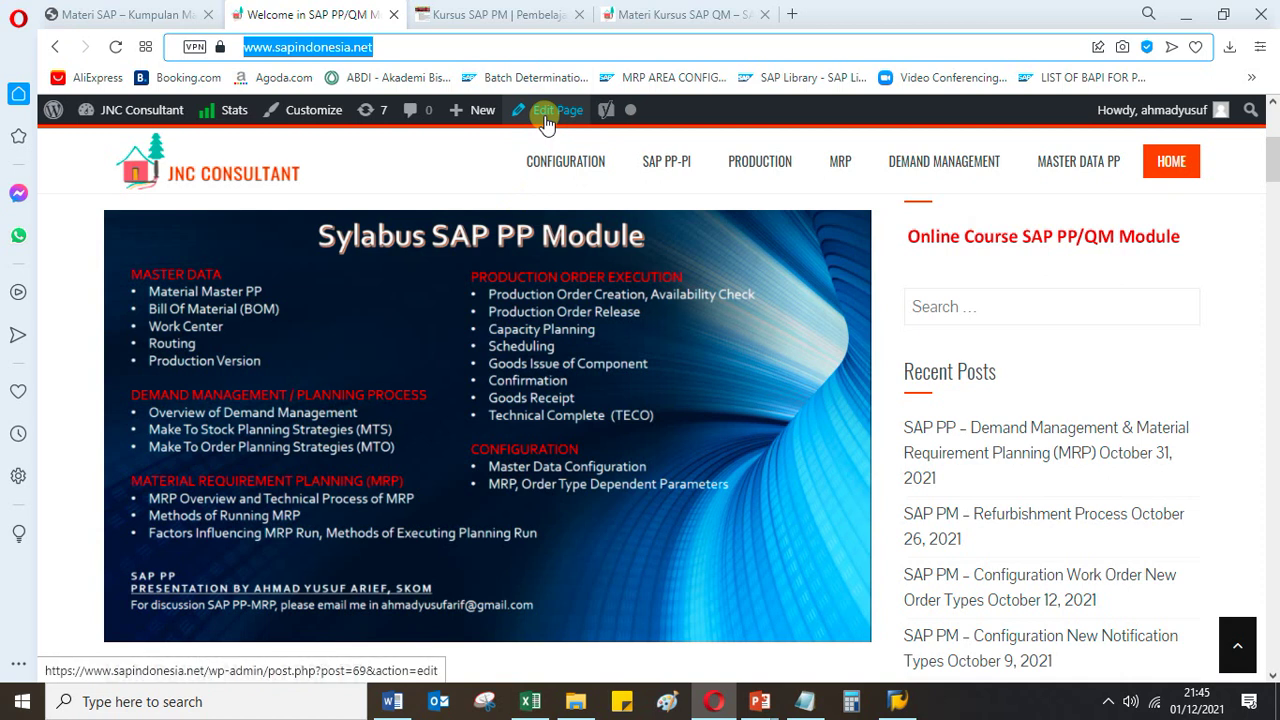
pyautogui.click(464, 43)
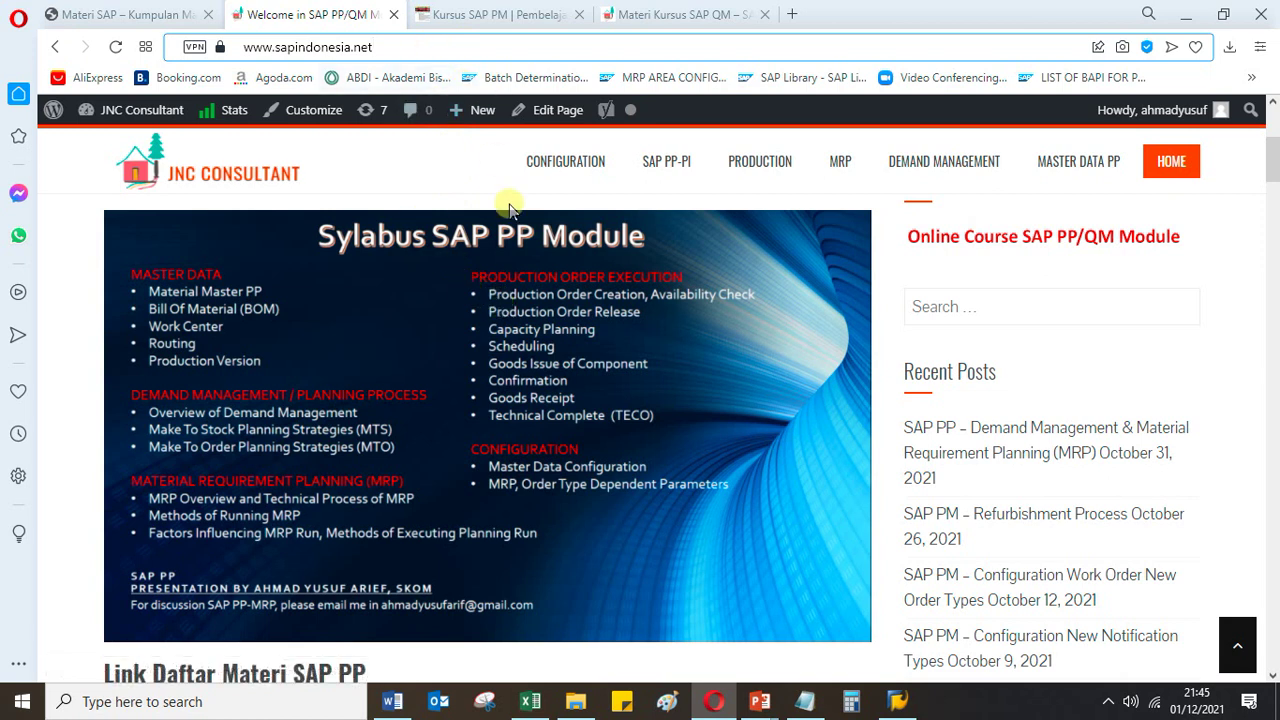
# Open the recent post on SAP PP Demand Management & Material Requirement Planning (MRP) and skim its slides and embedded video
pyautogui.click(966, 430)
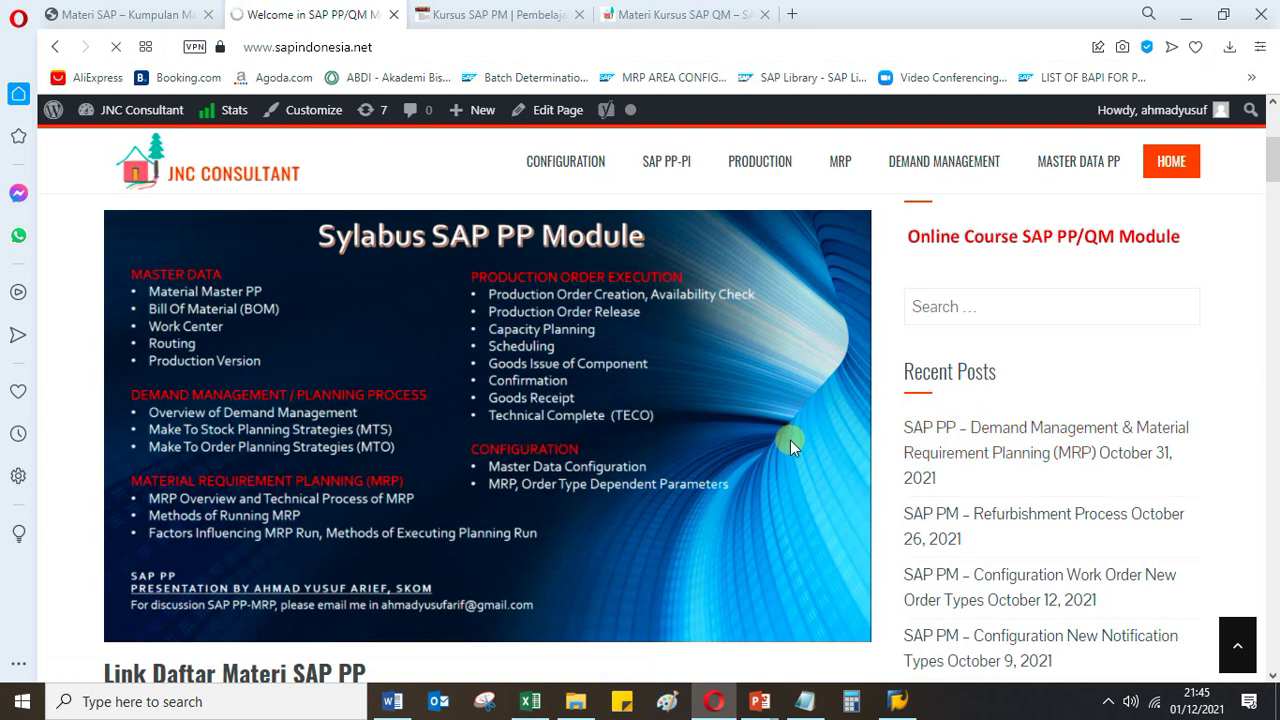
pyautogui.scroll(-2, 790, 440)
pyautogui.scroll(-3, 743, 449)
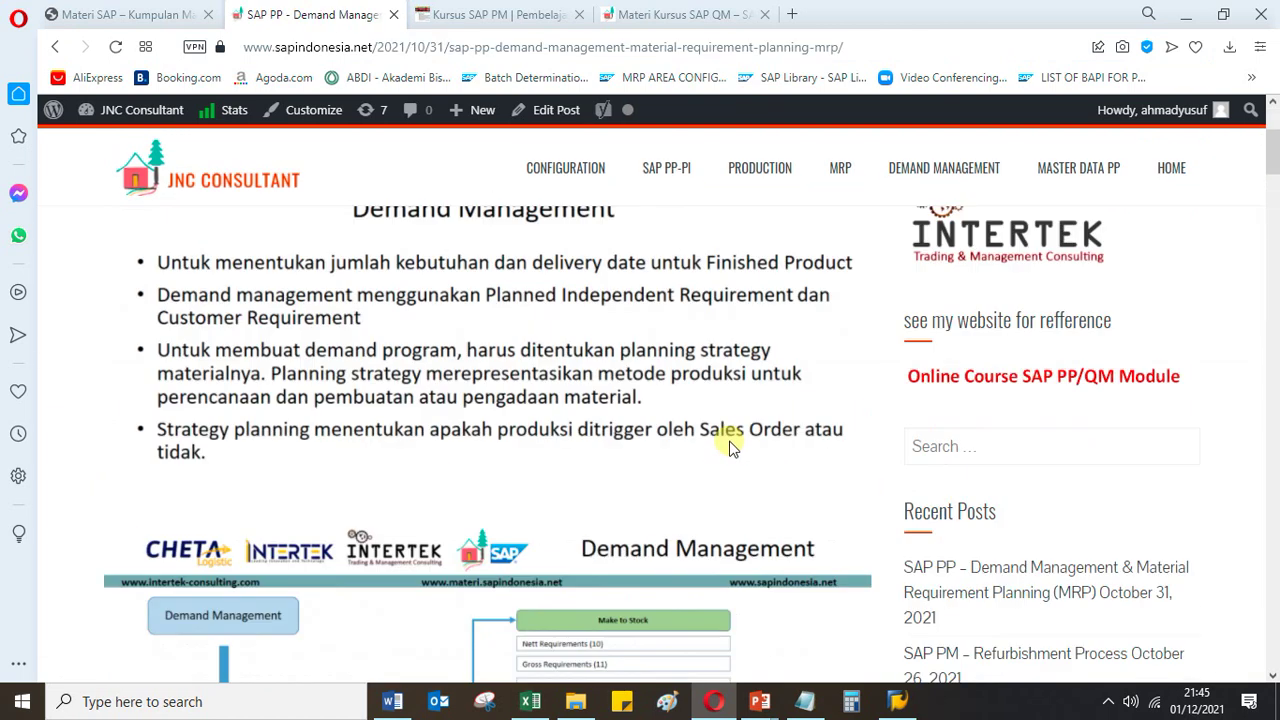
pyautogui.scroll(-15, 729, 447)
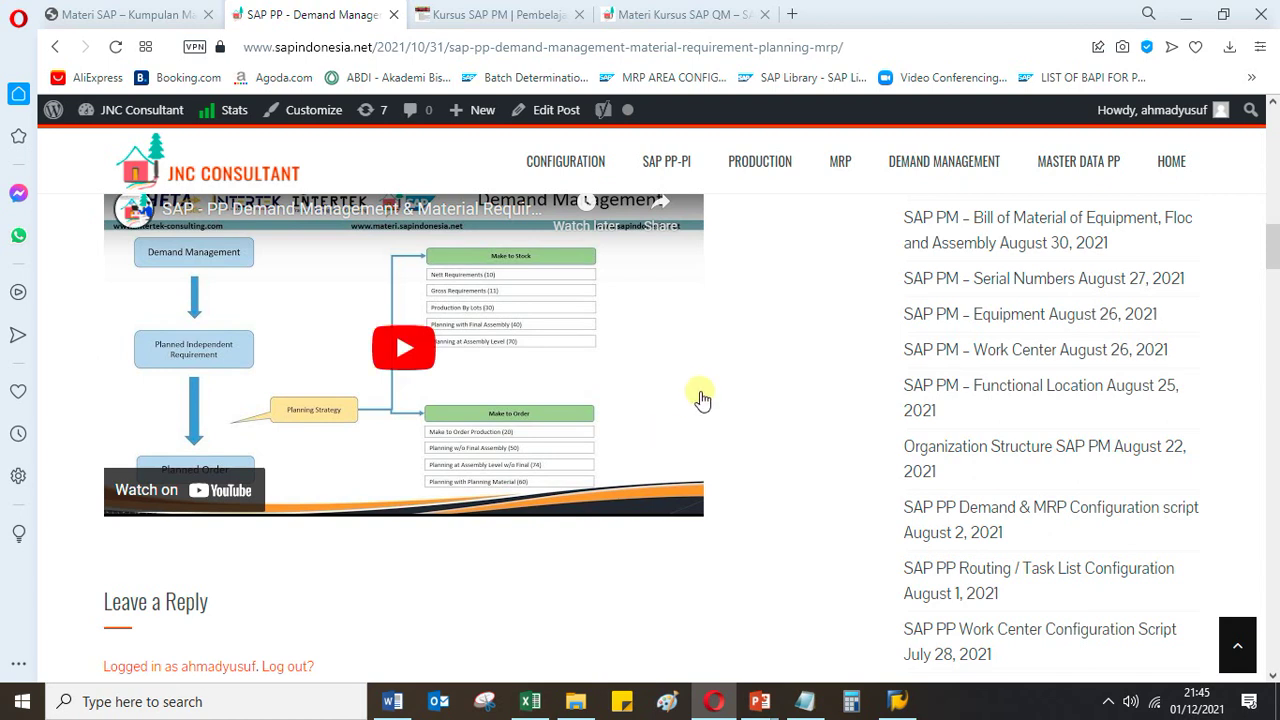
pyautogui.scroll(15, 740, 385)
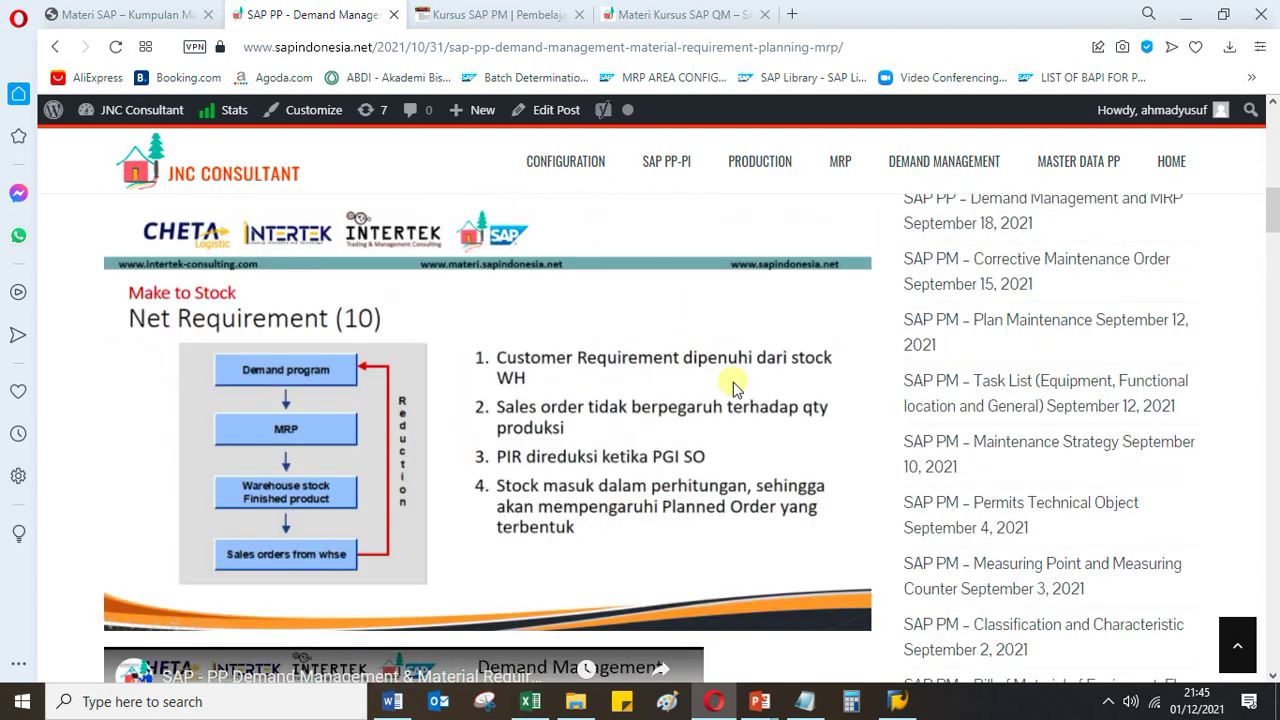
pyautogui.click(100, 18)
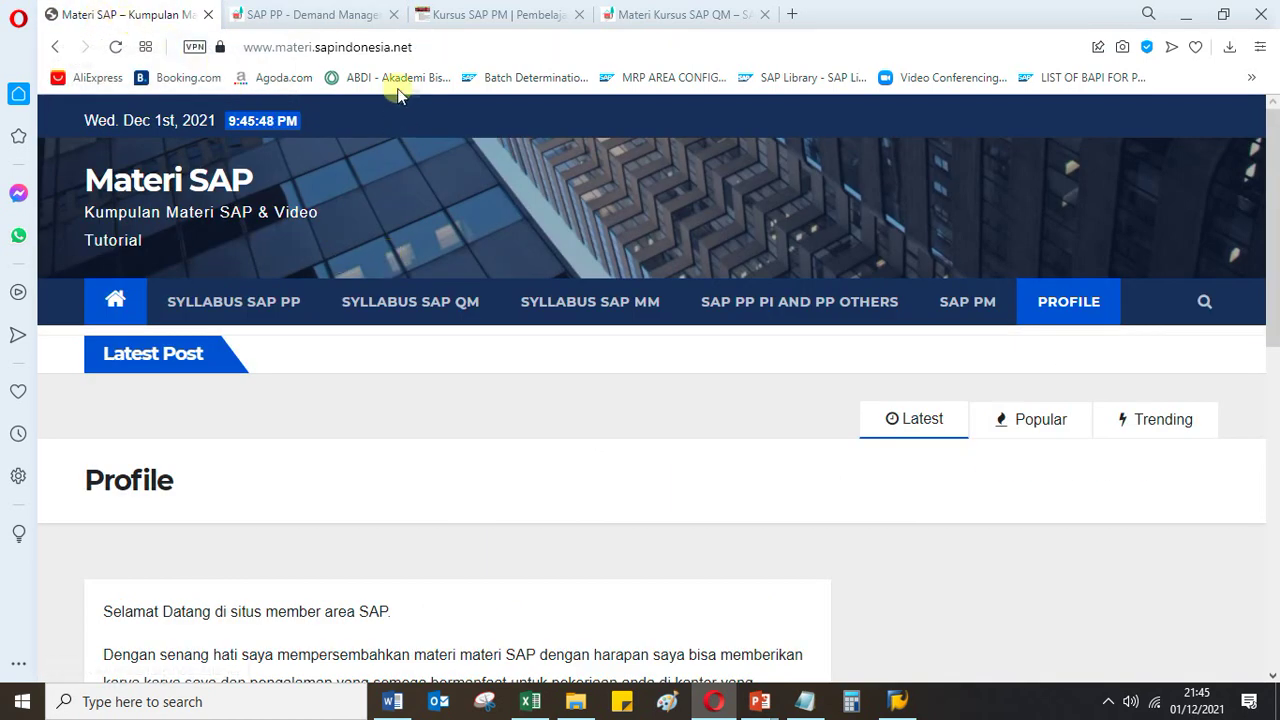
pyautogui.click(444, 40)
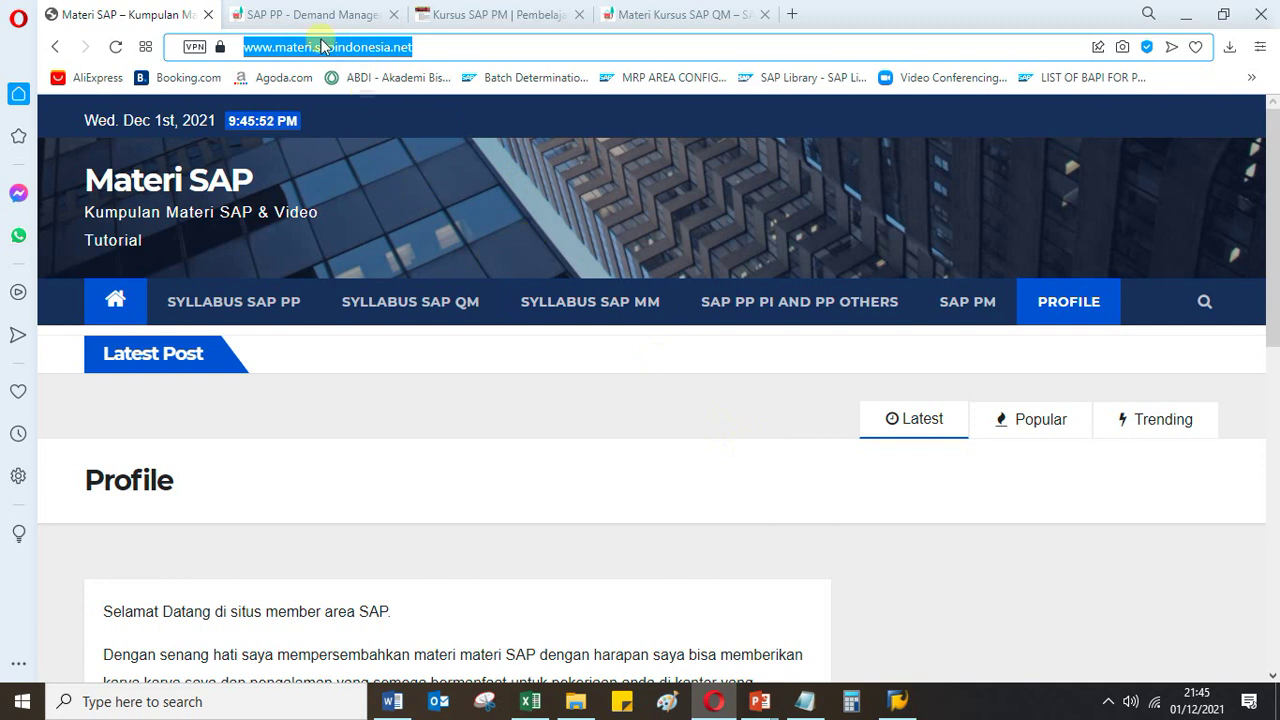
pyautogui.click(432, 46)
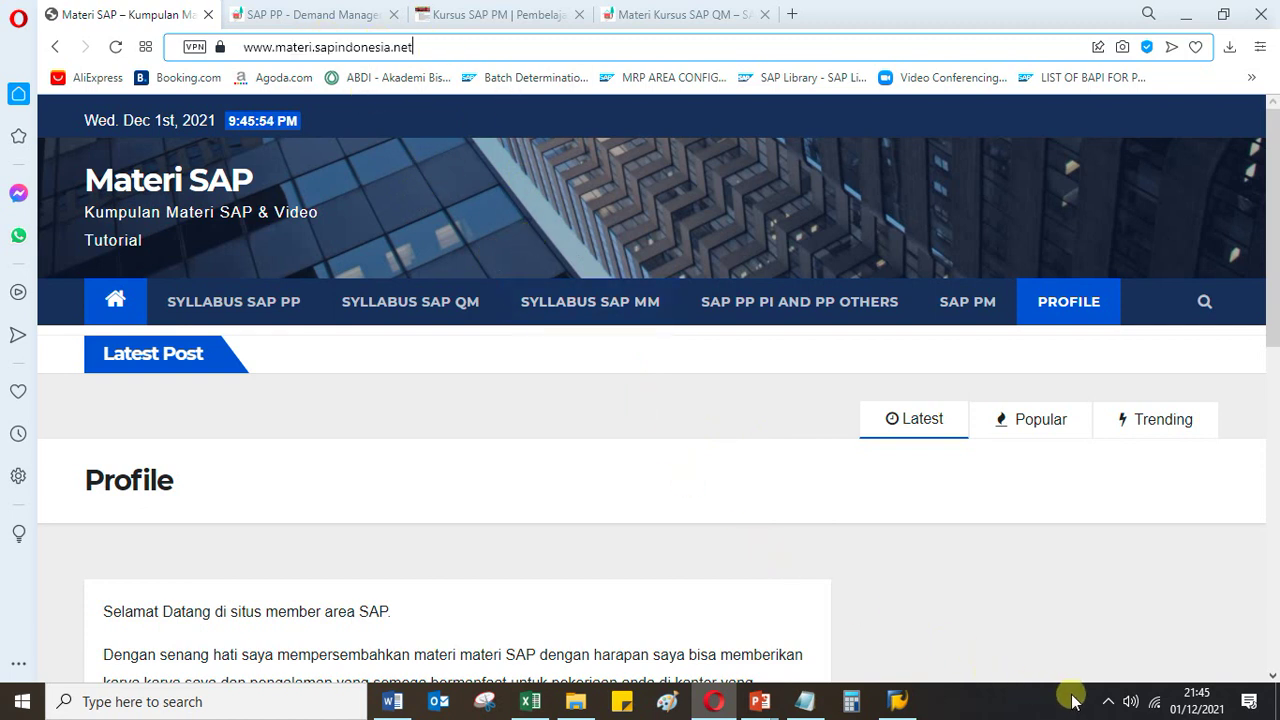
pyautogui.click(1108, 701)
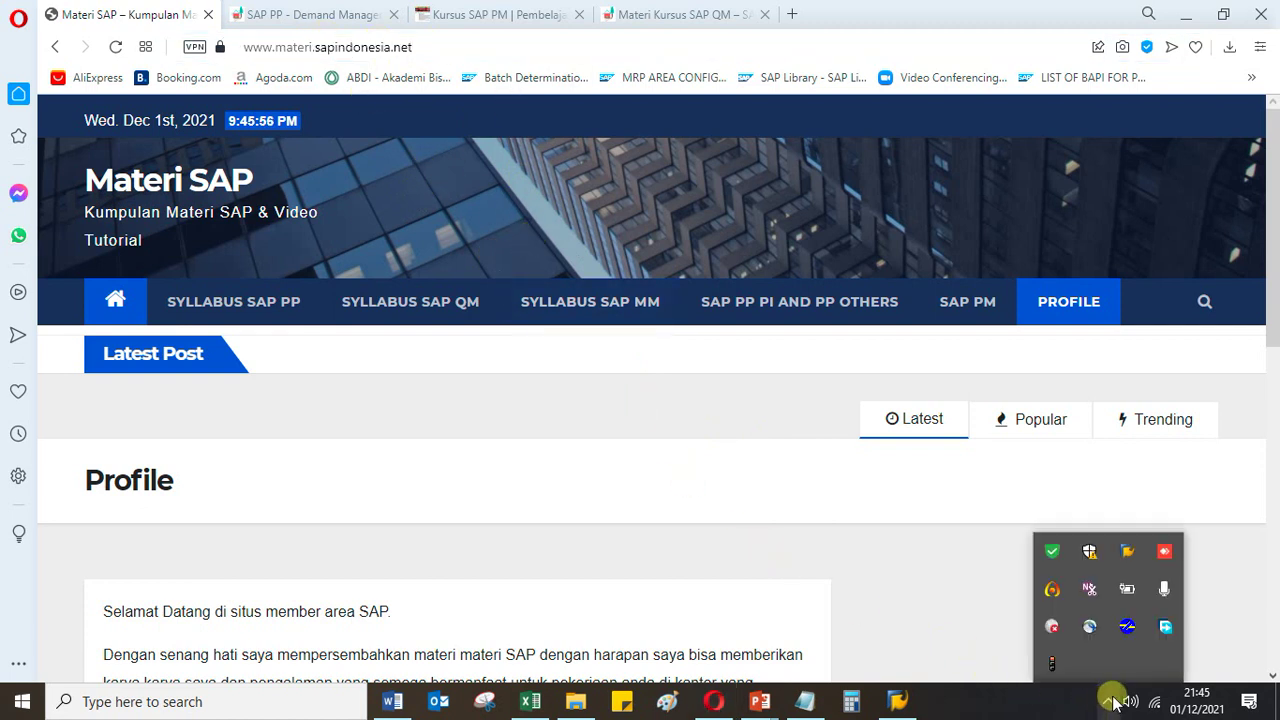
pyautogui.click(1055, 624)
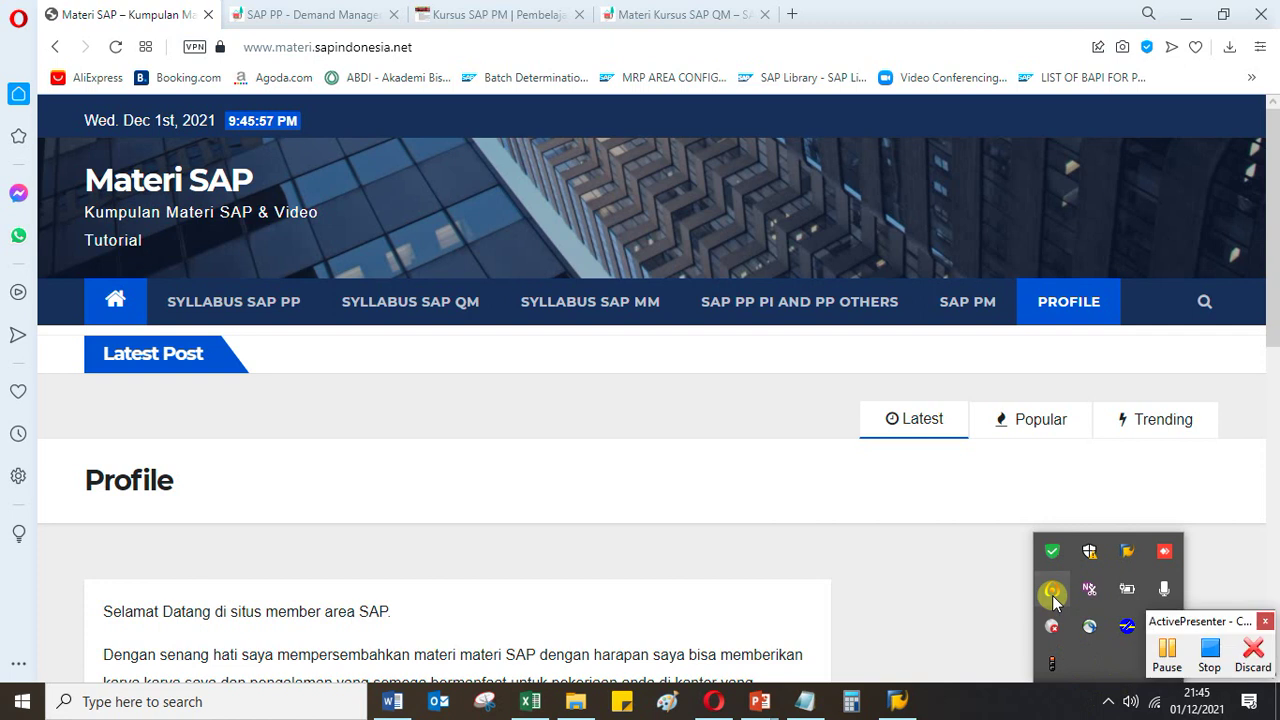
pyautogui.click(1167, 655)
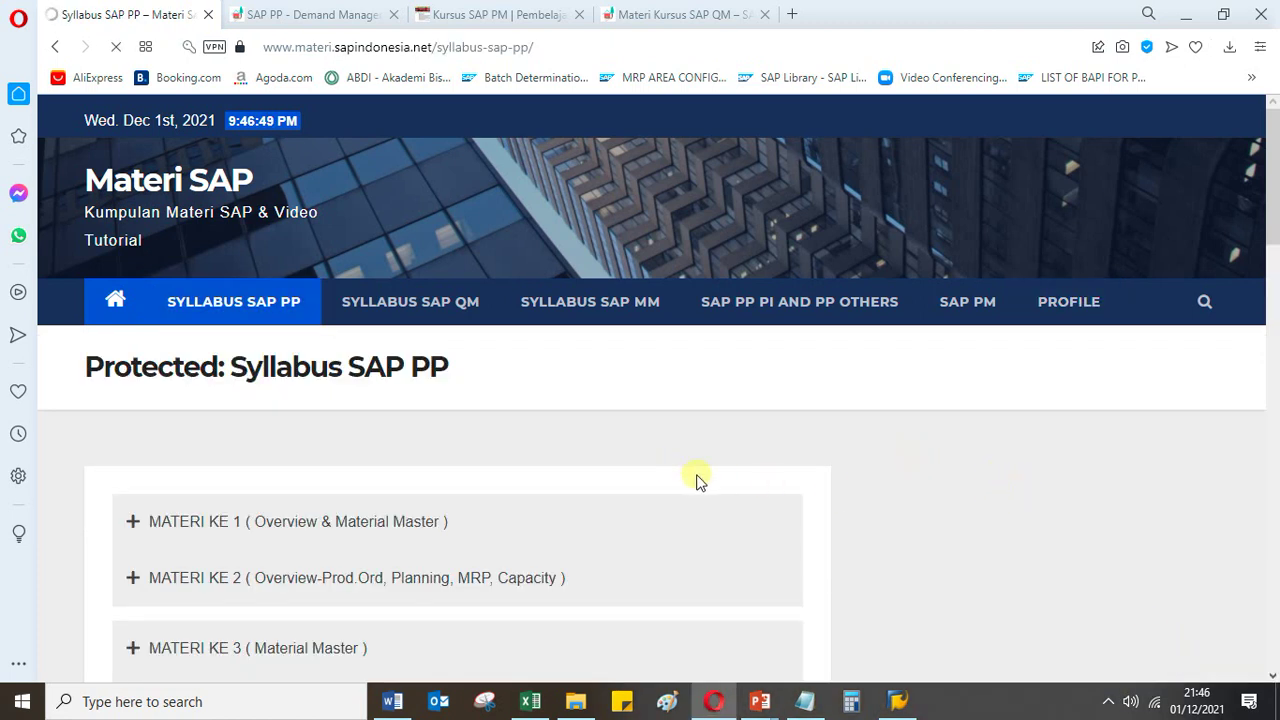
# Review the address of the Syllabus SAP PP page and the site's sections for SAP QM, MM, PP PI and PM
pyautogui.click(615, 48)
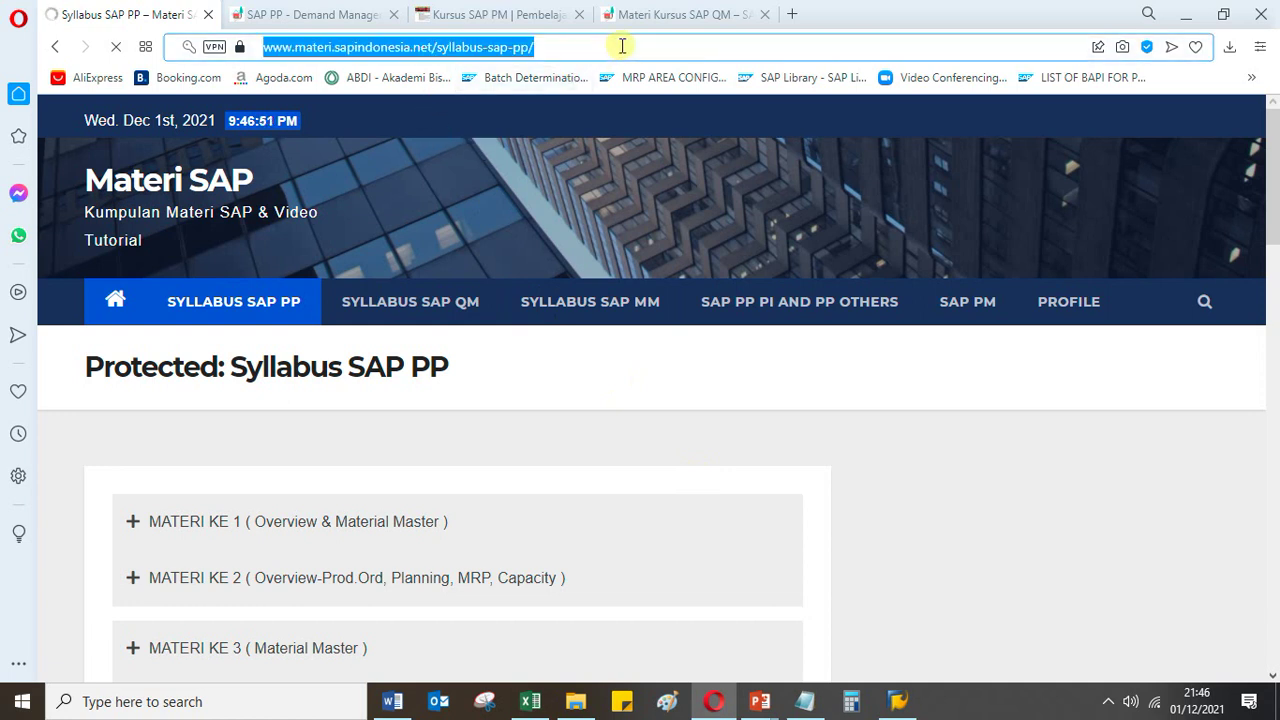
pyautogui.click(642, 40)
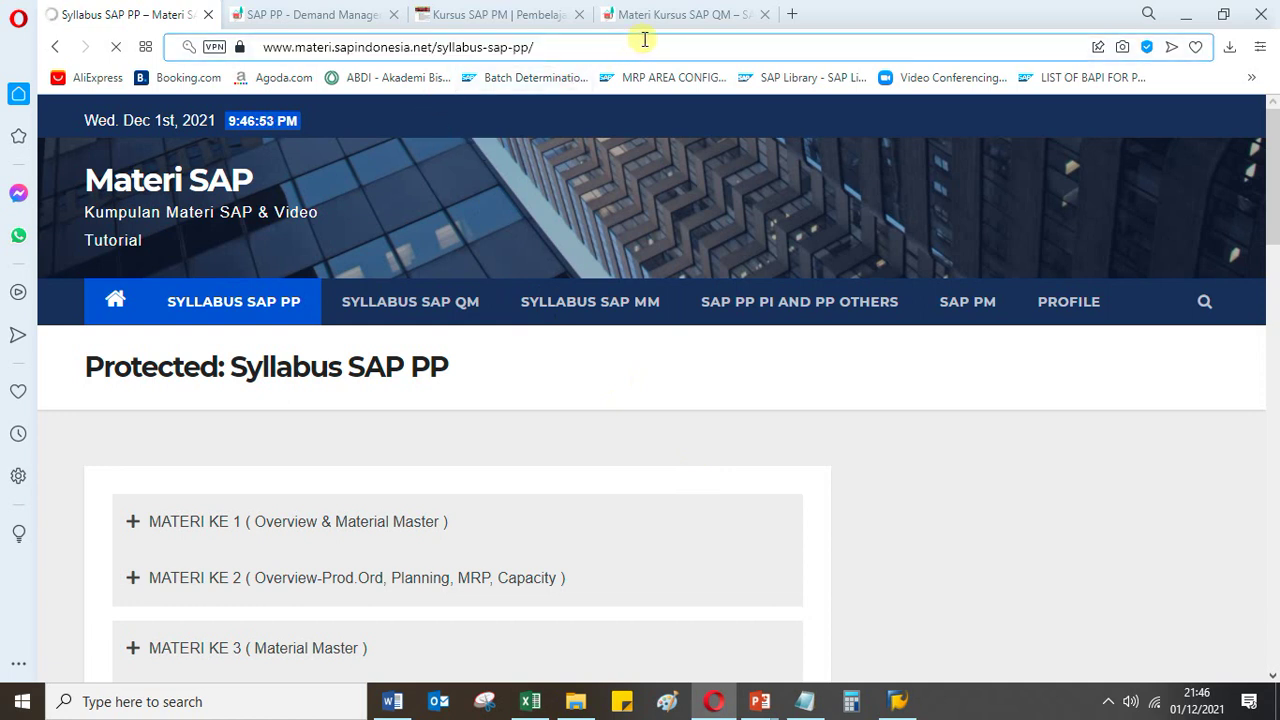
pyautogui.click(480, 328)
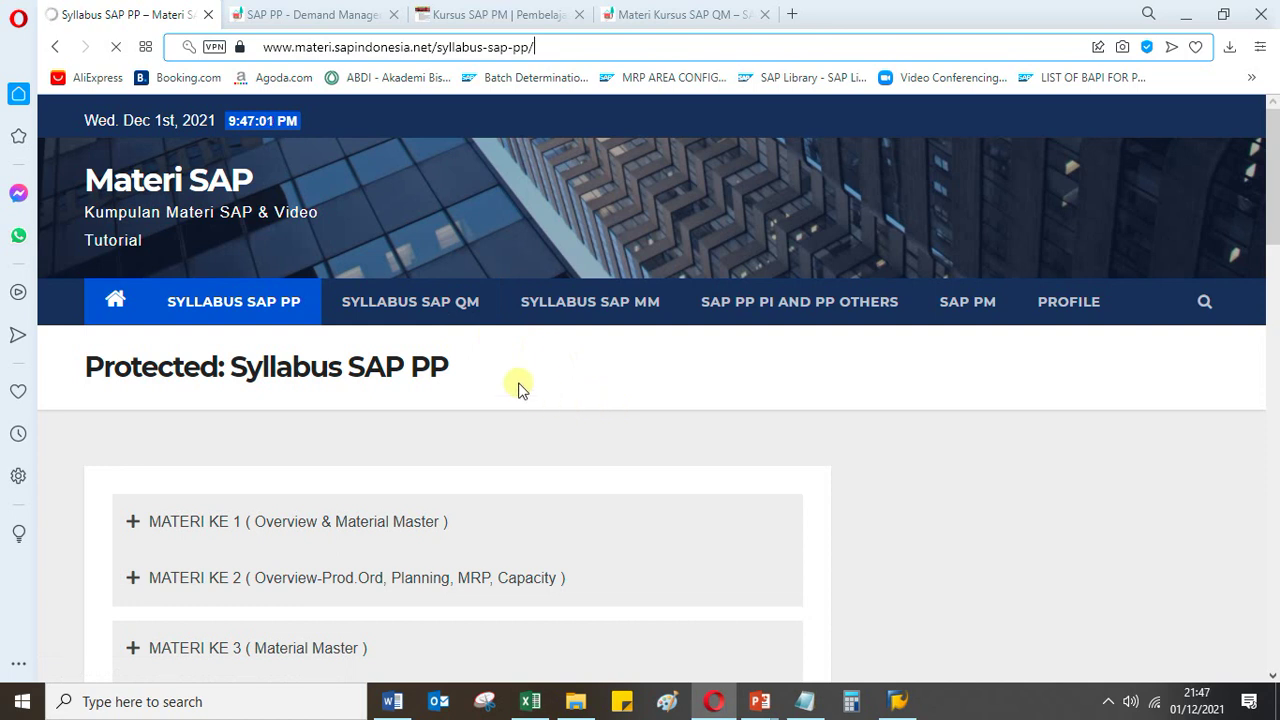
pyautogui.click(564, 304)
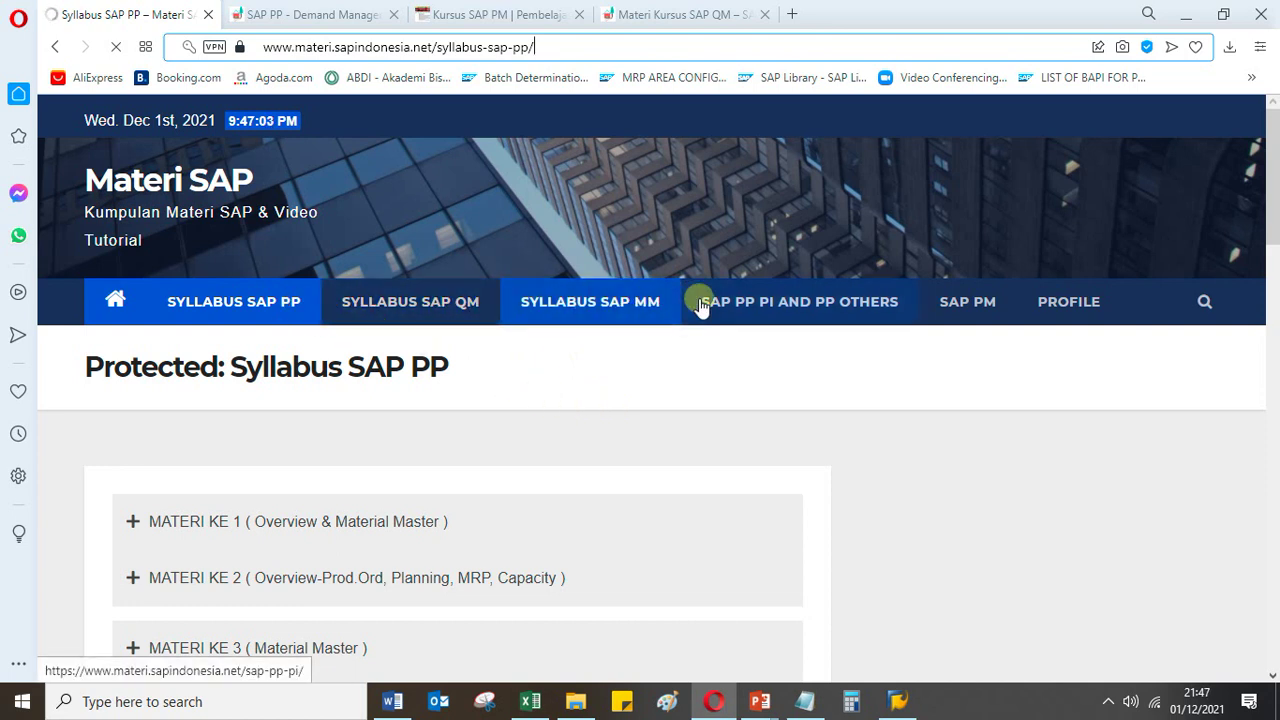
pyautogui.click(981, 314)
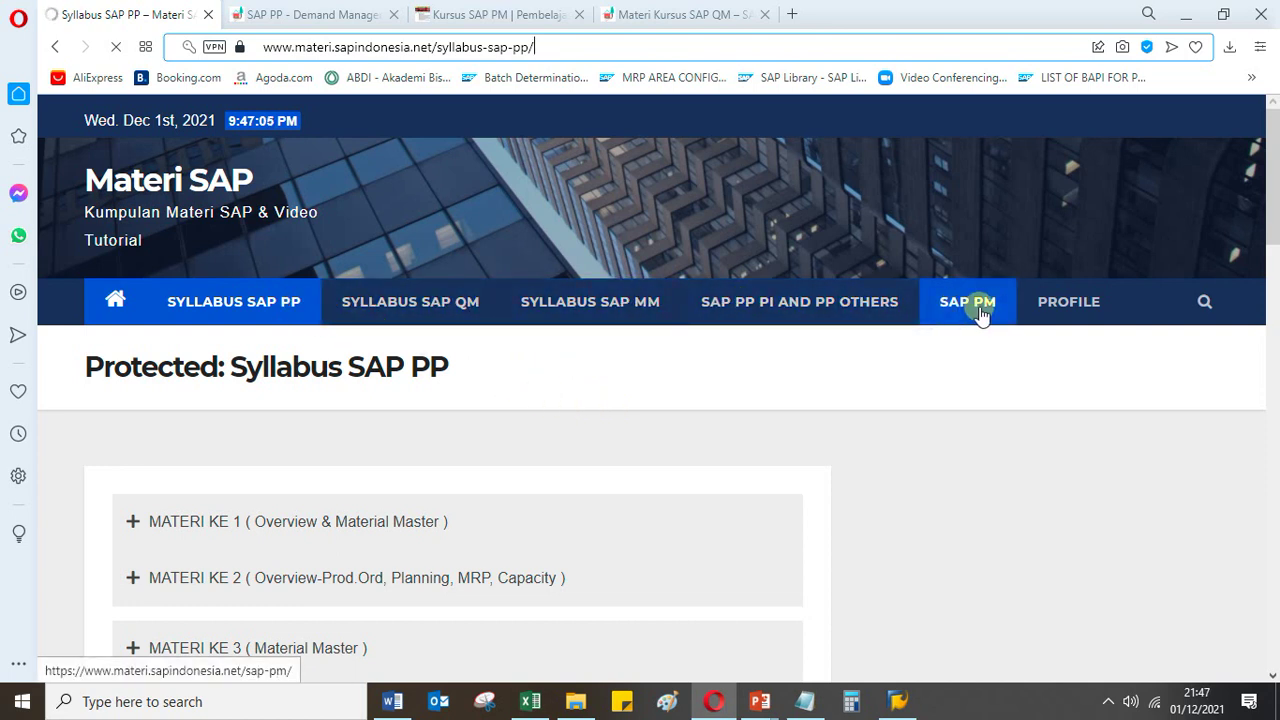
pyautogui.click(290, 316)
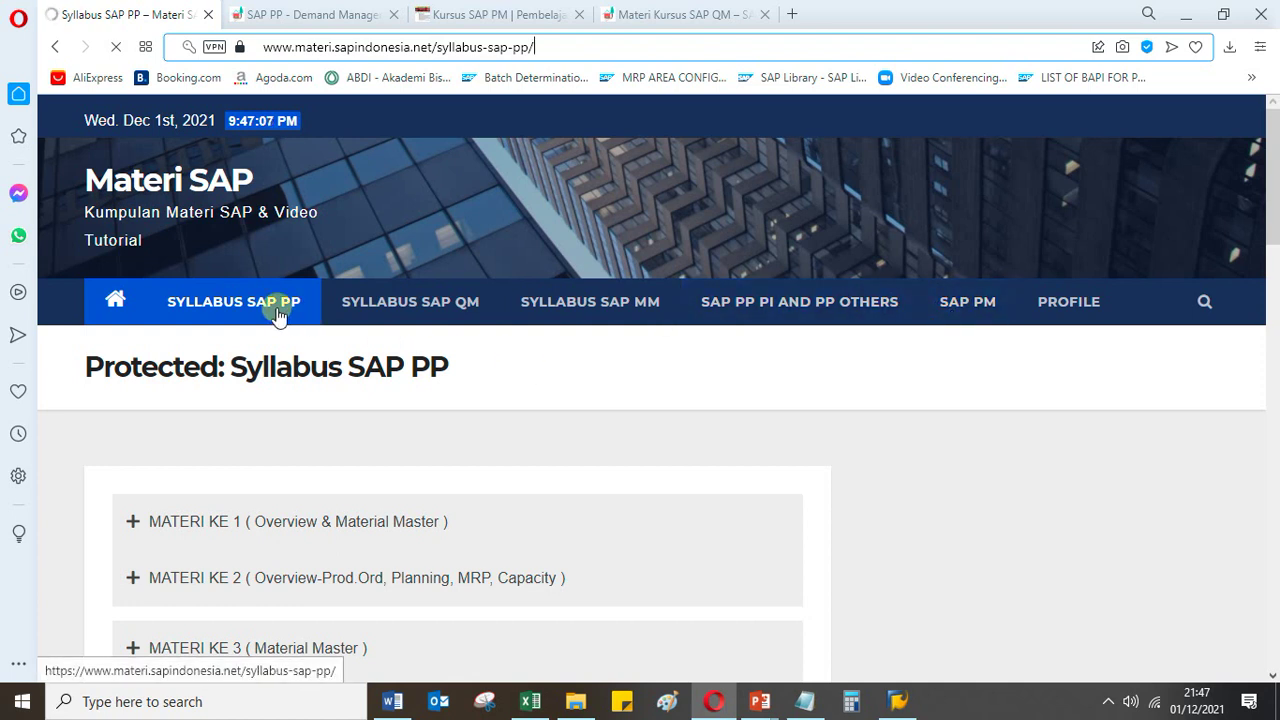
pyautogui.click(757, 313)
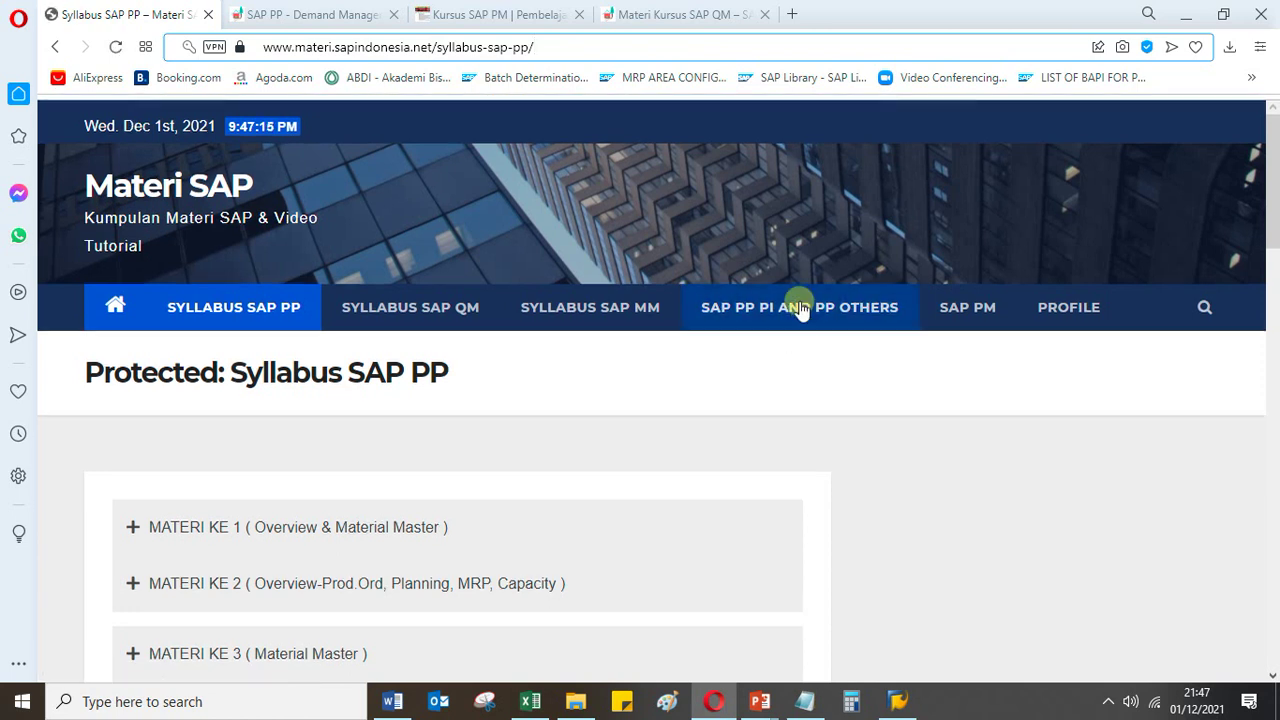
# Look through the lesson list of Syllabus SAP PP, from MATERI KE 1 to MATERI KE 14
pyautogui.scroll(-3, 577, 406)
pyautogui.scroll(2, 308, 357)
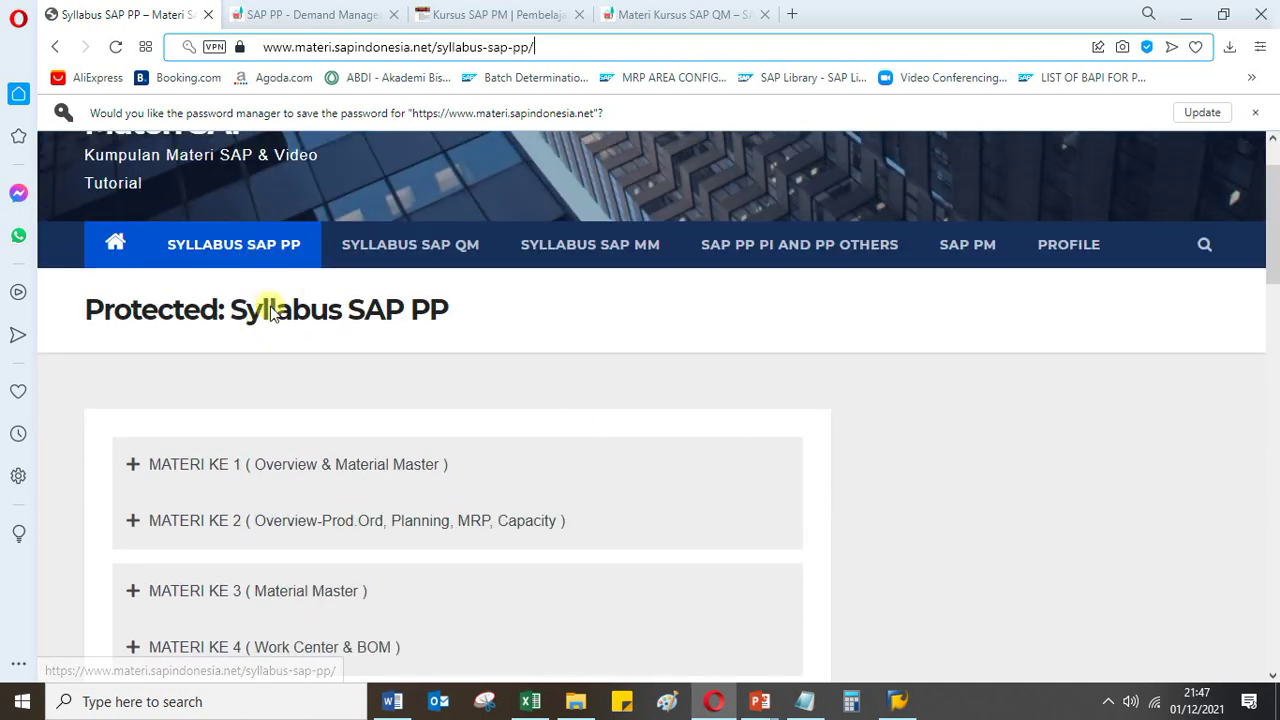
pyautogui.click(308, 458)
pyautogui.scroll(-1, 306, 457)
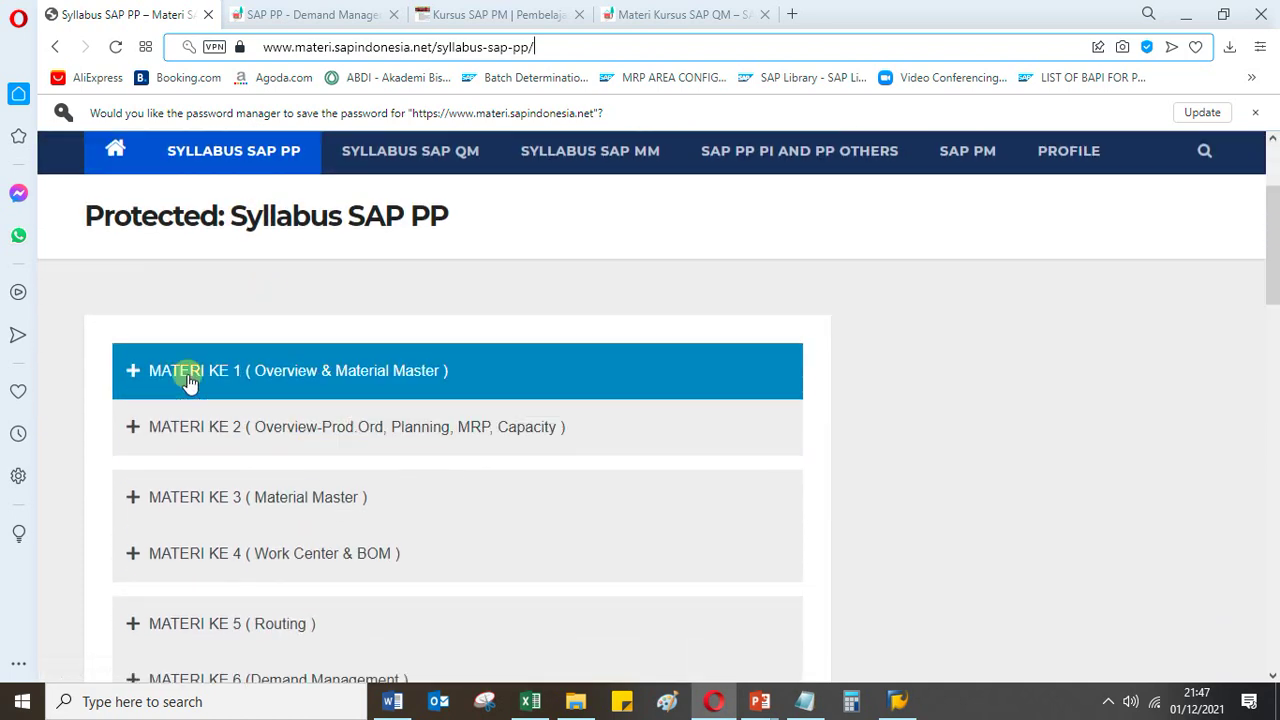
pyautogui.scroll(-8, 300, 388)
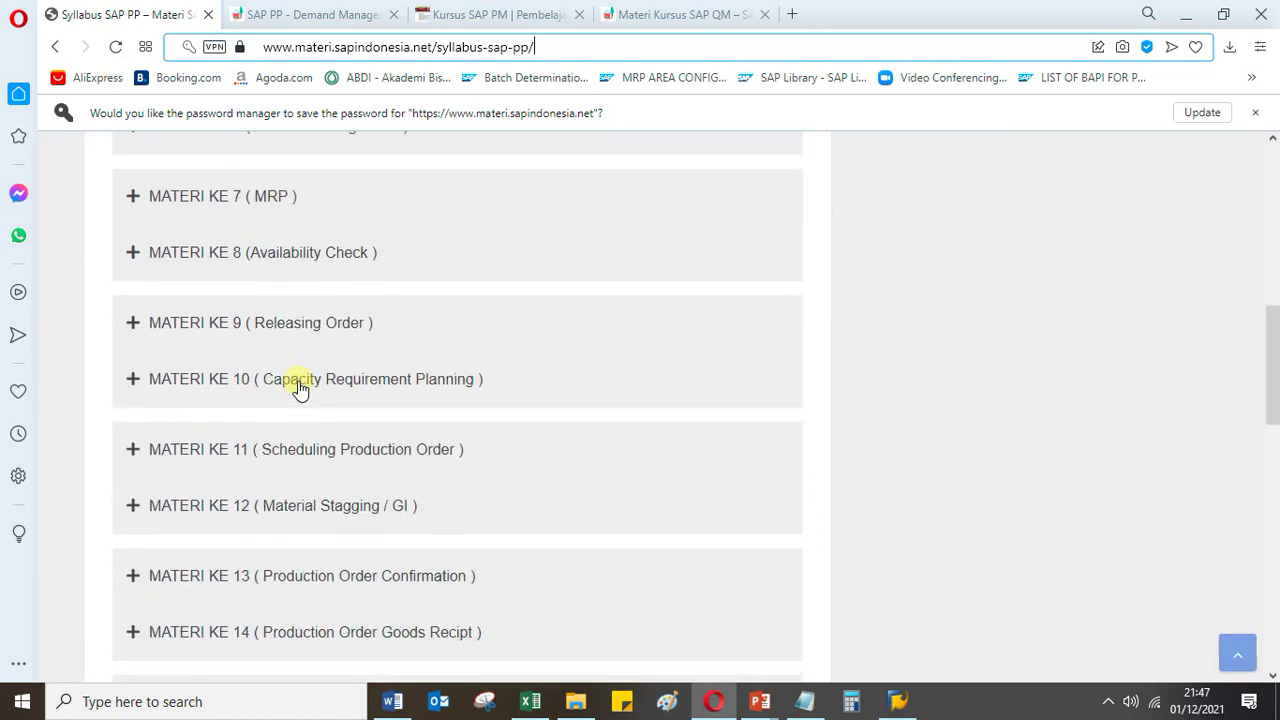
# Look through the rest of the Syllabus SAP PP lesson list, down to MATERI KE 24
pyautogui.scroll(-9, 298, 390)
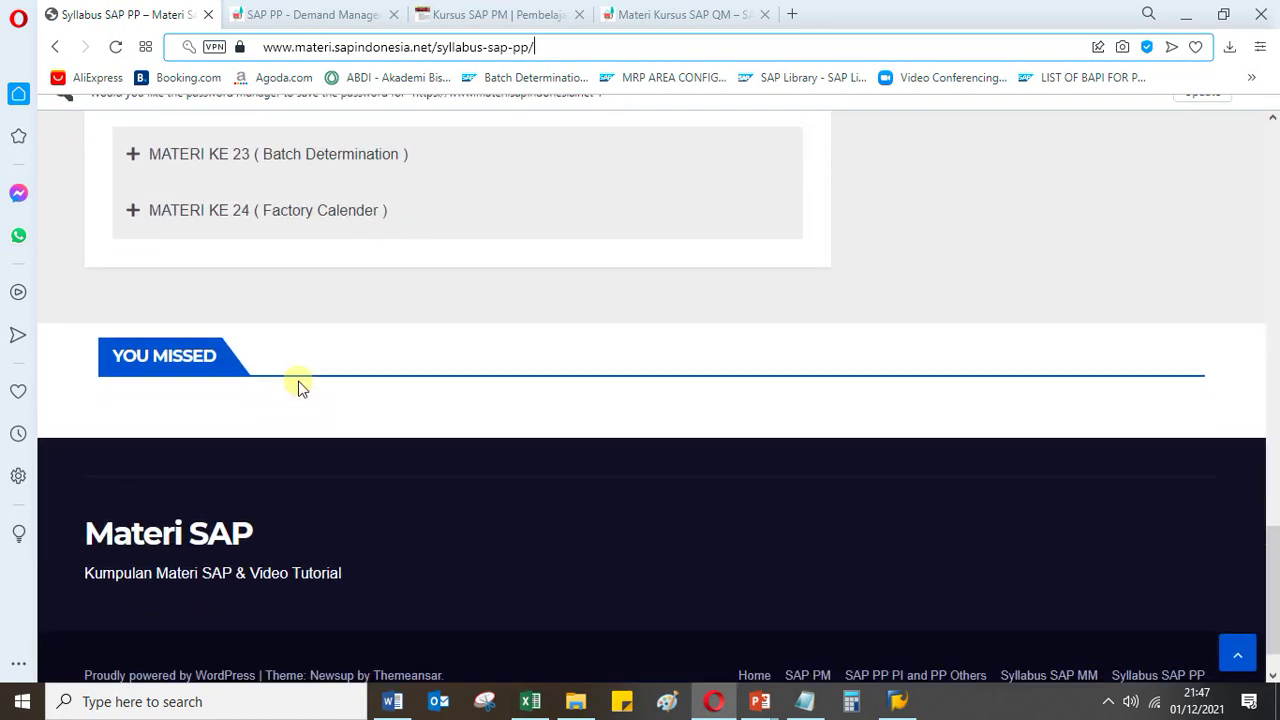
pyautogui.scroll(2, 298, 390)
pyautogui.click(296, 390)
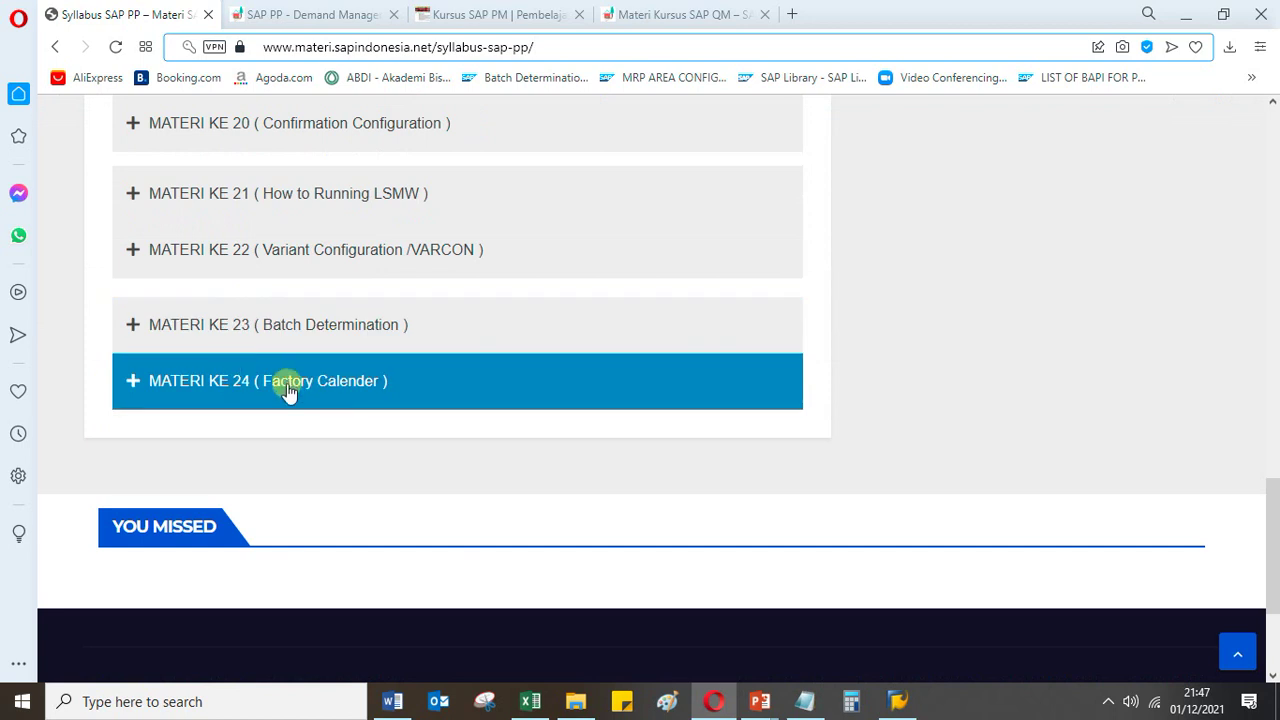
pyautogui.scroll(1, 280, 289)
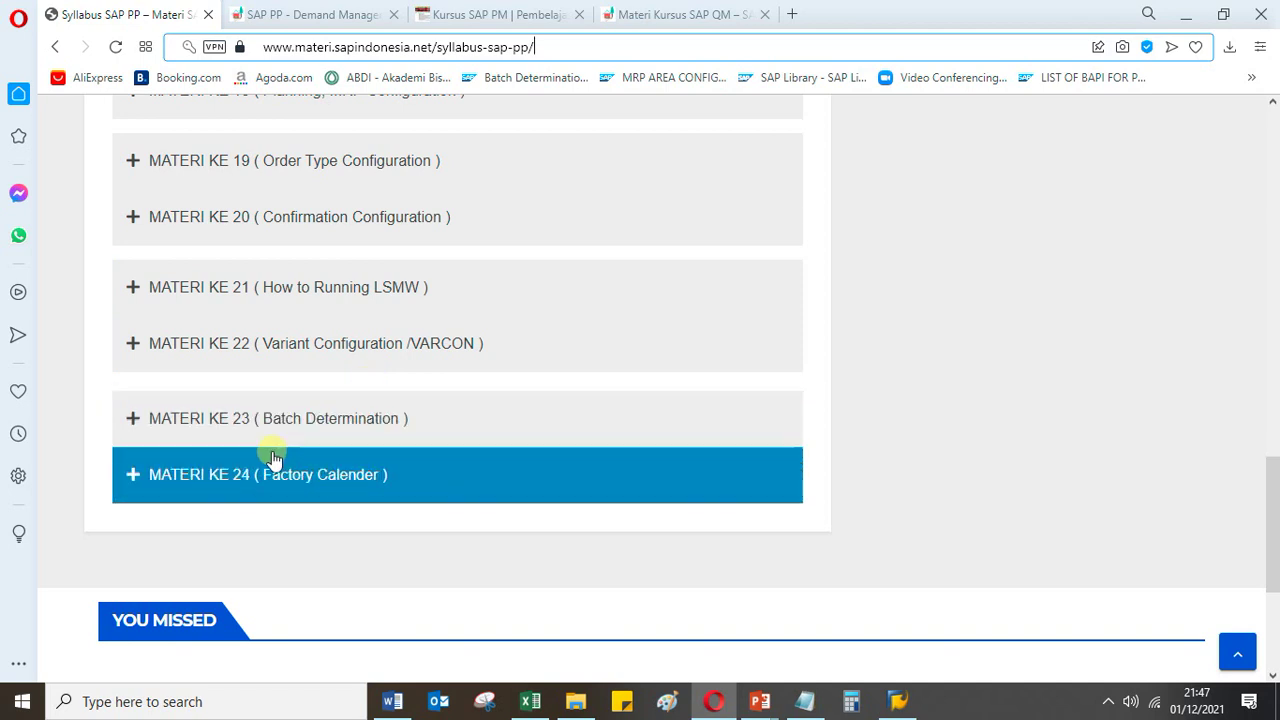
# Expand MATERI KE 23 (Batch Determination) and look through its download links and embedded videos
pyautogui.click(258, 420)
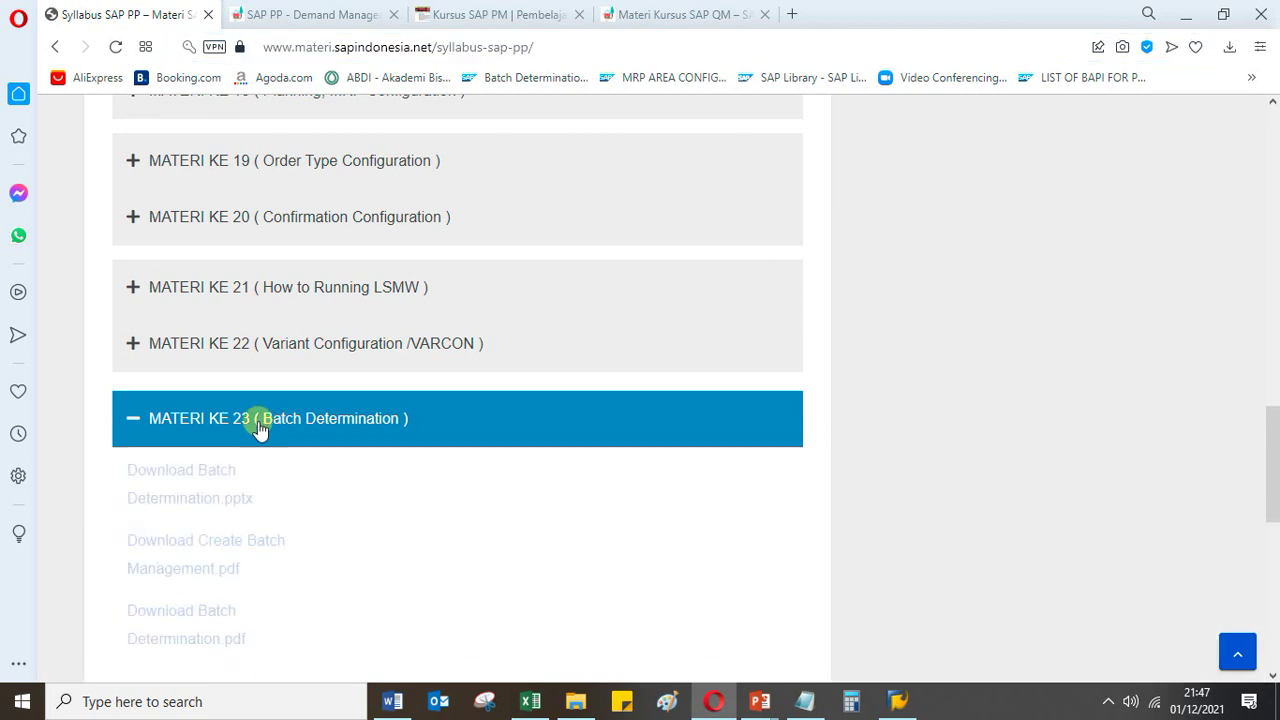
pyautogui.scroll(-3, 258, 428)
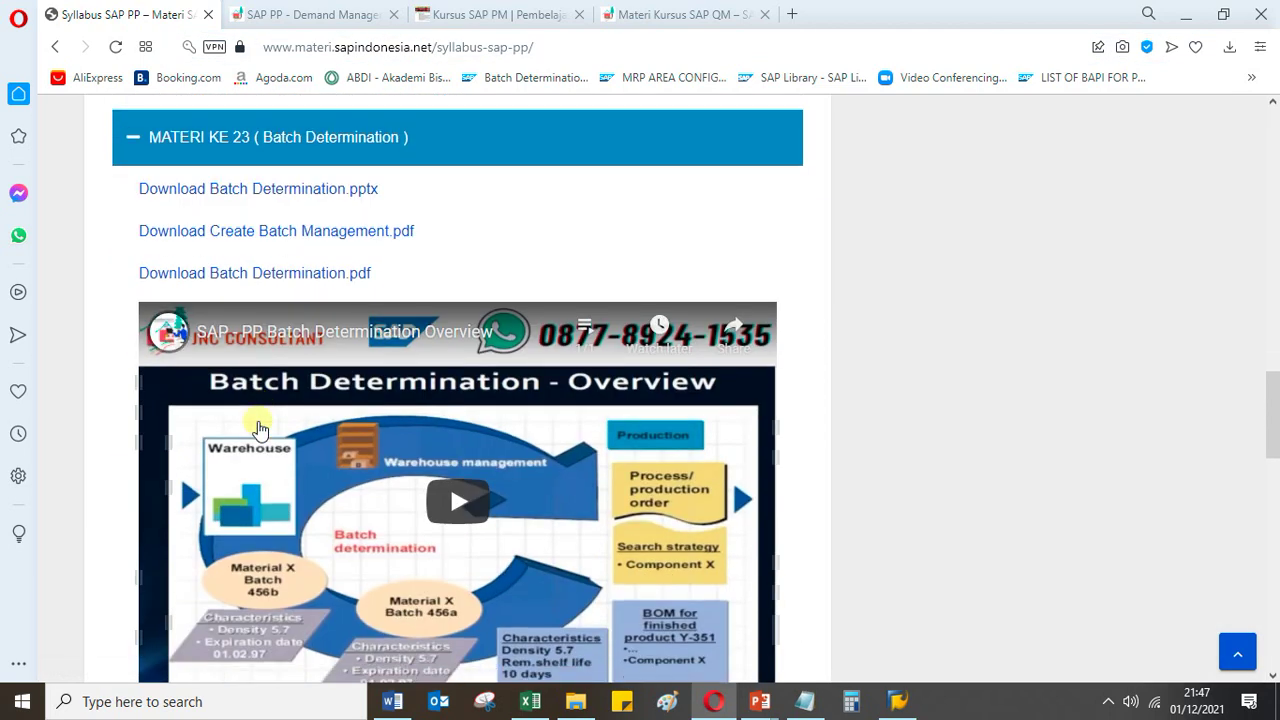
pyautogui.scroll(-4, 330, 438)
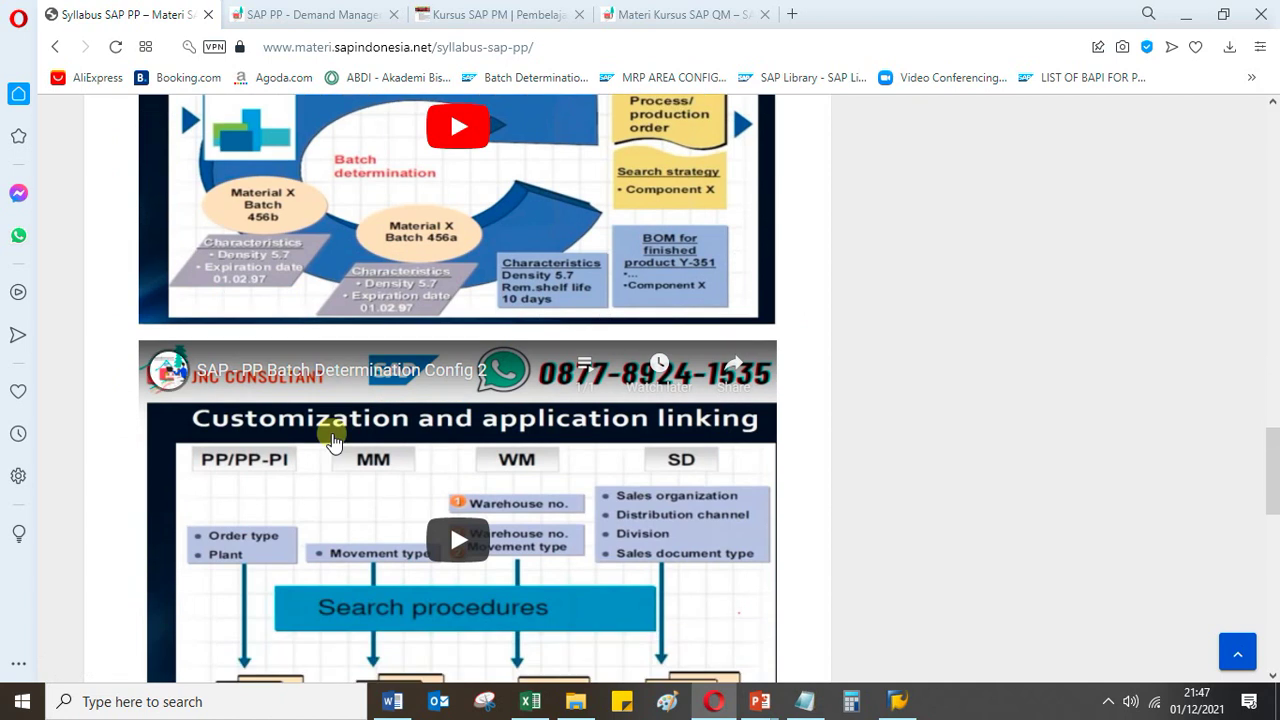
pyautogui.scroll(-3, 333, 441)
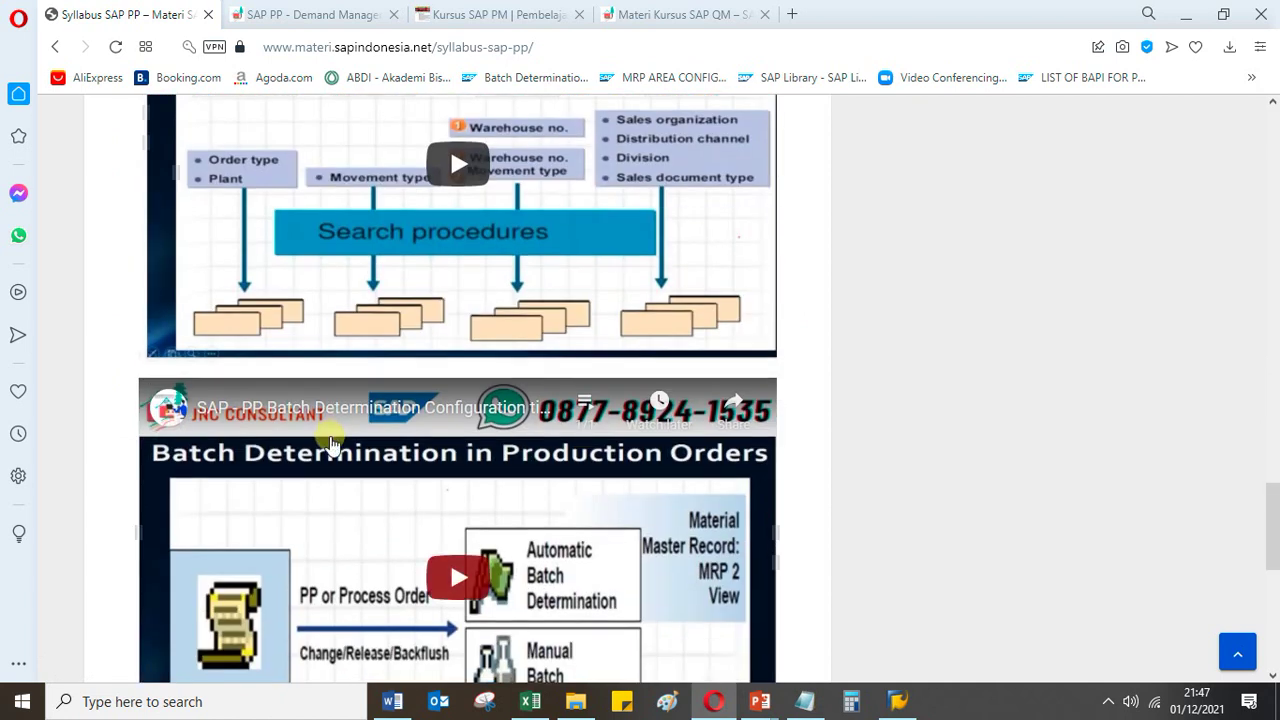
pyautogui.scroll(-5, 331, 436)
pyautogui.scroll(2, 350, 430)
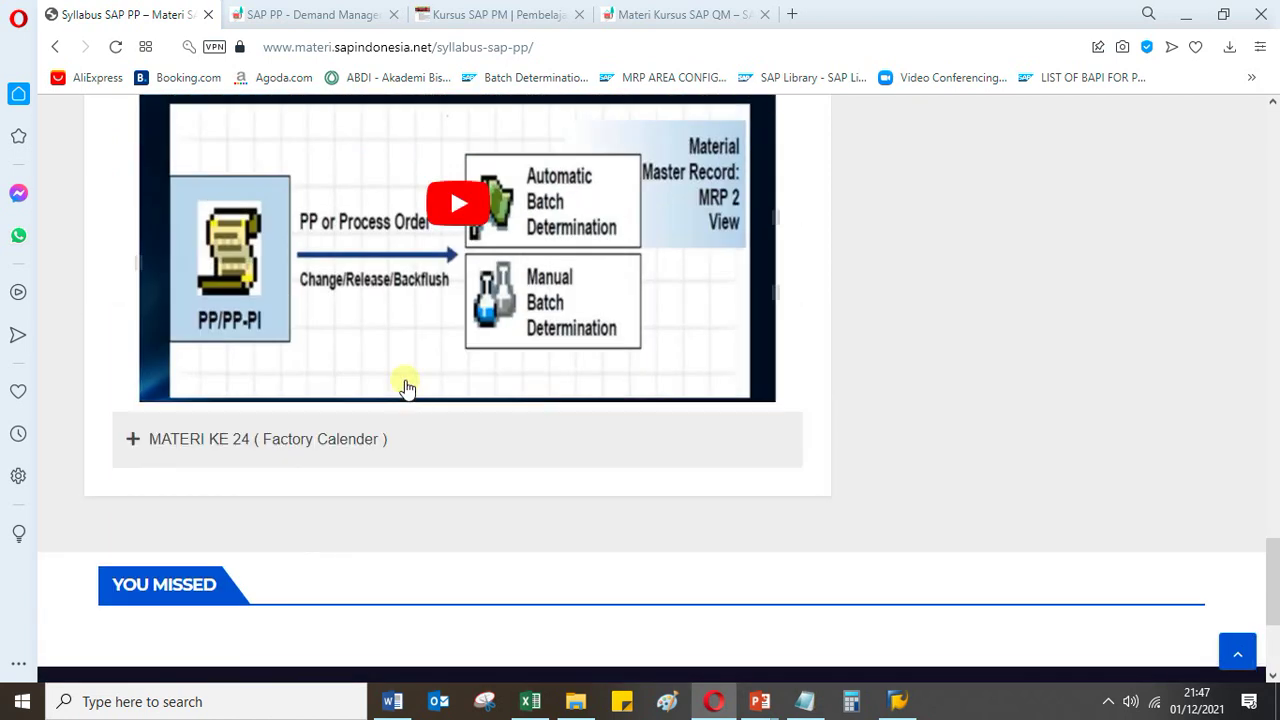
pyautogui.scroll(1, 348, 244)
pyautogui.scroll(3, 347, 244)
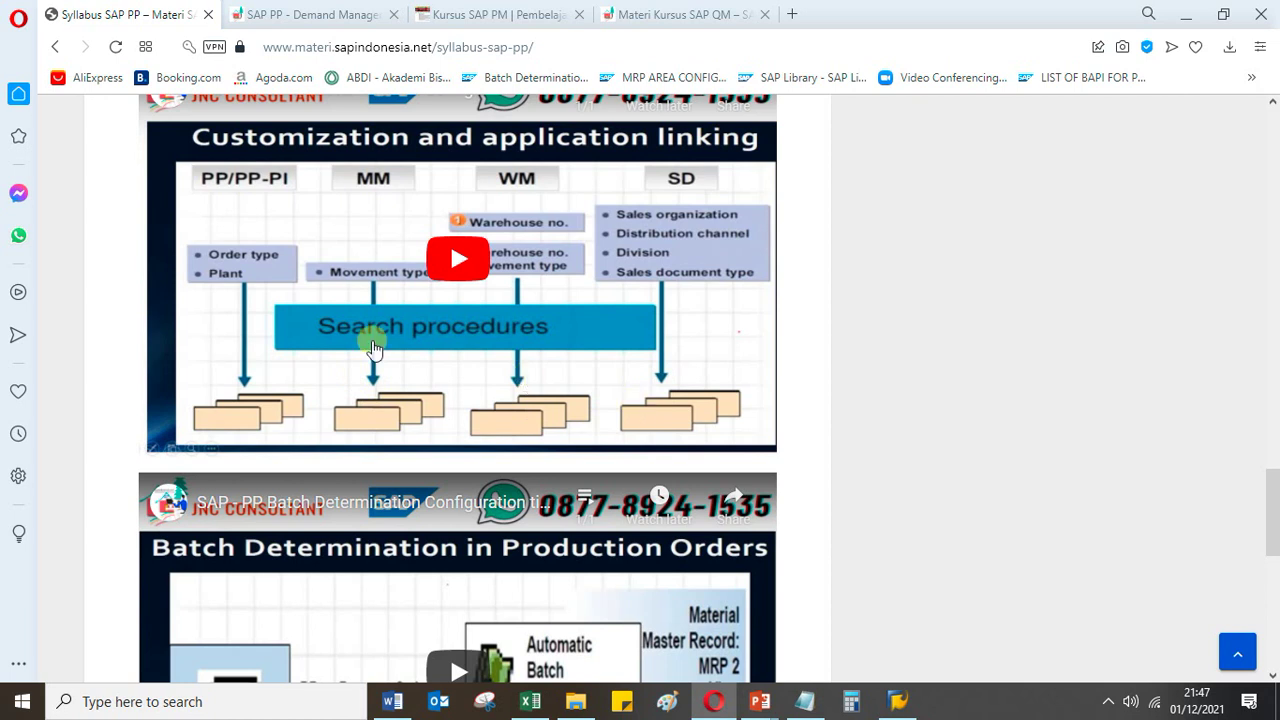
pyautogui.scroll(2, 262, 265)
pyautogui.scroll(3, 262, 260)
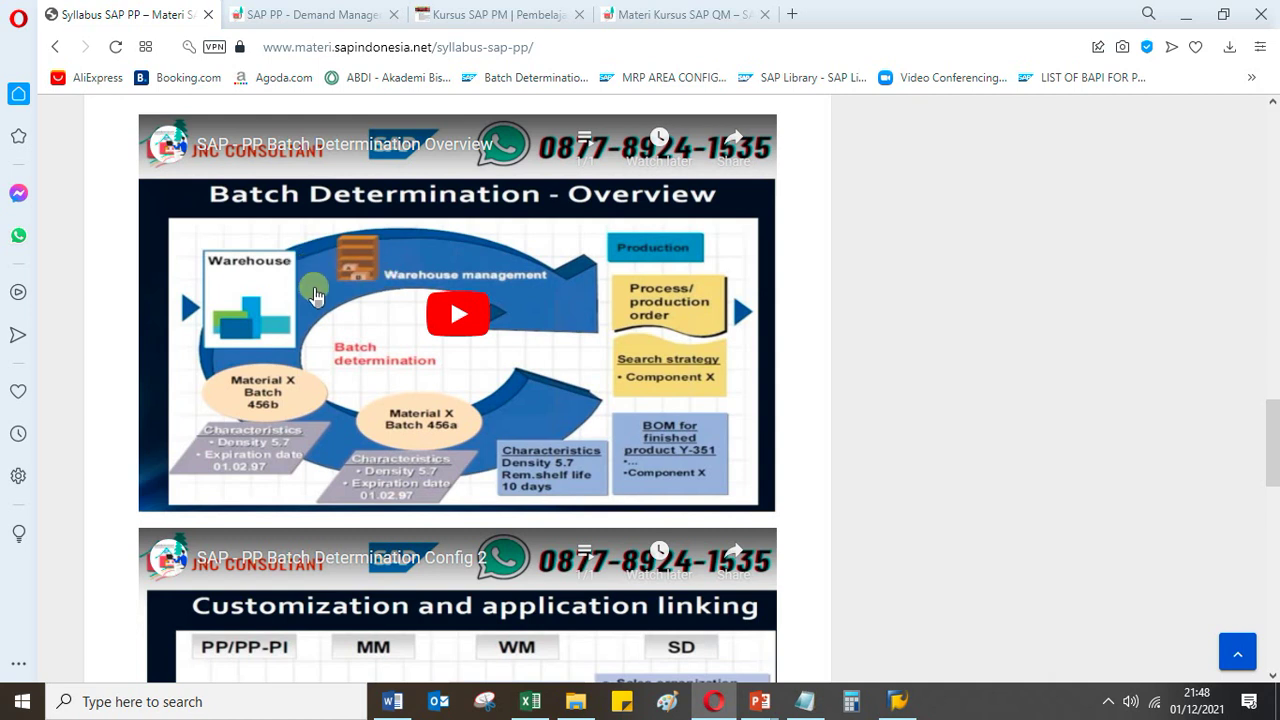
# Expand MATERI KE 24 (Factory Calender) to view its embedded video
pyautogui.scroll(-9, 312, 268)
pyautogui.scroll(-3, 313, 295)
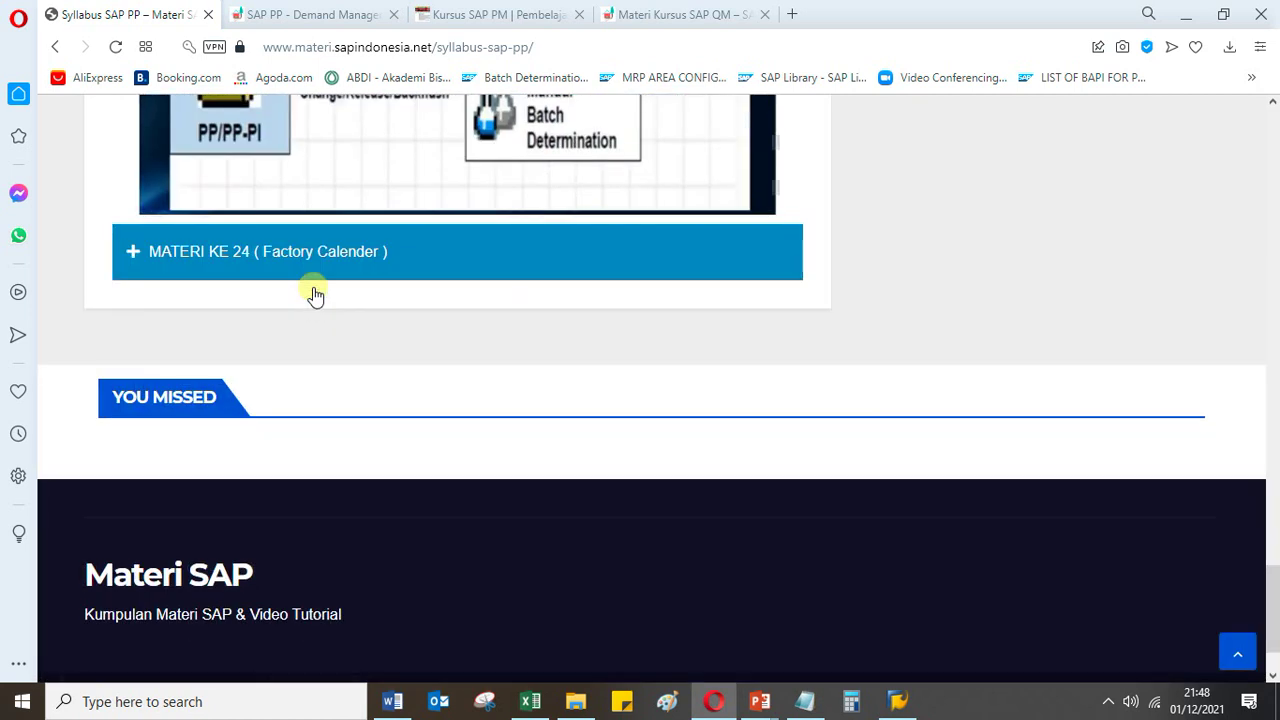
pyautogui.click(281, 263)
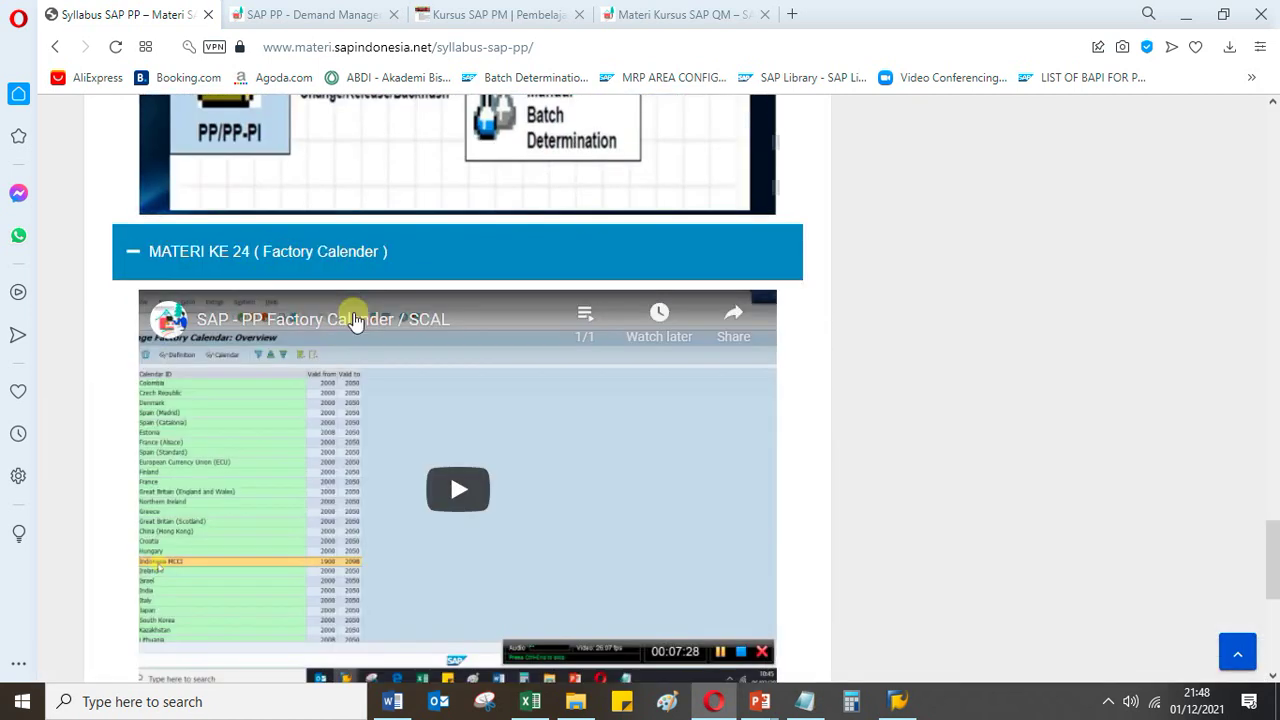
# Expand MATERI KE 22 (Variant Configuration /VARCON) and look over its PDF link and embedded video
pyautogui.scroll(3, 474, 497)
pyautogui.scroll(14, 474, 493)
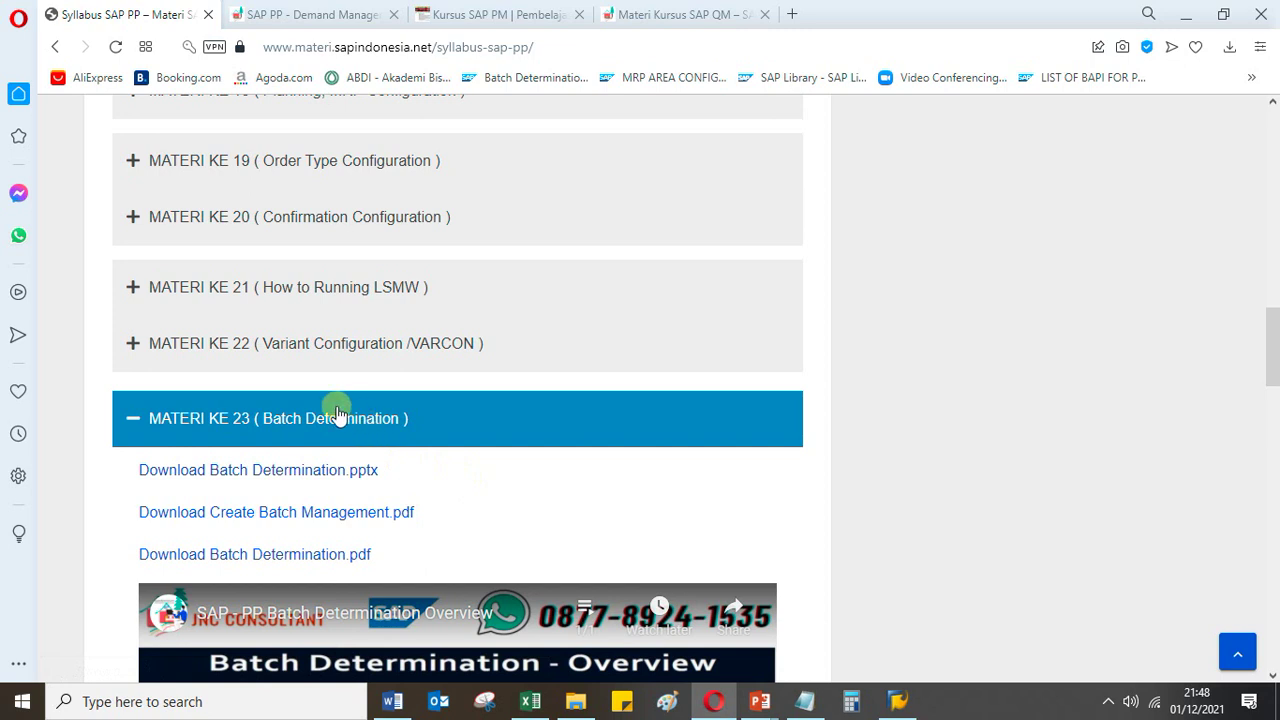
pyautogui.click(350, 366)
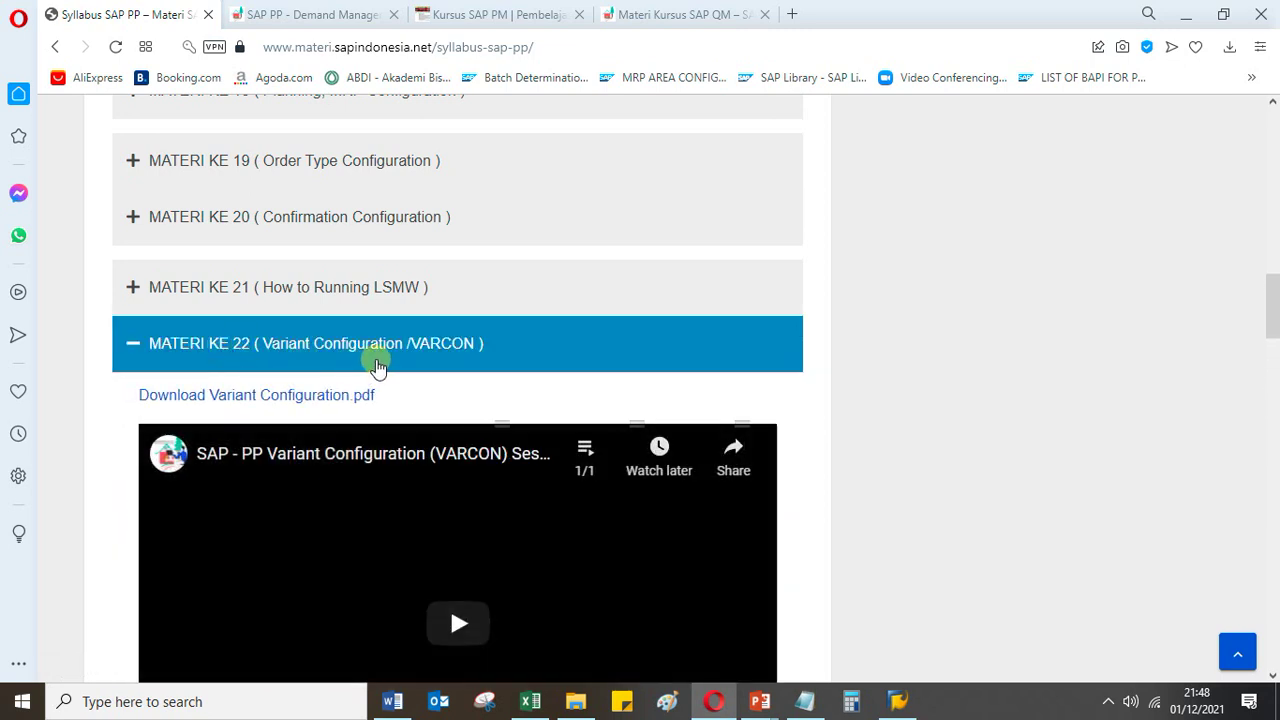
pyautogui.scroll(-2, 345, 414)
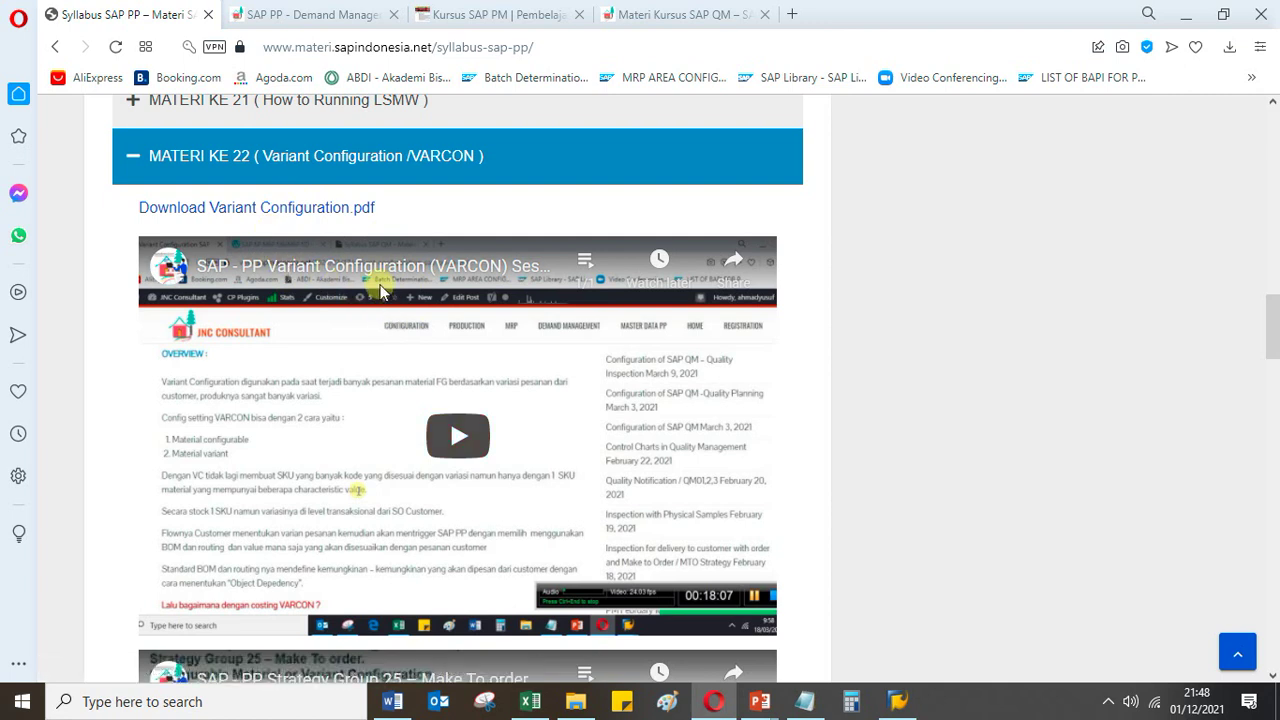
pyautogui.scroll(1, 390, 288)
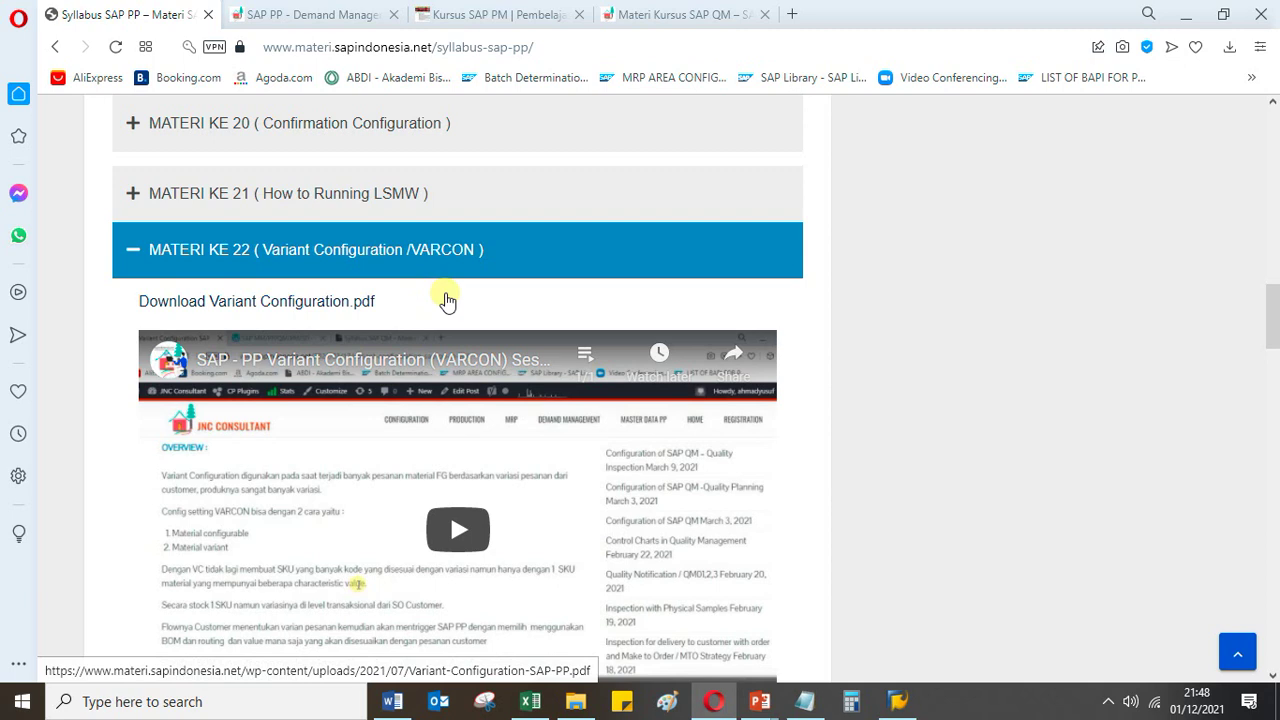
# Expand MATERI KE 21 (How to Running LSMW) and review its PDF link and embedded video
pyautogui.scroll(1, 447, 302)
pyautogui.click(409, 286)
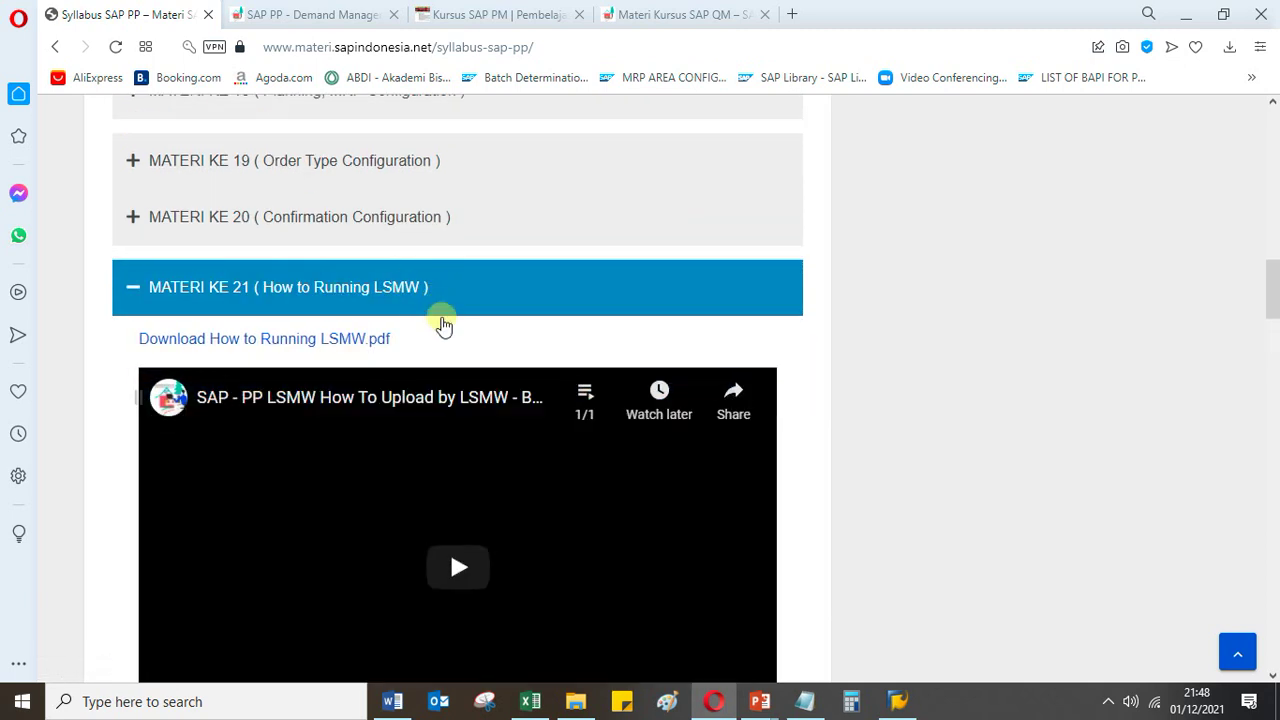
pyautogui.scroll(-2, 424, 480)
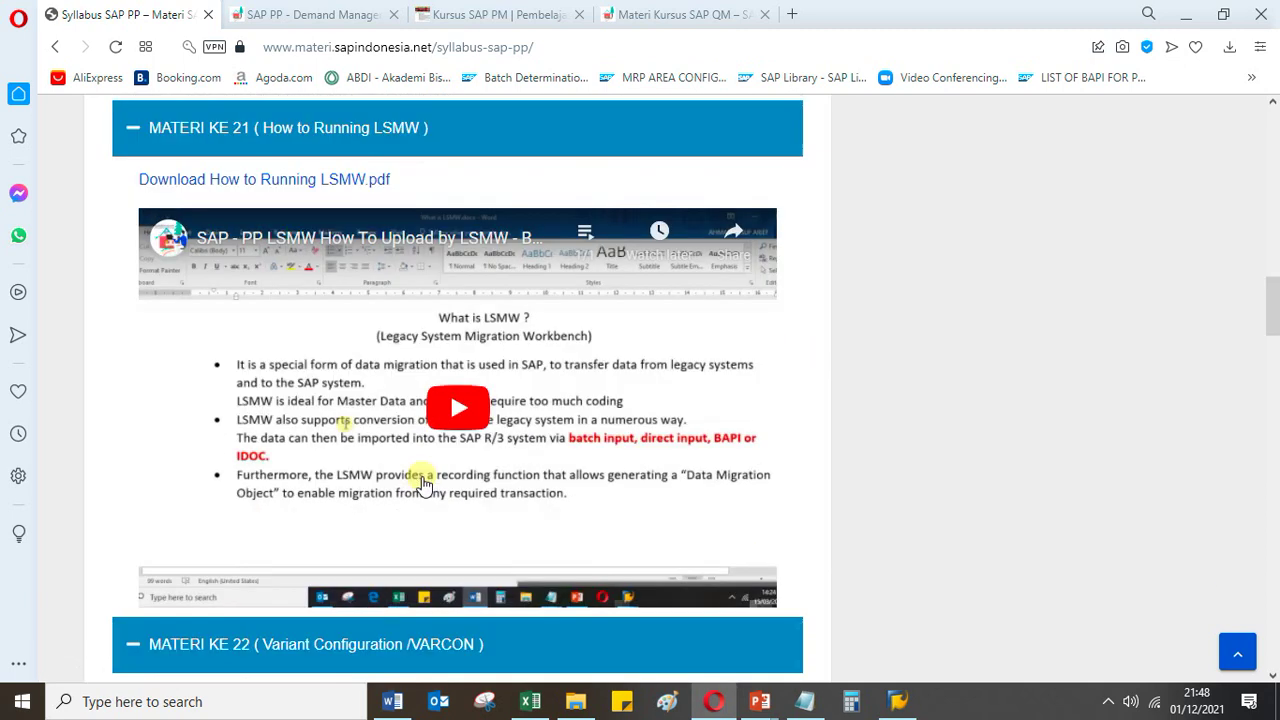
pyautogui.scroll(-1, 424, 484)
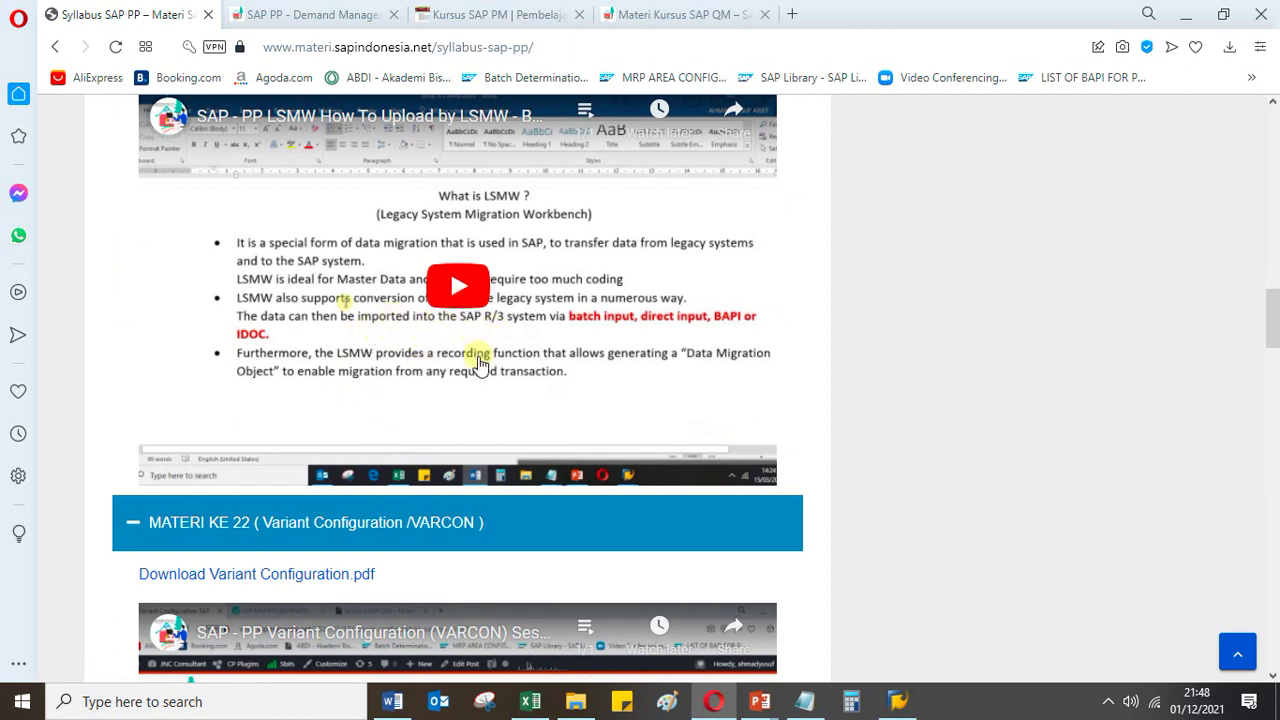
# Expand MATERI KE 20 (Confirmation Configuration) to view its presentation link and embedded video
pyautogui.scroll(1, 440, 360)
pyautogui.scroll(4, 345, 390)
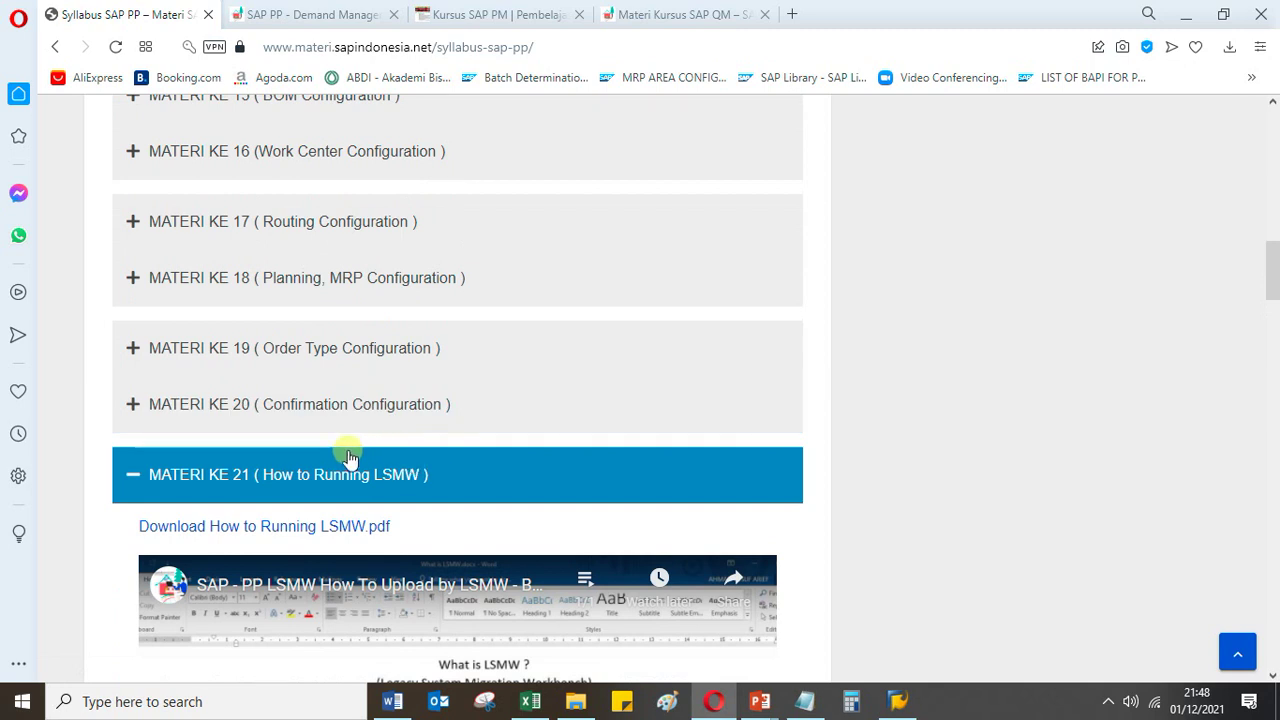
pyautogui.click(343, 406)
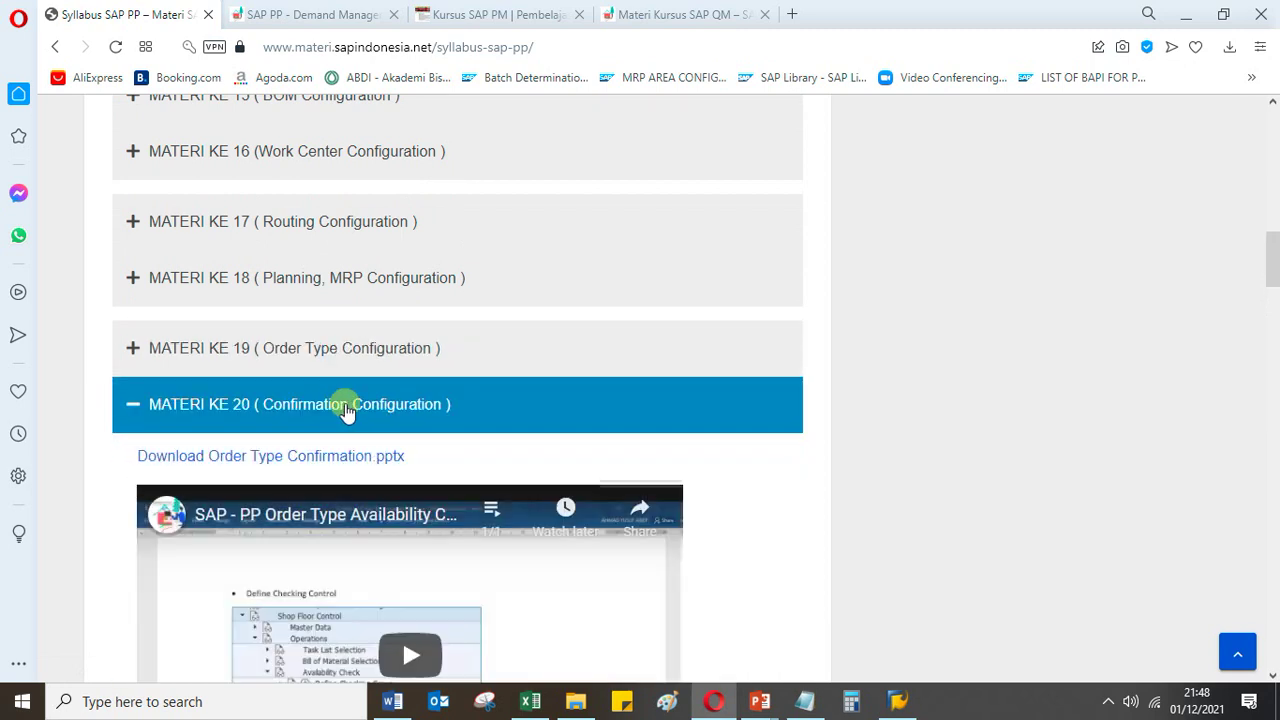
# Expand MATERI KE 9 (Releasing Order), bring up the save dialog for its Releasing Order.pptx download and cancel it
pyautogui.scroll(4, 375, 375)
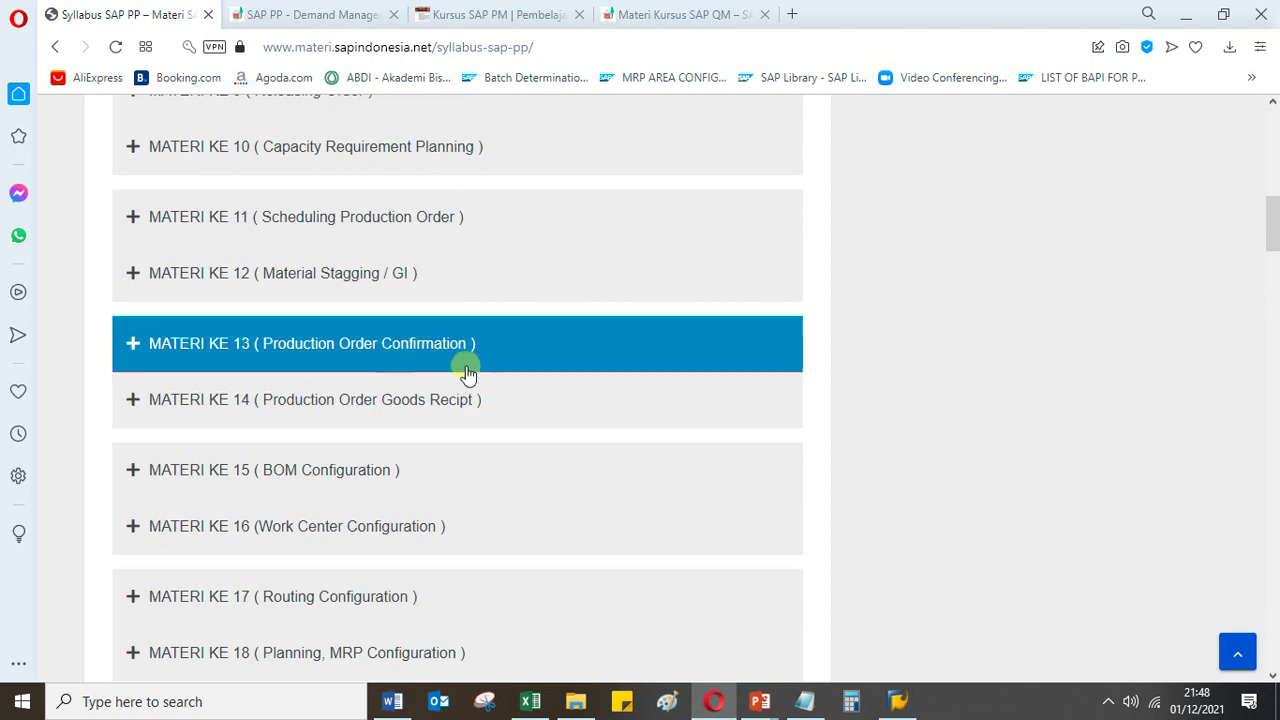
pyautogui.scroll(-2, 450, 390)
pyautogui.scroll(3, 420, 428)
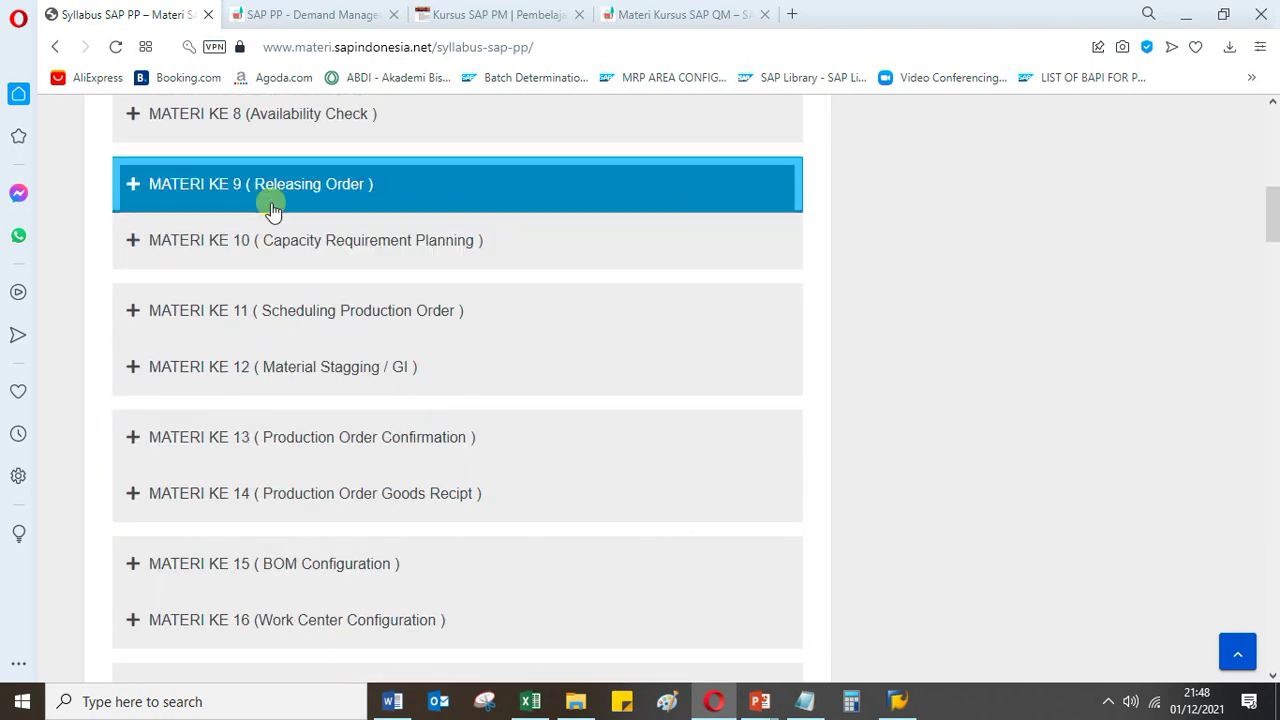
pyautogui.click(270, 192)
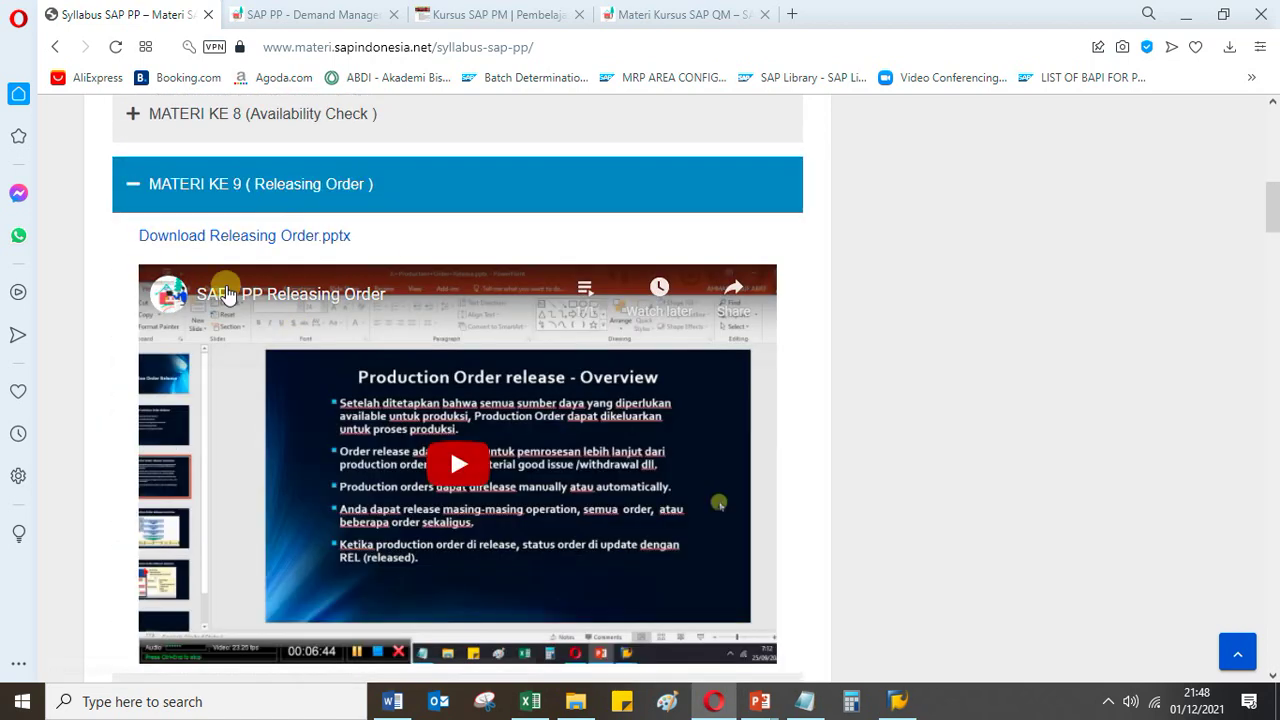
pyautogui.click(294, 240)
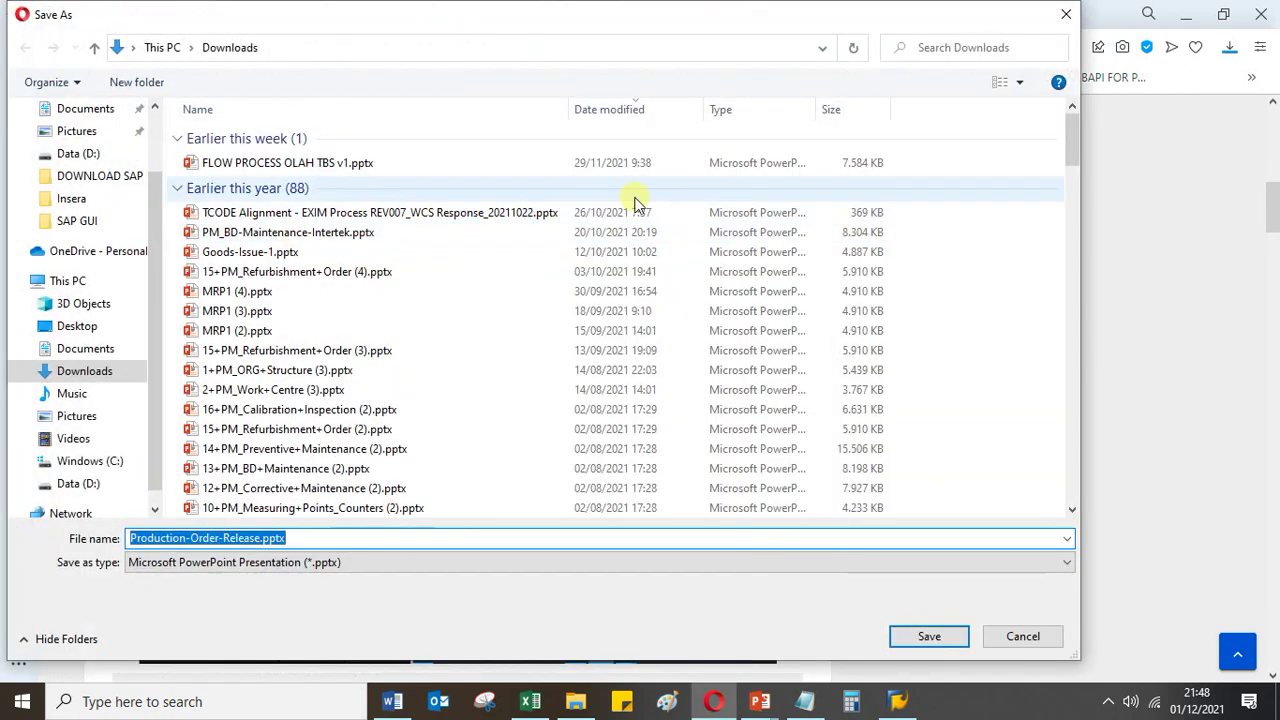
pyautogui.click(1040, 638)
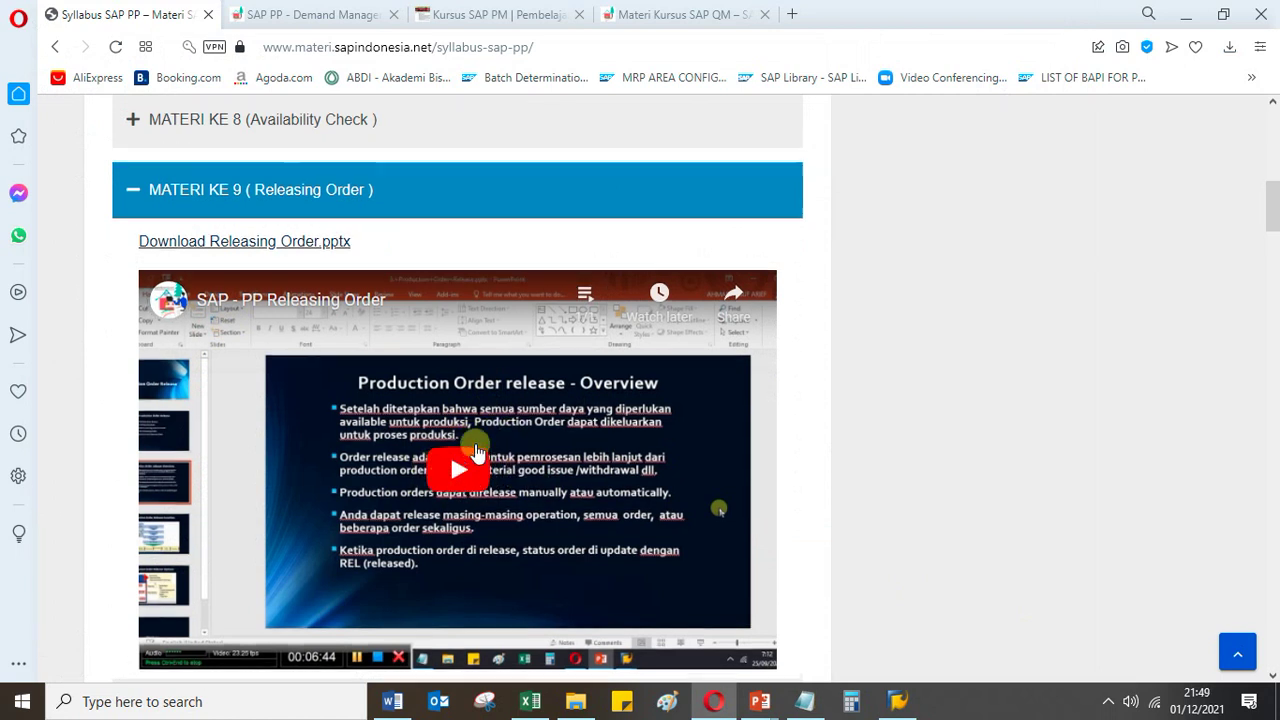
# Expand MATERI KE 3 (Material Master), look through its presentation link and videos, and collapse the lesson again
pyautogui.scroll(5, 477, 449)
pyautogui.scroll(3, 380, 390)
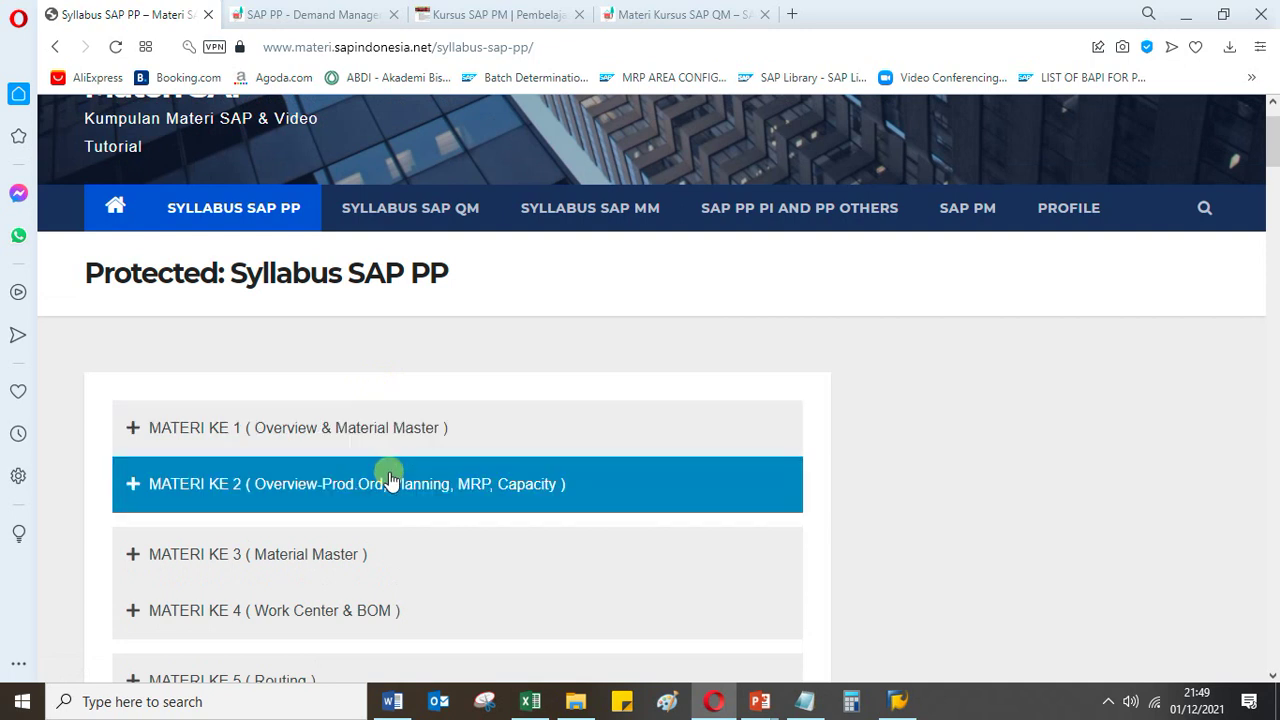
pyautogui.scroll(-1, 386, 405)
pyautogui.click(345, 459)
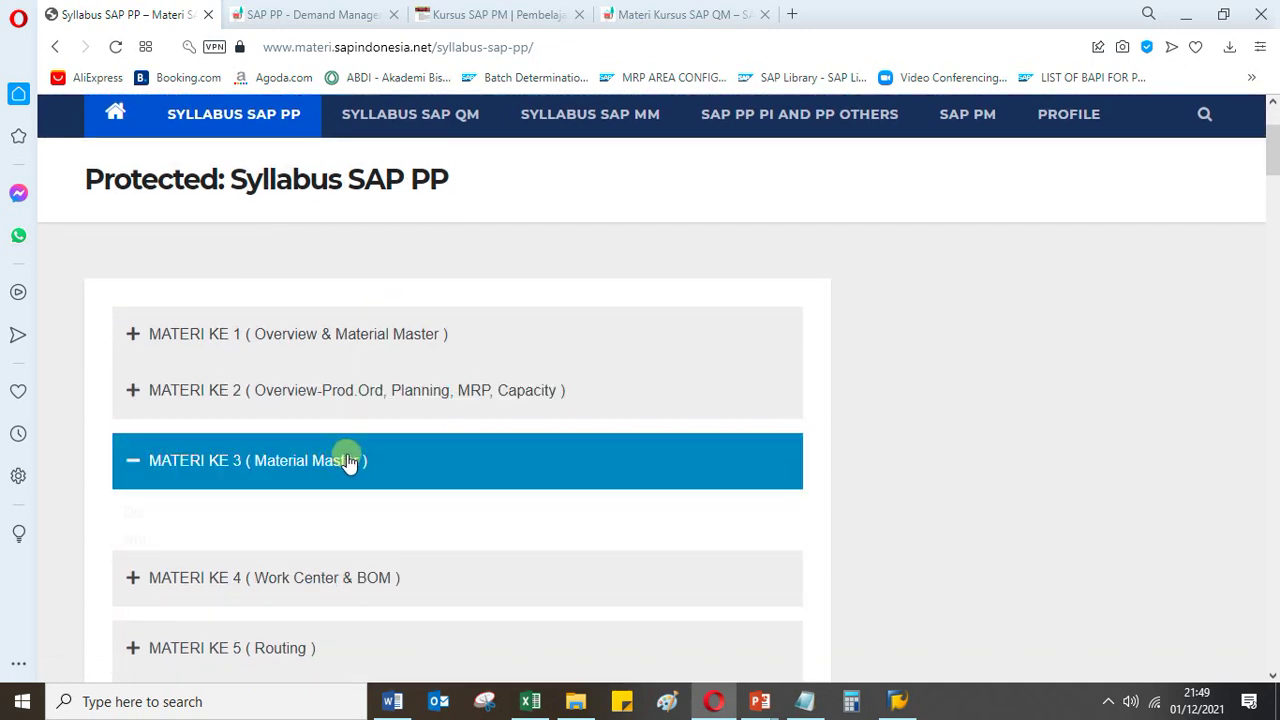
pyautogui.scroll(-3, 417, 483)
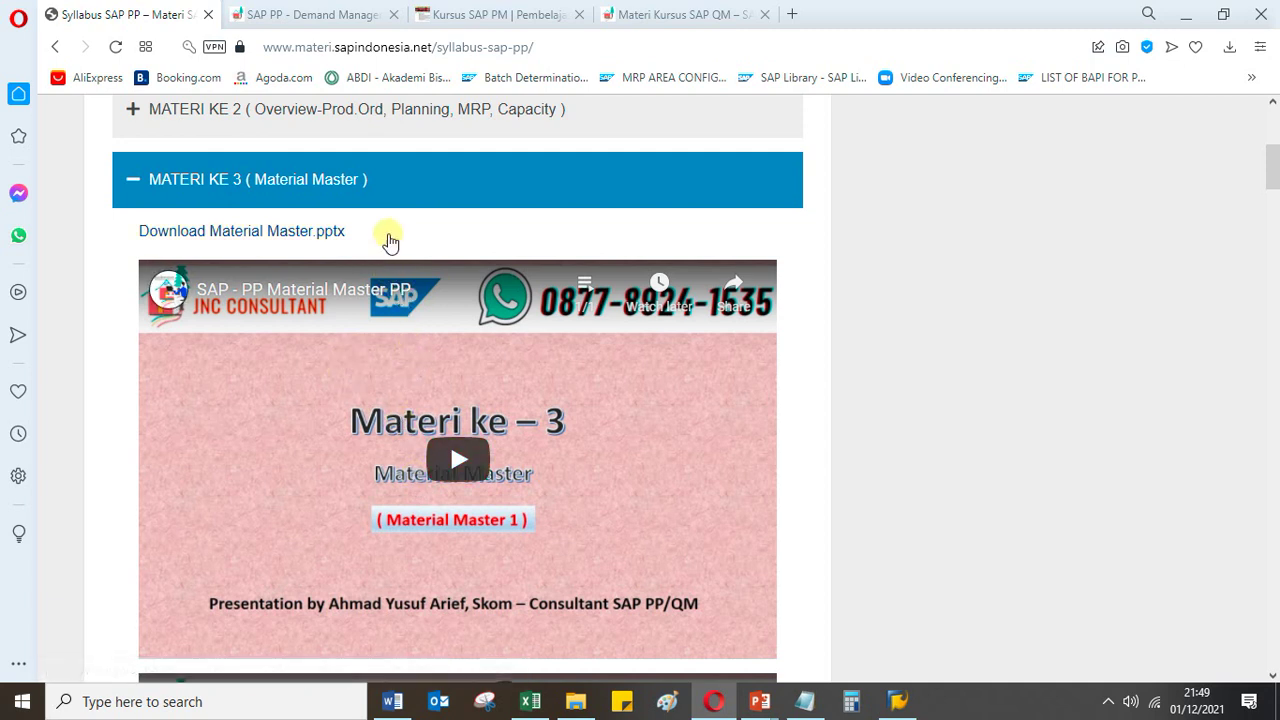
pyautogui.scroll(-4, 408, 350)
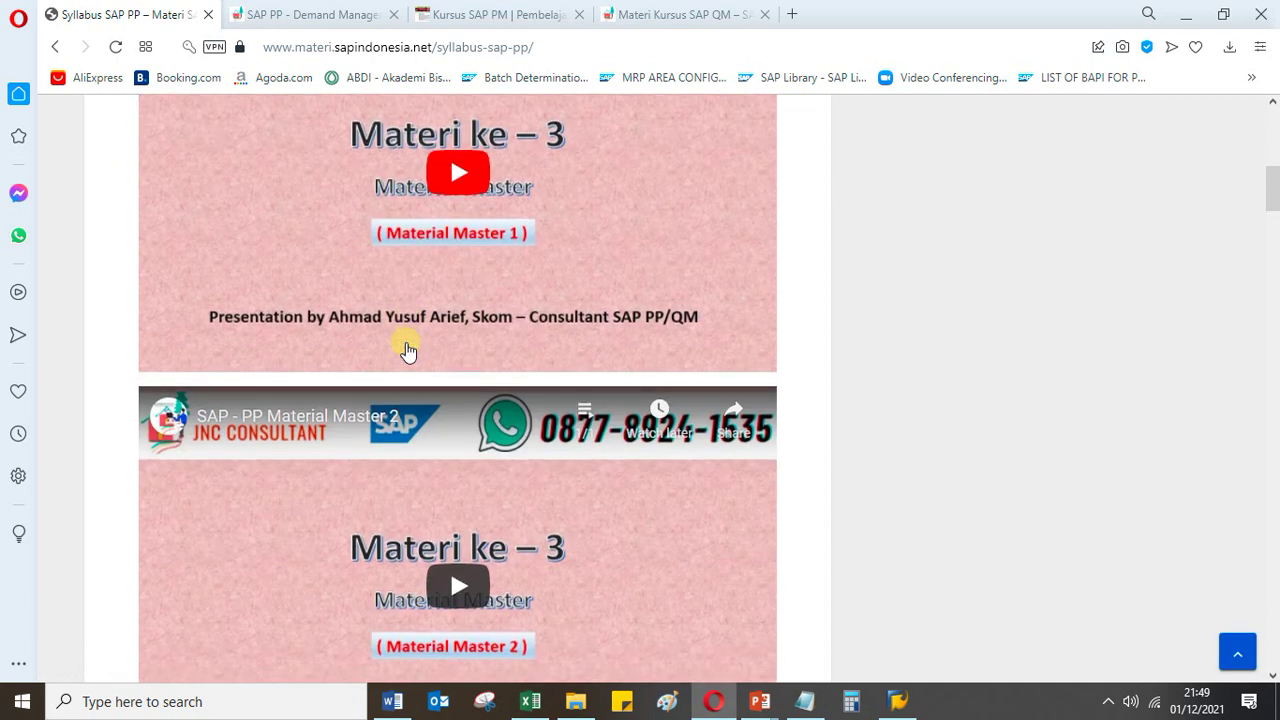
pyautogui.scroll(4, 393, 368)
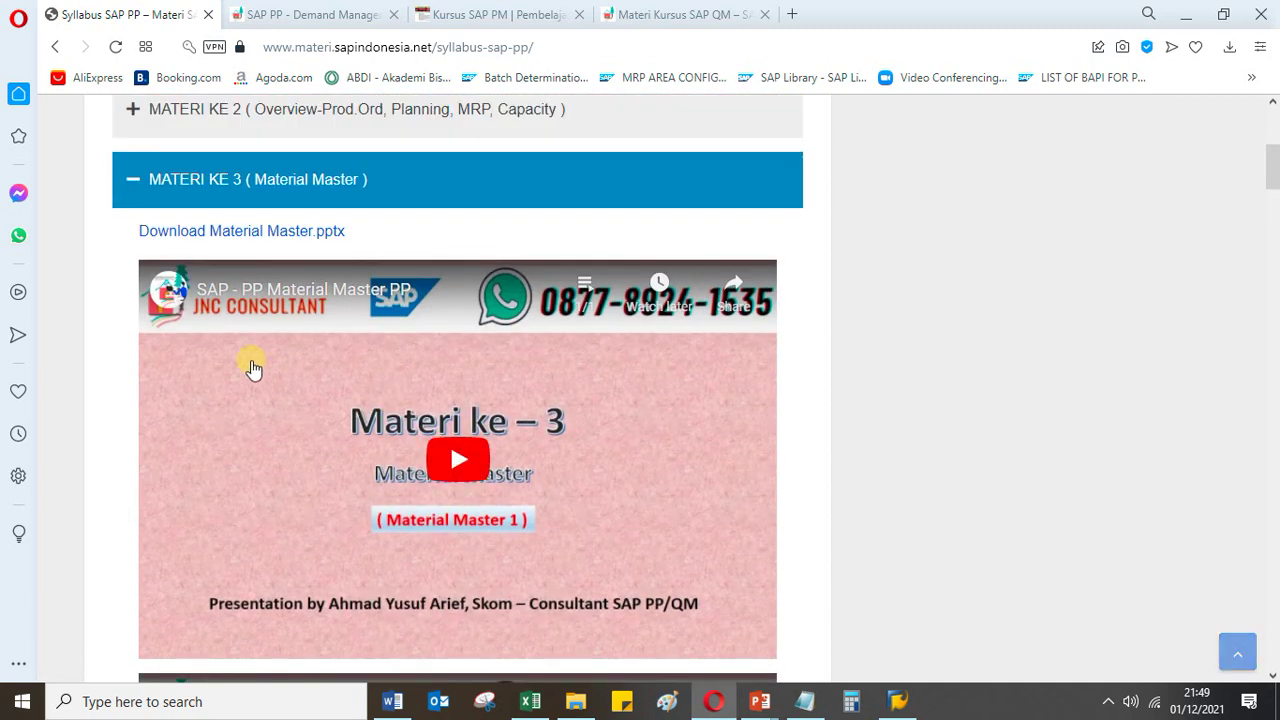
pyautogui.click(134, 182)
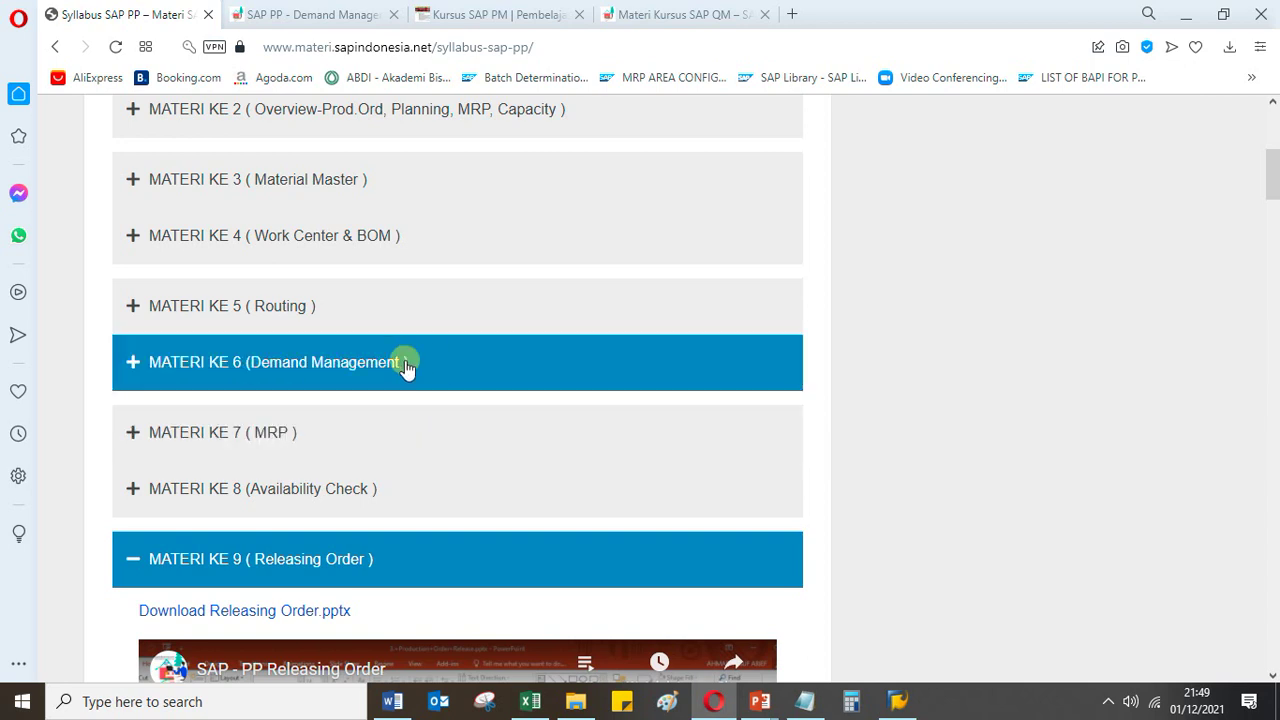
# Expand MATERI KE 6 (Demand Management) and look through its presentation links and planning strategy videos
pyautogui.click(409, 362)
pyautogui.scroll(-2, 424, 433)
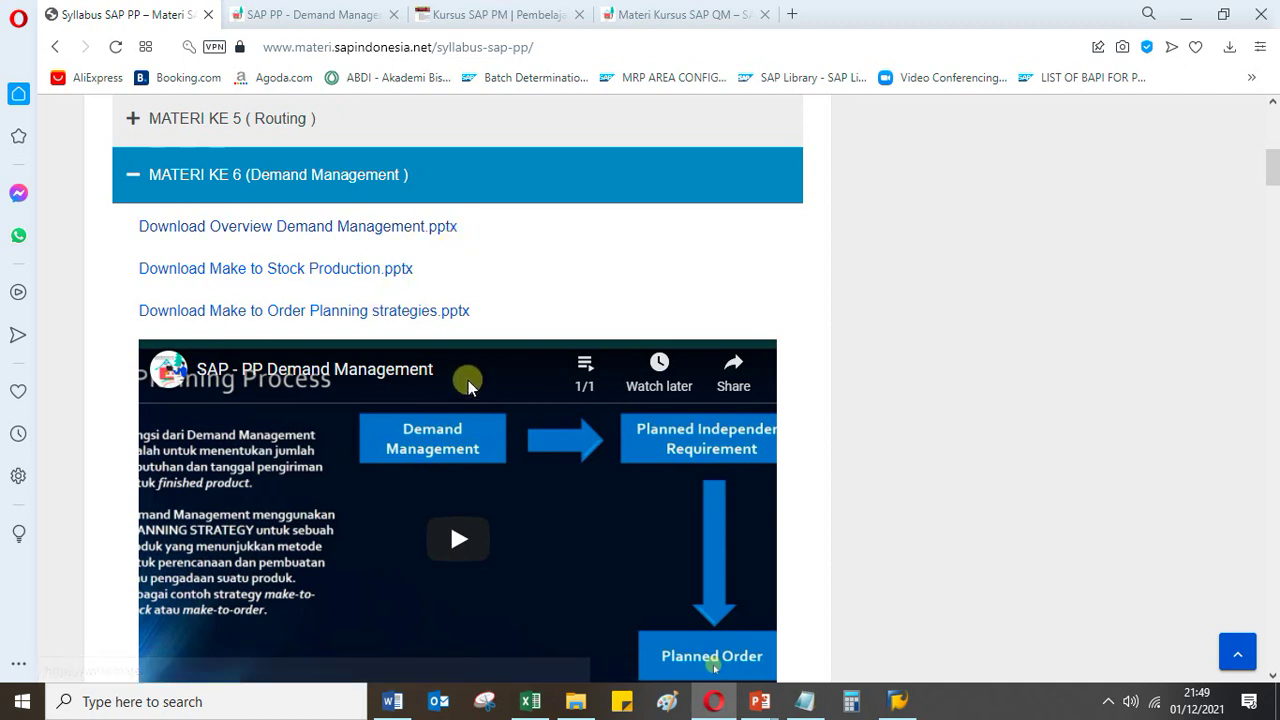
pyautogui.scroll(-5, 447, 425)
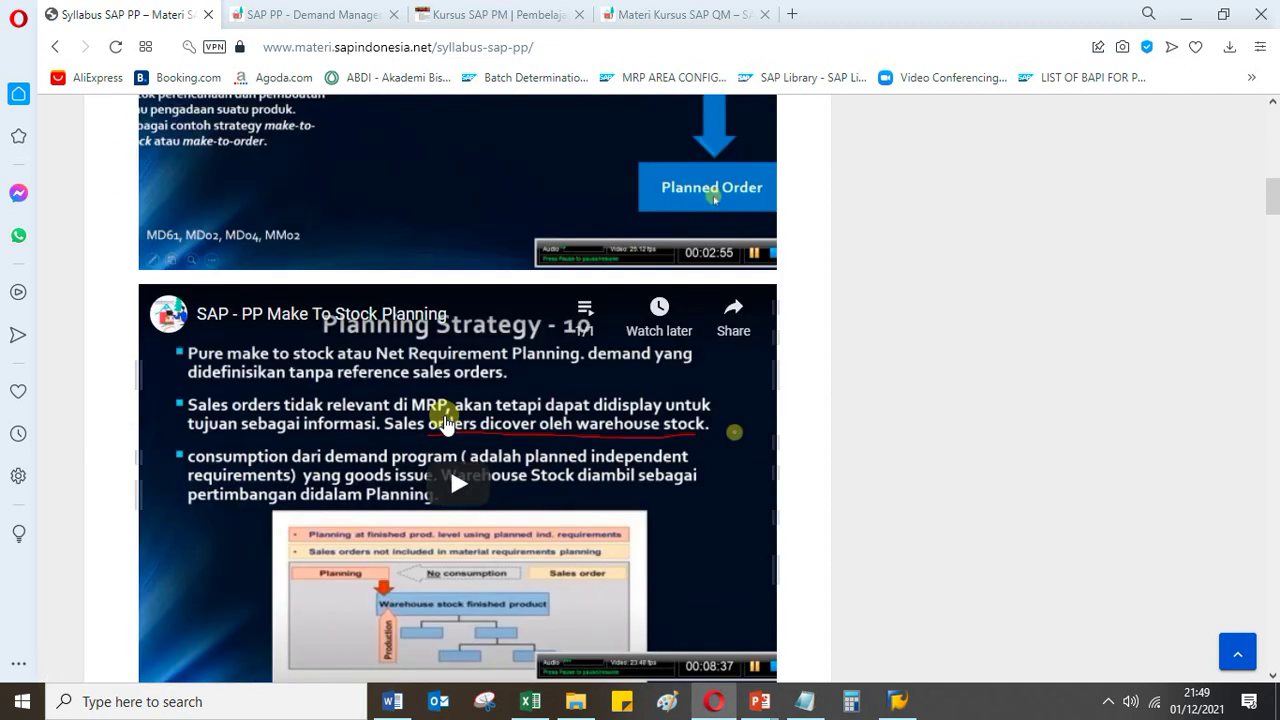
pyautogui.scroll(-3, 447, 425)
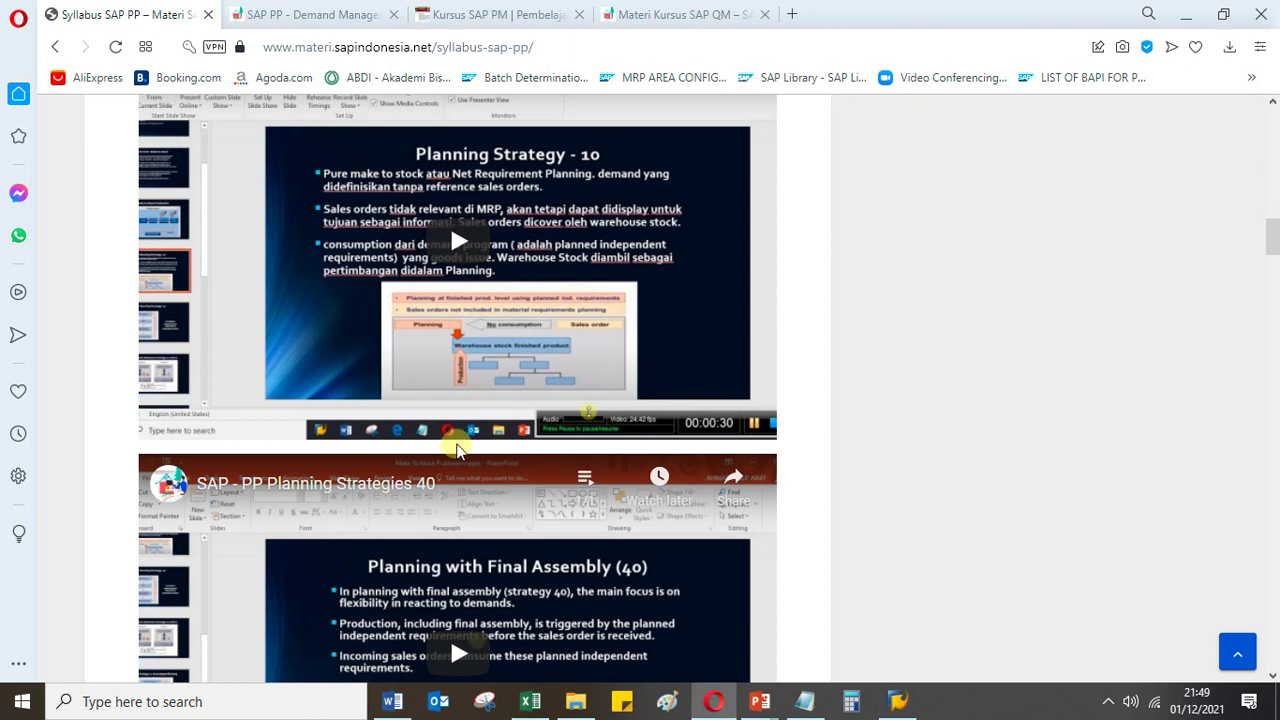
# Look through the kursussappm.wordpress.com Plant Maintenance site, including its Master Data topics and the SAP PM agenda
pyautogui.scroll(15, 470, 440)
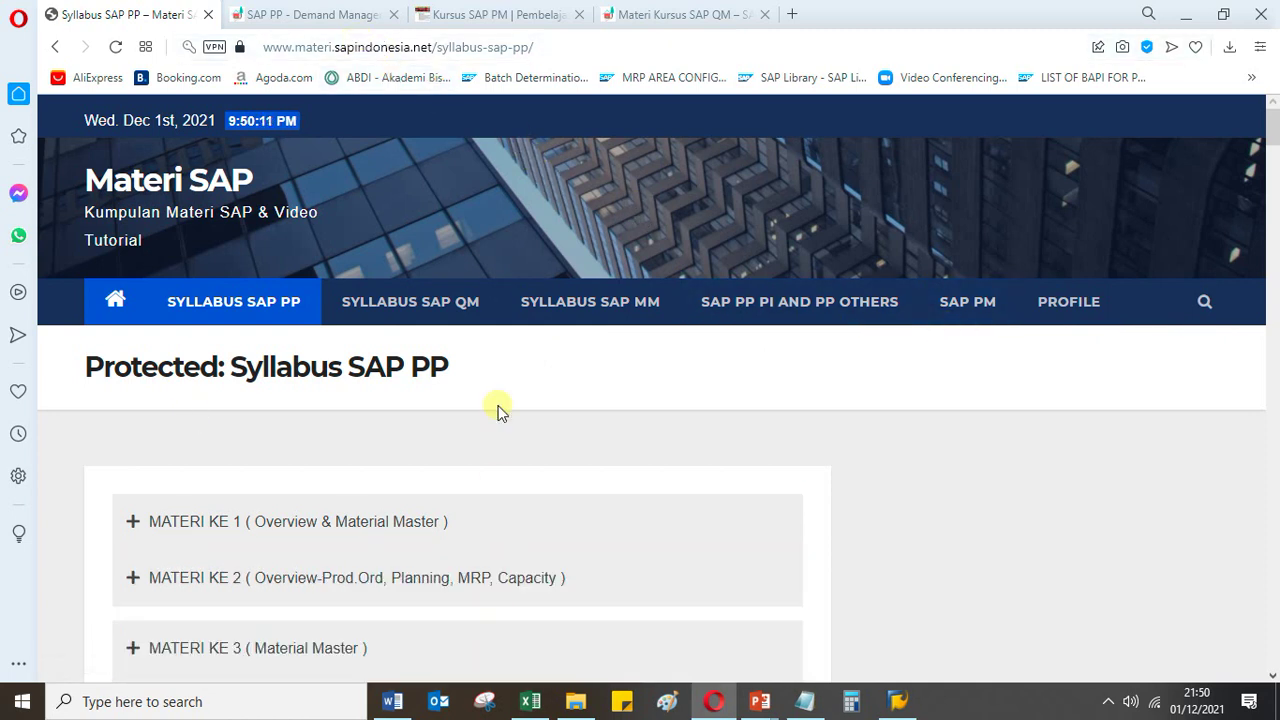
pyautogui.click(480, 20)
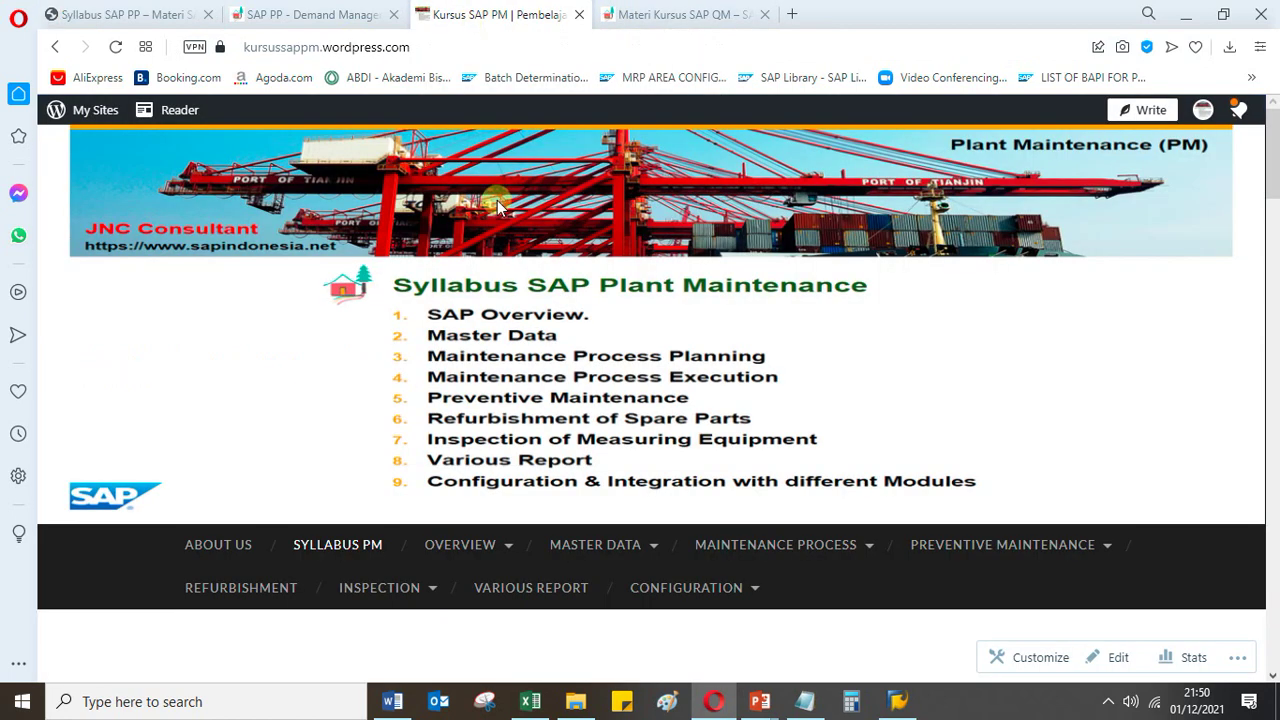
pyautogui.click(477, 47)
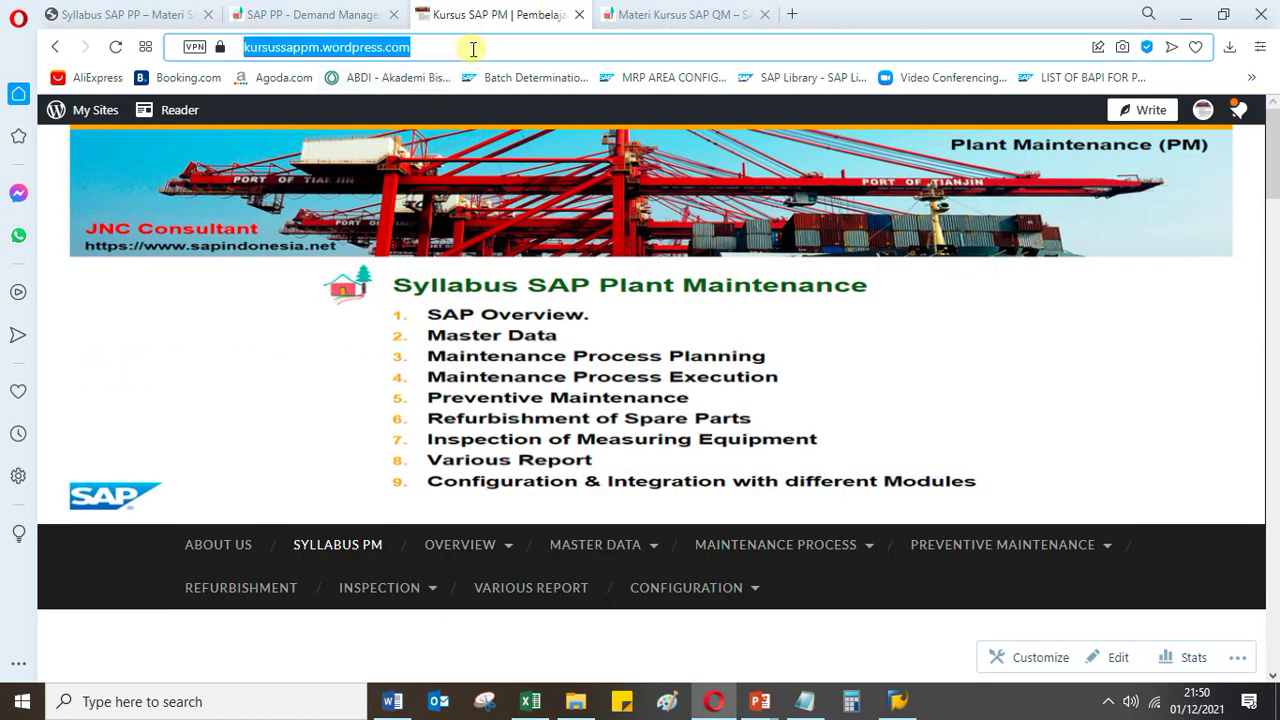
pyautogui.scroll(-3, 643, 357)
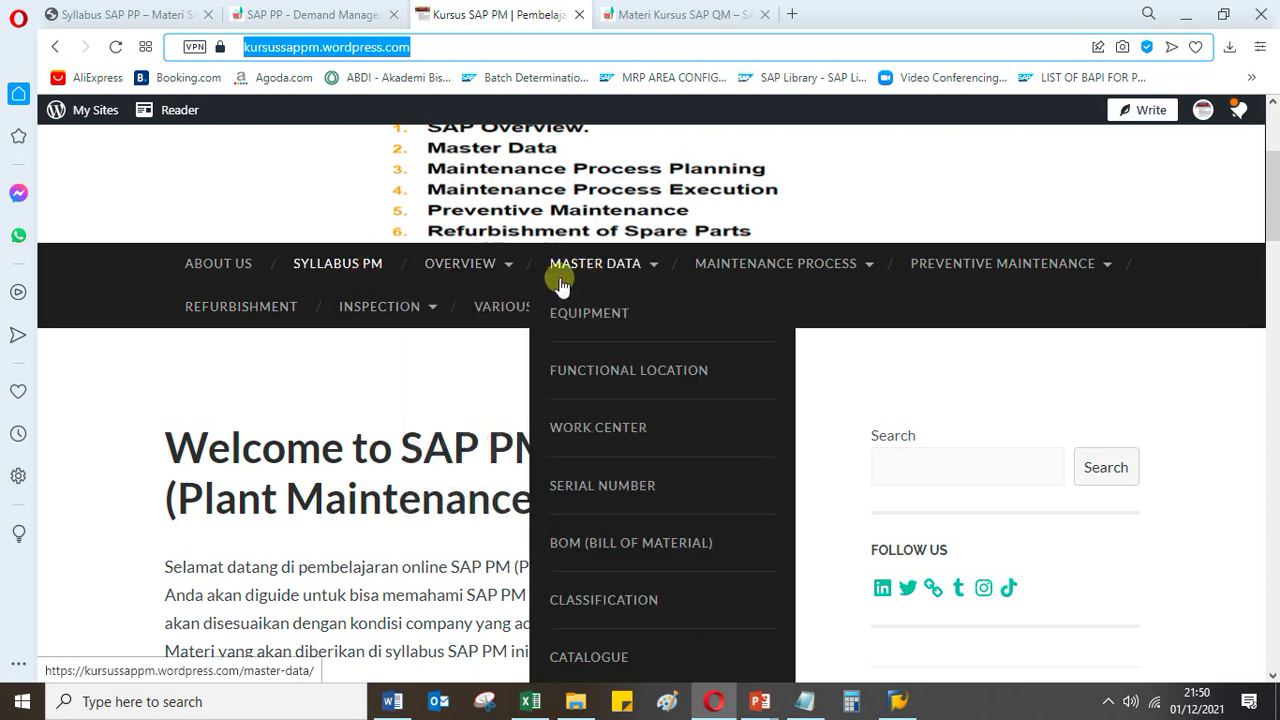
pyautogui.moveTo(600, 283)
pyautogui.scroll(-1, 600, 280)
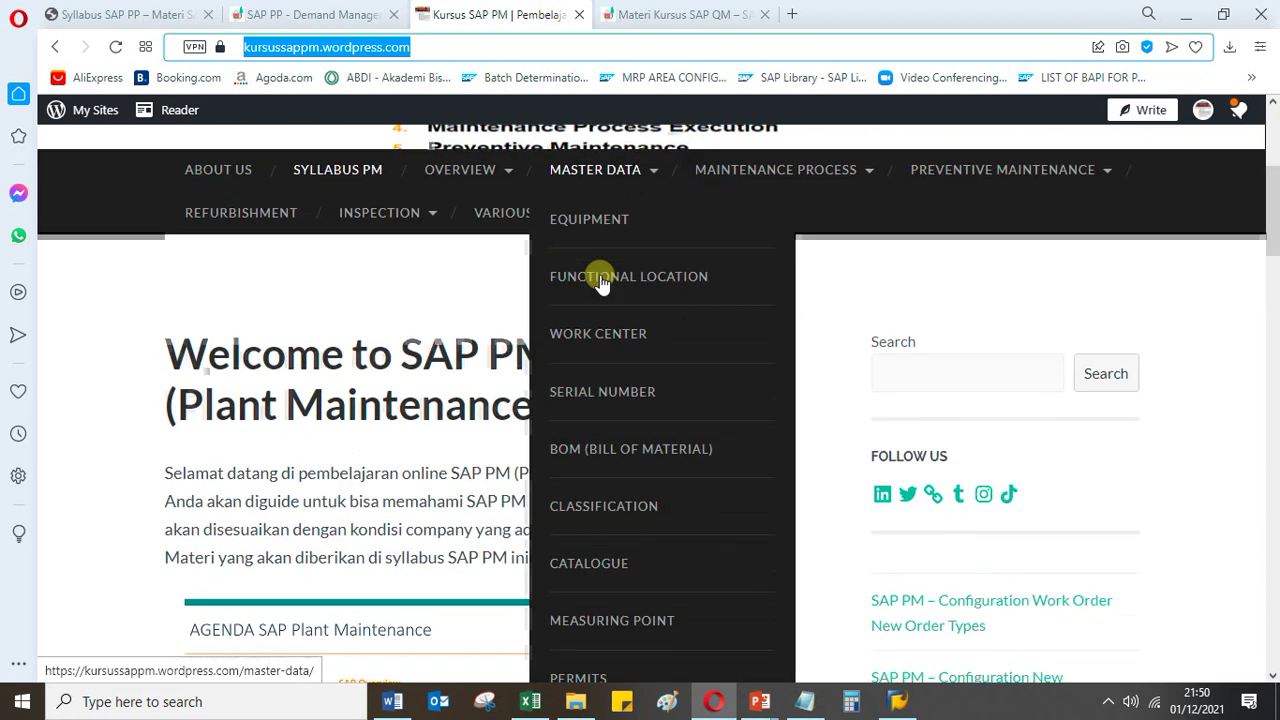
pyautogui.scroll(-2, 640, 600)
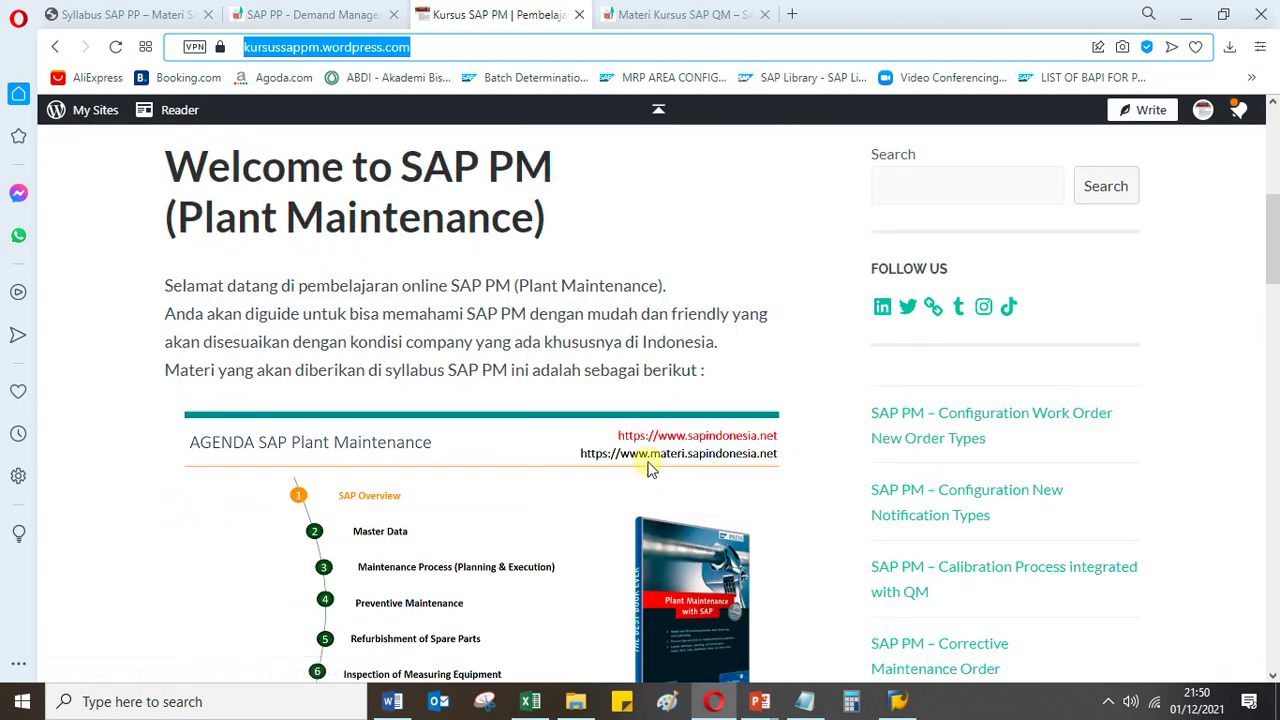
pyautogui.scroll(3, 597, 194)
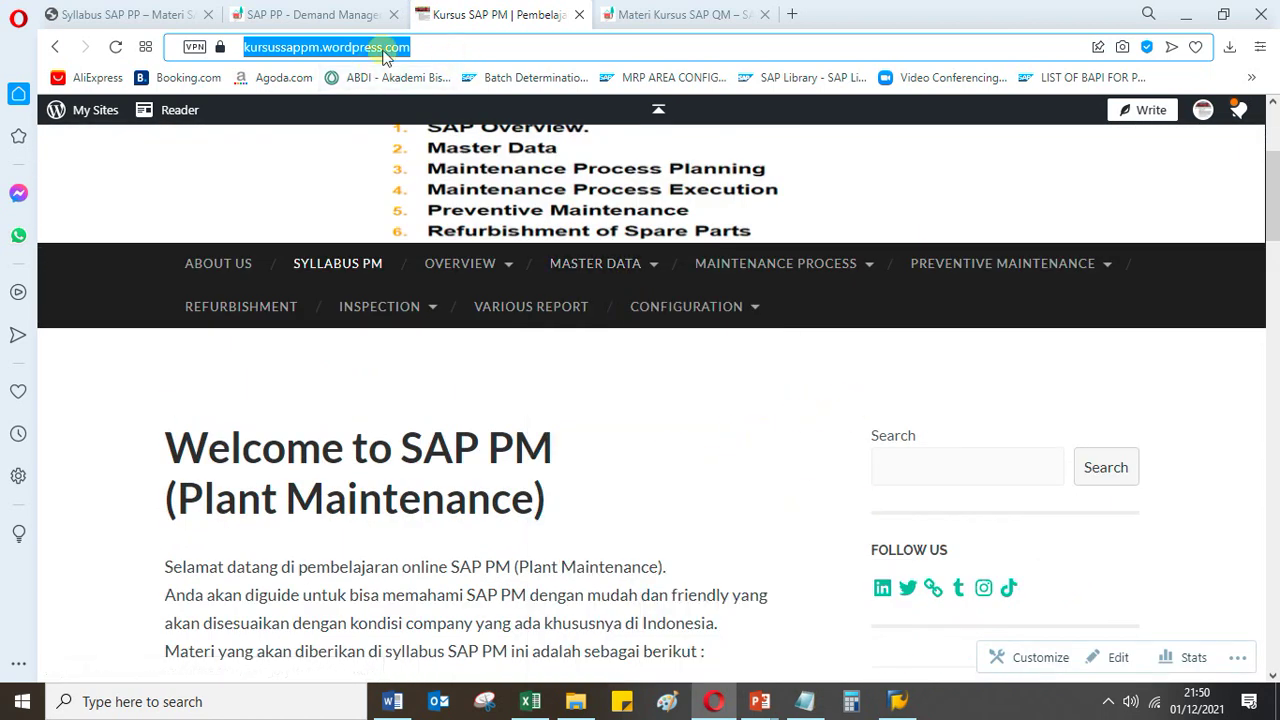
# Locate SAP PM on the Syllabus SAP PP page, look through the kursussapqm.wordpress.com site, and return to the syllabus
pyautogui.click(150, 14)
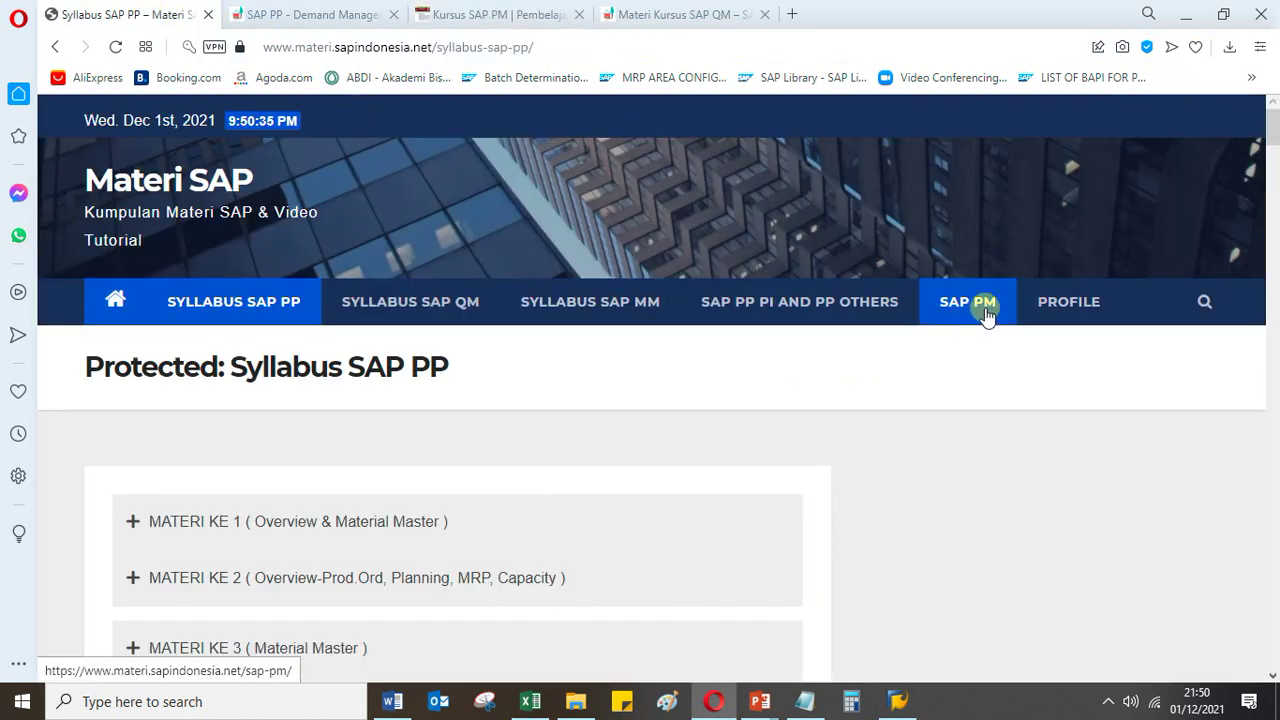
pyautogui.click(660, 18)
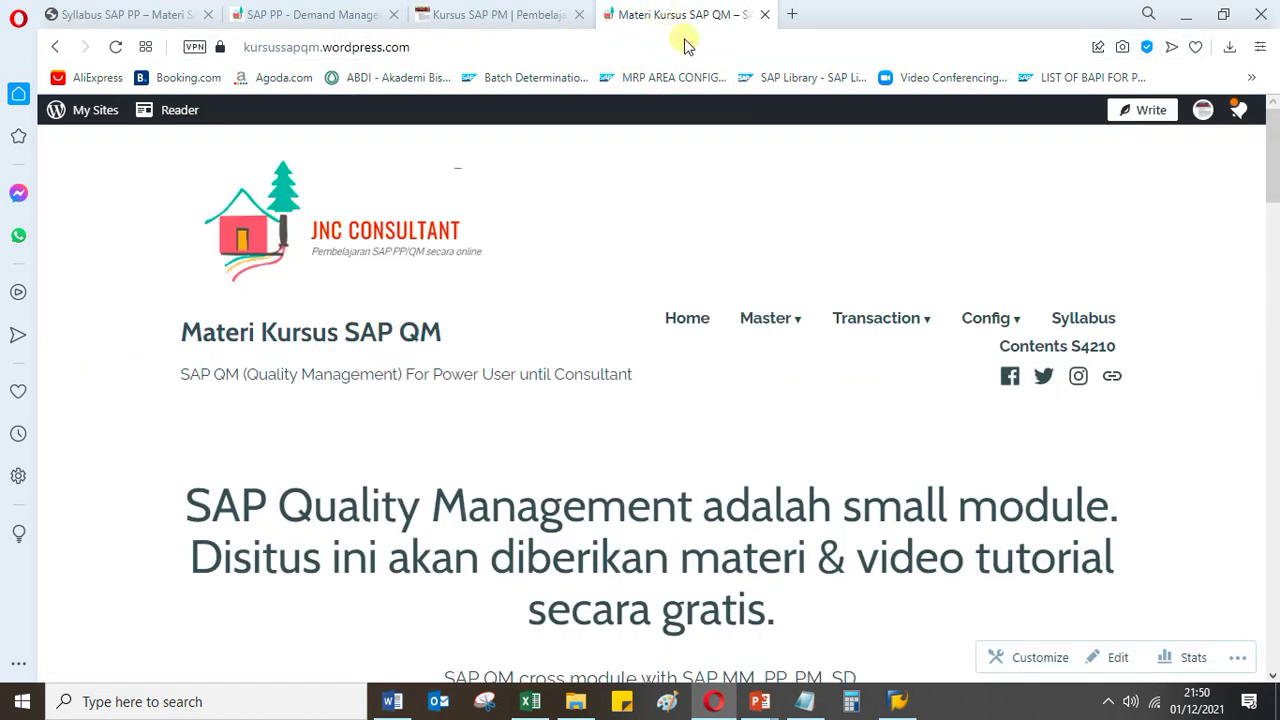
pyautogui.scroll(-5, 600, 460)
pyautogui.scroll(-9, 700, 493)
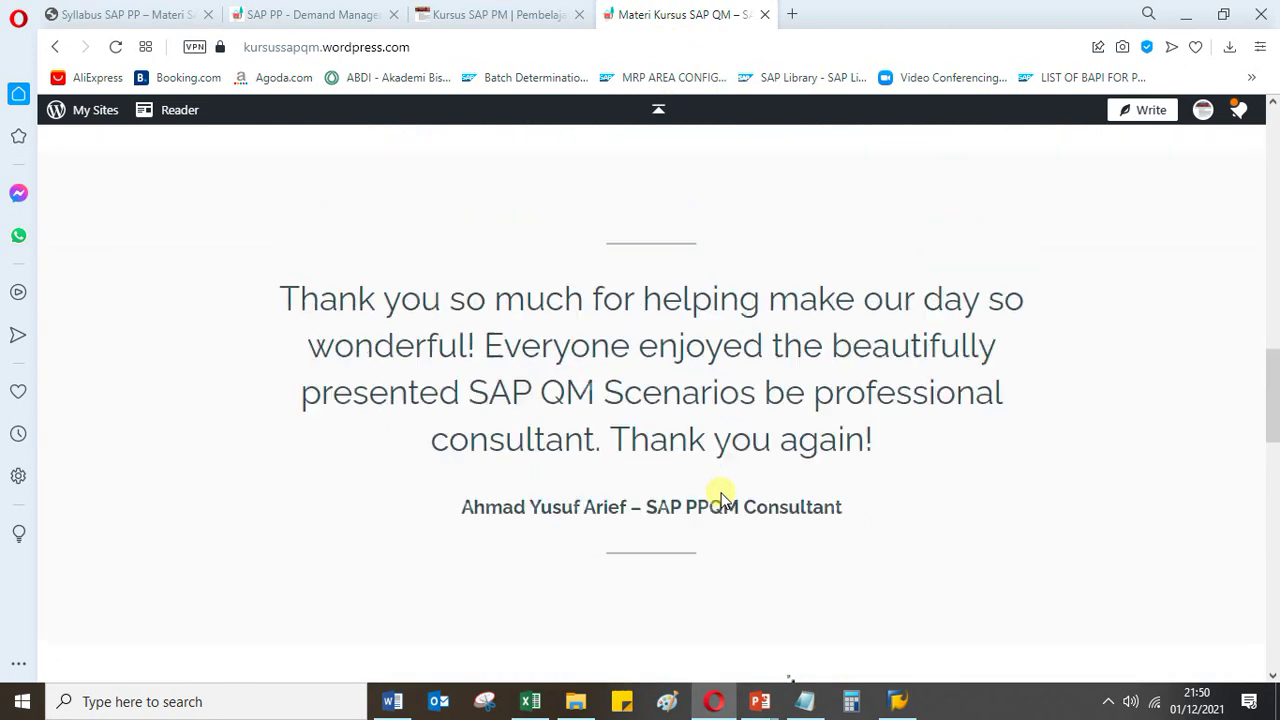
pyautogui.scroll(15, 720, 490)
pyautogui.click(88, 16)
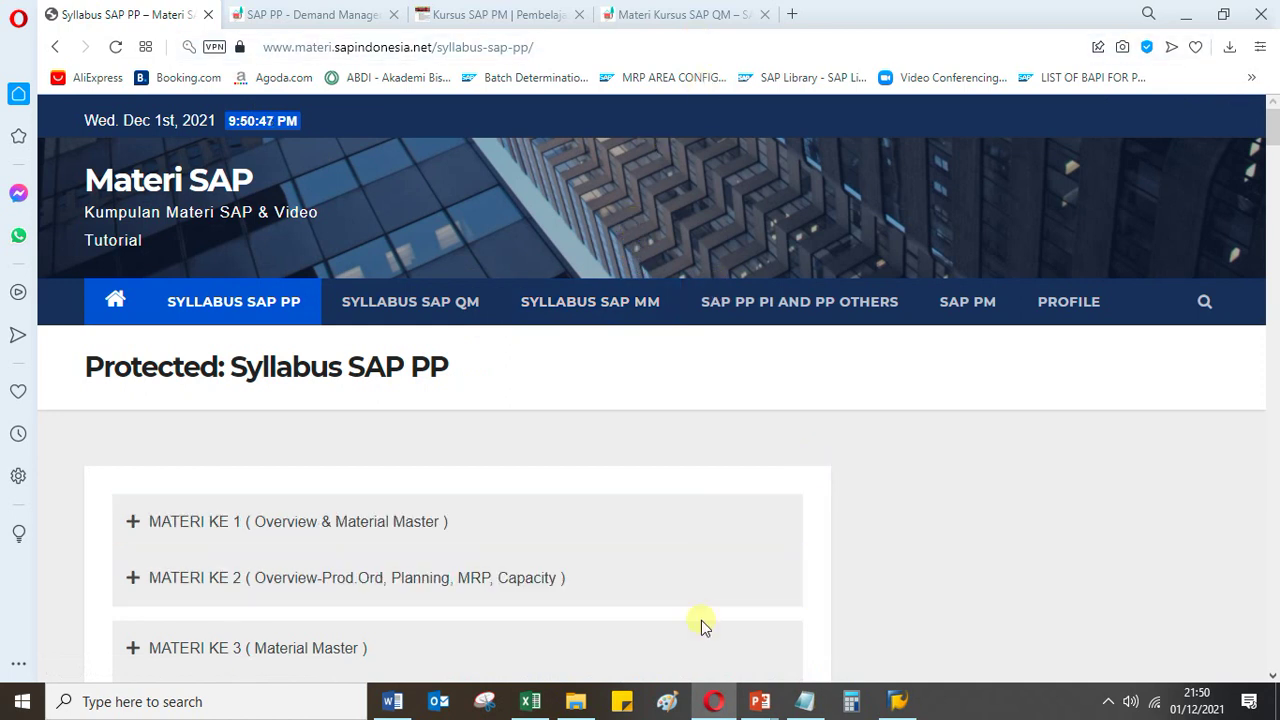
# Switch to PowerPoint and review the Make to Stock slide "Production by lots (30)"
pyautogui.moveTo(758, 703)
pyautogui.click(811, 600)
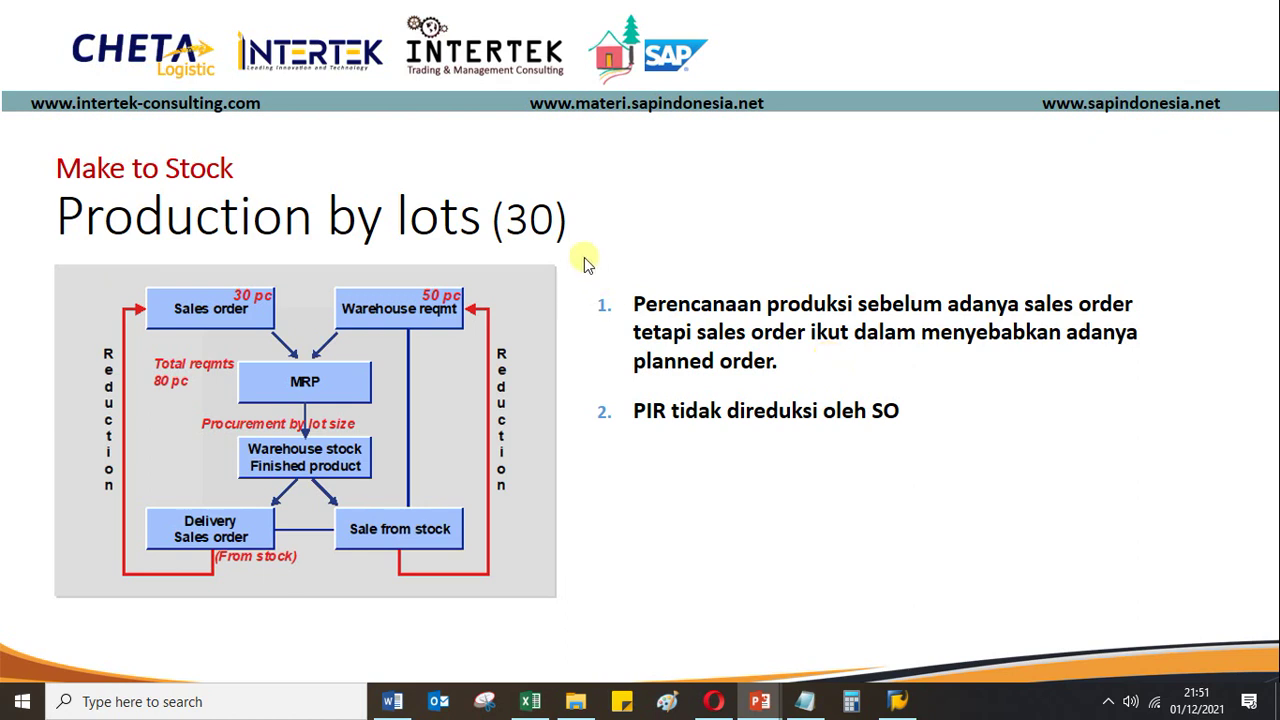
# Switch to Strategy Group MRP.xlsx in Excel and examine strategy 30's demand management group and customer requirement type
pyautogui.click(530, 701)
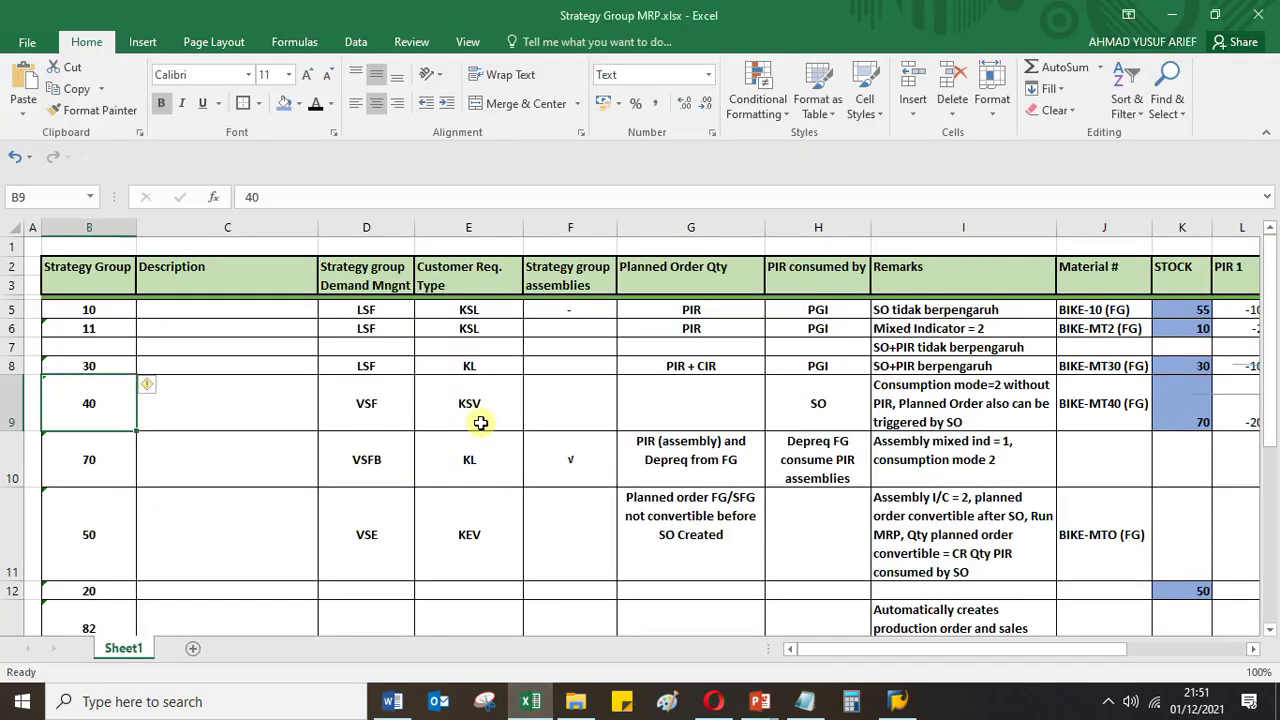
pyautogui.click(228, 361)
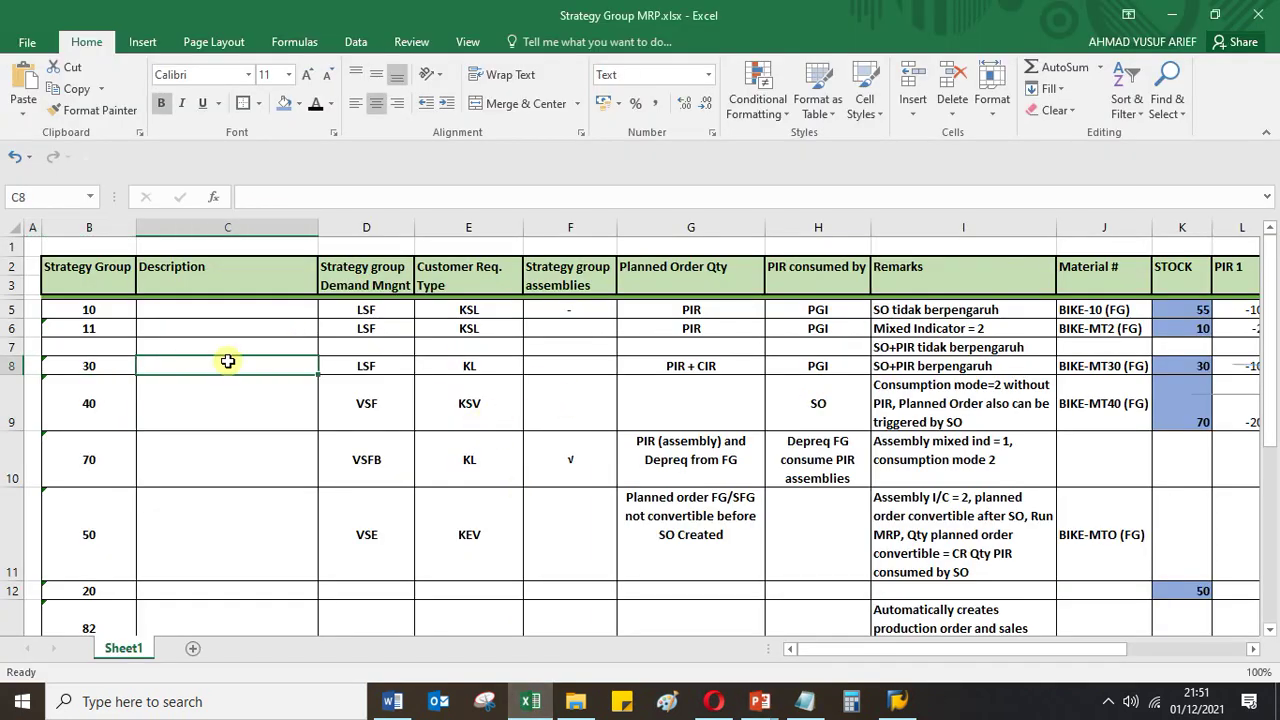
pyautogui.press('Right')
pyautogui.press('Right')
pyautogui.press('Left')
pyautogui.press('Right')
pyautogui.press('Left')
pyautogui.press('Right')
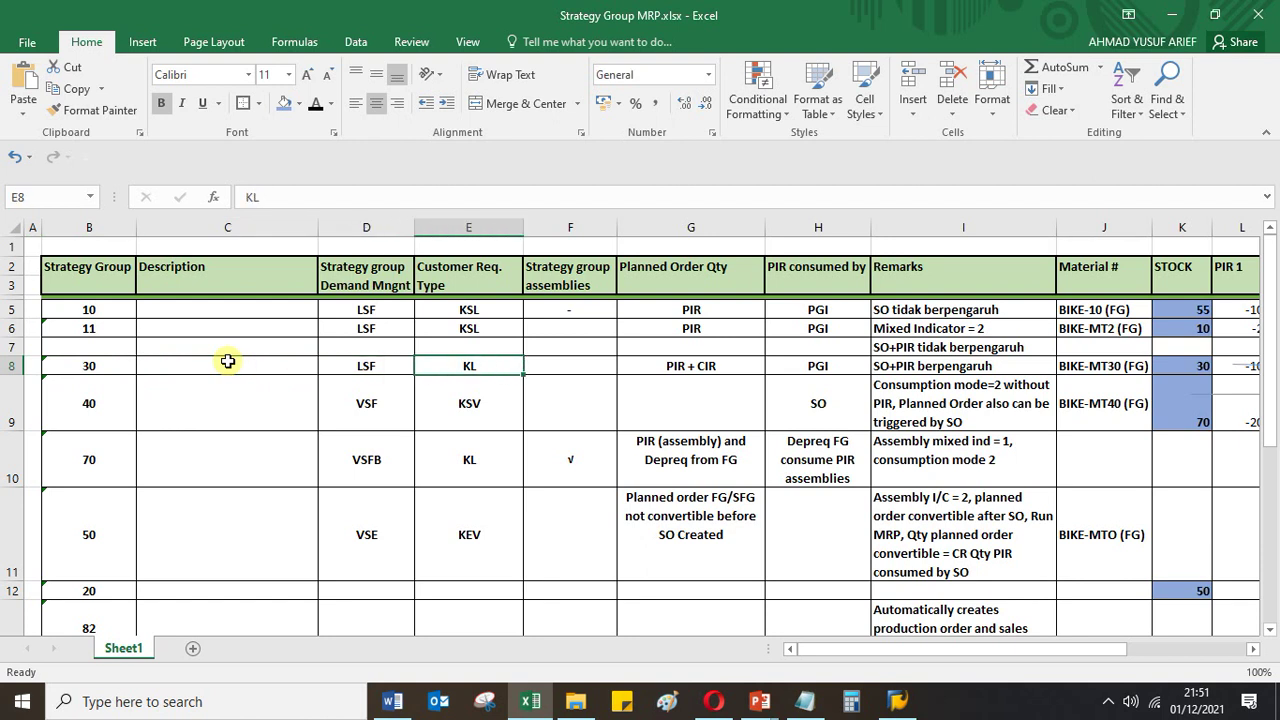
pyautogui.press('Left')
pyautogui.press('Left')
pyautogui.press('Right')
pyautogui.press('Right')
pyautogui.press('Left')
pyautogui.press('Right')
pyautogui.press('Left')
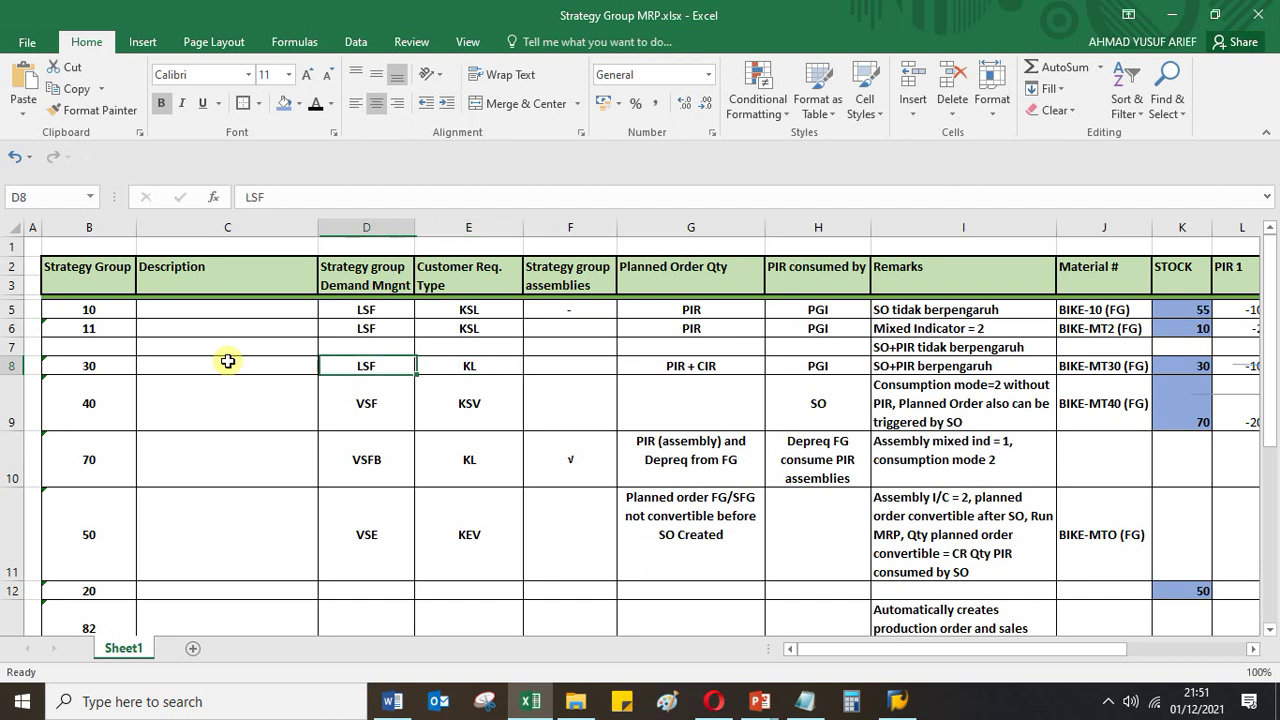
pyautogui.press('Right')
pyautogui.press('Left')
pyautogui.press('Left')
pyautogui.press('Right')
pyautogui.press('Left')
pyautogui.press('Right')
pyautogui.press('Right')
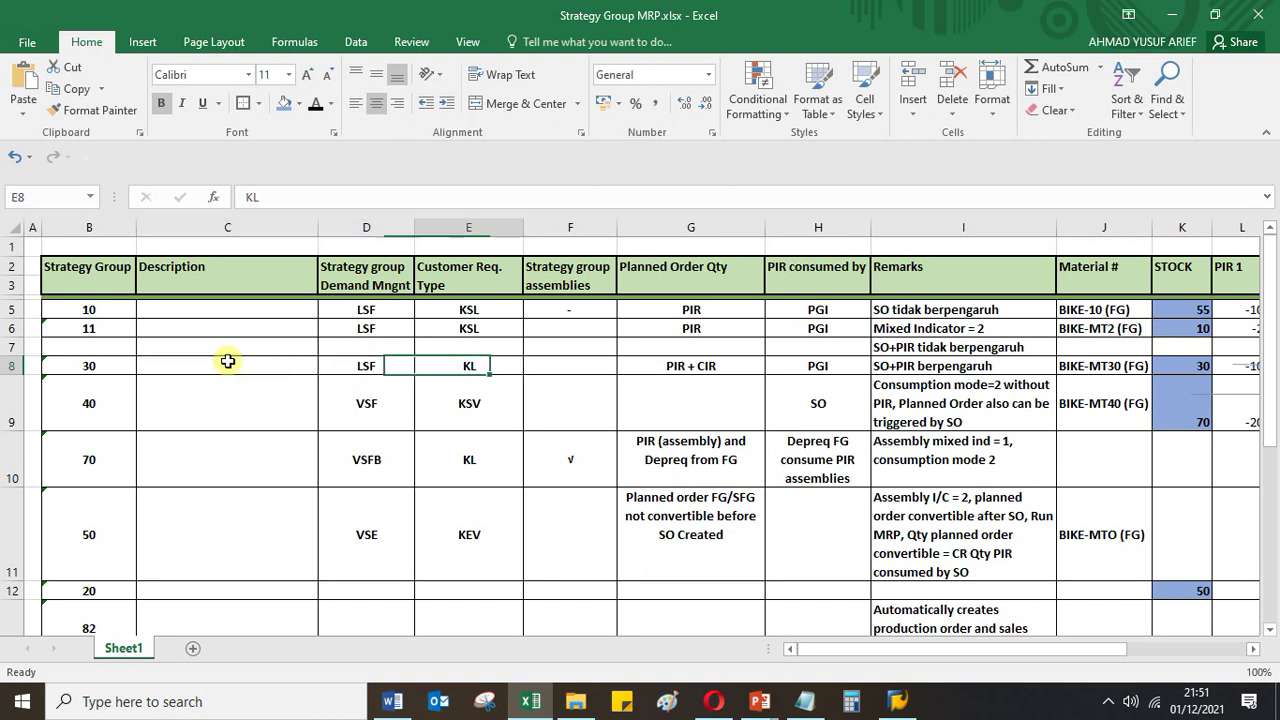
pyautogui.press('Left')
pyautogui.press('Right')
pyautogui.press('Left')
pyautogui.press('Right')
pyautogui.press('Left')
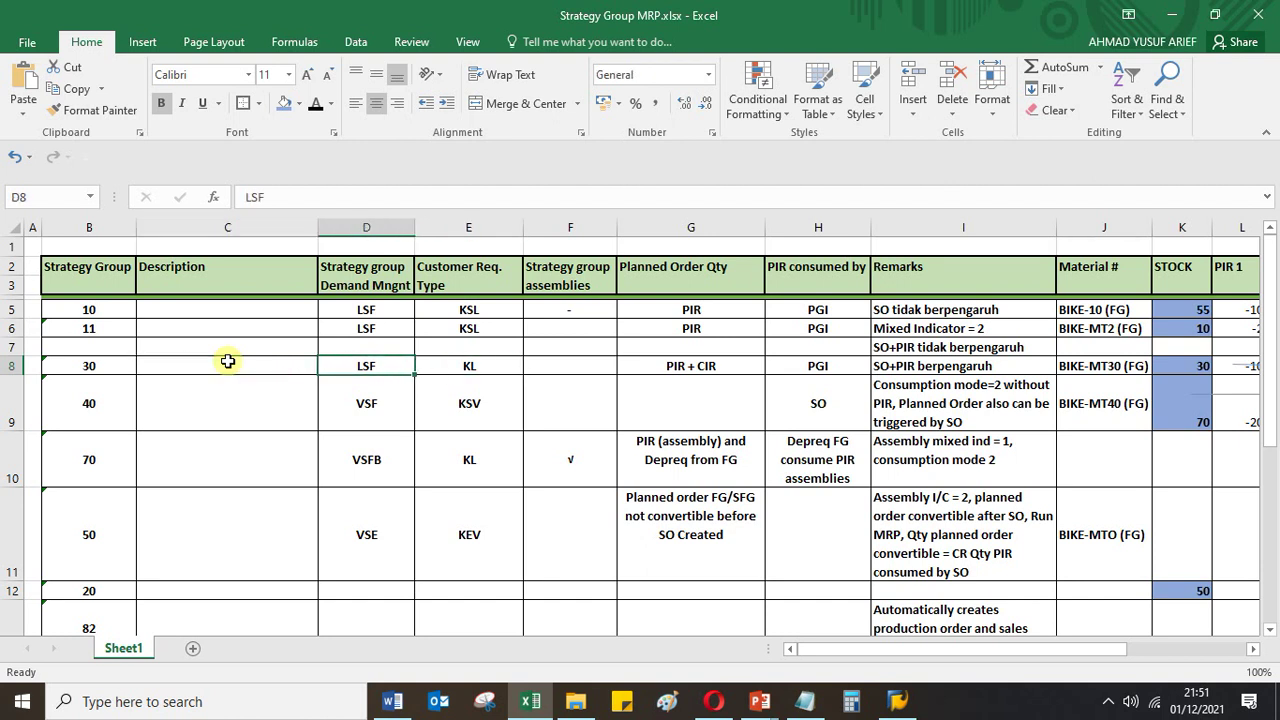
# Examine the planned order quantity basis and what consumes the PIR in the strategy 30 row
pyautogui.press('Right')
pyautogui.press('Left')
pyautogui.press('Right')
pyautogui.press('Right')
pyautogui.press('Left')
pyautogui.press('Right')
pyautogui.press('Right')
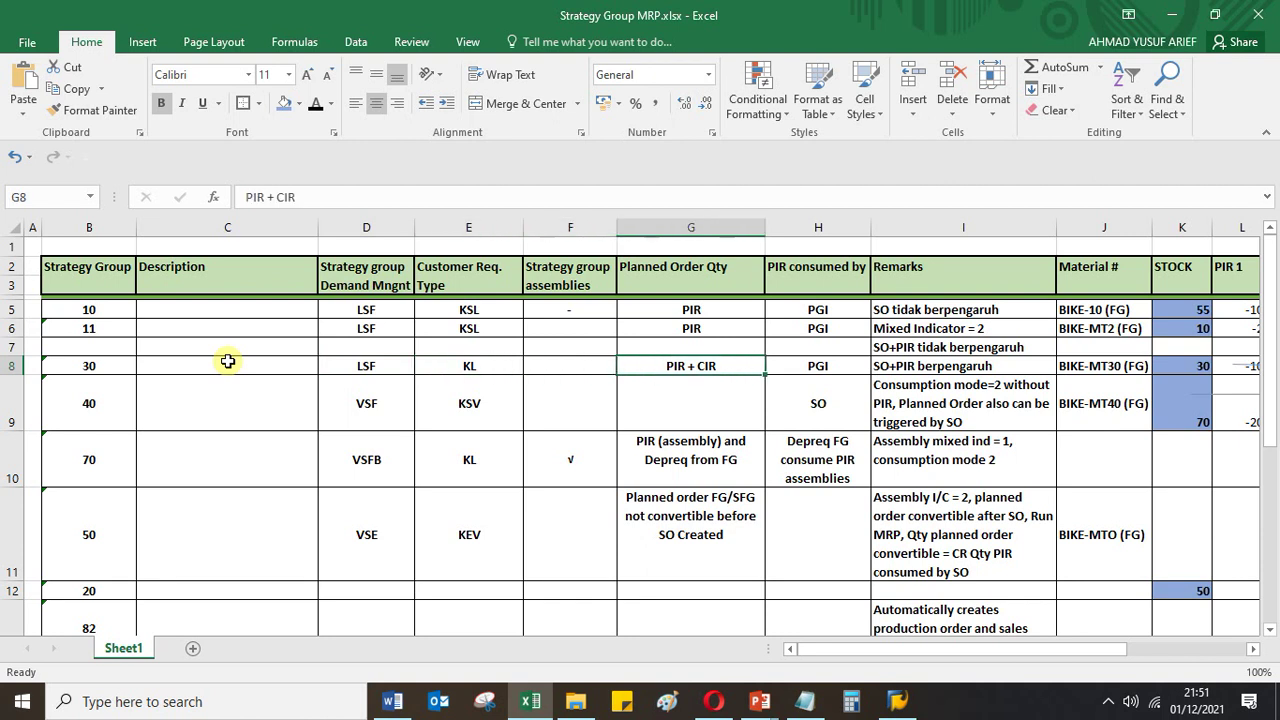
pyautogui.press('Right')
pyautogui.press('Left')
pyautogui.press('Left')
pyautogui.press('Left')
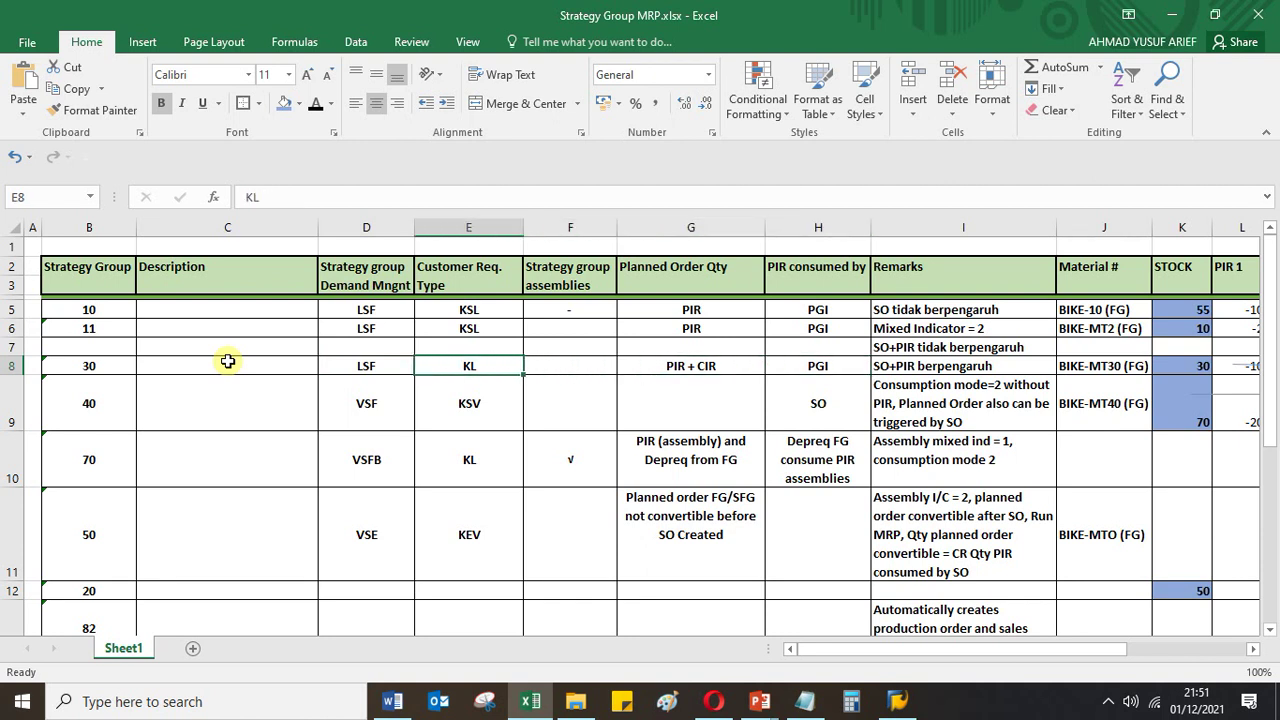
pyautogui.press('Left')
pyautogui.press('Right')
pyautogui.press('Right')
pyautogui.press('Right')
pyautogui.press('Right')
pyautogui.press('Right')
pyautogui.press('Left')
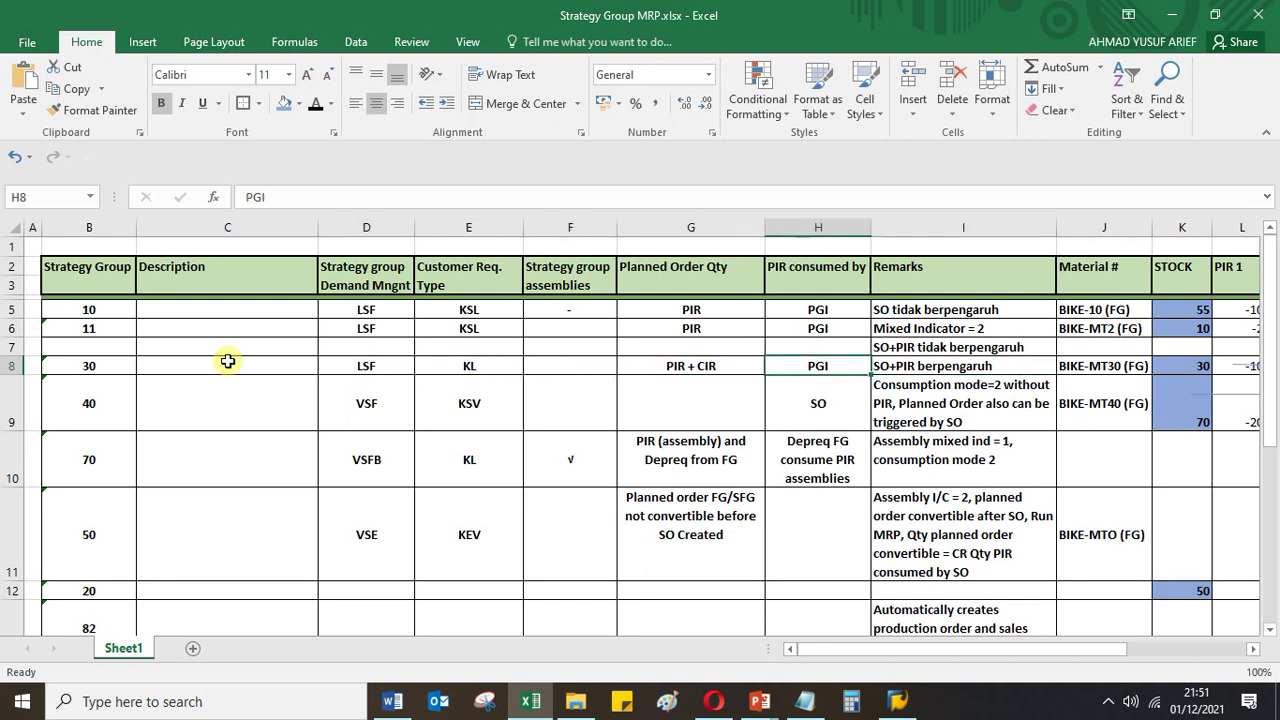
# Review the remarks, material, stock, requirement and planned order columns of the strategy 30 row, ending at its stock cell
pyautogui.press('Right')
pyautogui.press('Right')
pyautogui.press('Right')
pyautogui.press('Right')
pyautogui.press('Right')
pyautogui.press('Right')
pyautogui.press('Right')
pyautogui.press('Right')
pyautogui.press('Right')
pyautogui.press('Right')
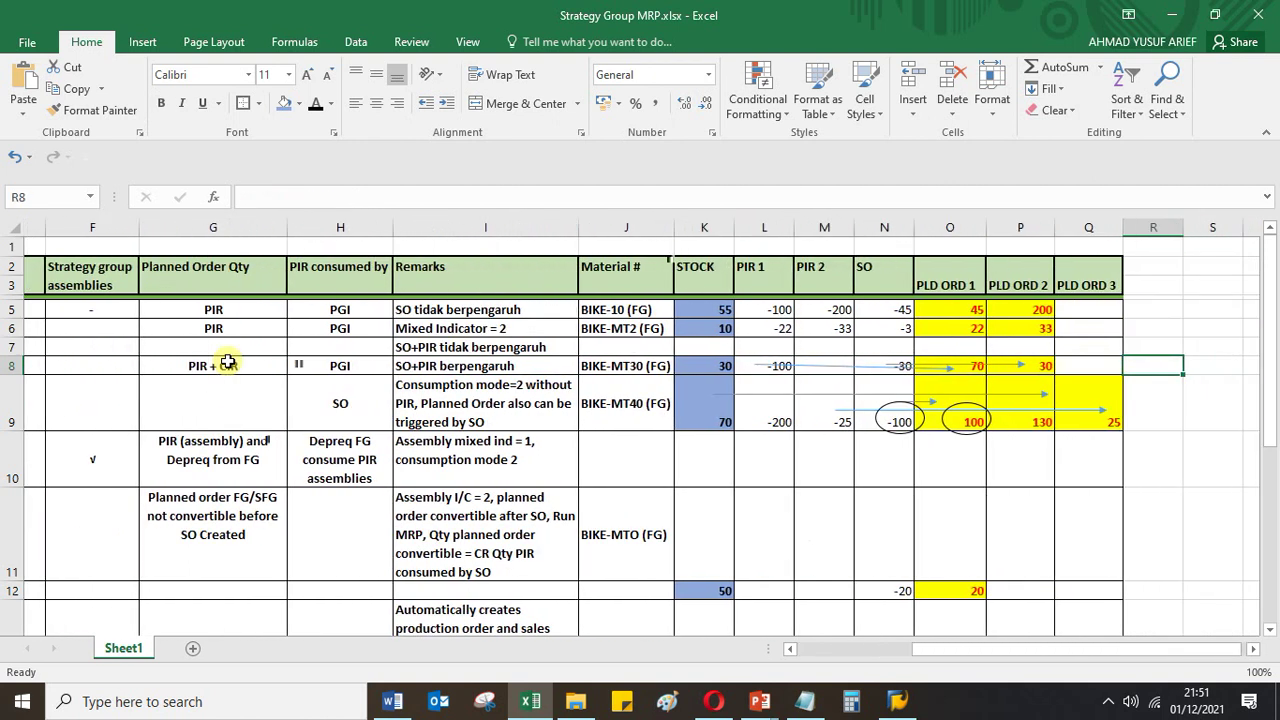
pyautogui.press('Left')
pyautogui.press('Left')
pyautogui.press('Left')
pyautogui.press('Left')
pyautogui.press('Left')
pyautogui.press('Right')
pyautogui.press('Left')
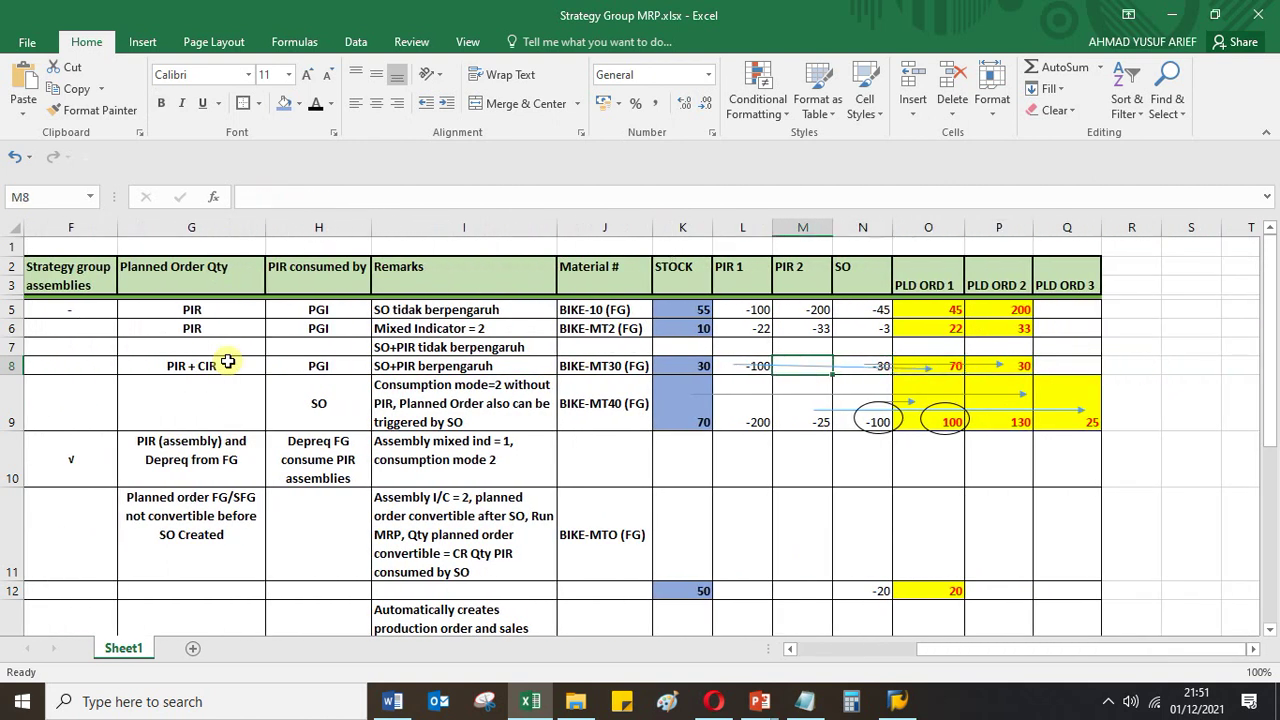
pyautogui.press('Left')
pyautogui.press('Left')
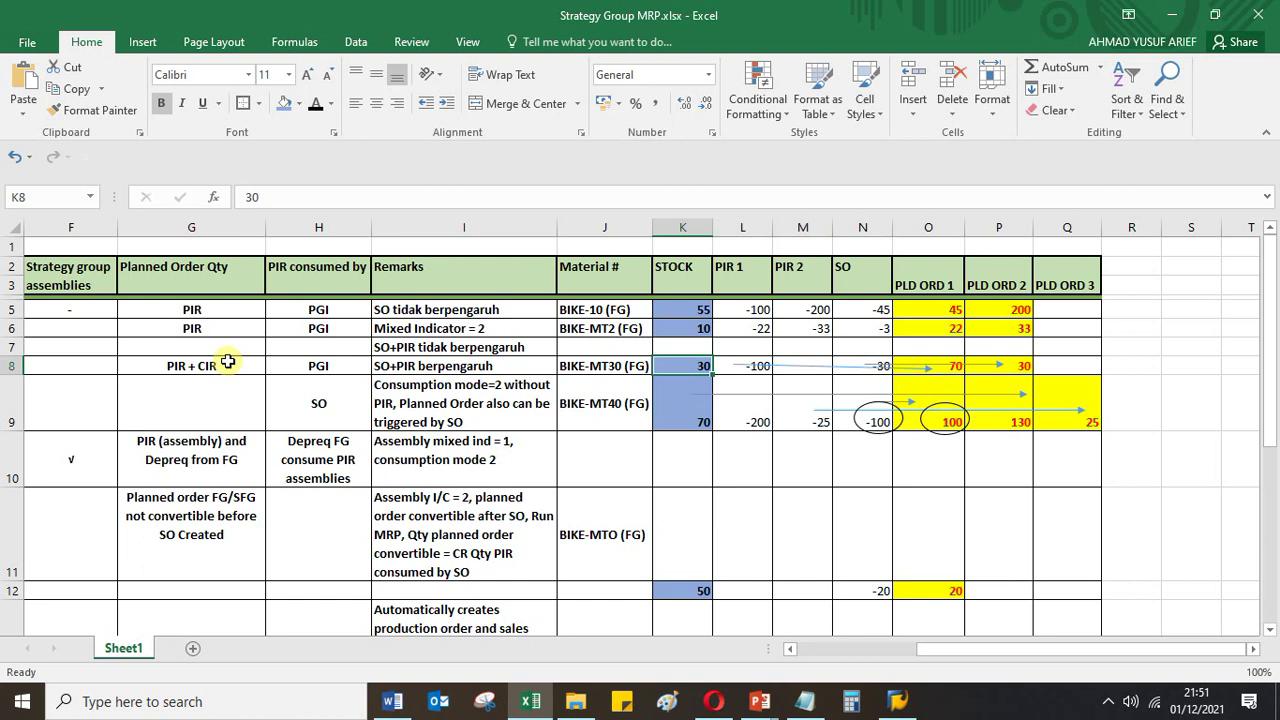
# Compare the stock quantity with the PIR 1 quantity in the strategy 30 row
pyautogui.press('Down')
pyautogui.press('Up')
pyautogui.press('Right')
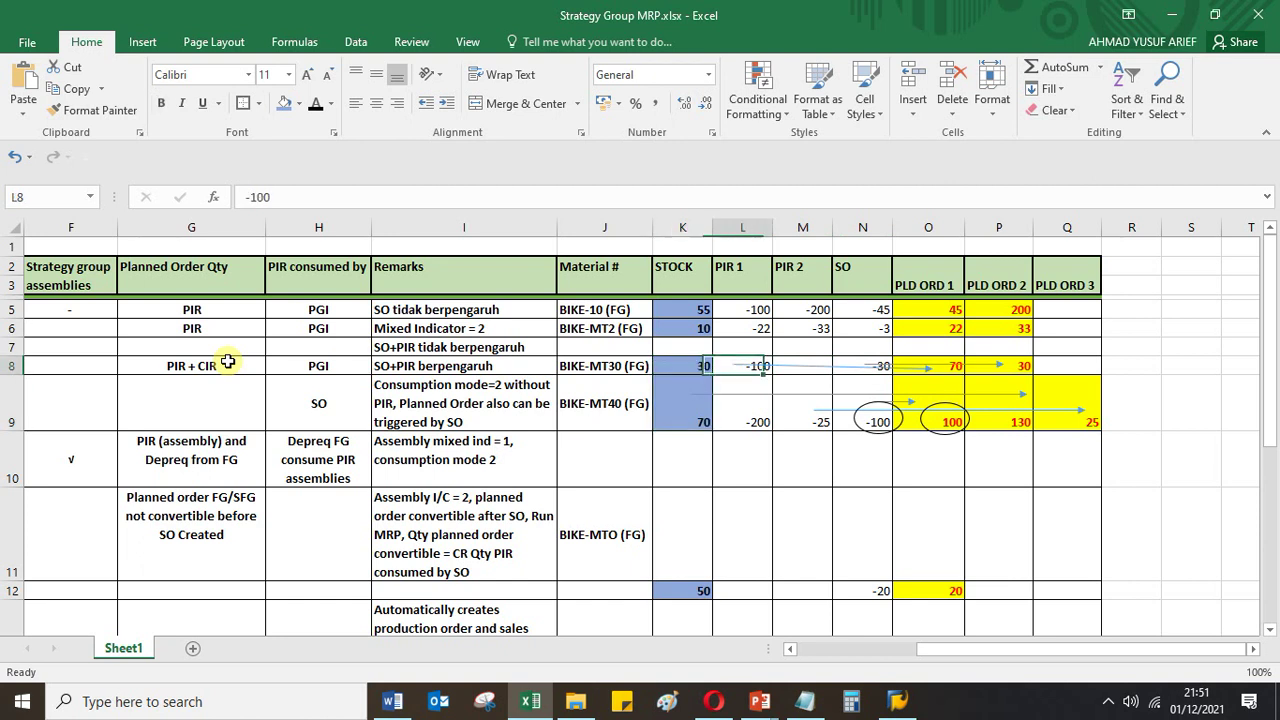
pyautogui.press('Left')
pyautogui.press('Right')
pyautogui.press('Left')
pyautogui.press('Right')
pyautogui.press('Left')
pyautogui.press('Right')
pyautogui.press('Left')
pyautogui.press('Right')
pyautogui.press('Left')
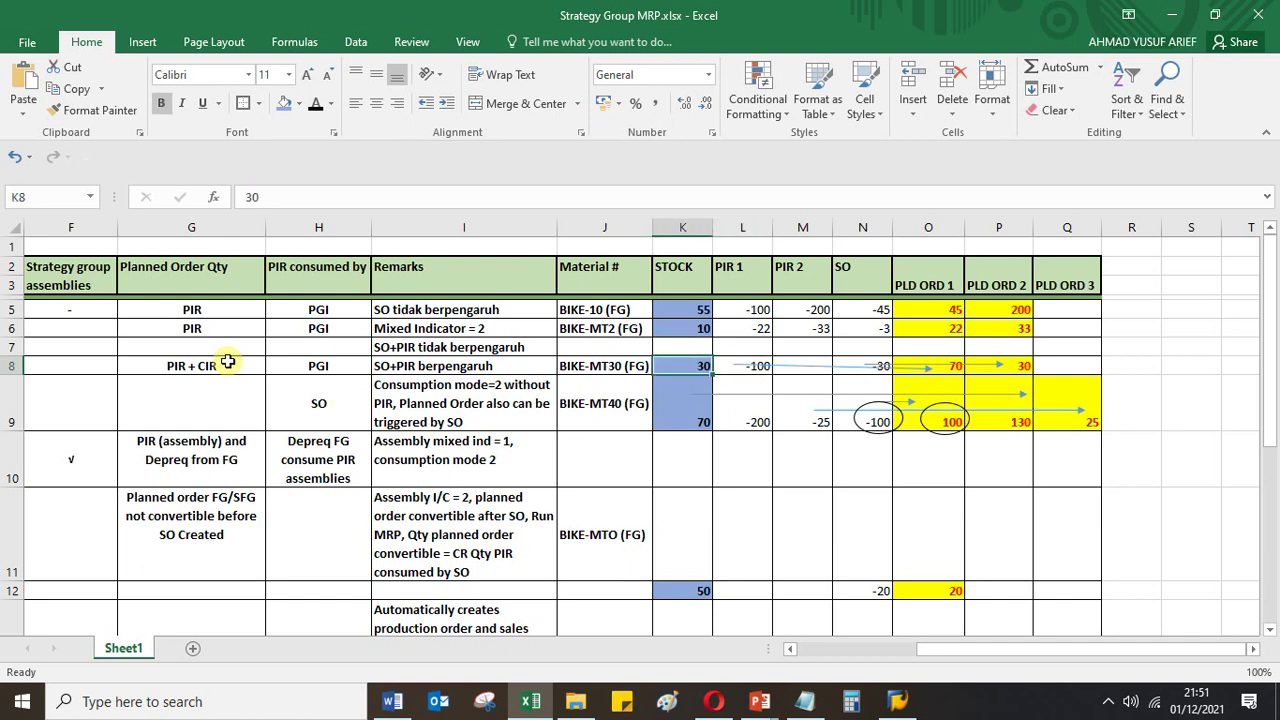
pyautogui.press('Right')
pyautogui.press('Right')
pyautogui.press('Left')
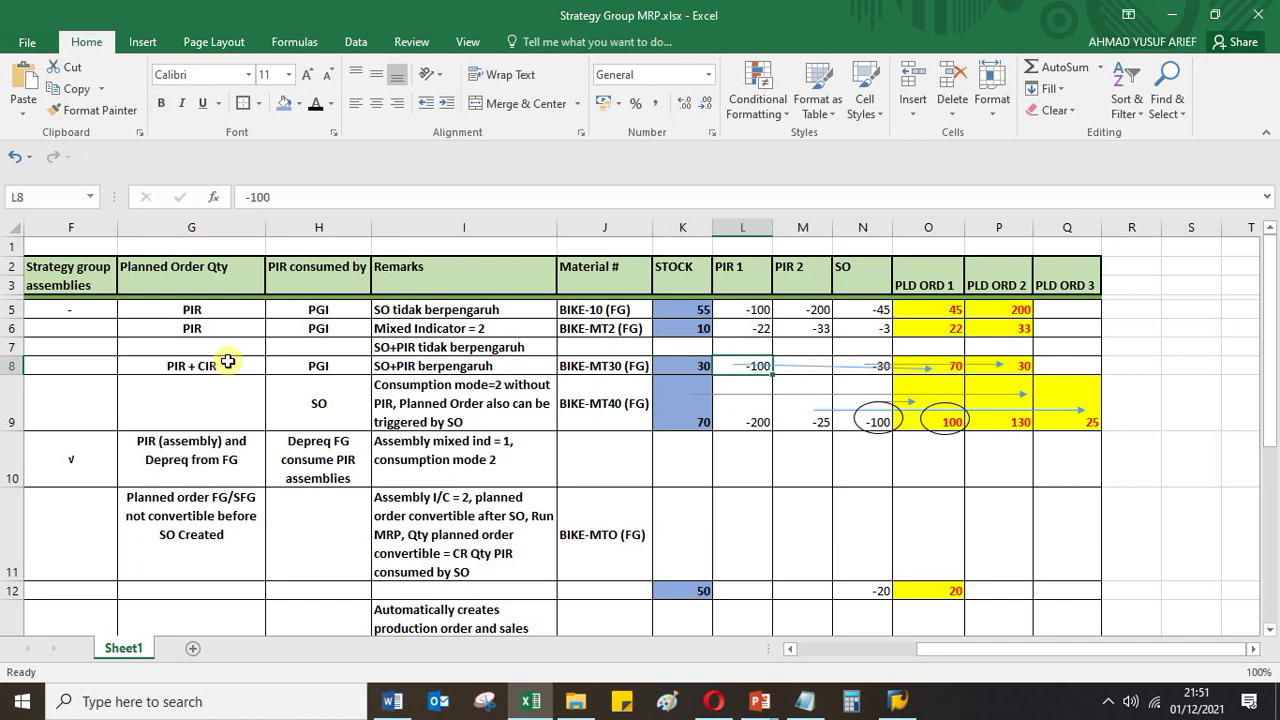
# Trace strategy 30's requirements from PIR 1 through the sales order to the first planned order
pyautogui.press('Right')
pyautogui.press('Left')
pyautogui.press('Left')
pyautogui.press('Right')
pyautogui.press('Right')
pyautogui.press('Right')
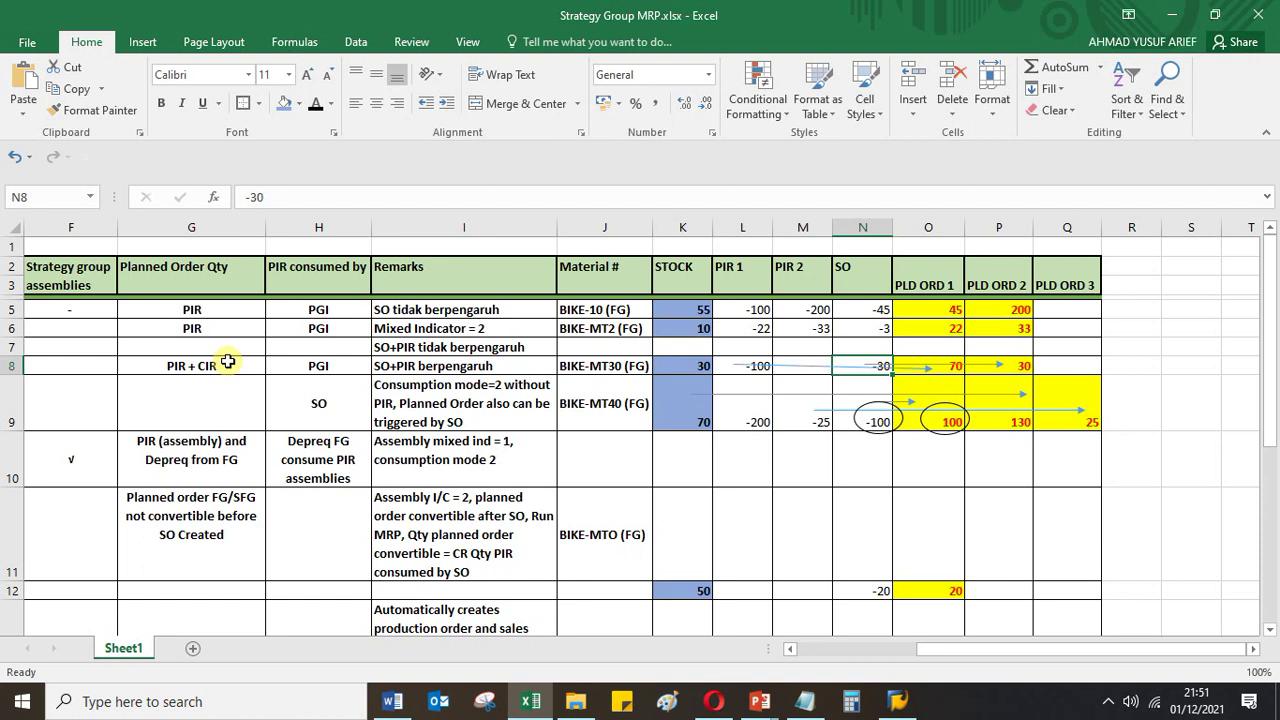
pyautogui.press('Right')
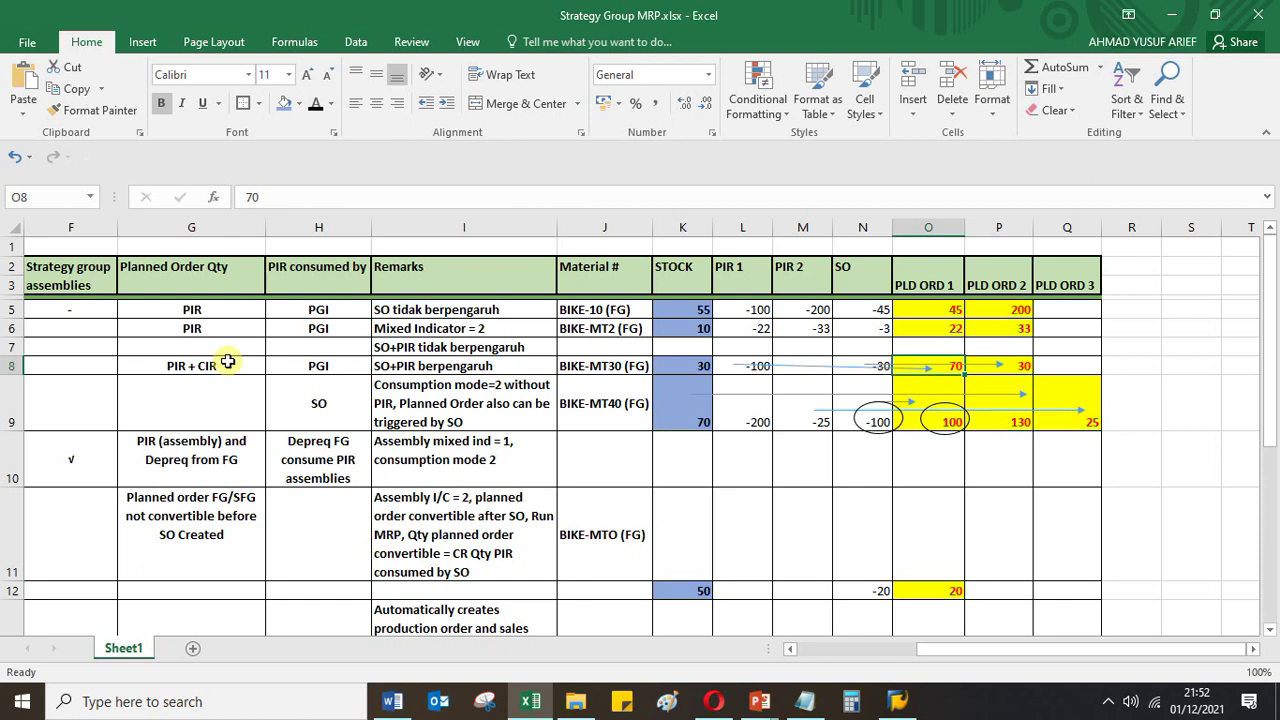
# Go back over how strategy 30's stock is set against PIR 1, ending at its PIR 2 cell
pyautogui.press('Left')
pyautogui.press('Left')
pyautogui.press('Left')
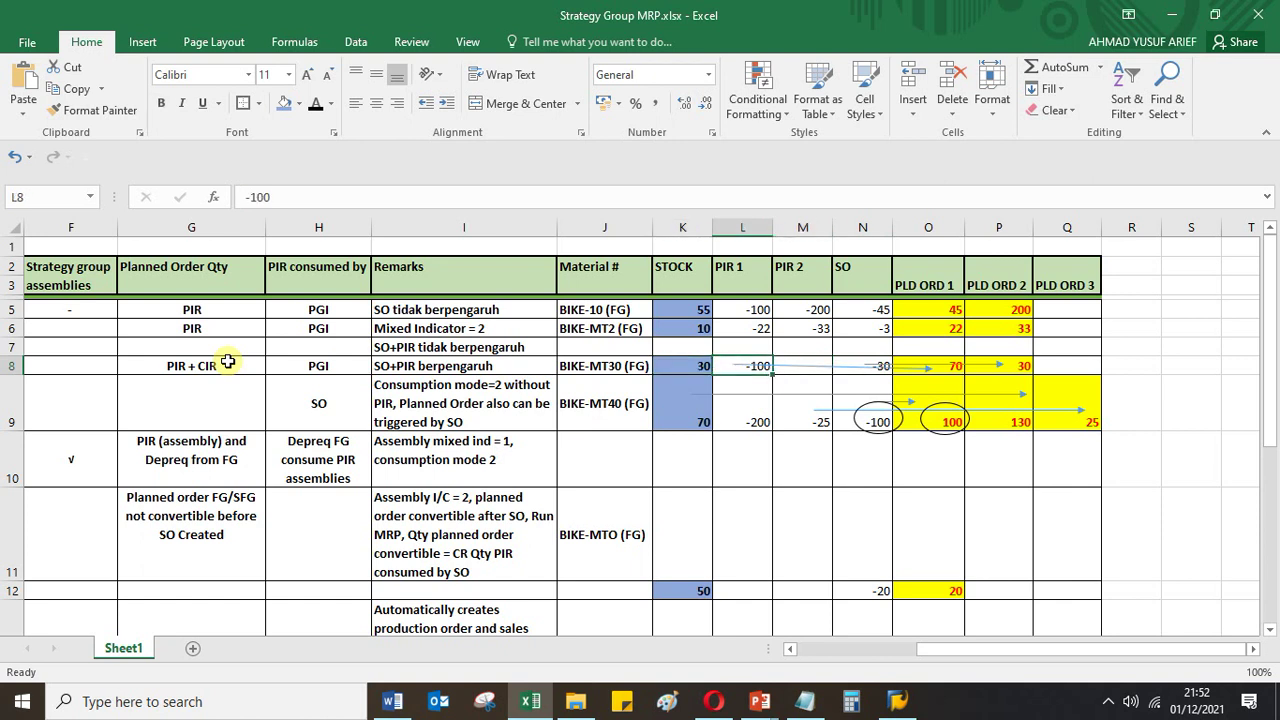
pyautogui.press('Left')
pyautogui.press('Right')
pyautogui.press('Left')
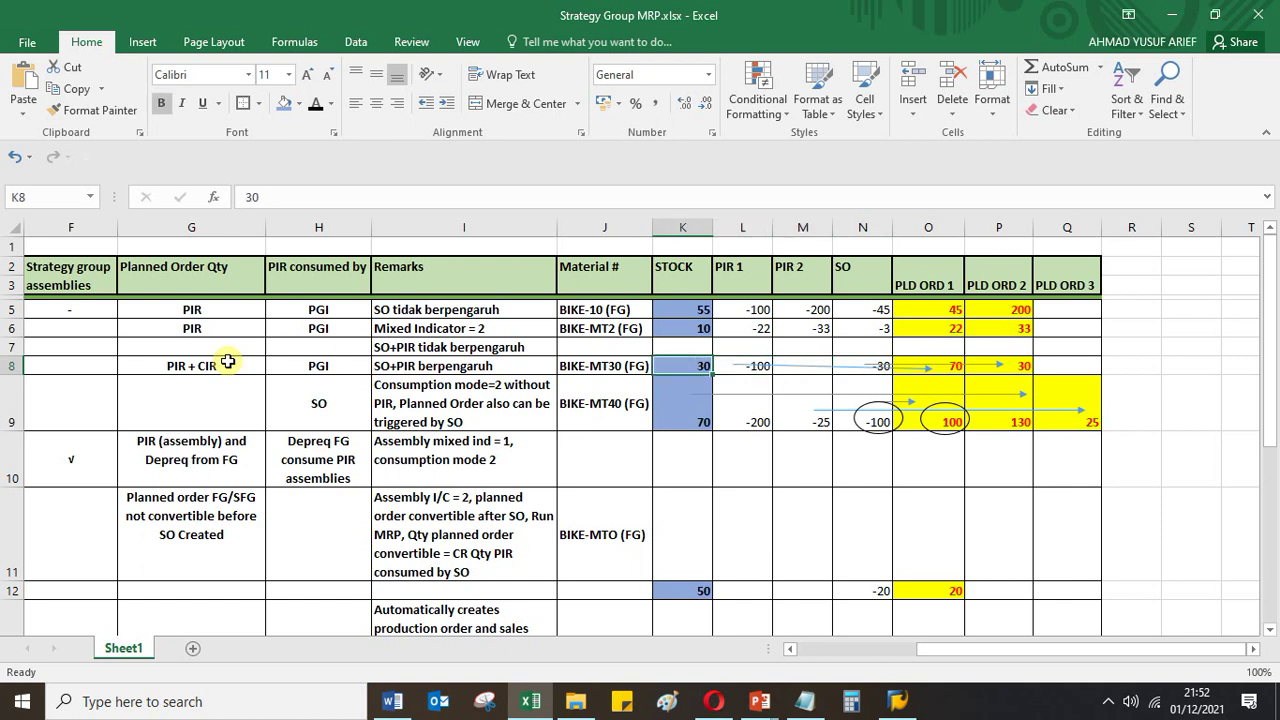
pyautogui.press('Right')
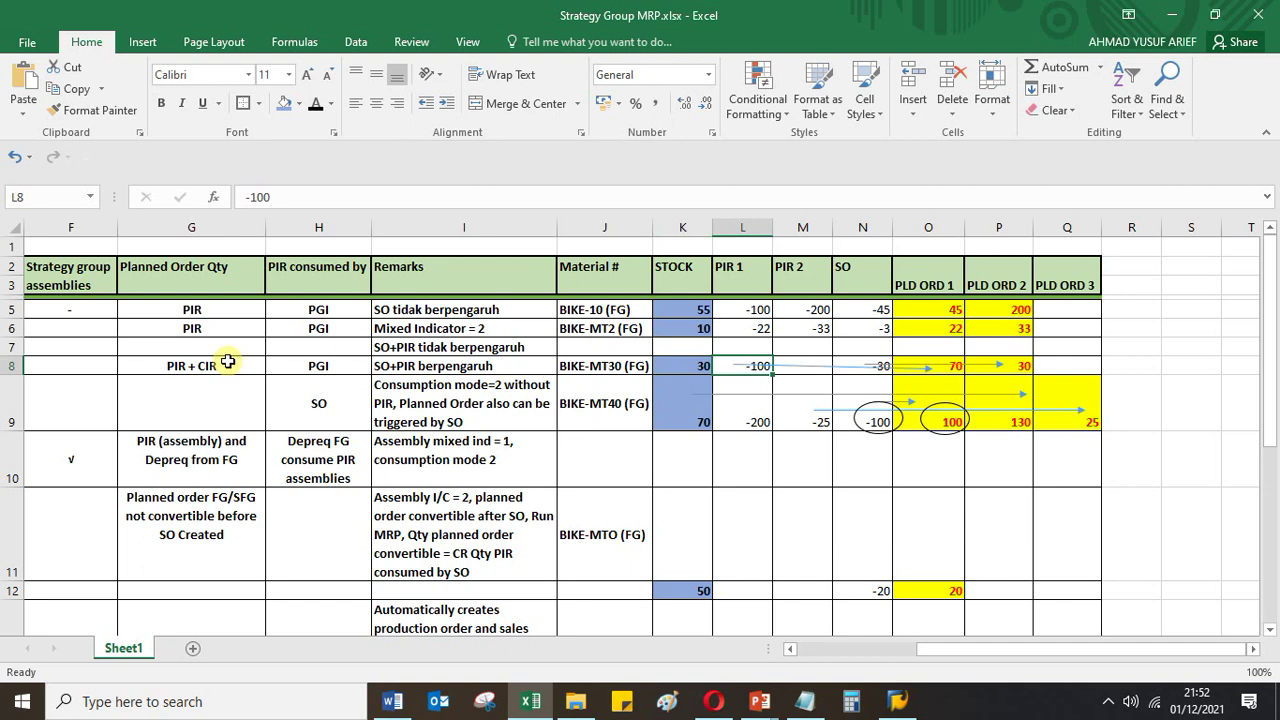
pyautogui.press('Left')
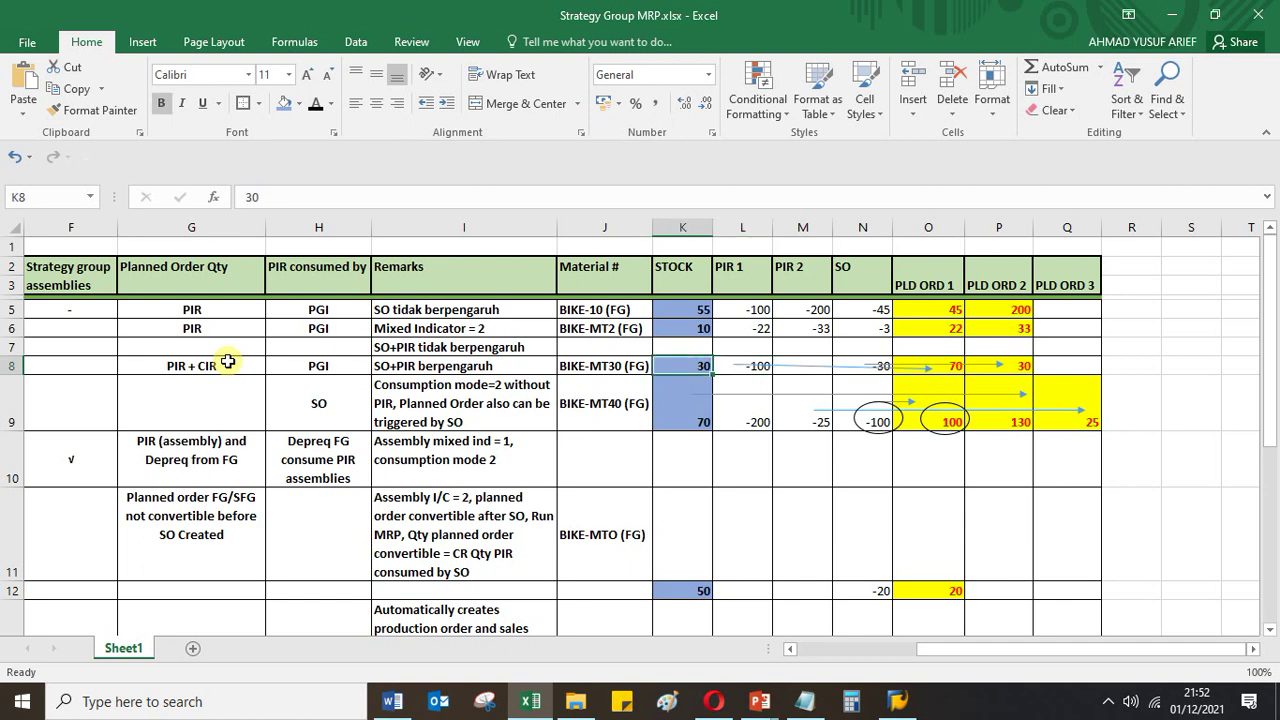
pyautogui.press('Right')
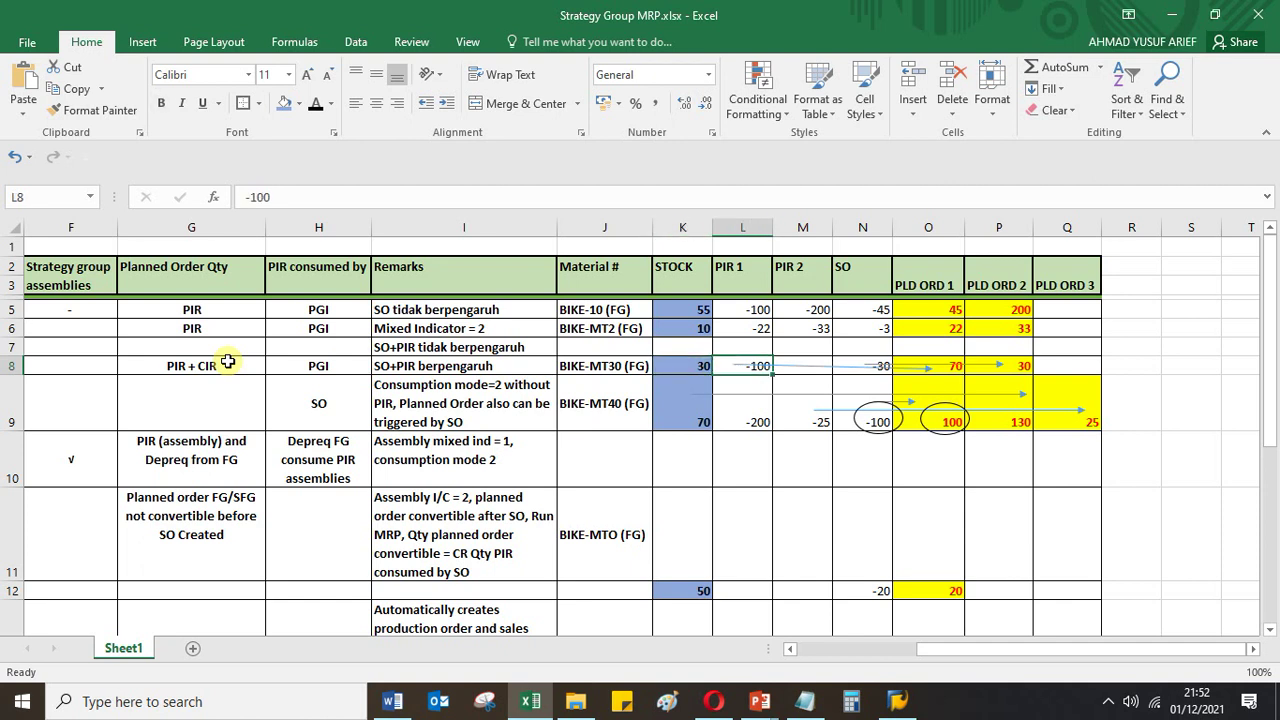
pyautogui.press('Right')
pyautogui.press('Left')
pyautogui.press('Right')
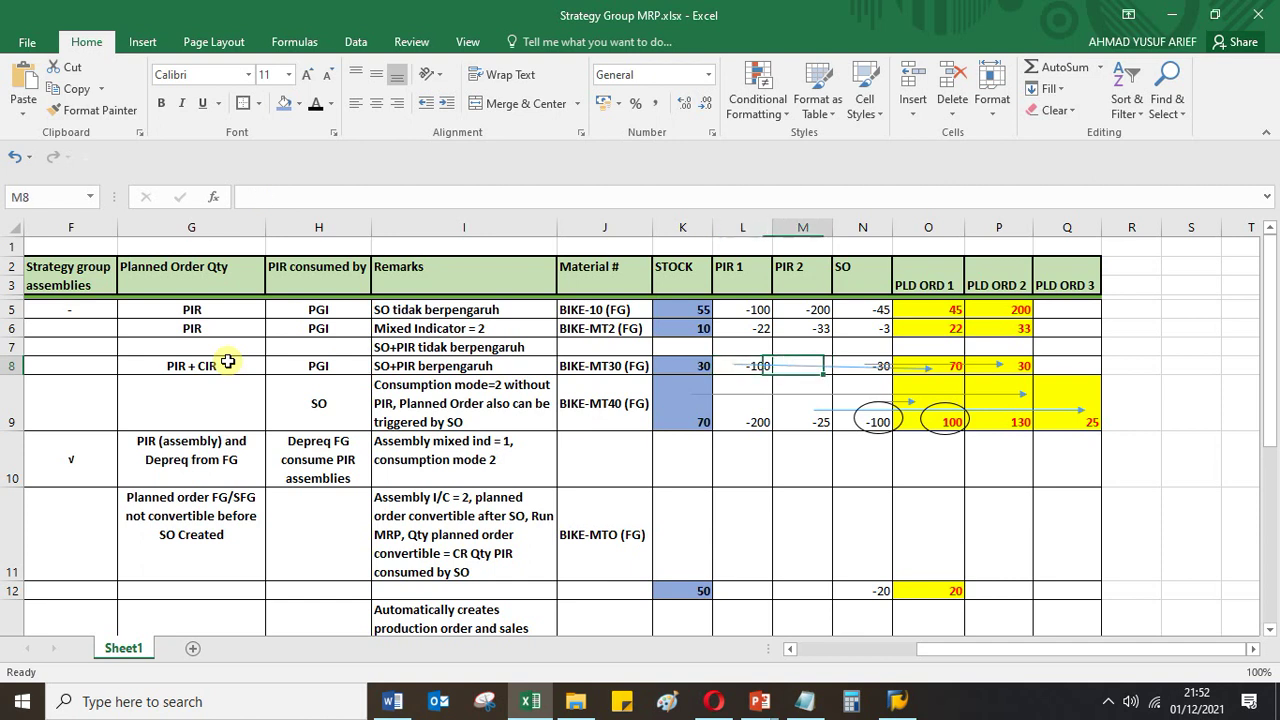
# Trace the strategy 30 row from PIR 2 through the sales order to the planned orders, ending at its first planned order
pyautogui.press('Right')
pyautogui.press('Left')
pyautogui.press('Right')
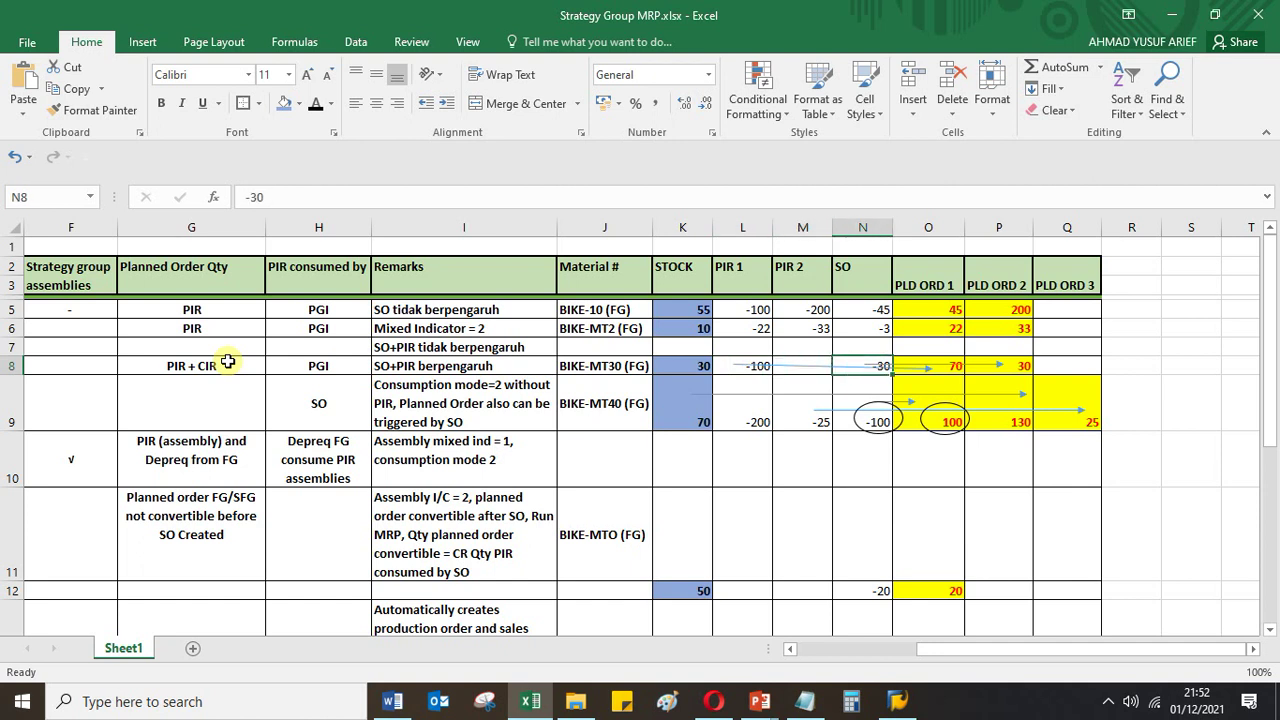
pyautogui.press('Left')
pyautogui.press('Right')
pyautogui.press('Right')
pyautogui.press('Right')
pyautogui.press('Right')
pyautogui.press('Left')
pyautogui.press('Left')
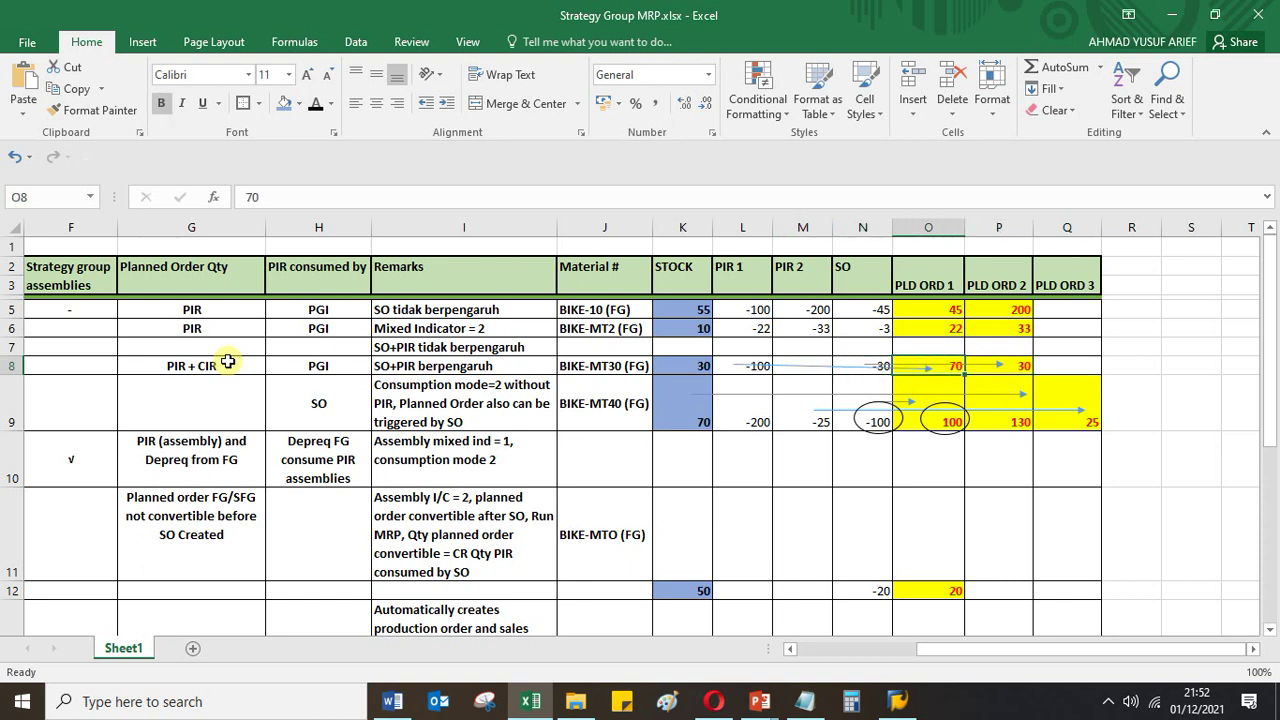
# Compare strategy 30's sales order and first planned order with the sales order cells of the strategy rows above
pyautogui.press('Up')
pyautogui.press('Up')
pyautogui.press('Up')
pyautogui.press('Left')
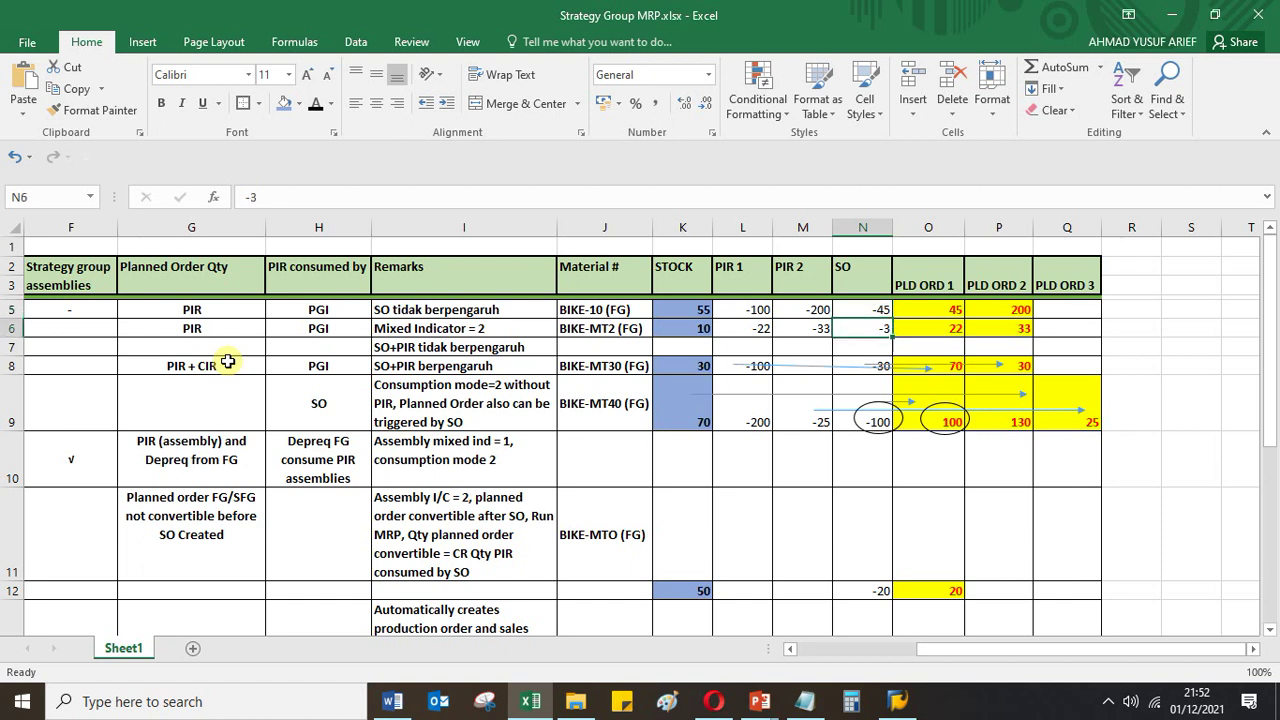
pyautogui.press('Down')
pyautogui.press('Down')
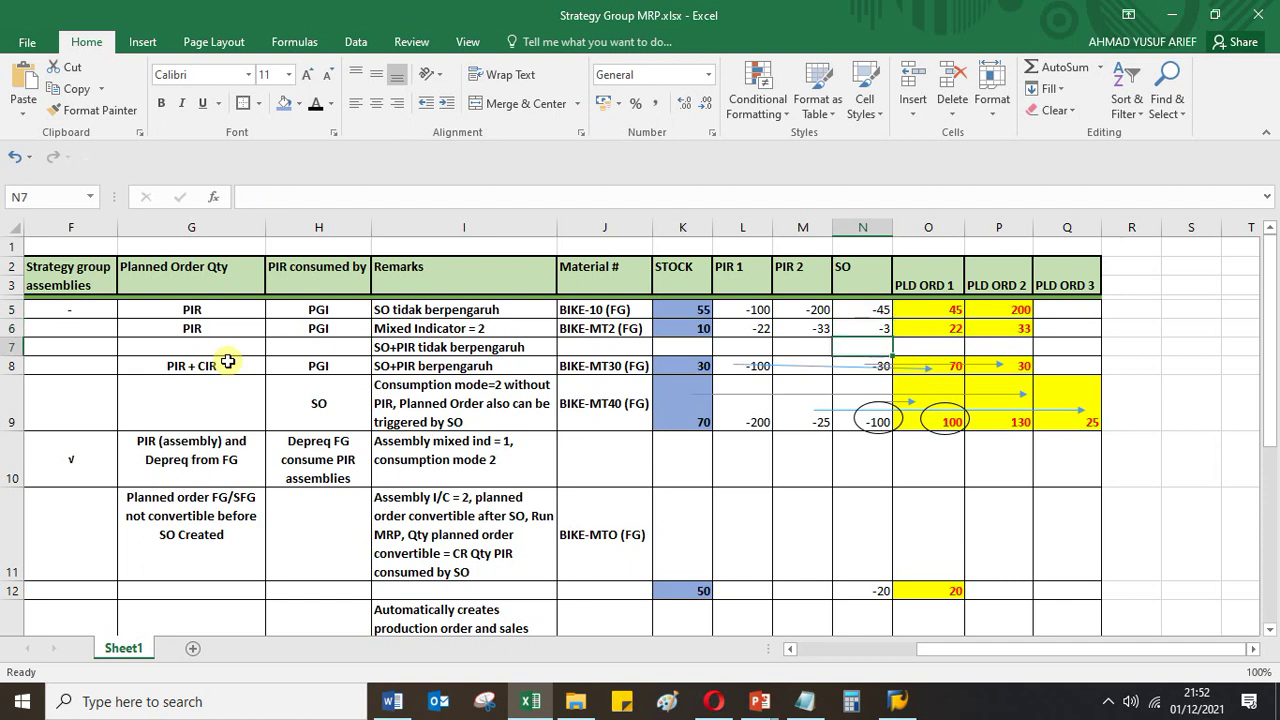
pyautogui.press('Up')
pyautogui.press('Up')
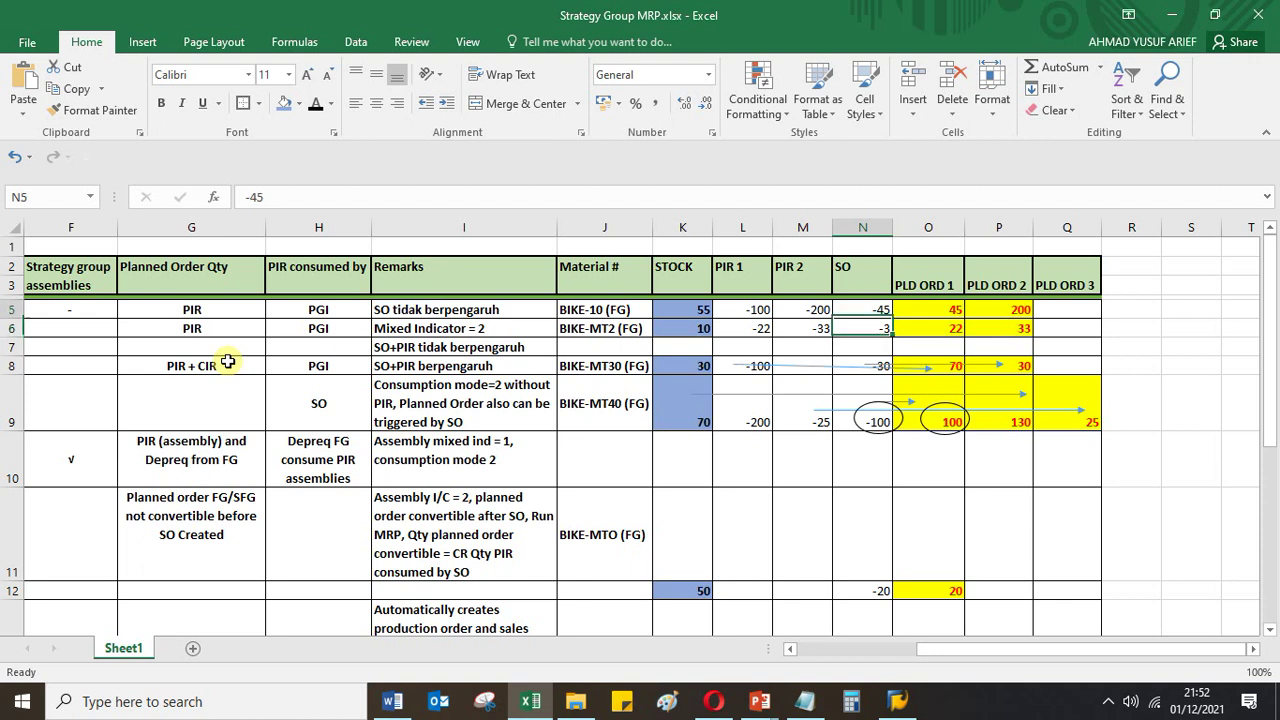
pyautogui.press('Down')
pyautogui.press('Down')
pyautogui.press('Down')
pyautogui.press('Right')
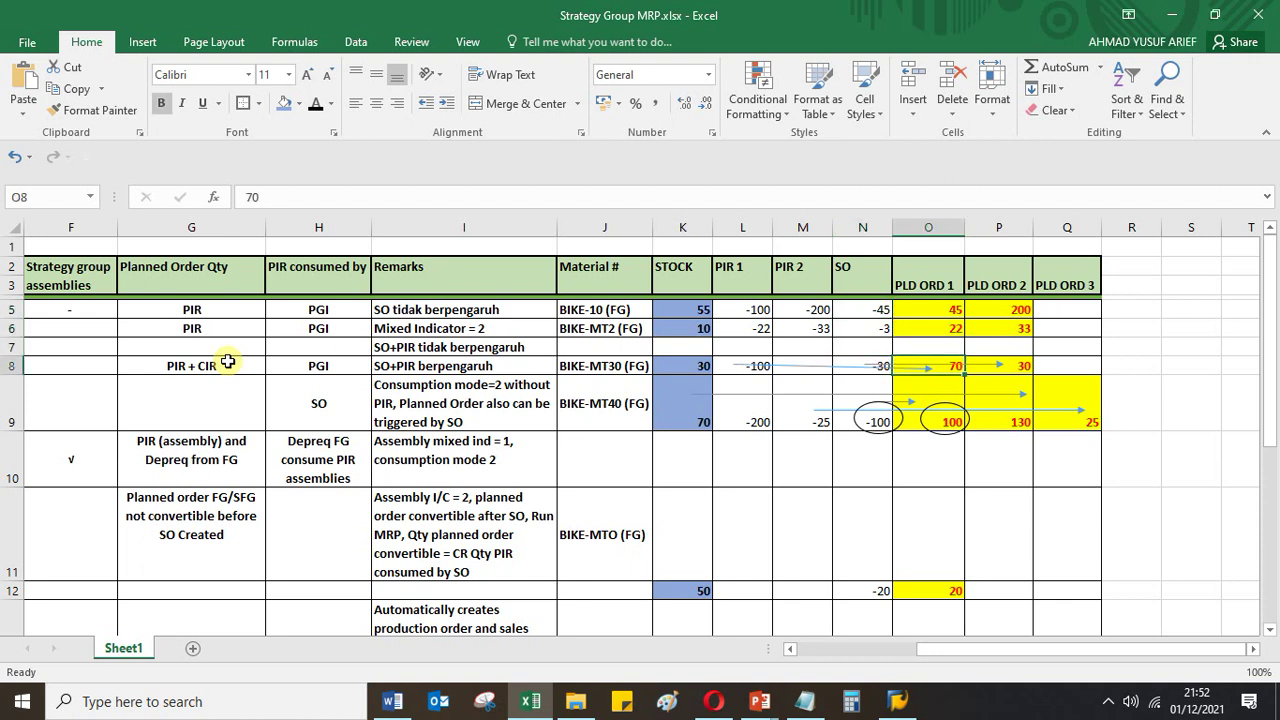
# Examine how strategy 30's sales order relates to its second planned order and how the arrow links PIR 1 to the first
pyautogui.press('Left')
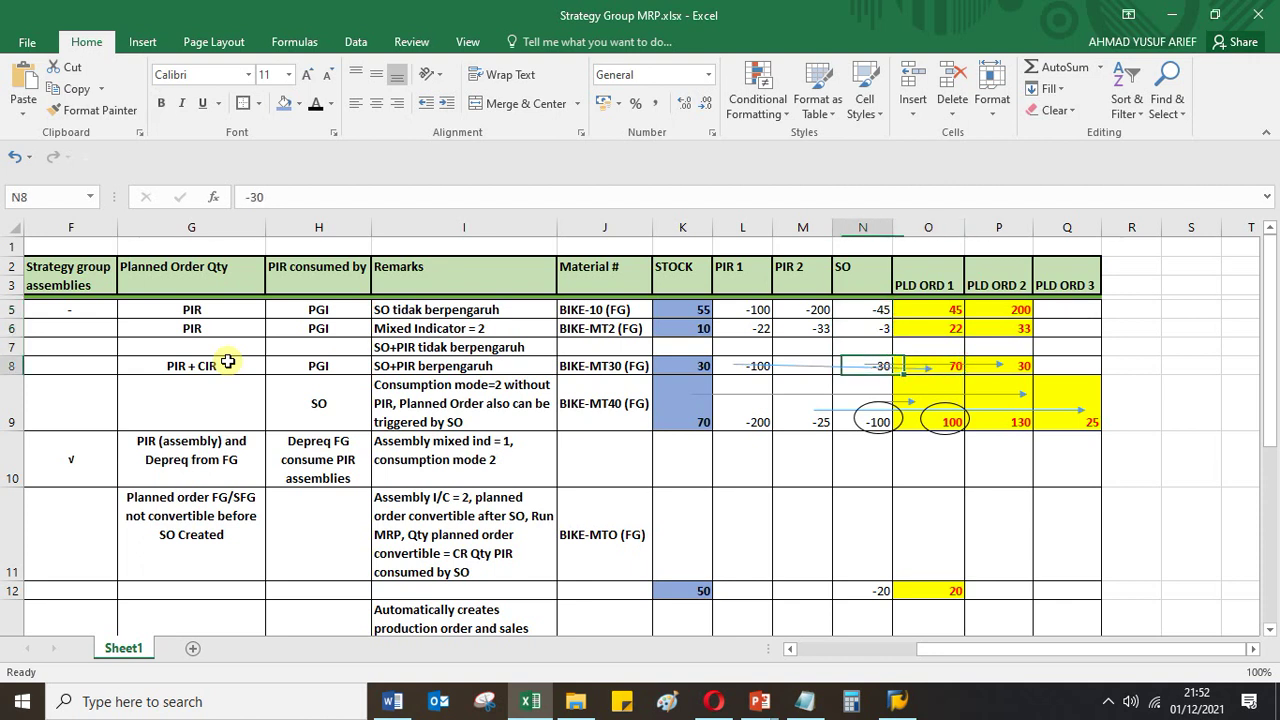
pyautogui.press('Right')
pyautogui.press('Right')
pyautogui.press('Right')
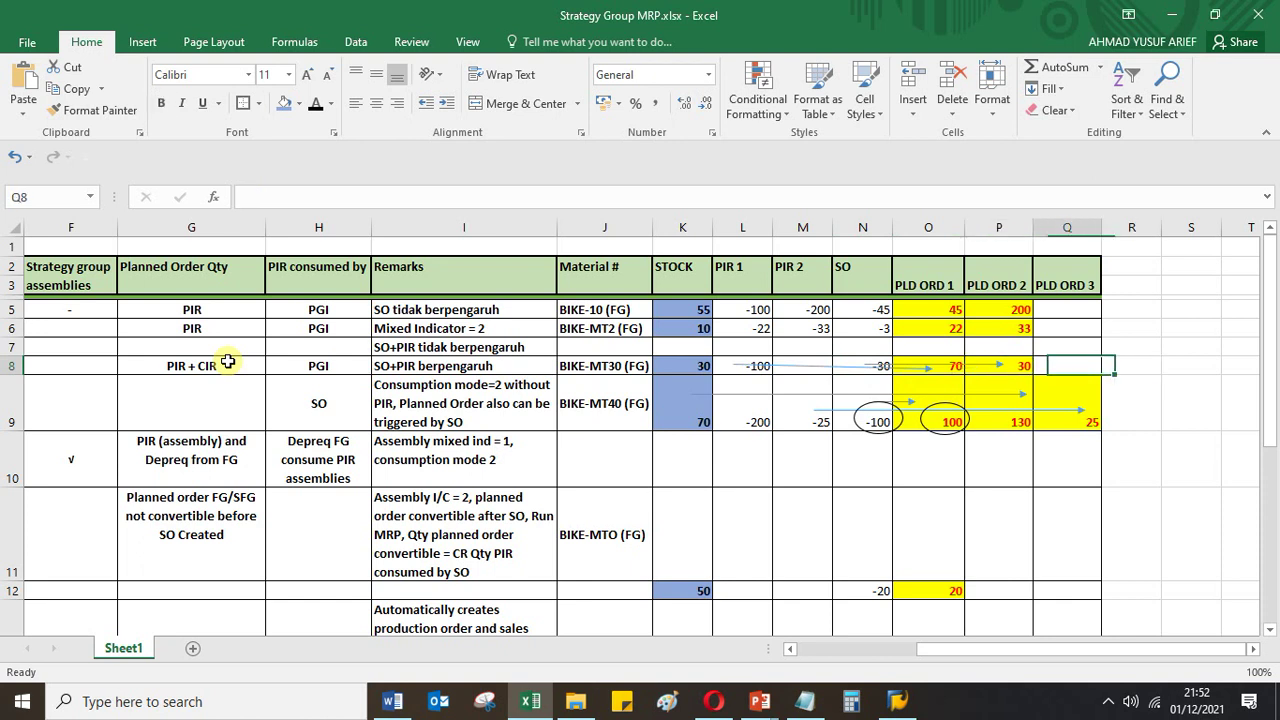
pyautogui.press('Left')
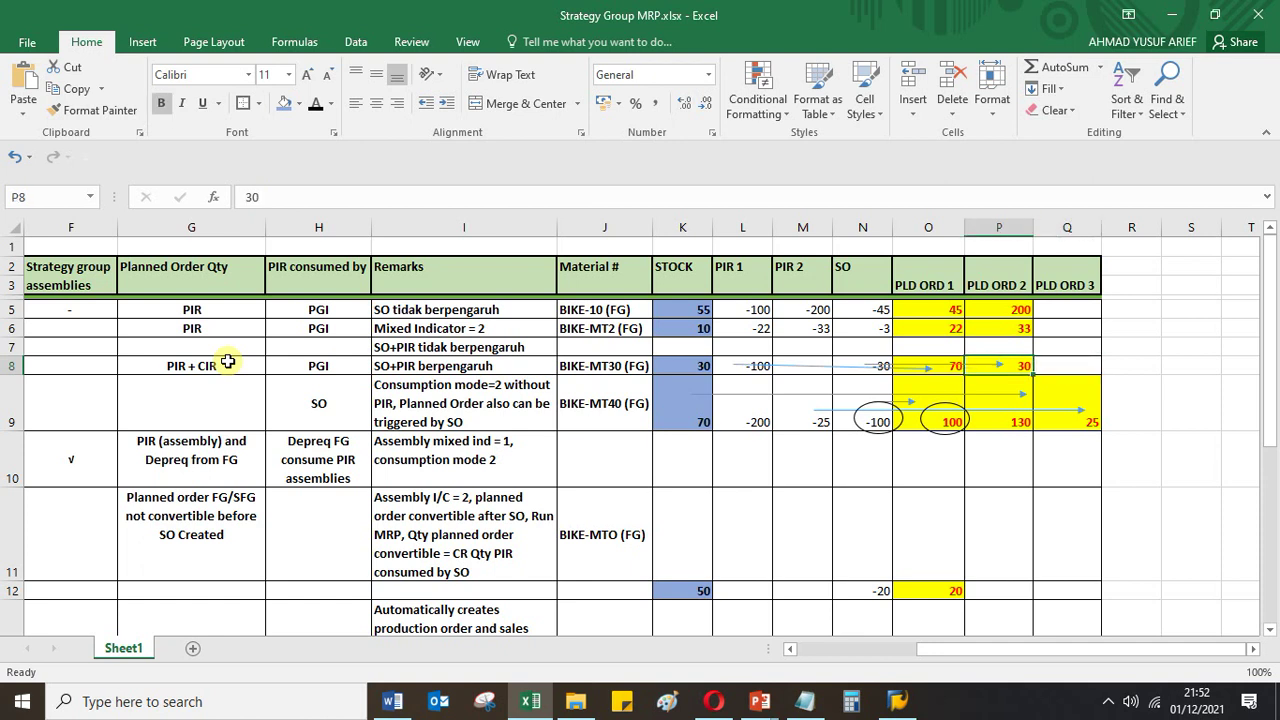
pyautogui.press('Left')
pyautogui.press('Left')
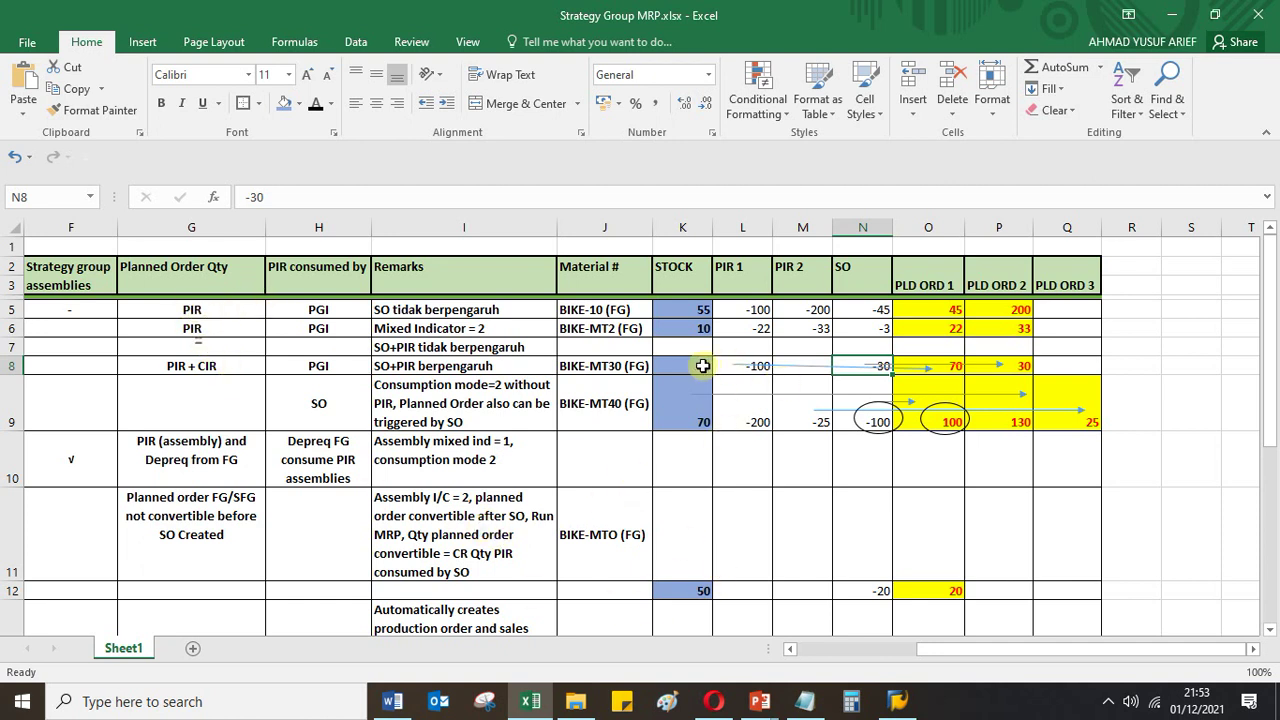
pyautogui.click(780, 367)
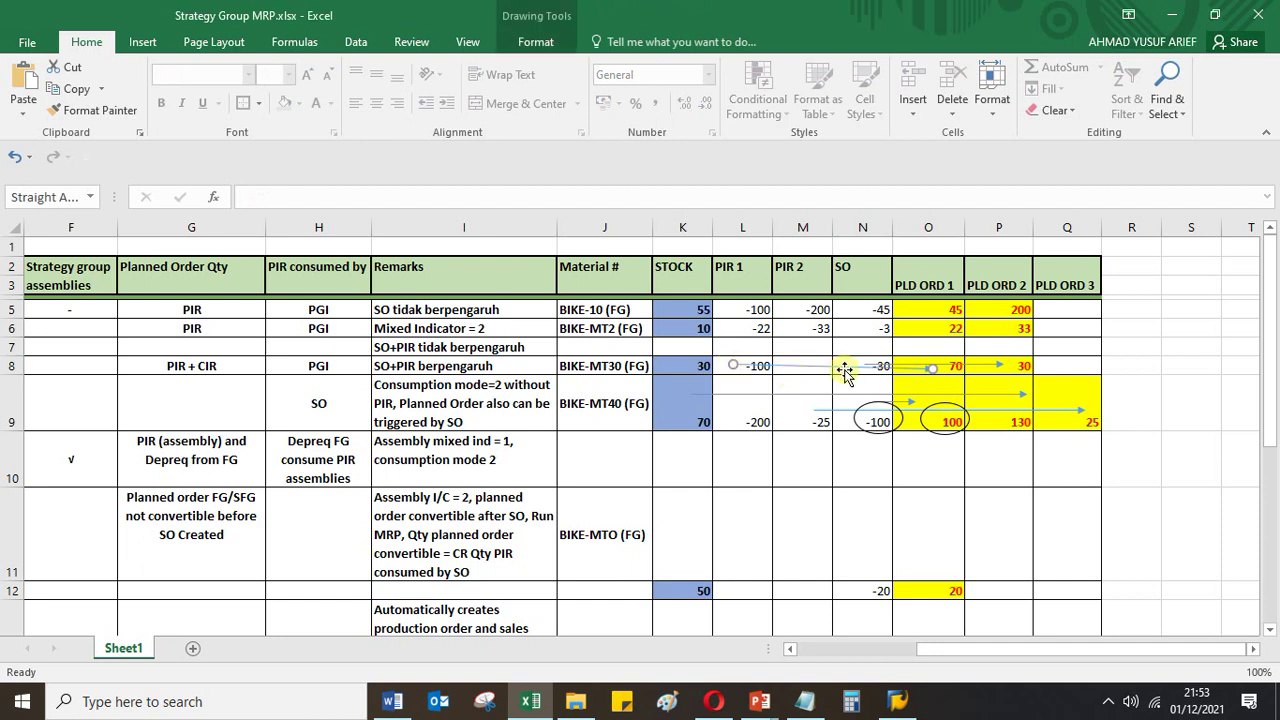
pyautogui.click(1056, 367)
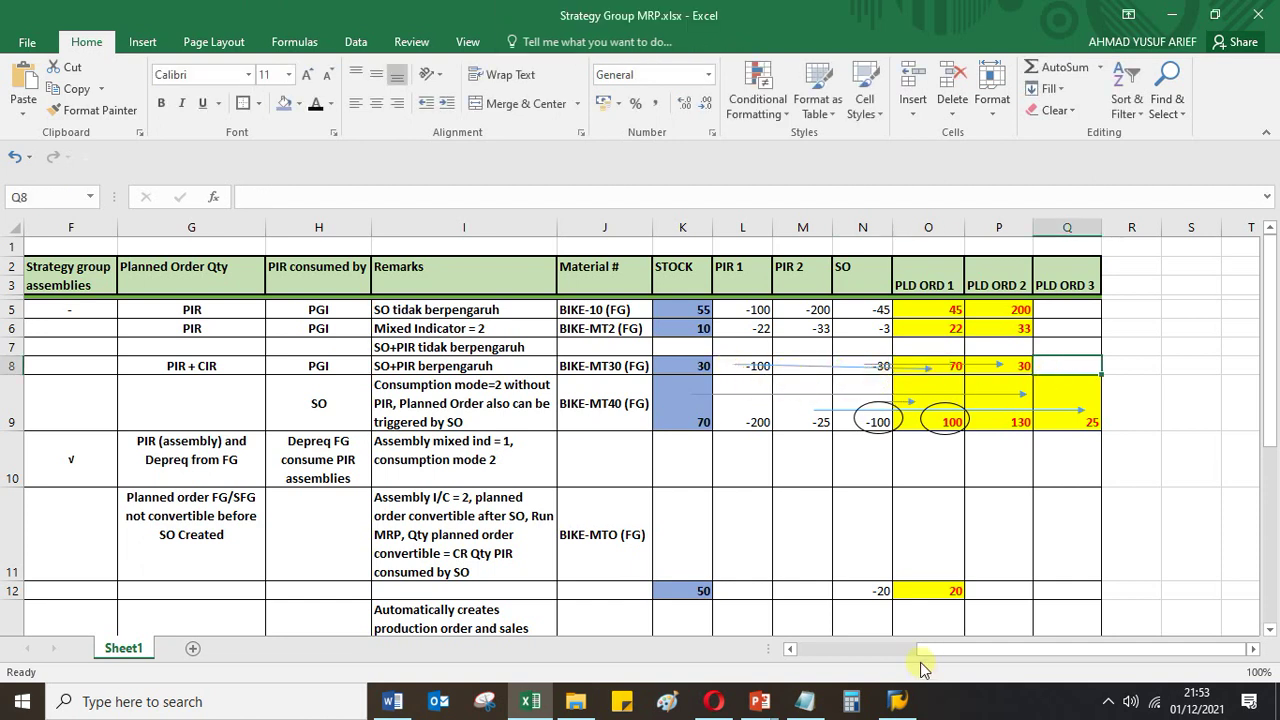
pyautogui.click(1105, 701)
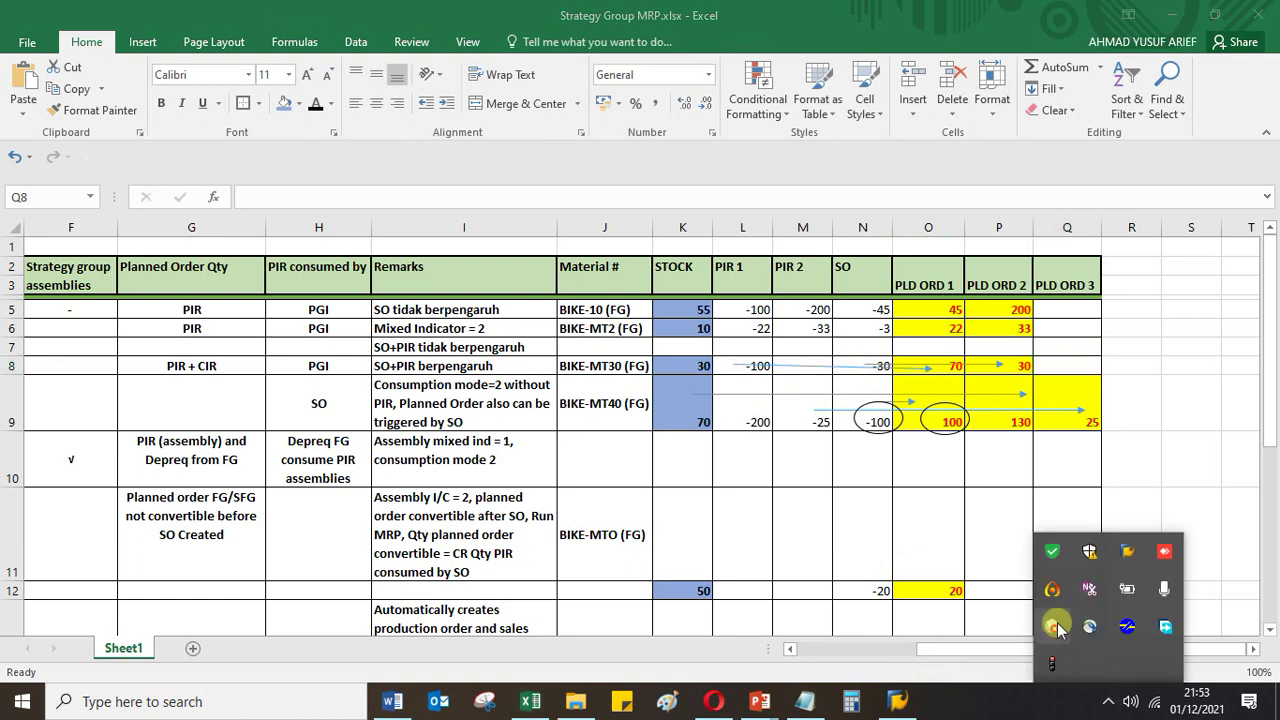
pyautogui.moveTo(1052, 598)
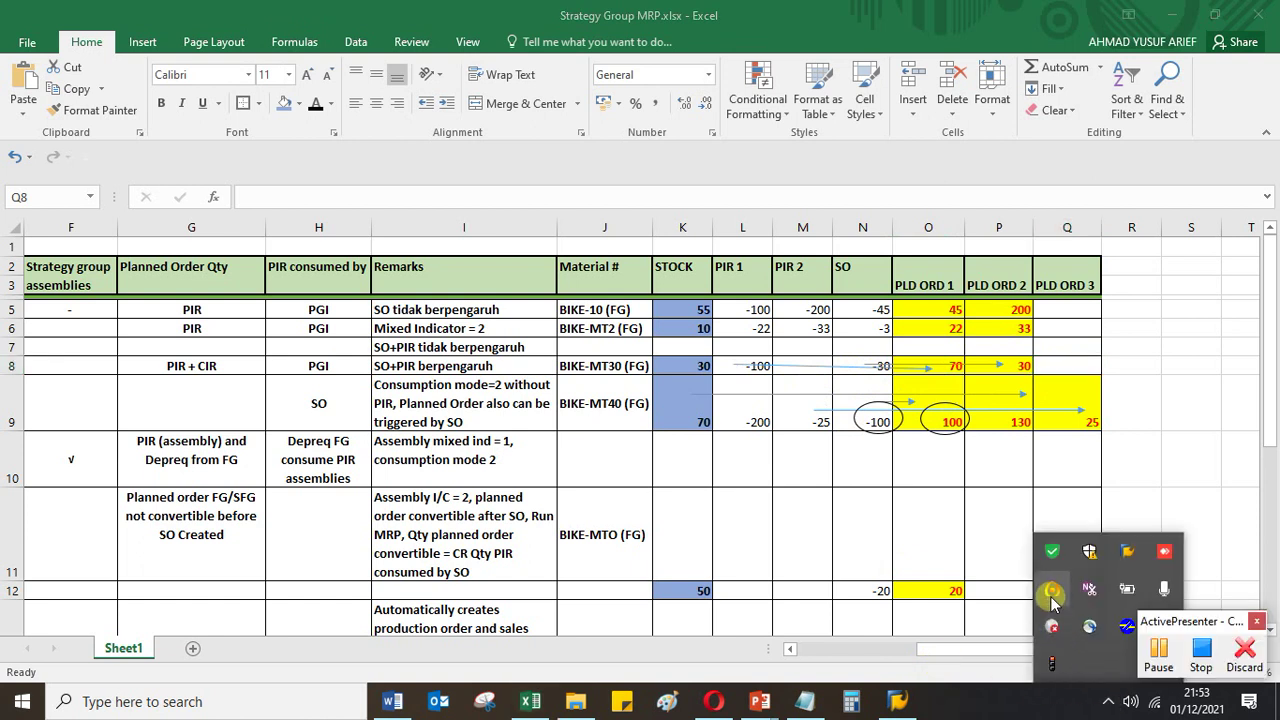
pyautogui.click(1158, 663)
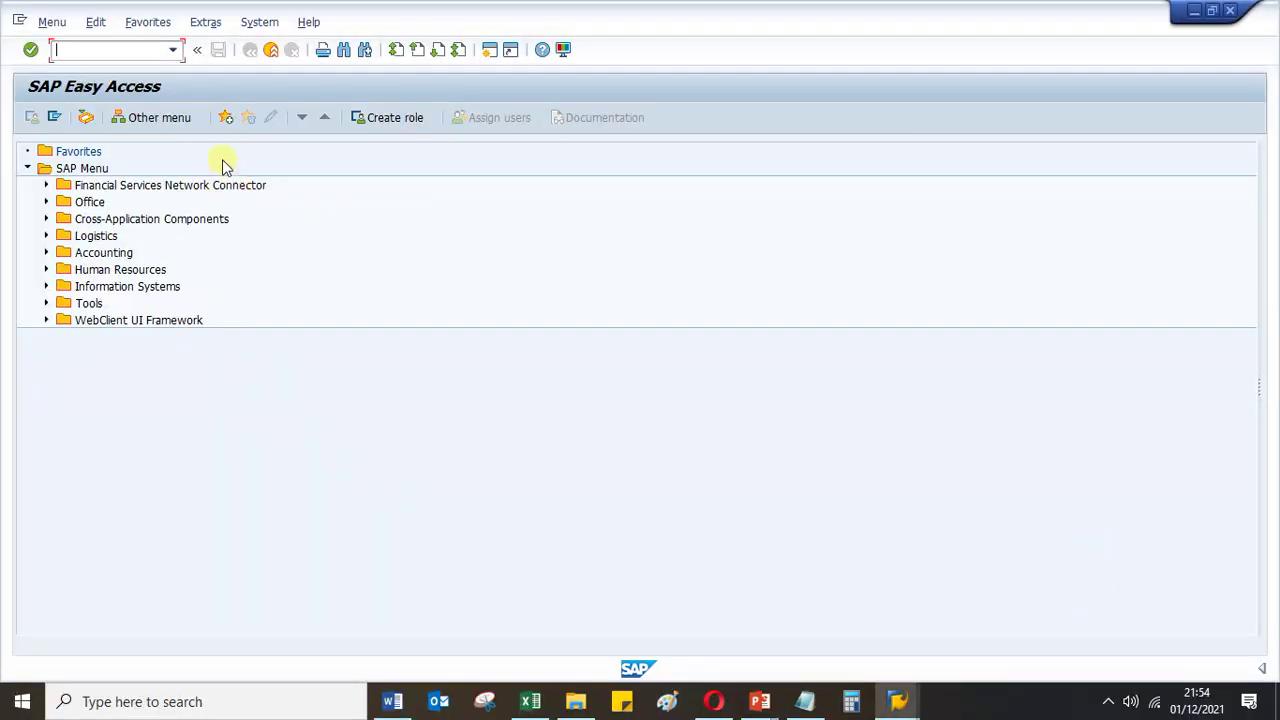
pyautogui.write('BIKE-MT30 (FG)')
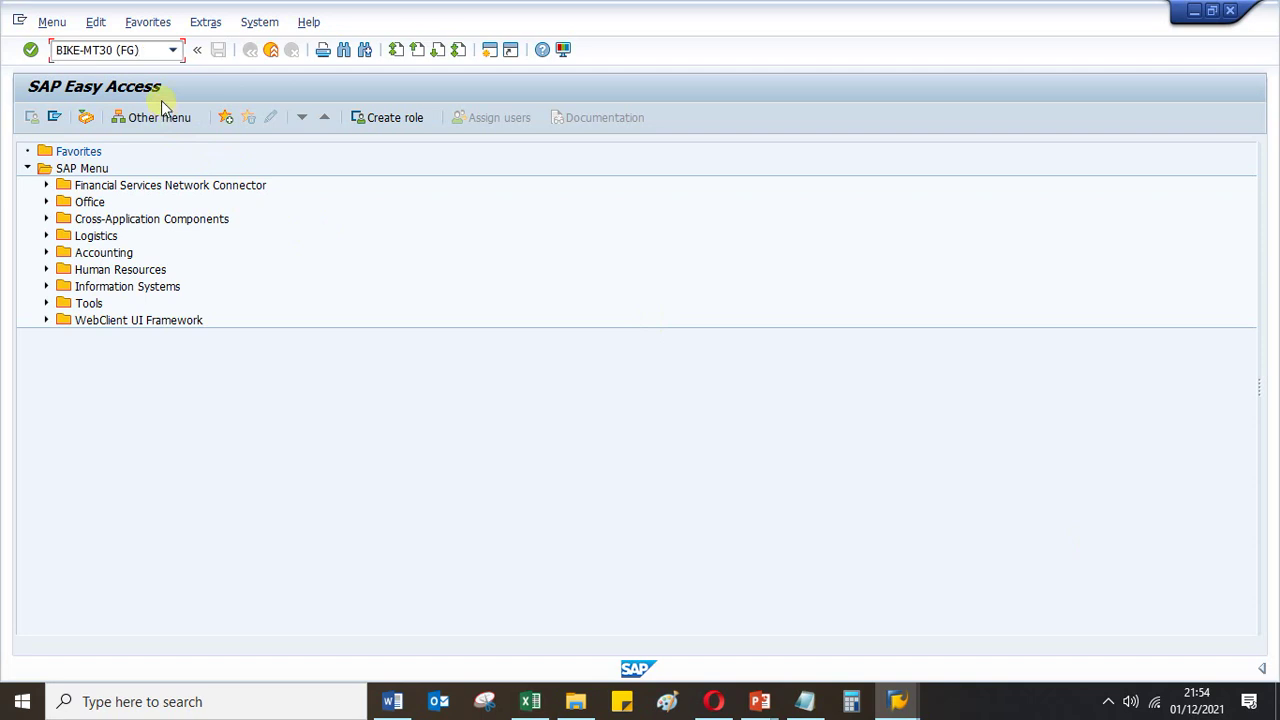
pyautogui.press('BackSpace')
pyautogui.press('BackSpace')
pyautogui.press('BackSpace')
pyautogui.press('Return')
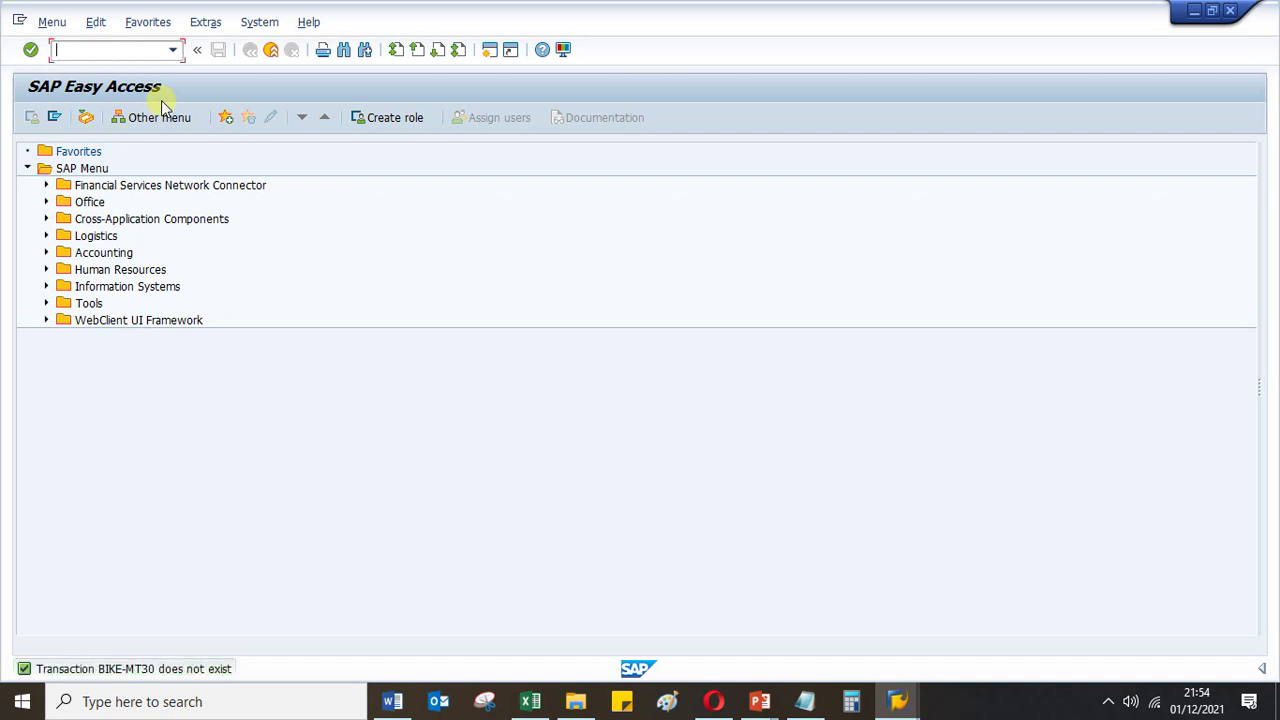
# Start transaction MM03 in SAP and bring up the view selection for material BIKE-MT30
pyautogui.write('mm03')
pyautogui.press('Return')
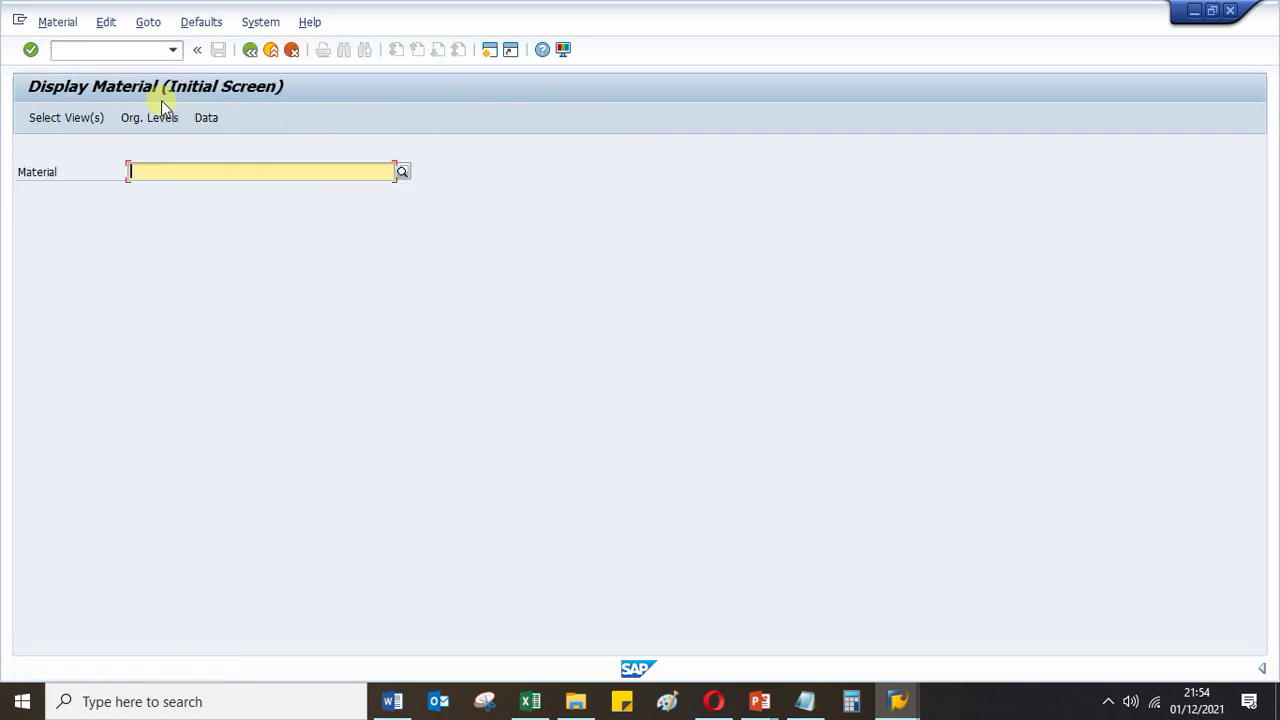
pyautogui.press('BackSpace')
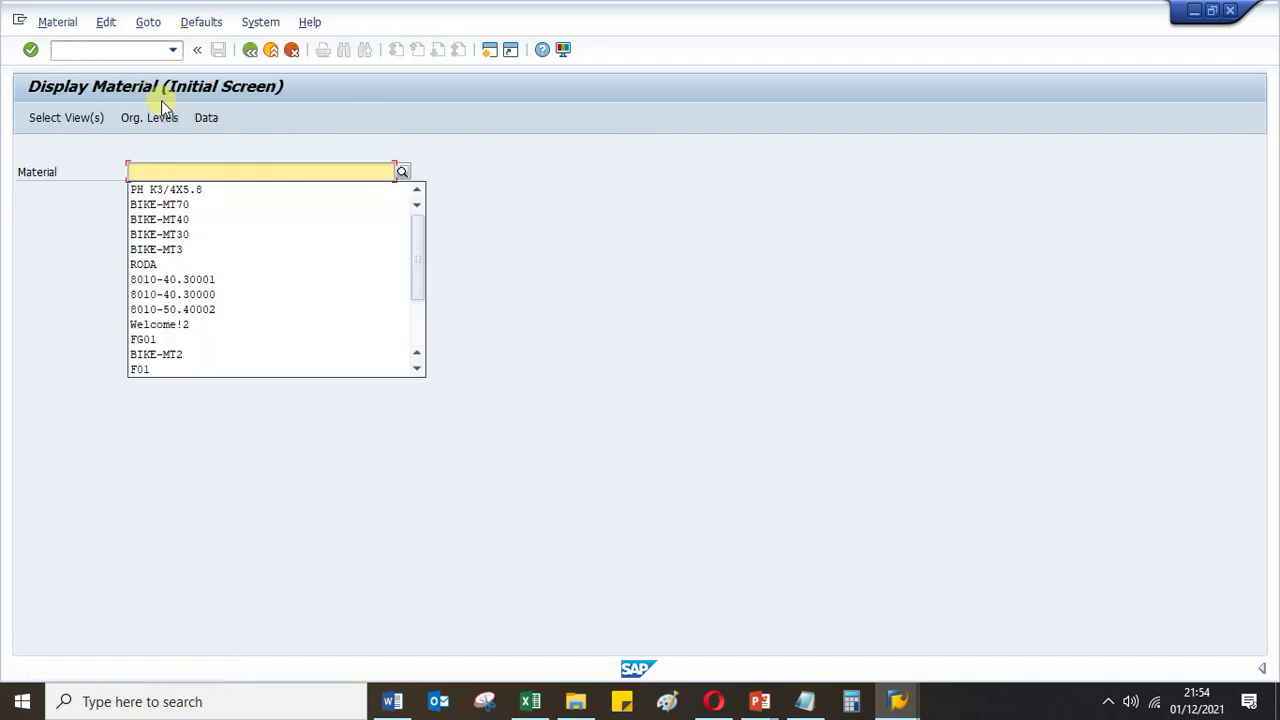
pyautogui.press('Escape')
pyautogui.write('BIKE-MT30 (FG)')
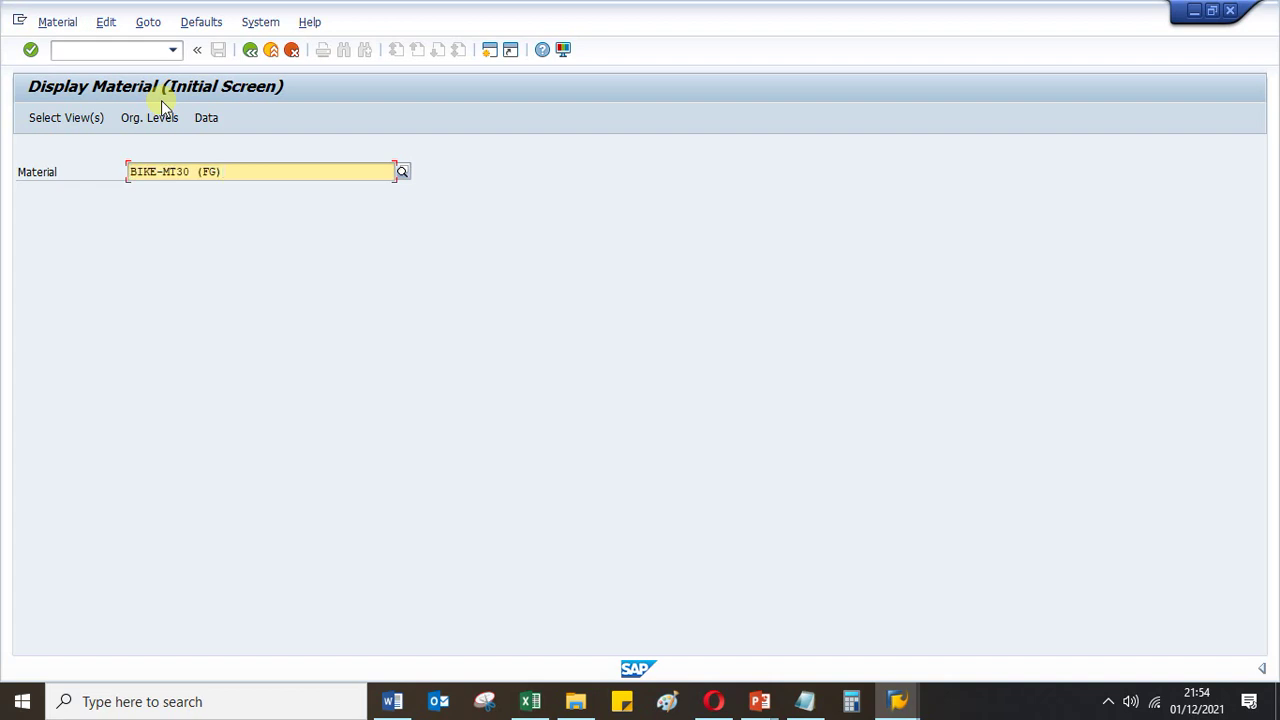
pyautogui.press('BackSpace')
pyautogui.press('BackSpace')
pyautogui.press('BackSpace')
pyautogui.press('BackSpace')
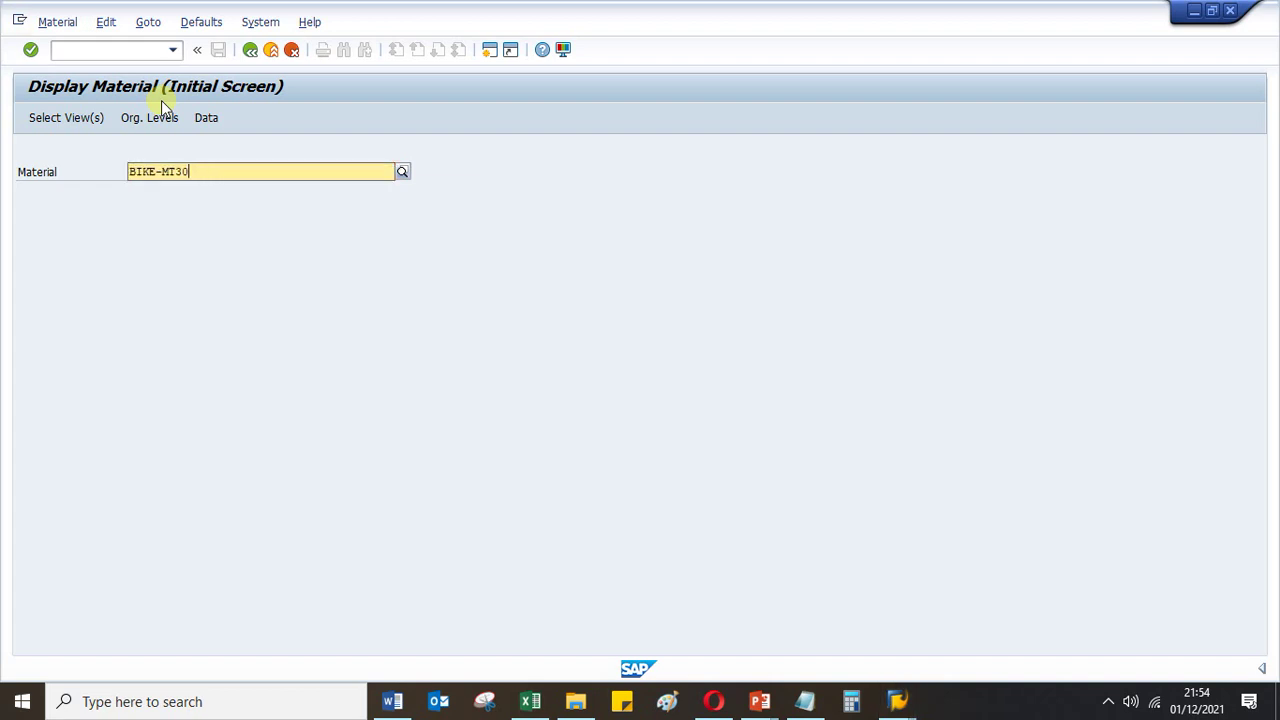
pyautogui.press('Down')
pyautogui.press('Return')
pyautogui.hotkey('ctrl', 'c')
pyautogui.press('Return')
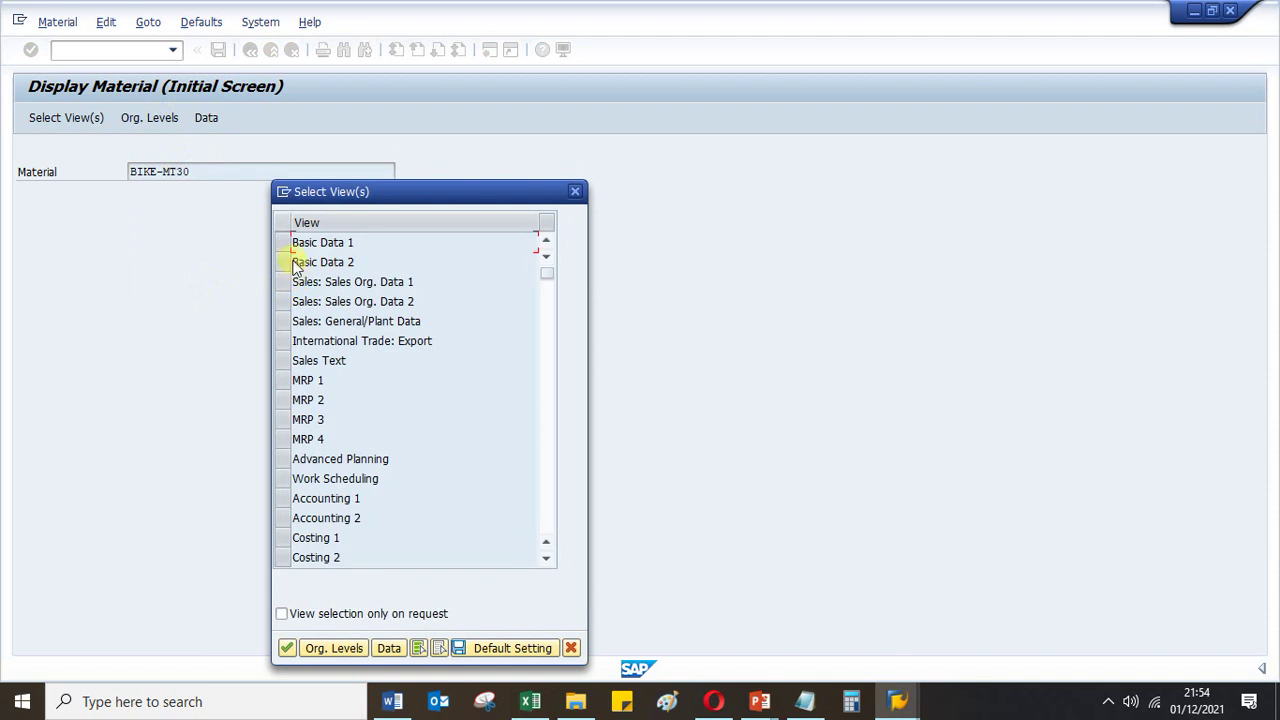
# Display the material with the Basic Data 1, Sales Org. Data 1, MRP 1 to 4, Accounting 1 and 2, and Costing 1 and 2 views
pyautogui.click(283, 380)
pyautogui.click(282, 283)
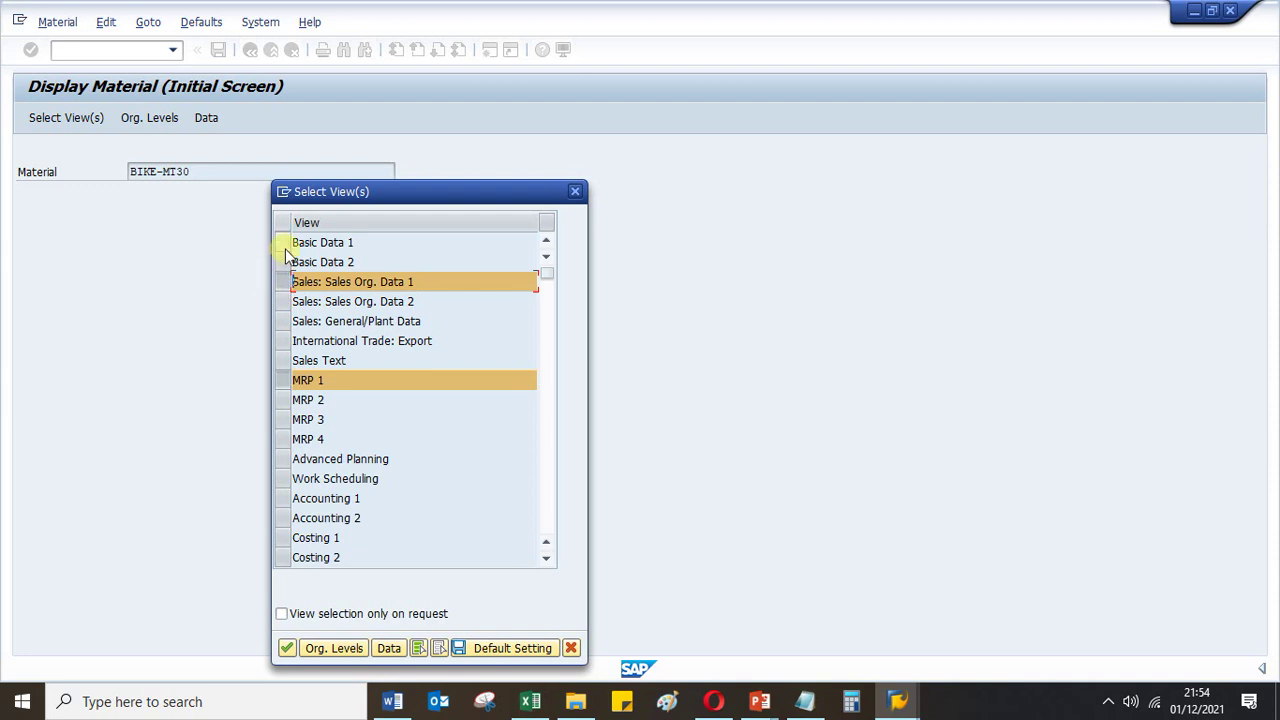
pyautogui.click(285, 245)
pyautogui.click(285, 401)
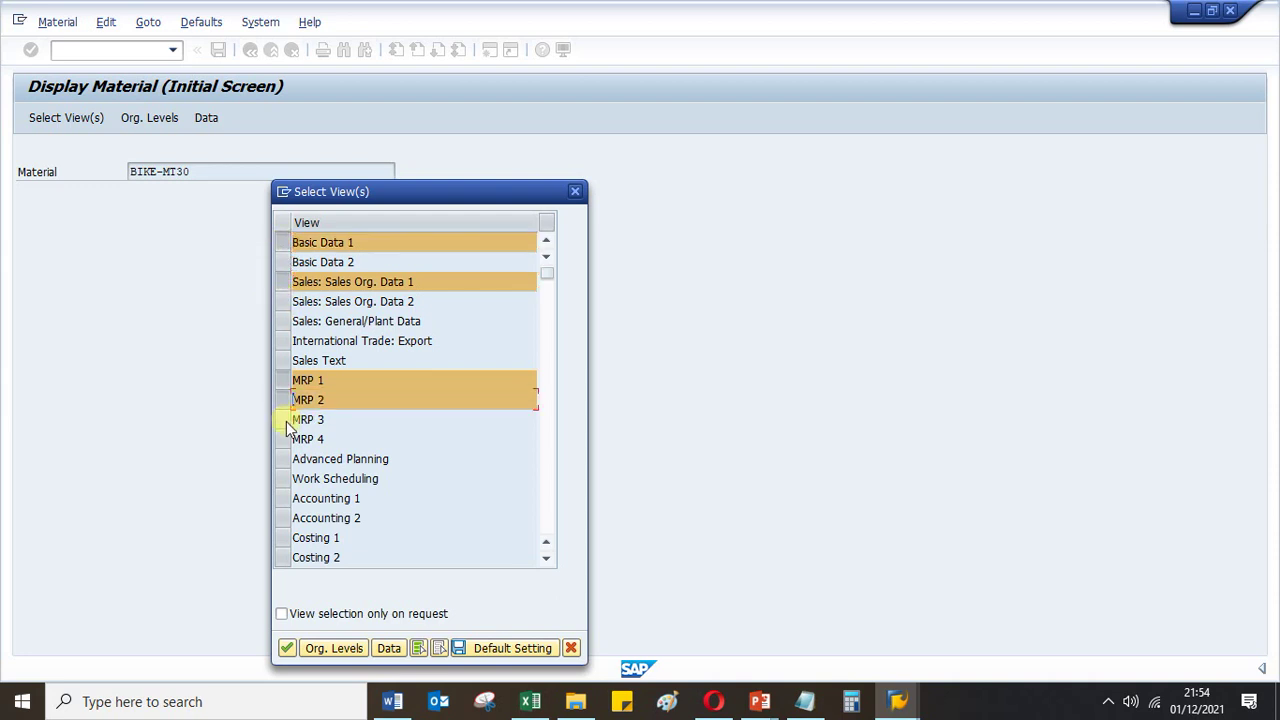
pyautogui.click(285, 420)
pyautogui.click(285, 440)
pyautogui.click(284, 499)
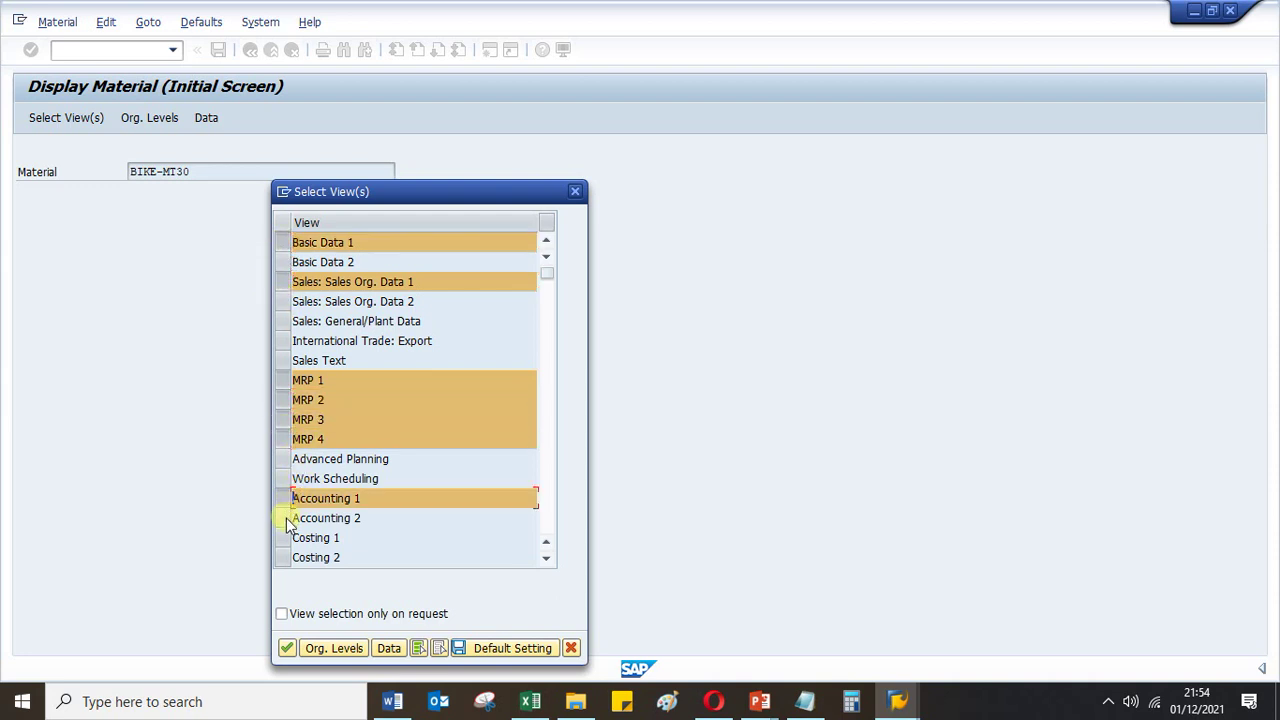
pyautogui.click(284, 518)
pyautogui.click(284, 538)
pyautogui.click(284, 557)
pyautogui.click(288, 647)
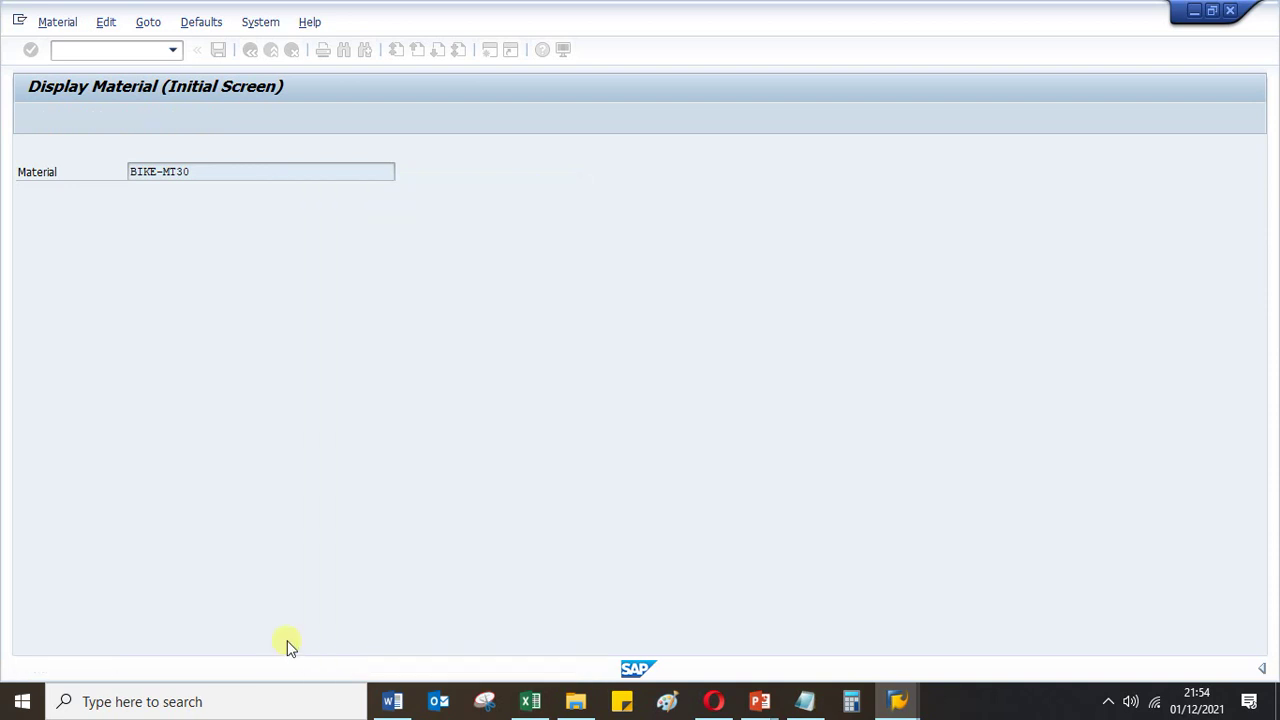
pyautogui.press('Return')
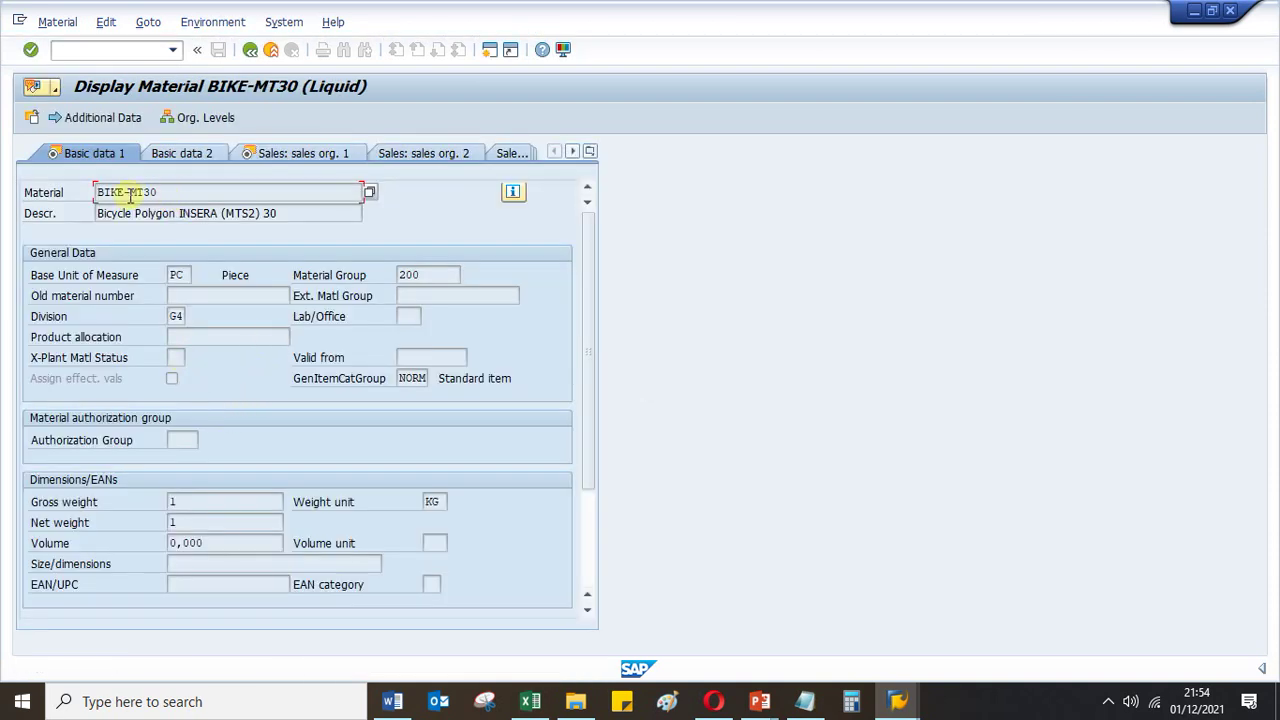
# Review BIKE-MT30's sales organization 1, MRP 1 to MRP 4 and work scheduling views, including its strategy group setting
pyautogui.click(313, 155)
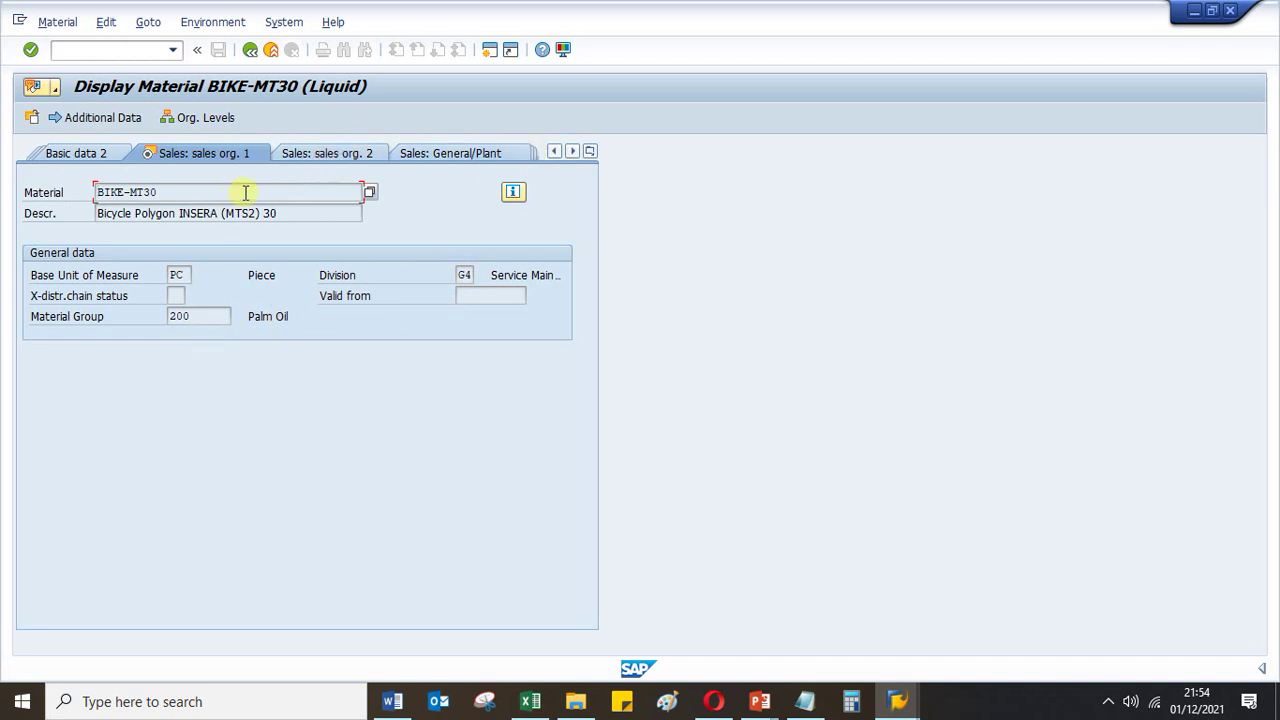
pyautogui.click(590, 152)
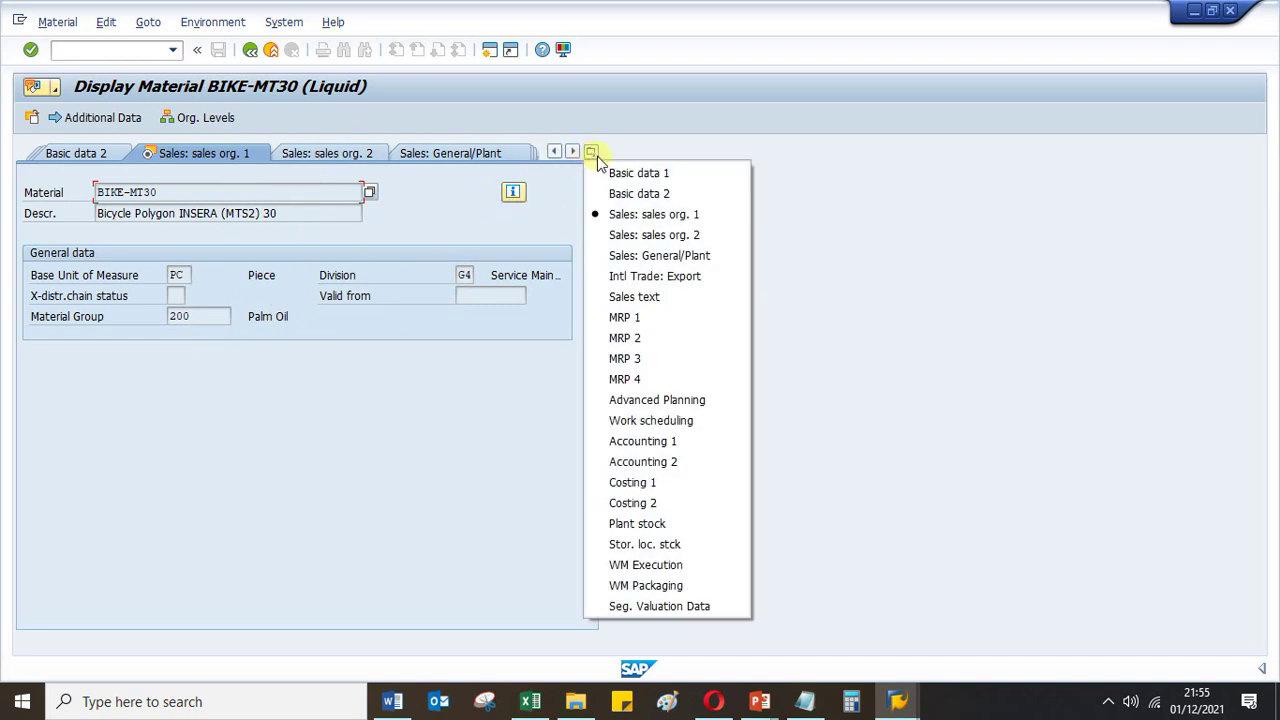
pyautogui.click(648, 317)
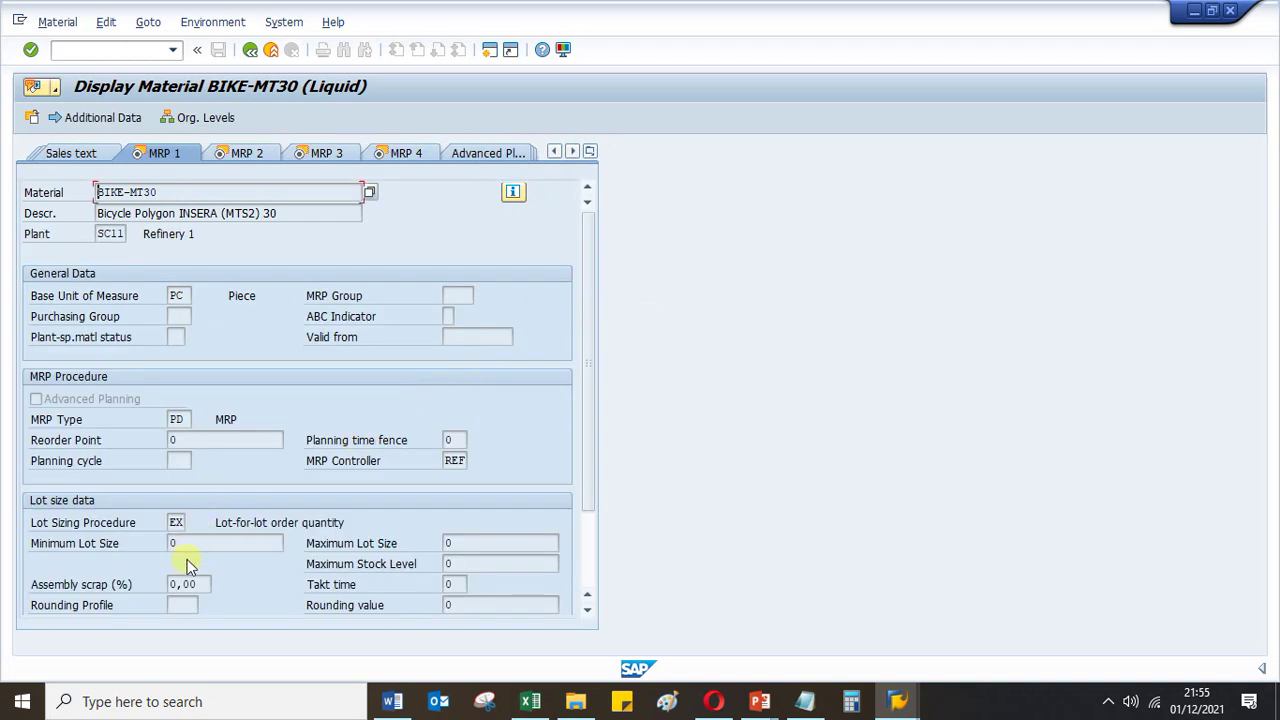
pyautogui.click(248, 155)
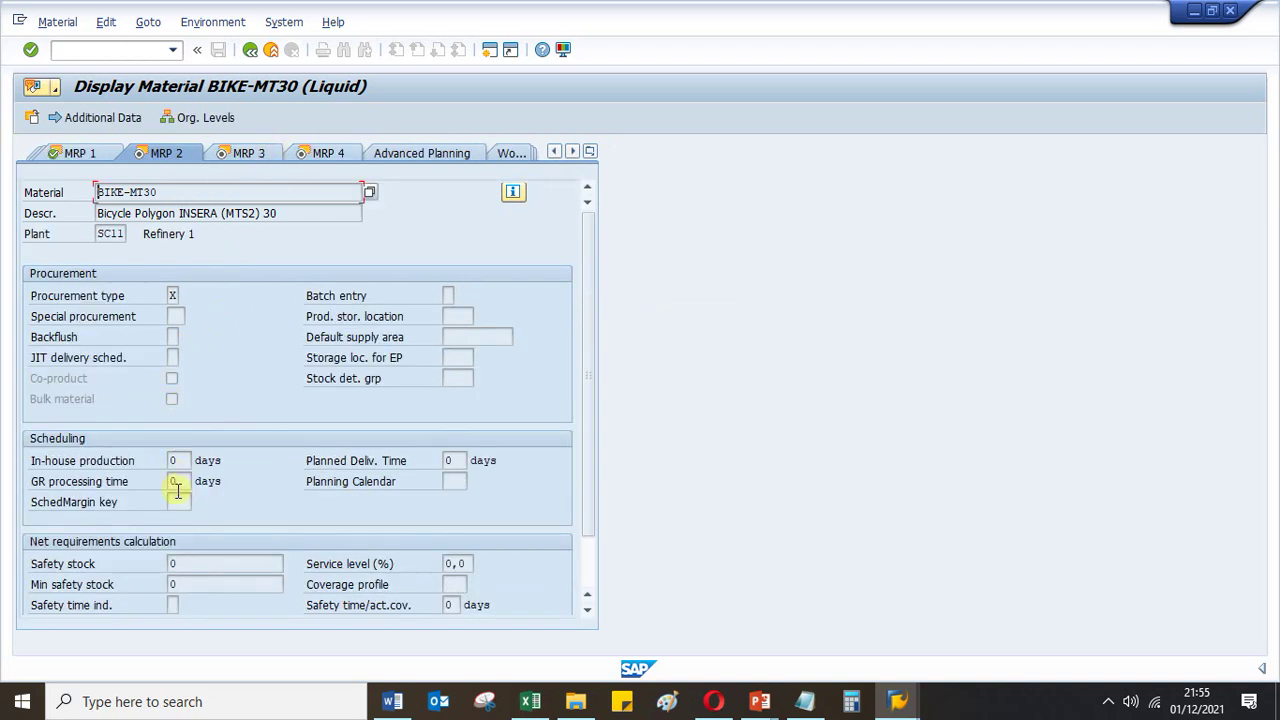
pyautogui.click(250, 156)
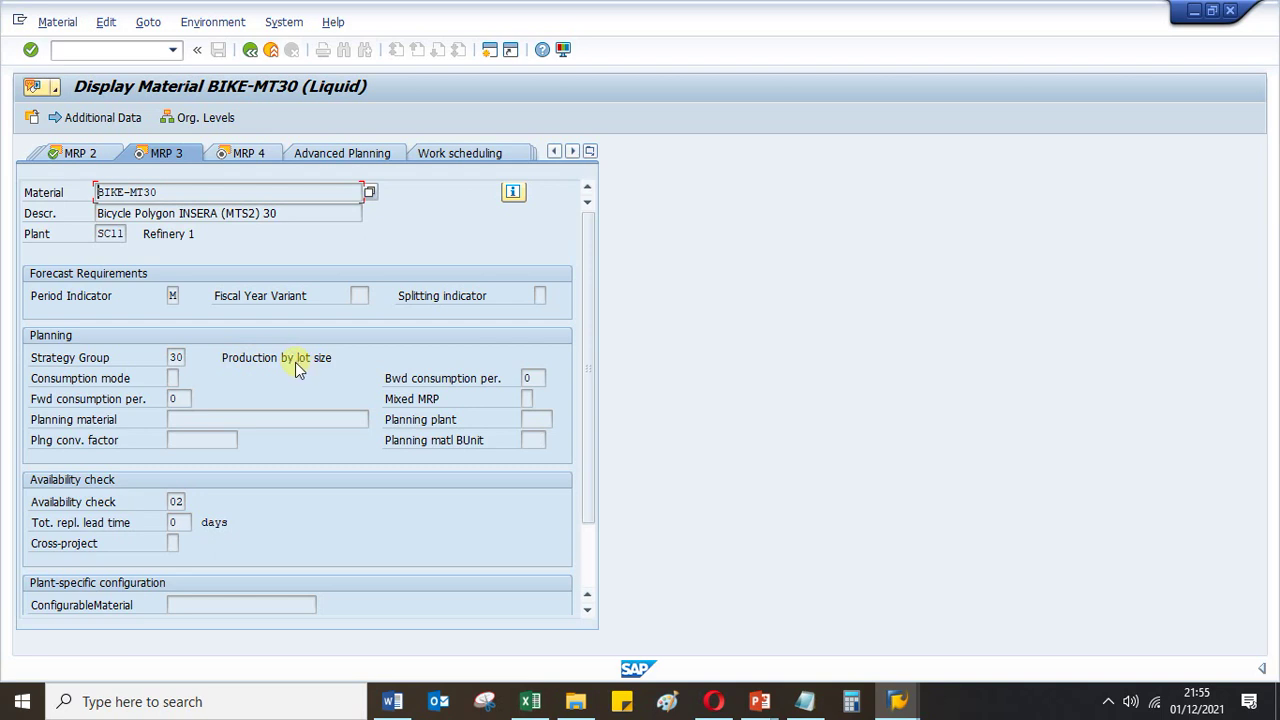
pyautogui.click(251, 152)
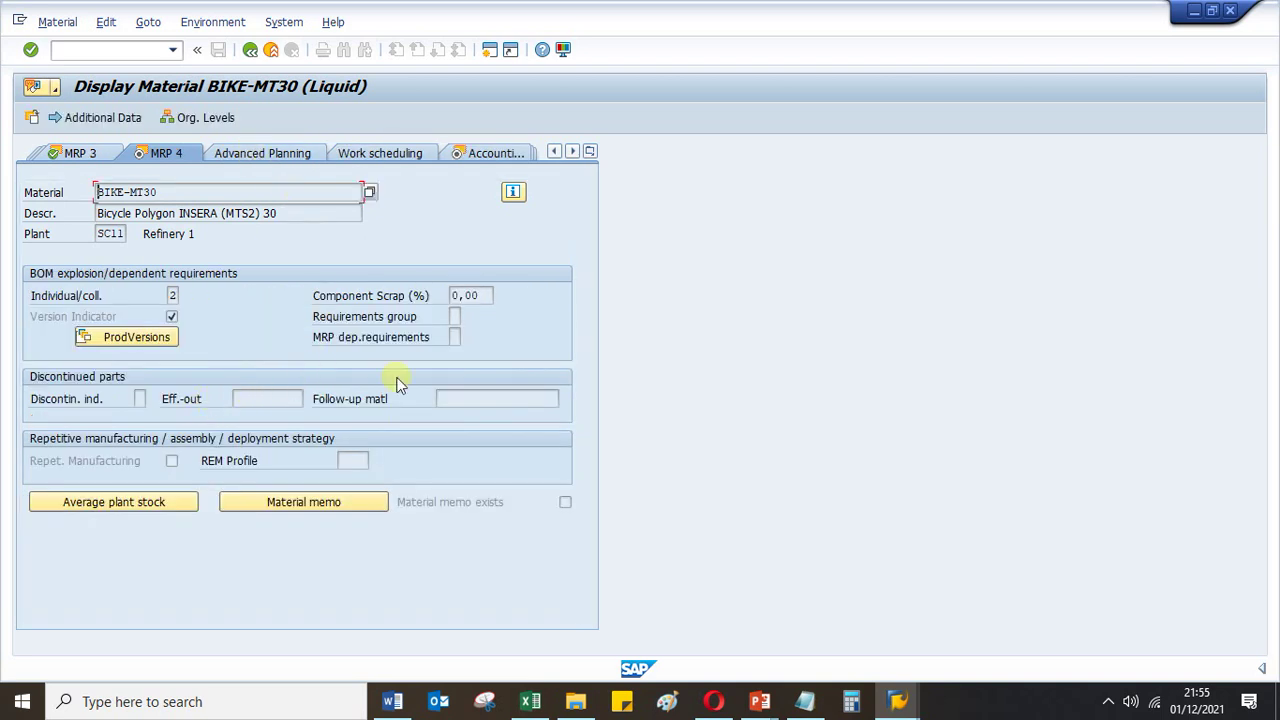
pyautogui.click(408, 156)
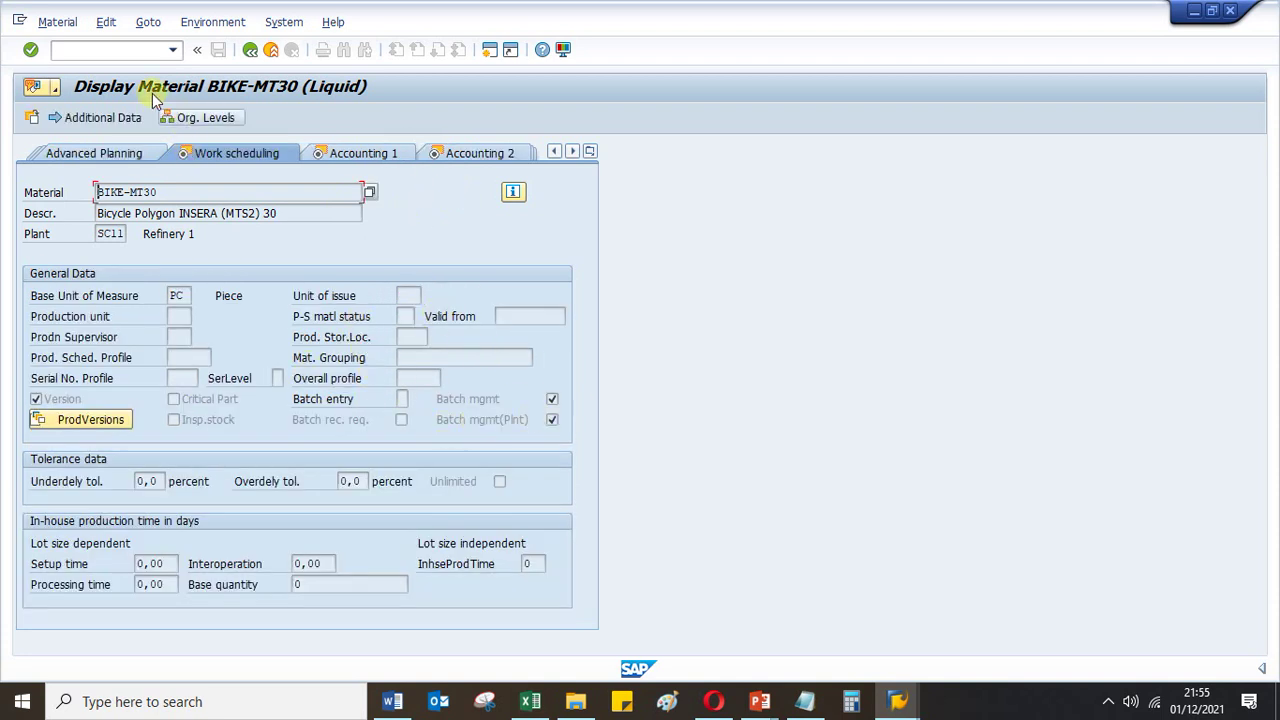
# Open the Create Material transaction and enter BIKE-MT30 as both the material and the copy-from material
pyautogui.click(110, 48)
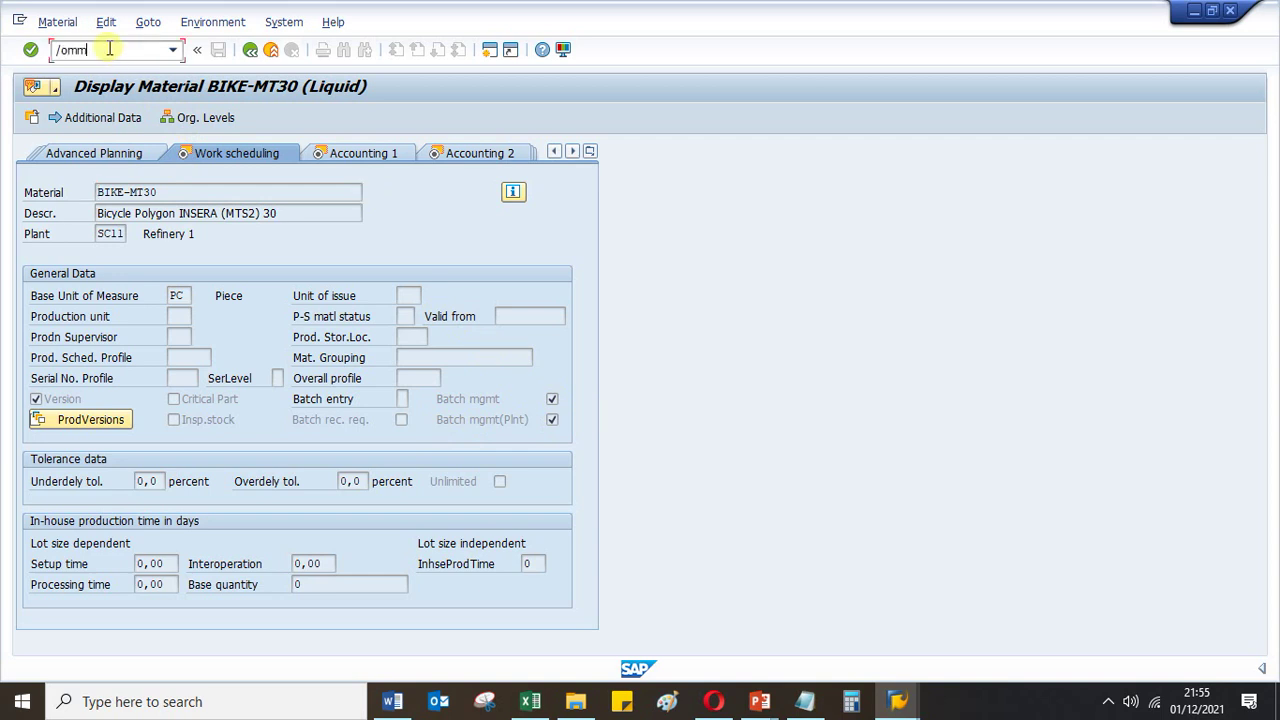
pyautogui.press('Return')
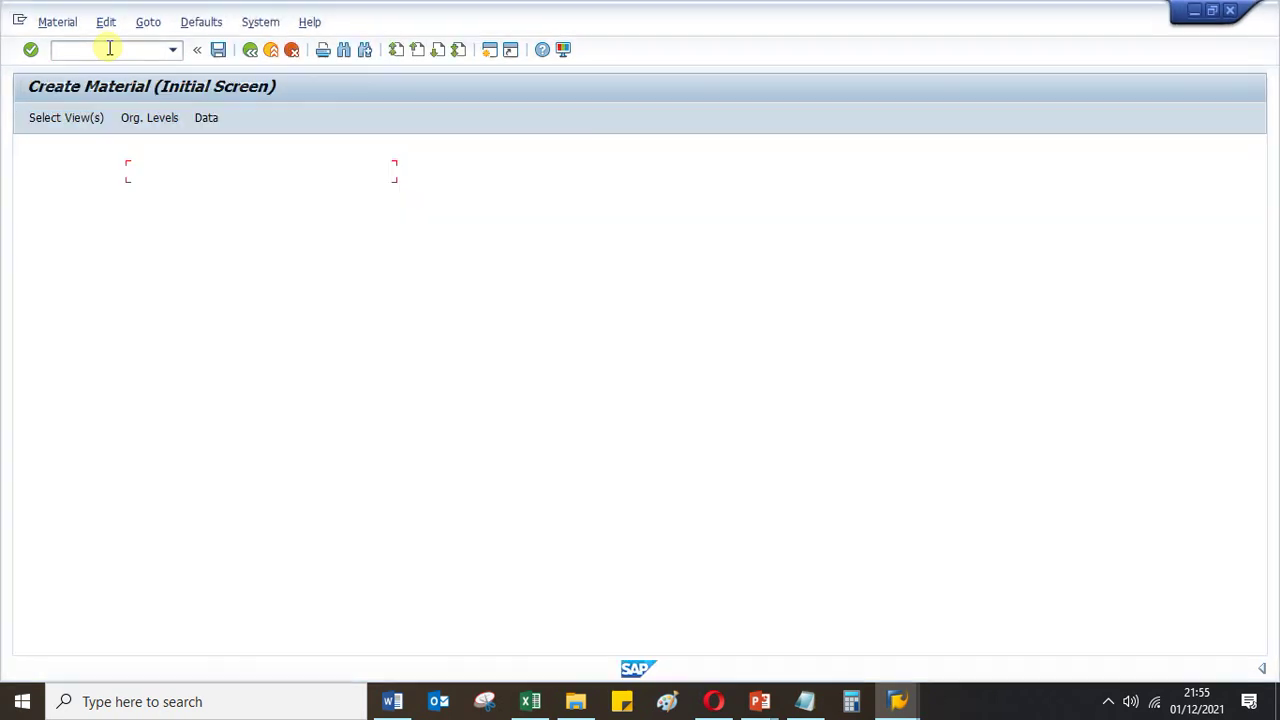
pyautogui.hotkey('ctrl', 'v')
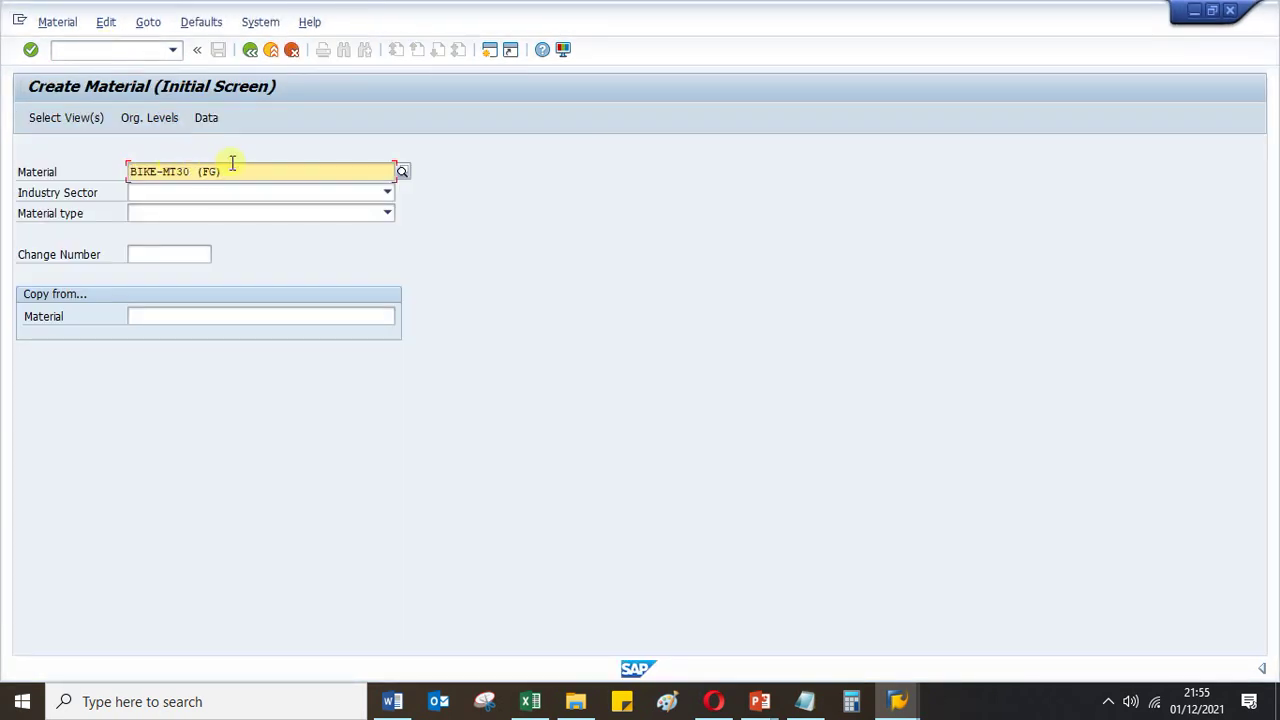
pyautogui.press('BackSpace')
pyautogui.press('BackSpace')
pyautogui.press('BackSpace')
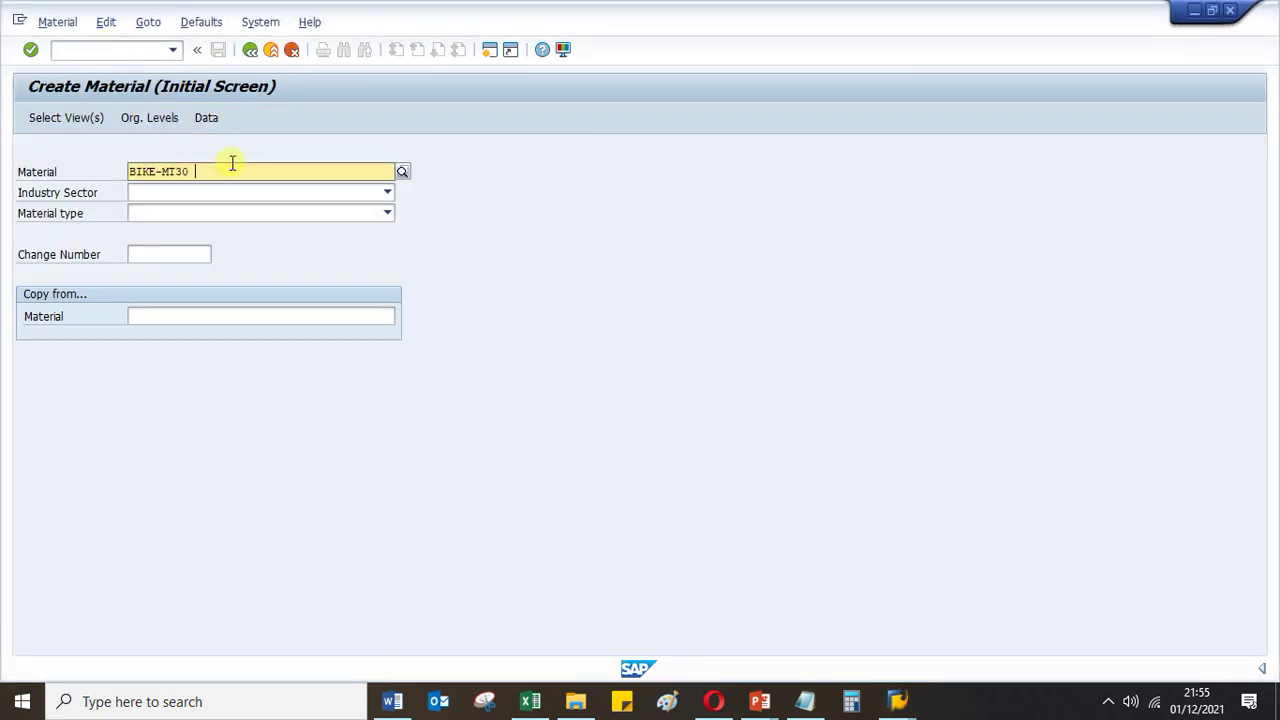
pyautogui.press('BackSpace')
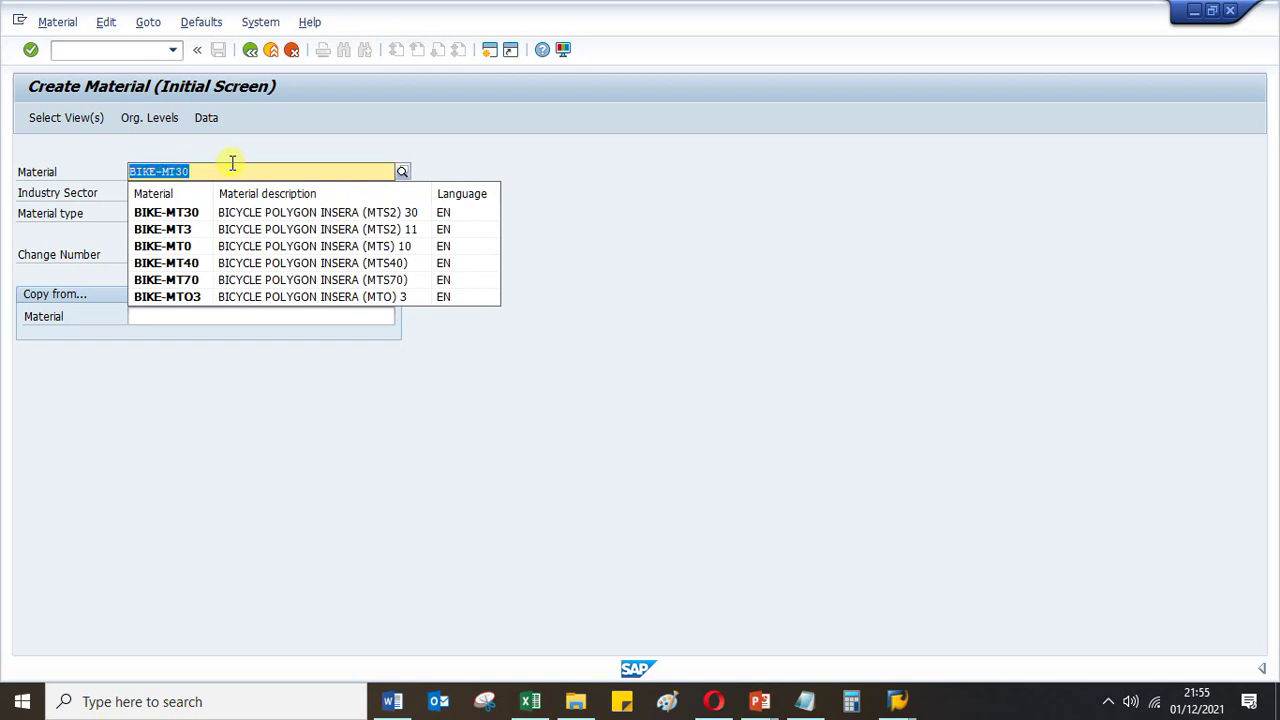
pyautogui.click(232, 163)
pyautogui.click(159, 315)
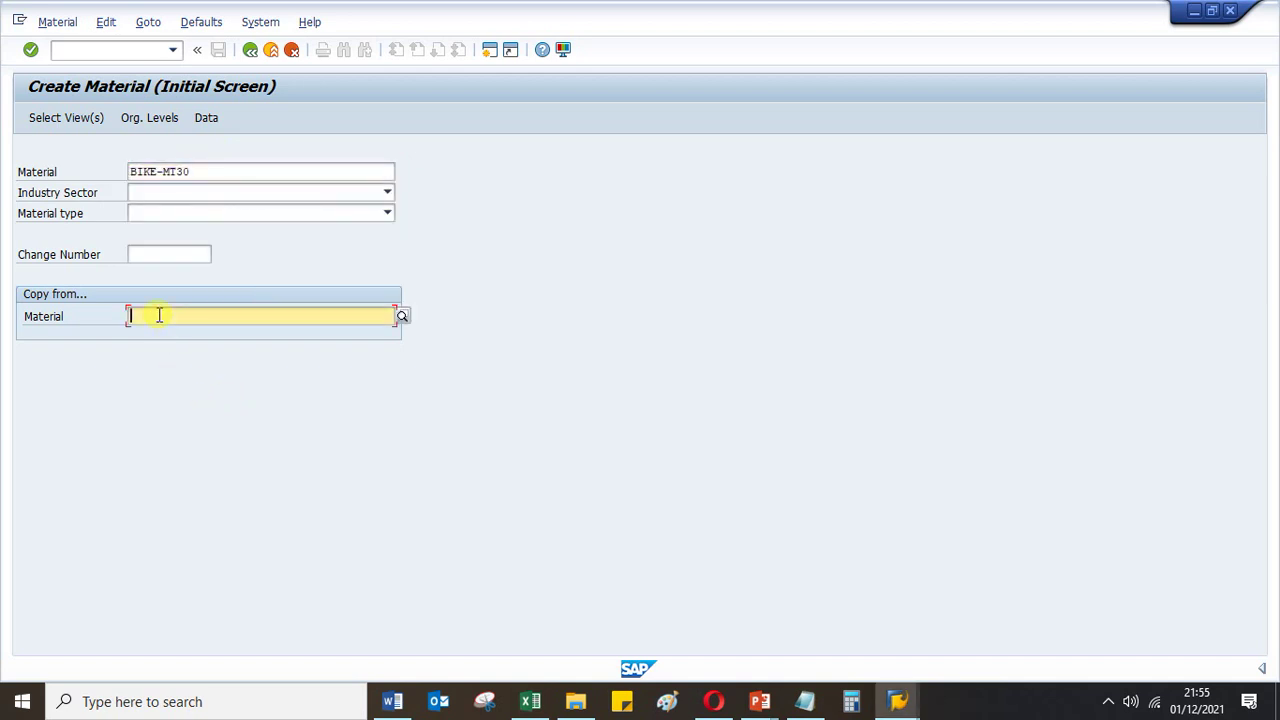
pyautogui.write('BIKE-MT30')
# Try to continue with POLY-MT30 as the new material, leaving the industry sector and material type empty
pyautogui.click(205, 172)
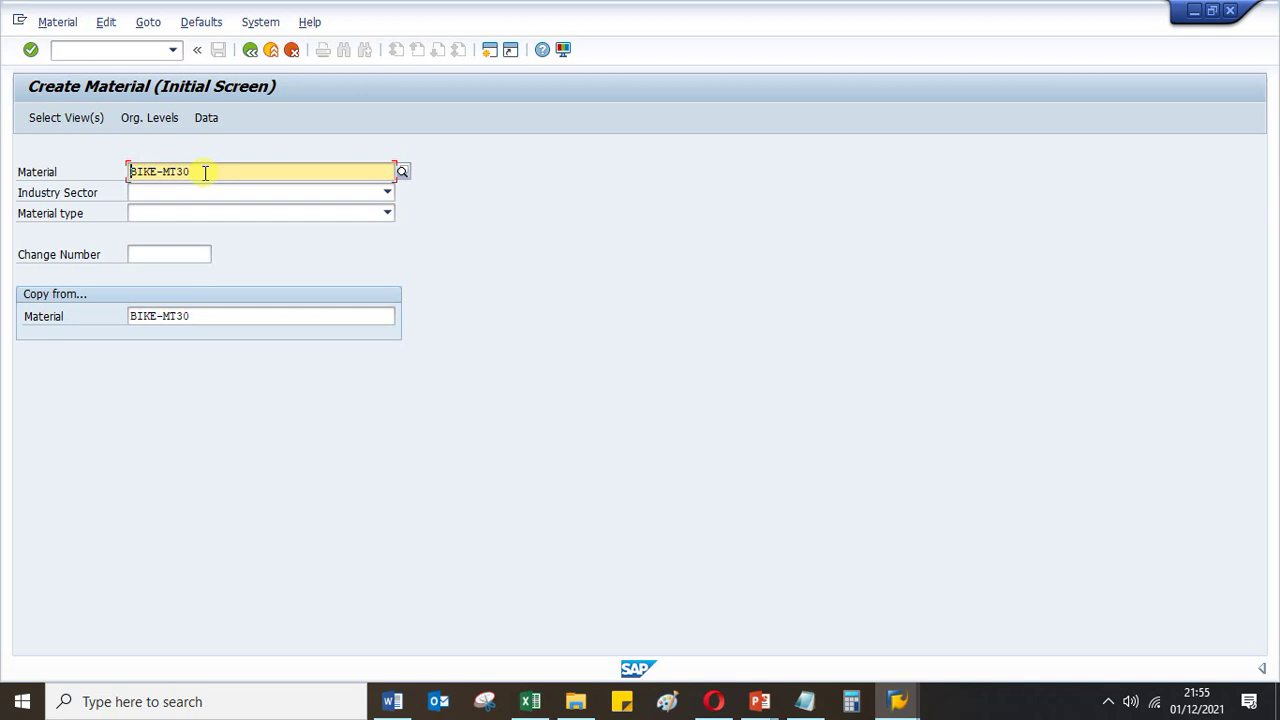
pyautogui.write('POLY')
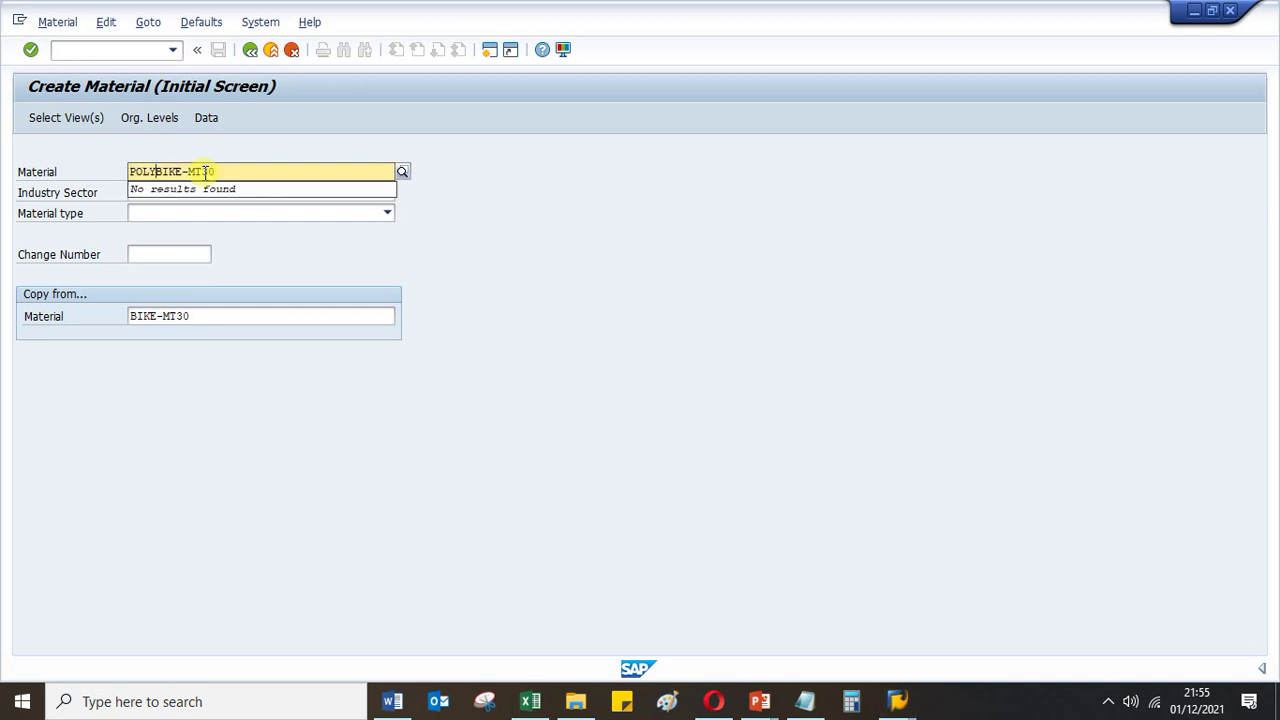
pyautogui.press('Delete')
pyautogui.press('Delete')
pyautogui.press('Delete')
pyautogui.press('Delete')
pyautogui.press('Return')
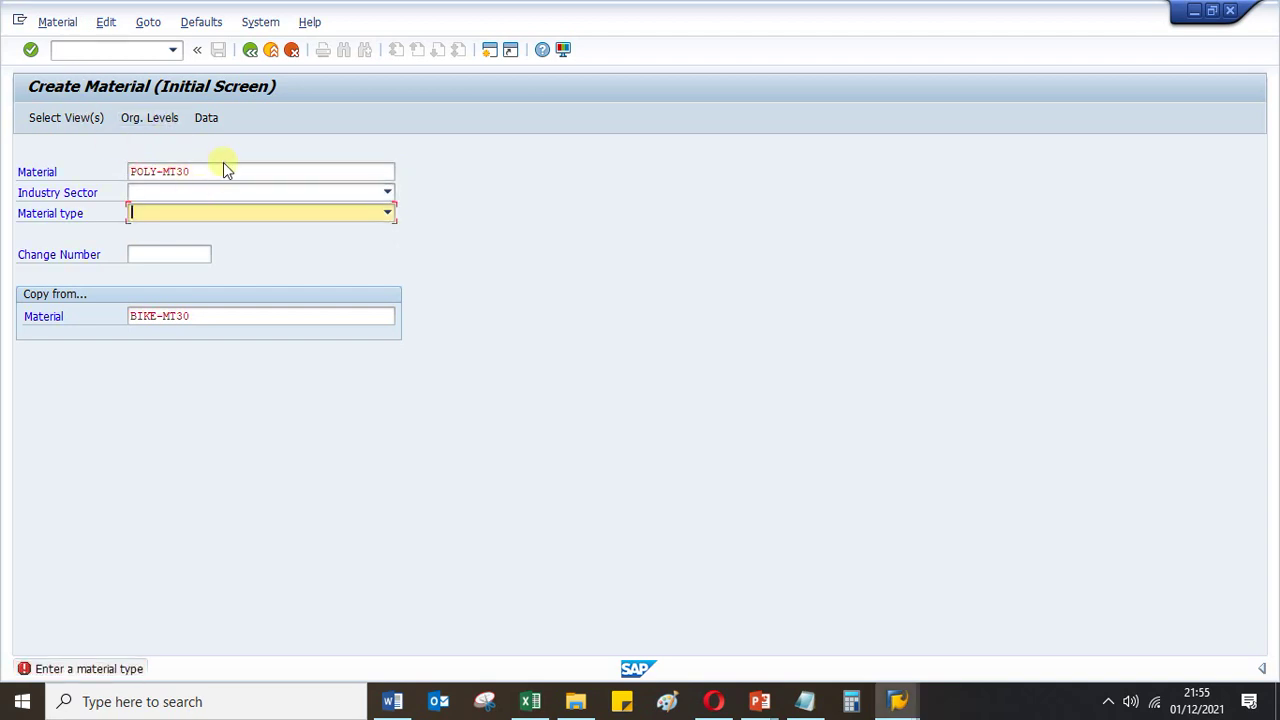
# Set the material back to BIKE-MT30 and confirm it to fill industry sector and material type from its master record
pyautogui.click(224, 168)
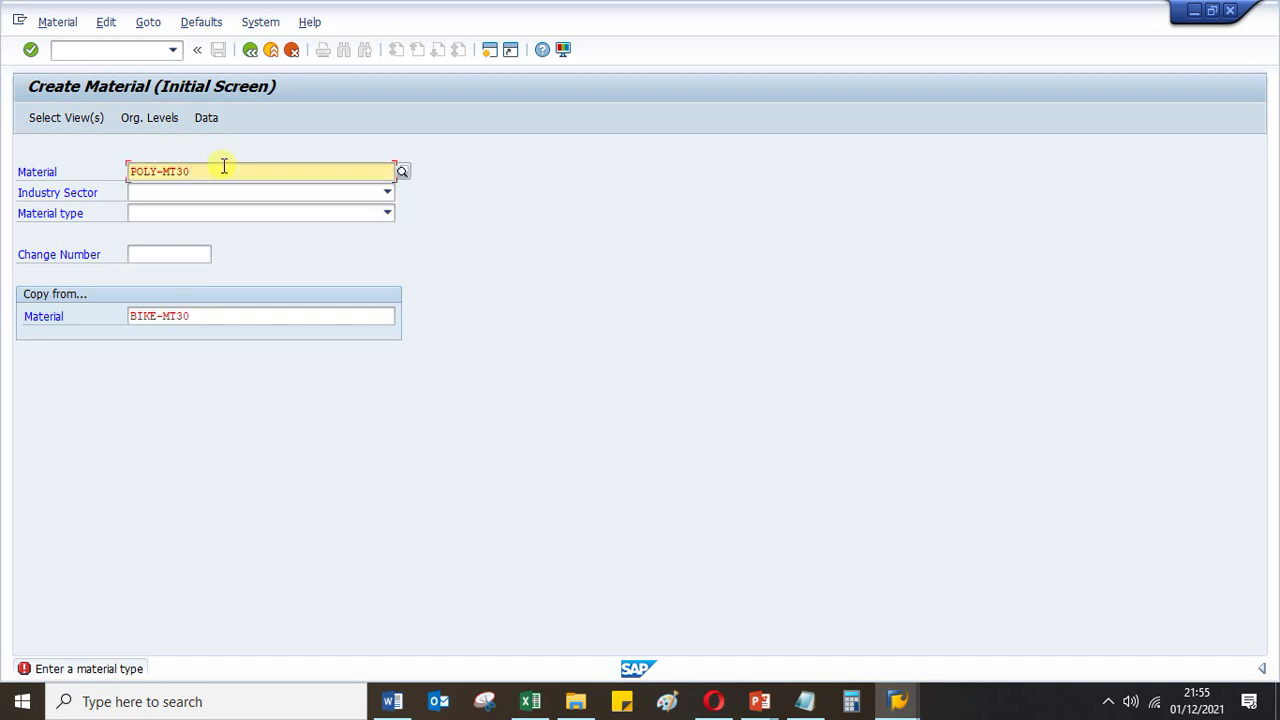
pyautogui.press('BackSpace')
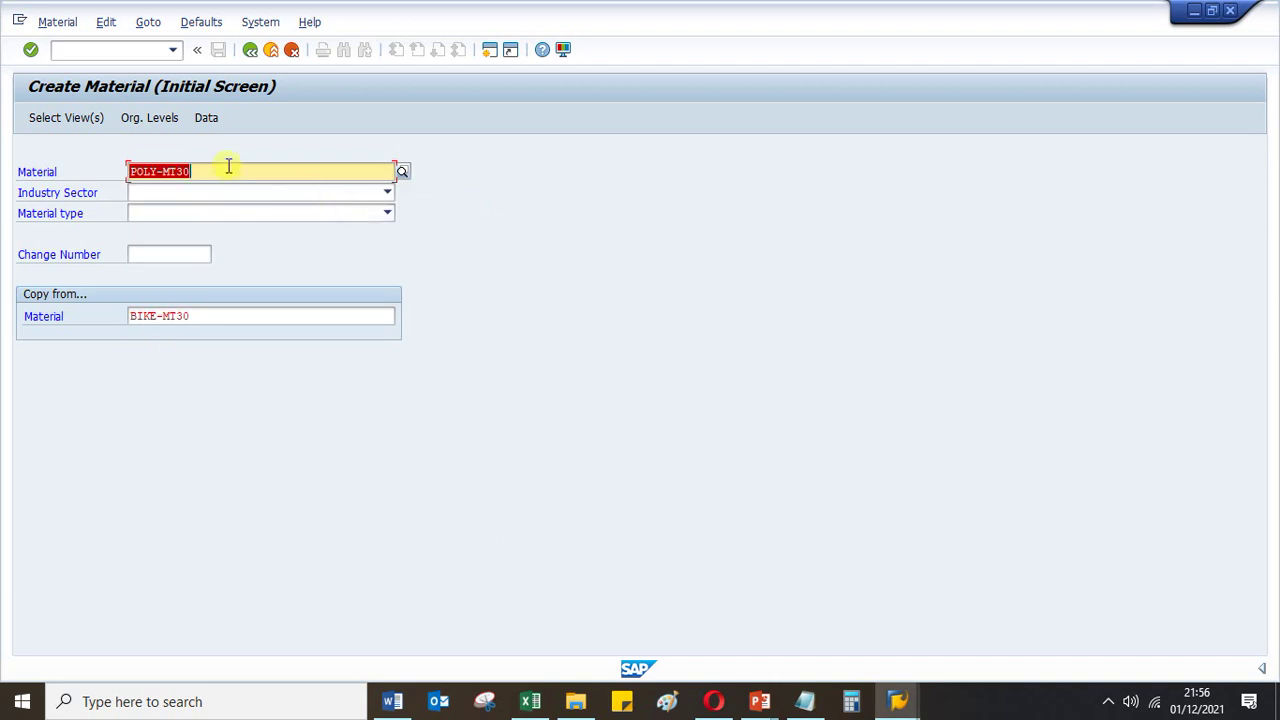
pyautogui.click(223, 168)
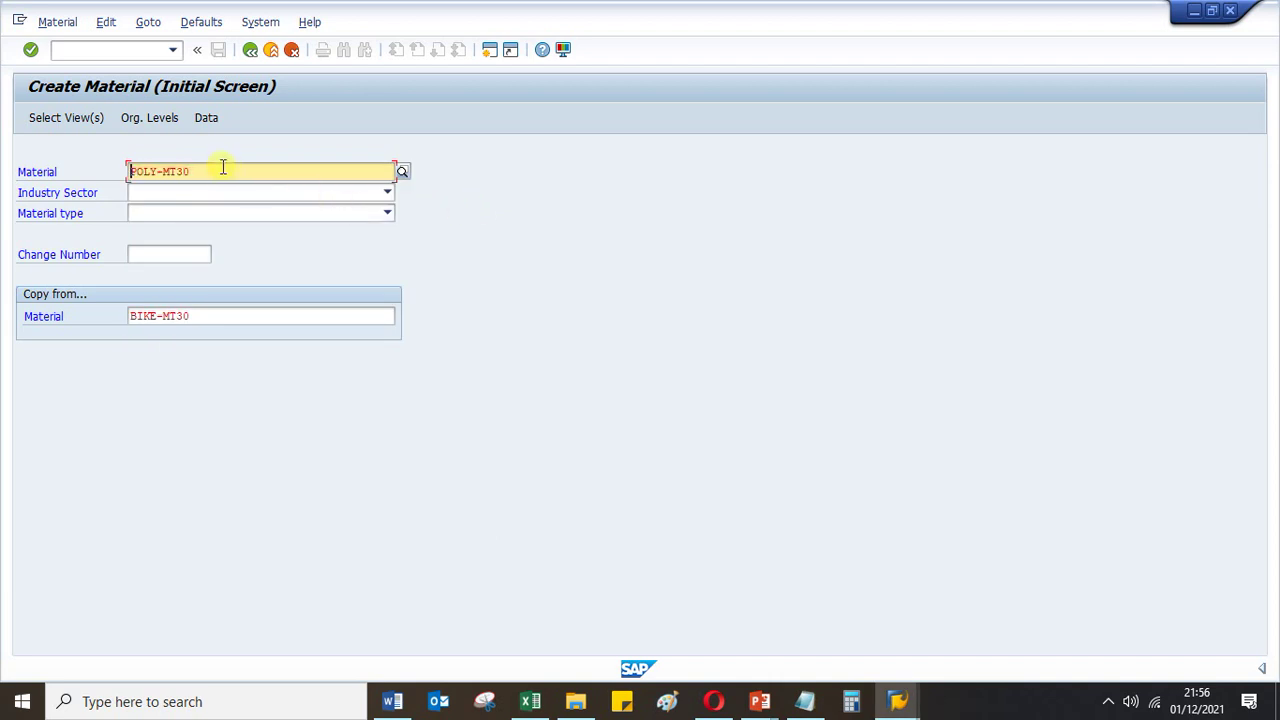
pyautogui.write('BIKE')
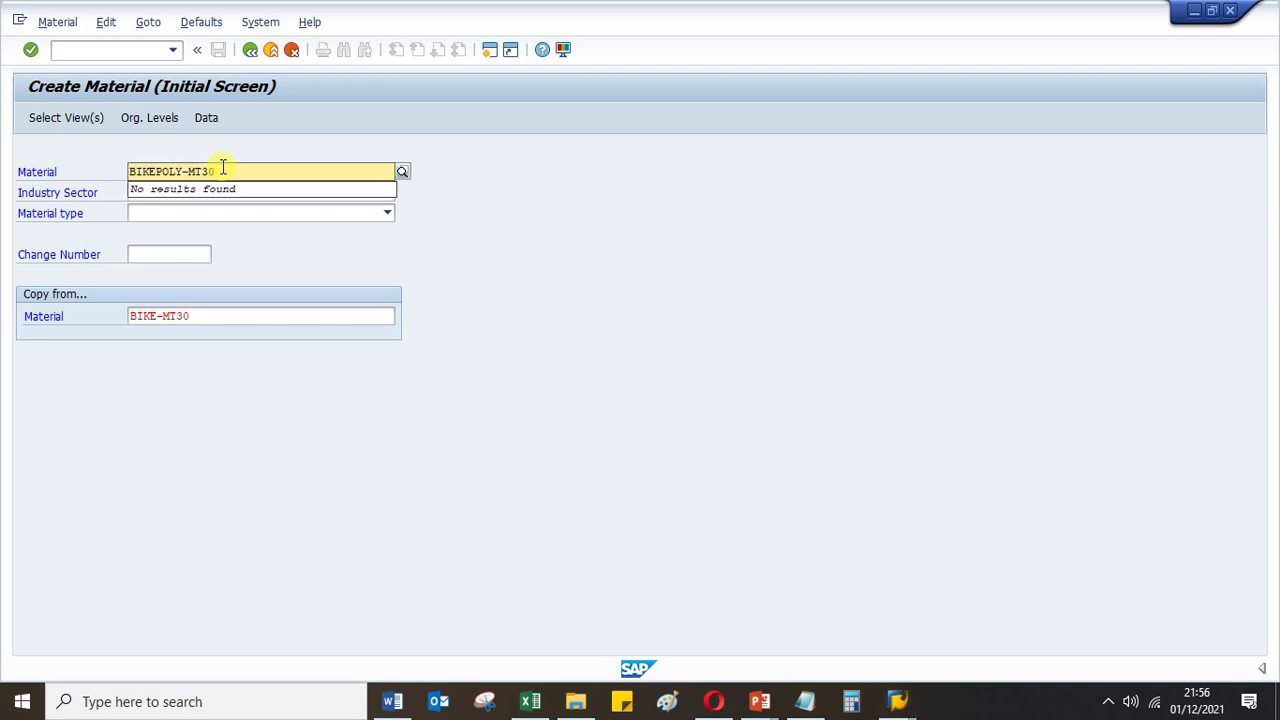
pyautogui.press('Delete')
pyautogui.press('Delete')
pyautogui.press('Delete')
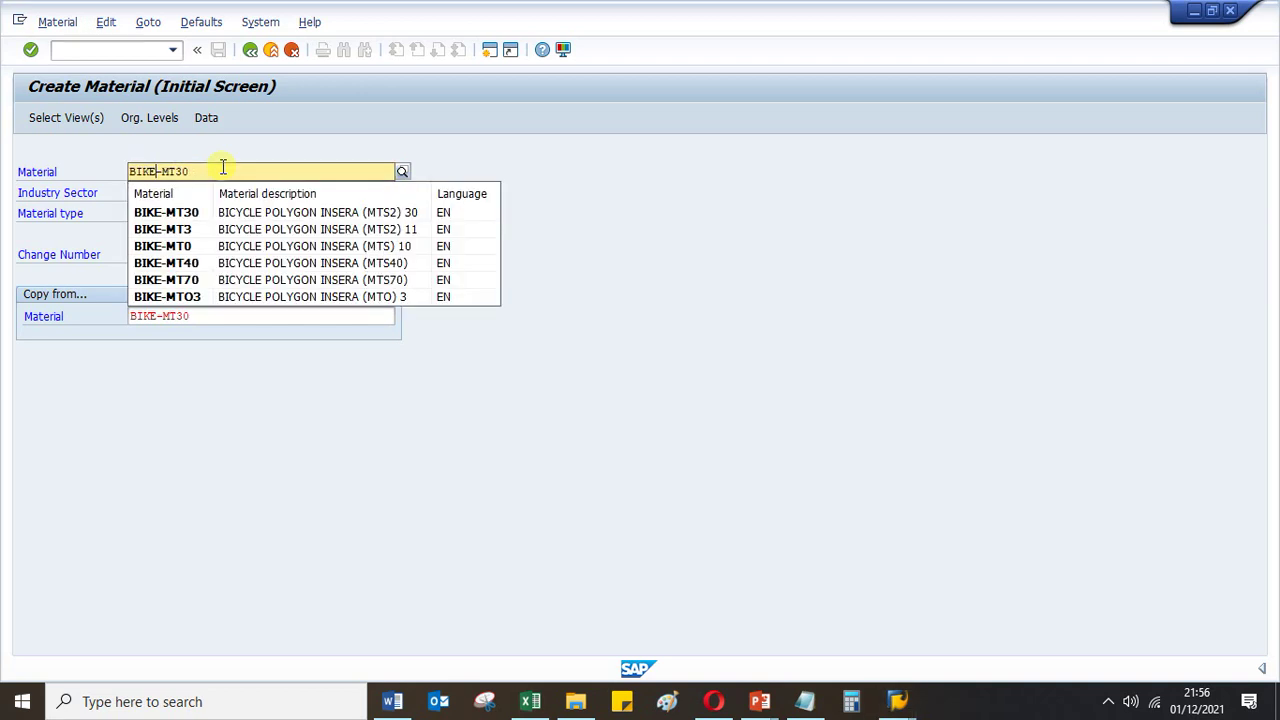
pyautogui.press('Return')
# Replace the material number with POLY-MT30, keeping BIKE-MT30 as the copy-from material, and bring up the view selection
pyautogui.click(217, 174)
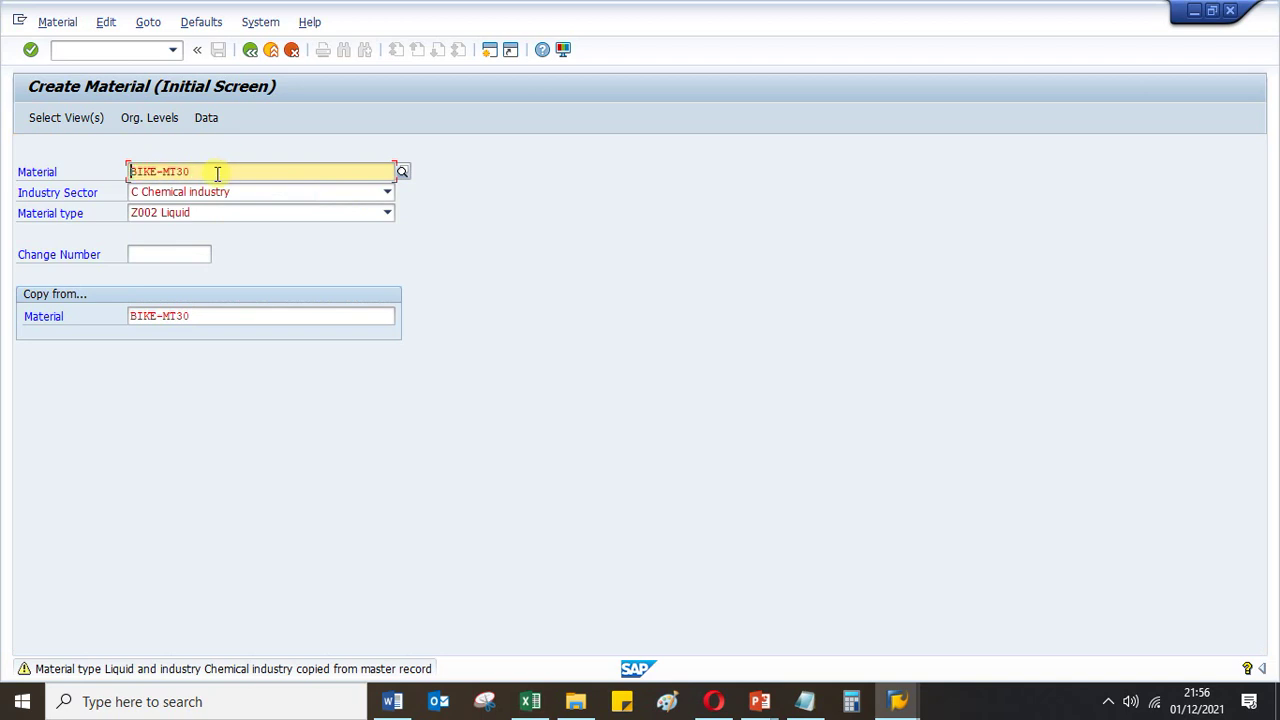
pyautogui.press('Home')
pyautogui.write('POLY')
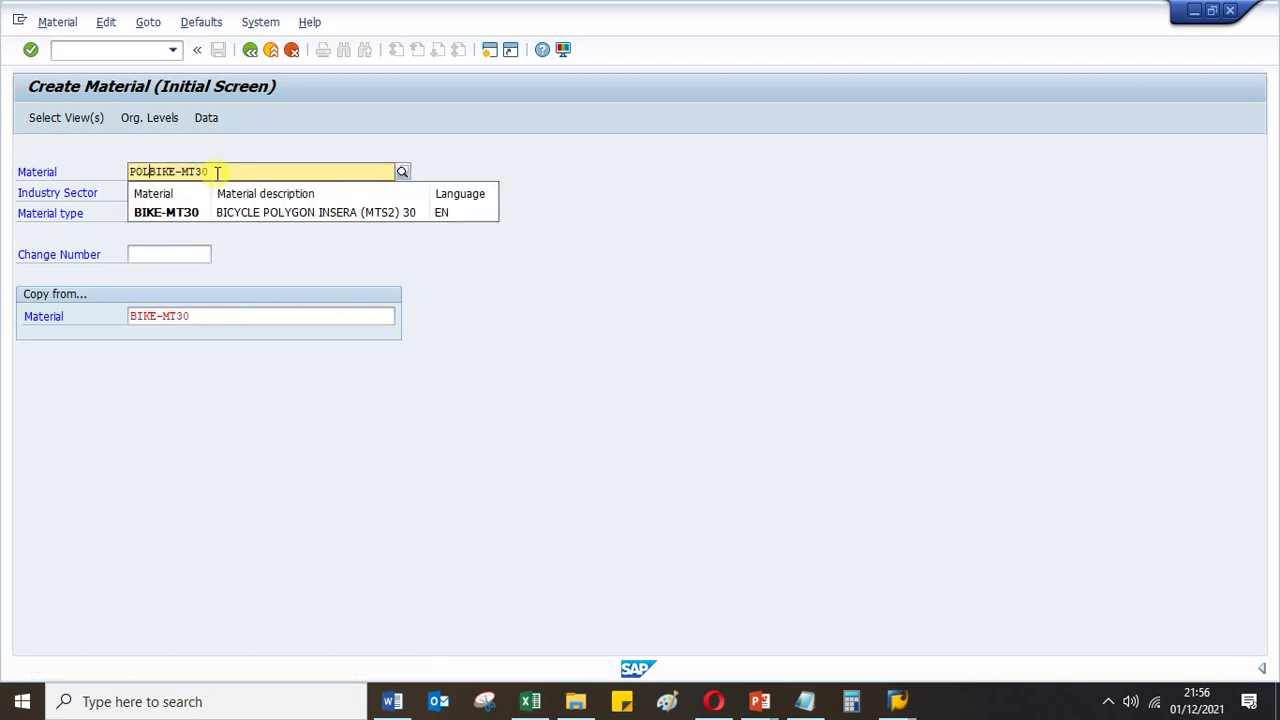
pyautogui.press('Delete')
pyautogui.press('Delete')
pyautogui.press('Delete')
pyautogui.press('Delete')
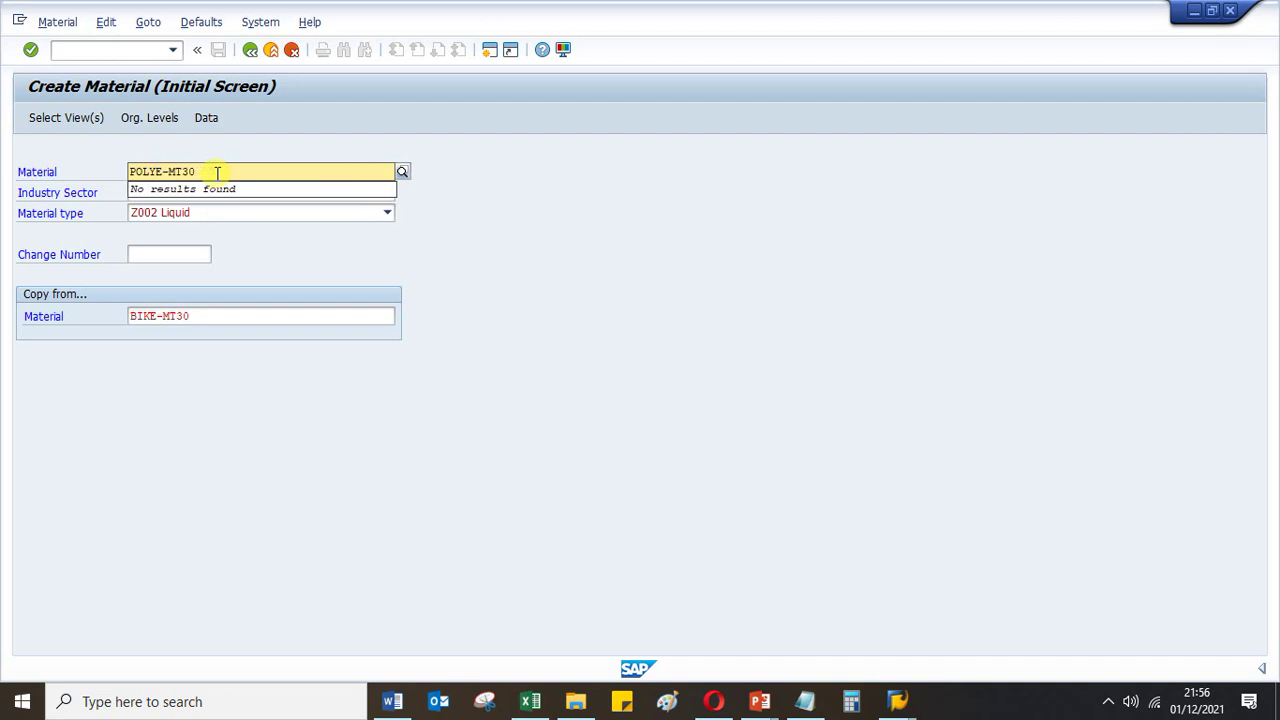
pyautogui.press('Return')
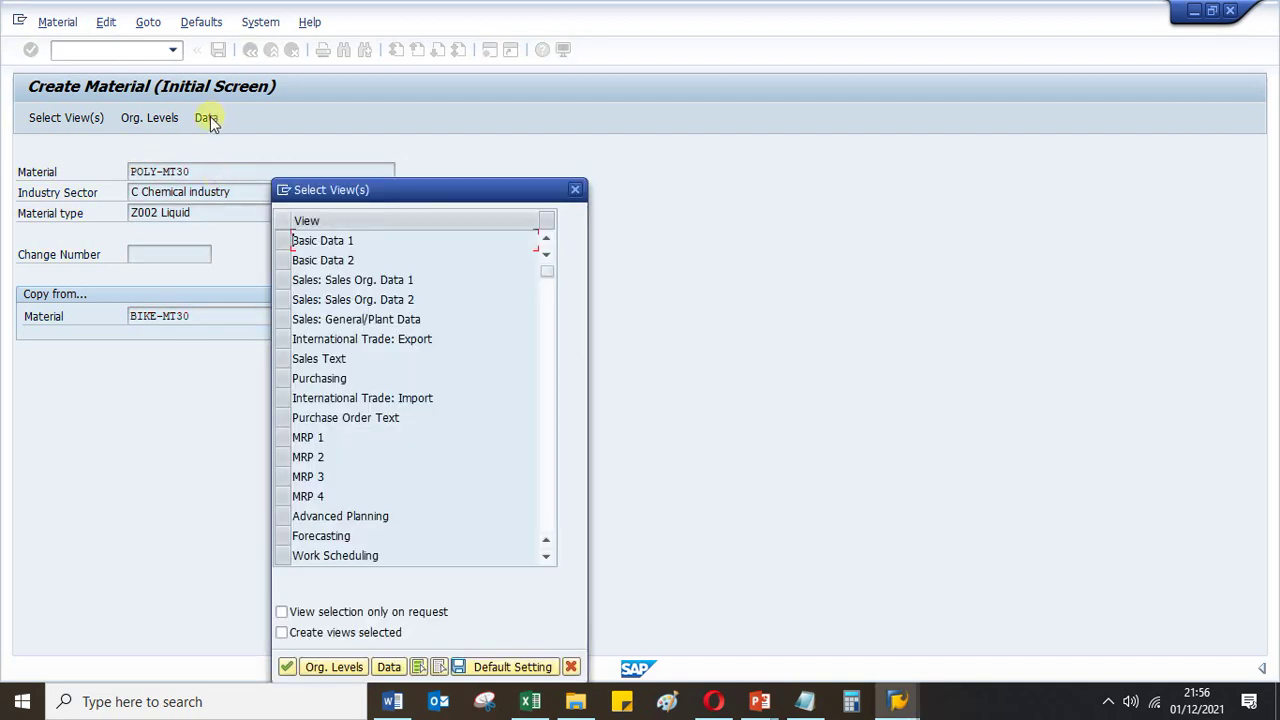
# Select the Basic Data 1 and 2, Sales Org. Data 1, and MRP 1 to MRP 4 views for POLY-MT30
pyautogui.click(281, 239)
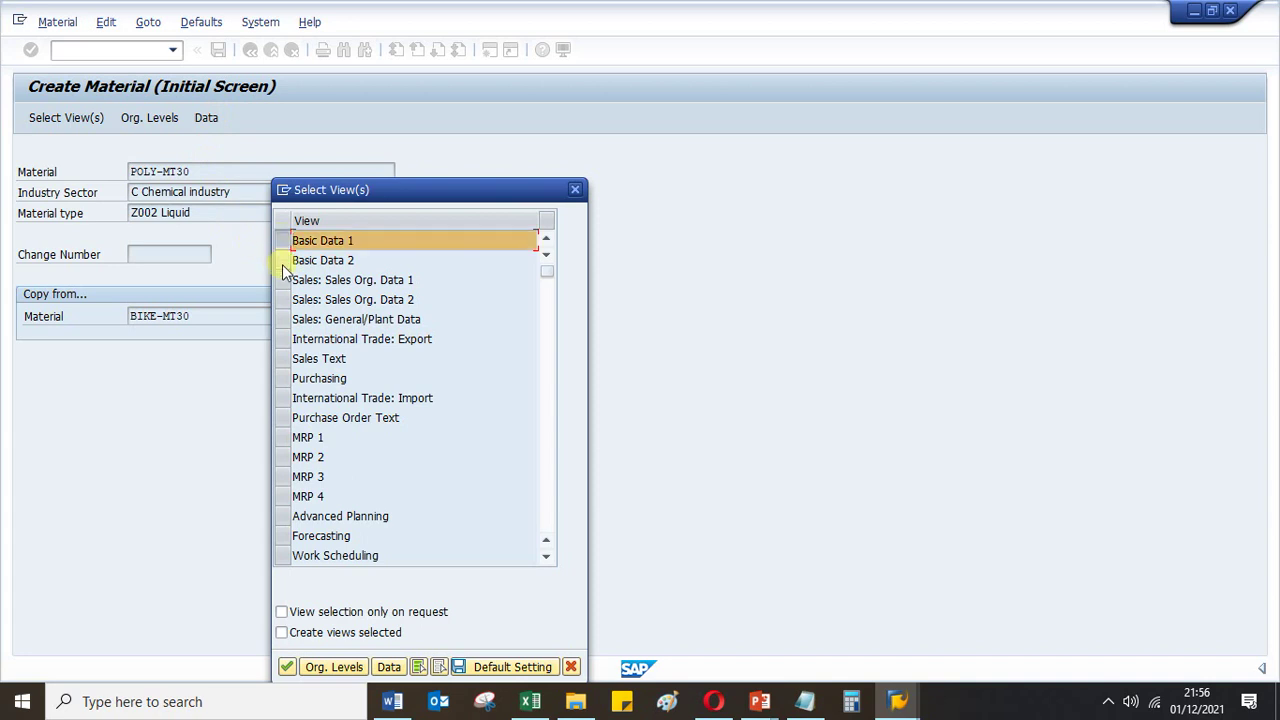
pyautogui.click(282, 262)
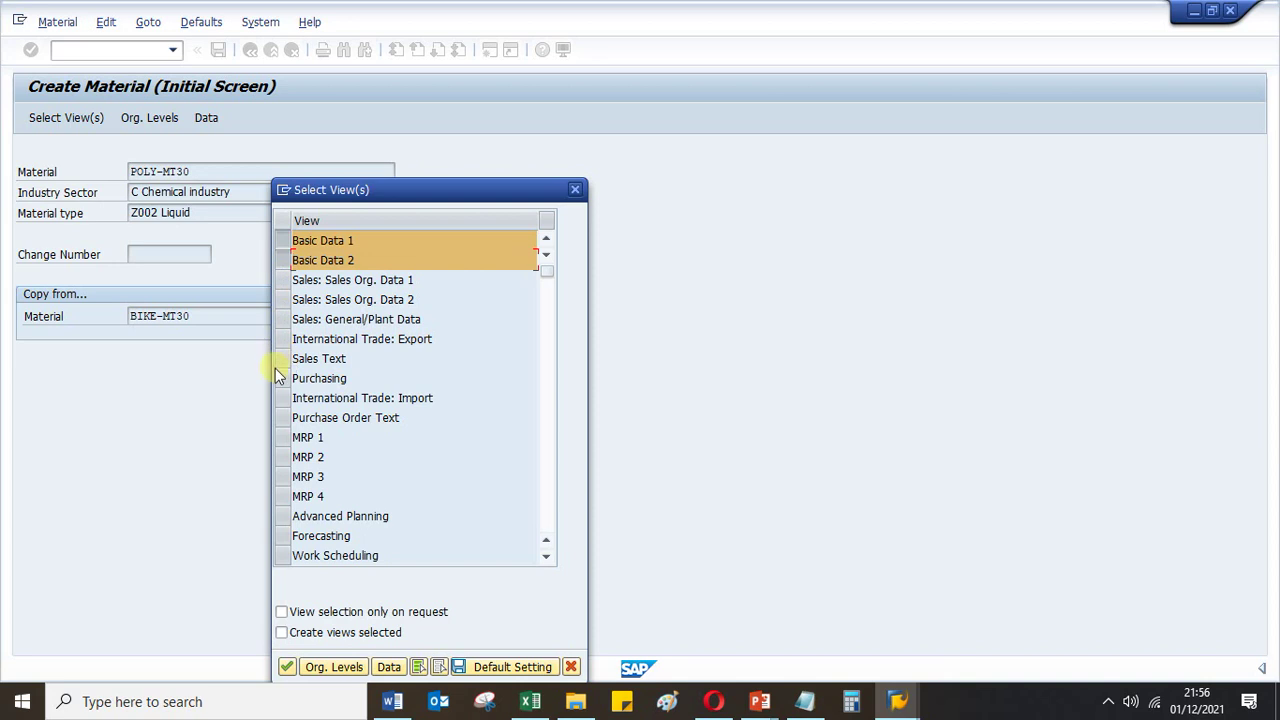
pyautogui.click(283, 280)
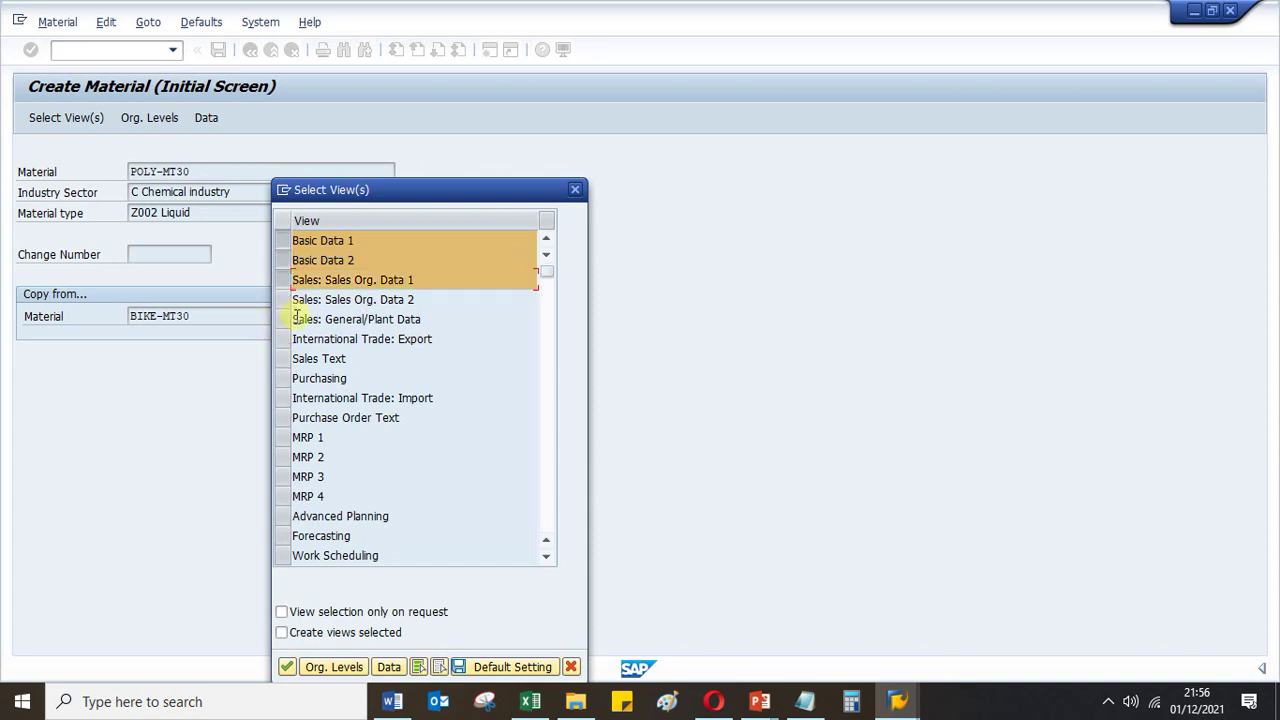
pyautogui.click(284, 437)
pyautogui.click(284, 456)
pyautogui.click(284, 476)
pyautogui.click(284, 496)
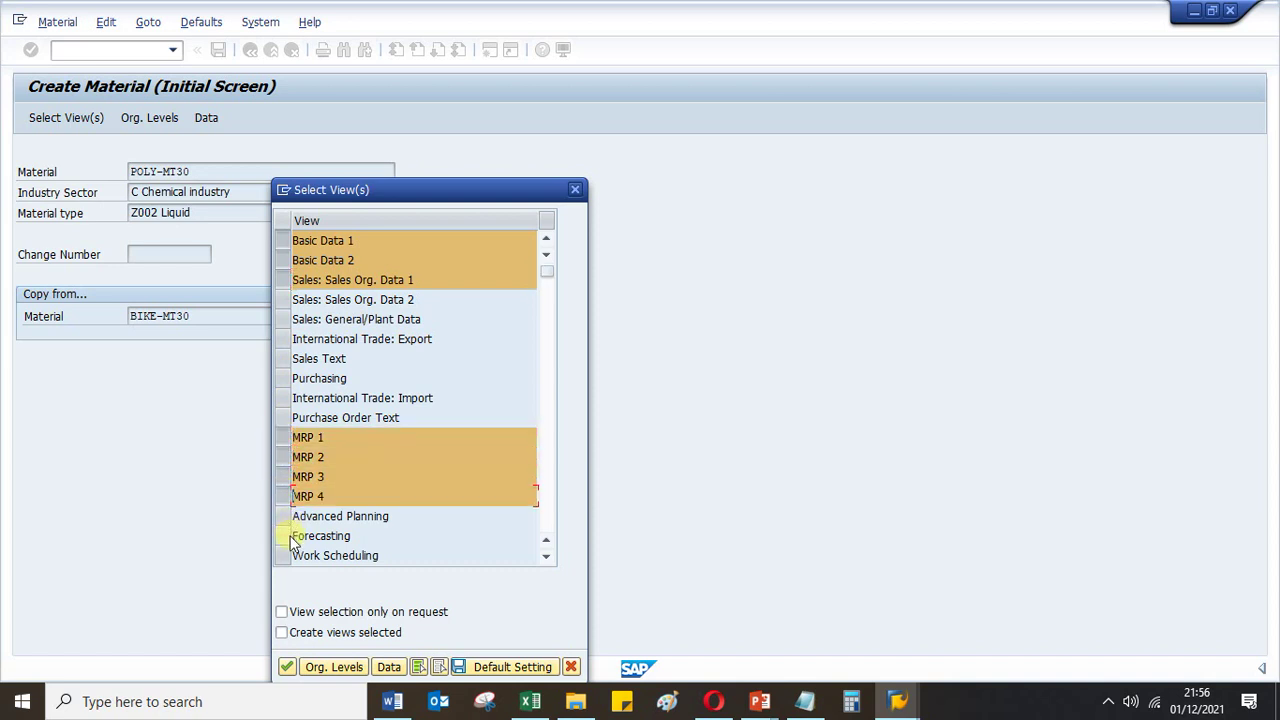
# Add the Work Scheduling, Accounting 1 and 2, and Costing 1 and 2 views and confirm the view selection
pyautogui.scroll(-1, 322, 545)
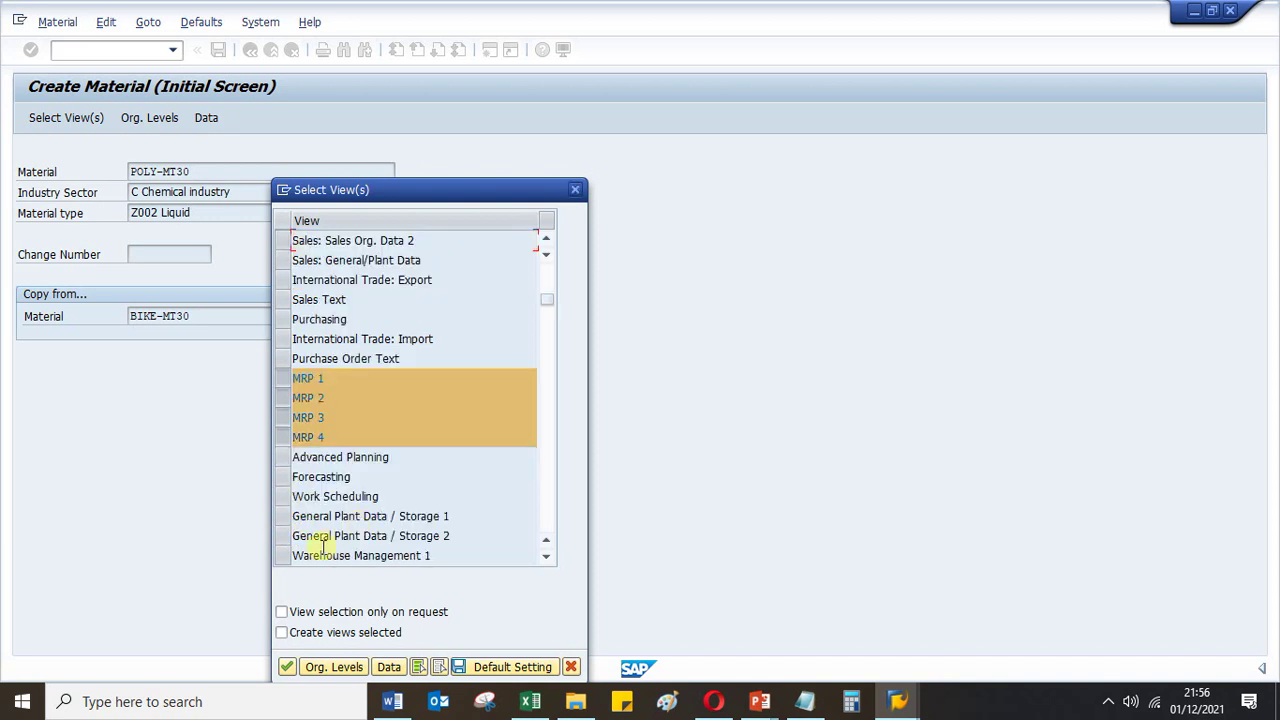
pyautogui.click(282, 496)
pyautogui.scroll(-3, 346, 457)
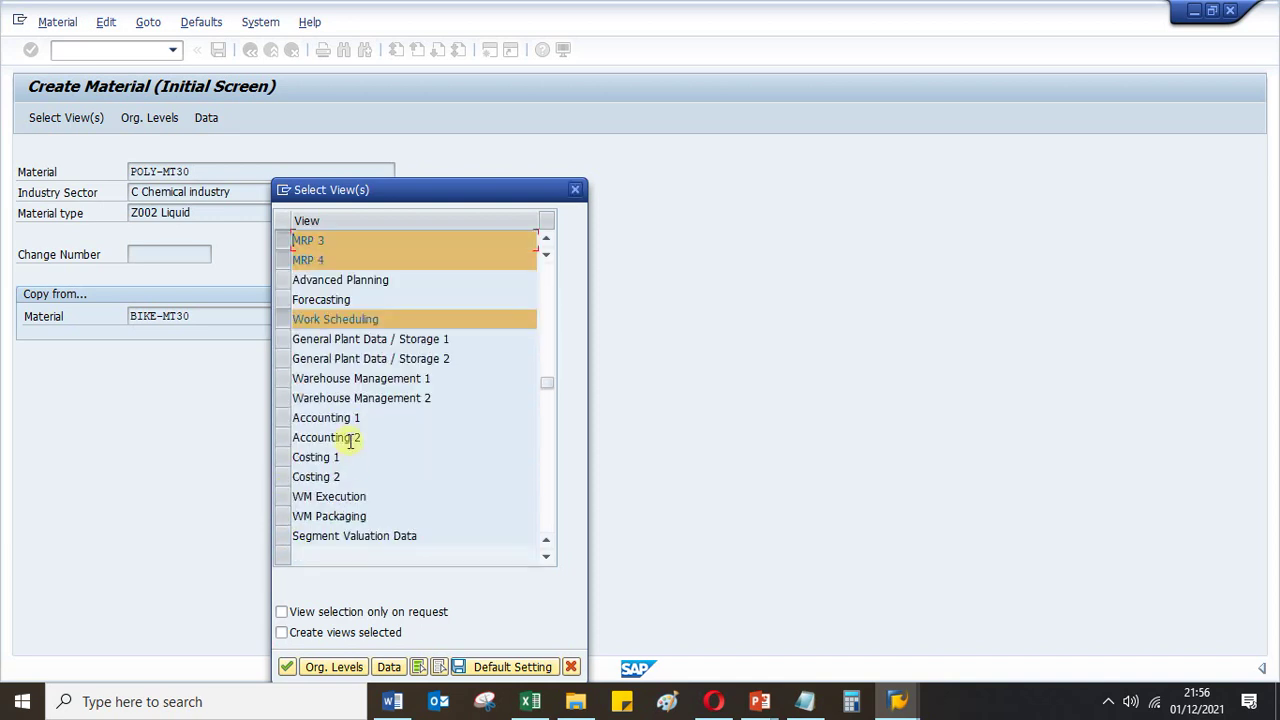
pyautogui.click(285, 420)
pyautogui.click(284, 438)
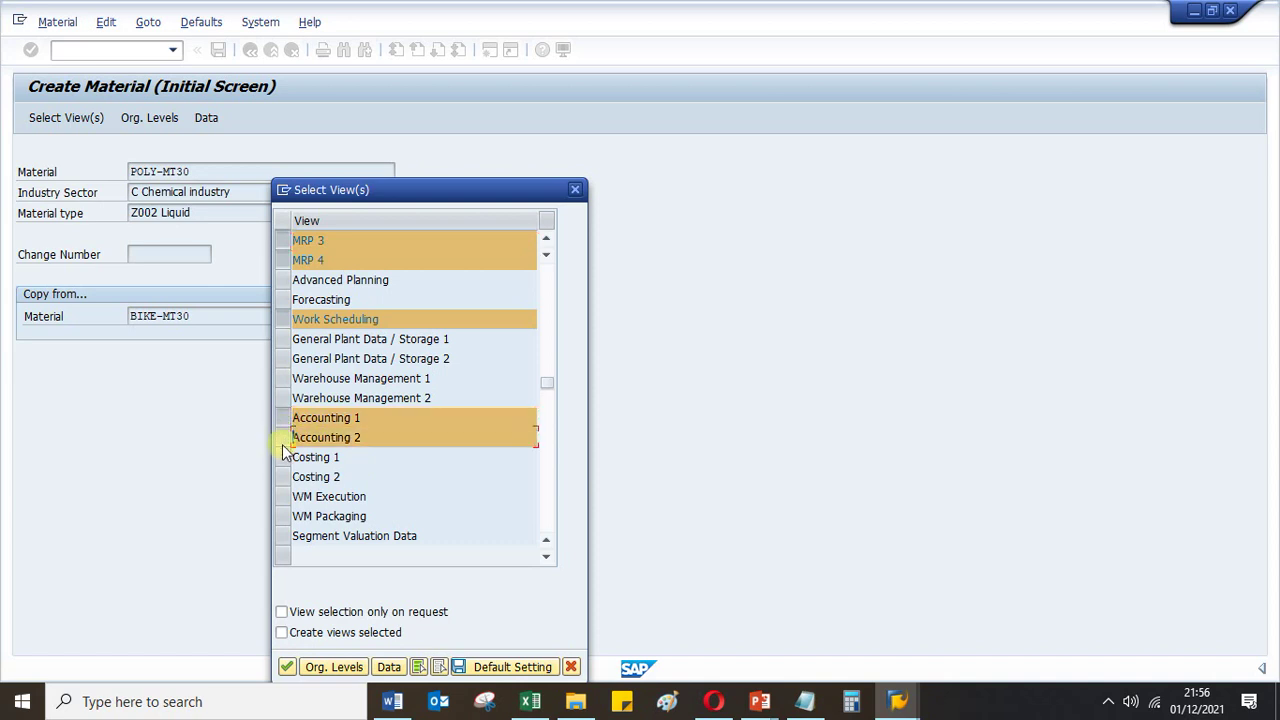
pyautogui.click(284, 458)
pyautogui.click(284, 477)
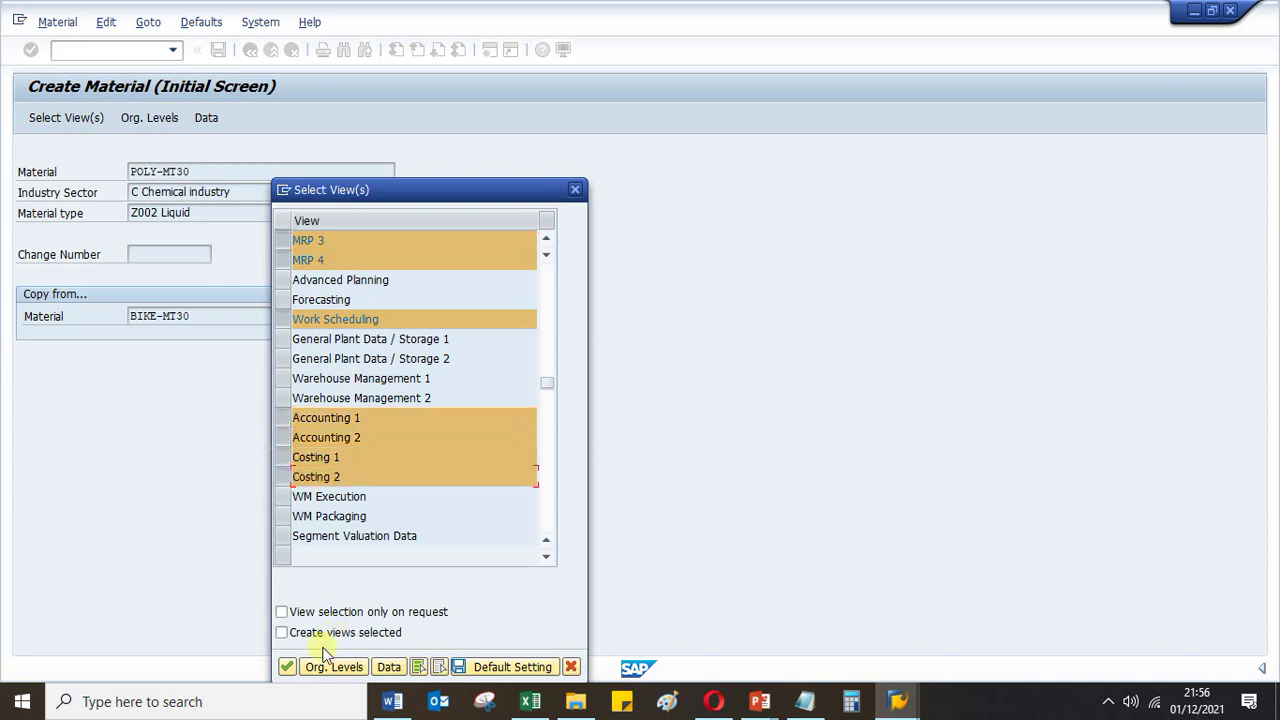
pyautogui.click(287, 667)
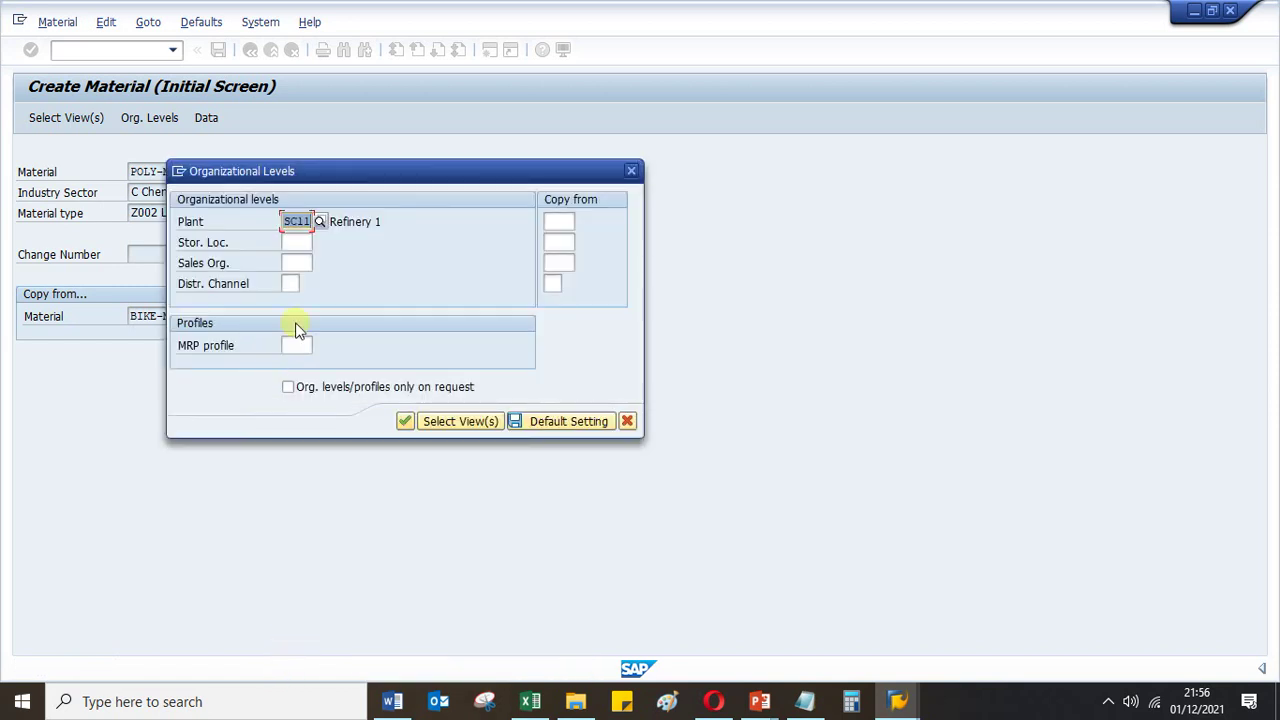
# Set SC11 as the copy-from plant in the organizational levels and proceed to the material data
pyautogui.click(553, 221)
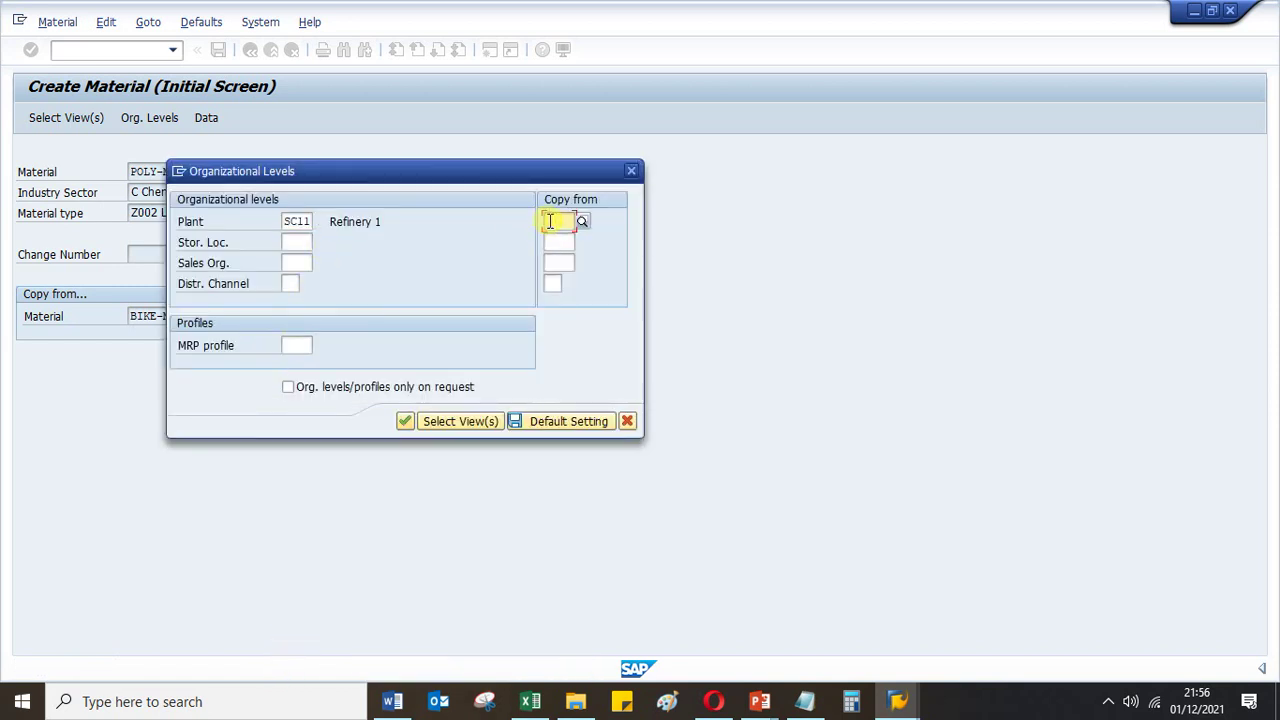
pyautogui.write('sc11')
pyautogui.press('Return')
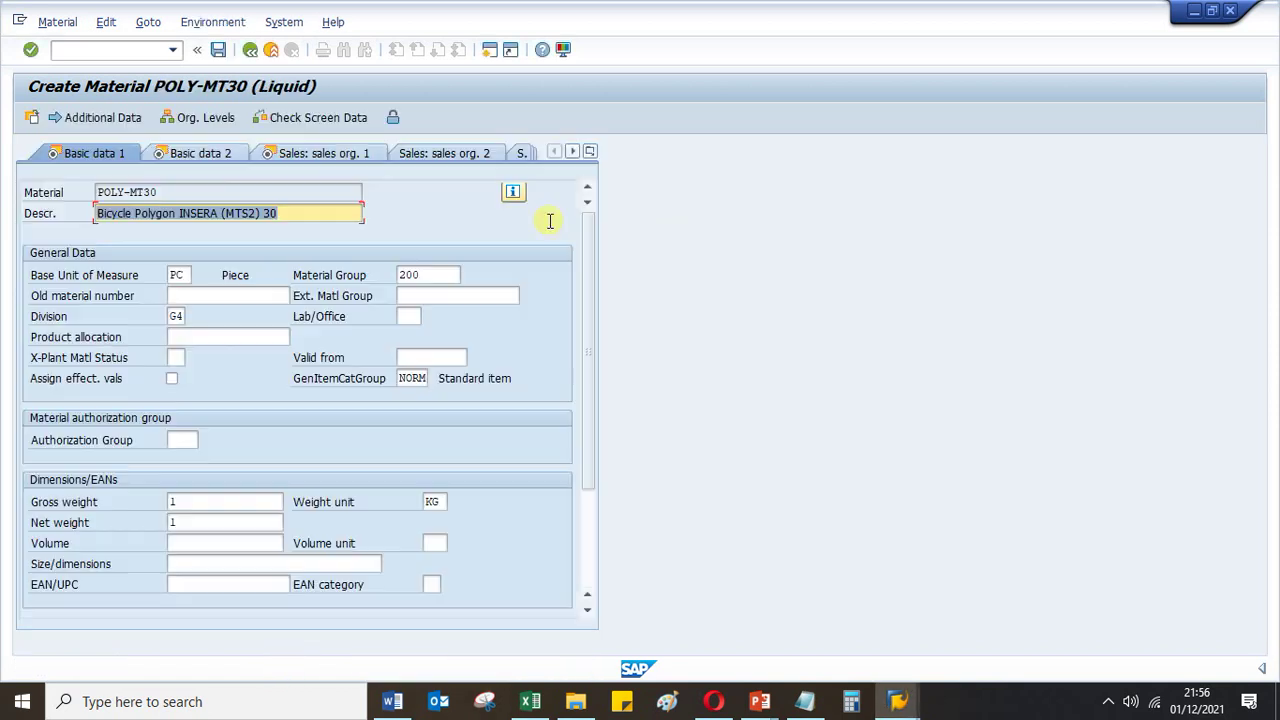
# Change the material description to "Bicycle Polygon INSERA POLY 30"
pyautogui.click(299, 209)
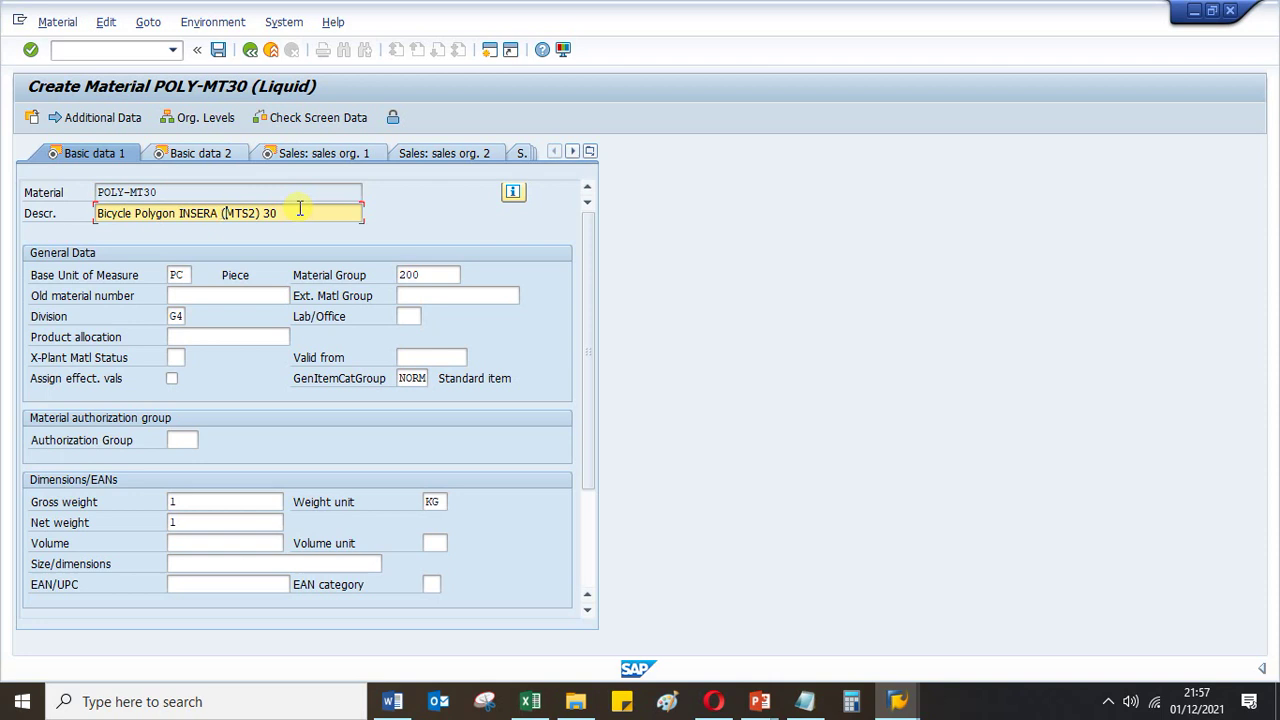
pyautogui.press('BackSpace')
pyautogui.press('BackSpace')
pyautogui.press('BackSpace')
pyautogui.press('BackSpace')
pyautogui.press('BackSpace')
pyautogui.press('BackSpace')
pyautogui.press('BackSpace')
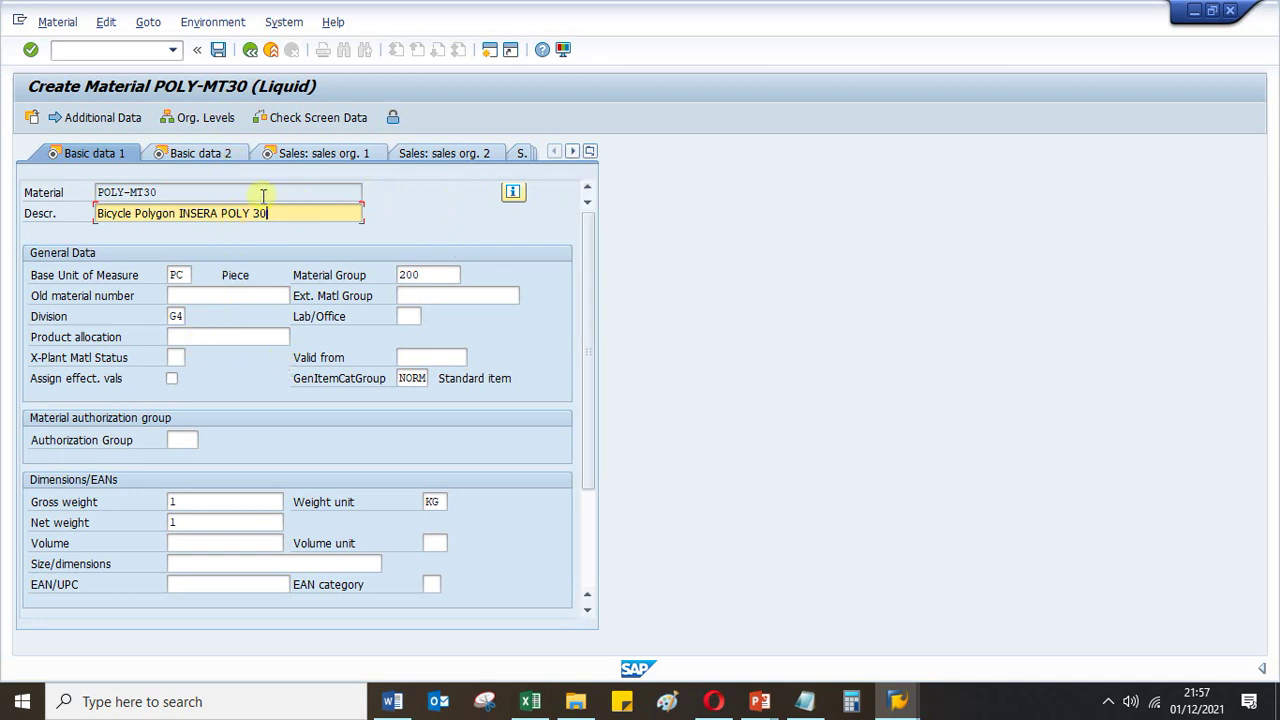
# Go through the Sales Org. 1, MRP 1 and MRP 2 views of POLY-MT30 and continue to the MRP 3 view
pyautogui.click(268, 166)
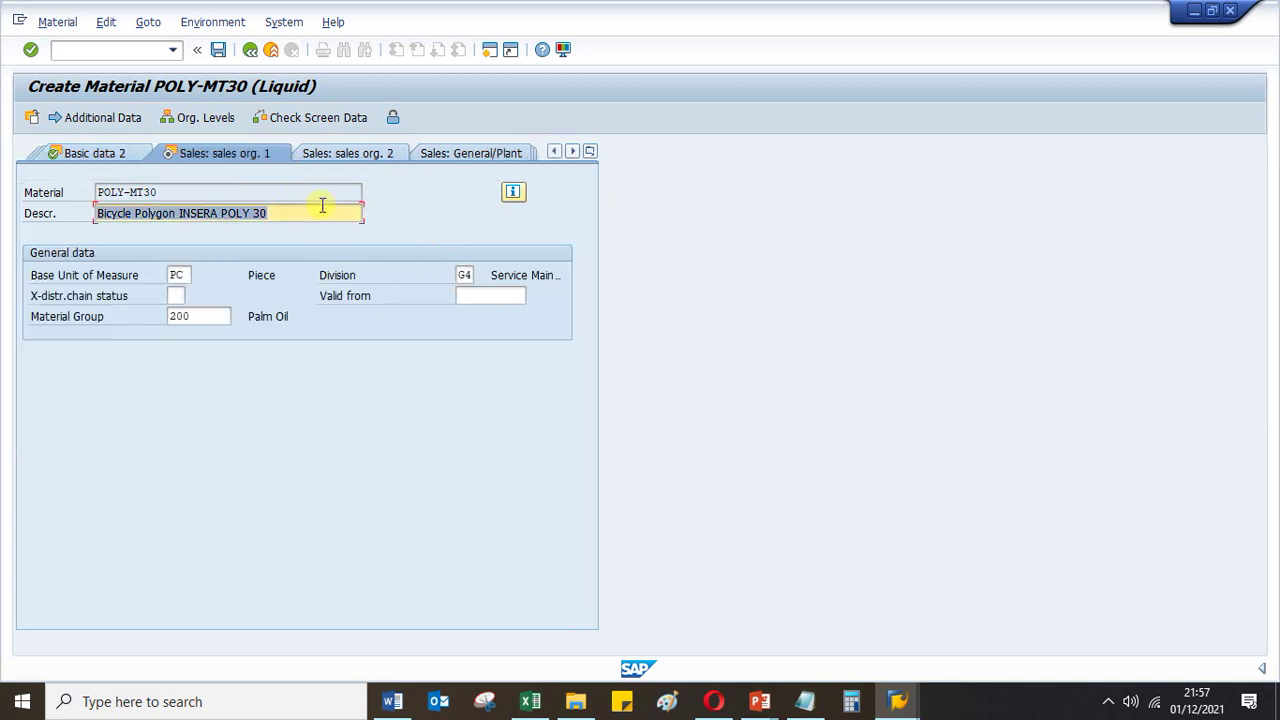
pyautogui.press('Return')
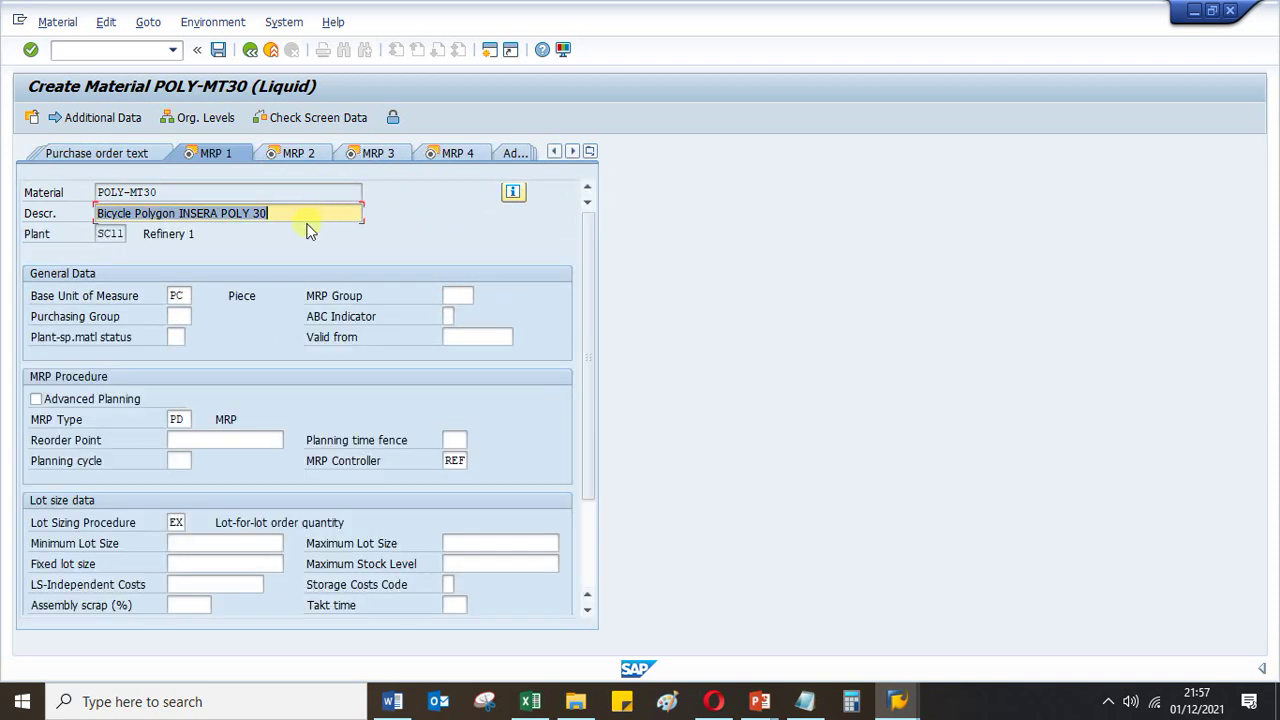
pyautogui.click(310, 165)
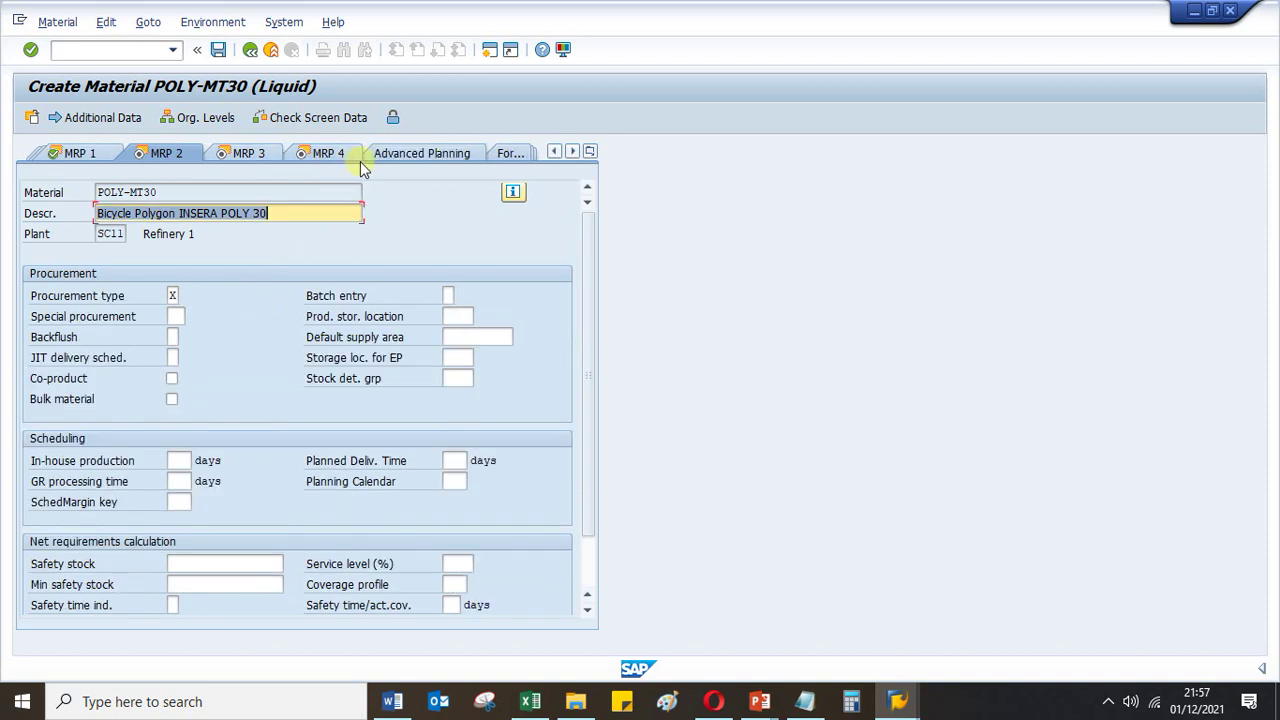
pyautogui.press('Return')
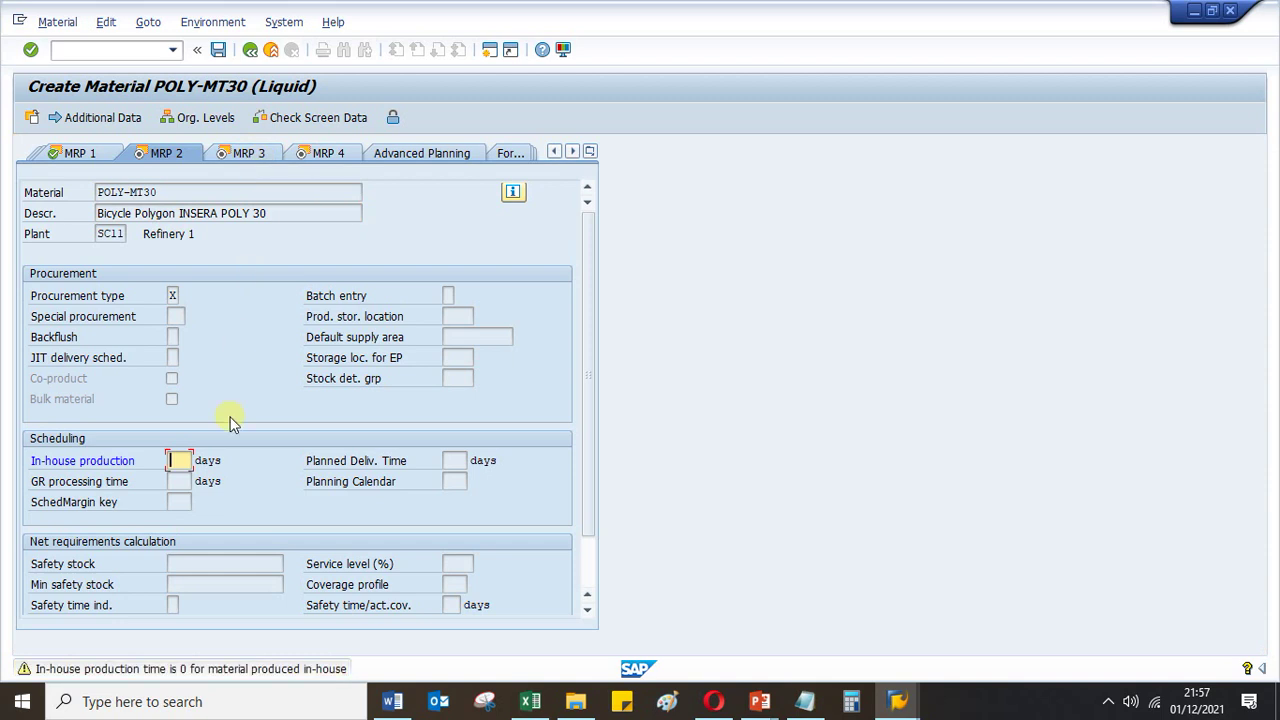
pyautogui.press('Return')
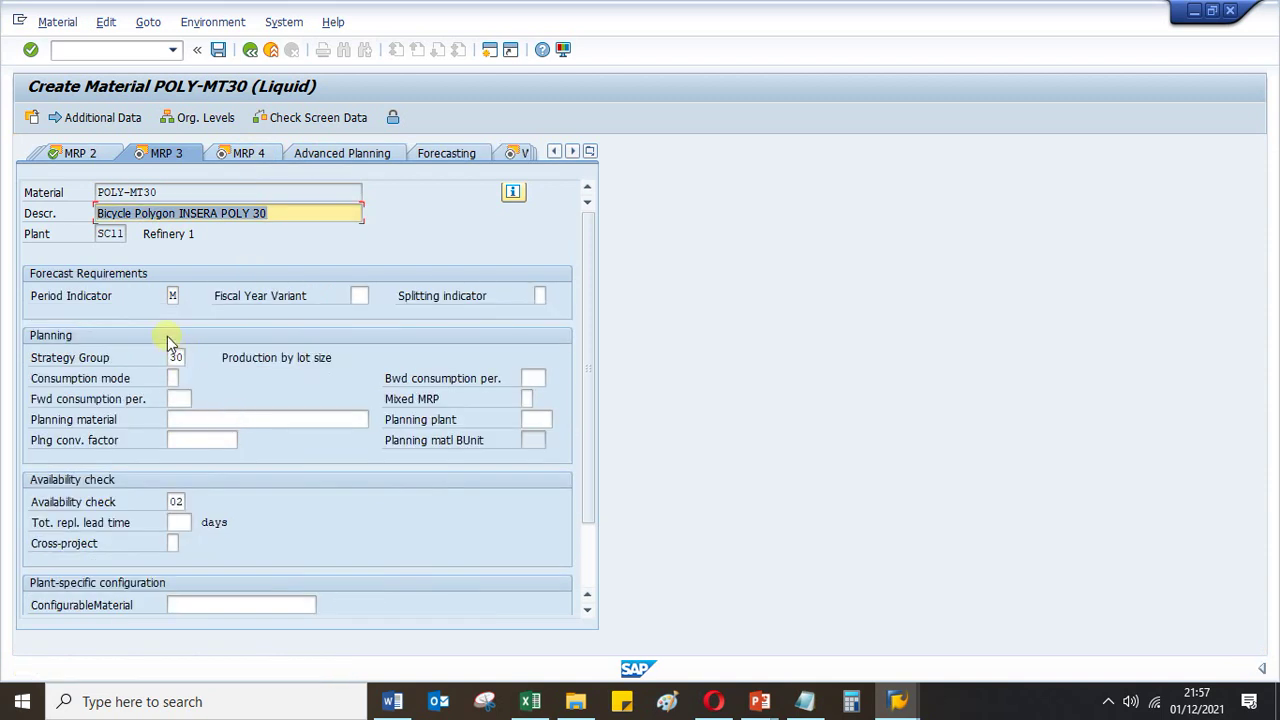
# Go through the MRP 4 and Work Scheduling views and save the new material POLY-MT30
pyautogui.click(250, 155)
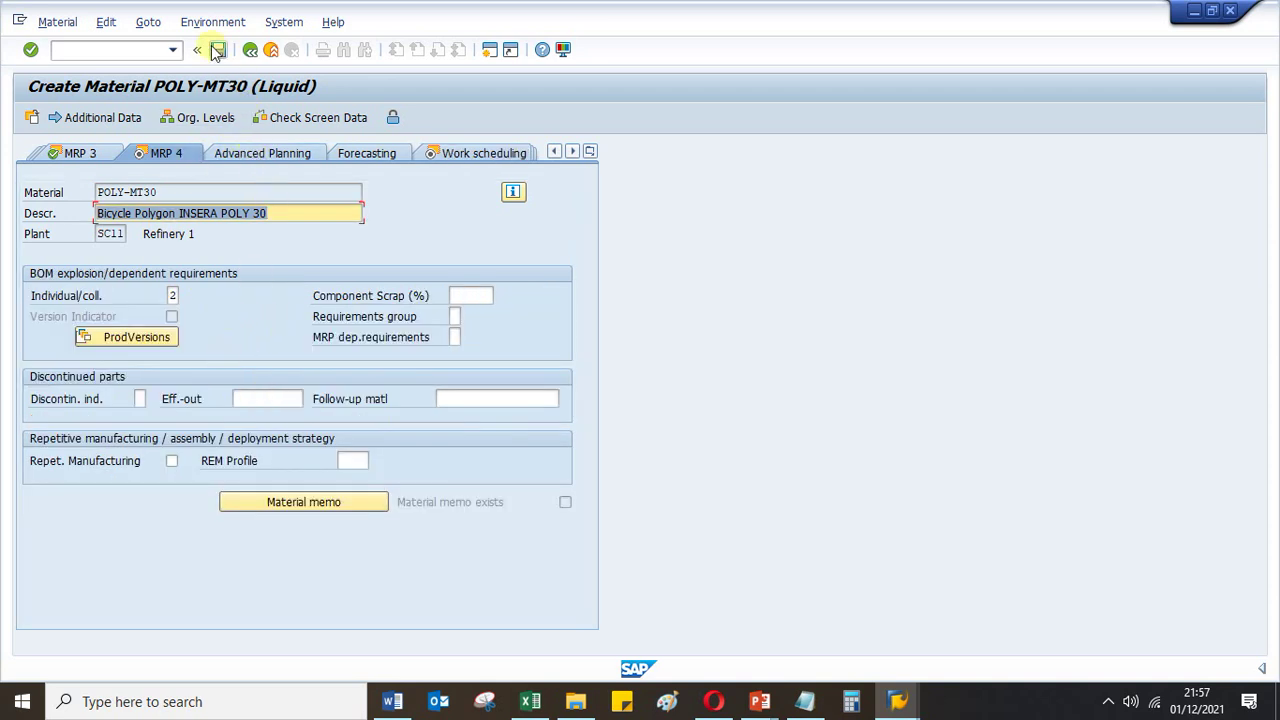
pyautogui.click(491, 156)
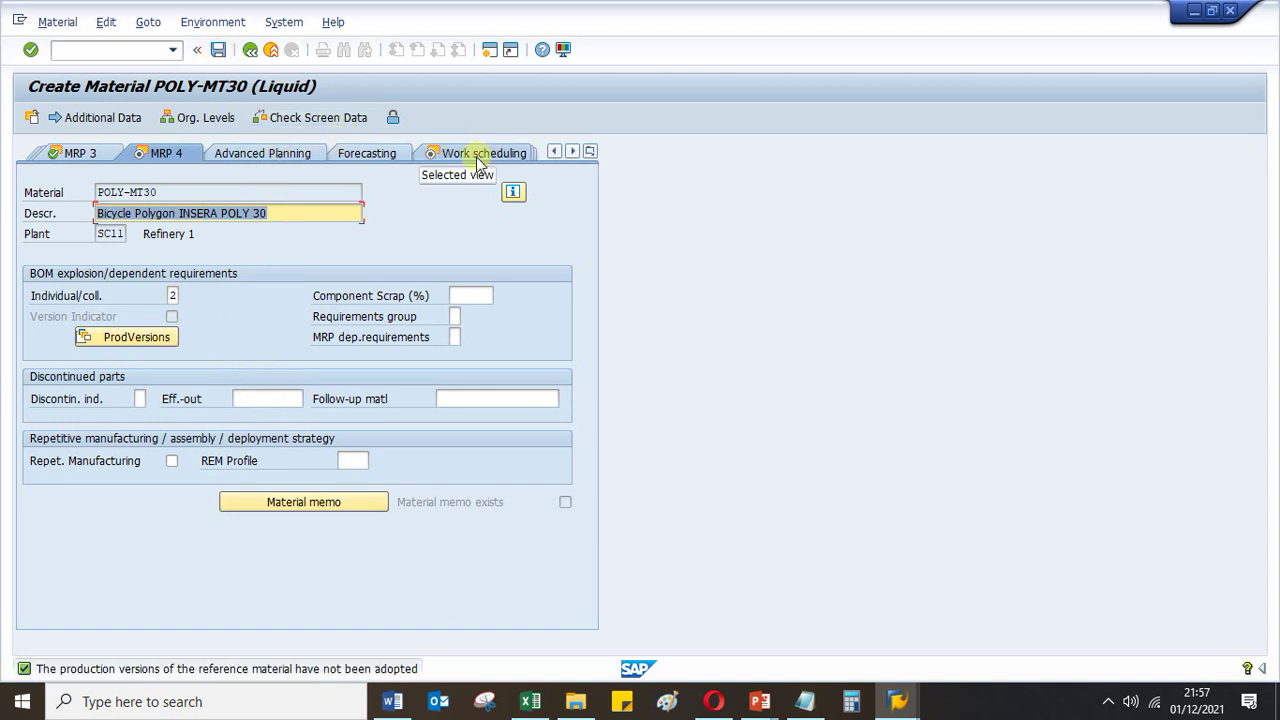
pyautogui.click(478, 160)
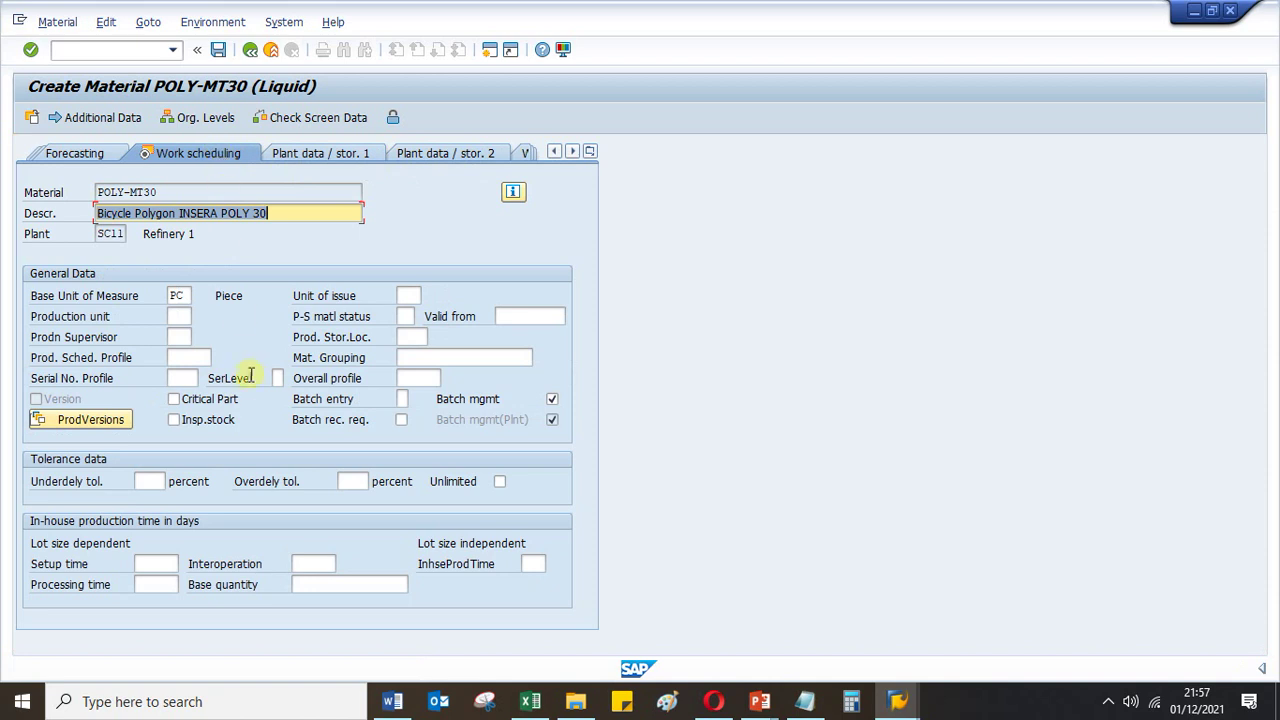
pyautogui.click(218, 52)
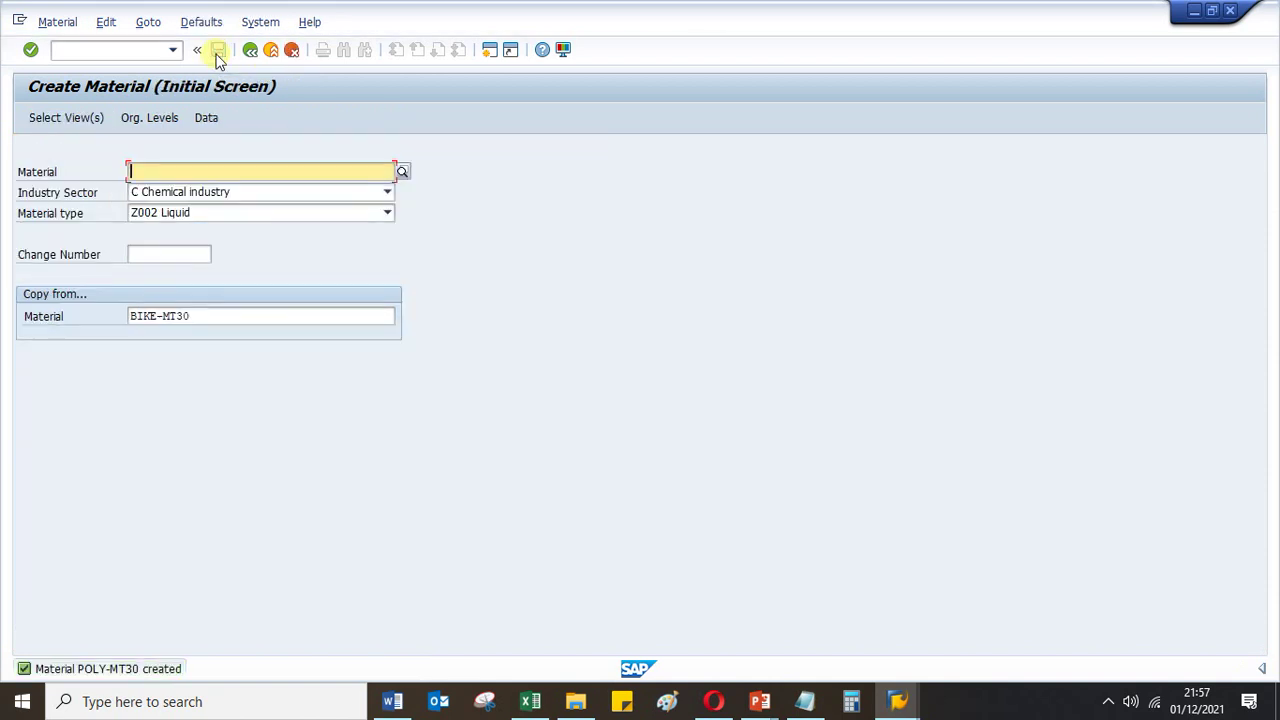
# Copy the material number POLY-MT30 from the creation message and paste it into cell J8 of the Strategy Group MRP workbook in Excel
pyautogui.doubleClick(113, 672)
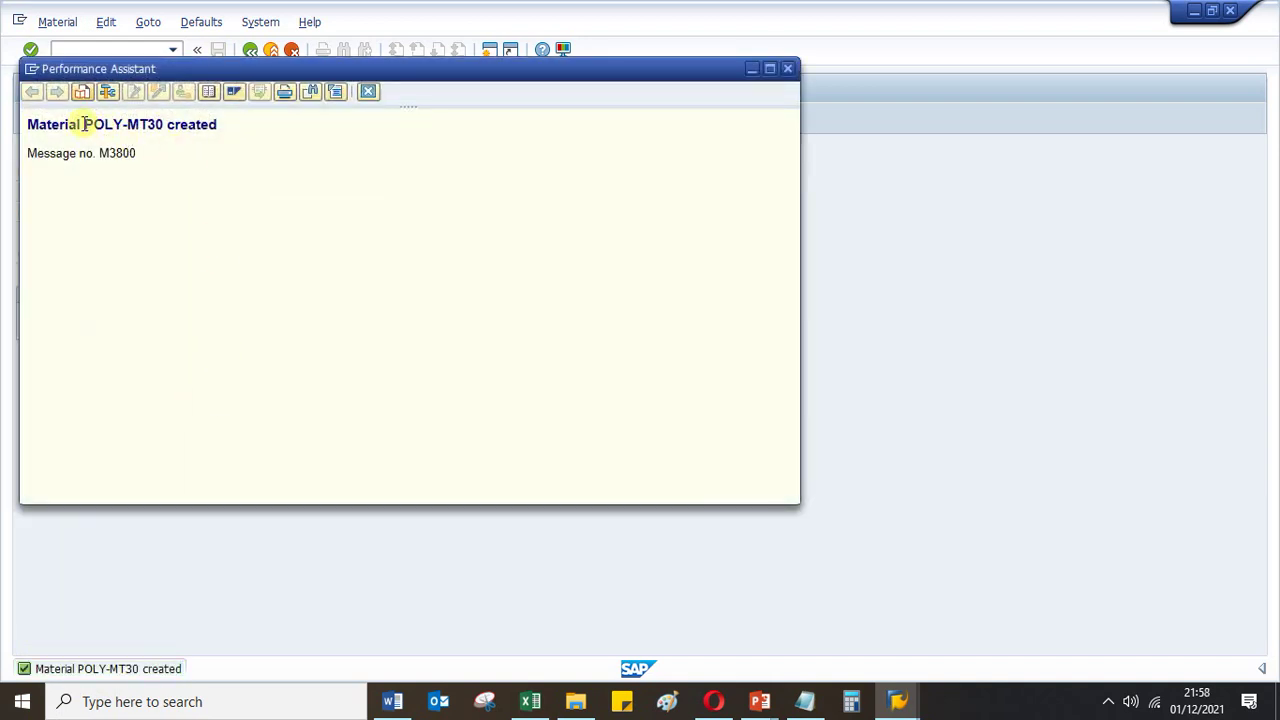
pyautogui.moveTo(86, 123); pyautogui.dragTo(162, 122)
pyautogui.hotkey('ctrl', 'c')
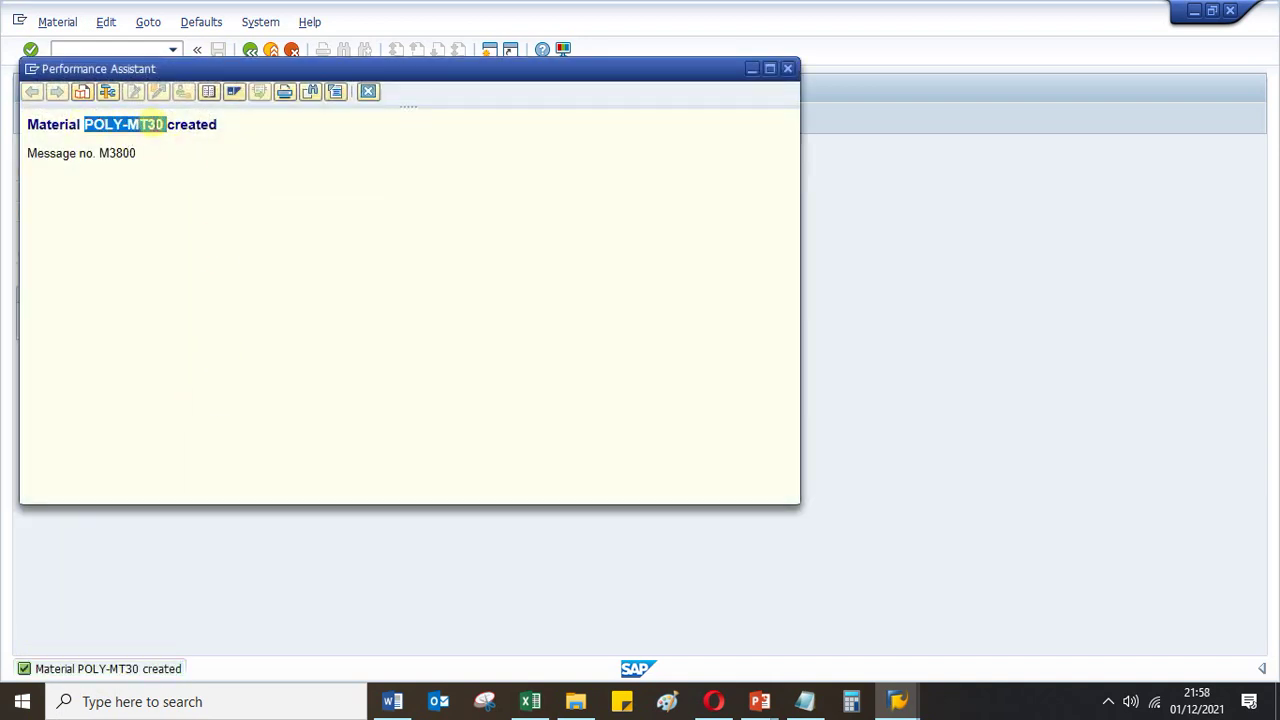
pyautogui.click(569, 639)
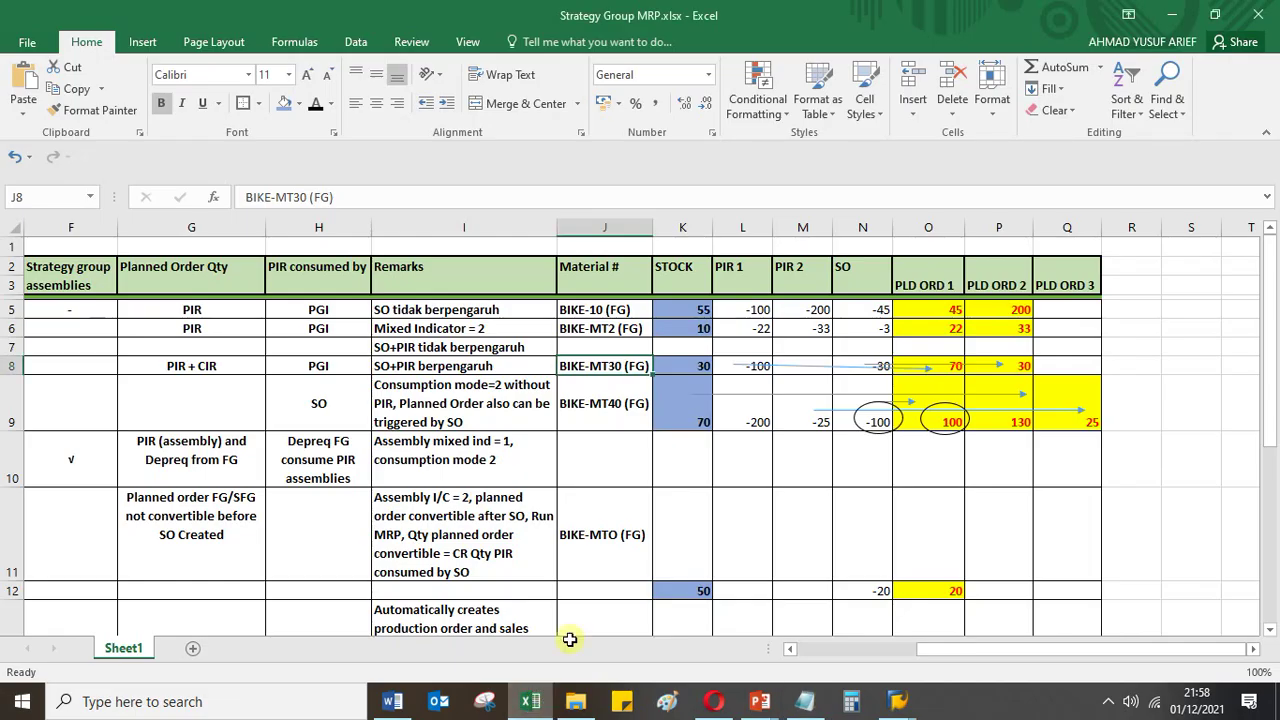
pyautogui.click(622, 400)
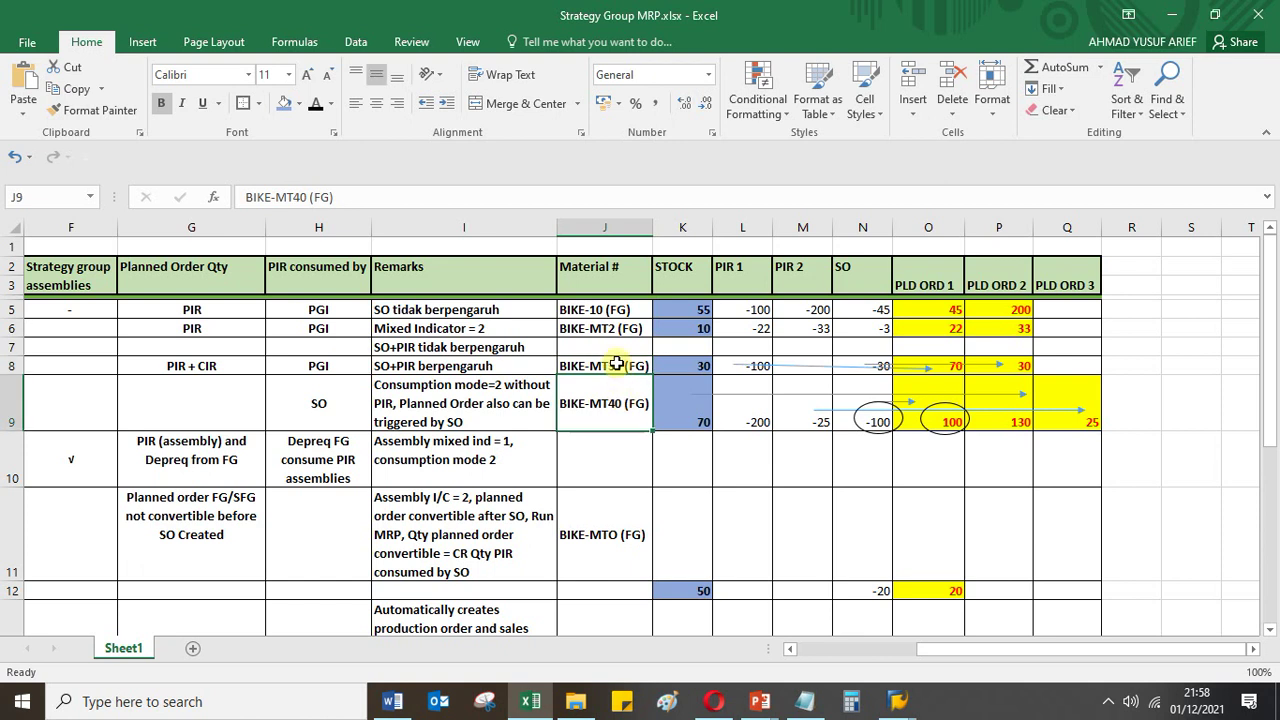
pyautogui.click(617, 364)
pyautogui.hotkey('ctrl', 'v')
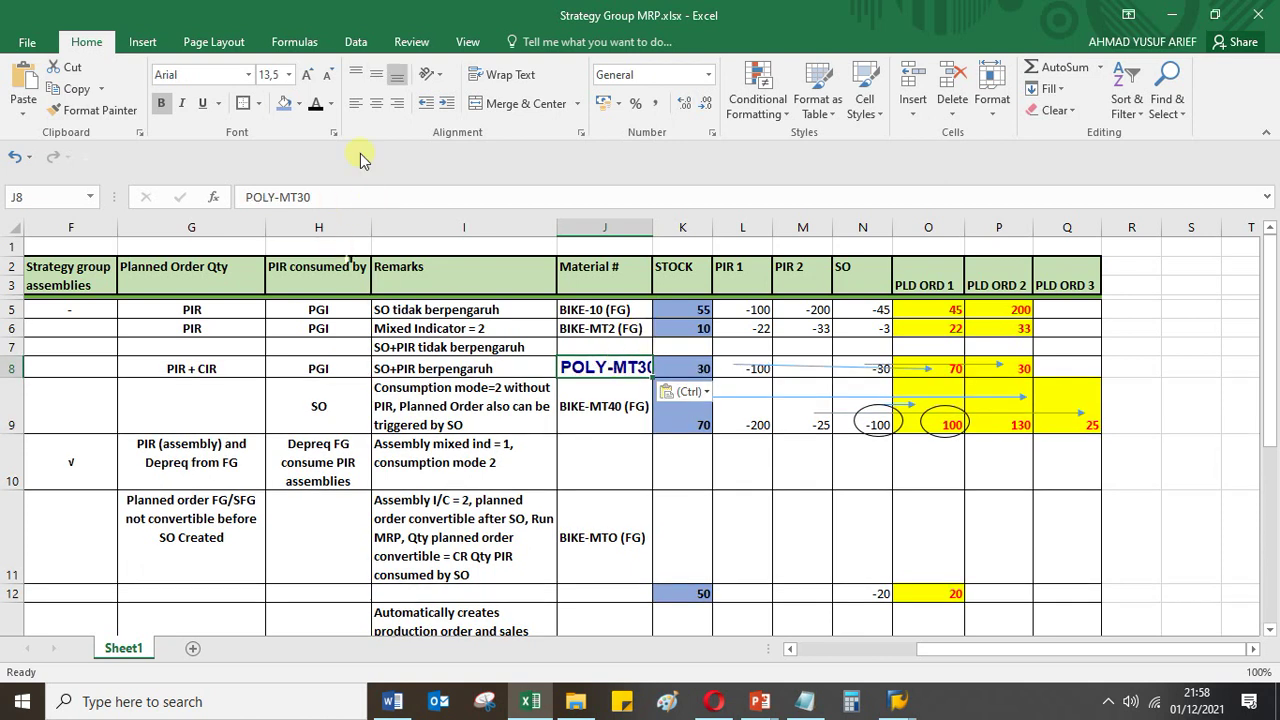
# Set the font size of the POLY-MT30 entry in cell J8 to 12
pyautogui.click(288, 74)
pyautogui.click(268, 166)
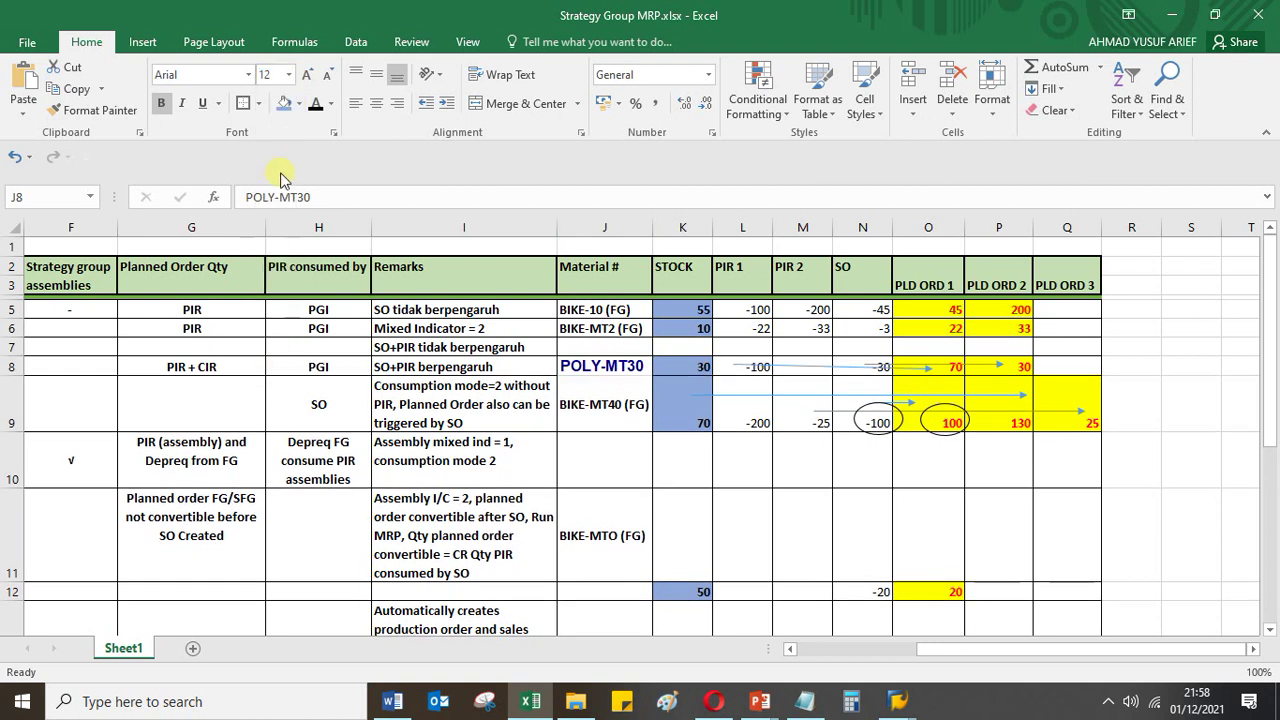
pyautogui.click(610, 402)
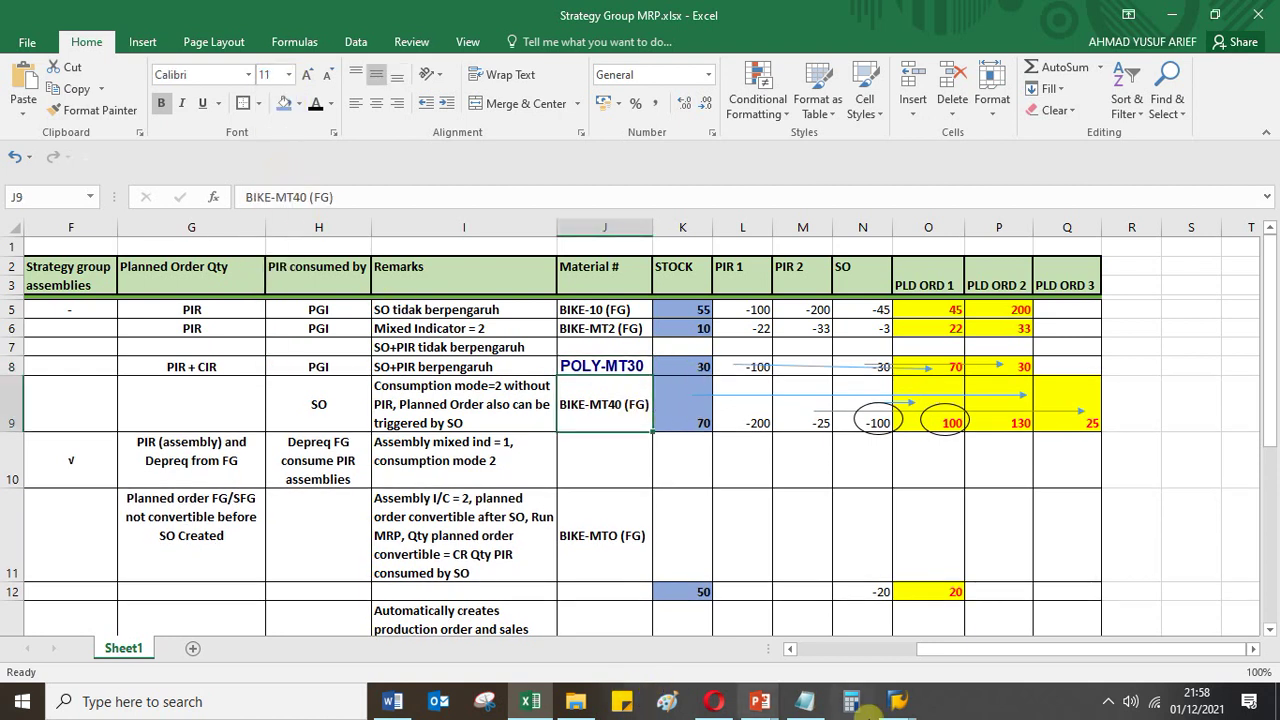
# Switch back to the Create Material session in SAP and start transaction CS01 to create a material BOM
pyautogui.moveTo(895, 703)
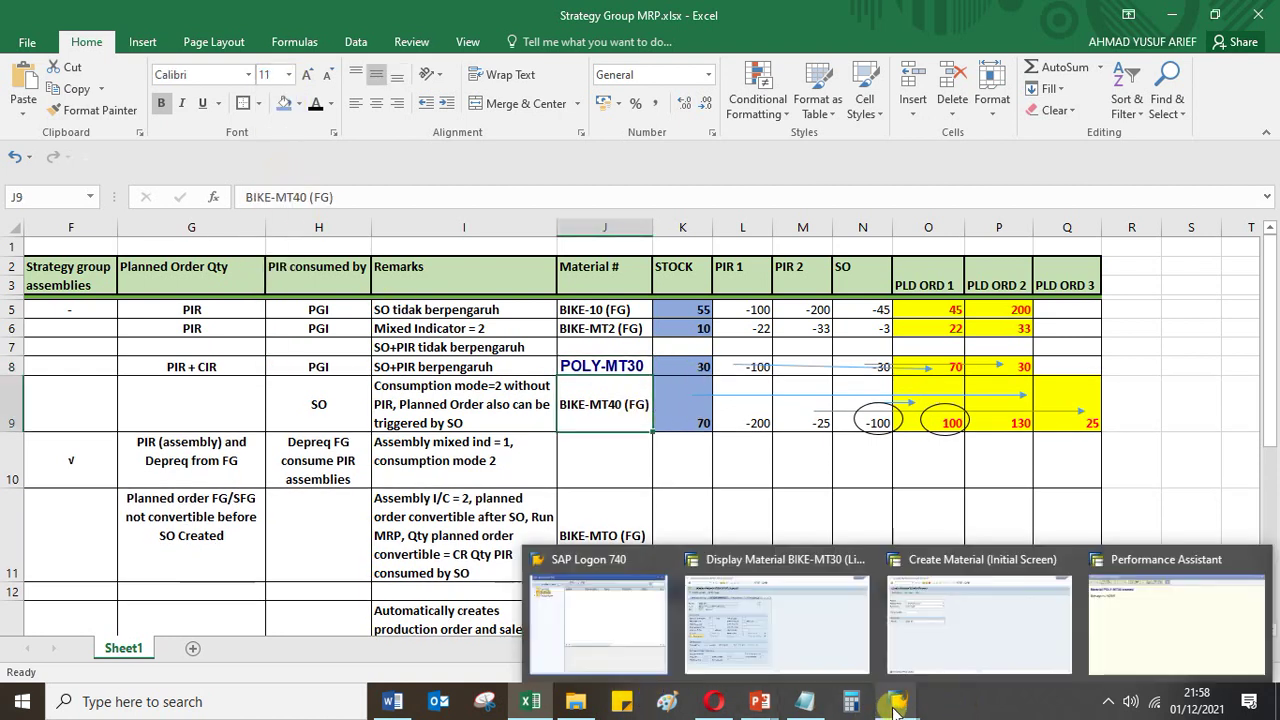
pyautogui.click(965, 608)
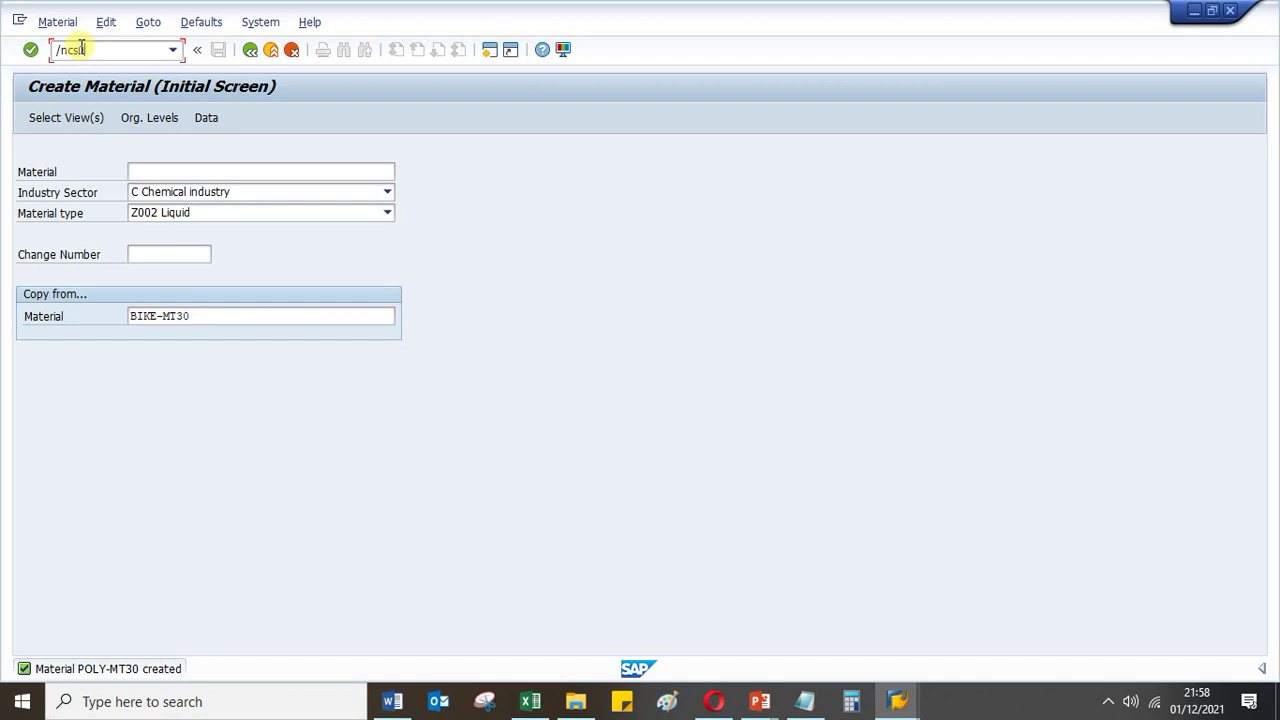
pyautogui.click(81, 49)
pyautogui.write('/ncs01')
pyautogui.press('Return')
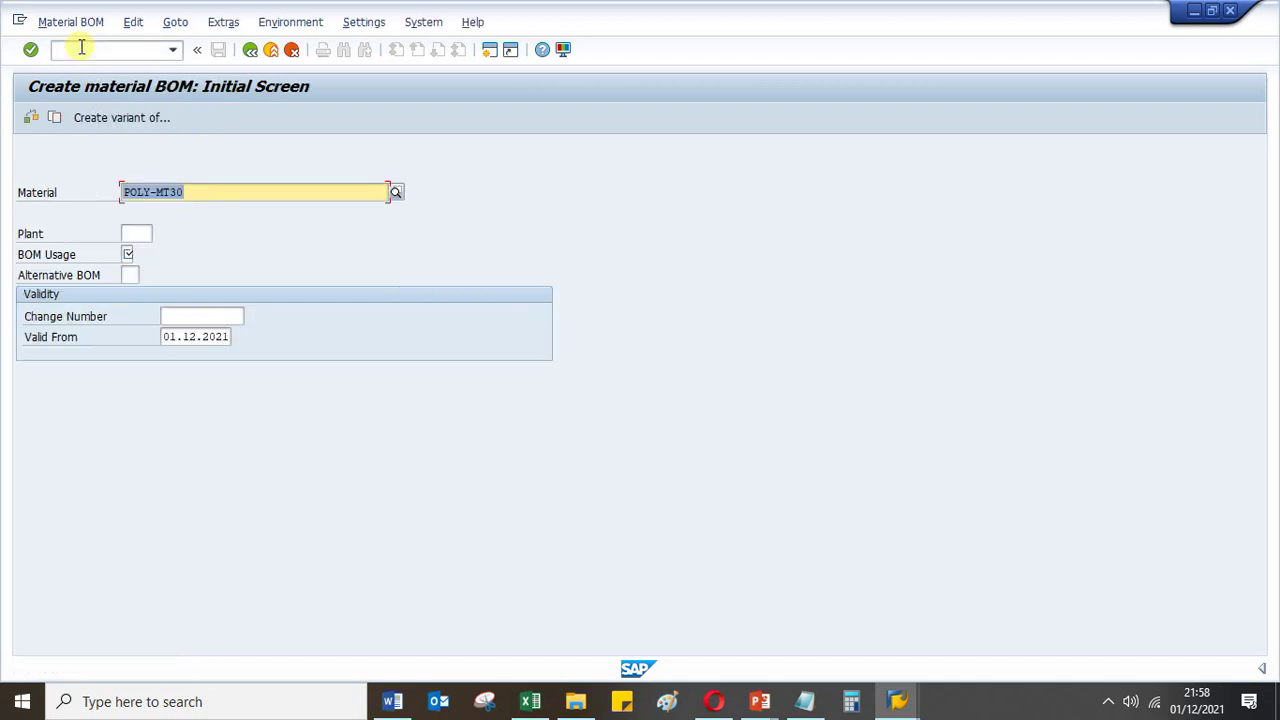
# Enter plant SC11 and BOM usage 1 for POLY-MT30 and proceed to the BOM item overview
pyautogui.click(136, 232)
pyautogui.write('sc1')
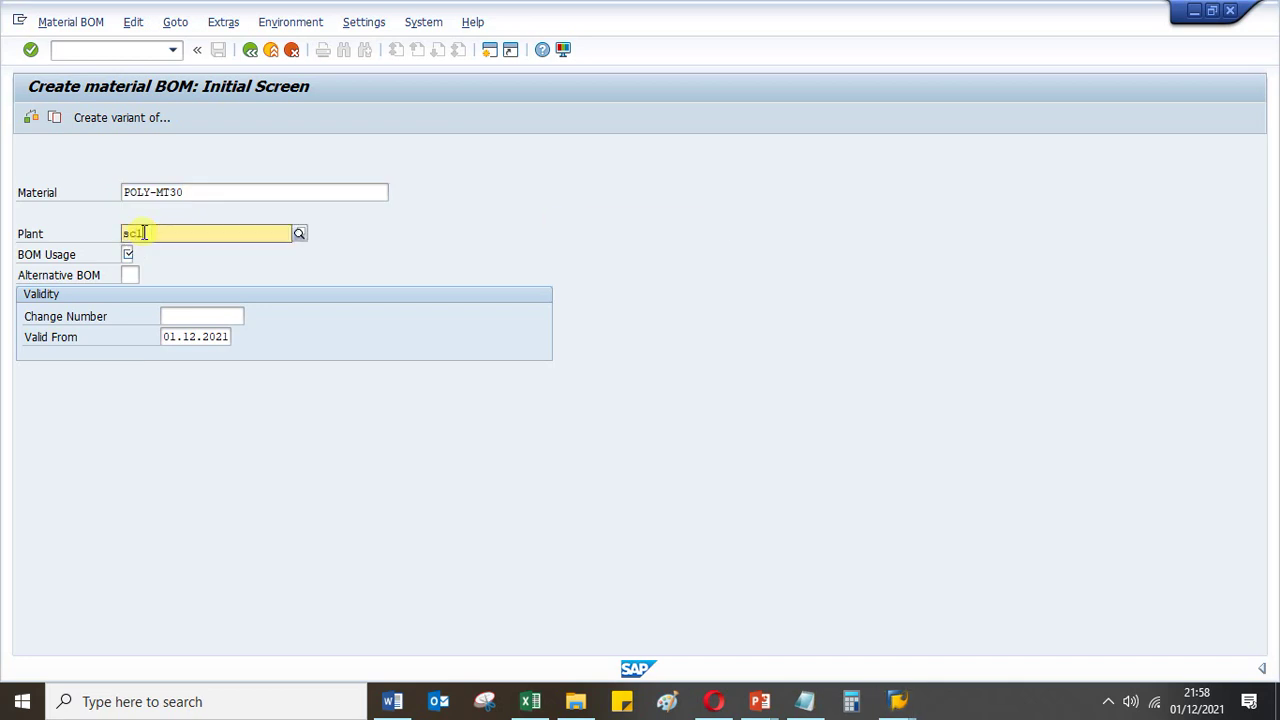
pyautogui.write('1')
pyautogui.click(140, 274)
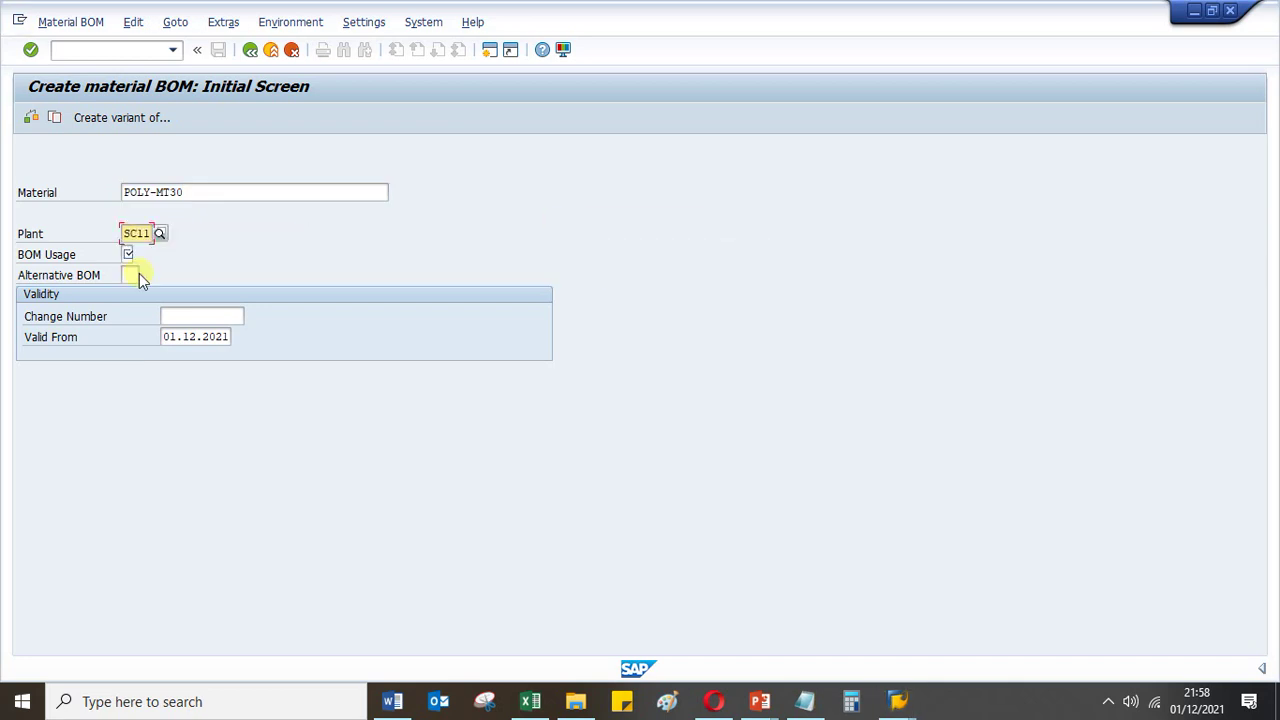
pyautogui.click(127, 254)
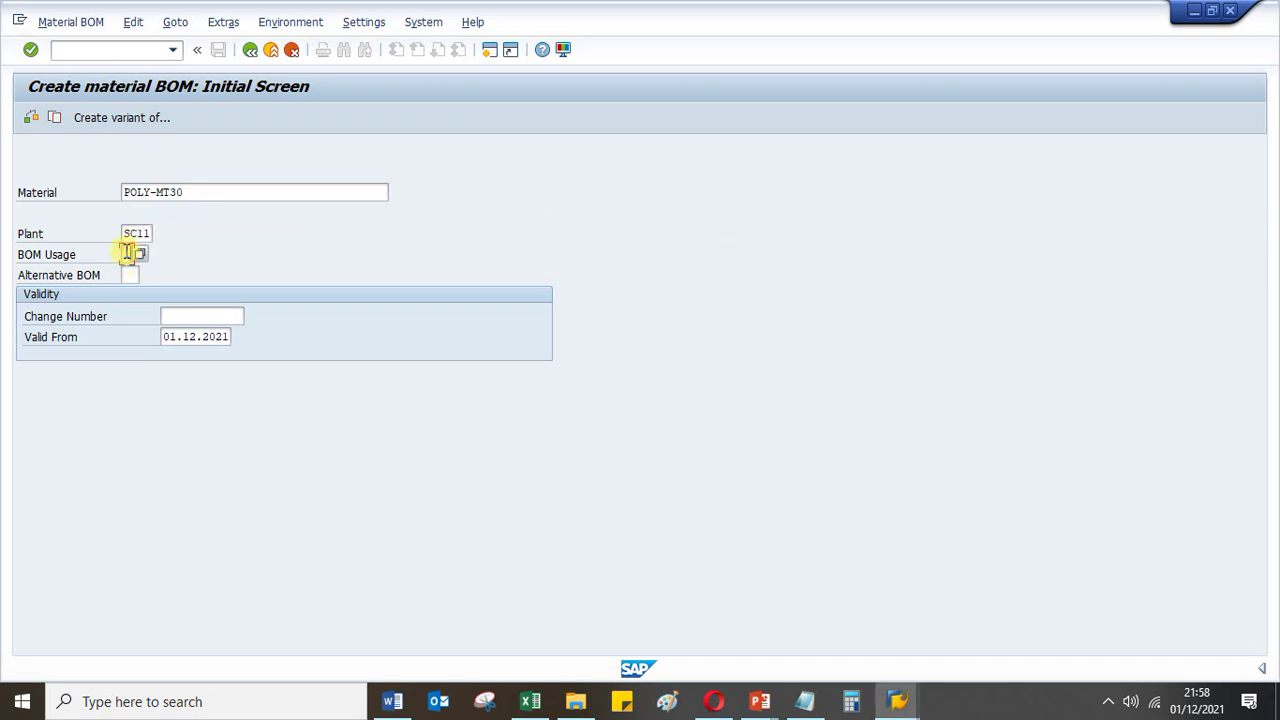
pyautogui.write('1')
pyautogui.press('Return')
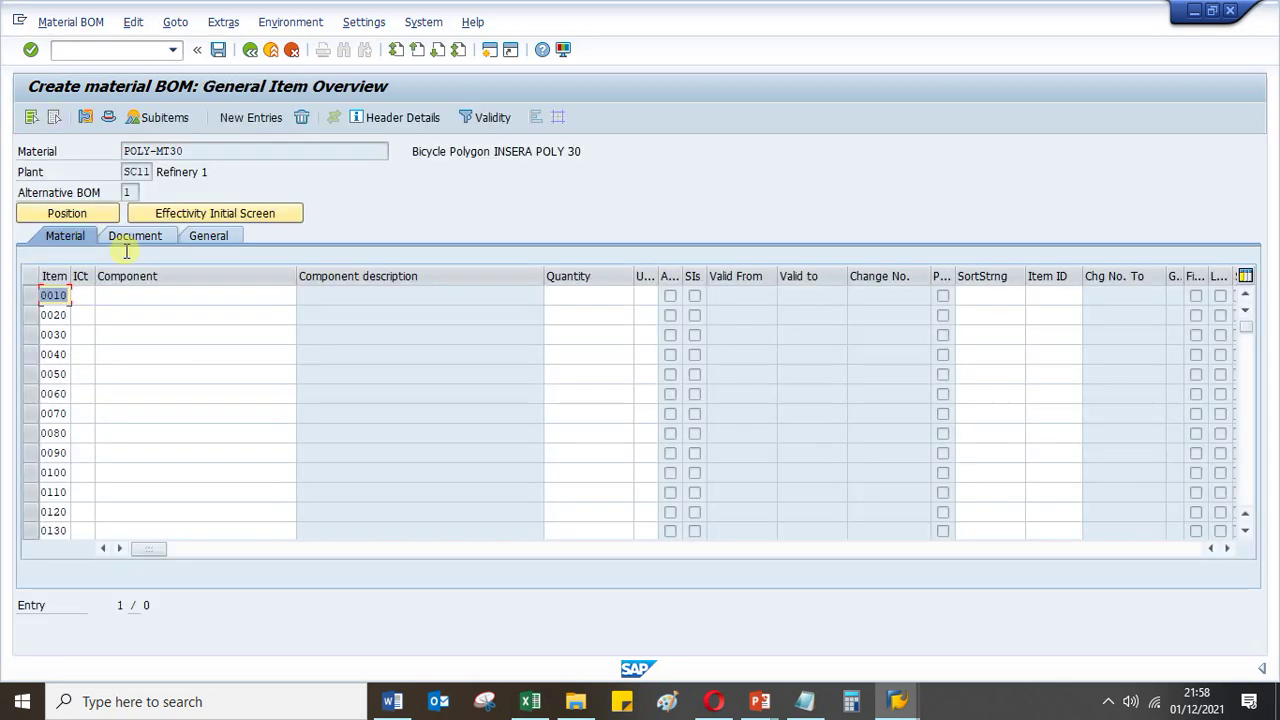
# Add component RODA as BOM item 0010 with item category L and a quantity of 2
pyautogui.click(85, 295)
pyautogui.write('1')
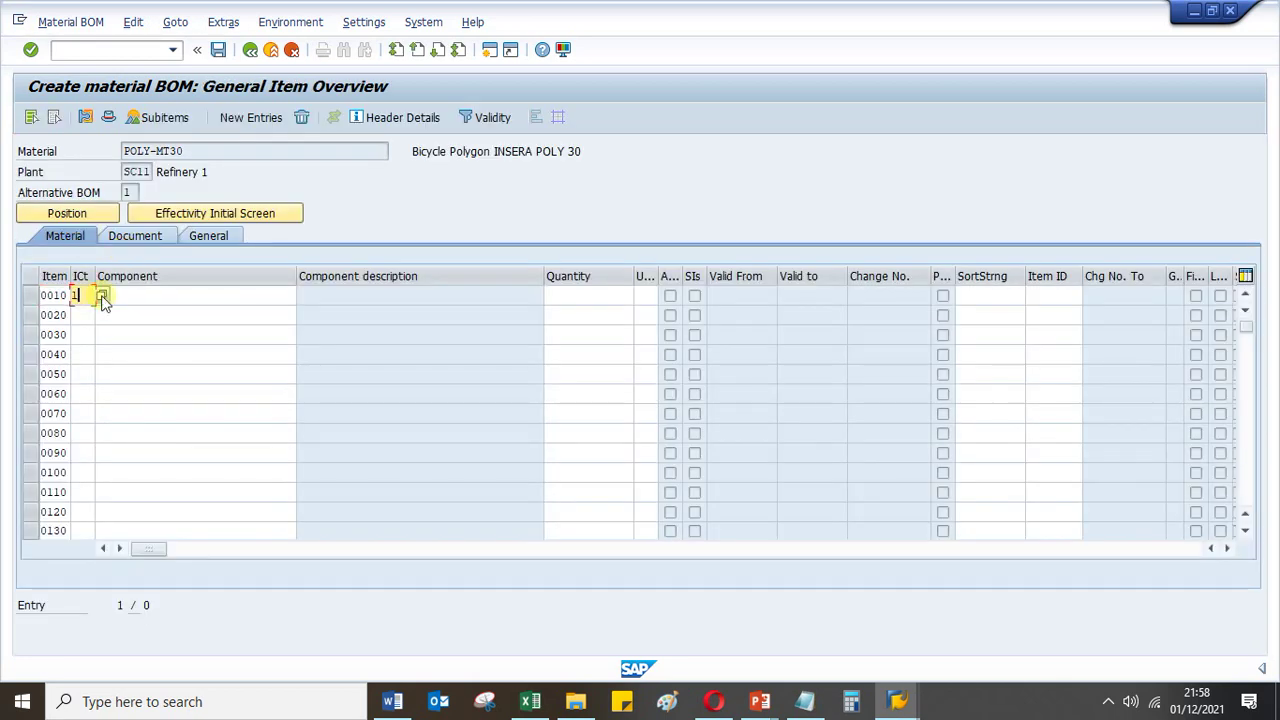
pyautogui.click(133, 296)
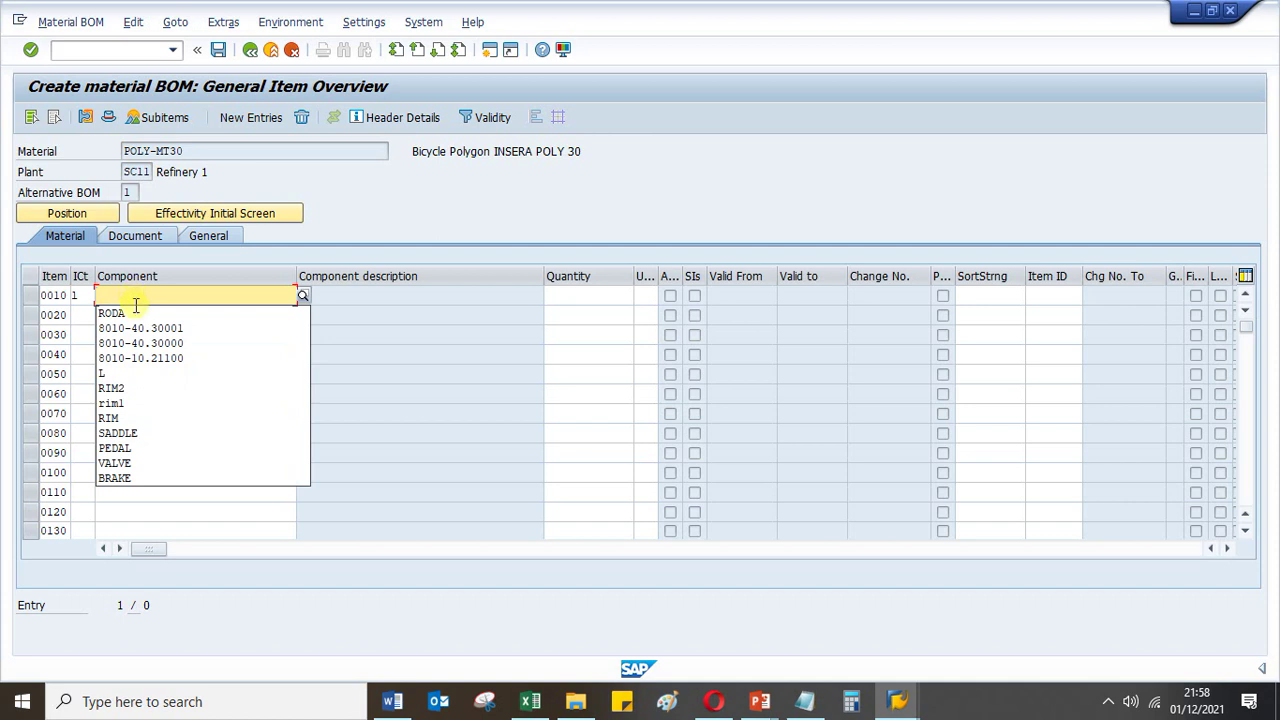
pyautogui.click(130, 314)
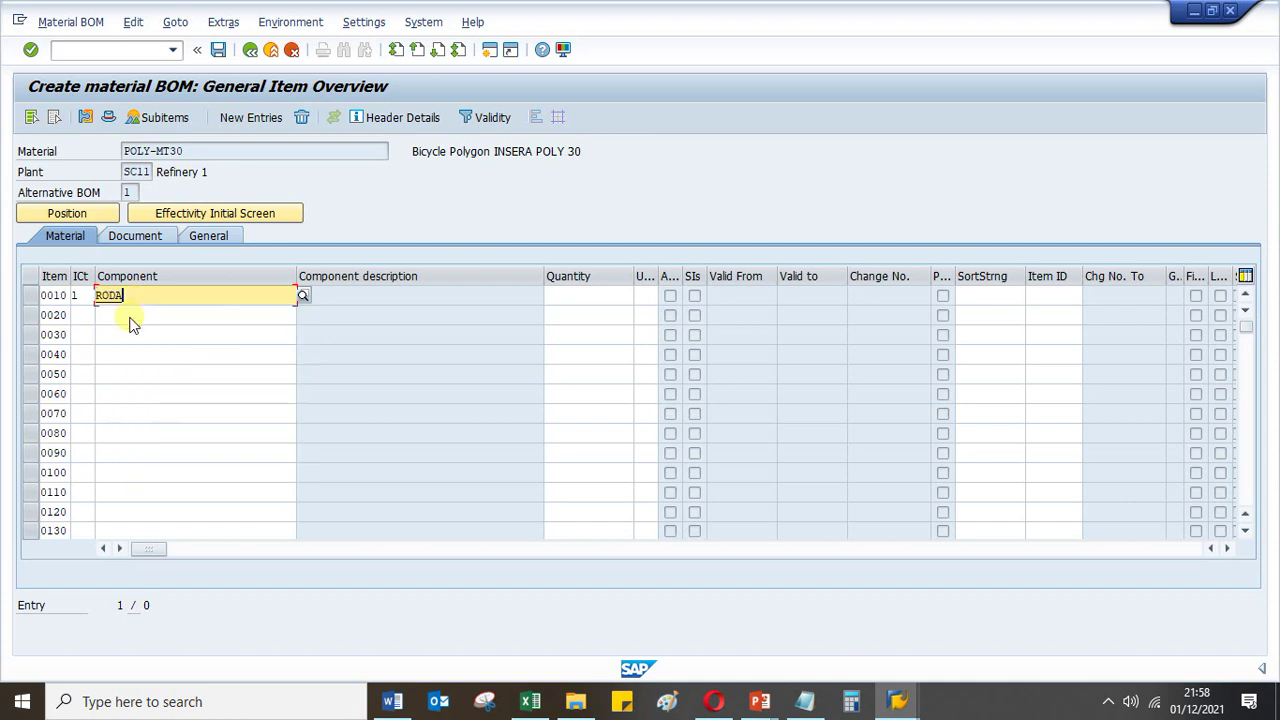
pyautogui.click(597, 300)
pyautogui.write('2')
pyautogui.press('Return')
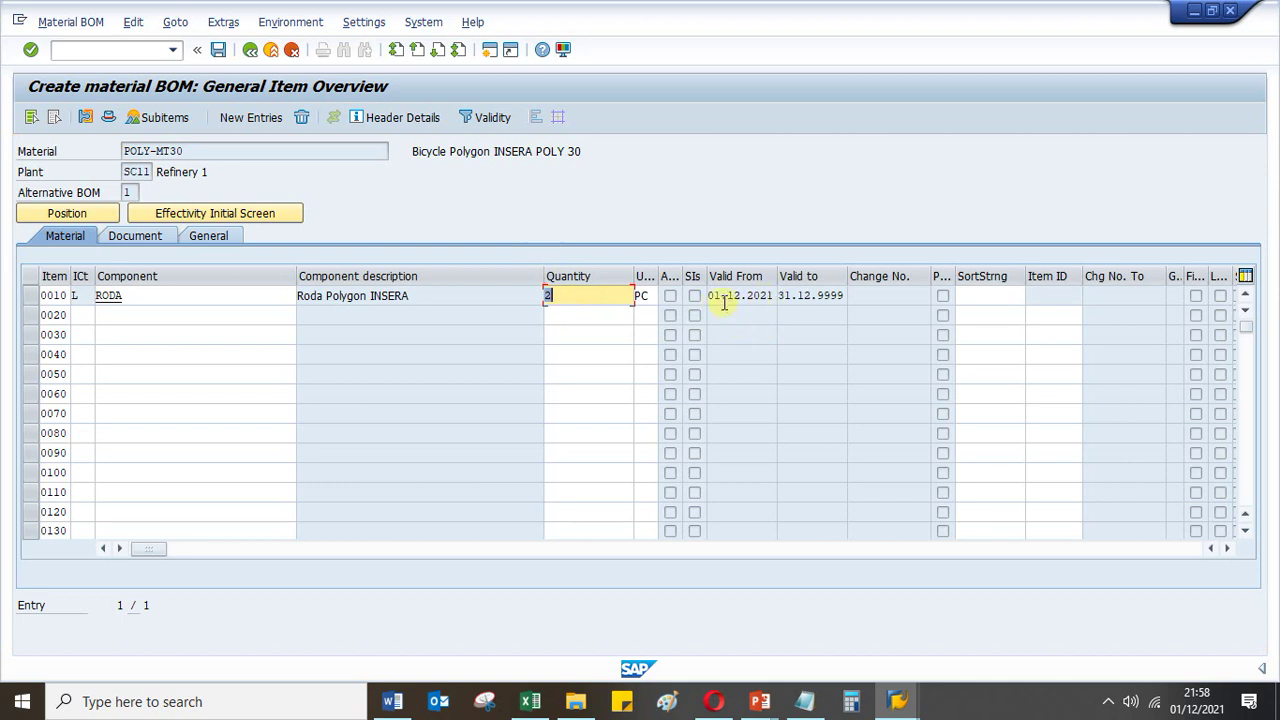
# Check the RODA component entry and its quantity, and save the BOM of POLY-MT30
pyautogui.click(238, 297)
pyautogui.click(578, 295)
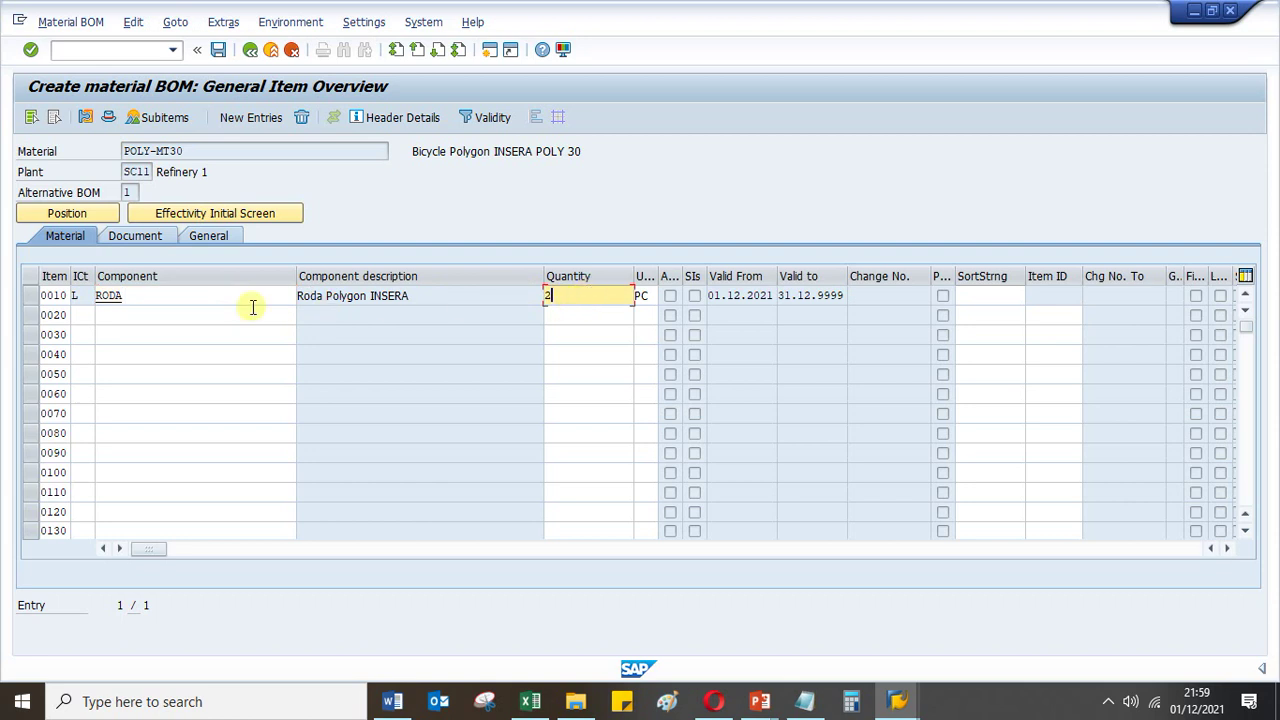
pyautogui.click(194, 295)
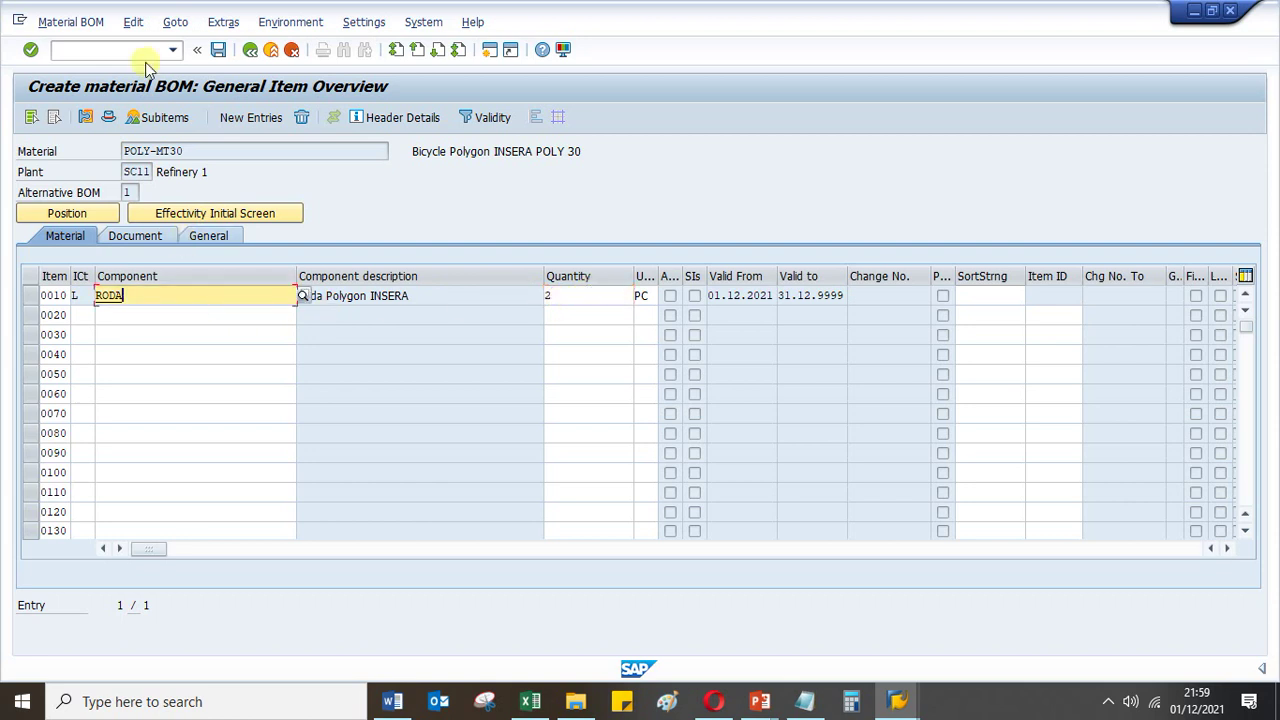
pyautogui.click(218, 49)
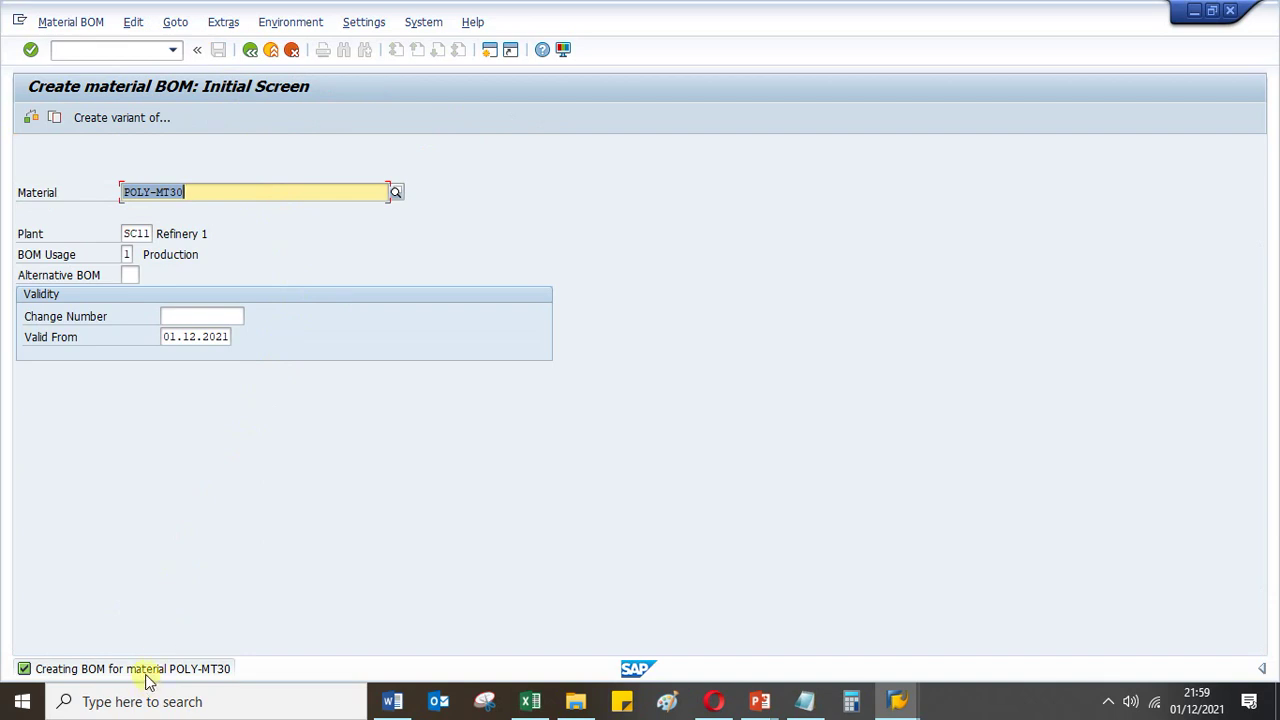
# Start transaction CA01 and open the routing header details for POLY-MT30 in plant SC11
pyautogui.click(107, 49)
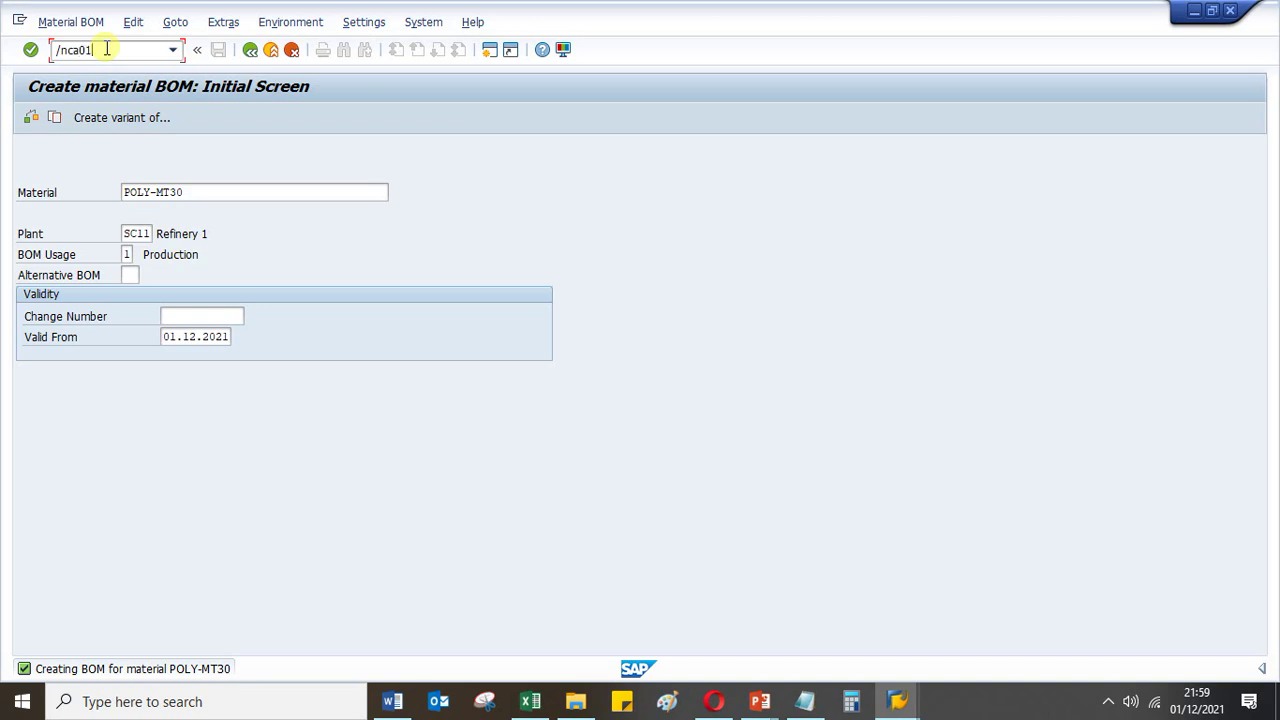
pyautogui.press('Return')
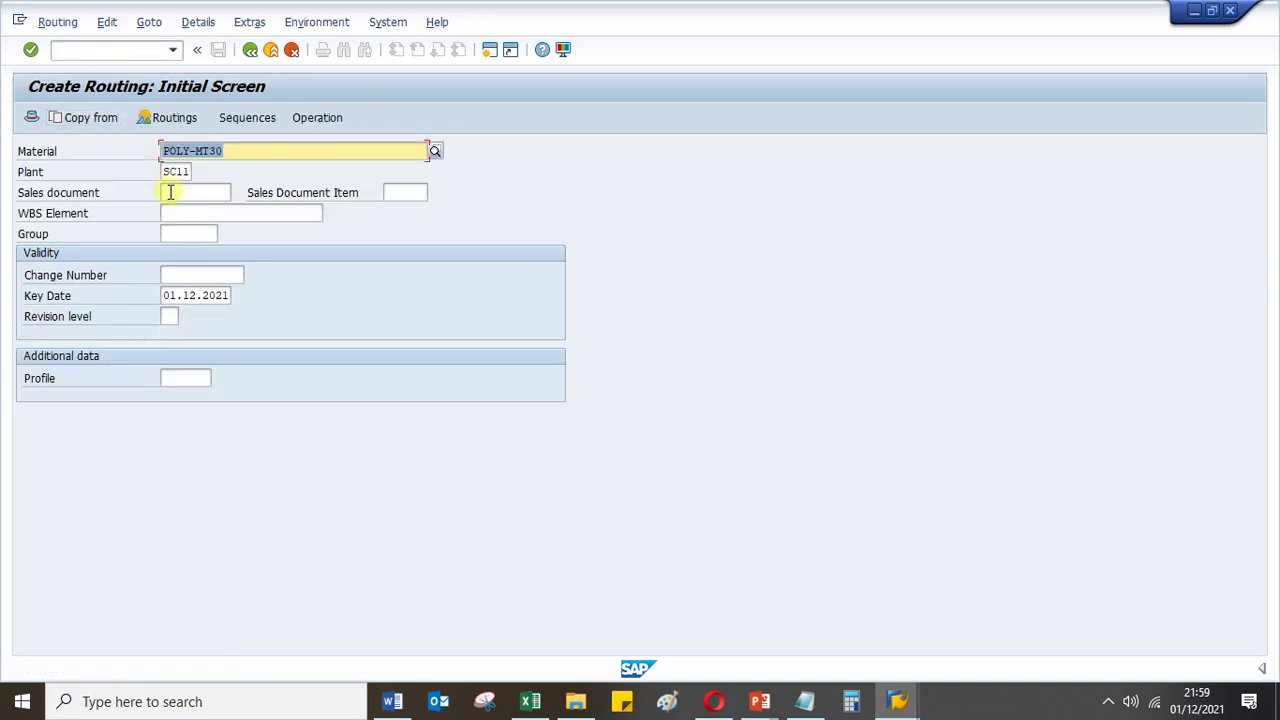
pyautogui.click(183, 295)
pyautogui.press('Return')
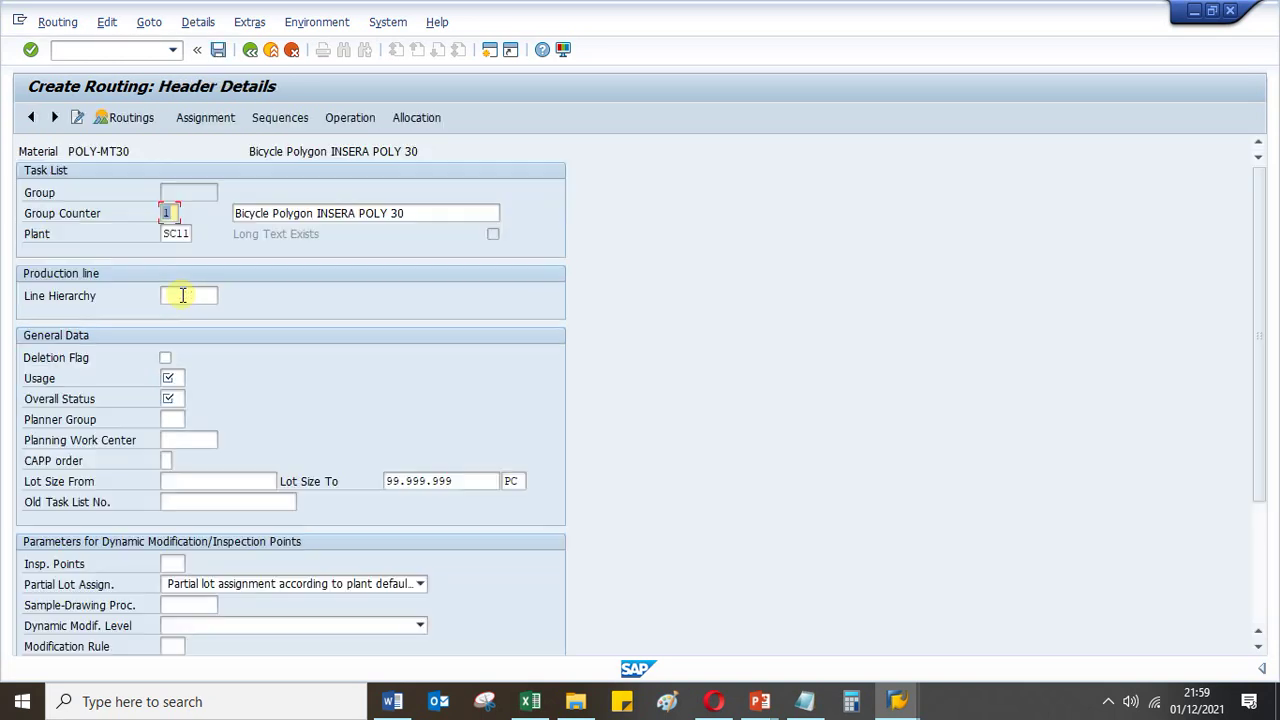
# Set the routing's usage to 1 (Production) and its overall status to 4, Released (General)
pyautogui.click(172, 378)
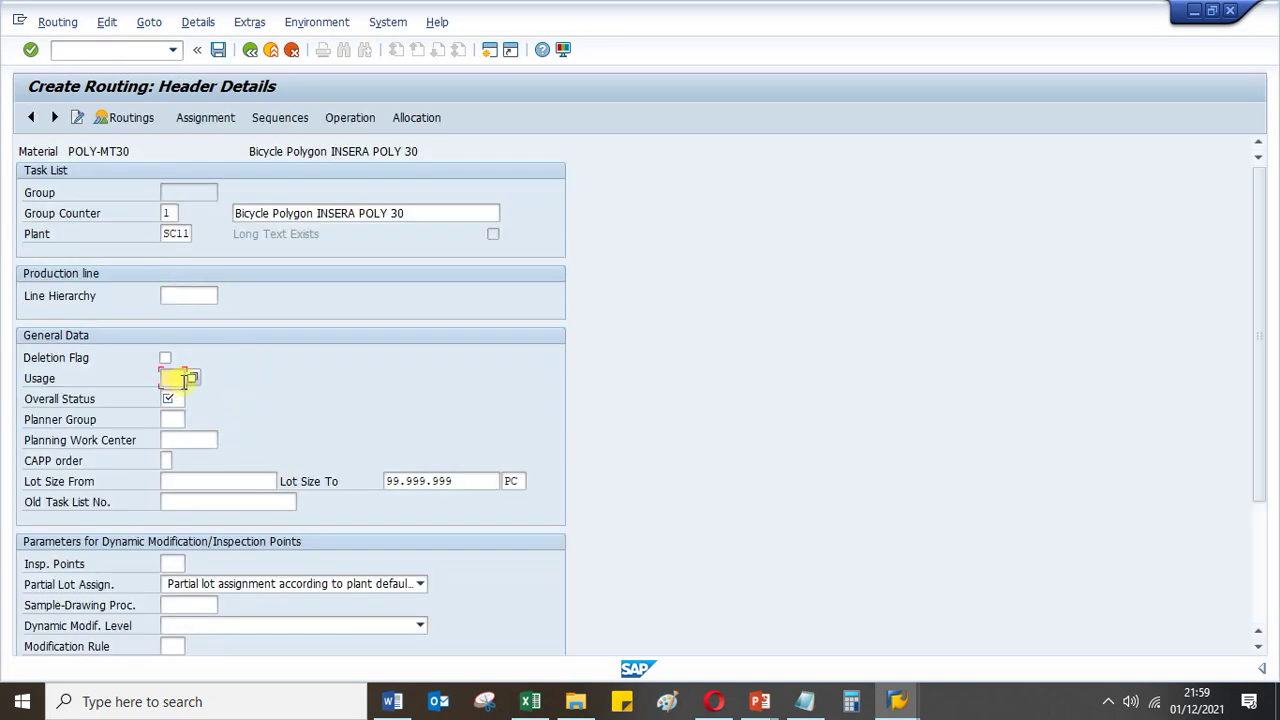
pyautogui.click(192, 380)
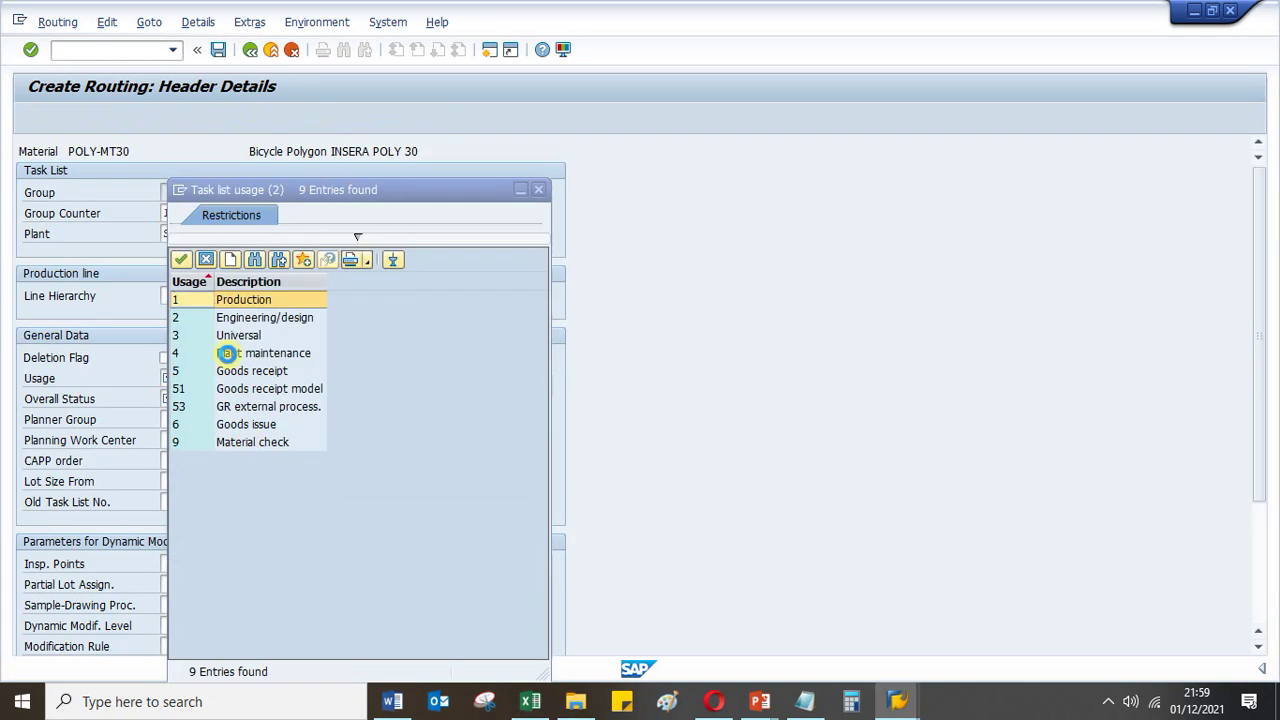
pyautogui.doubleClick(195, 304)
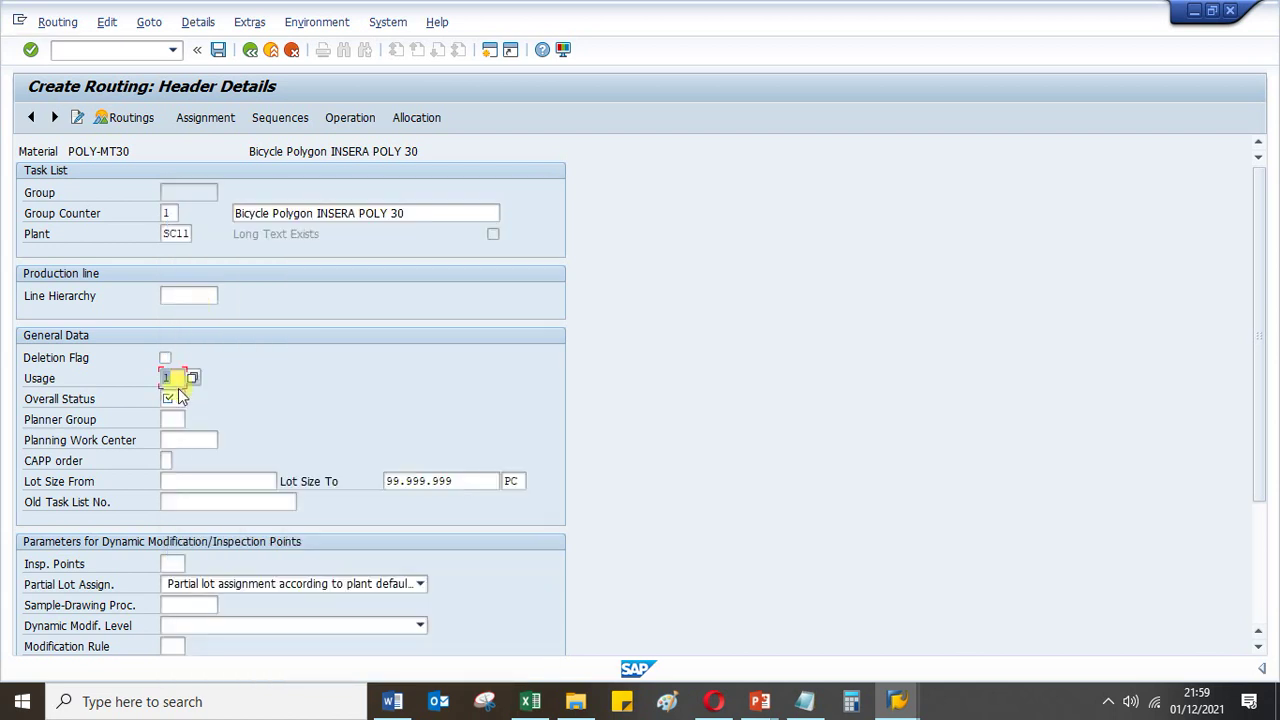
pyautogui.click(193, 400)
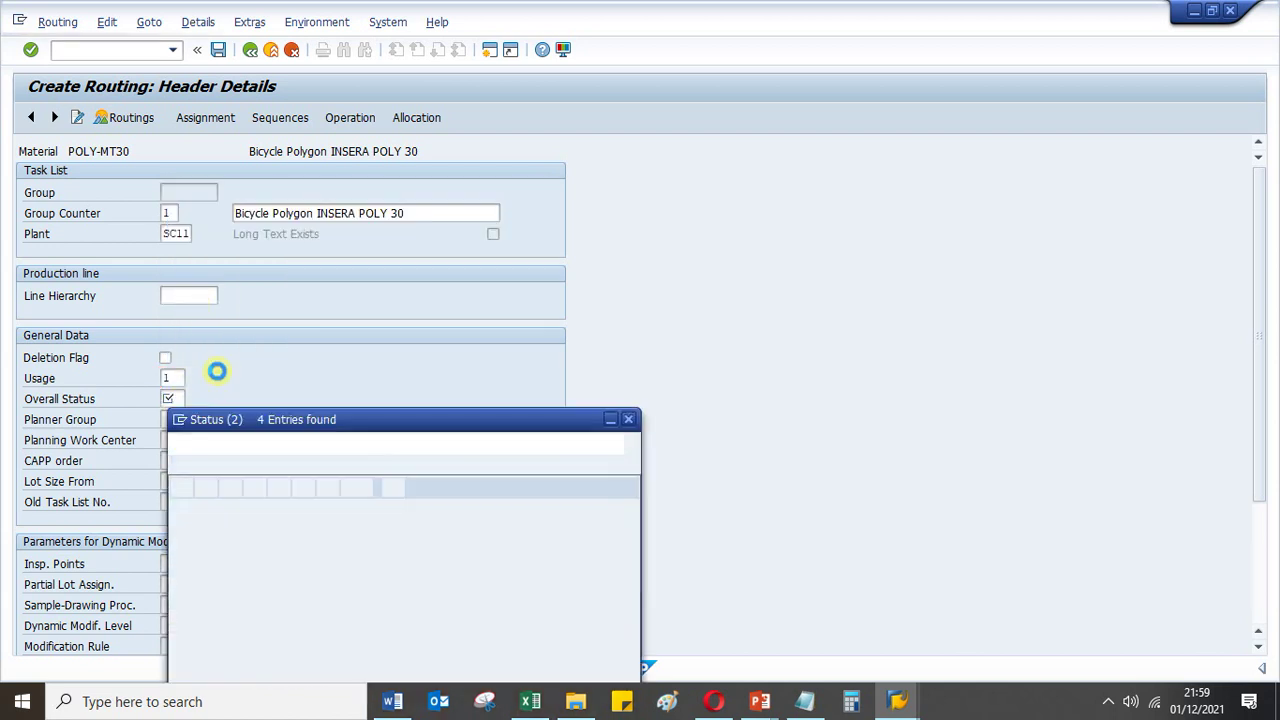
pyautogui.doubleClick(212, 355)
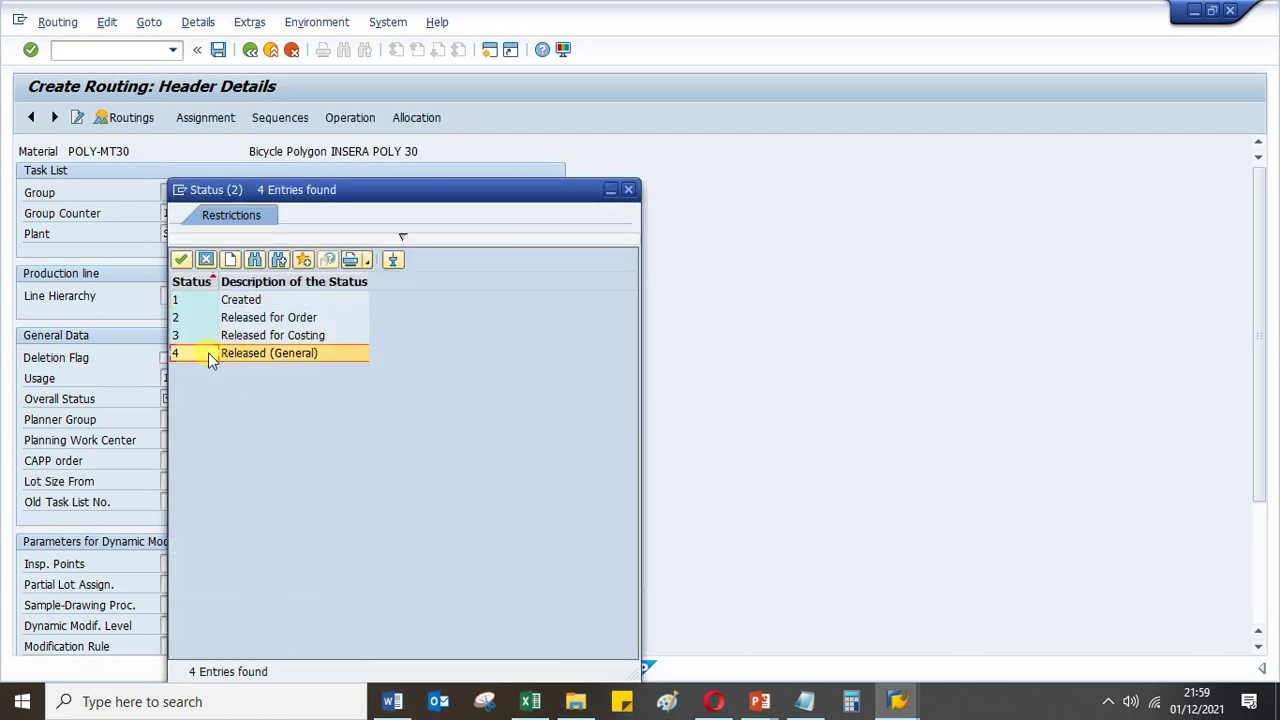
# Set the routing's starting lot size to 1 and proceed to the operation overview
pyautogui.click(215, 481)
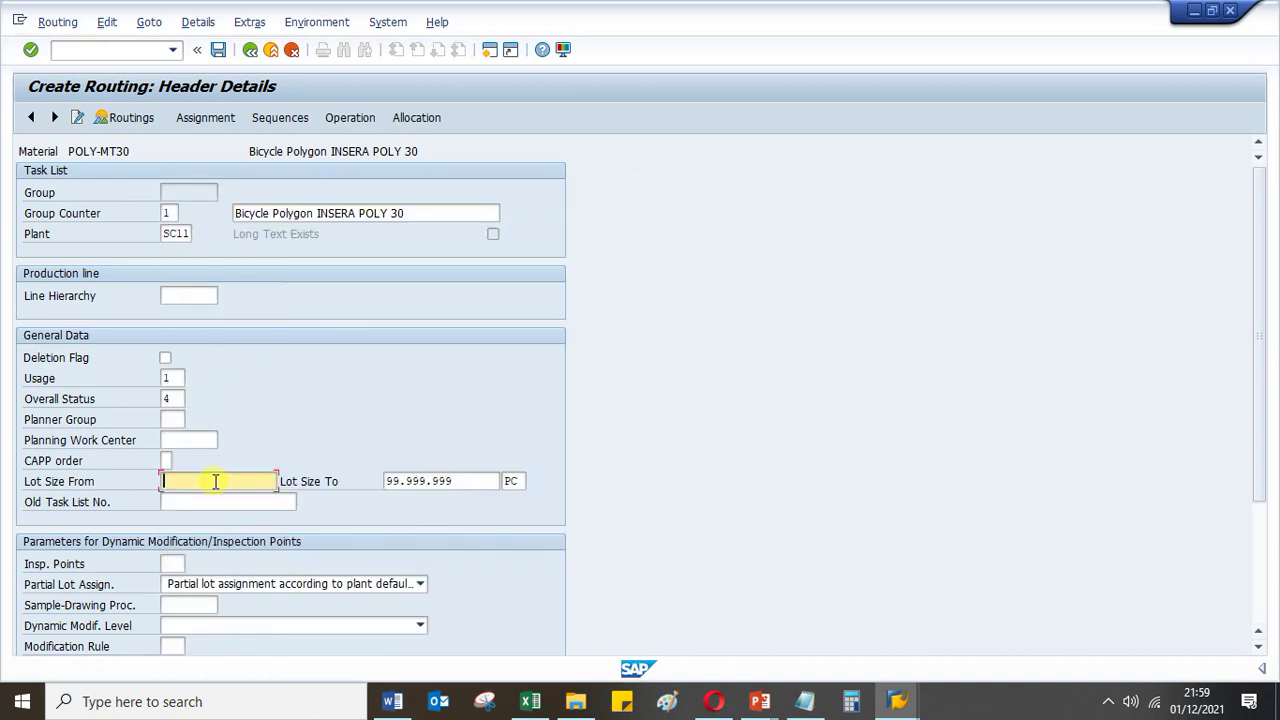
pyautogui.write('1')
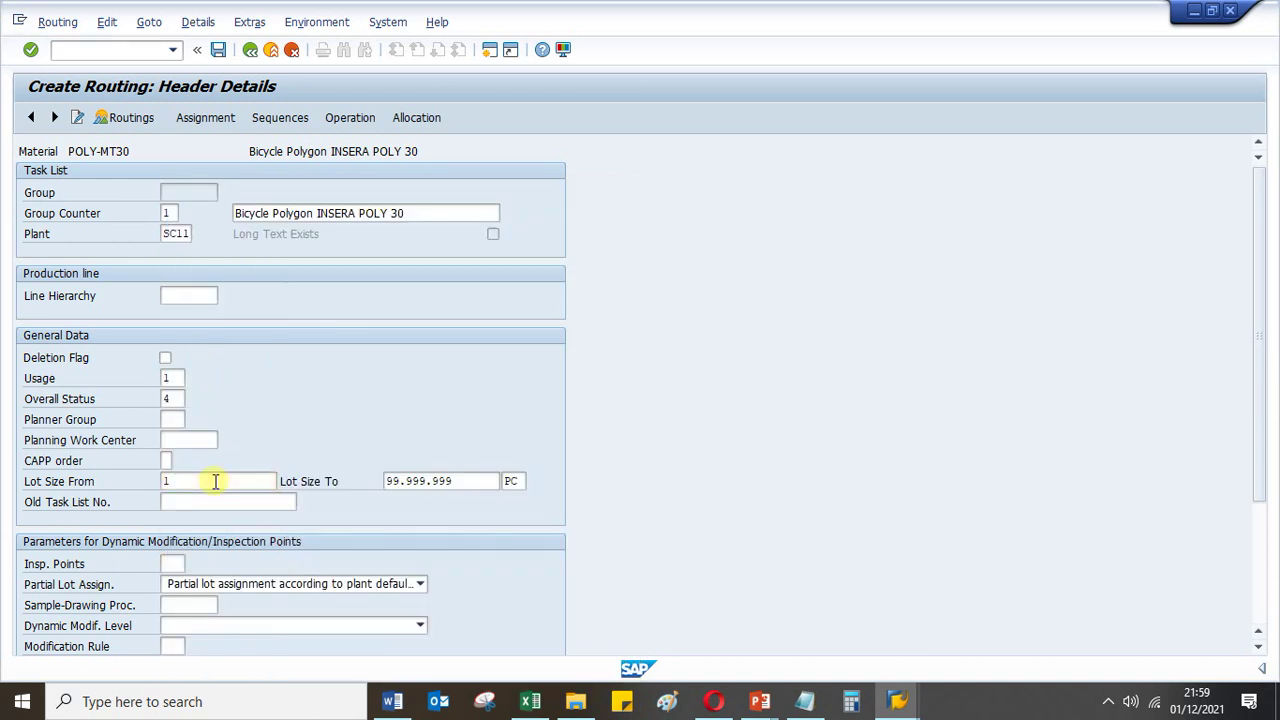
pyautogui.press('Return')
pyautogui.click(357, 118)
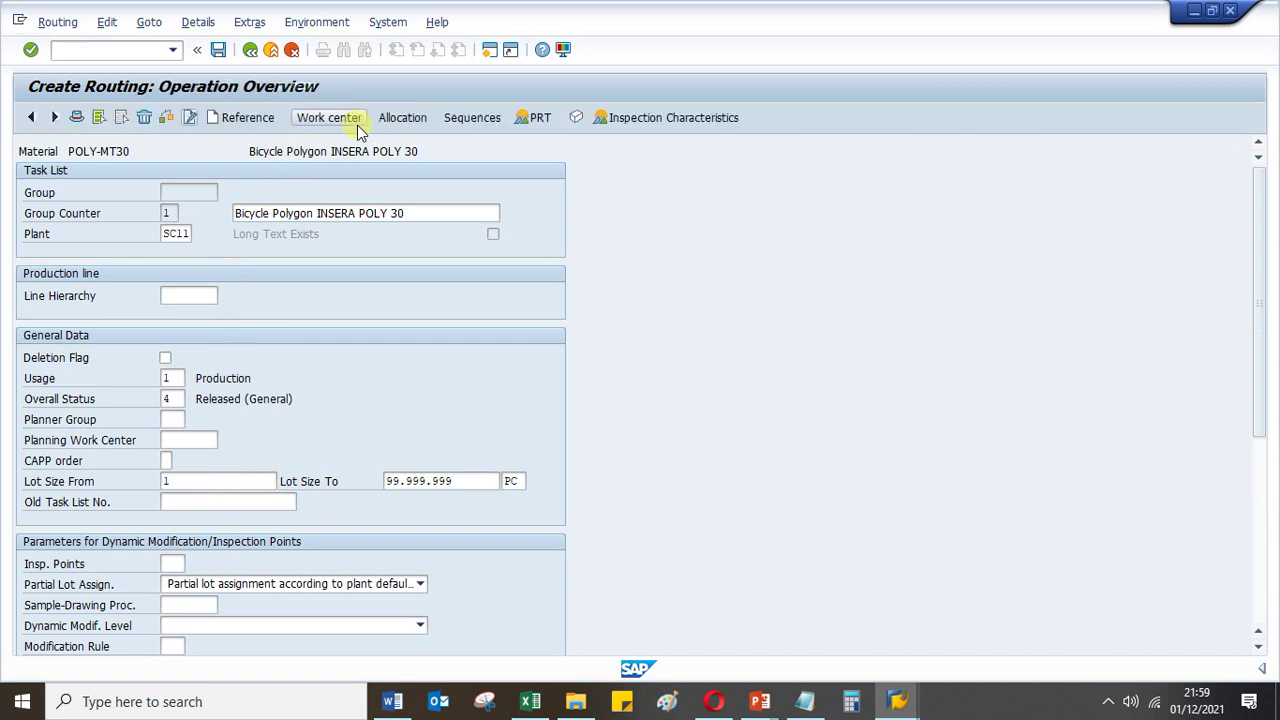
# Enter operation 0010 with work center REF-001 and the description Operation
pyautogui.click(126, 253)
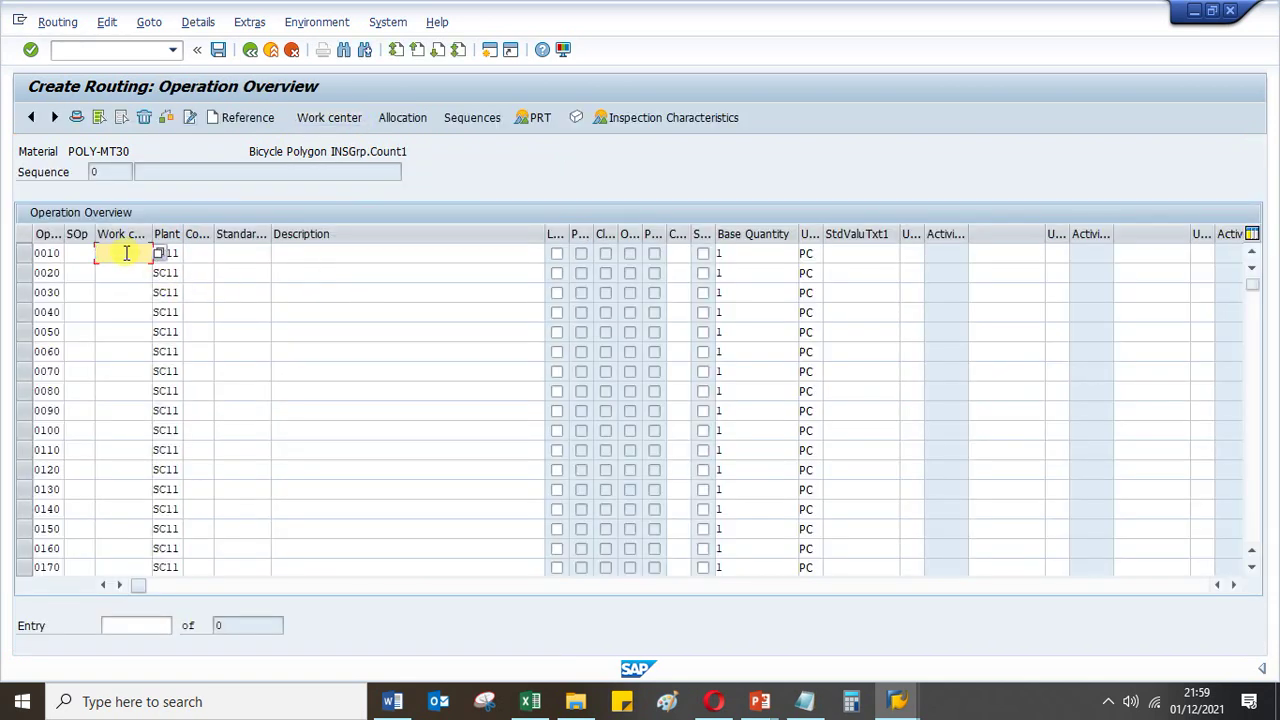
pyautogui.click(126, 253)
pyautogui.click(122, 271)
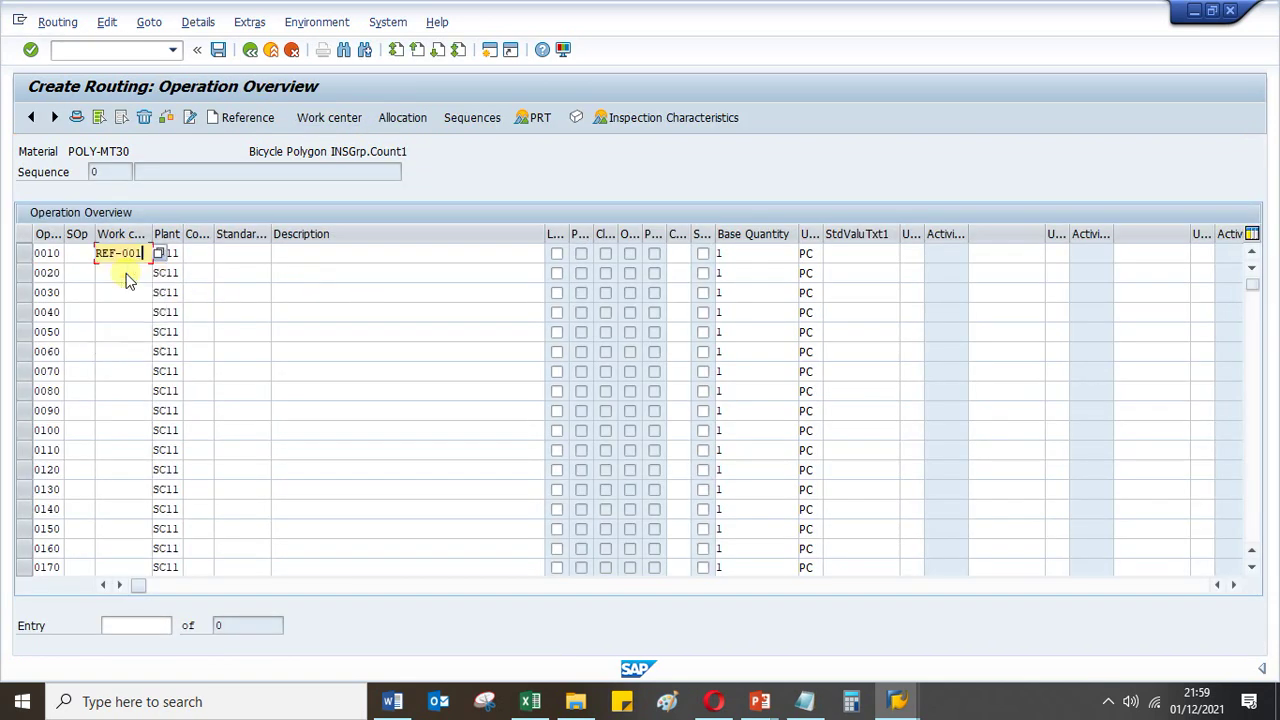
pyautogui.click(294, 252)
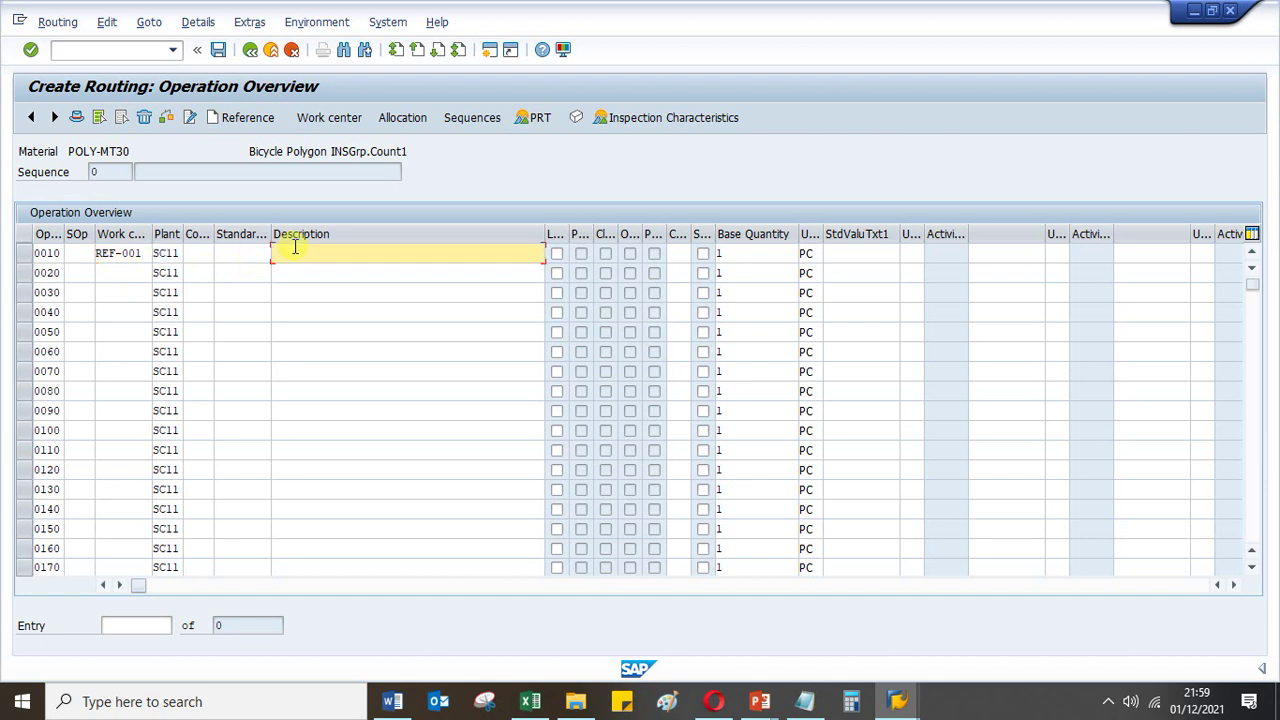
pyautogui.click(294, 249)
pyautogui.click(296, 270)
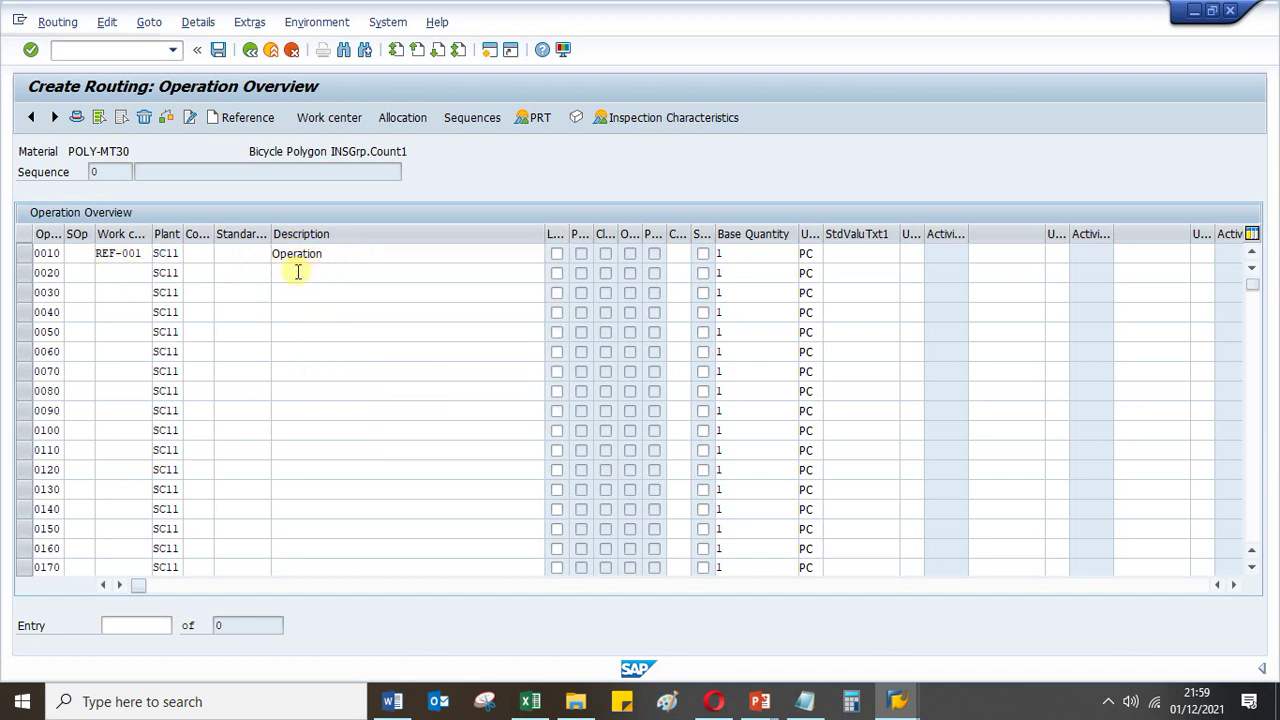
pyautogui.press('Return')
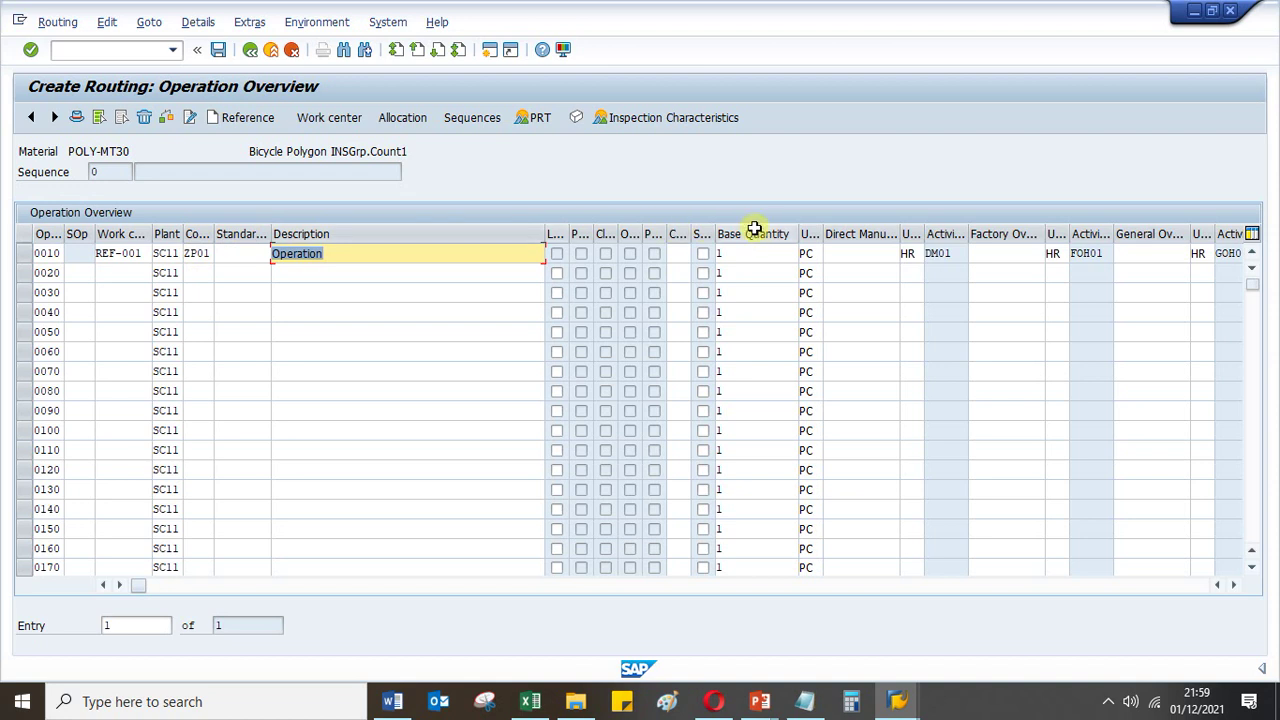
# In operation 0010's details, set the Direct Manufacturing, Factory Overhead, General Overhead and Utility standard values to 1 hour each
pyautogui.click(850, 253)
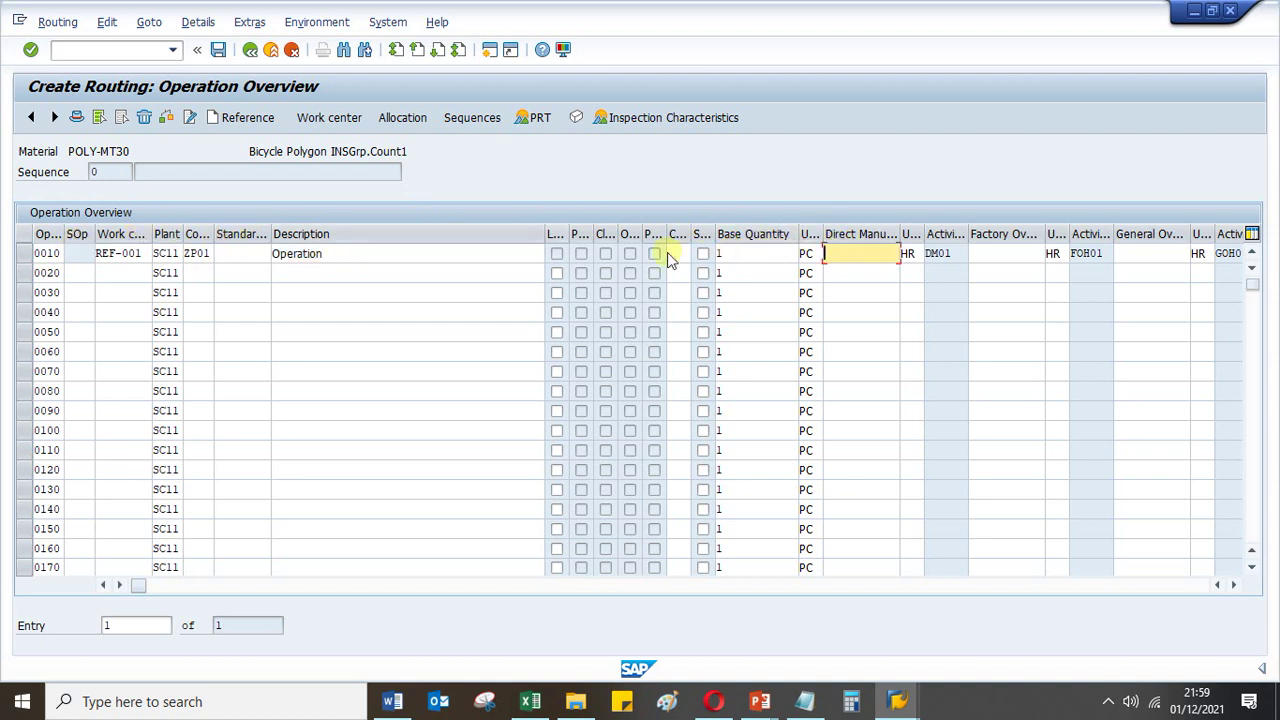
pyautogui.doubleClick(33, 255)
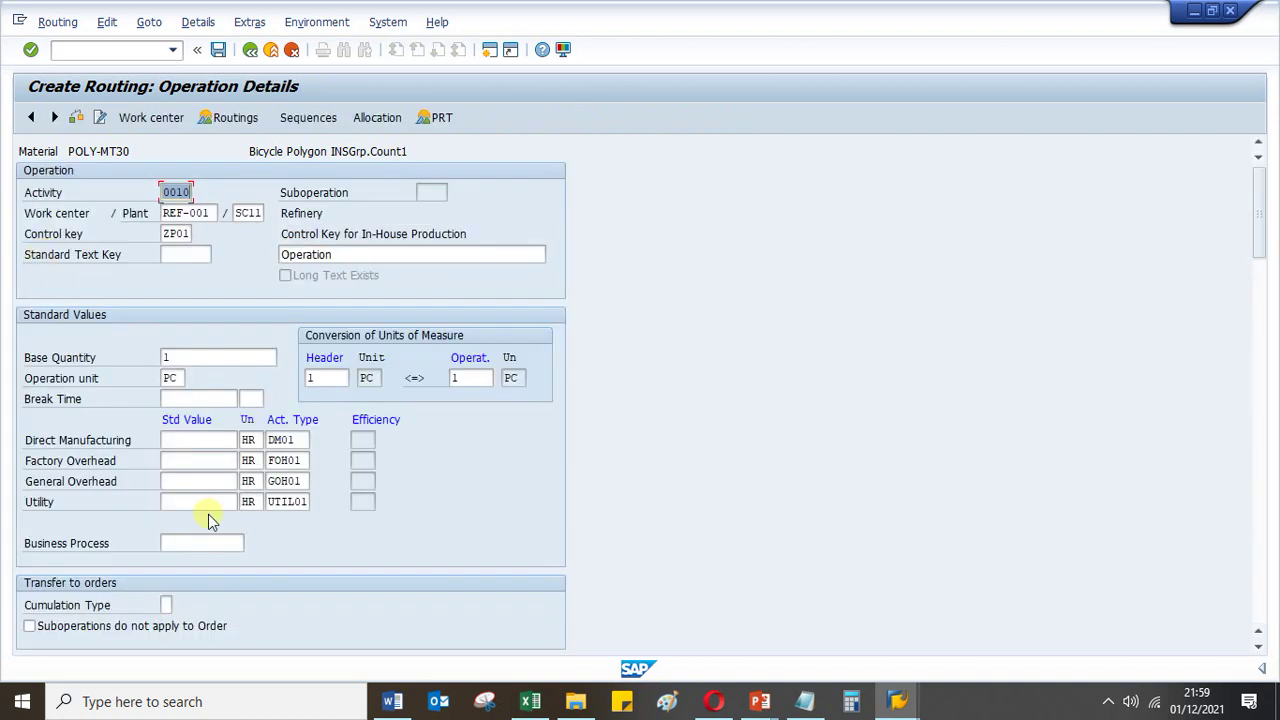
pyautogui.click(190, 440)
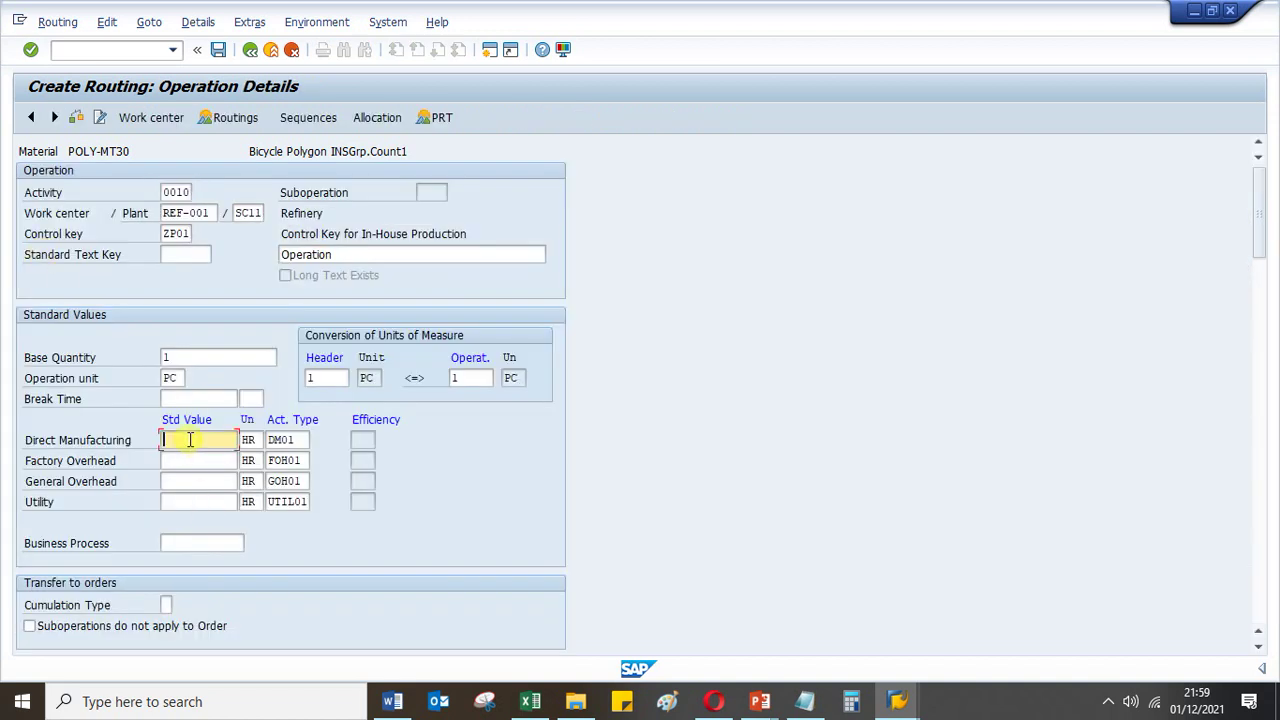
pyautogui.write('1')
pyautogui.click(178, 460)
pyautogui.write('1')
pyautogui.click(177, 480)
pyautogui.write('1')
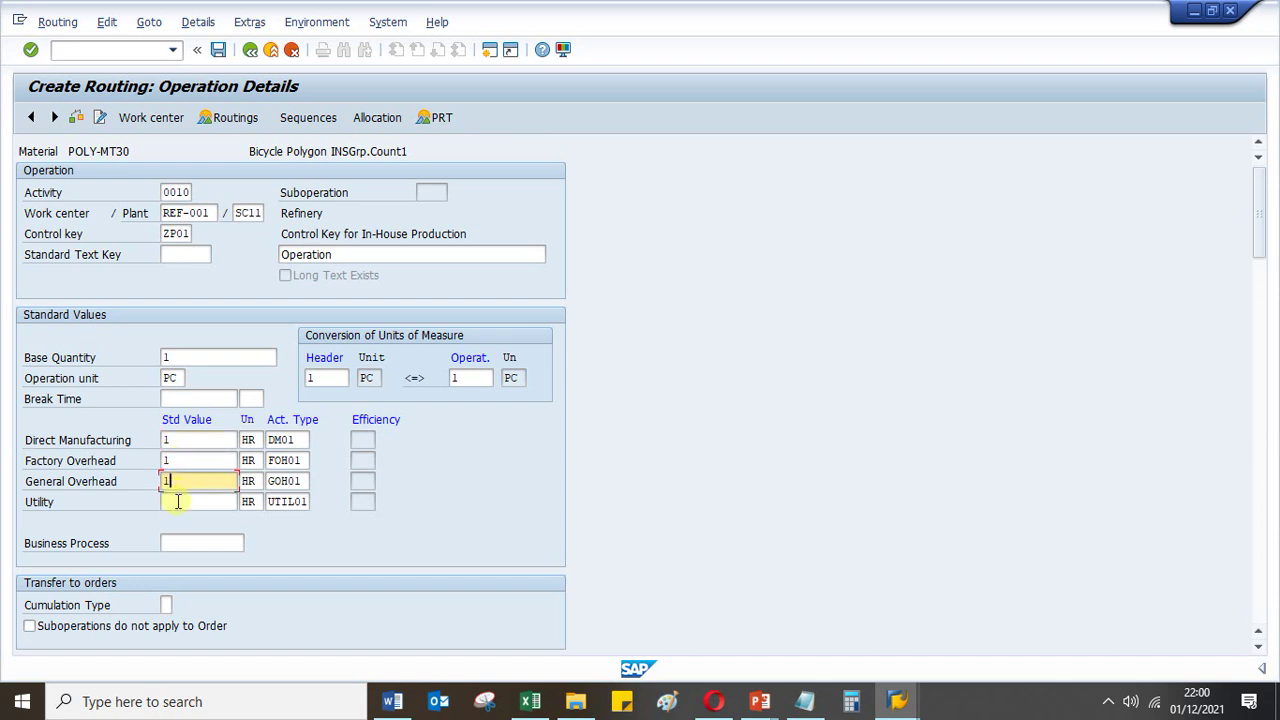
pyautogui.click(178, 501)
pyautogui.write('1')
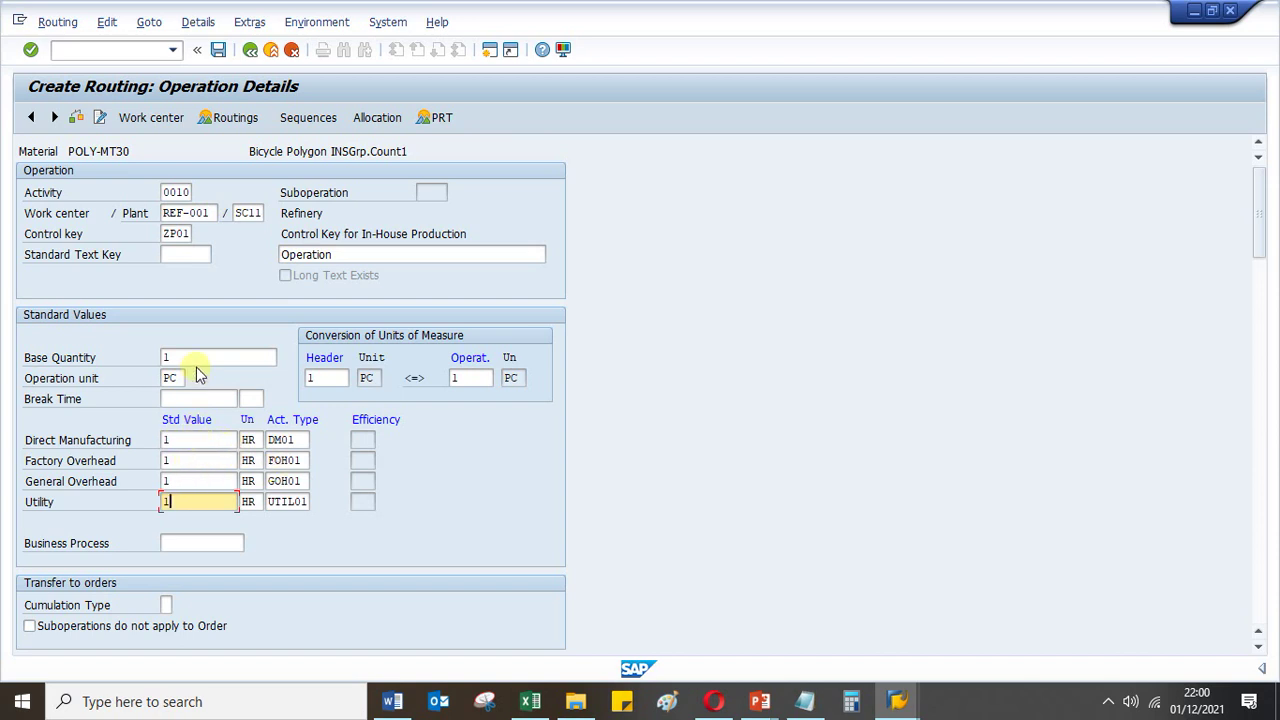
pyautogui.press('Return')
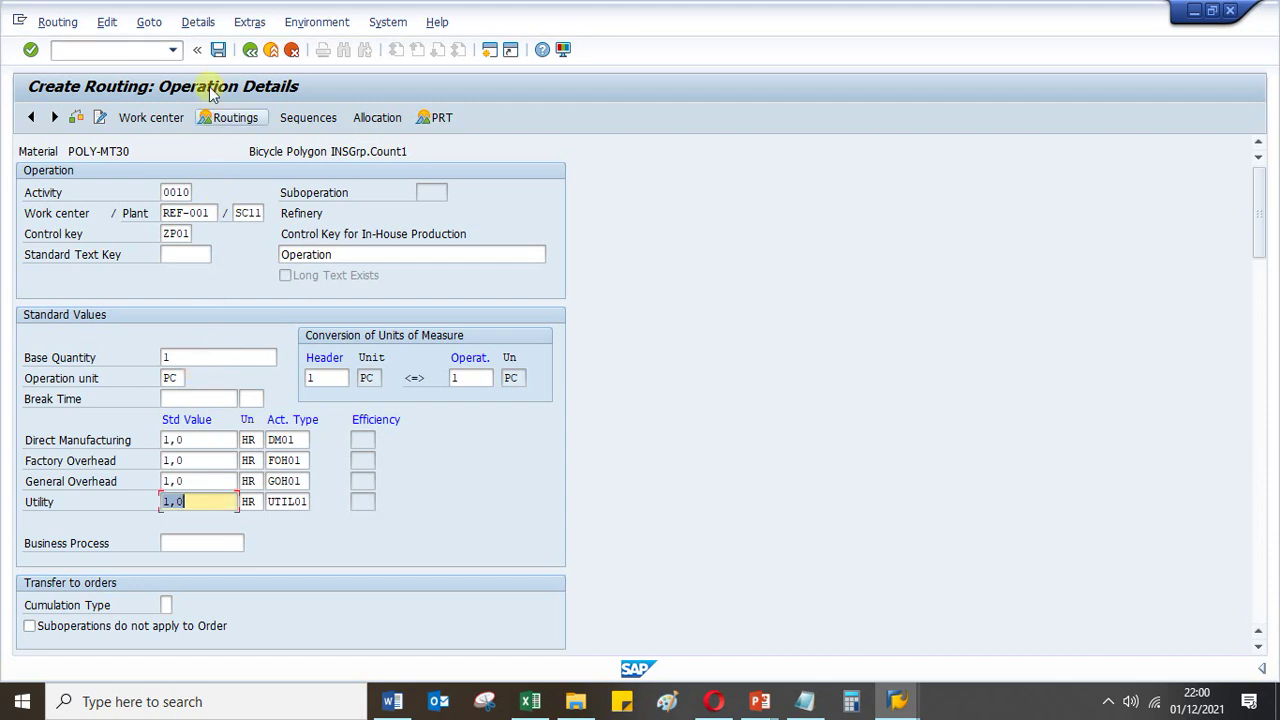
# Save the routing of POLY-MT30 and copy the text of its save message for the notes
pyautogui.click(218, 50)
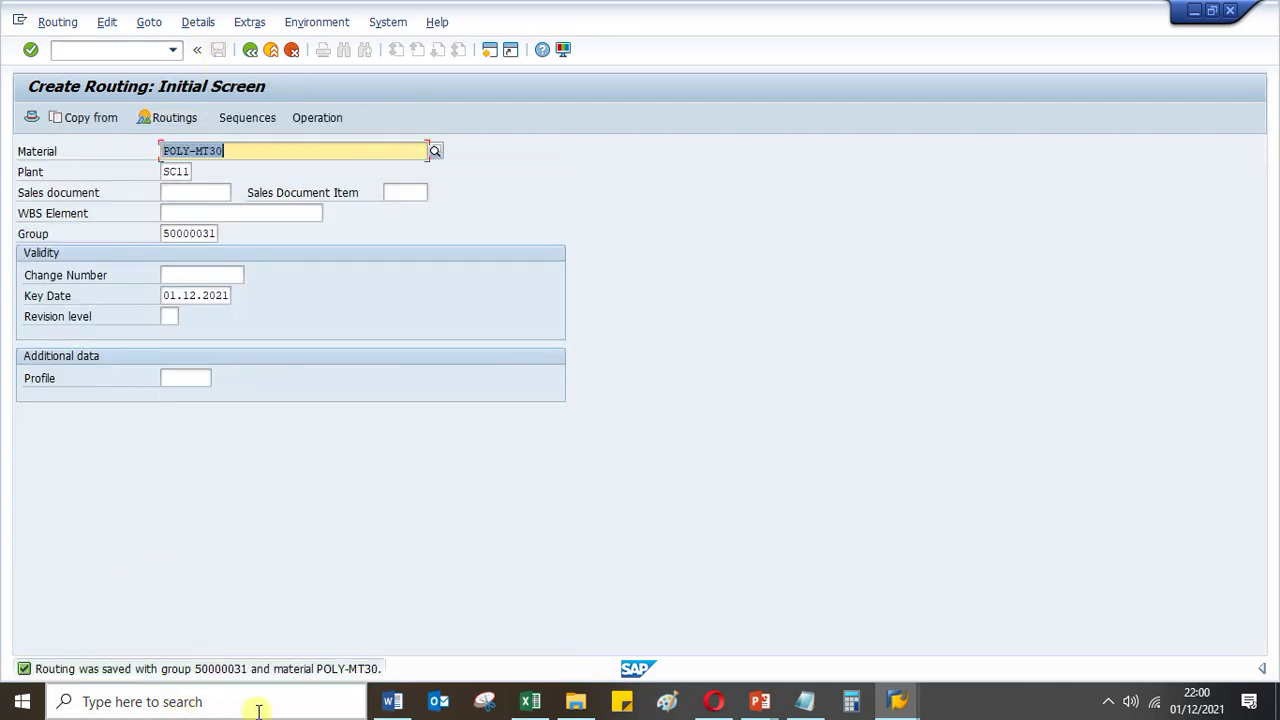
pyautogui.press('Return')
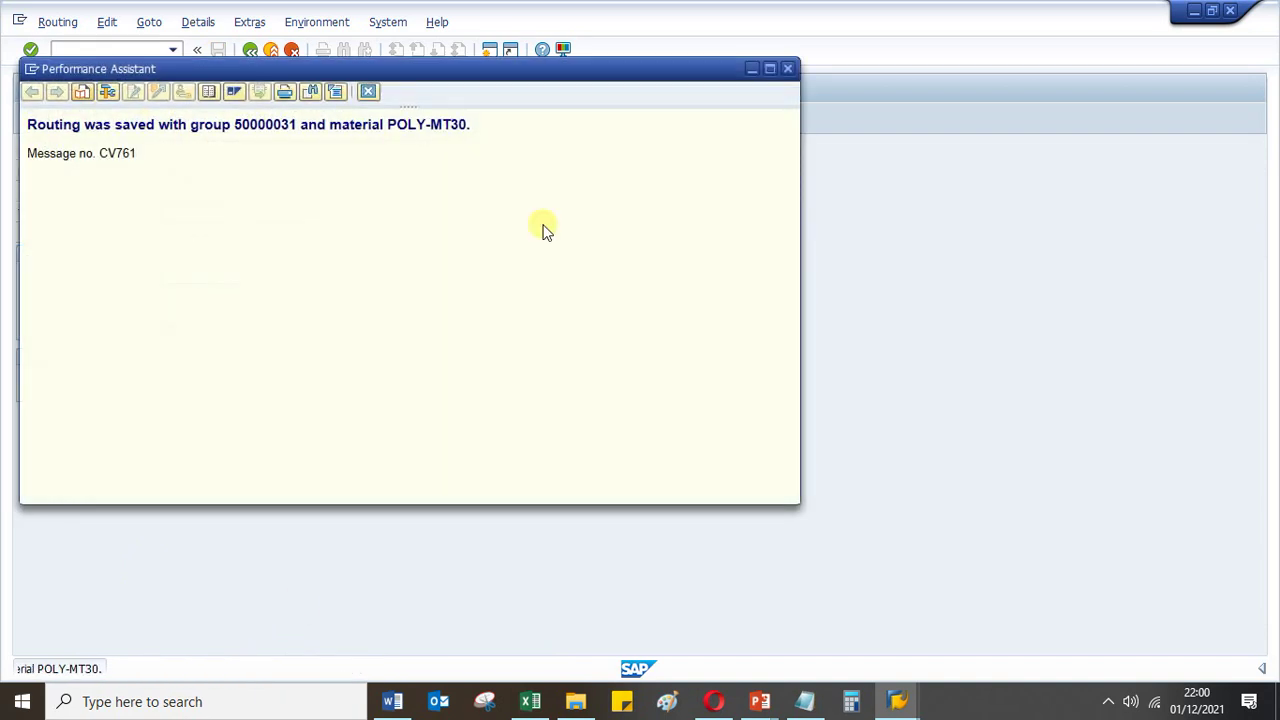
pyautogui.moveTo(500, 128); pyautogui.dragTo(28, 108)
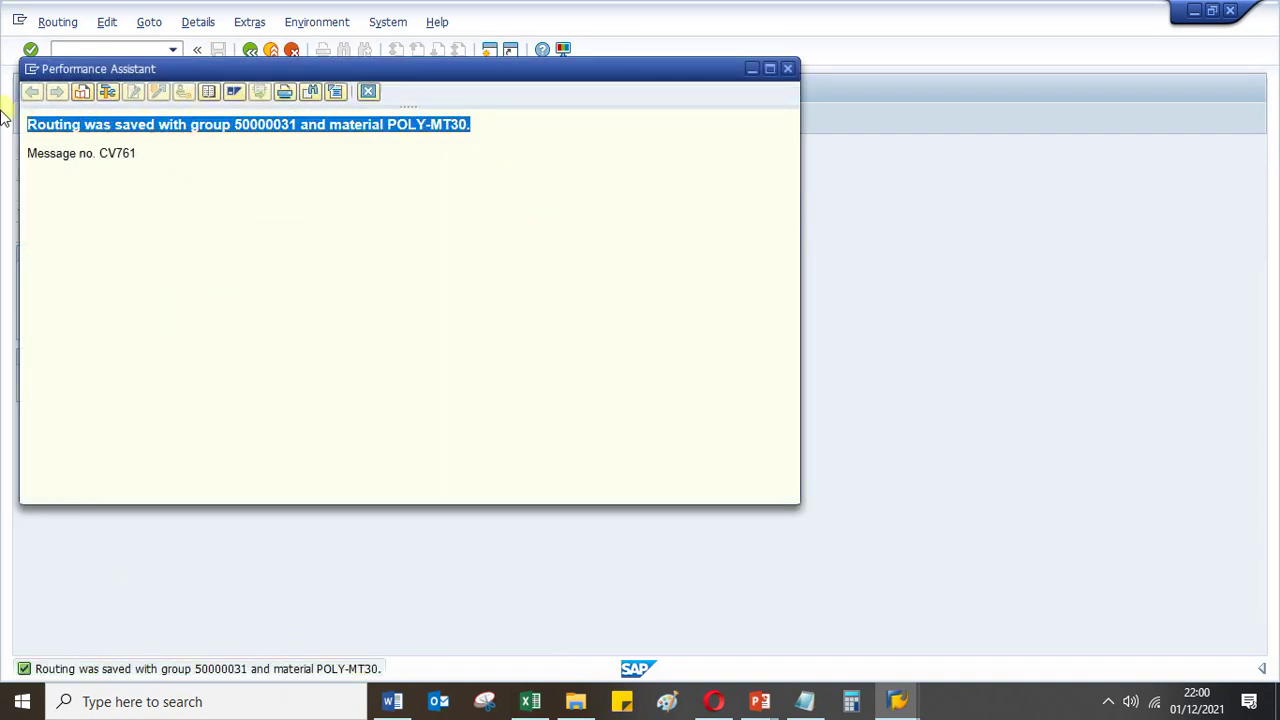
pyautogui.click(805, 701)
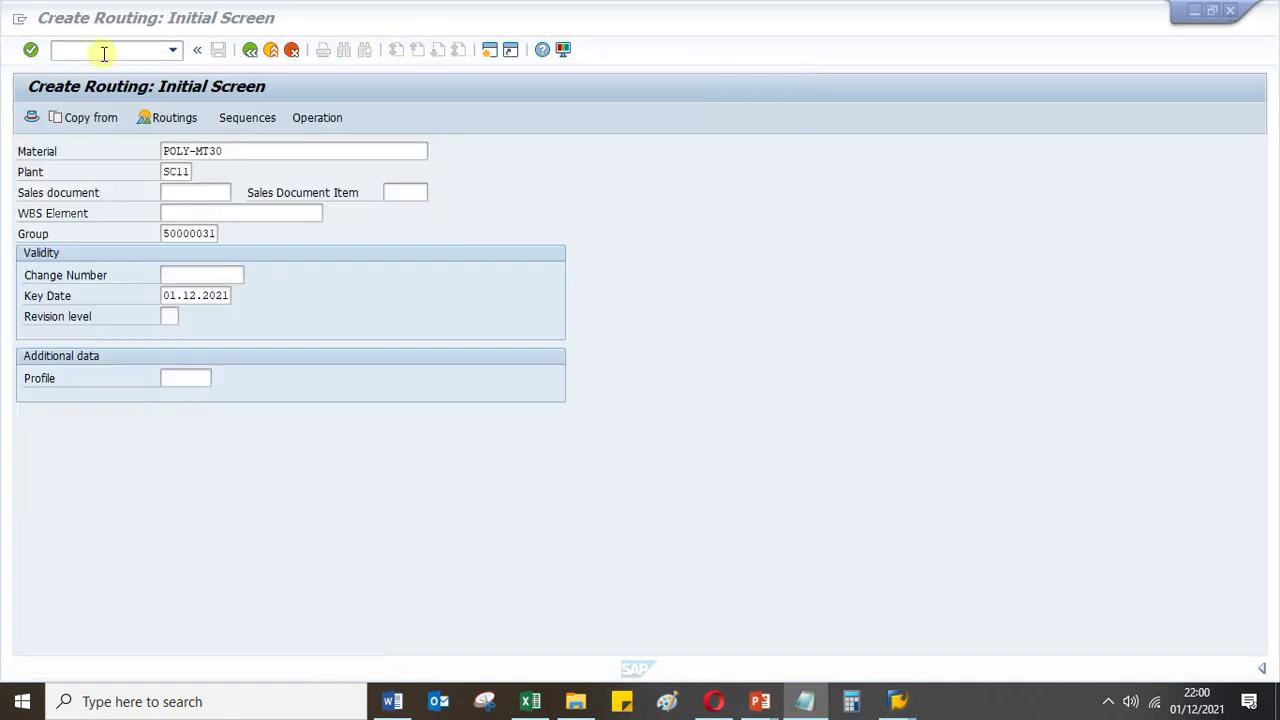
# Start transaction C223 and clear the key date and group from the selection conditions
pyautogui.click(104, 54)
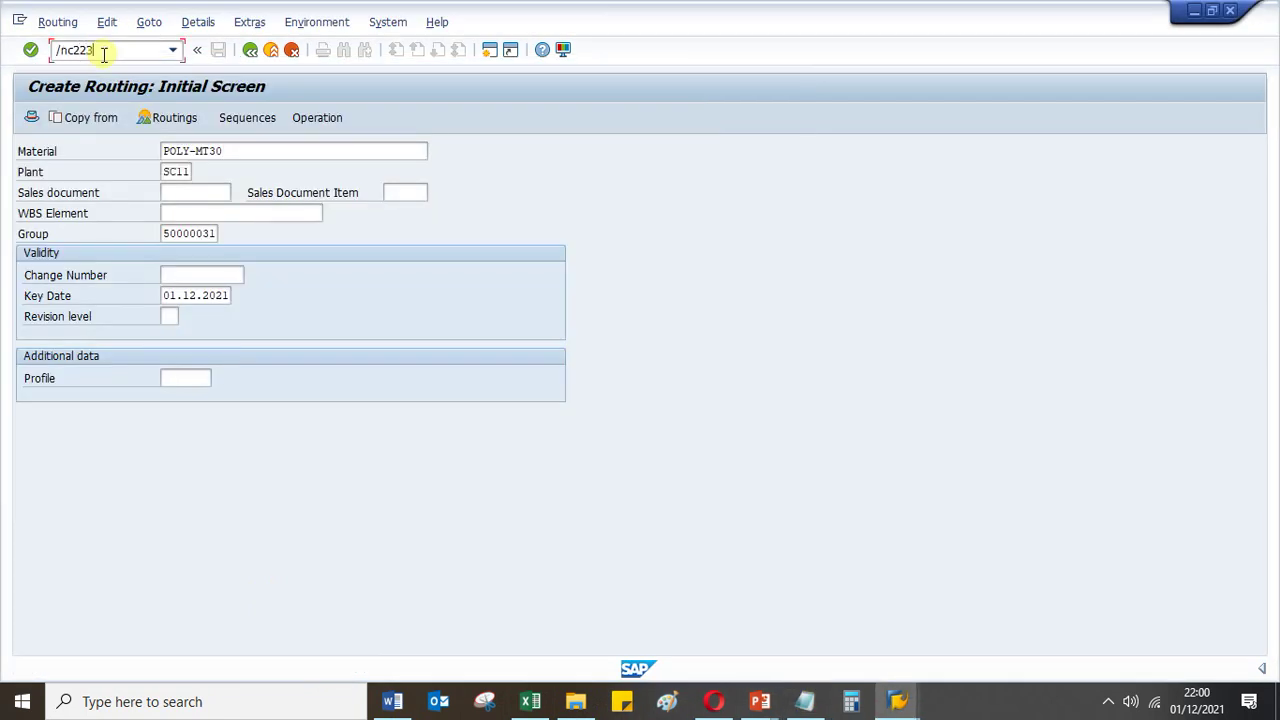
pyautogui.press('Return')
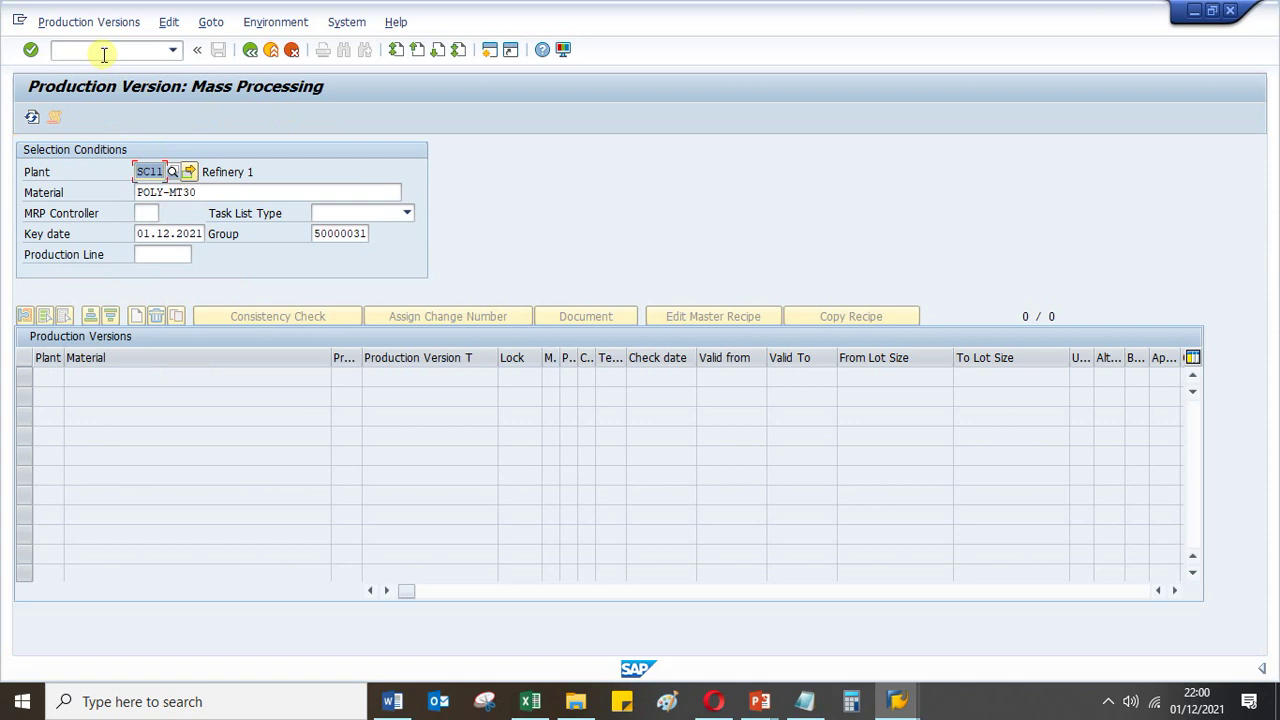
pyautogui.click(140, 233)
pyautogui.press('Delete')
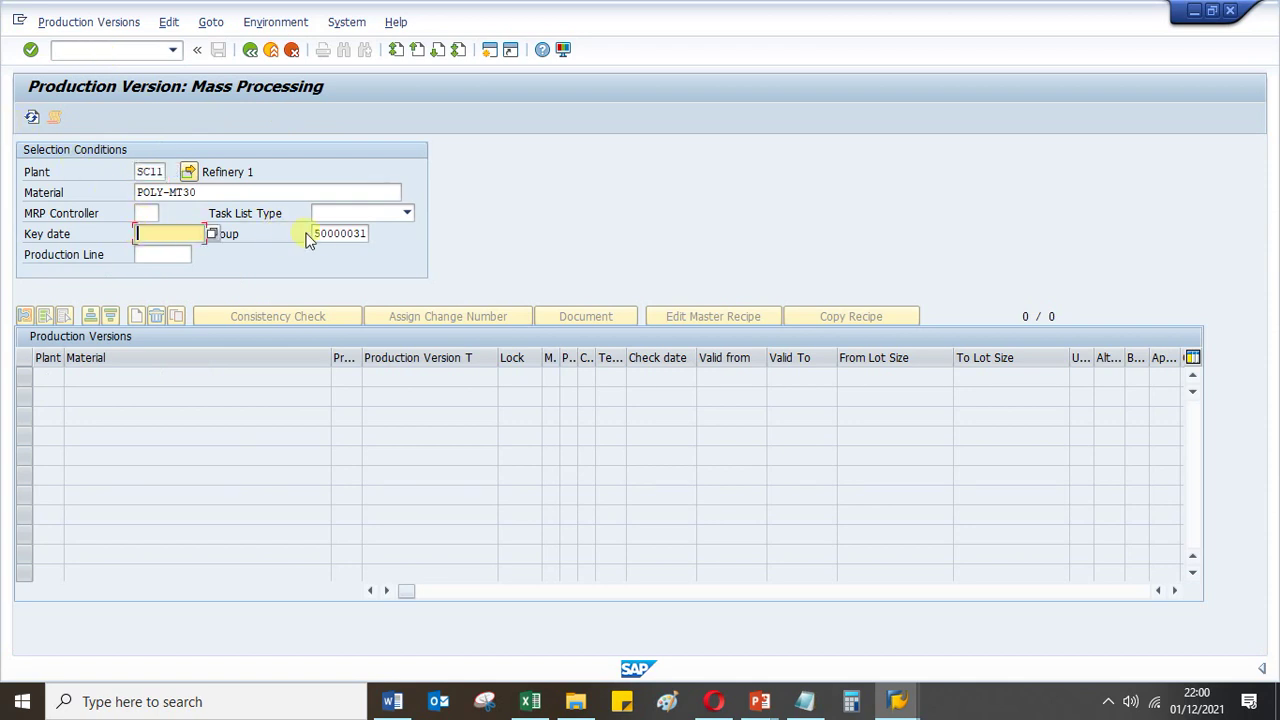
pyautogui.click(316, 233)
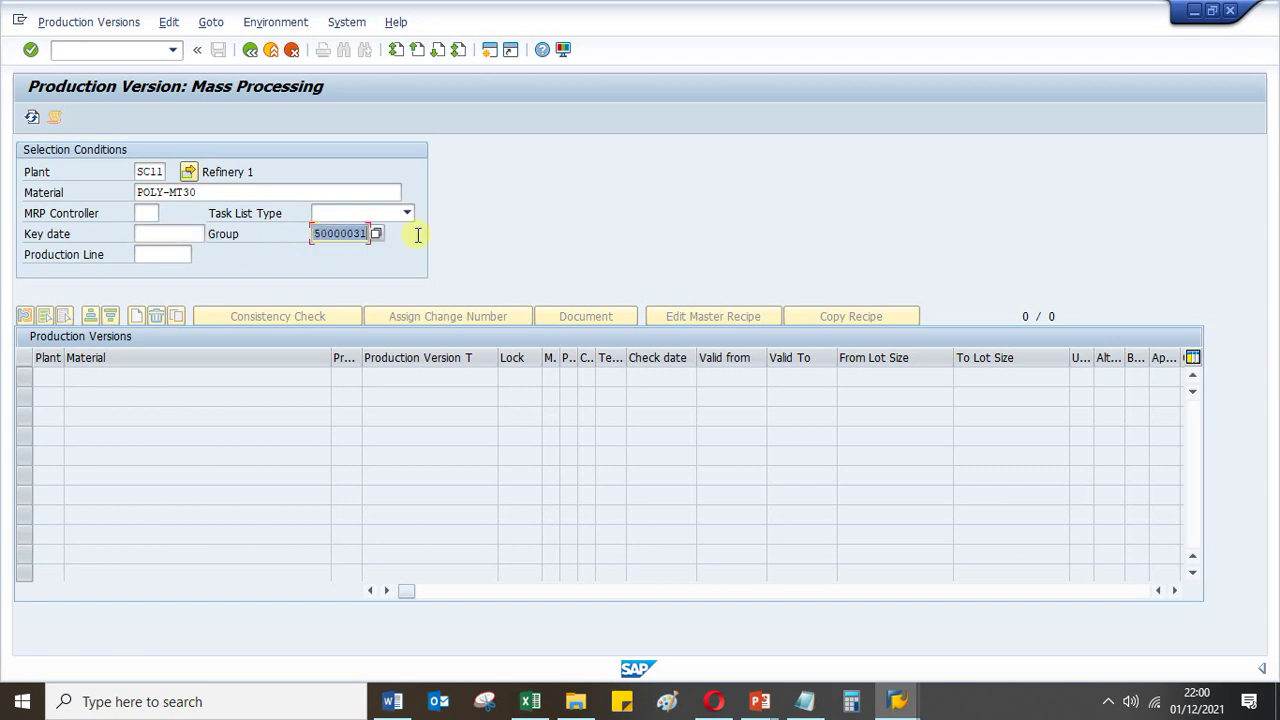
pyautogui.press('Delete')
# Copy the material number POLY-MT30 and run the production version selection for it in plant SC11
pyautogui.click(210, 191)
pyautogui.hotkey('ctrl', 'c')
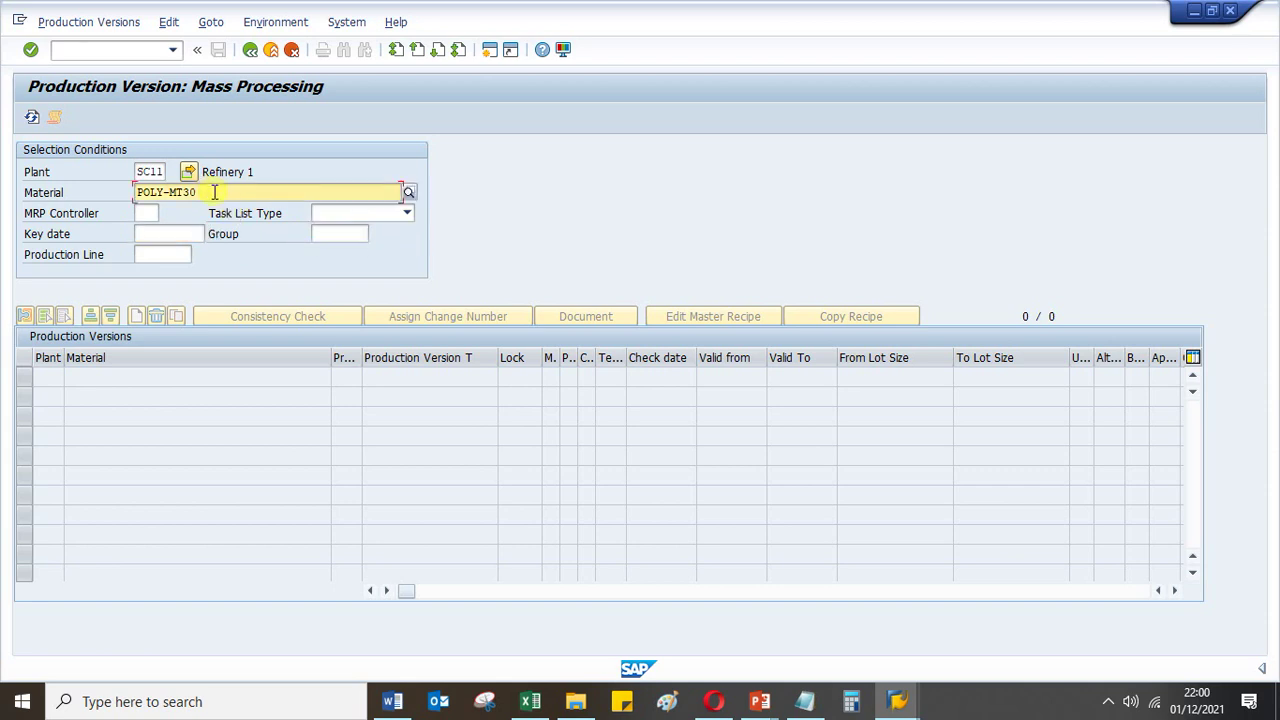
pyautogui.press('Home')
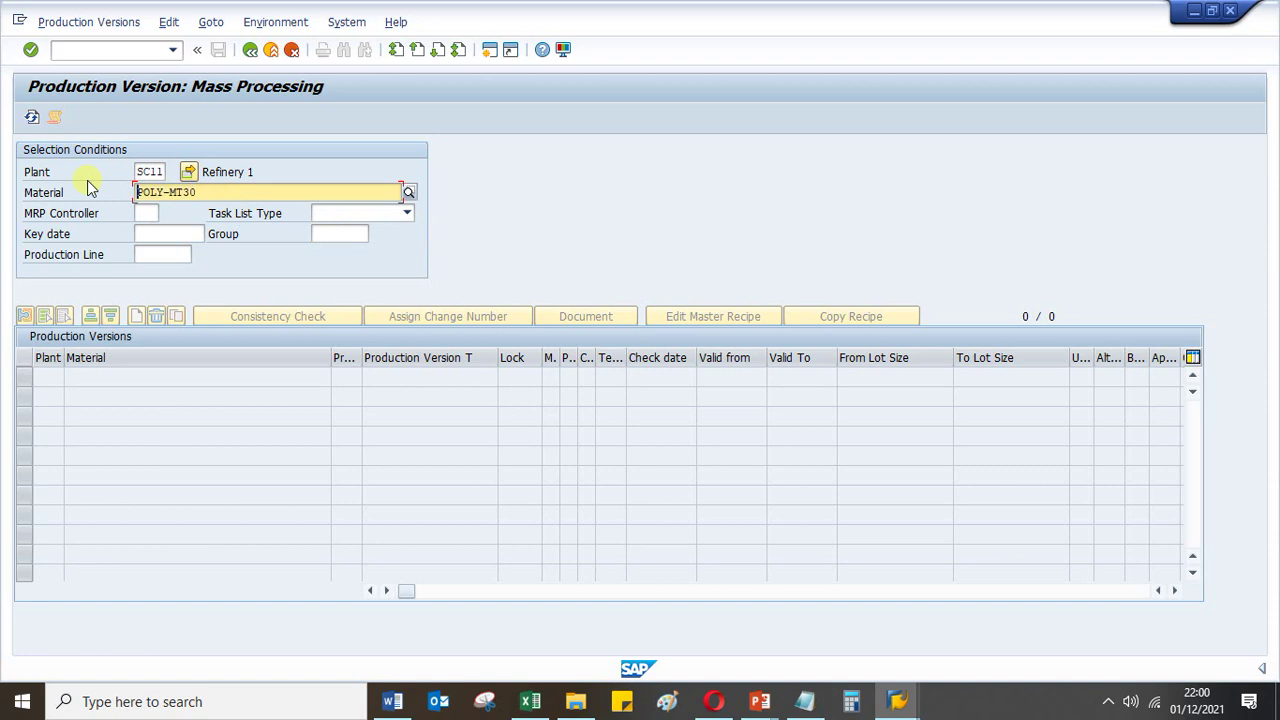
pyautogui.press('Return')
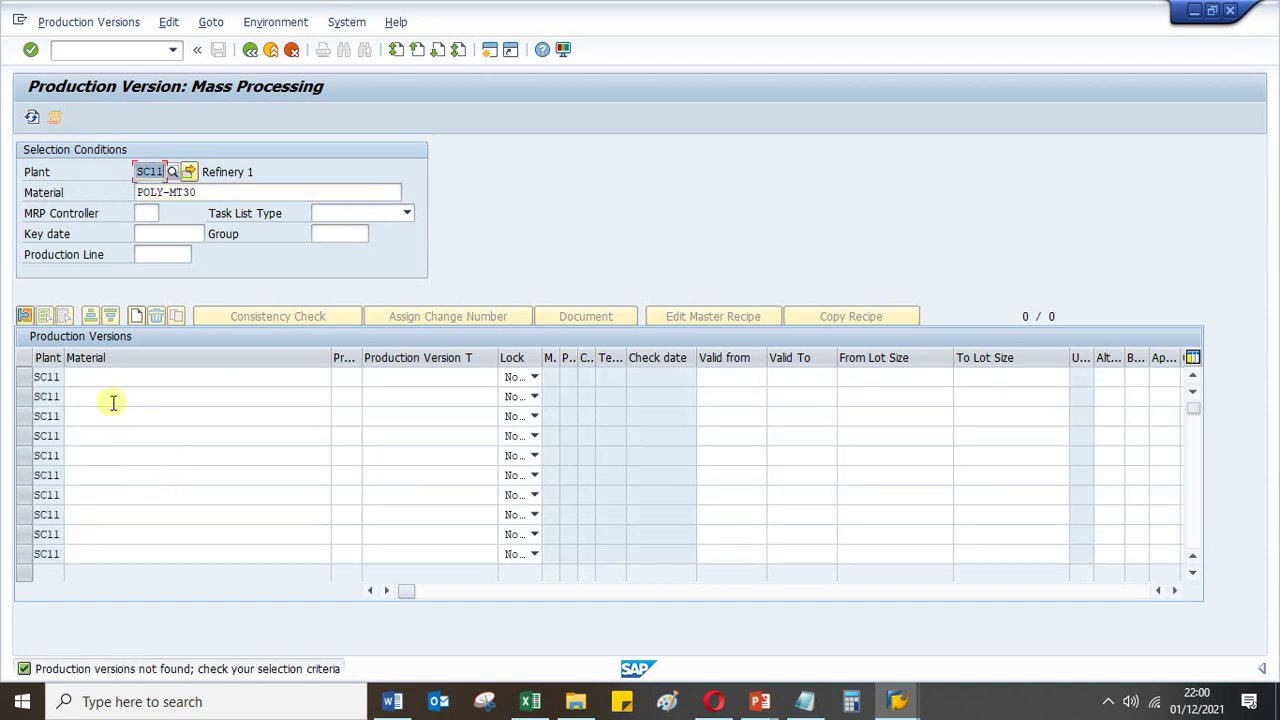
# Enter production version PV01 for material POLY-MT30 in the first empty row, with the text Version 1
pyautogui.click(106, 377)
pyautogui.hotkey('ctrl', 'v')
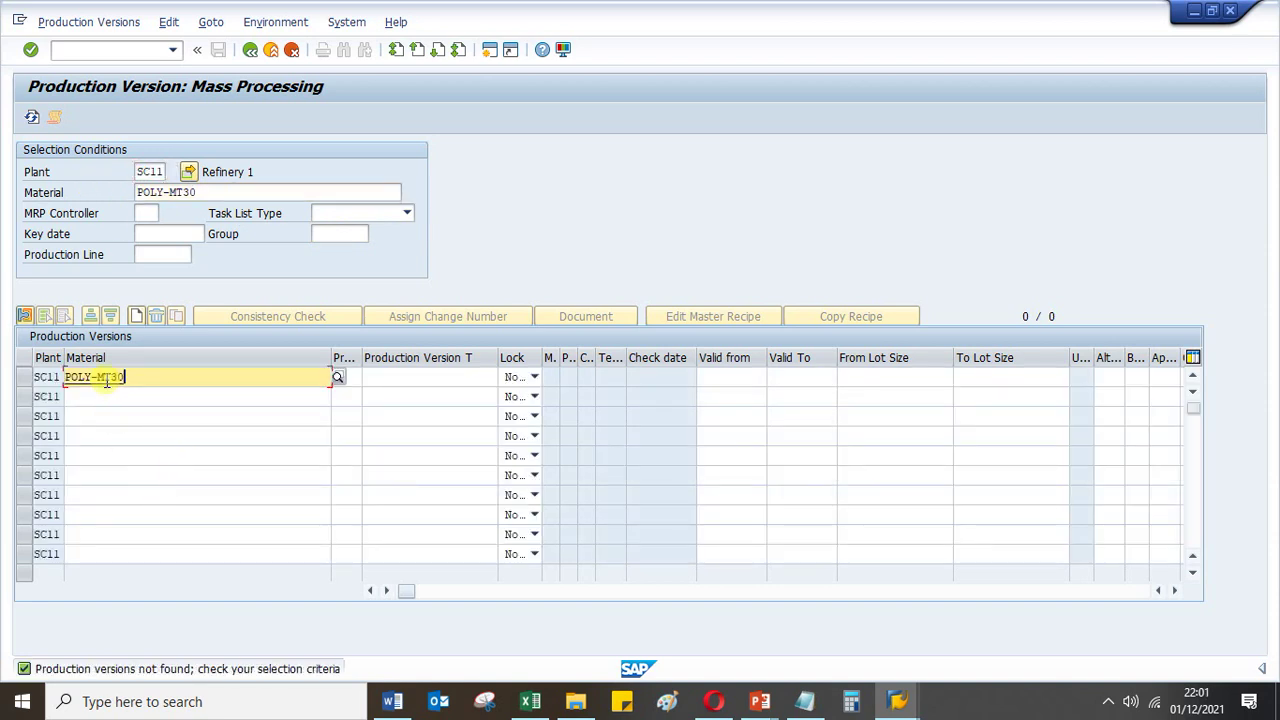
pyautogui.click(355, 377)
pyautogui.click(340, 377)
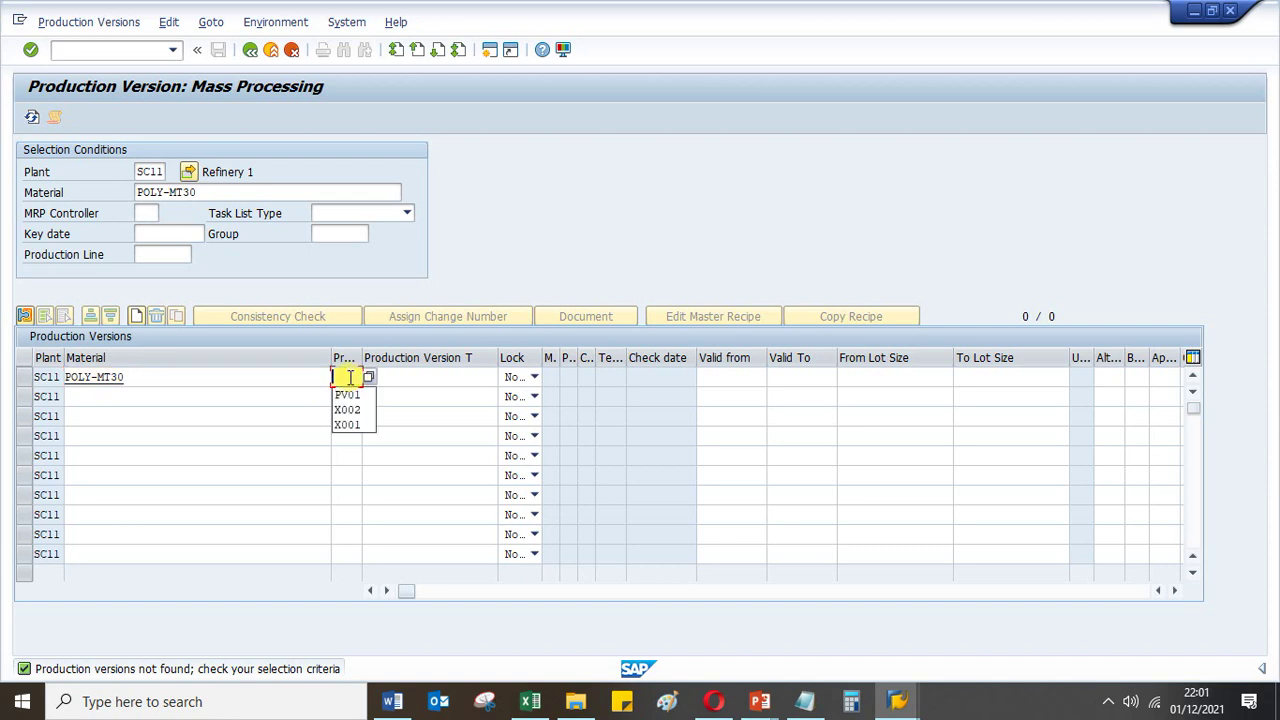
pyautogui.click(347, 396)
pyautogui.click(400, 377)
pyautogui.click(400, 377)
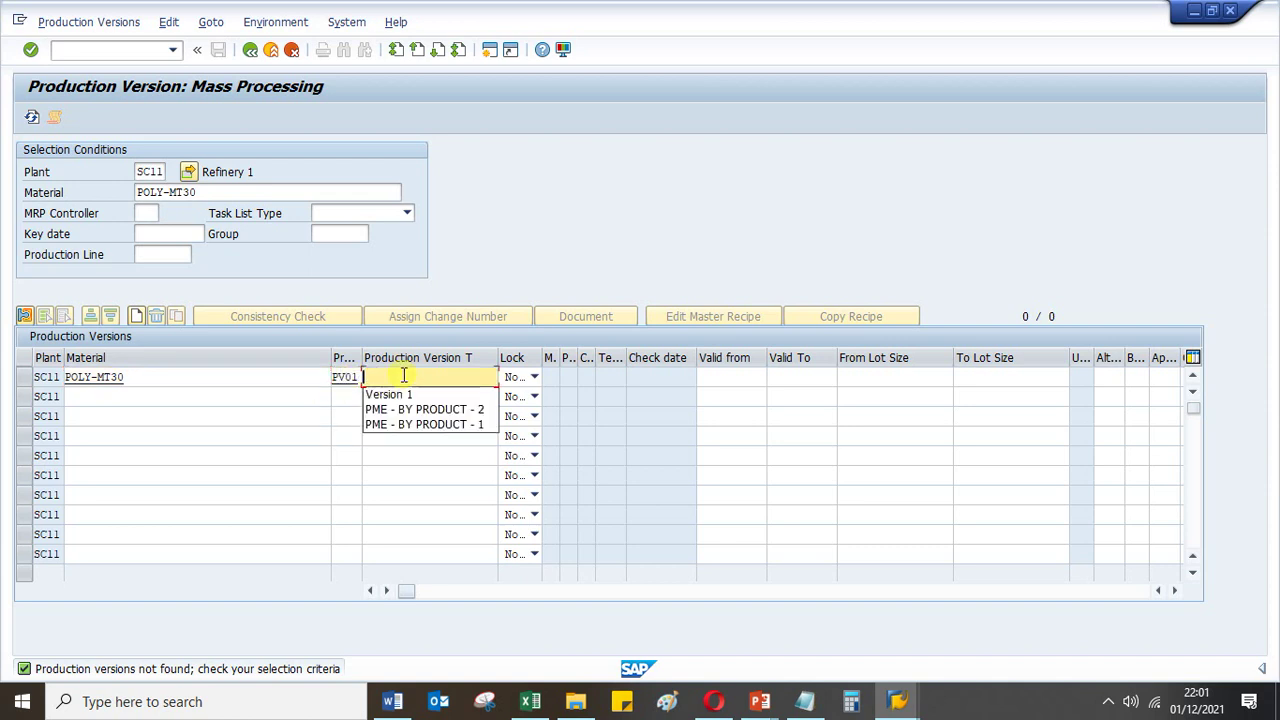
pyautogui.click(440, 398)
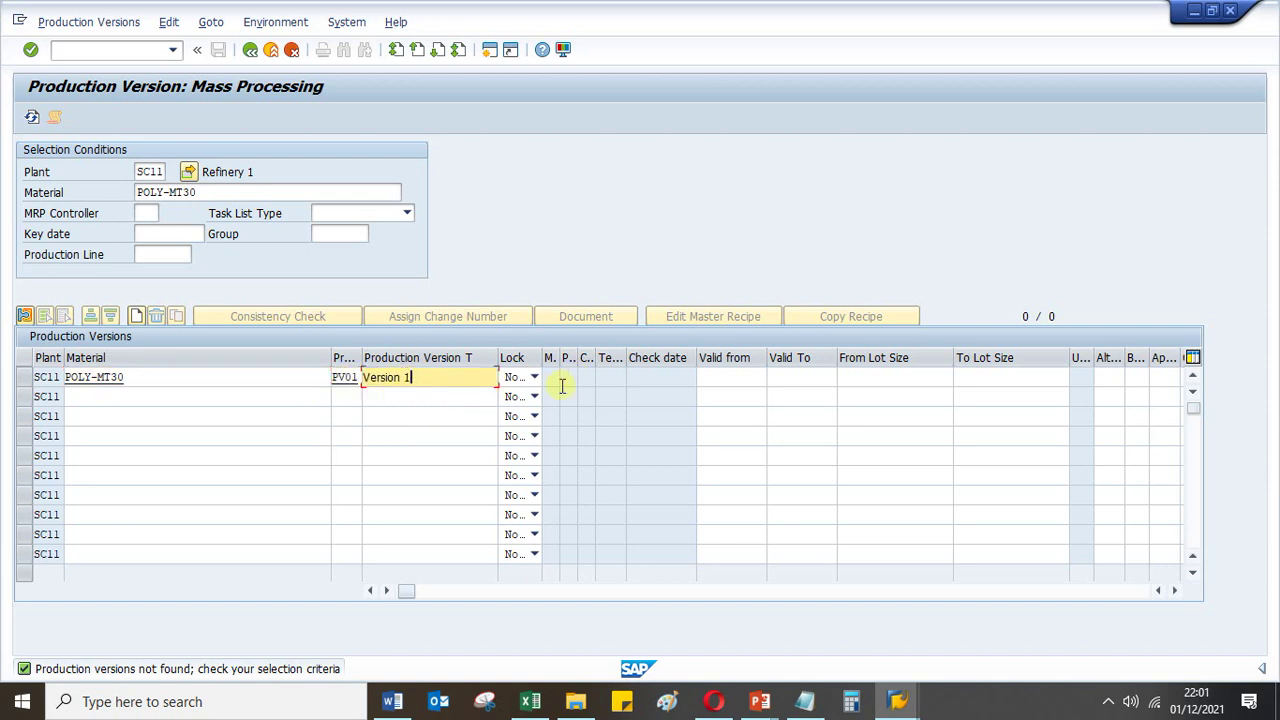
pyautogui.click(726, 377)
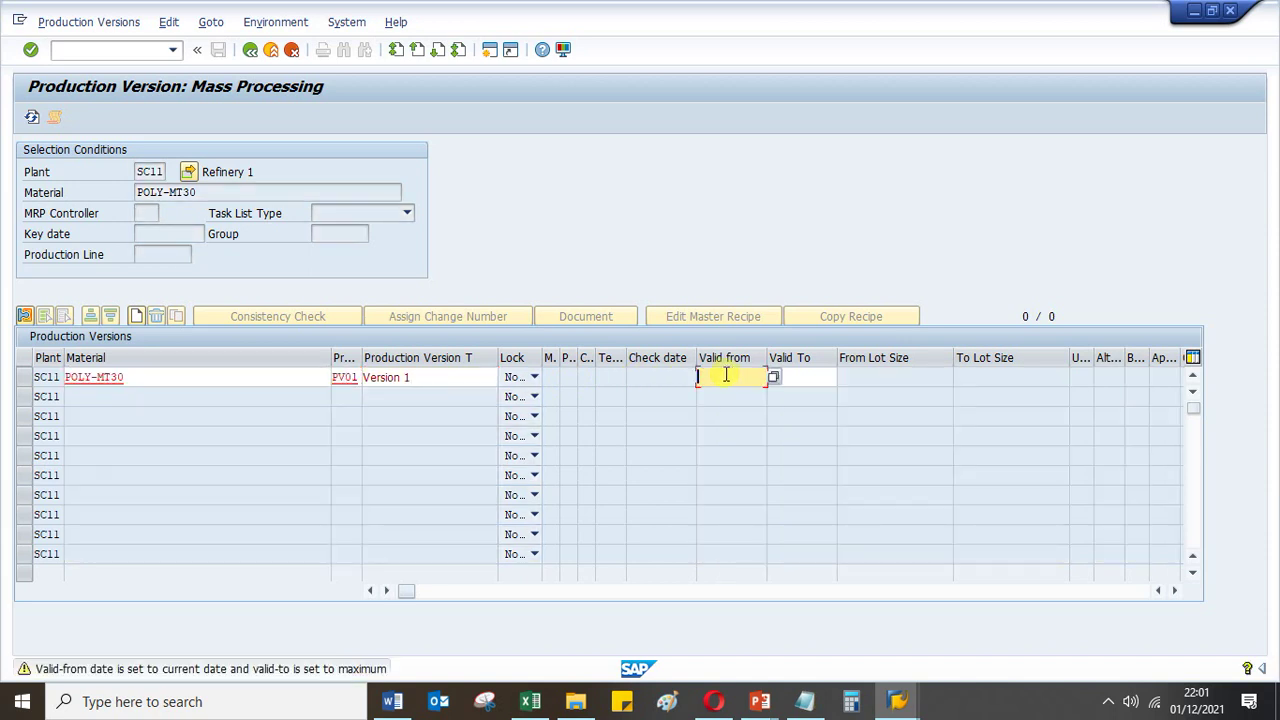
# Set the validity of production version PV01 from 01.12.2021 to 31.12.9999
pyautogui.click(726, 377)
pyautogui.click(726, 375)
pyautogui.write('01.12.2021')
pyautogui.click(783, 375)
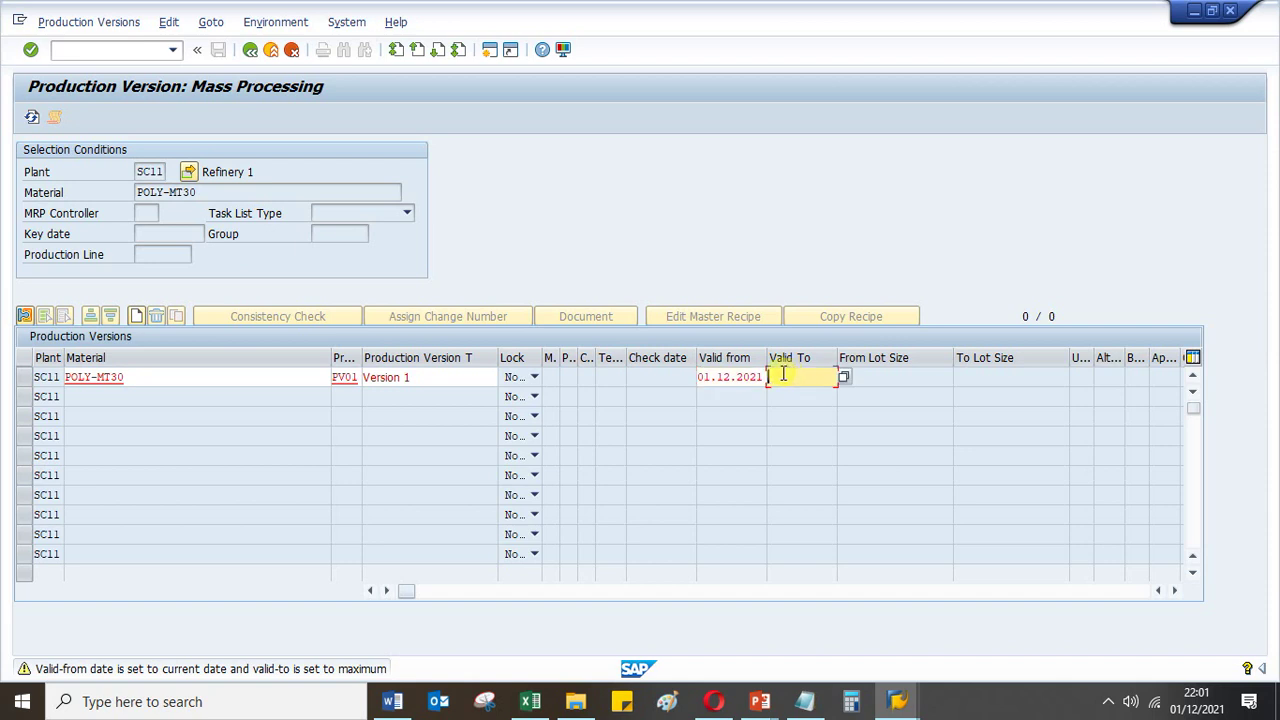
pyautogui.click(783, 375)
pyautogui.click(790, 394)
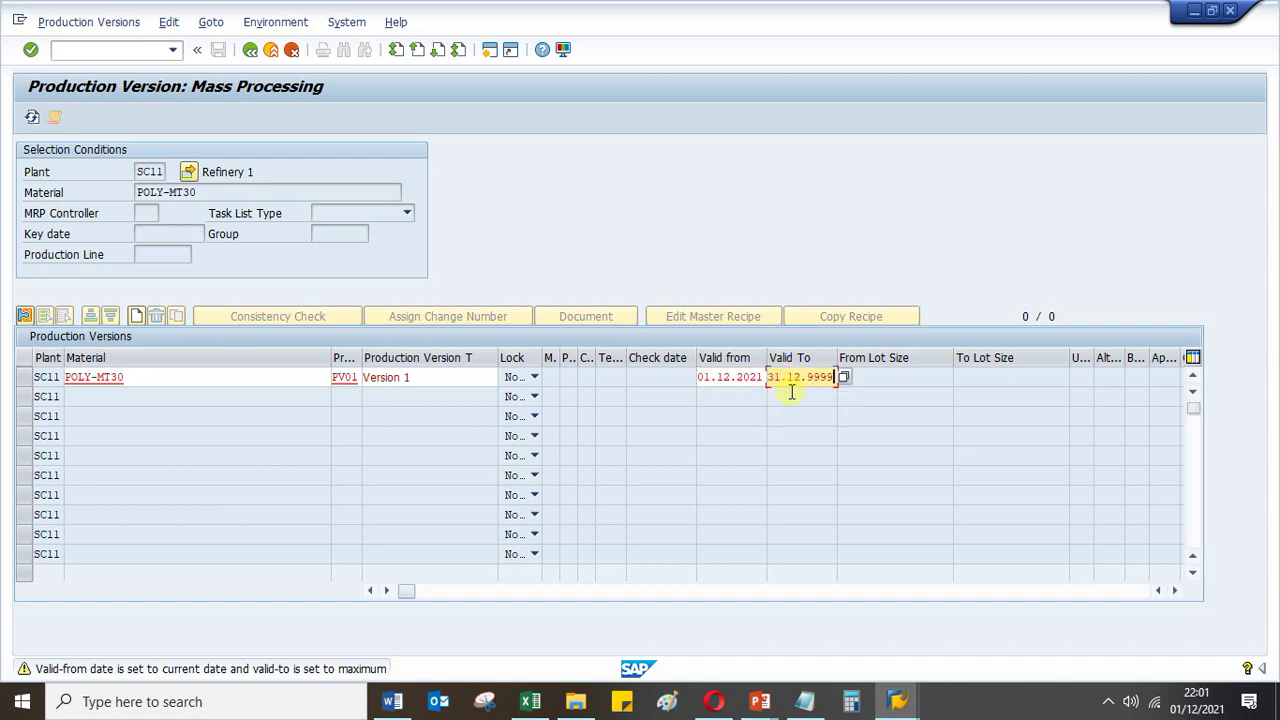
pyautogui.press('Return')
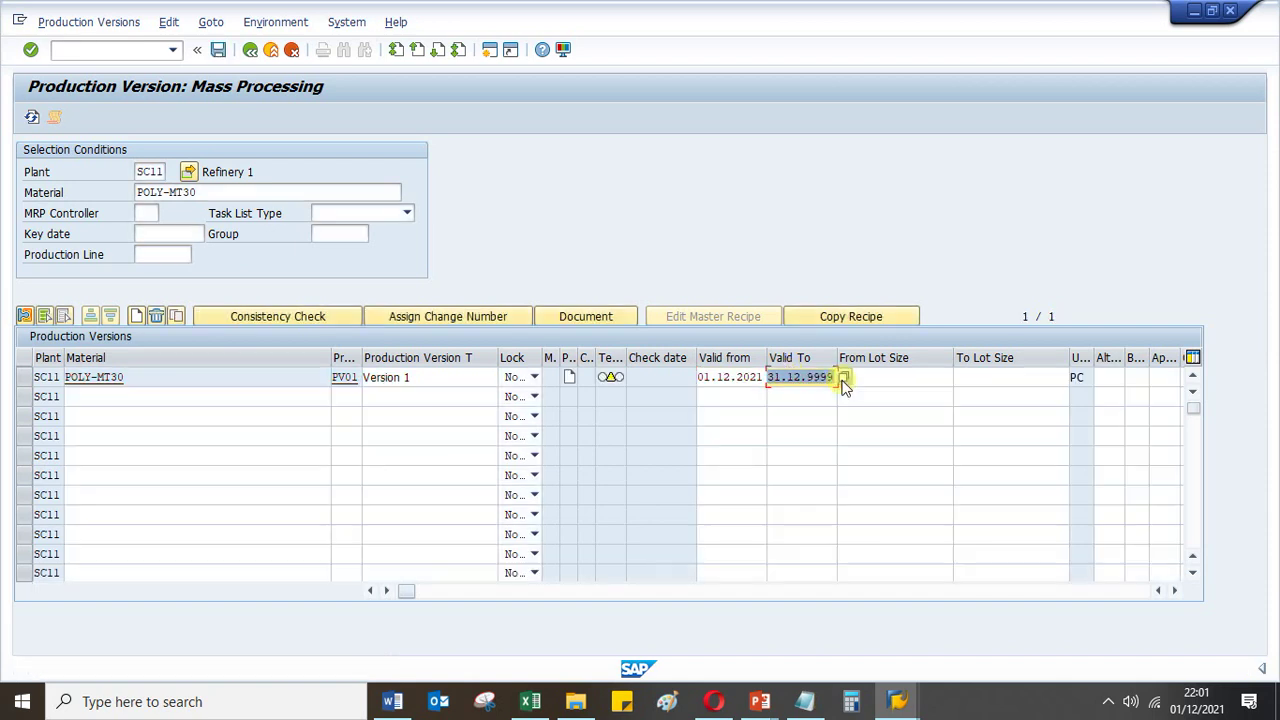
# Enter a lot size range from 1 to 99.999.999 PC for production version PV01
pyautogui.click(880, 378)
pyautogui.click(993, 377)
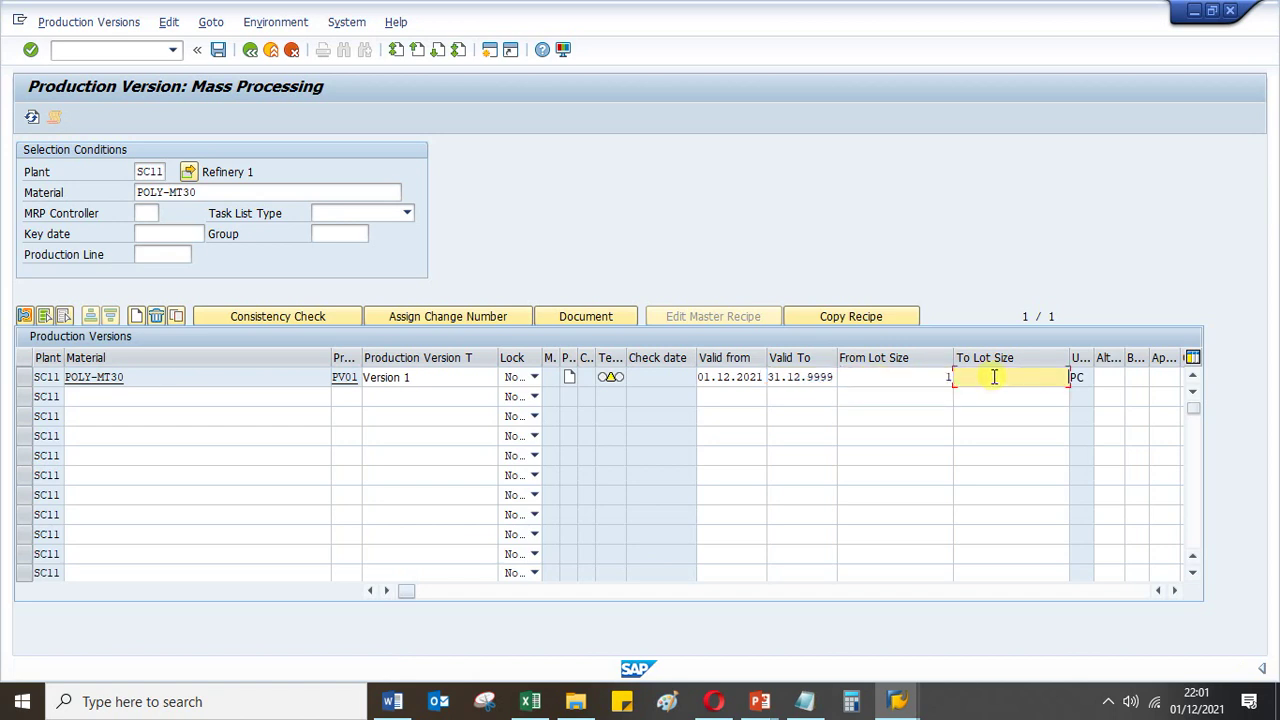
pyautogui.click(1000, 395)
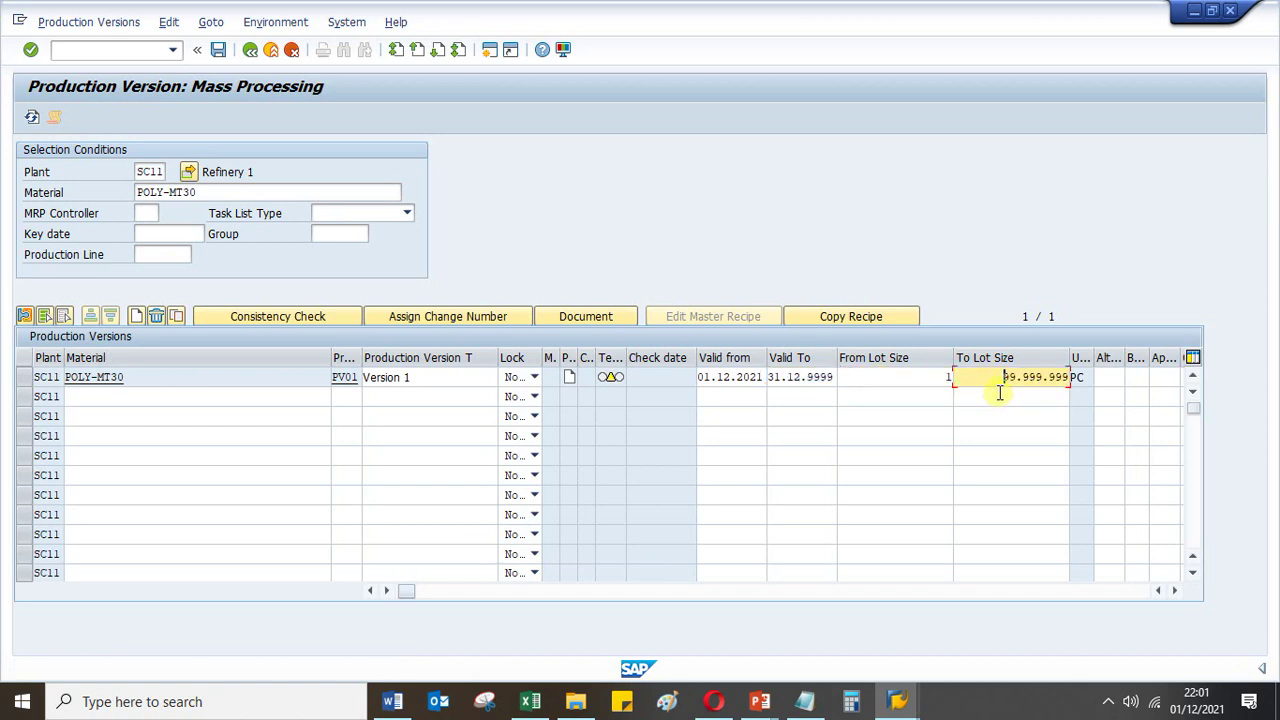
pyautogui.press('Return')
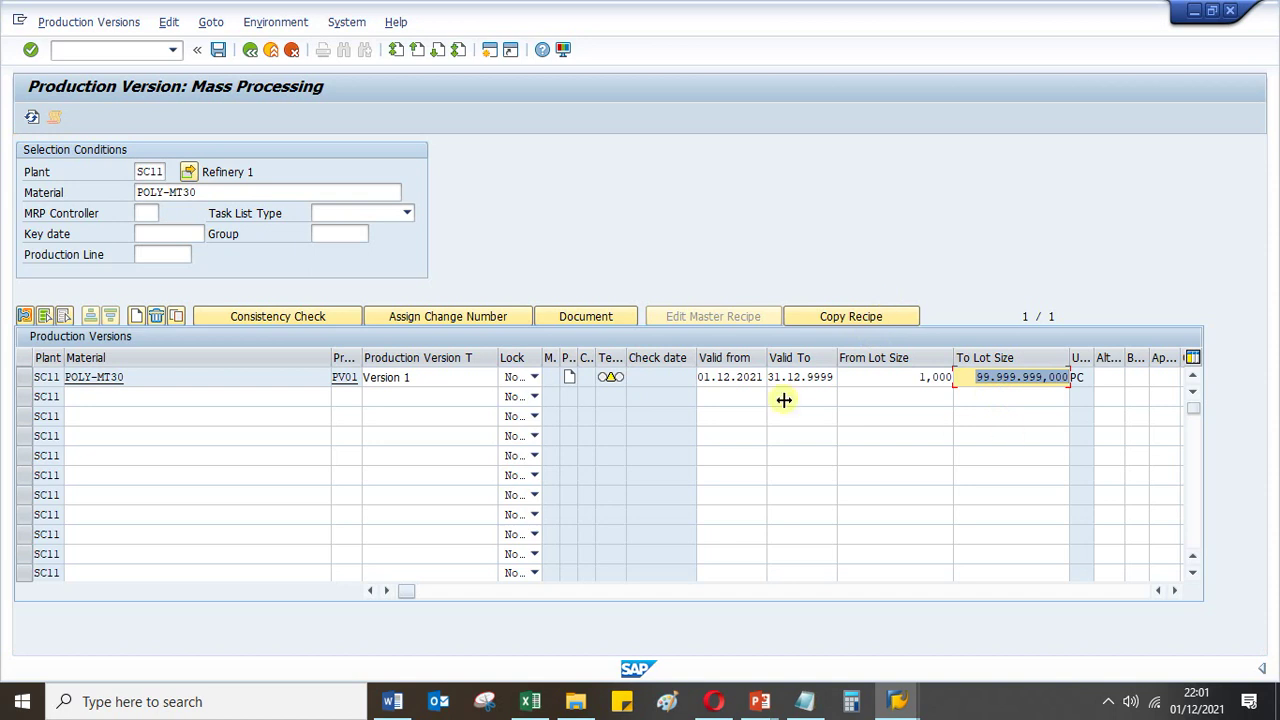
# Open the detail screen of production version PV01 and set its detailed planning task list type to N Routing
pyautogui.doubleClick(611, 380)
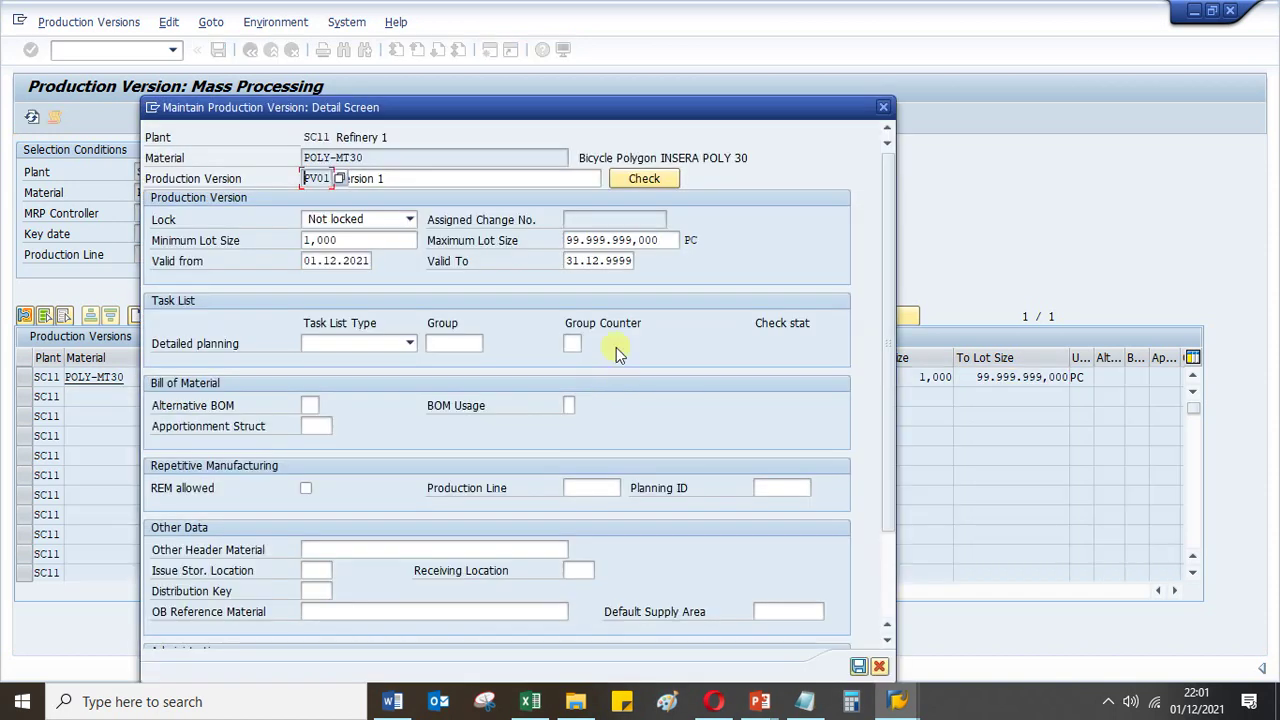
pyautogui.moveTo(517, 110); pyautogui.dragTo(571, 82)
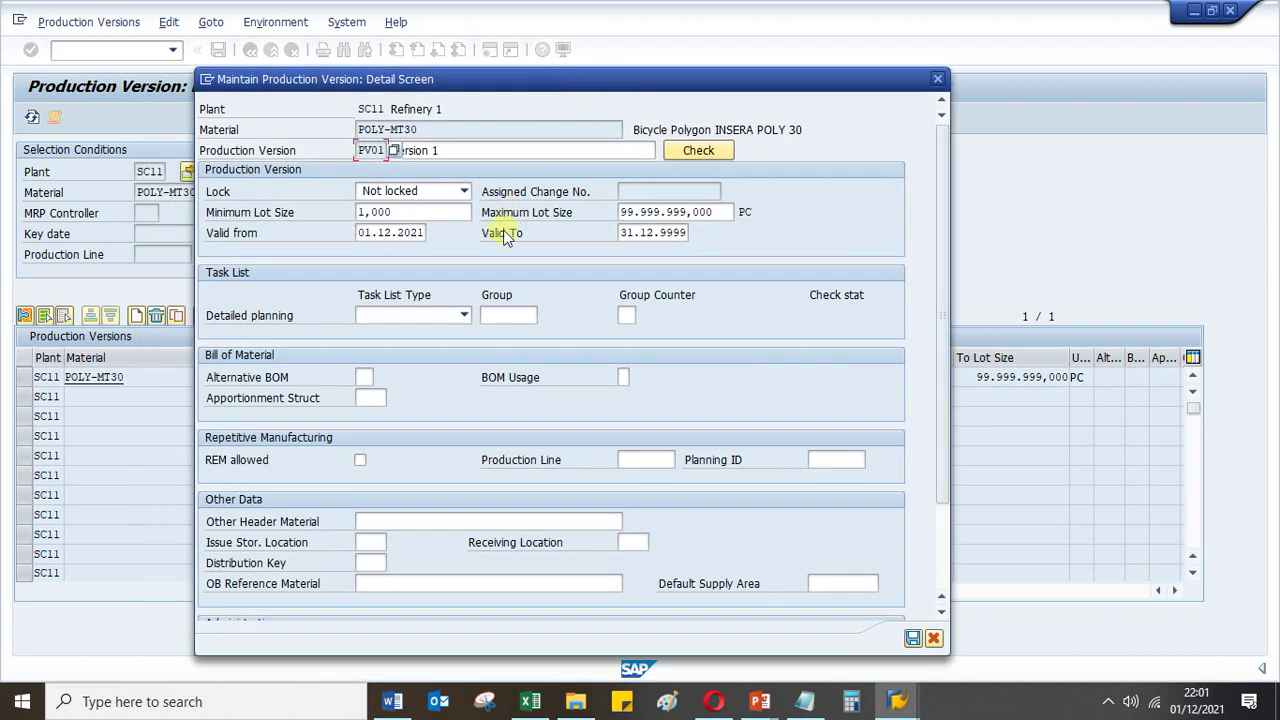
pyautogui.click(464, 315)
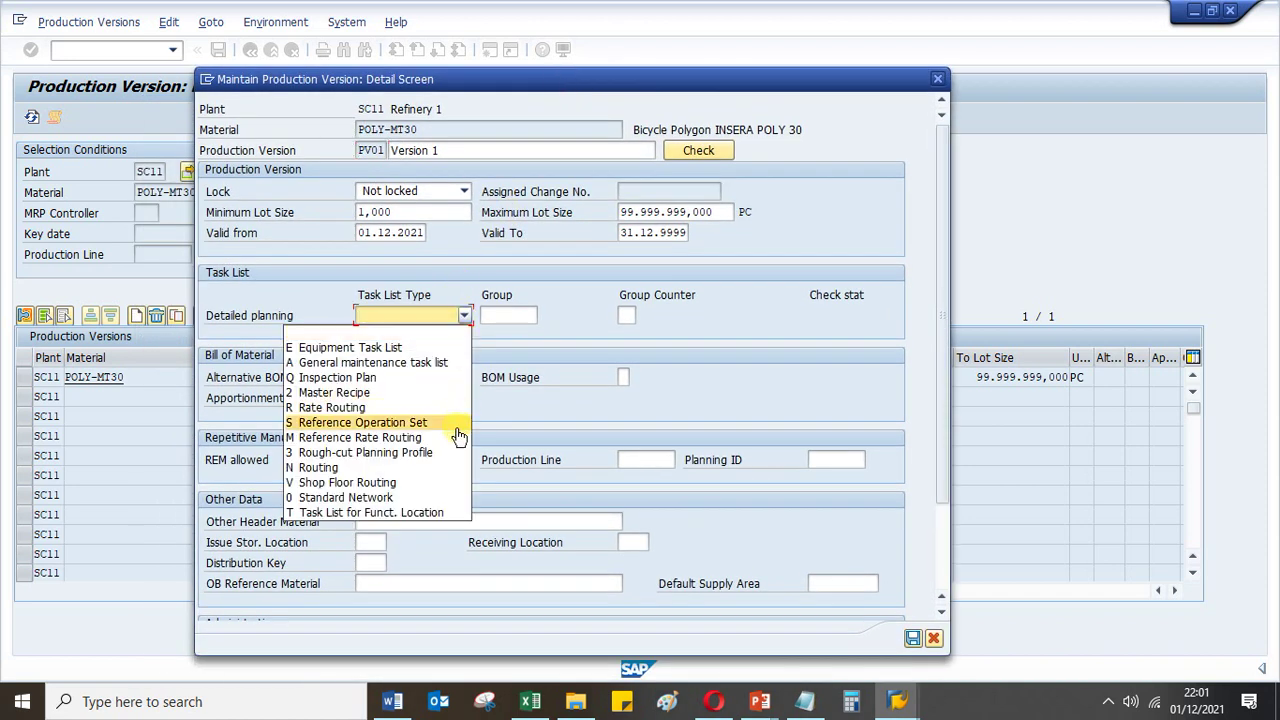
pyautogui.click(328, 467)
# Look up the routing groups and assign group 50000031, counter 1, Bicycle Polygon INSERA POLY 30, to detailed planning
pyautogui.click(539, 317)
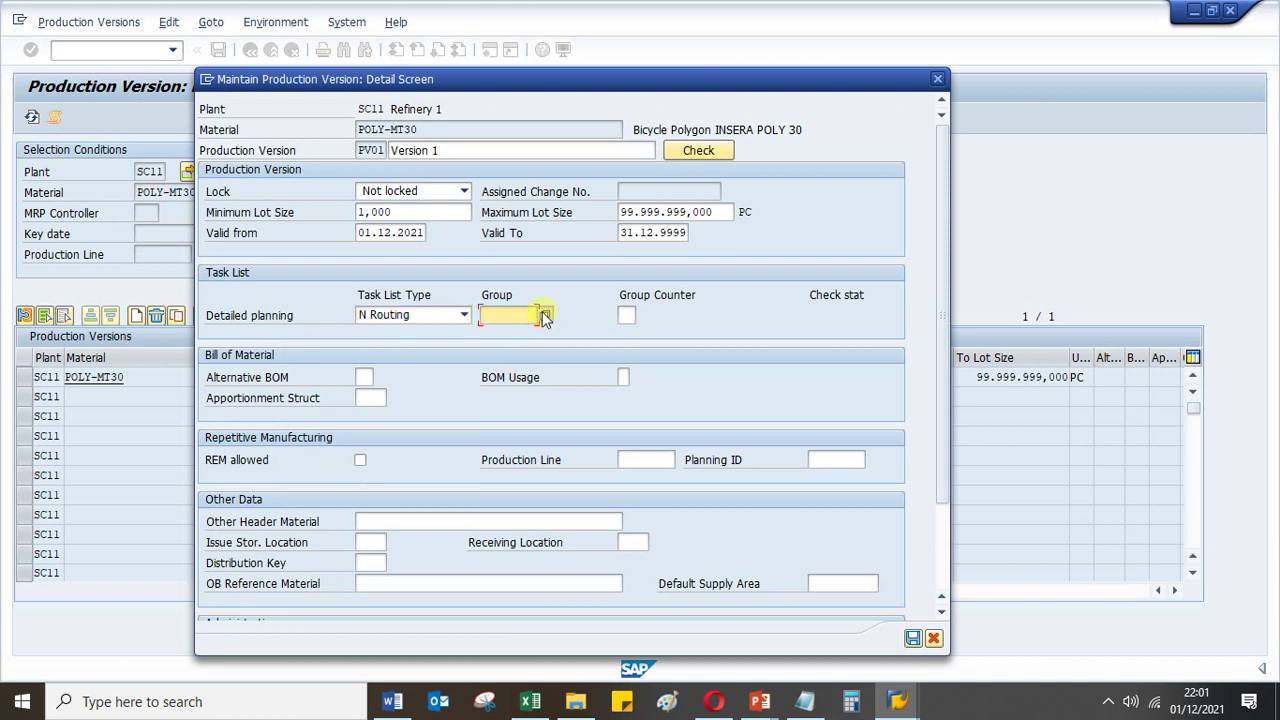
pyautogui.click(541, 317)
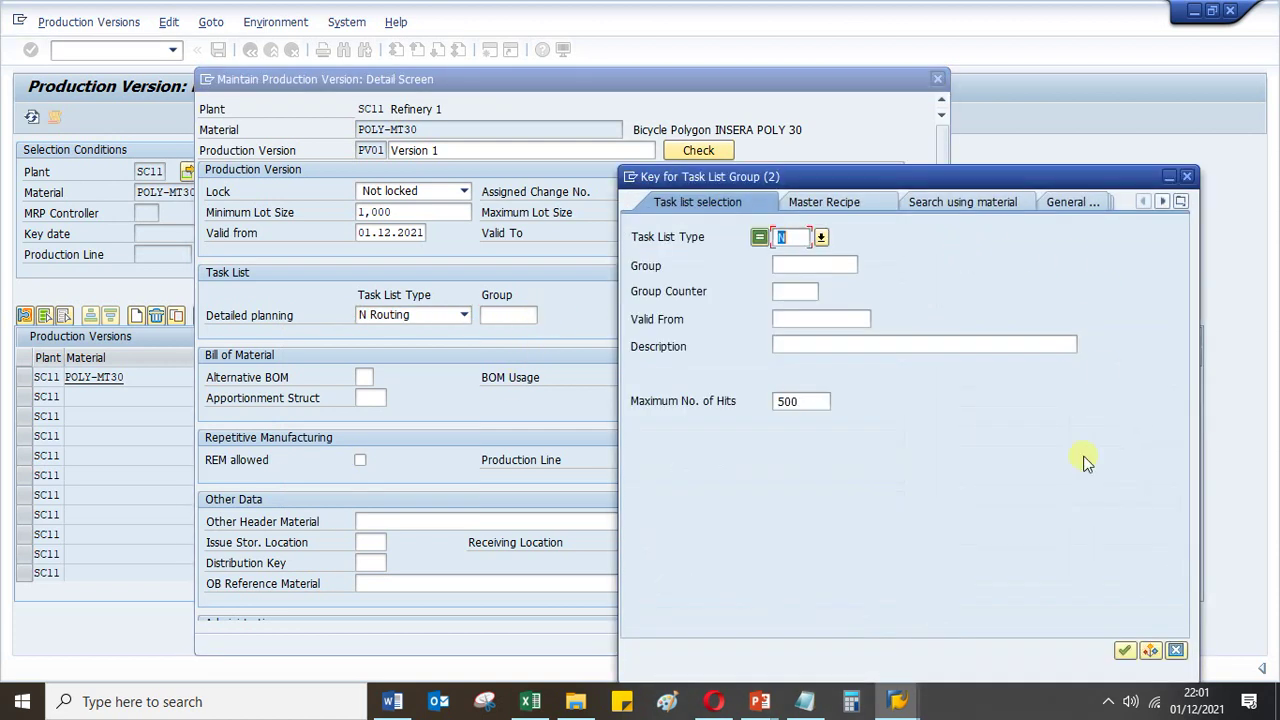
pyautogui.click(1122, 649)
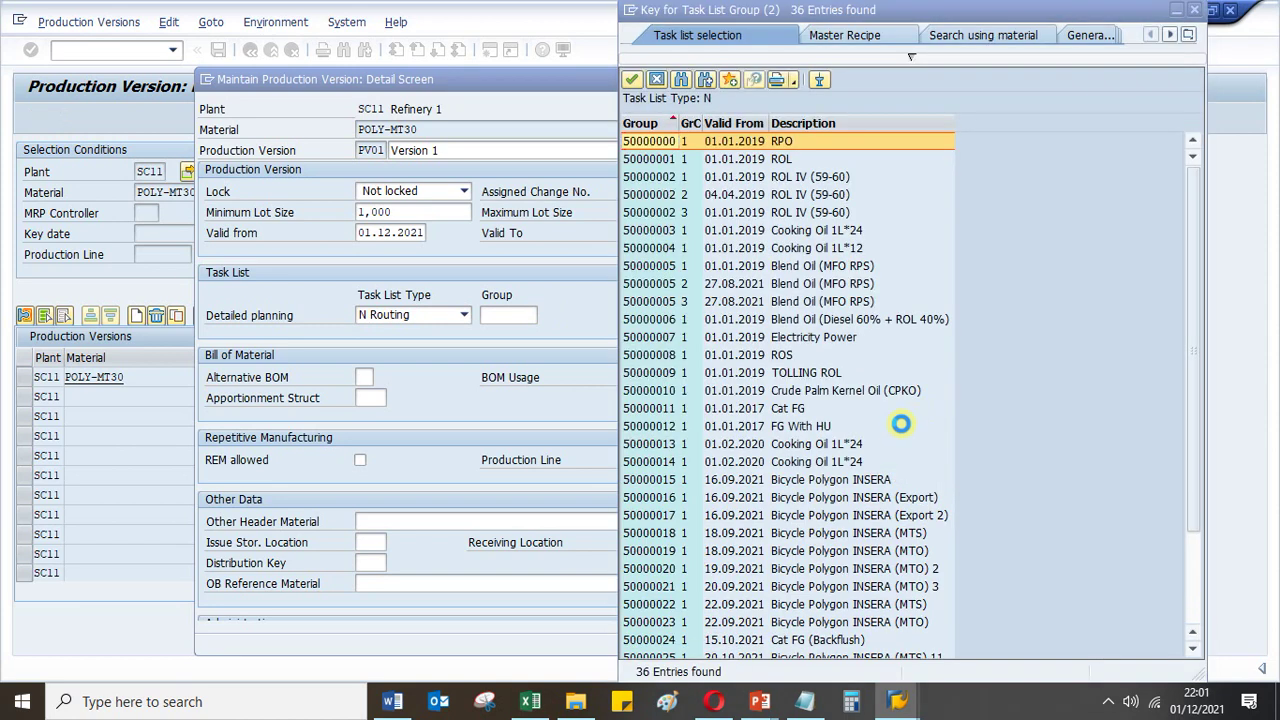
pyautogui.scroll(-2, 905, 420)
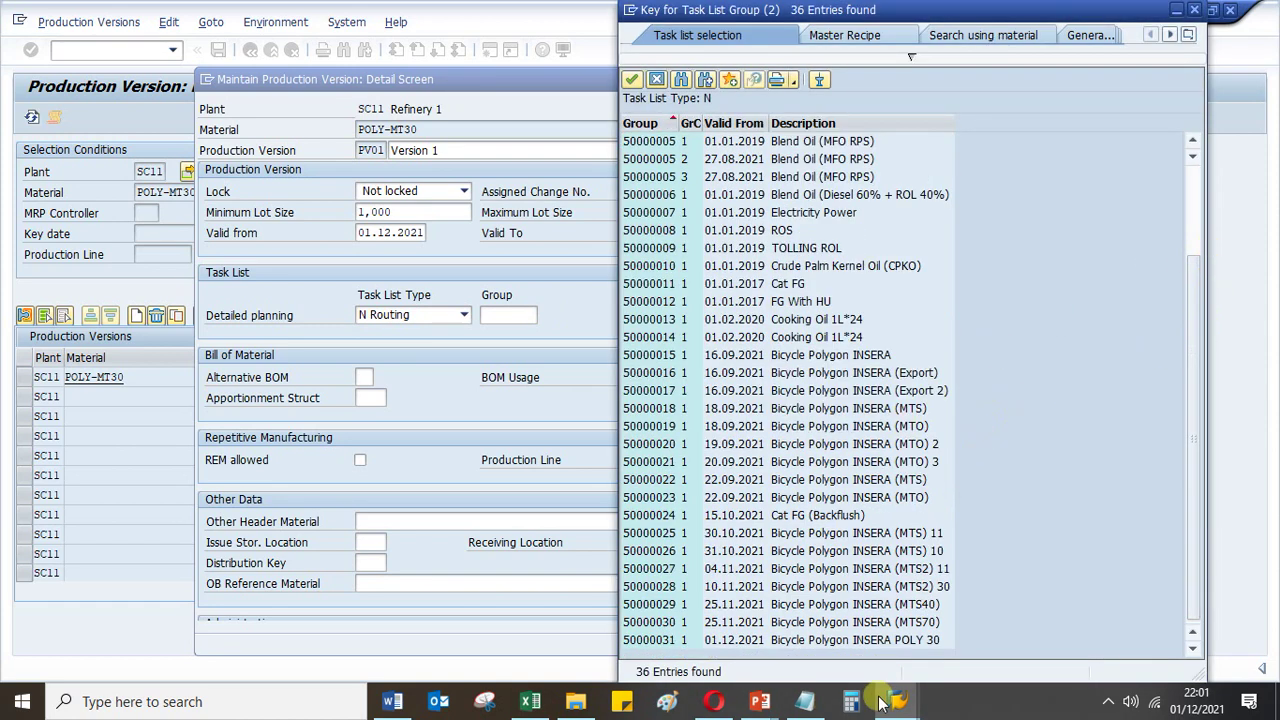
pyautogui.click(885, 640)
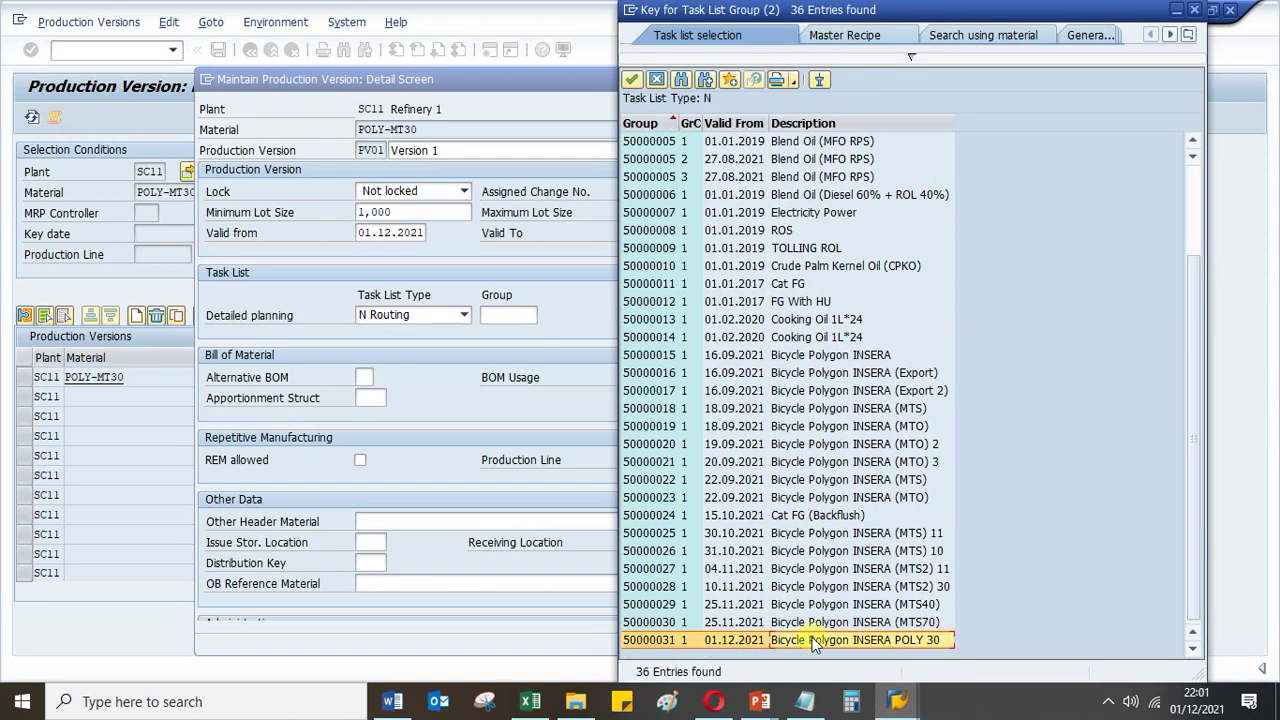
pyautogui.doubleClick(698, 640)
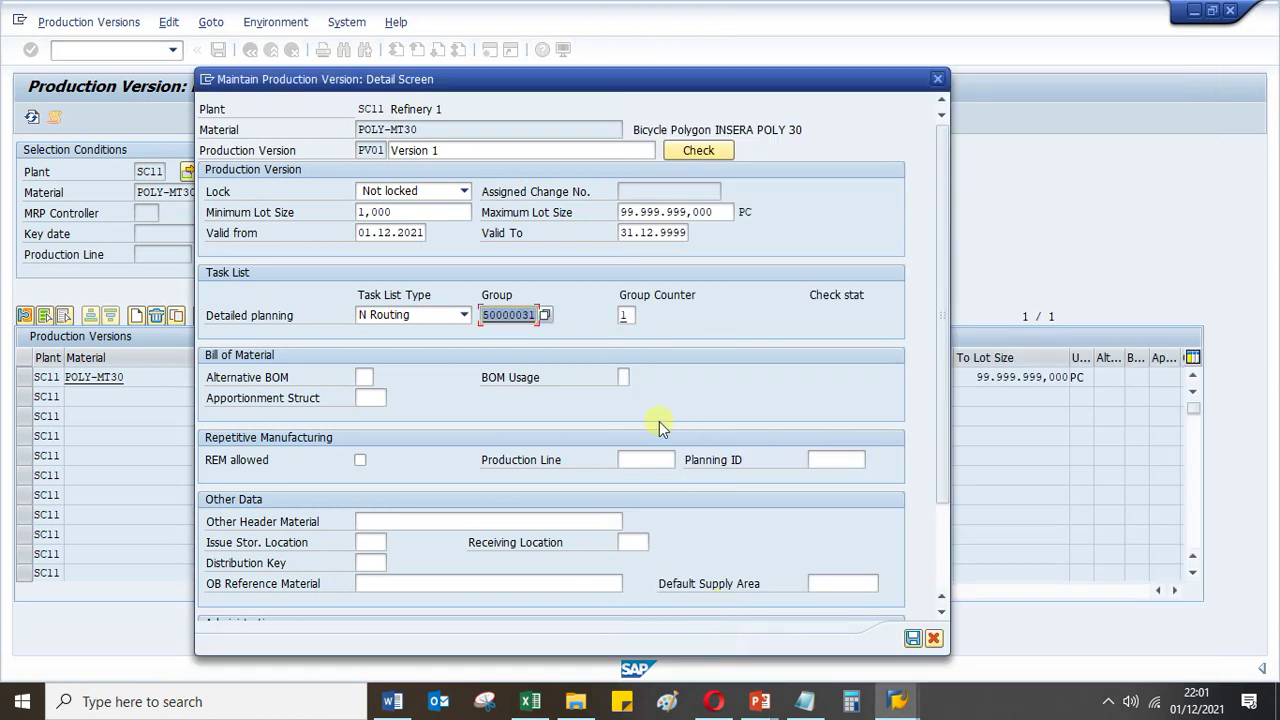
# Select the alternative BOM for production version PV01
pyautogui.click(369, 377)
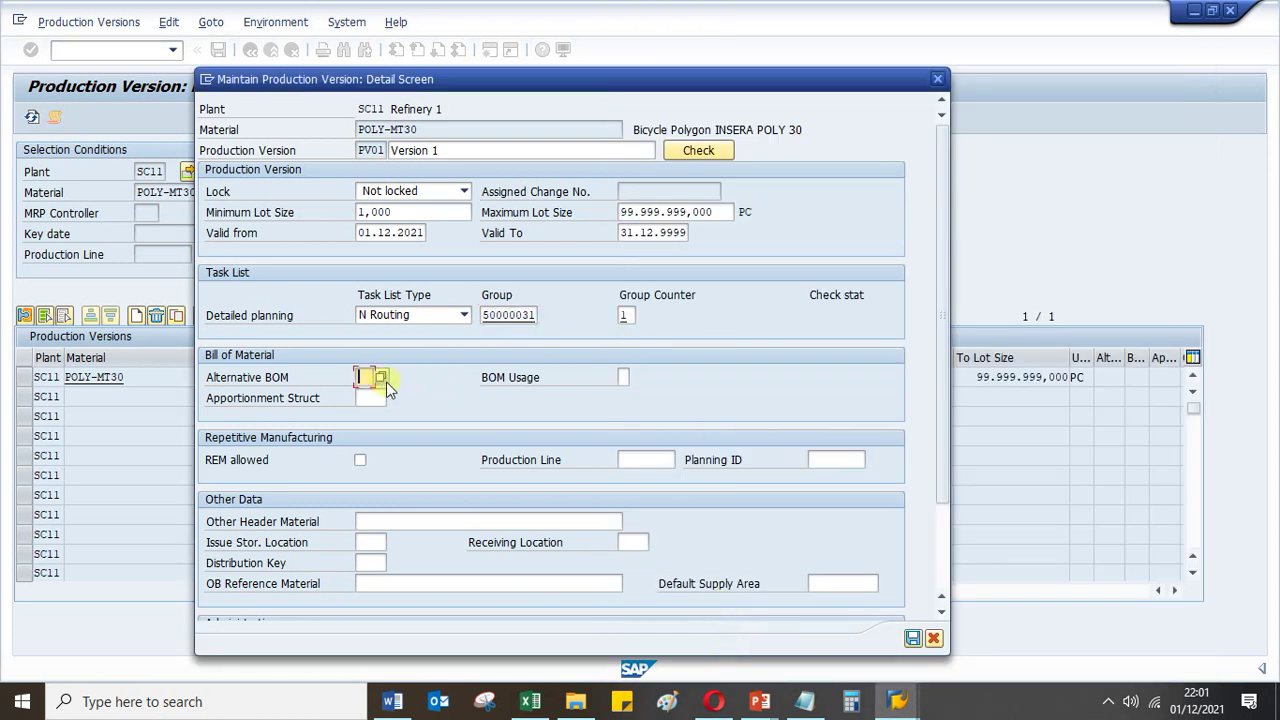
# Assign alternative BOM 1 with BOM usage 1 to production version PV01 of material POLY-MT30
pyautogui.press('F4')
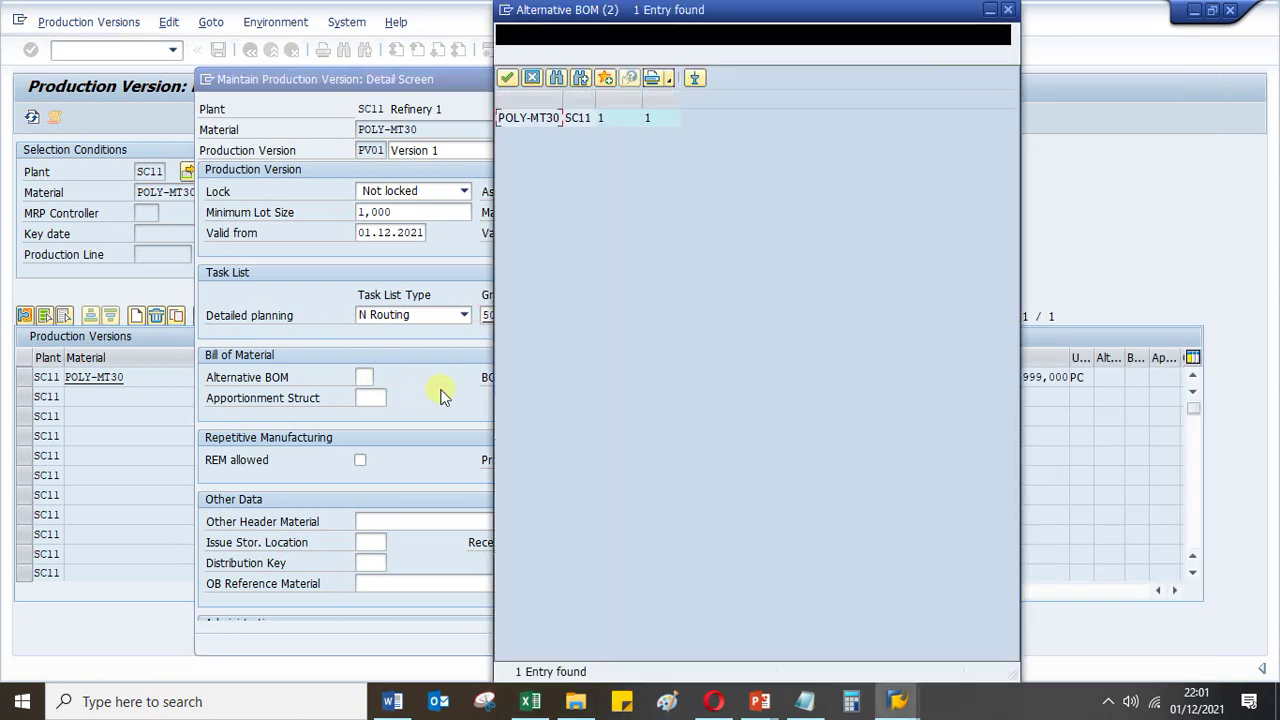
pyautogui.doubleClick(532, 119)
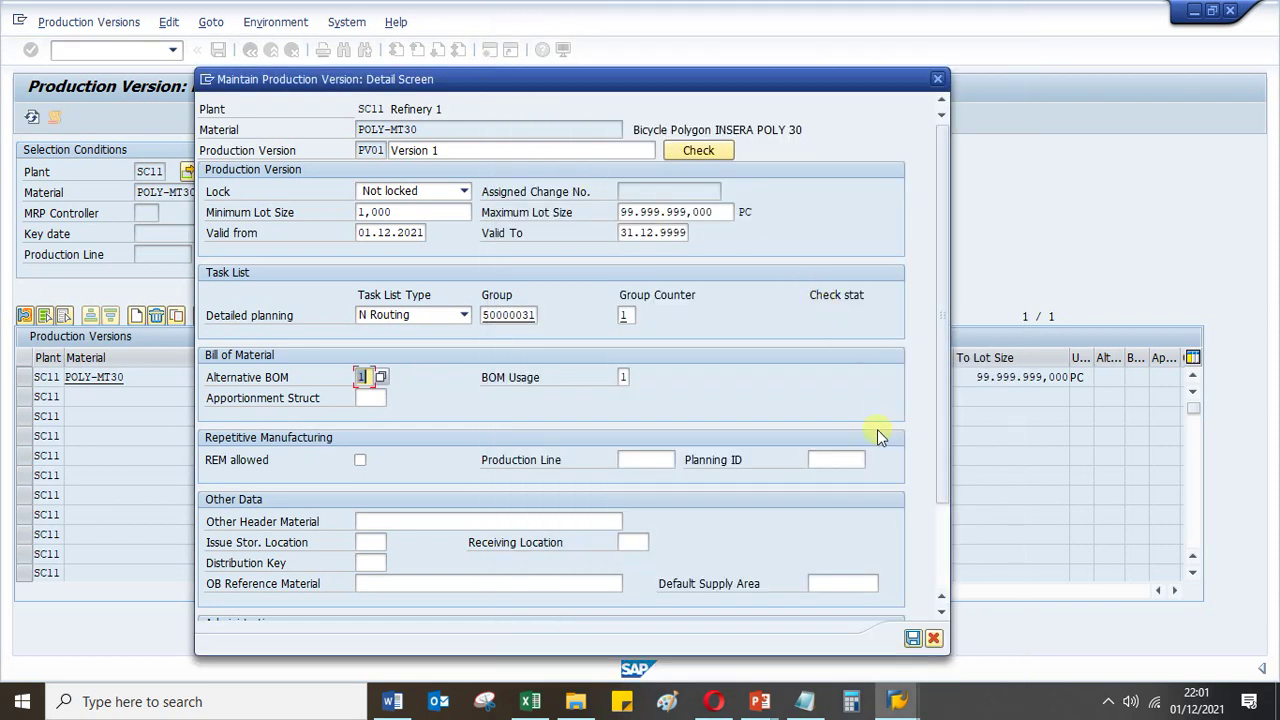
pyautogui.press('Return')
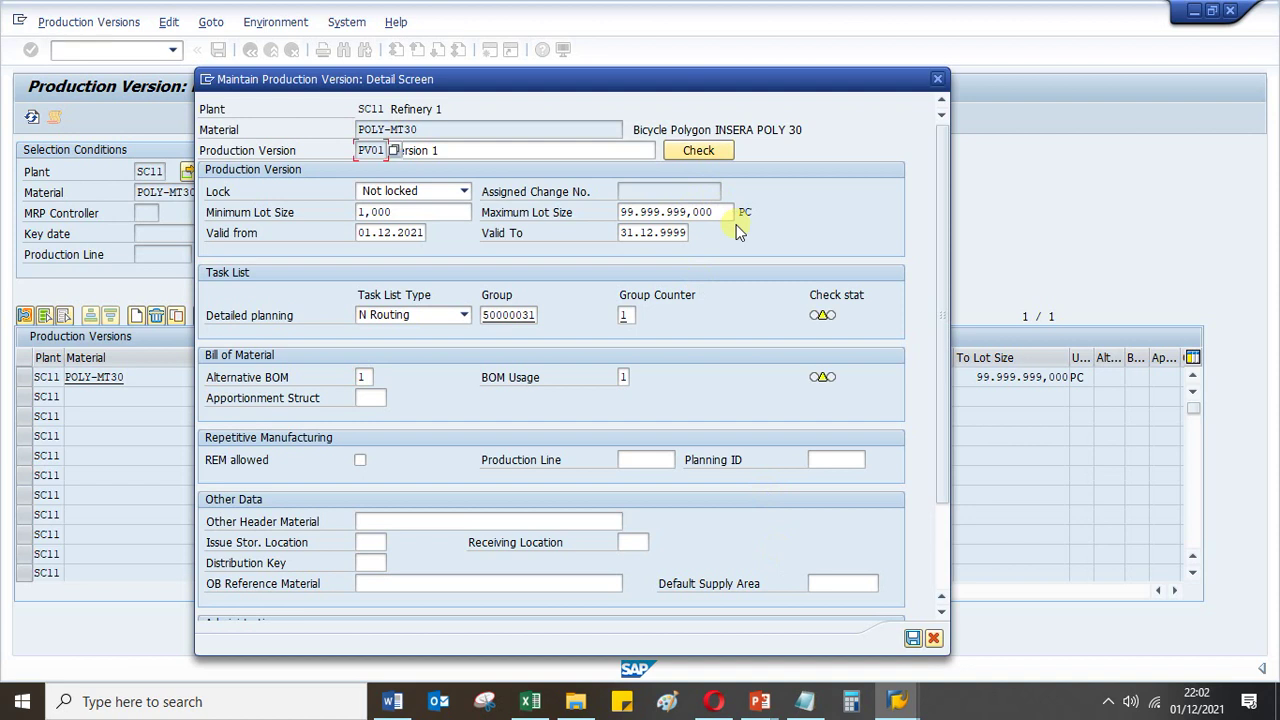
# Run the consistency check on production version PV01, close its details and save the production version
pyautogui.click(694, 151)
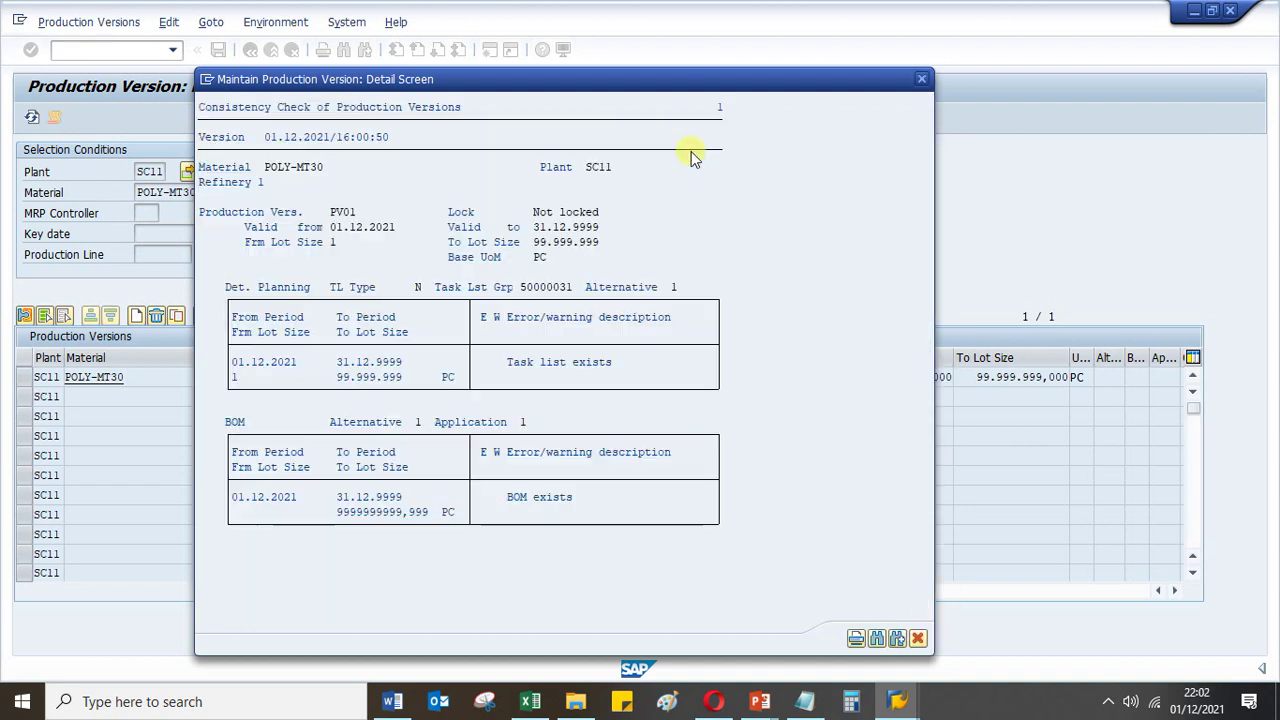
pyautogui.click(920, 639)
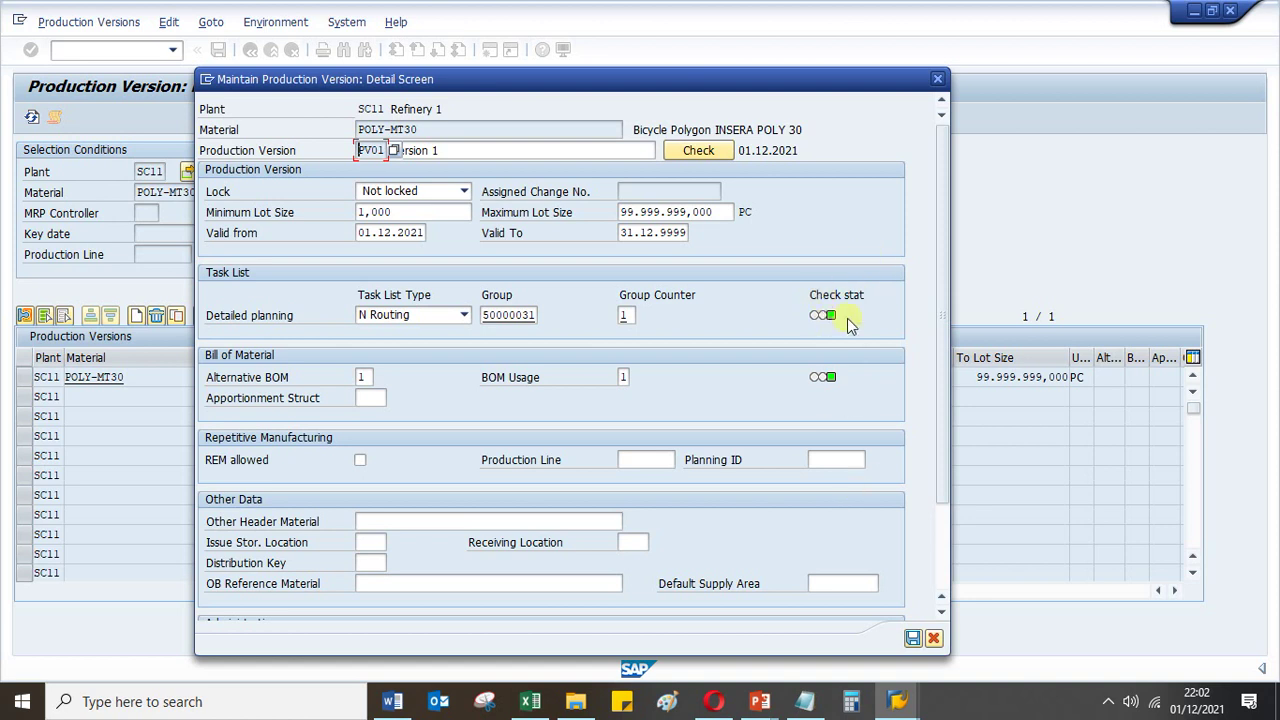
pyautogui.click(935, 638)
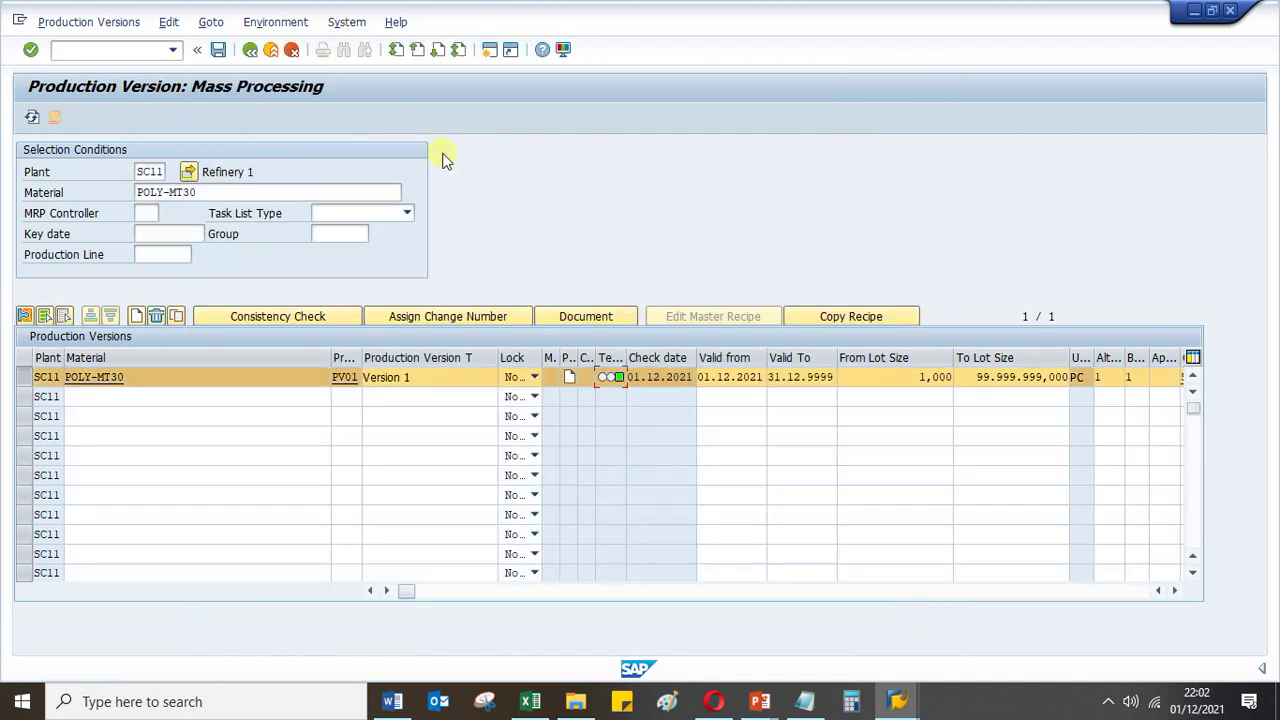
pyautogui.click(218, 50)
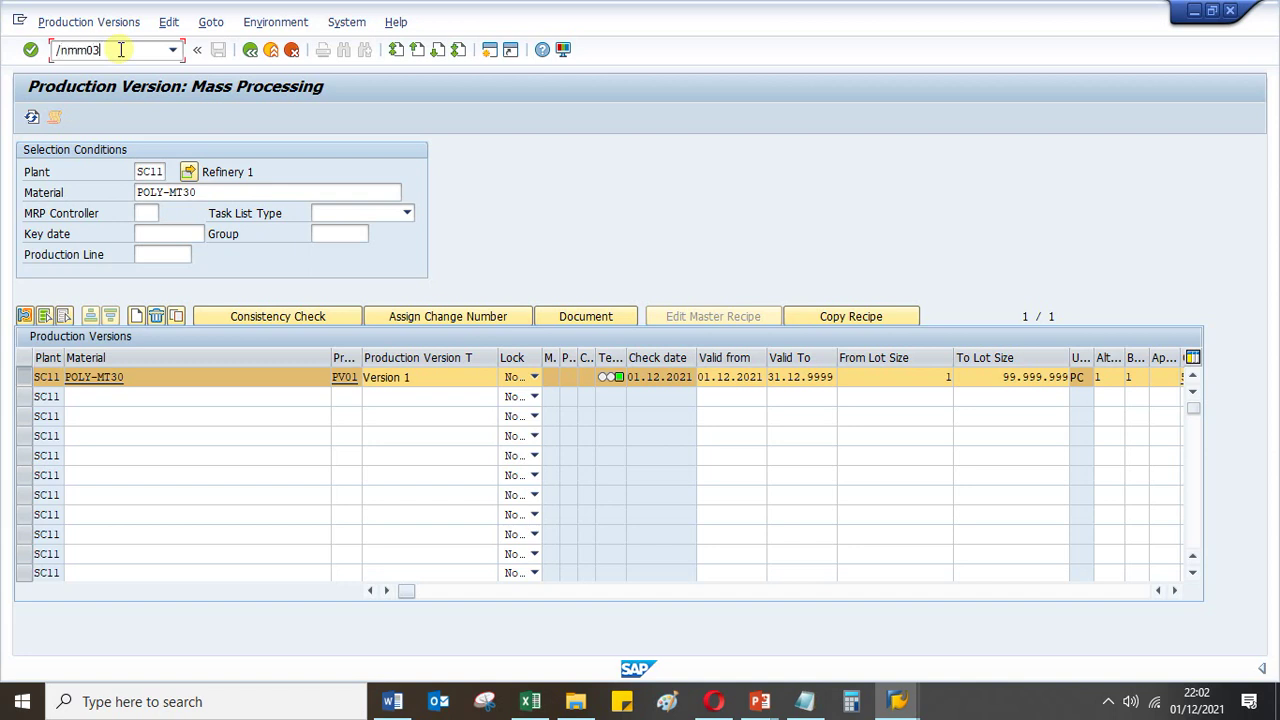
# Display the MRP 4 view of material POLY-MT30 for plant SC11 in transaction MM03 and view its production versions
pyautogui.press('Return')
pyautogui.press('Return')
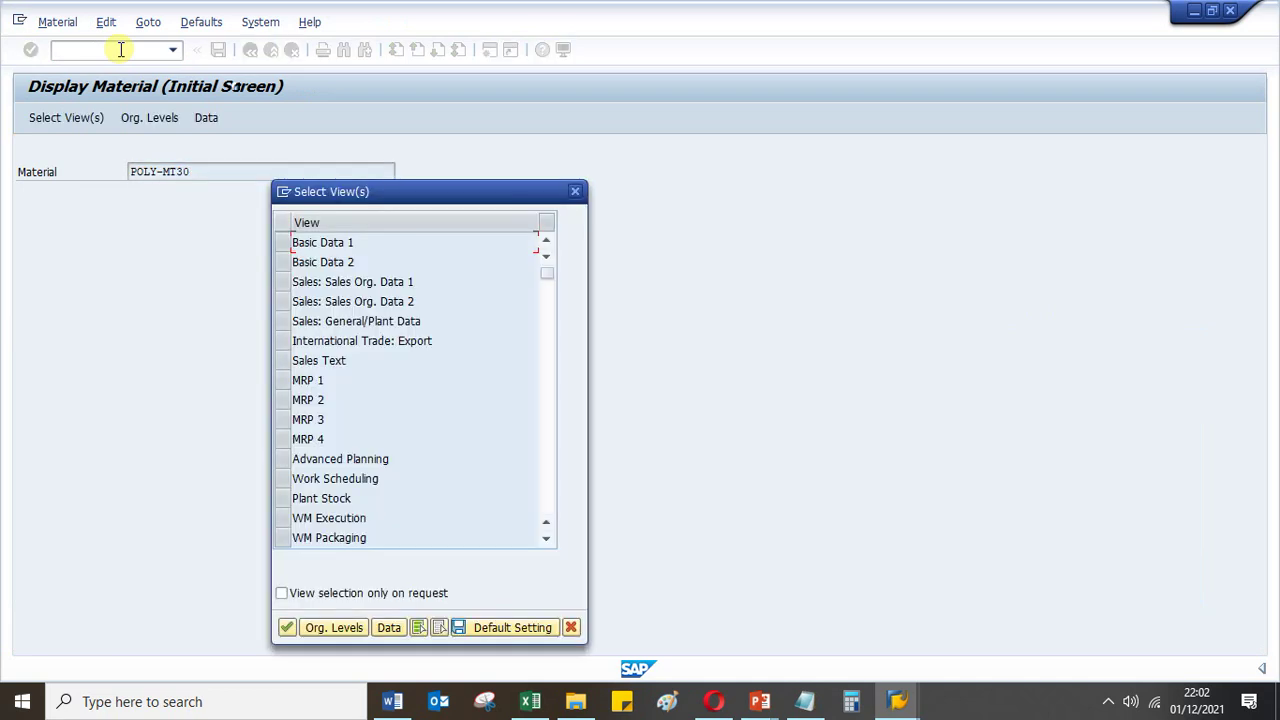
pyautogui.click(282, 439)
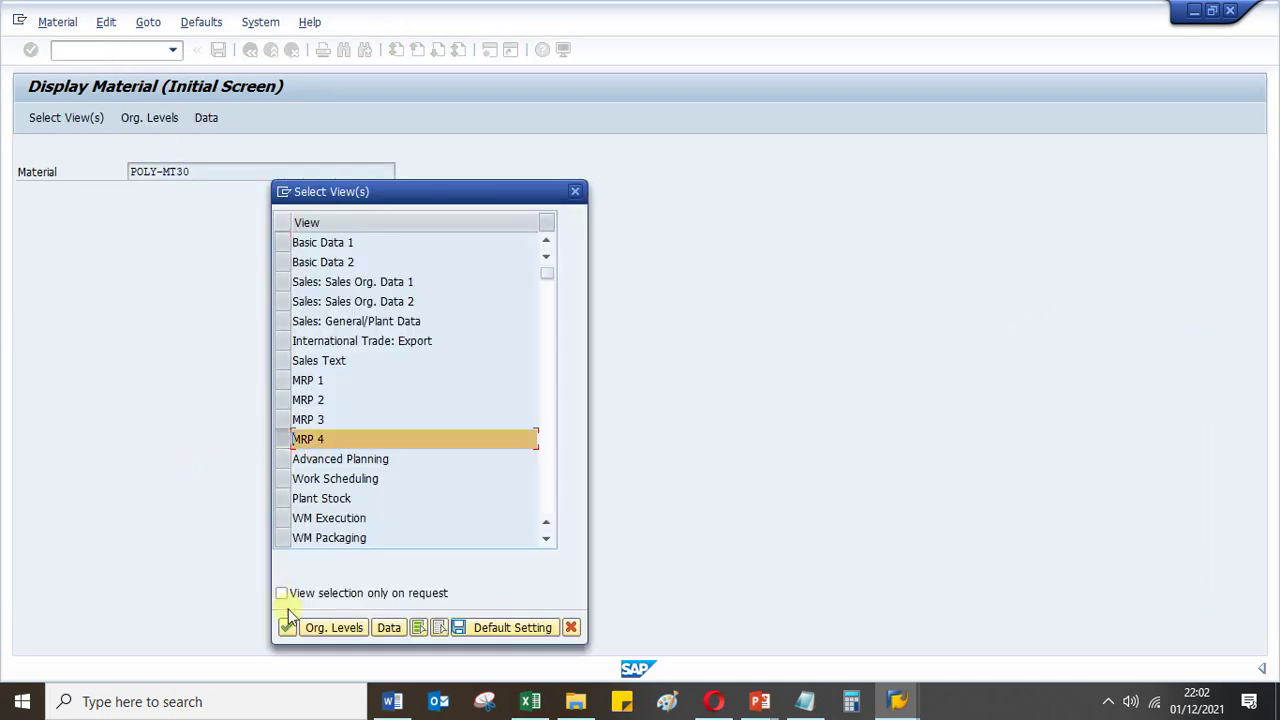
pyautogui.click(287, 627)
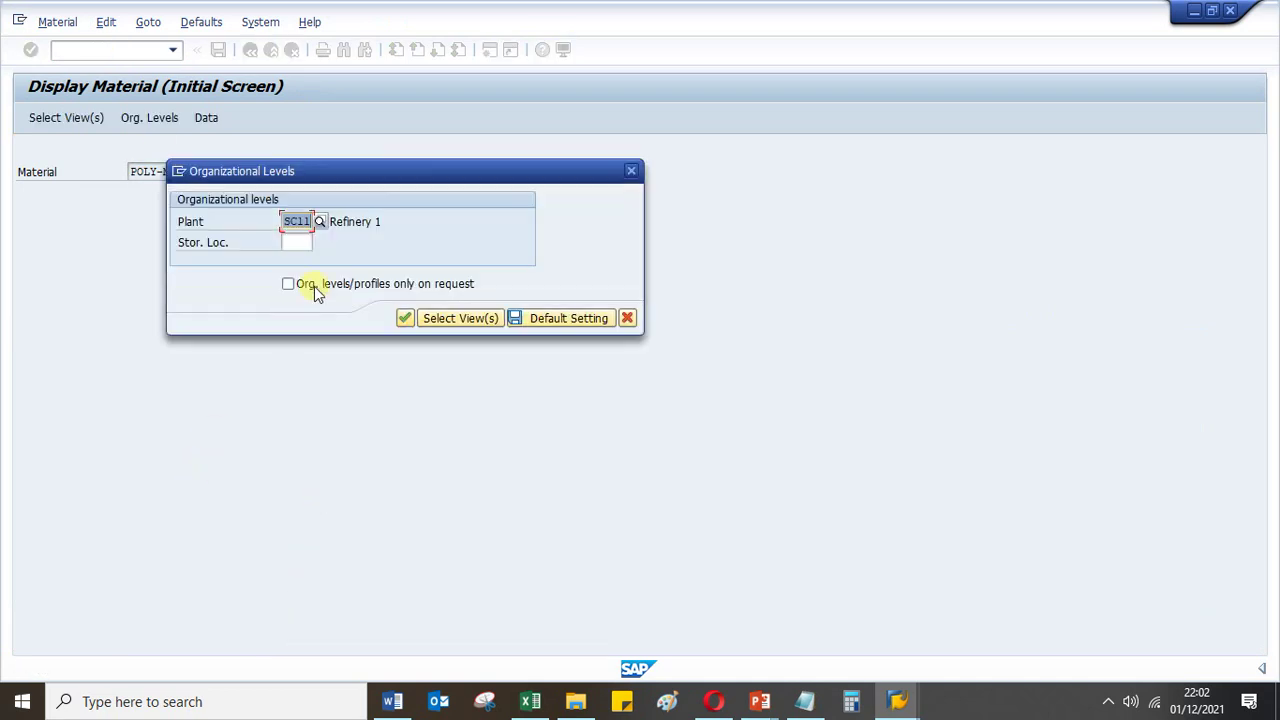
pyautogui.press('Return')
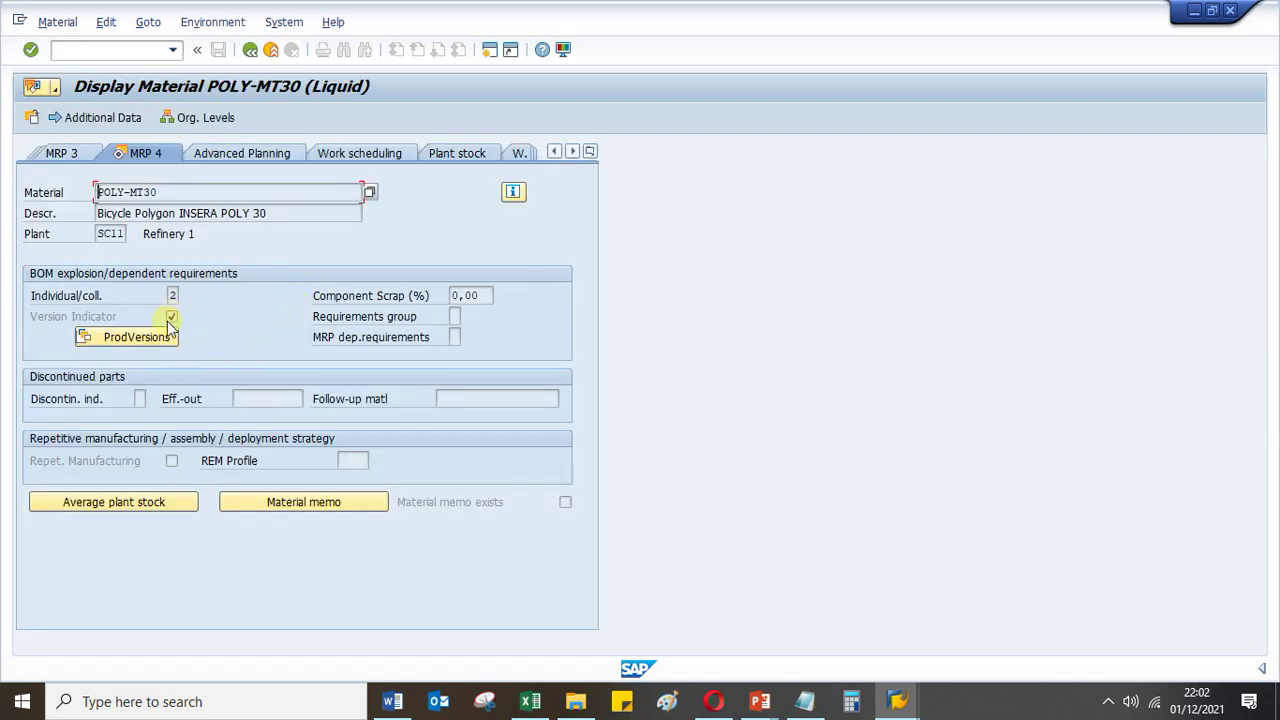
pyautogui.click(109, 337)
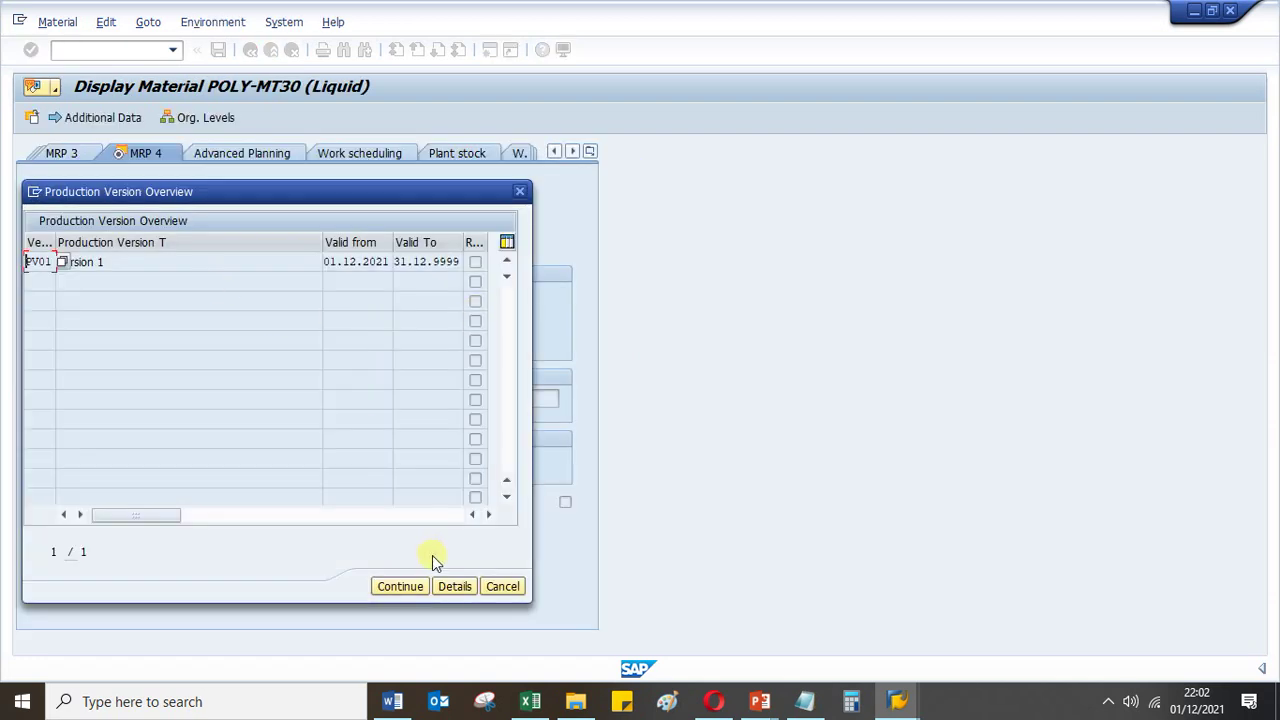
pyautogui.click(501, 587)
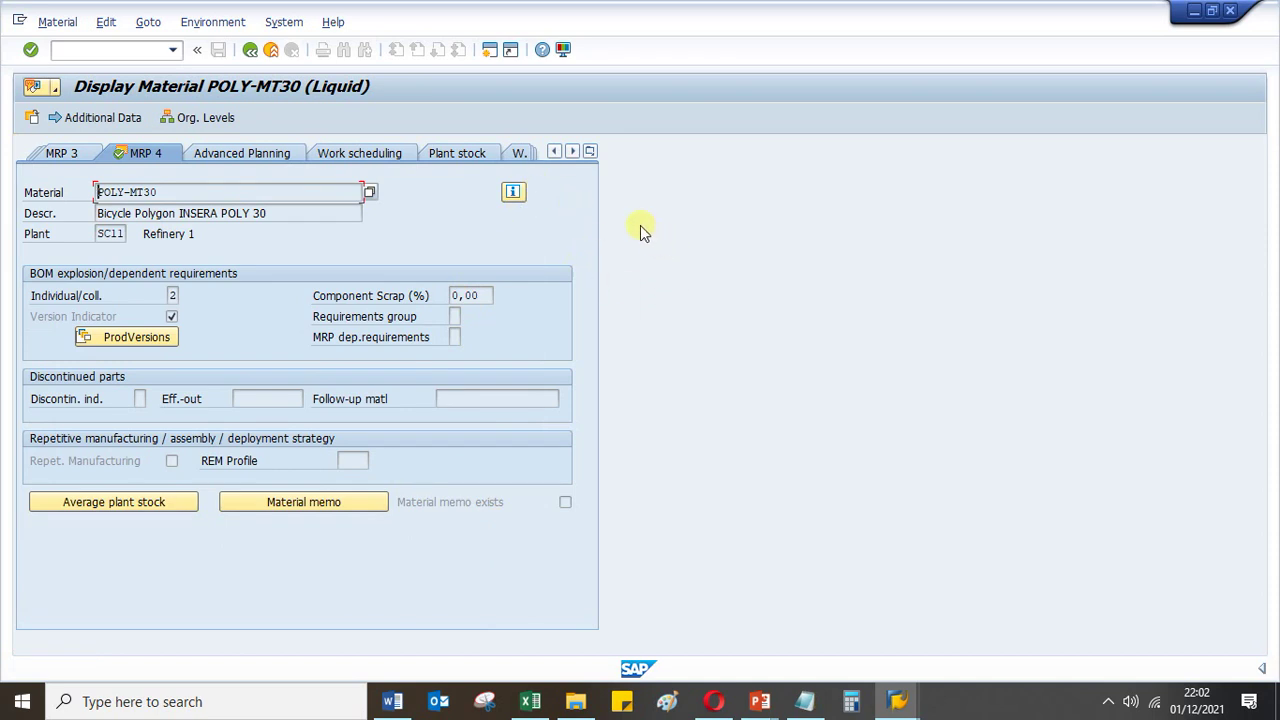
# Display the stock/requirements list for material POLY-MT30 in plant SC11
pyautogui.click(77, 49)
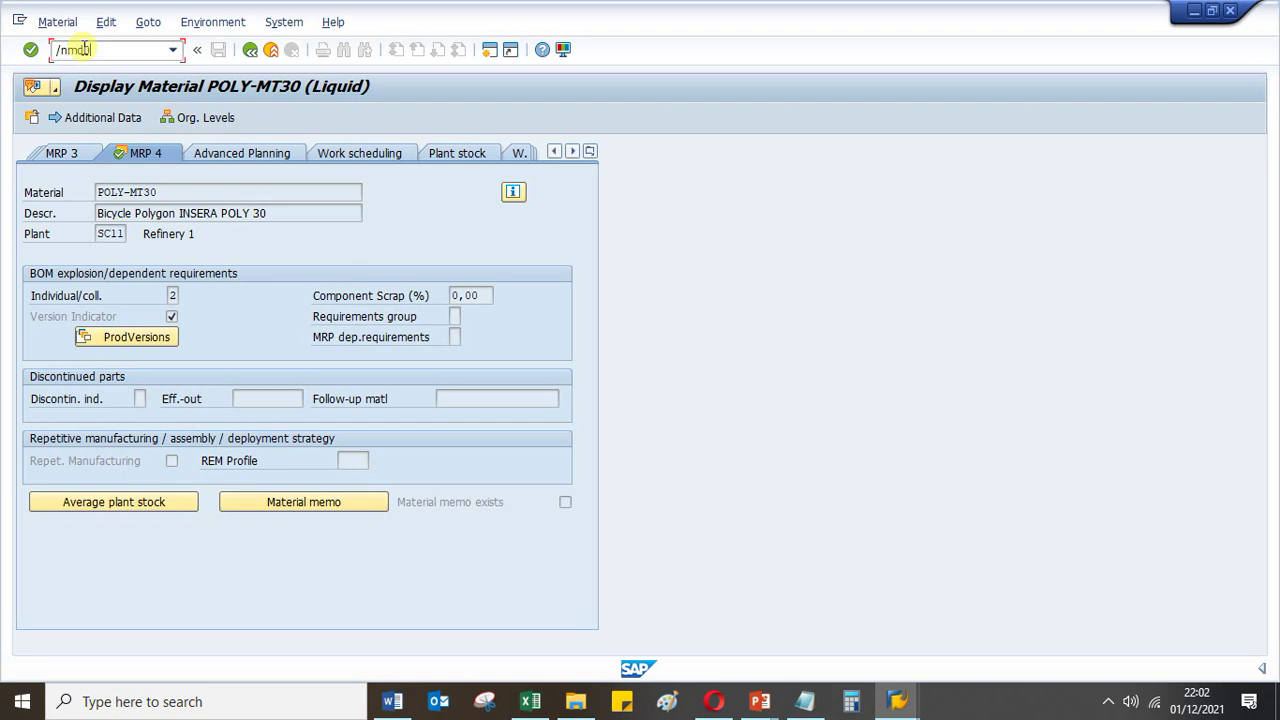
pyautogui.press('Return')
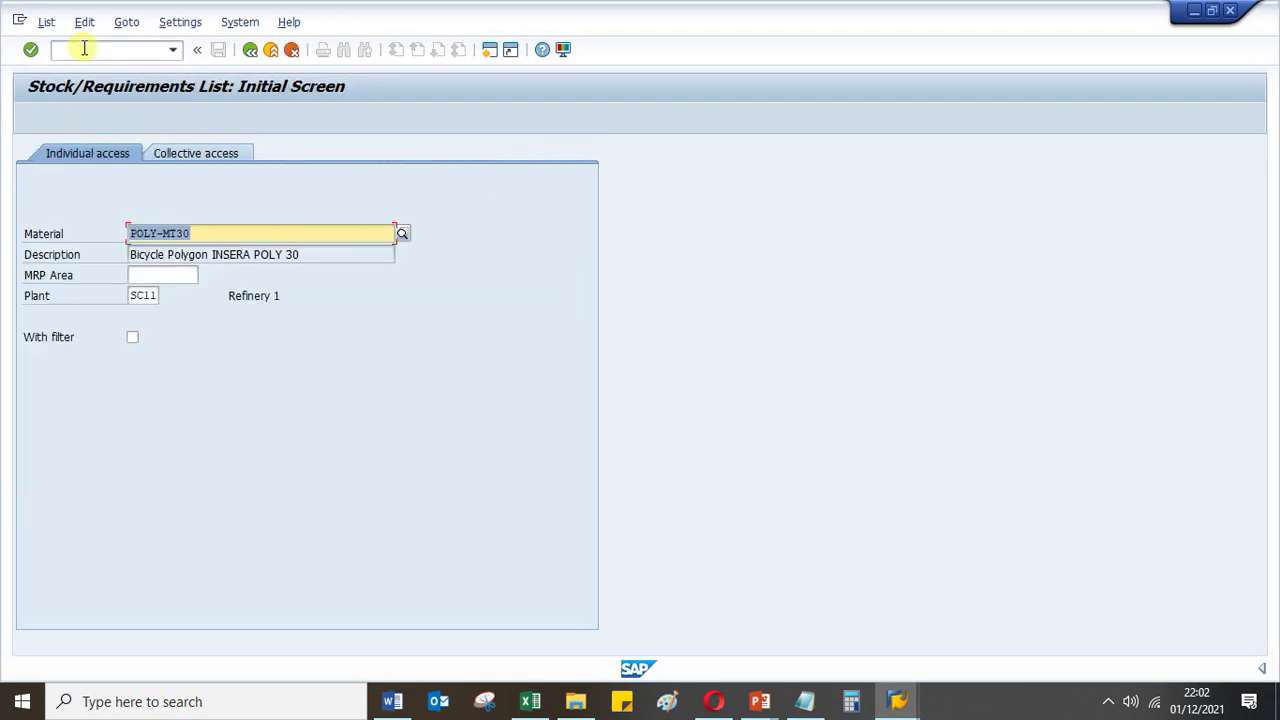
pyautogui.press('Return')
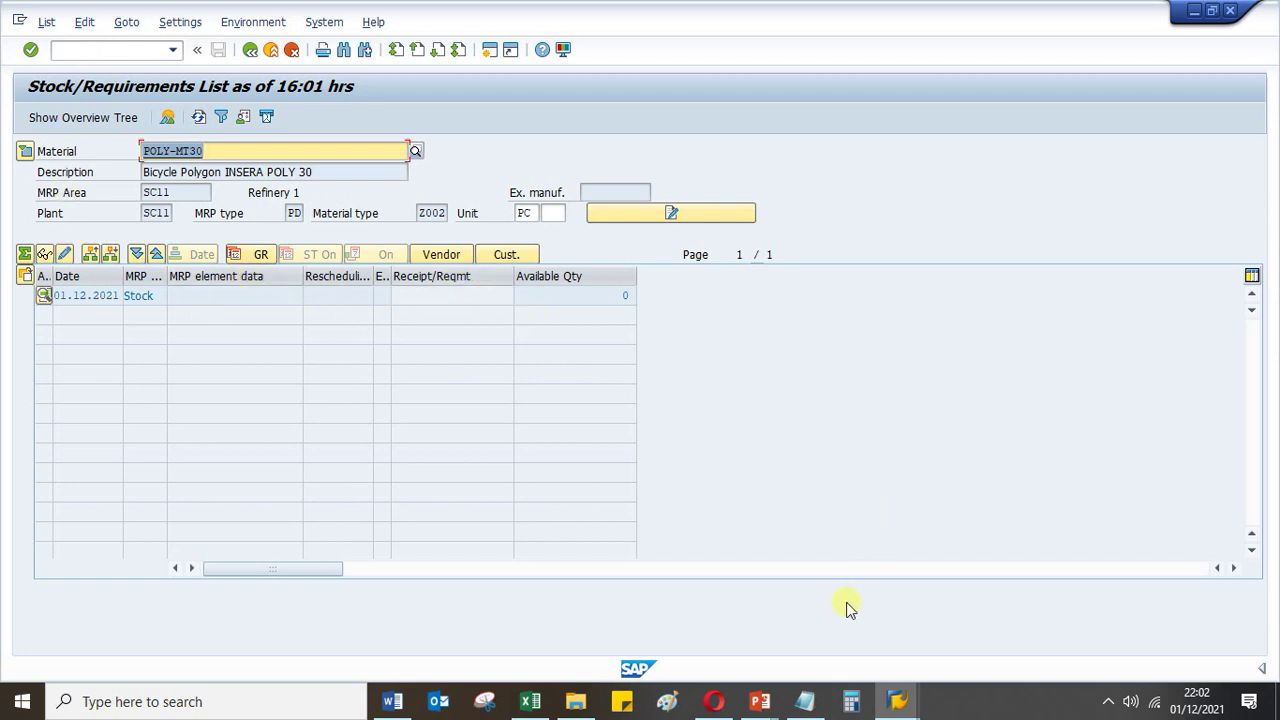
# Look up the stock quantity for POLY-MT30 in the Strategy Group MRP workbook in Excel, then return to SAP
pyautogui.click(530, 701)
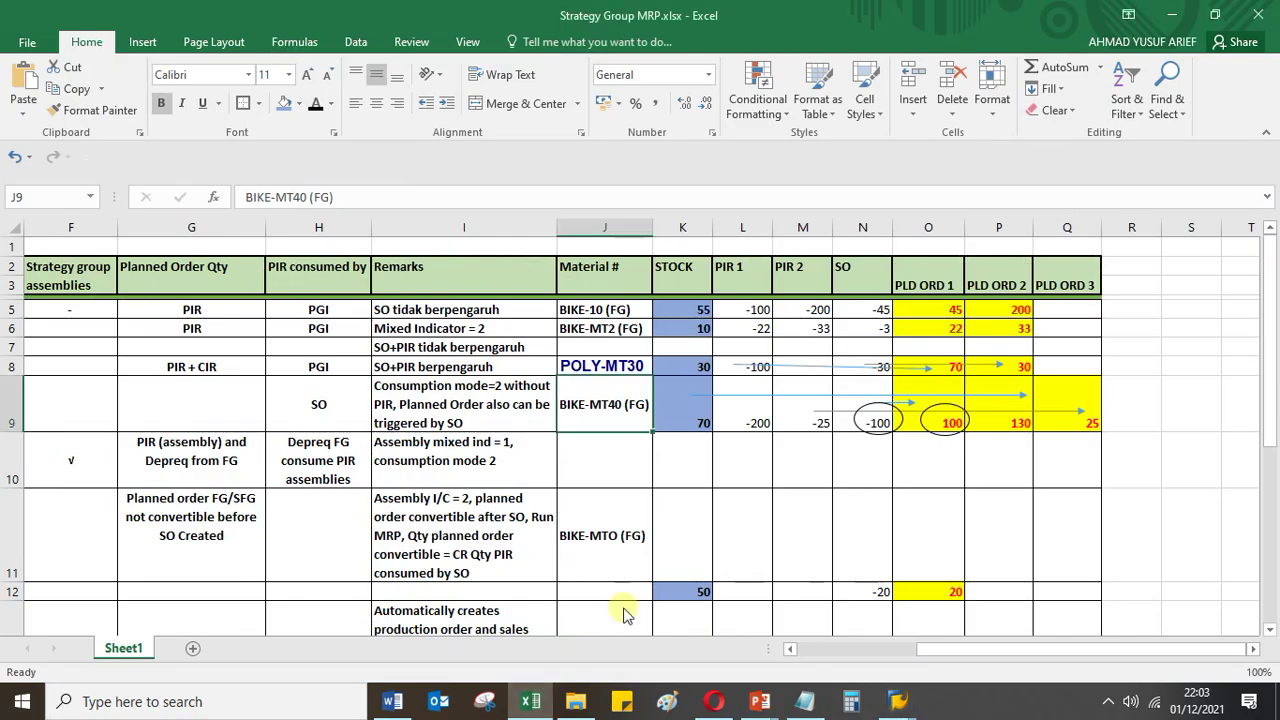
pyautogui.click(682, 368)
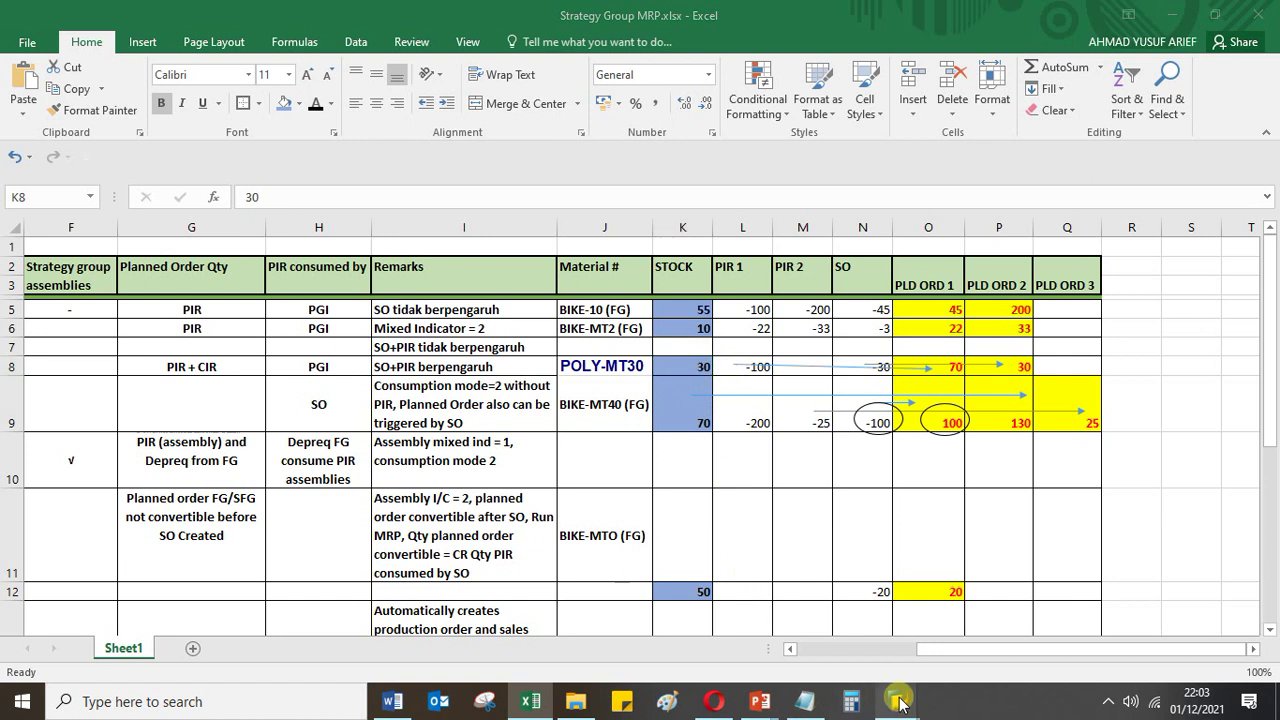
pyautogui.moveTo(897, 701)
pyautogui.click(1037, 622)
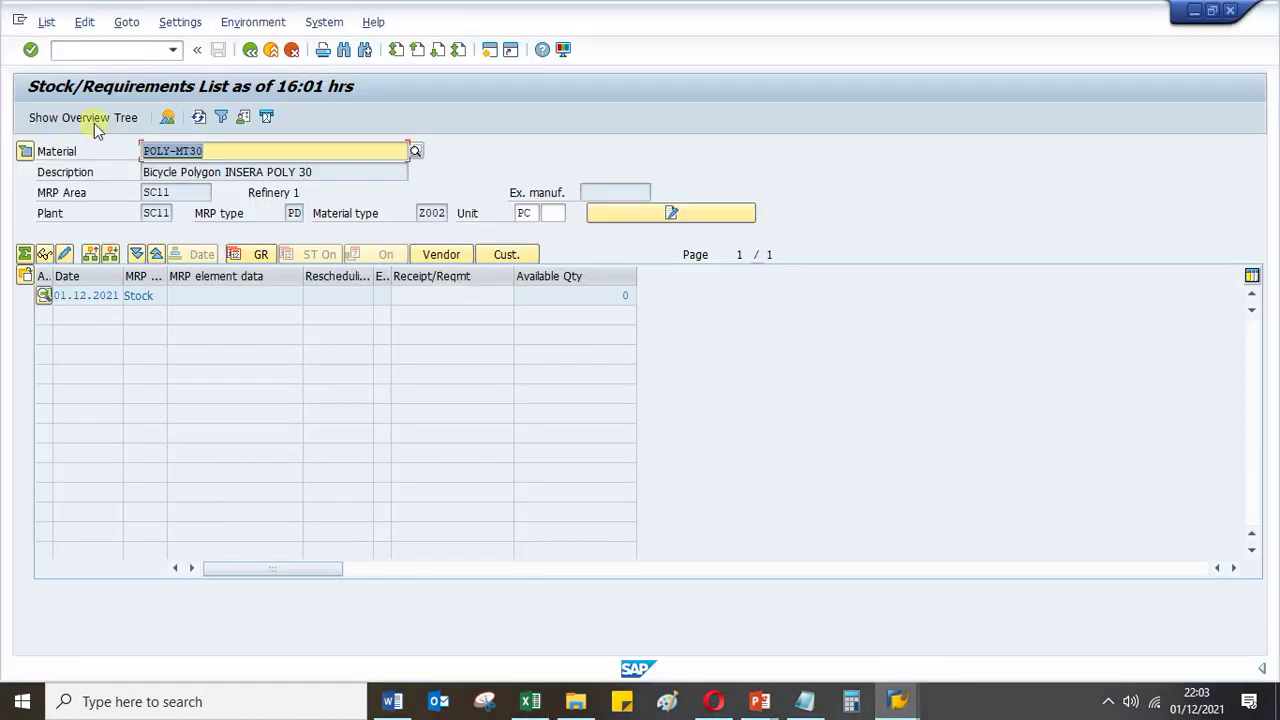
# Open transaction MIGO for an initial stock entry with movement type 561
pyautogui.click(93, 50)
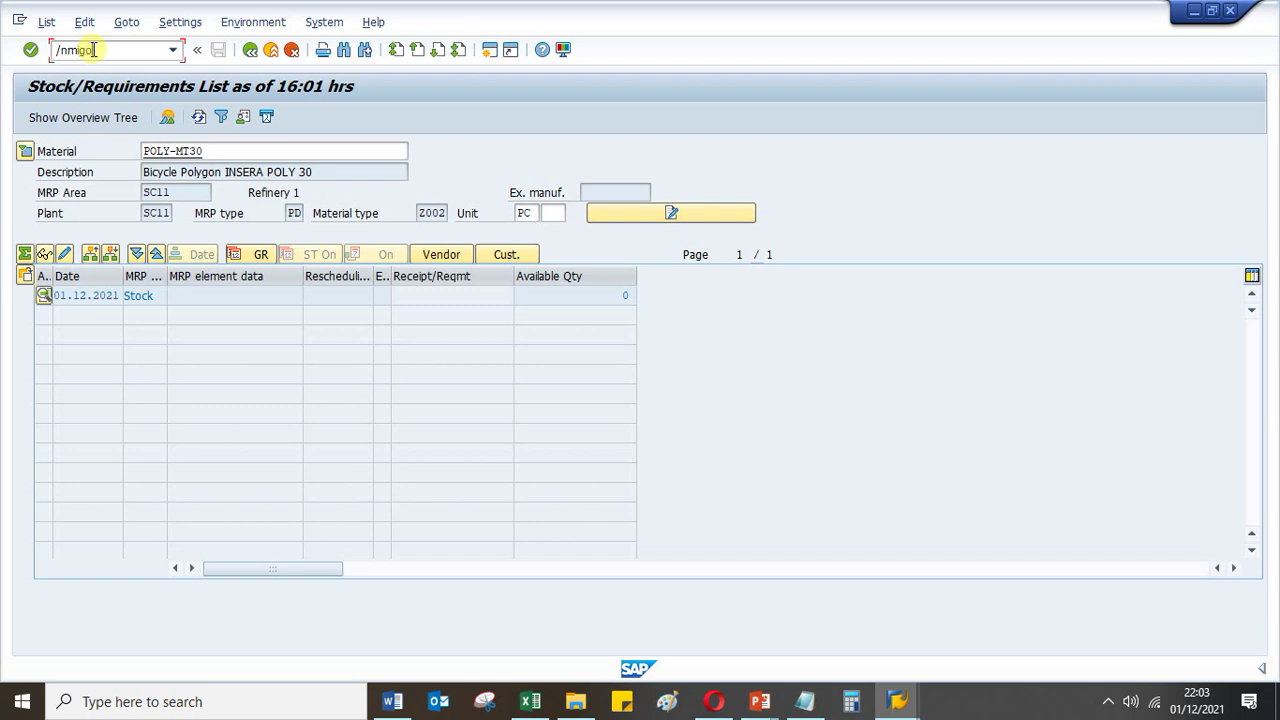
pyautogui.write('/nmigo')
pyautogui.press('Return')
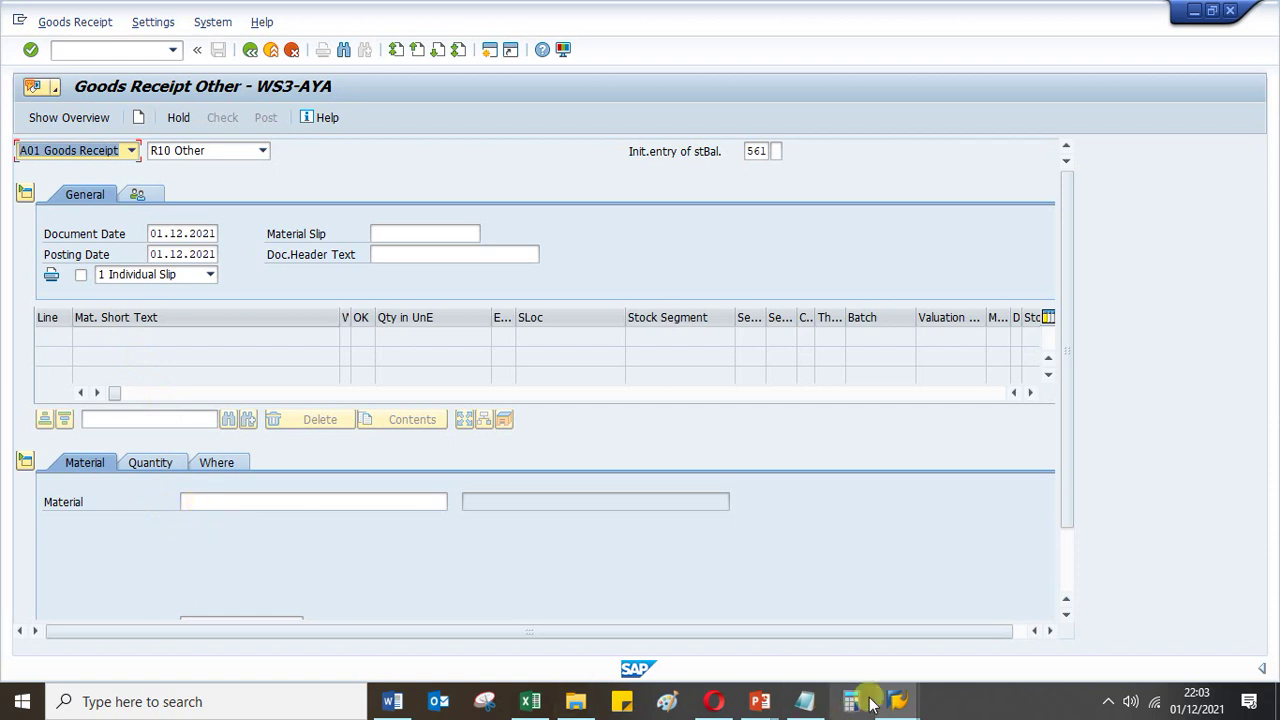
# Open the MM03 initial screen in the other SAP session and copy the material number POLY-MT30
pyautogui.moveTo(895, 700)
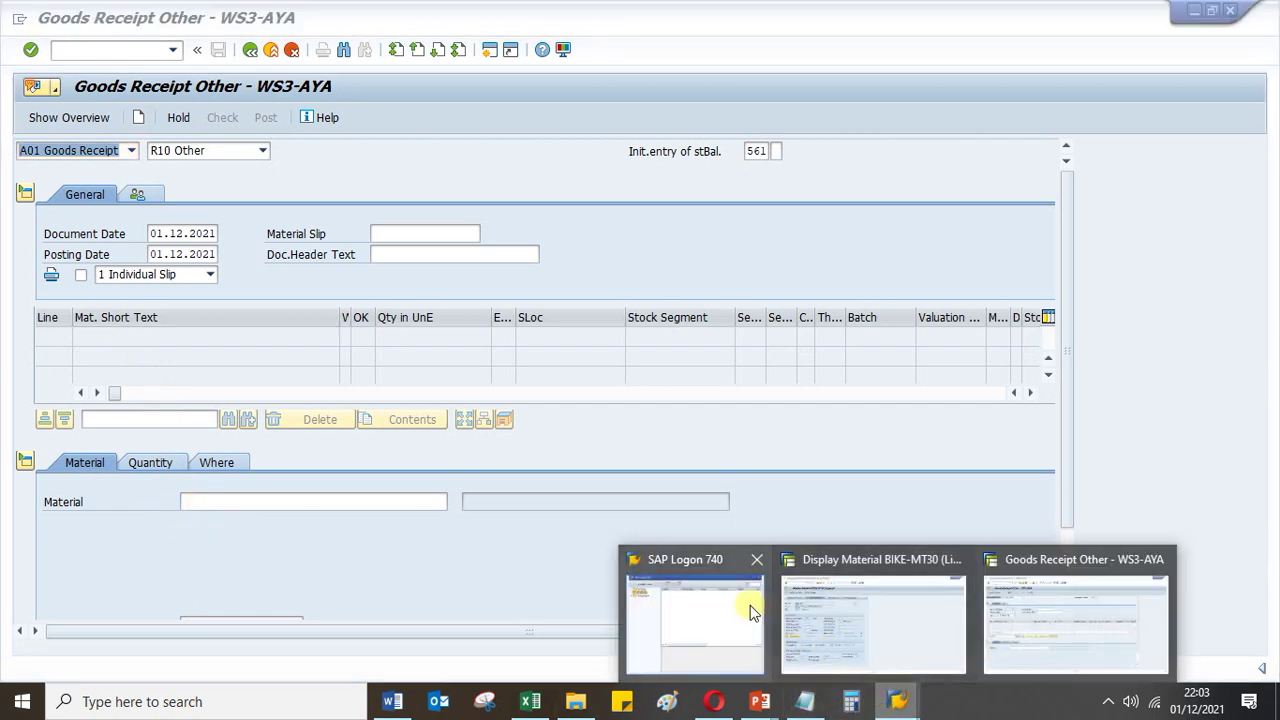
pyautogui.click(853, 611)
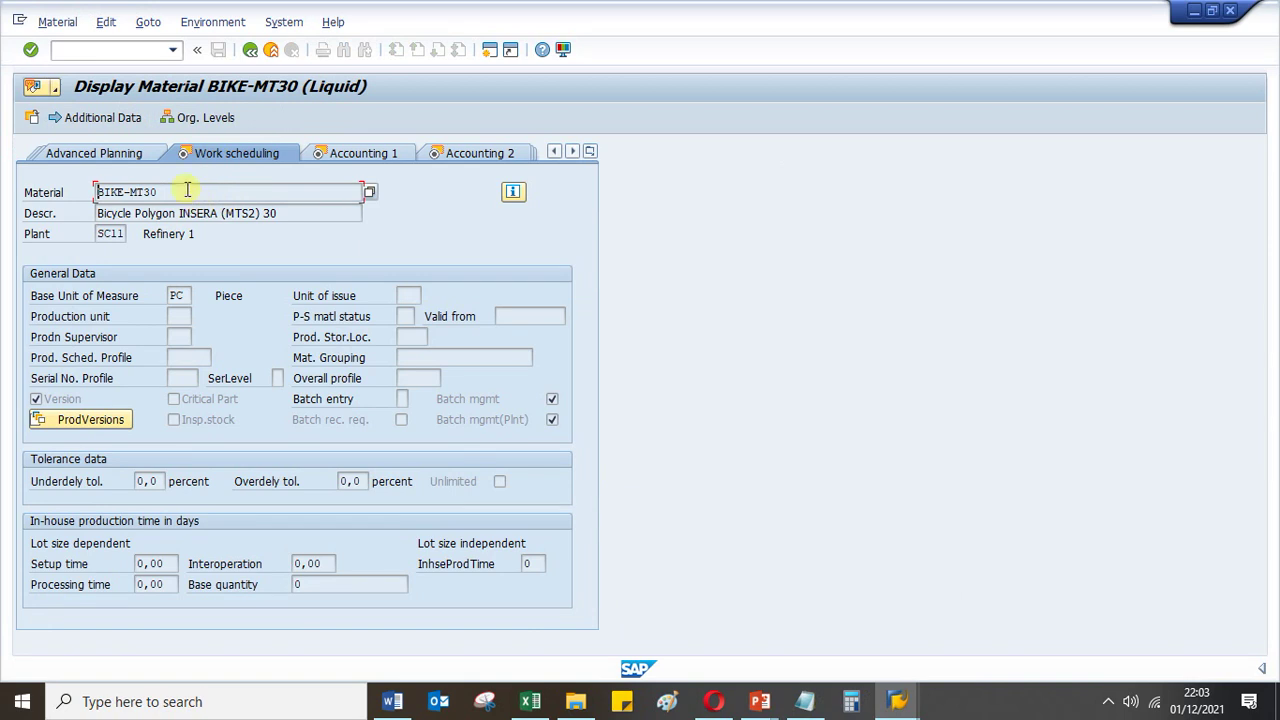
pyautogui.click(84, 54)
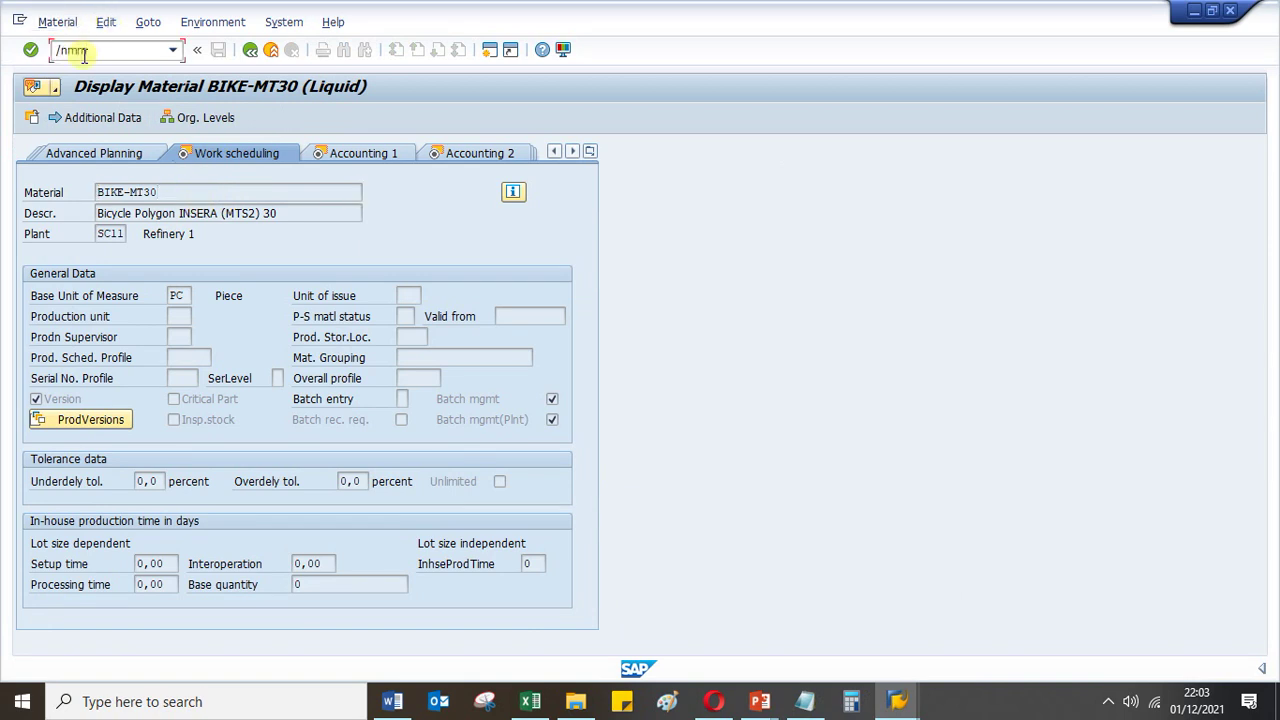
pyautogui.write('/nmm03')
pyautogui.press('Return')
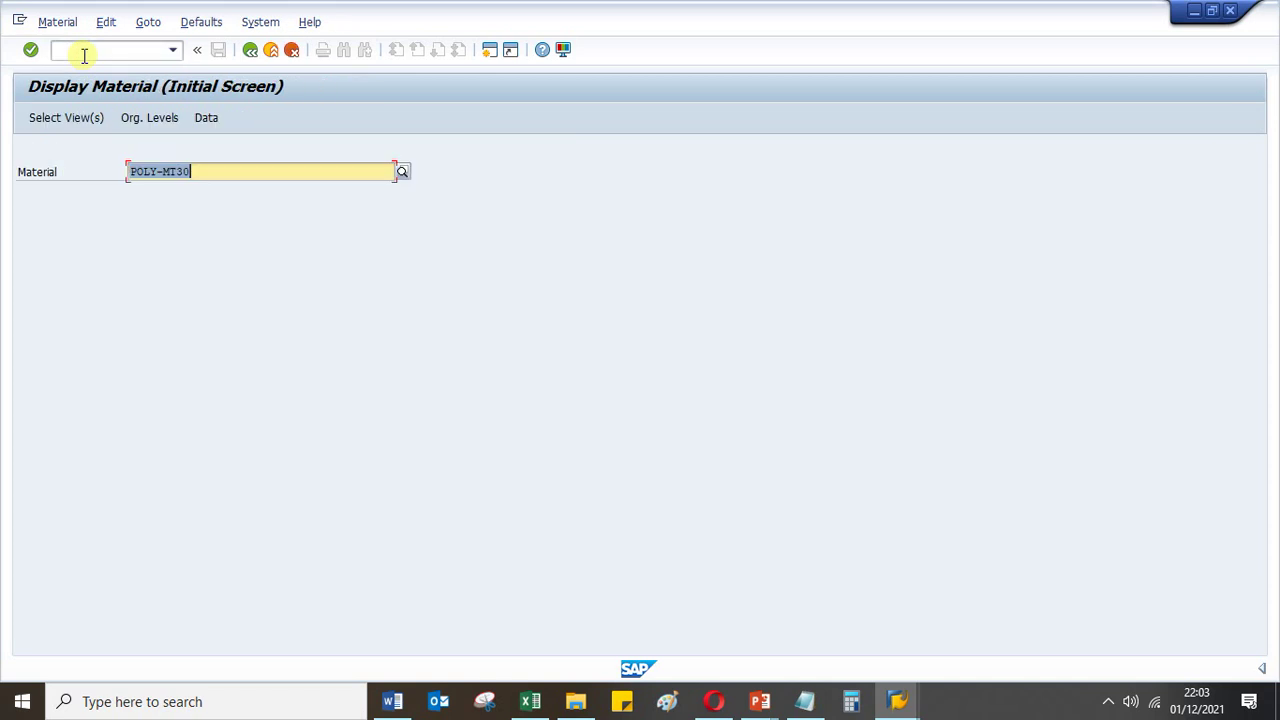
pyautogui.moveTo(214, 175); pyautogui.dragTo(47, 153)
pyautogui.hotkey('ctrl', 'c')
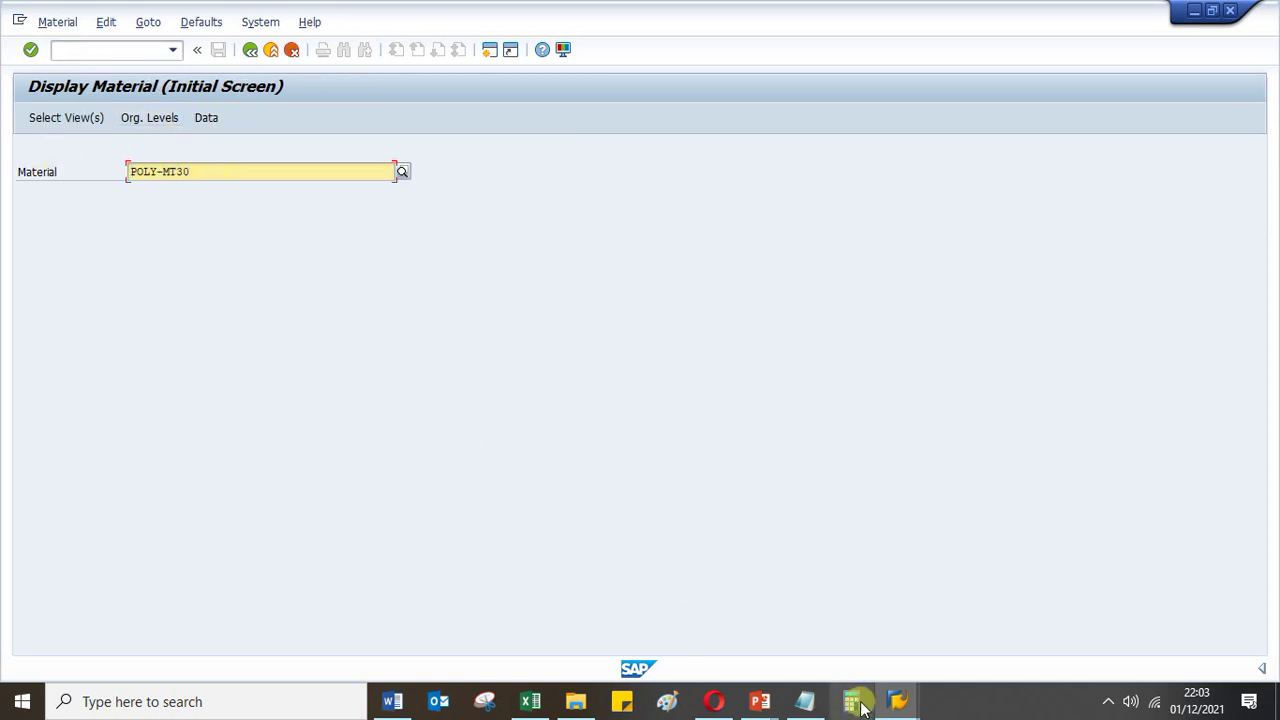
# Return to the goods receipt session and add POLY-MT30 as the receipt item's material
pyautogui.click(892, 699)
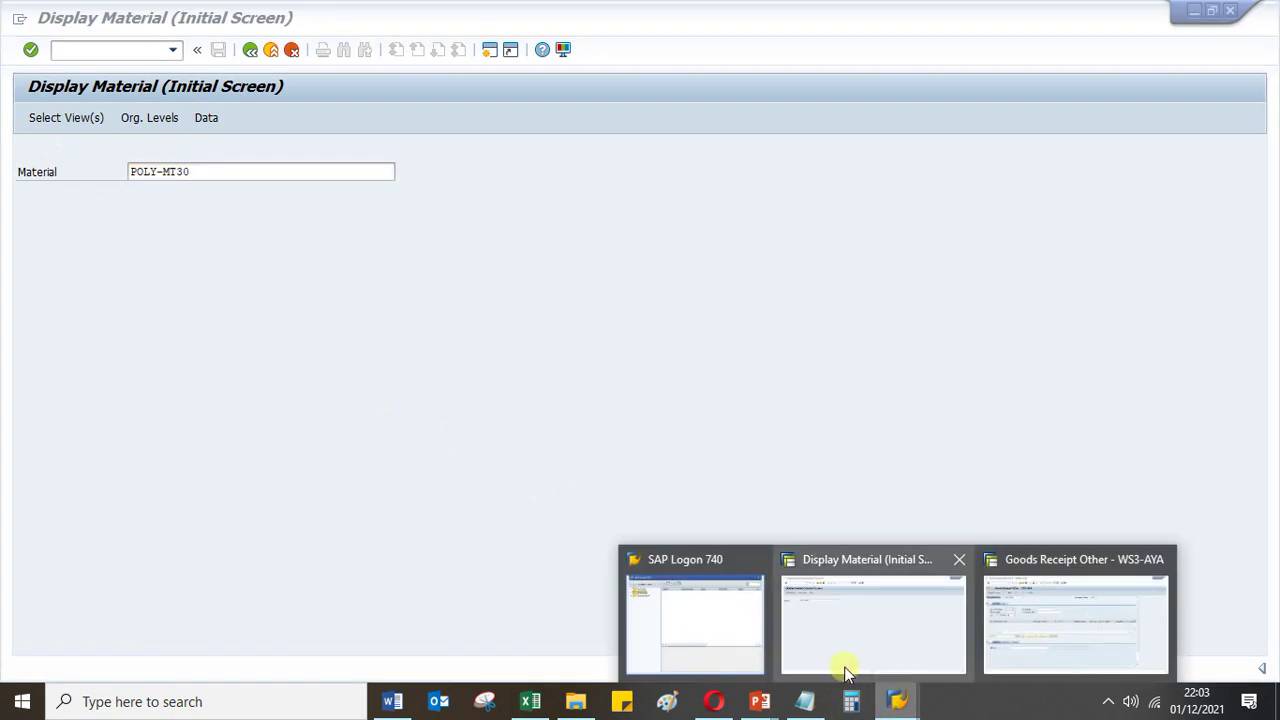
pyautogui.click(1057, 627)
pyautogui.click(247, 501)
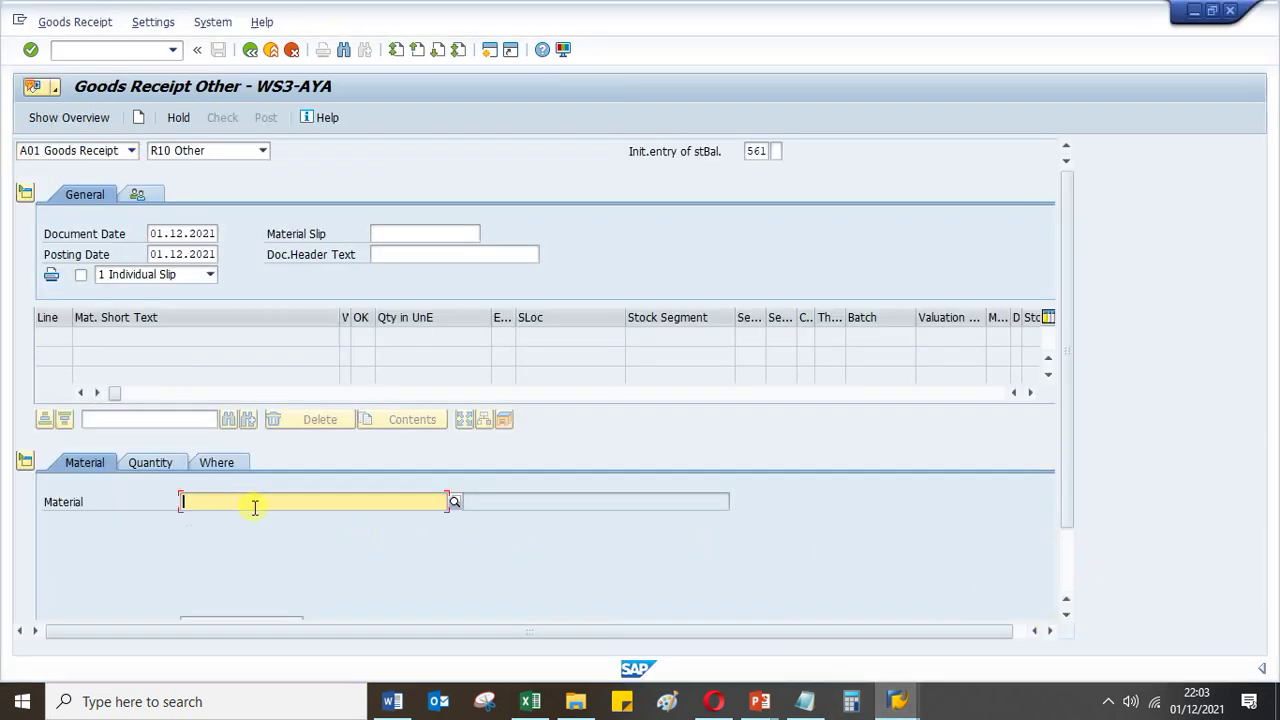
pyautogui.hotkey('ctrl', 'v')
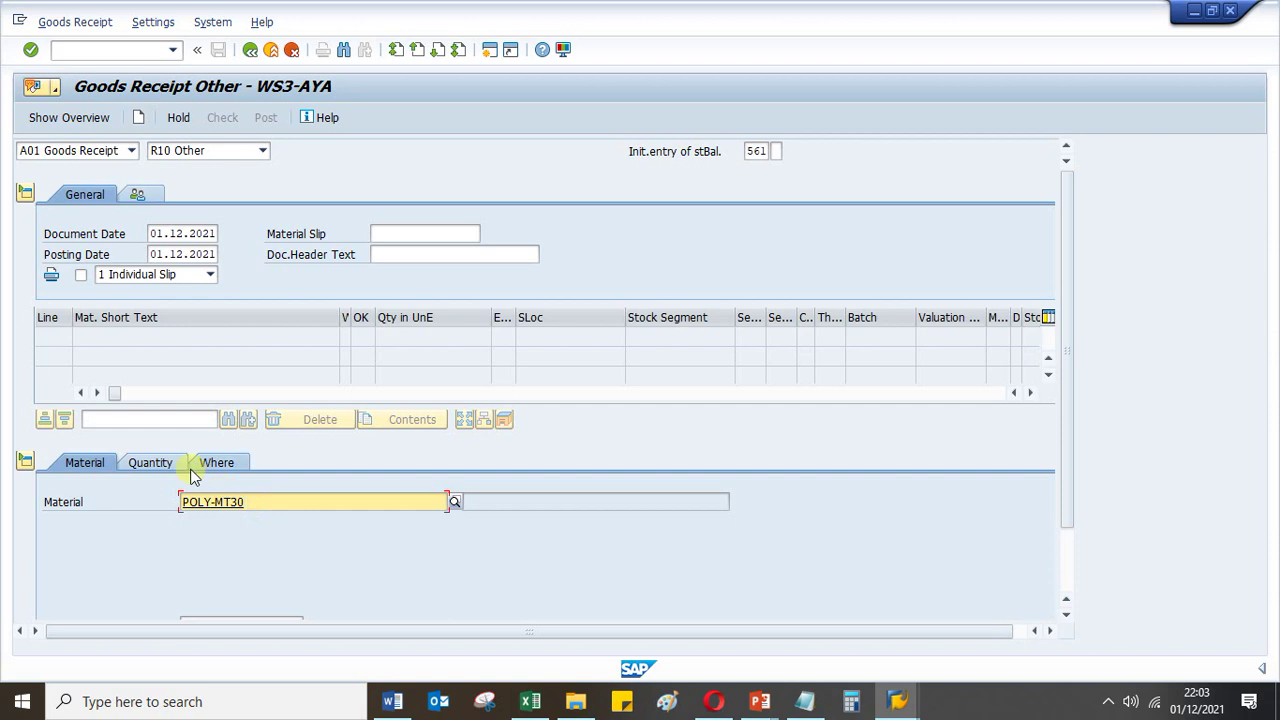
pyautogui.press('Return')
# Set the receipt item's quantity in unit of entry to 30 and compare it with the Excel planning sheet
pyautogui.click(150, 463)
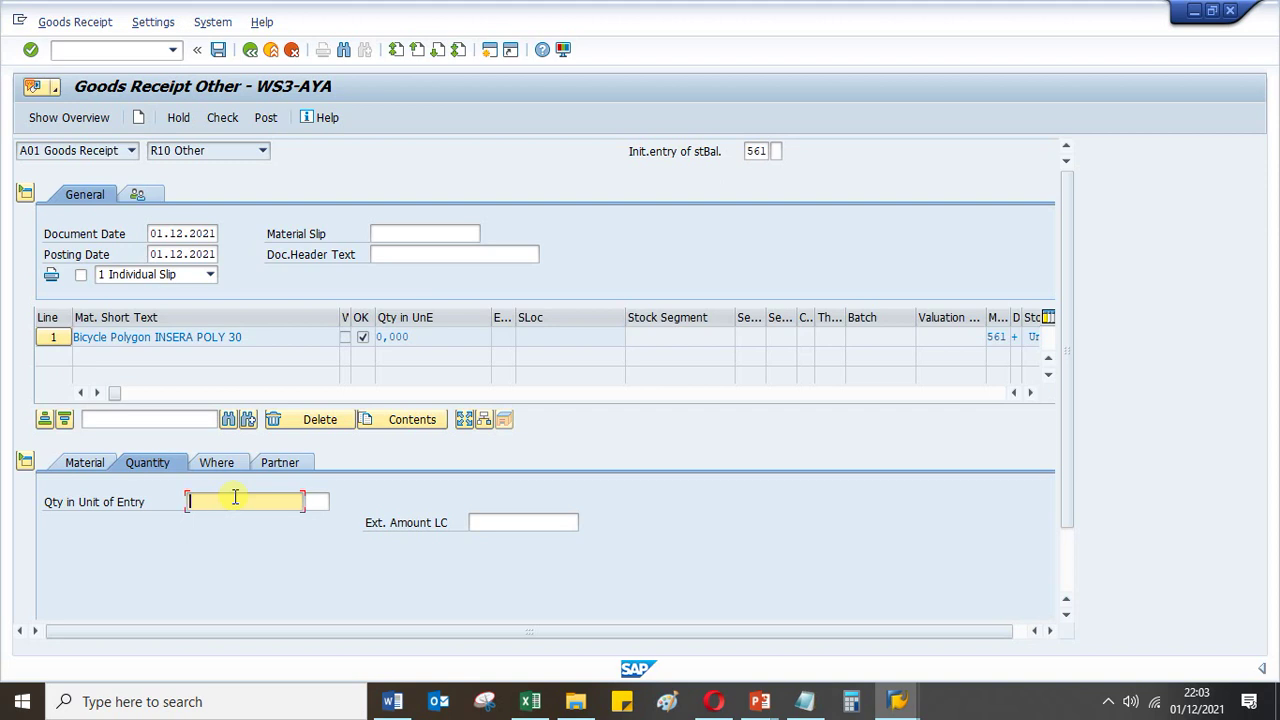
pyautogui.write('30')
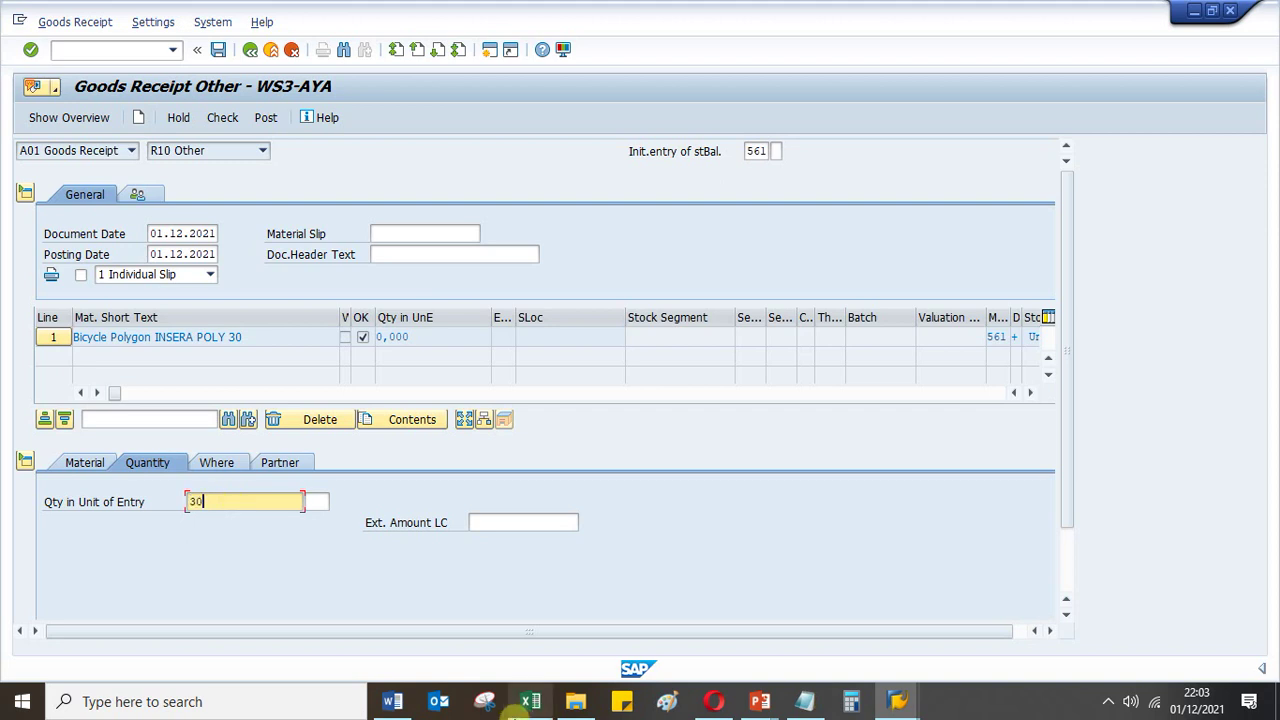
pyautogui.click(530, 701)
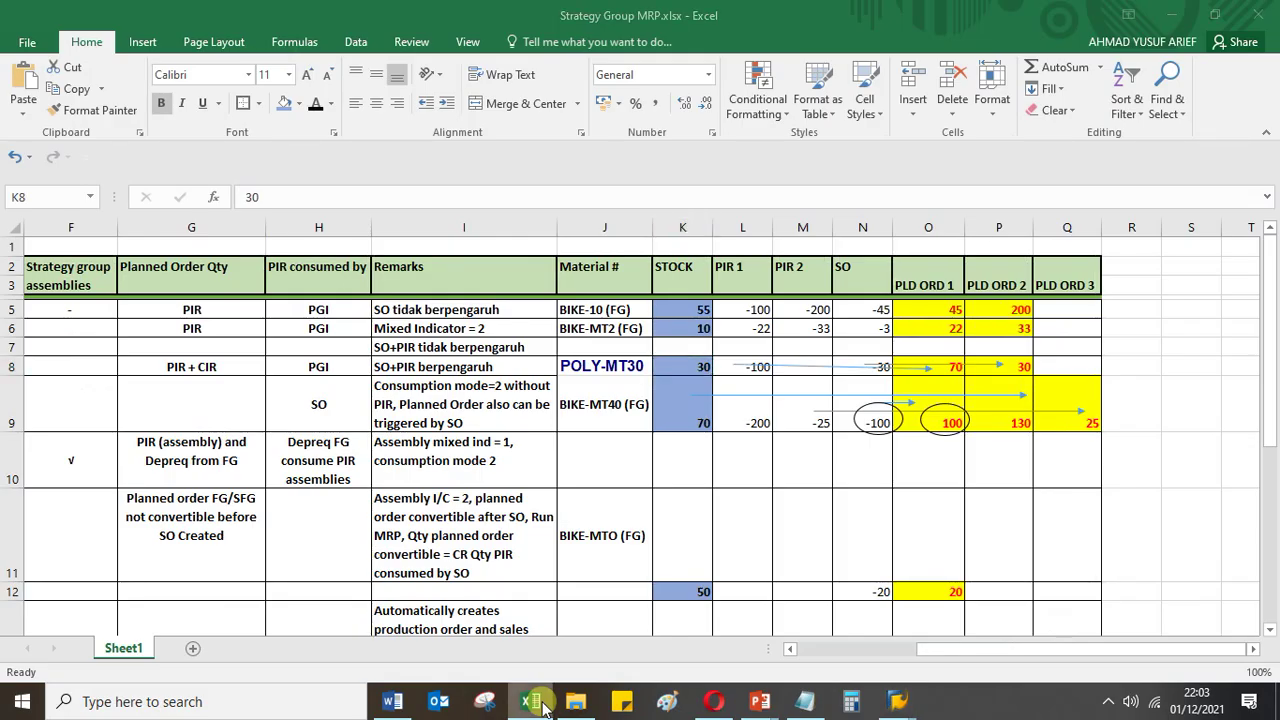
pyautogui.click(543, 706)
# Set the receipt item's plant to SC11 and its storage location to ST01, Main Store (Whs)
pyautogui.click(216, 463)
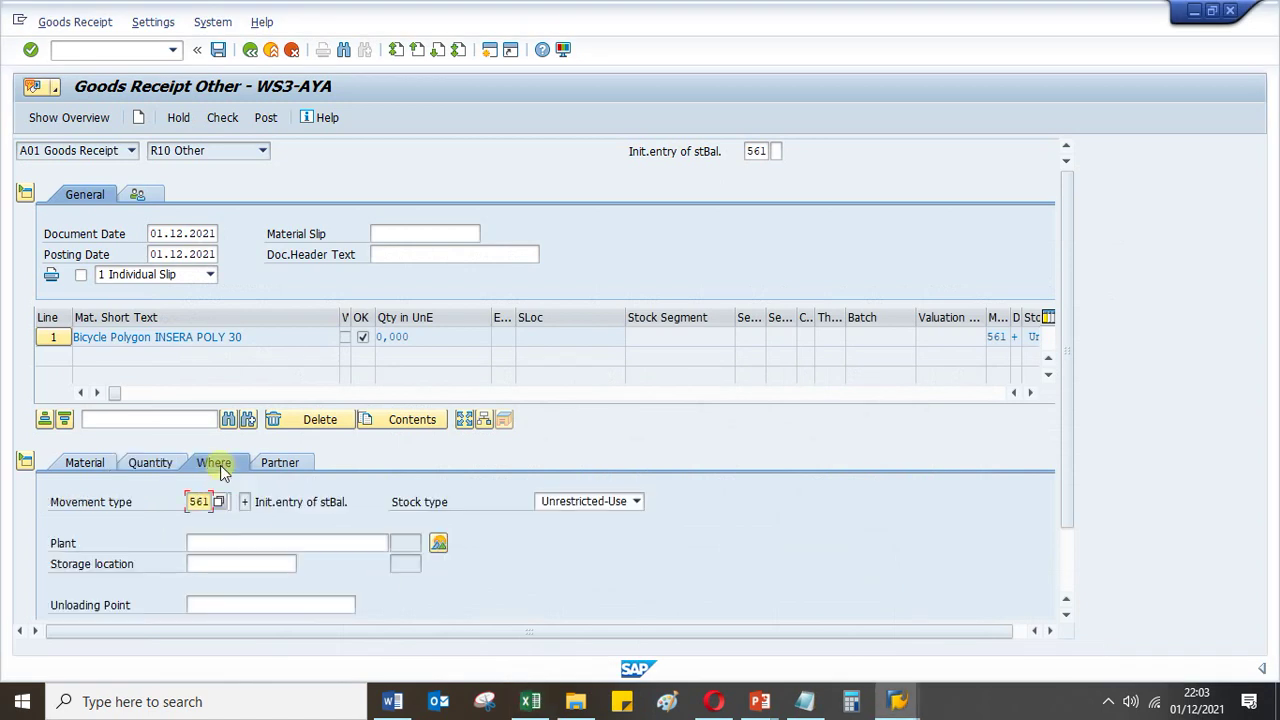
pyautogui.click(213, 542)
pyautogui.write('sc')
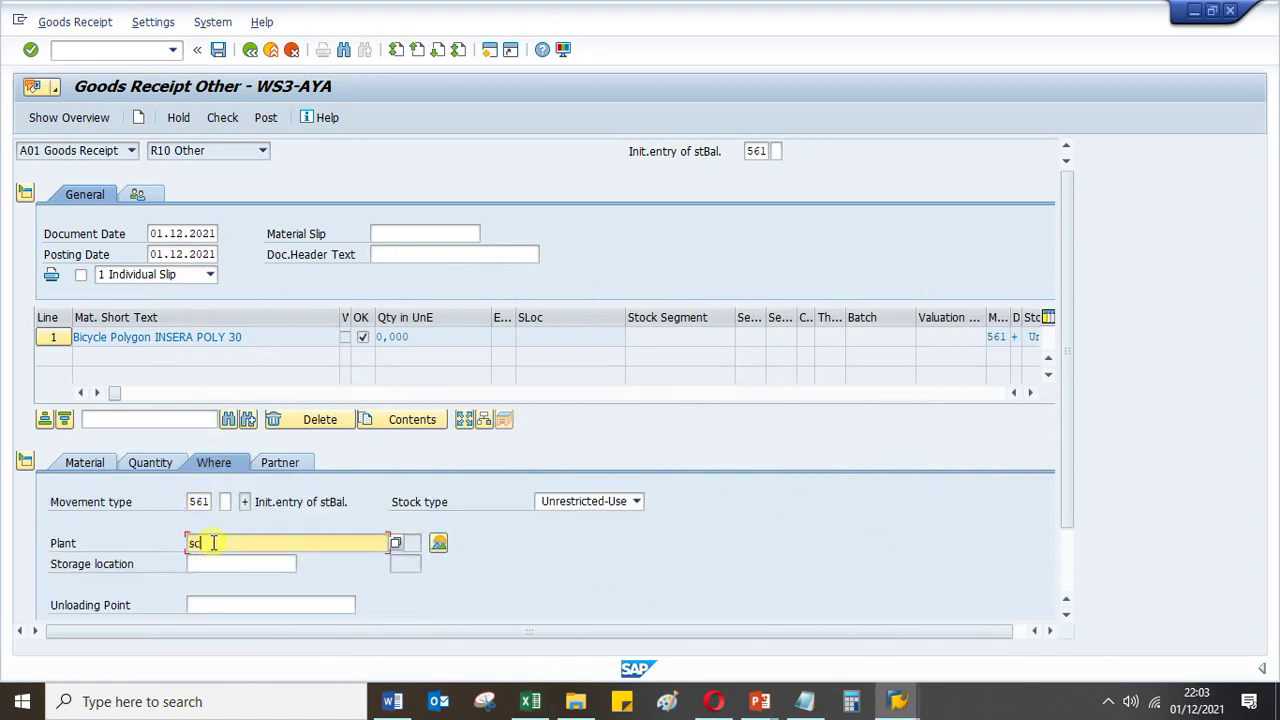
pyautogui.write('11')
pyautogui.click(228, 563)
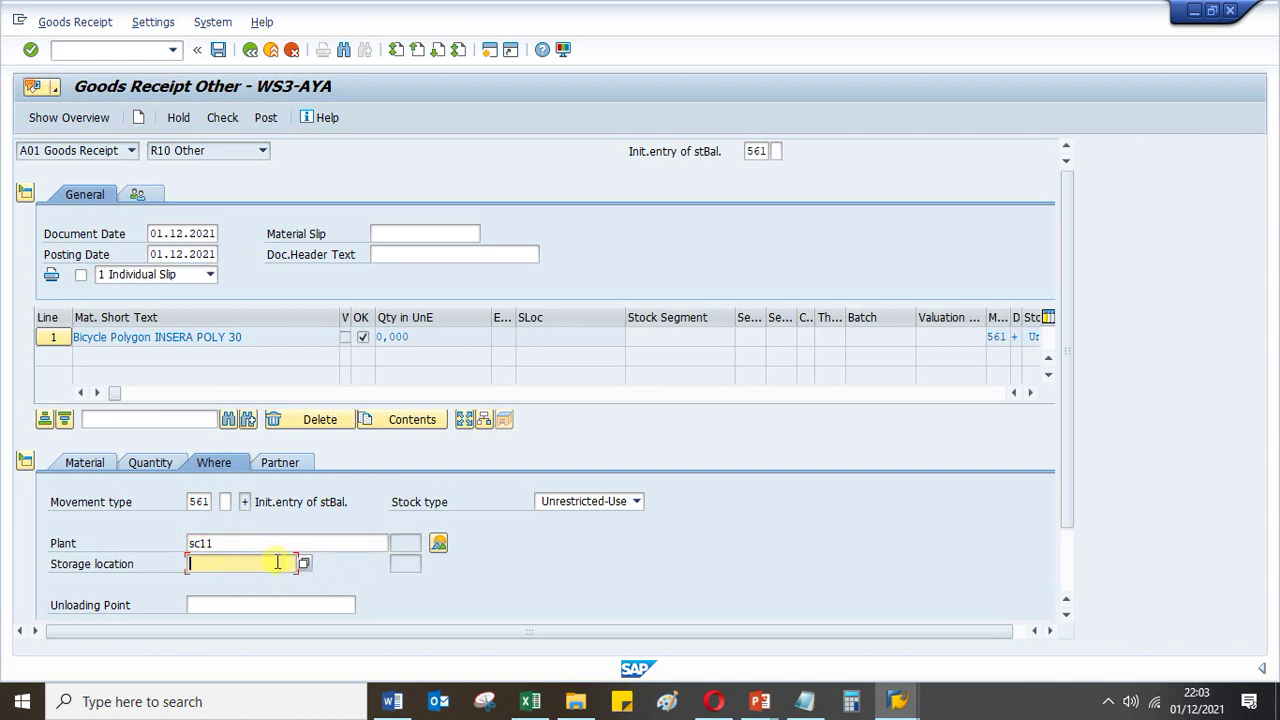
pyautogui.click(305, 566)
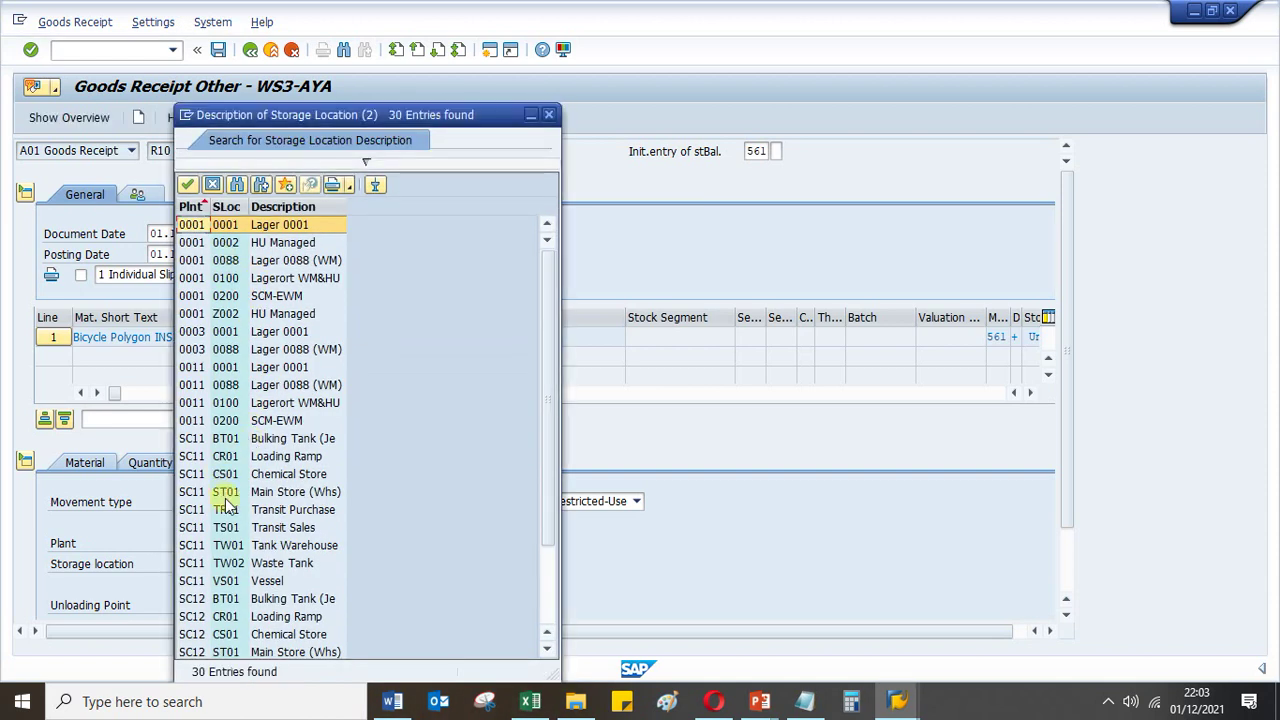
pyautogui.doubleClick(224, 493)
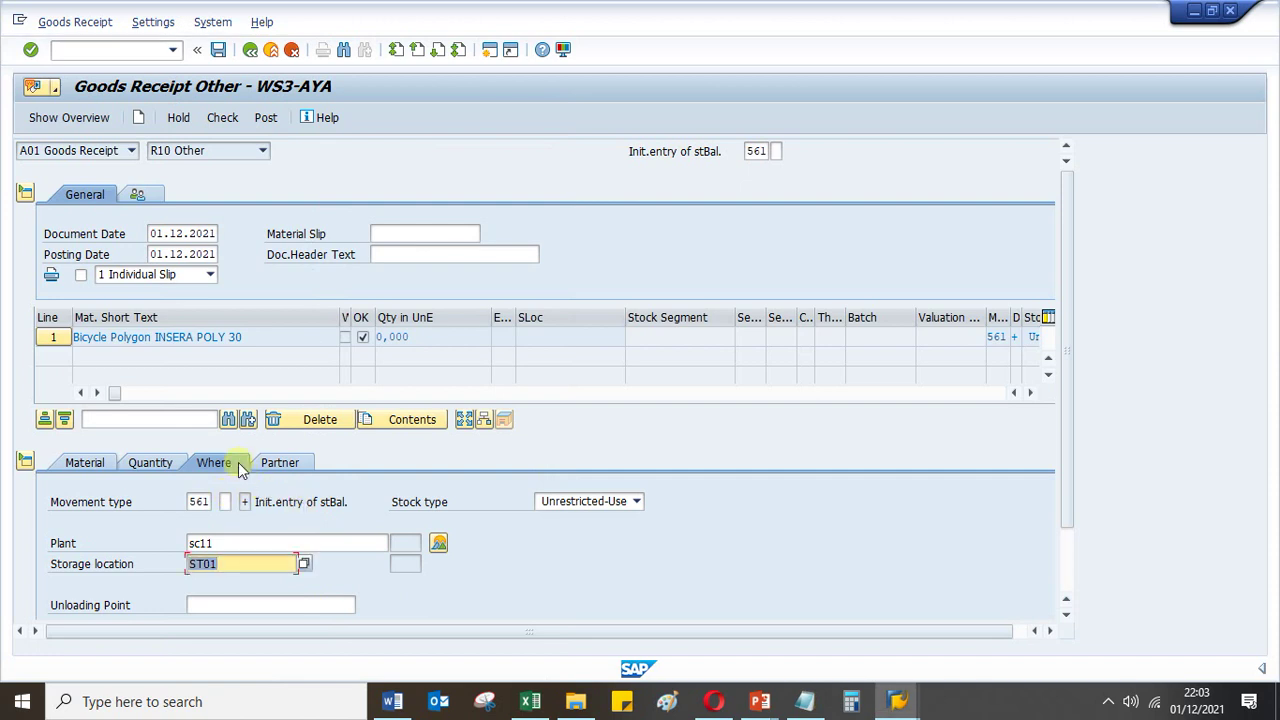
pyautogui.press('Return')
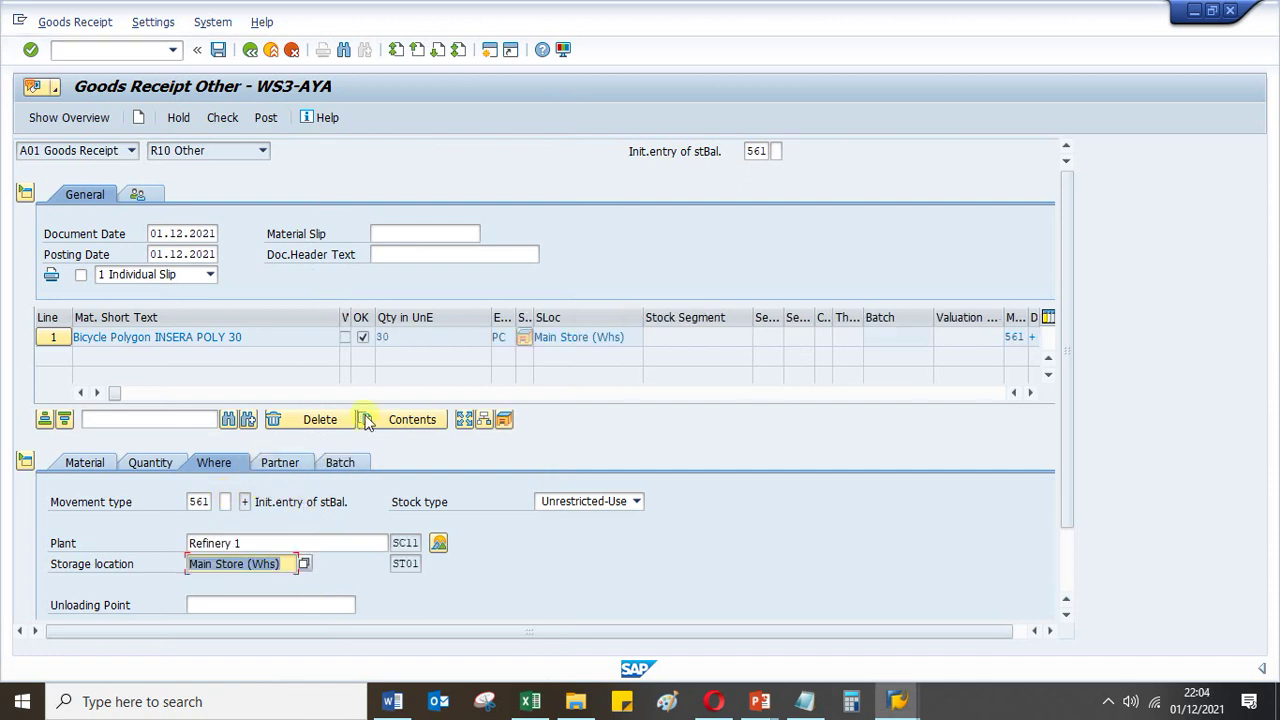
pyautogui.scroll(-2, 157, 594)
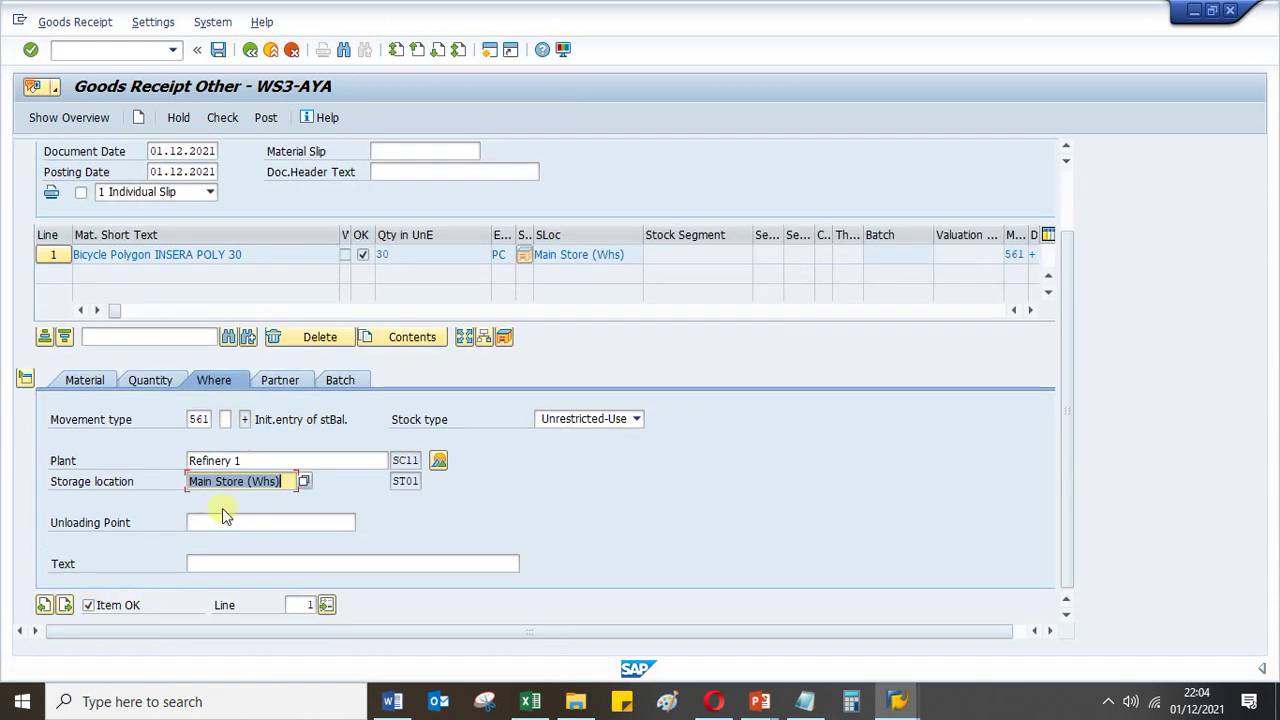
# Check the goods receipt document, read the check log and close it
pyautogui.click(222, 117)
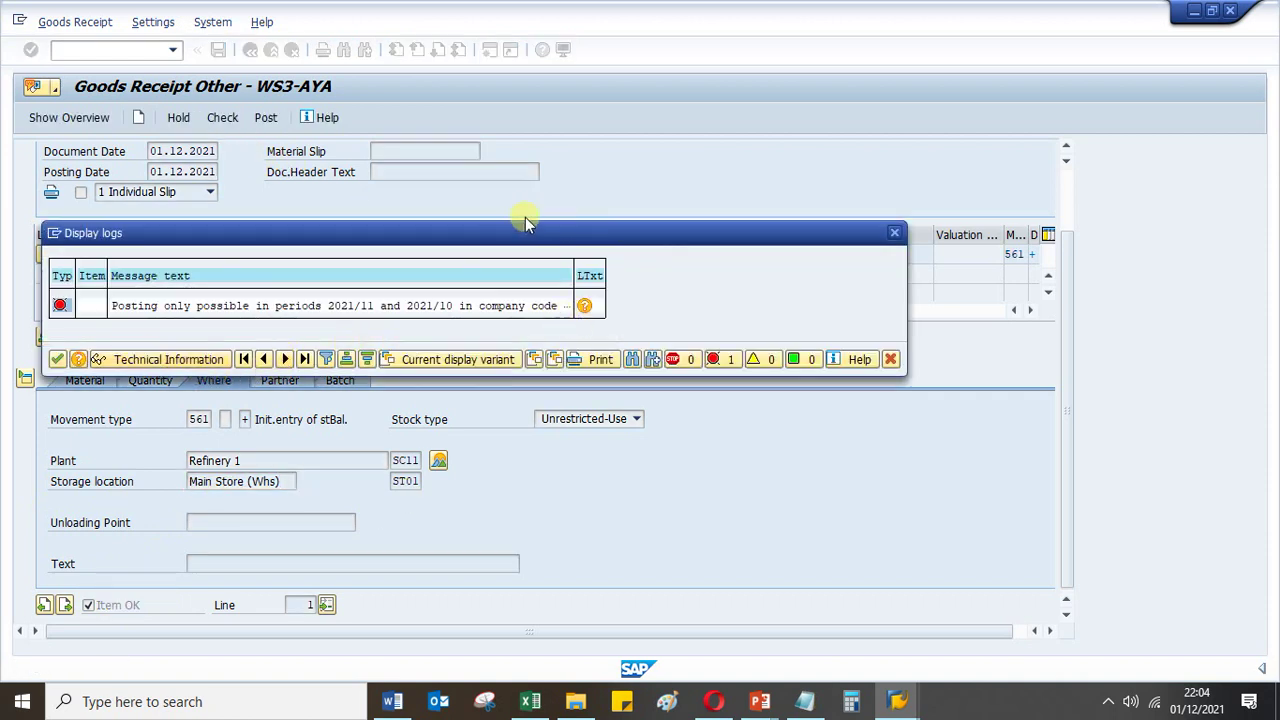
pyautogui.moveTo(503, 233); pyautogui.dragTo(573, 210)
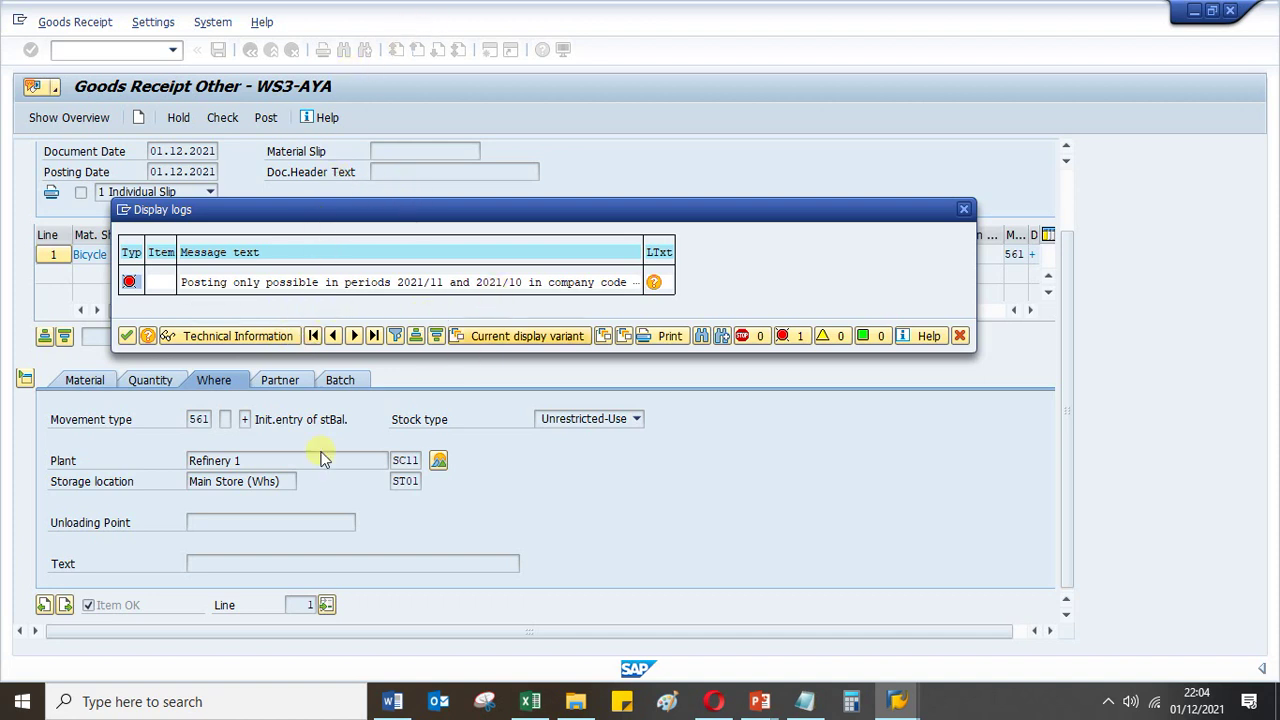
pyautogui.click(126, 337)
# Open transaction MMPV and set both the from and to company code to SC
pyautogui.click(119, 50)
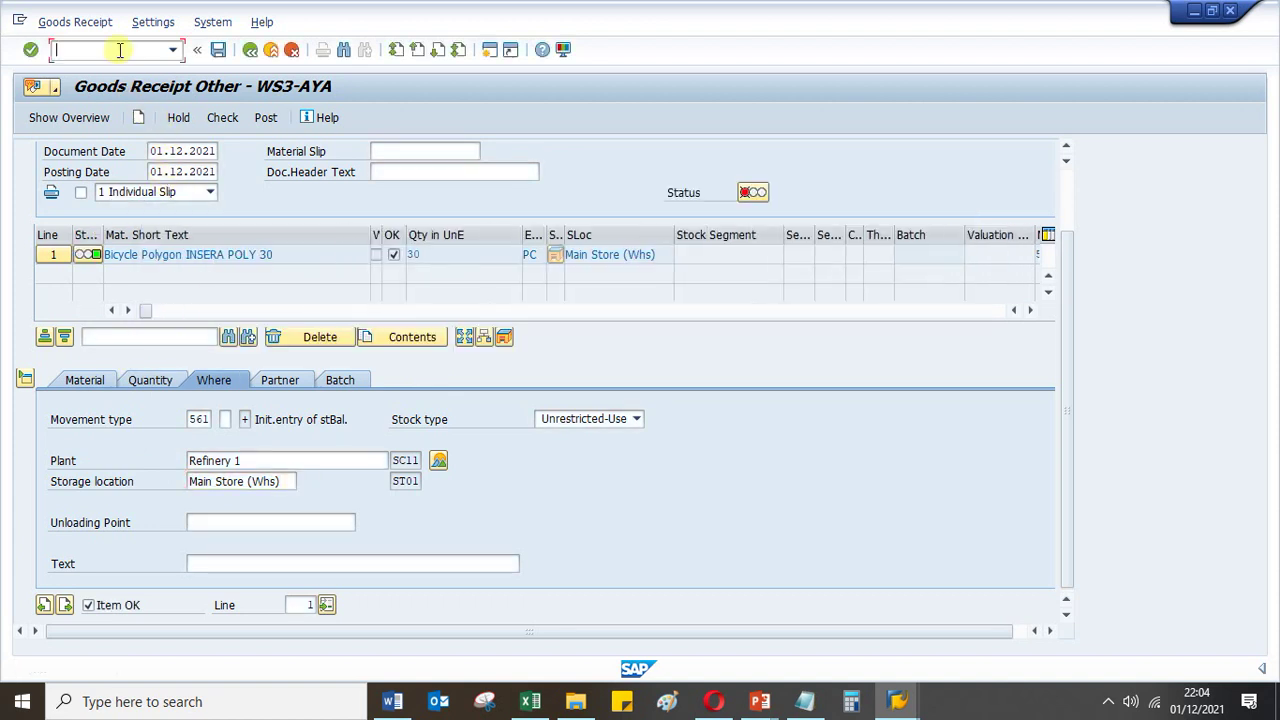
pyautogui.write('/nmmpv')
pyautogui.press('Return')
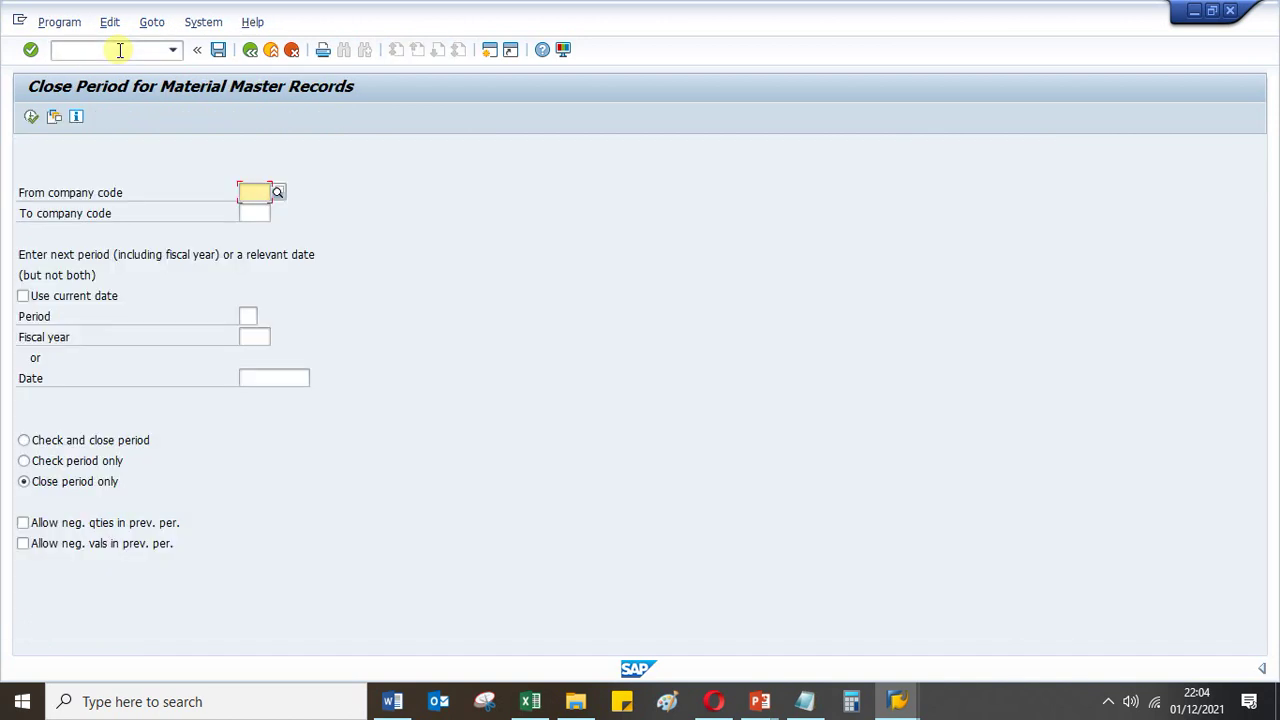
pyautogui.write('sc')
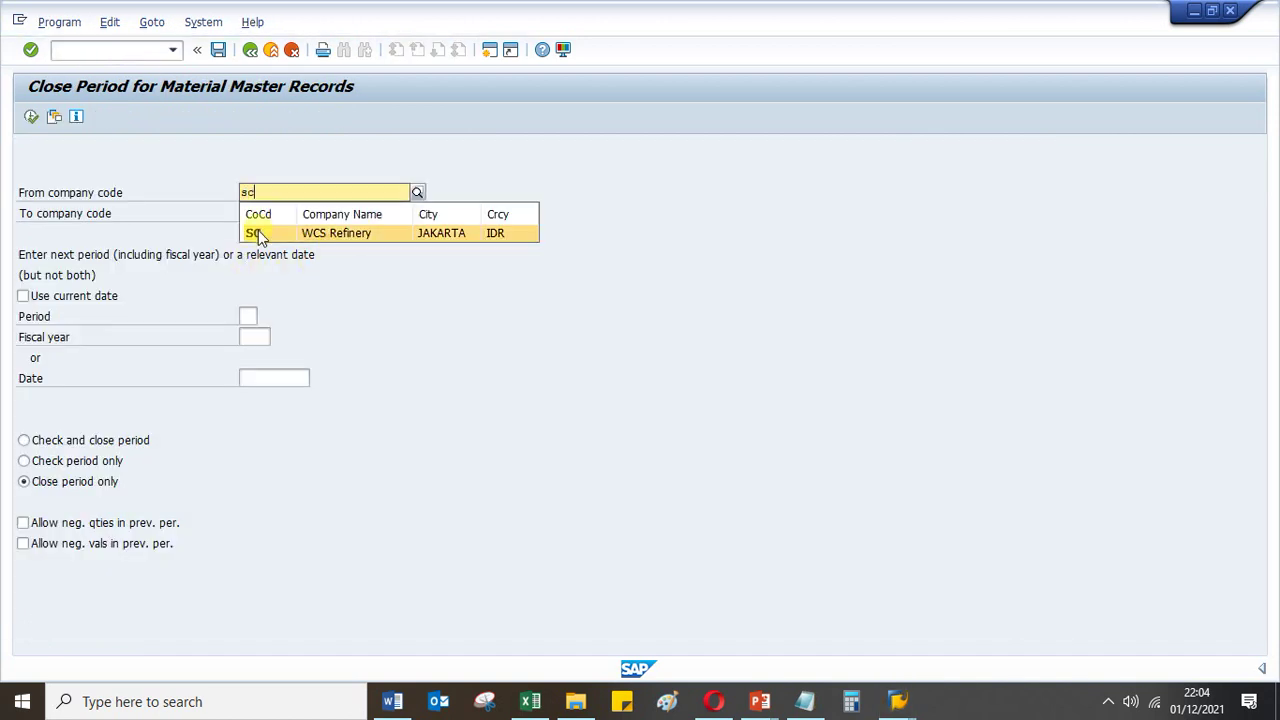
pyautogui.click(258, 233)
pyautogui.click(252, 213)
pyautogui.write('sc')
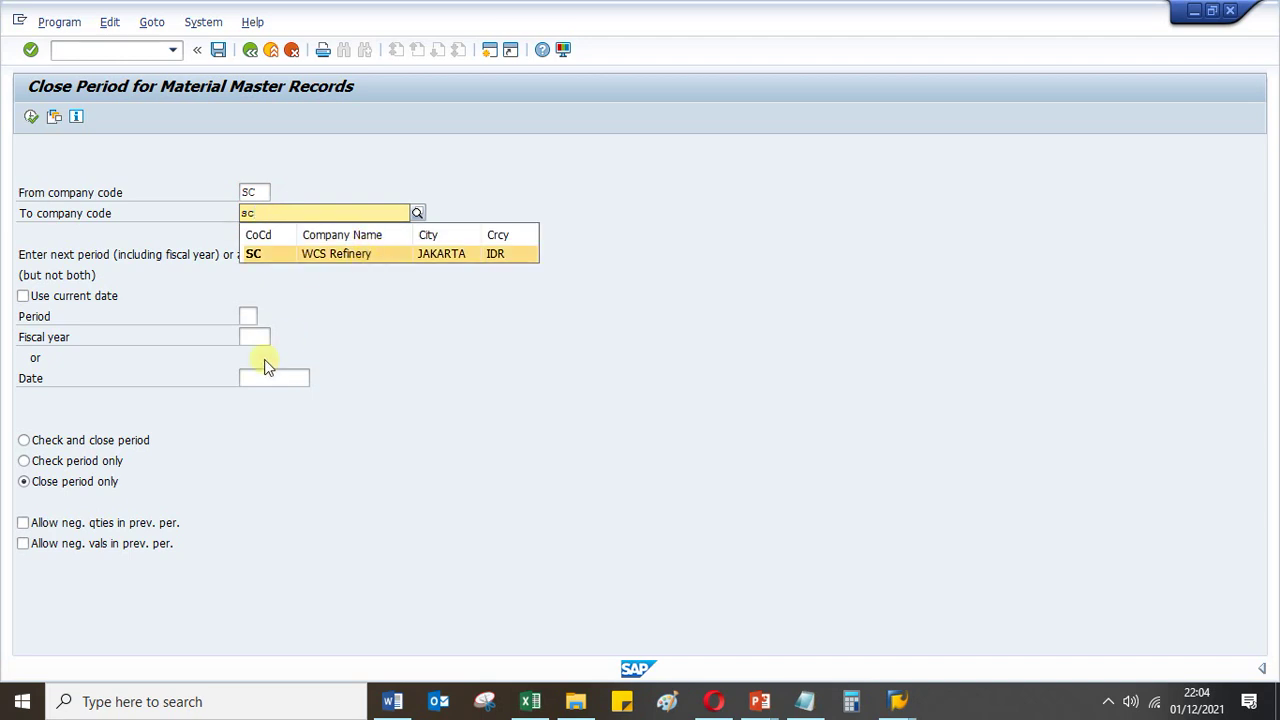
pyautogui.click(252, 253)
# Set the date to 01.12.2021 and run the material master period closing
pyautogui.click(257, 382)
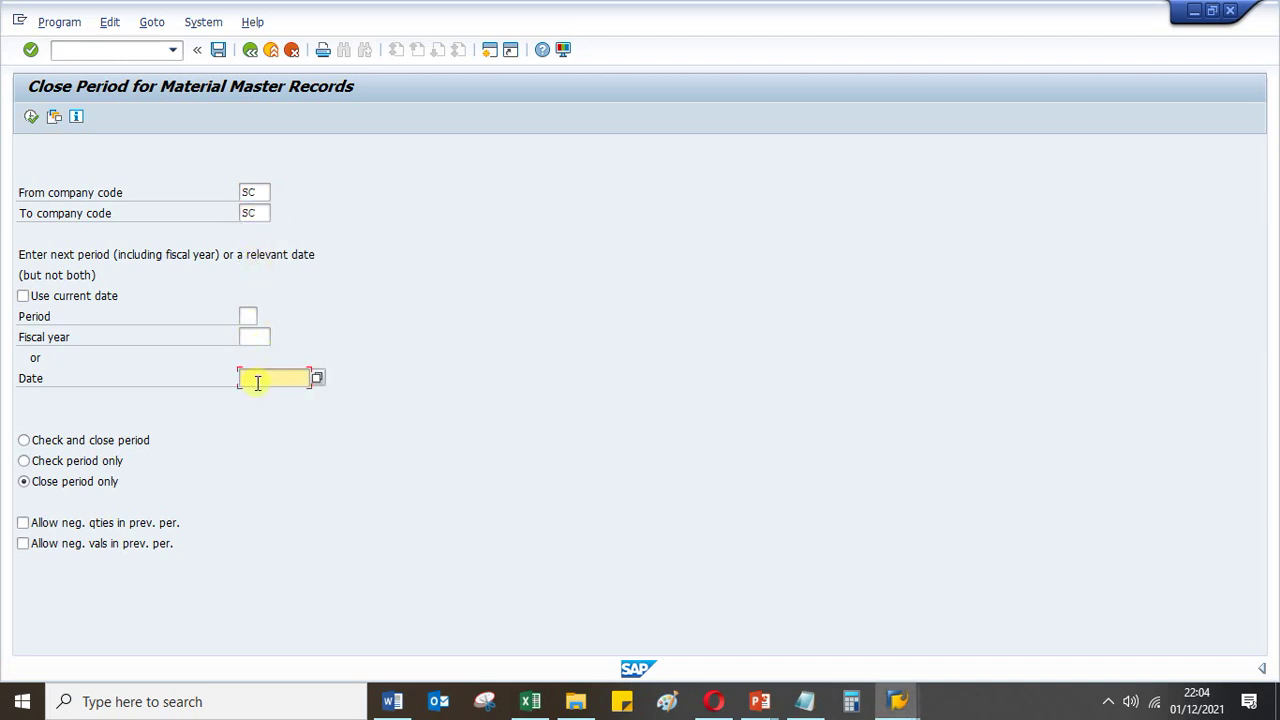
pyautogui.write('01.12.2021')
pyautogui.doubleClick(257, 383)
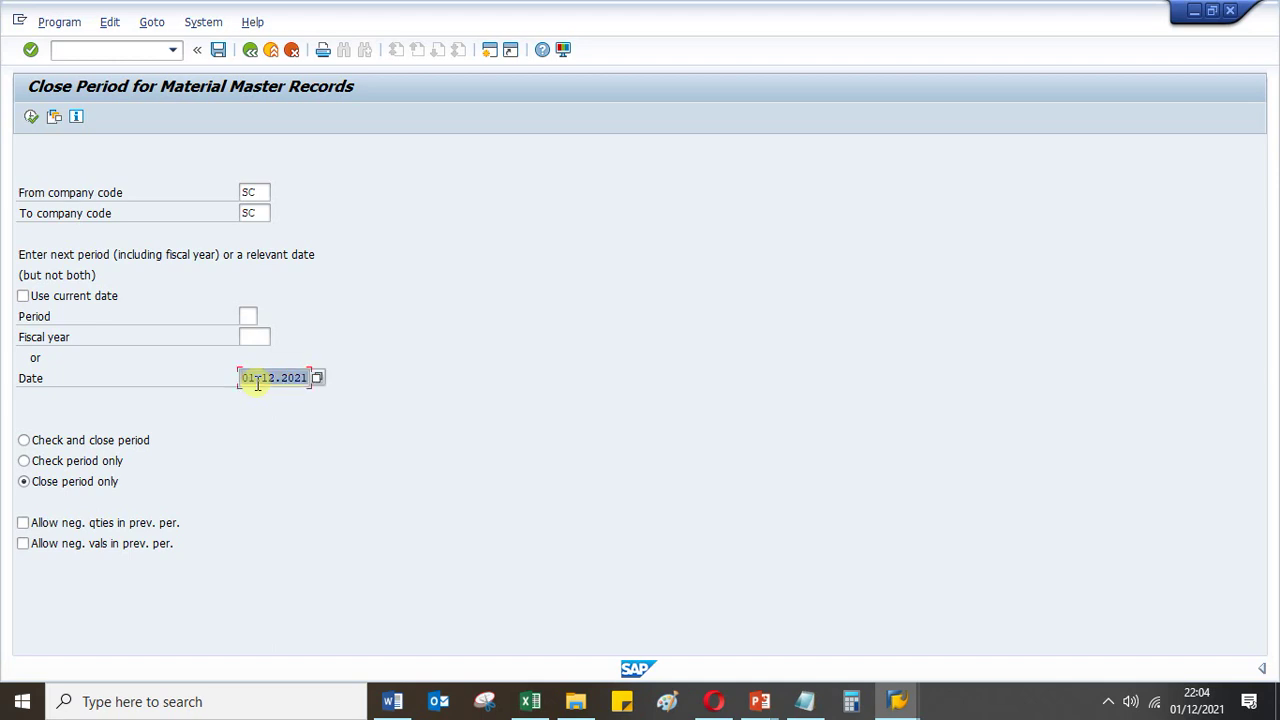
pyautogui.click(31, 116)
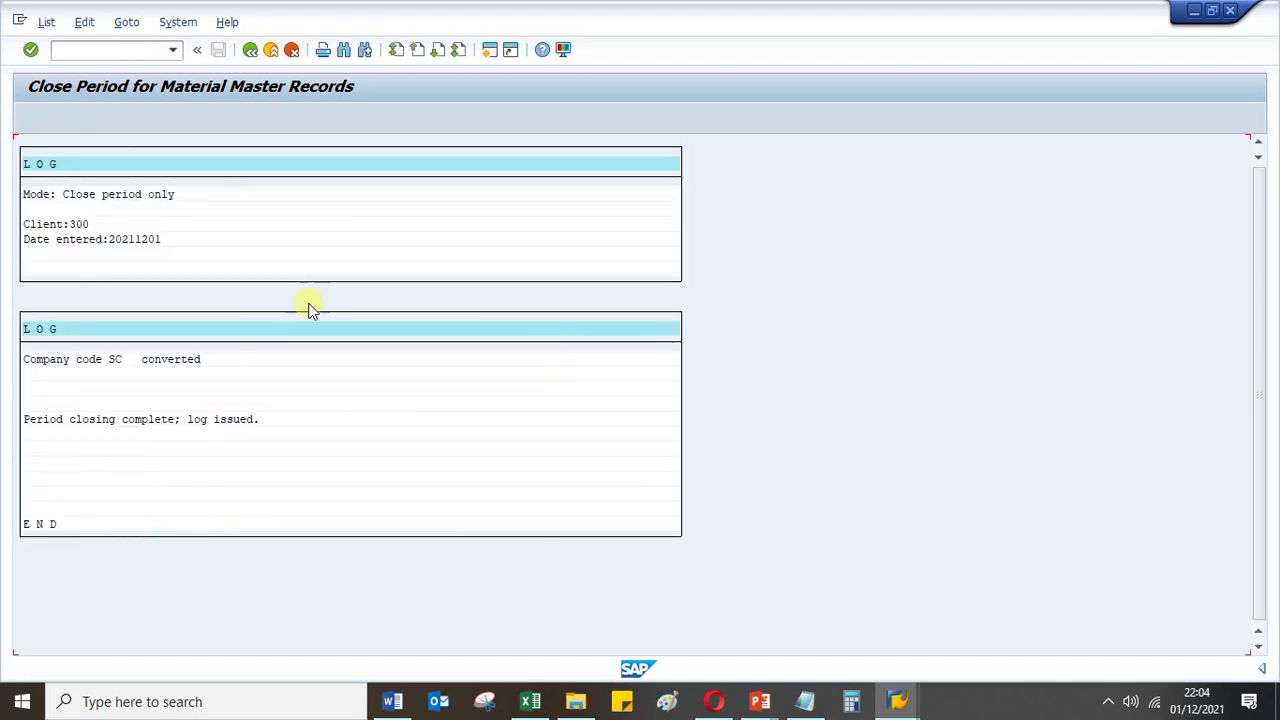
# Open transaction MIGO again and enter POLY-MT30 as the material for the new goods receipt
pyautogui.click(90, 52)
pyautogui.write('/')
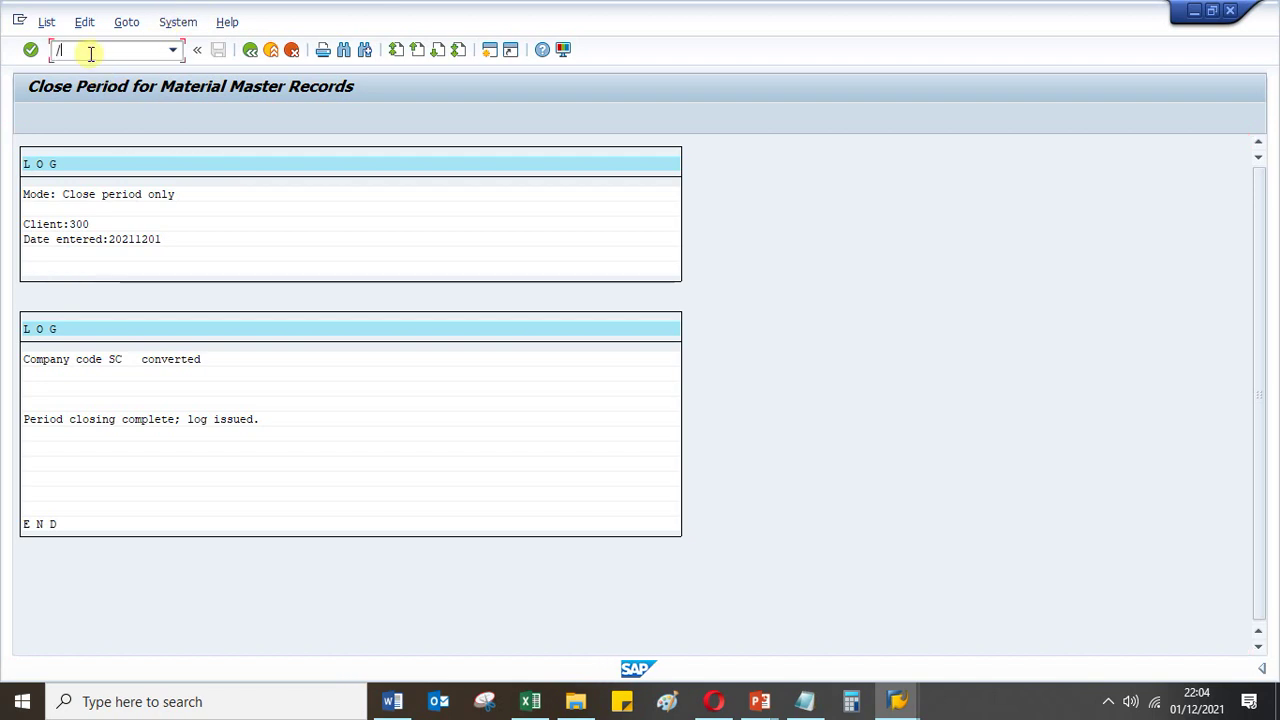
pyautogui.write('nmigo')
pyautogui.press('Return')
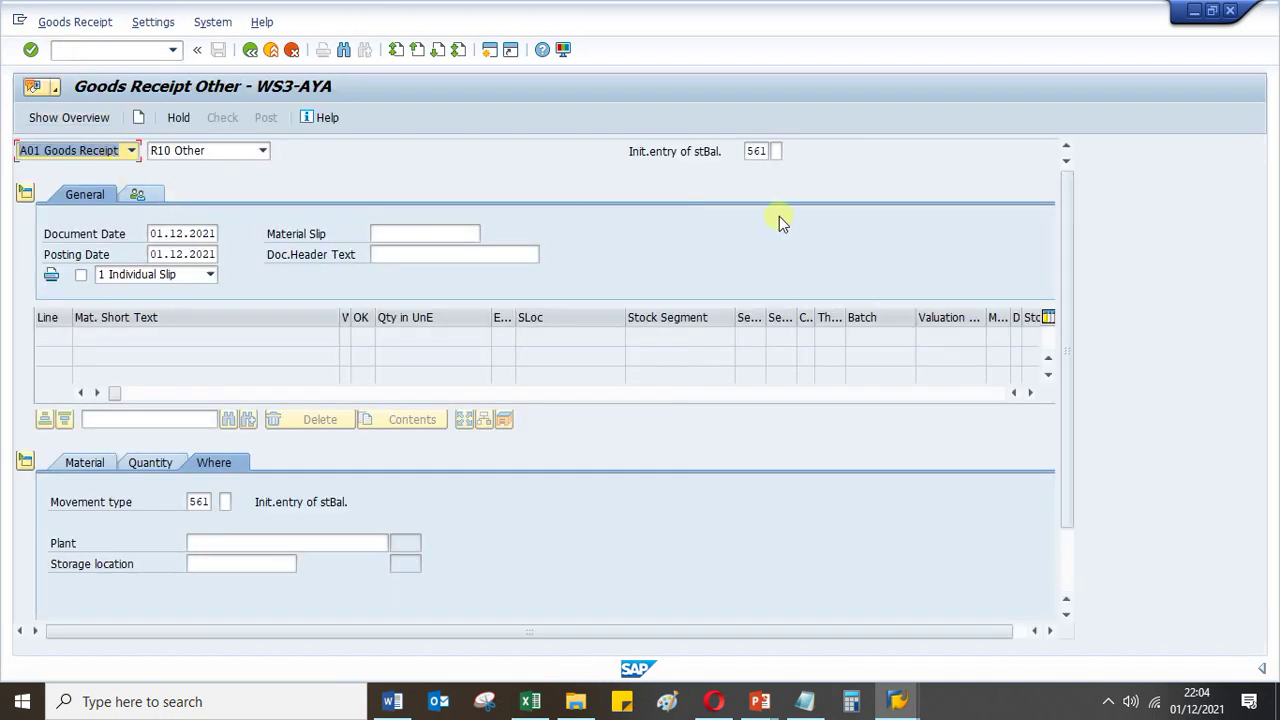
pyautogui.click(92, 462)
pyautogui.click(211, 494)
pyautogui.click(212, 499)
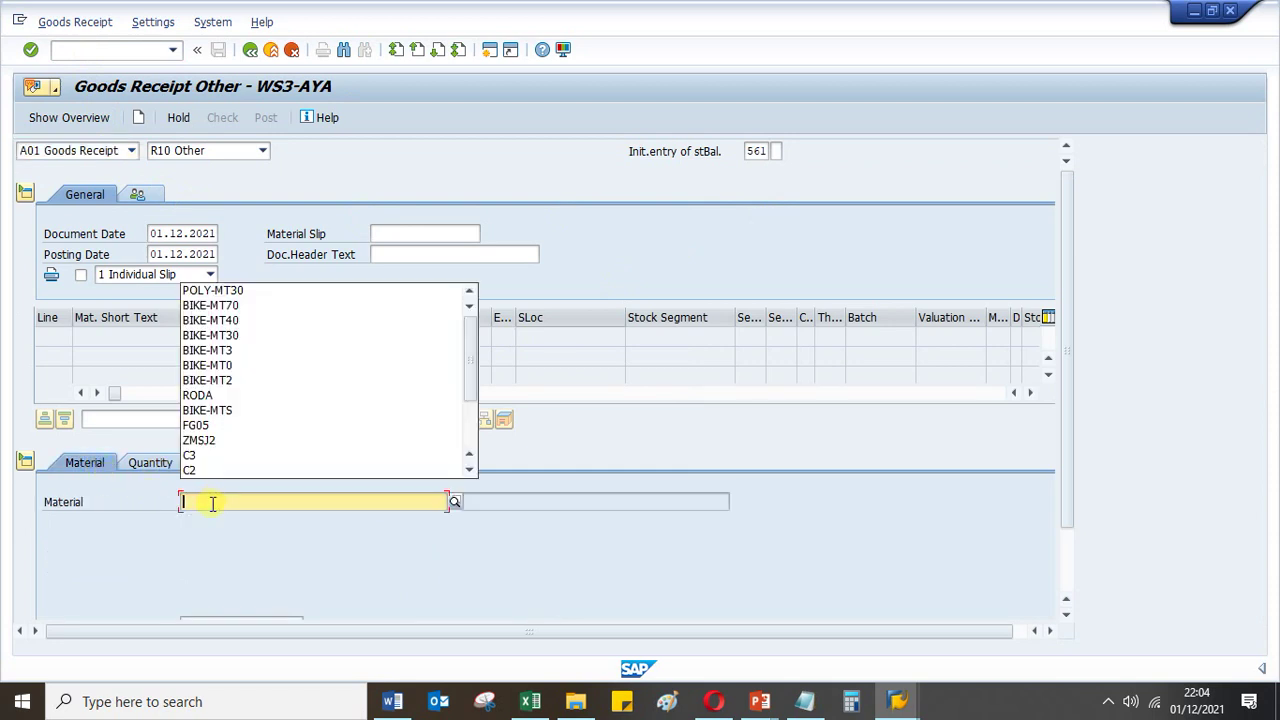
pyautogui.click(215, 290)
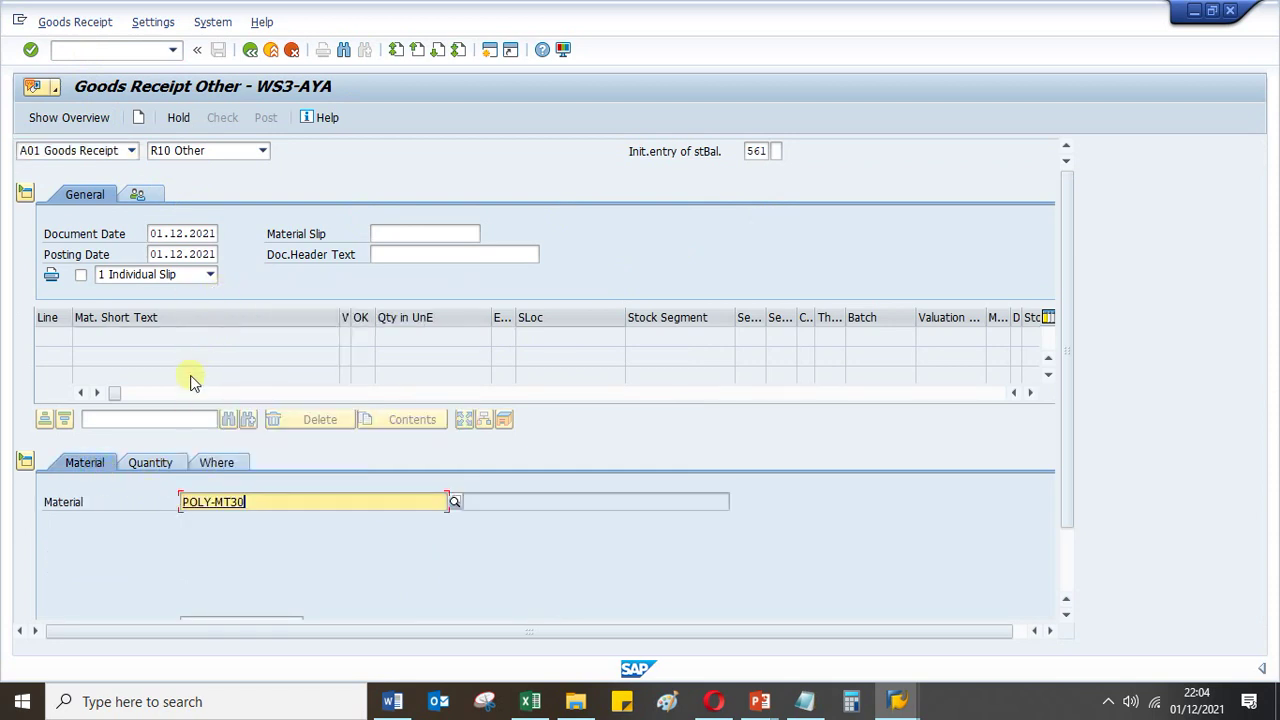
# Set the quantity in unit of entry to 30 and add the item to the goods receipt
pyautogui.click(155, 462)
pyautogui.click(190, 502)
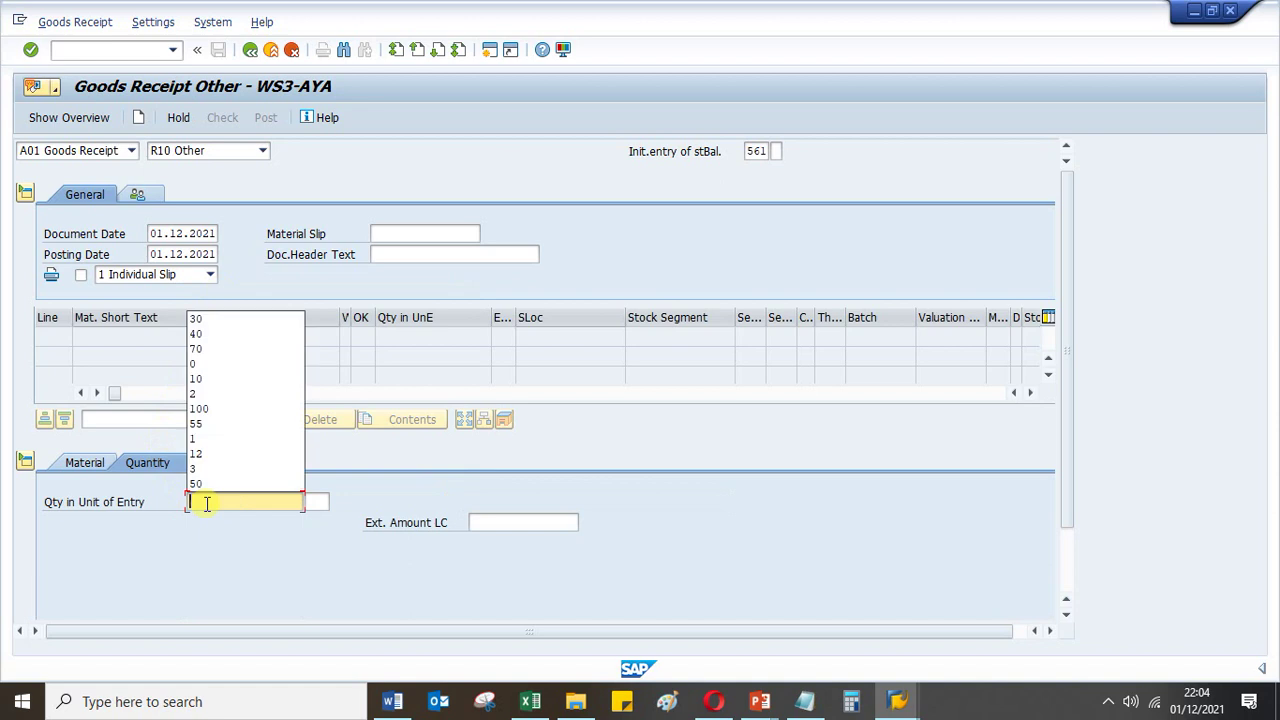
pyautogui.click(197, 319)
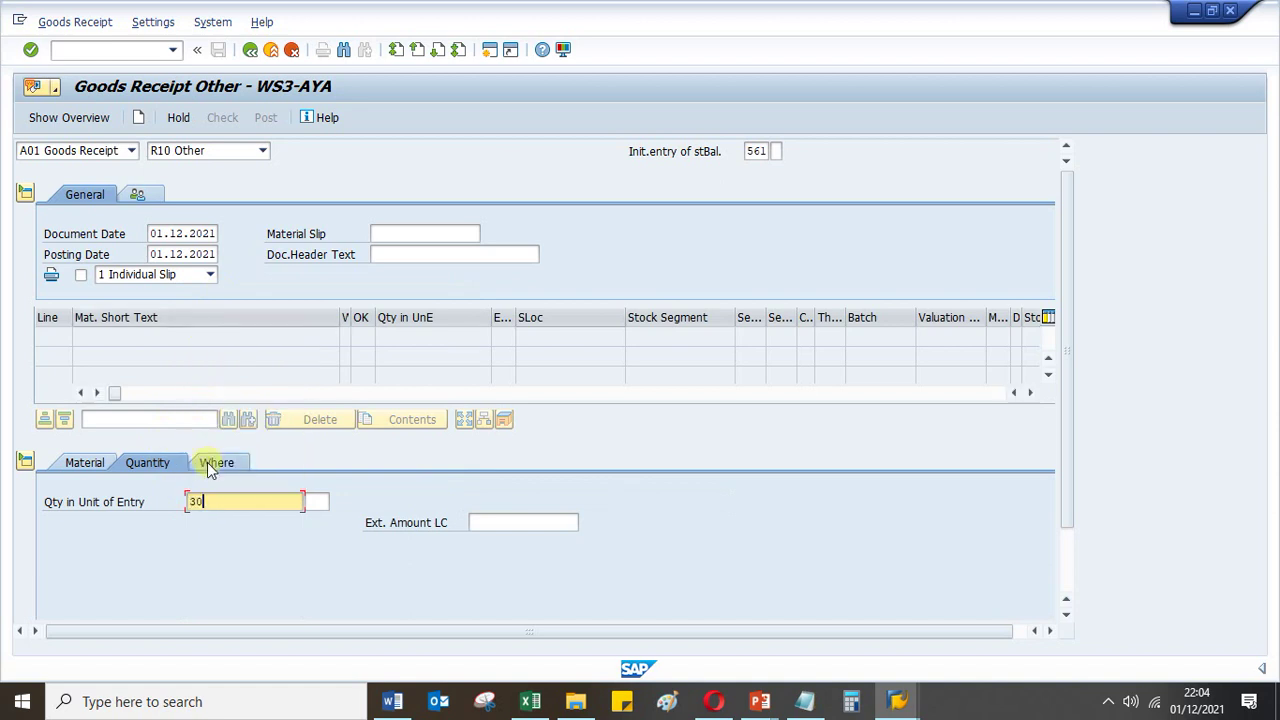
pyautogui.press('Return')
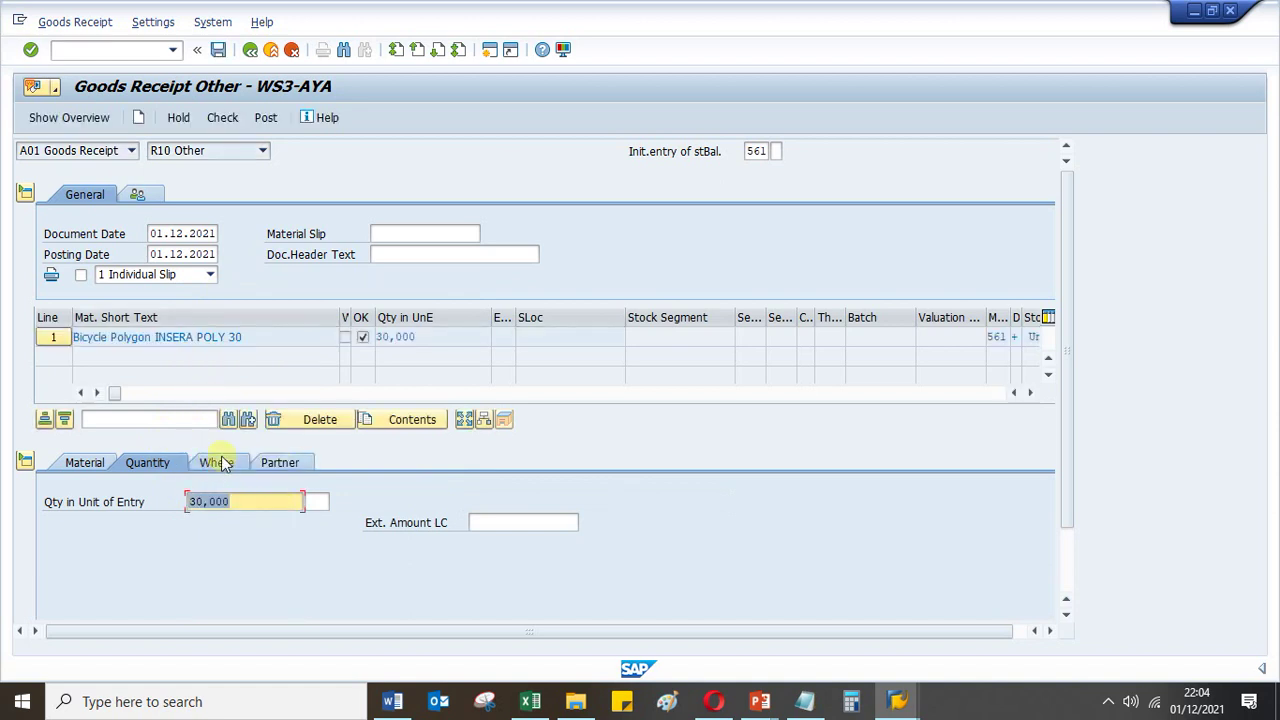
# Set the receipt item's plant to SC11 and storage location to ST01, and check the document
pyautogui.click(232, 475)
pyautogui.click(200, 540)
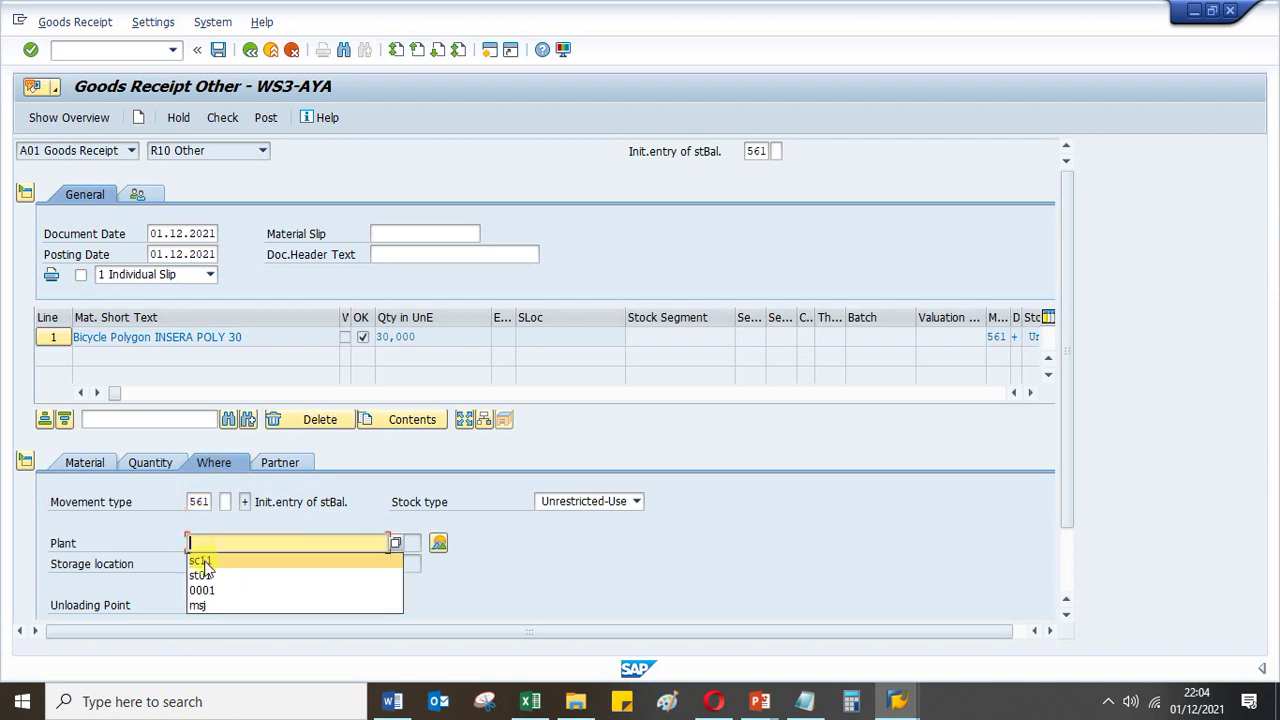
pyautogui.click(200, 558)
pyautogui.click(200, 564)
pyautogui.click(200, 581)
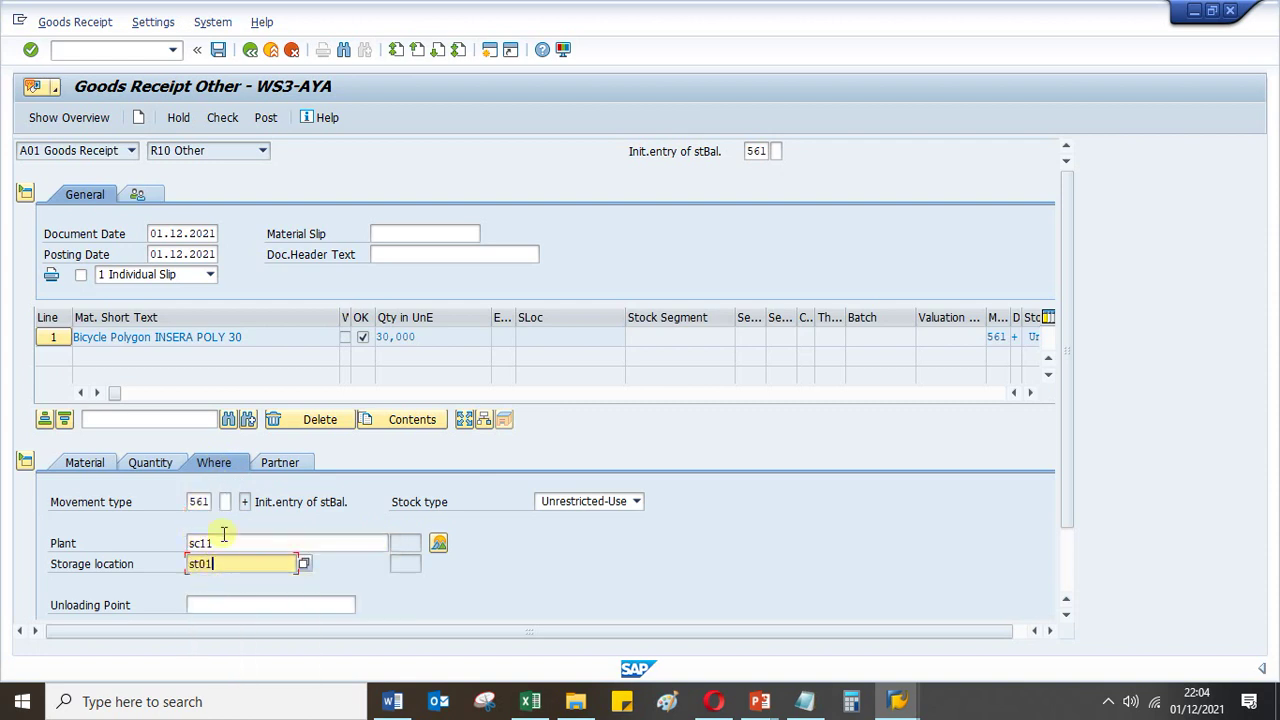
pyautogui.click(222, 117)
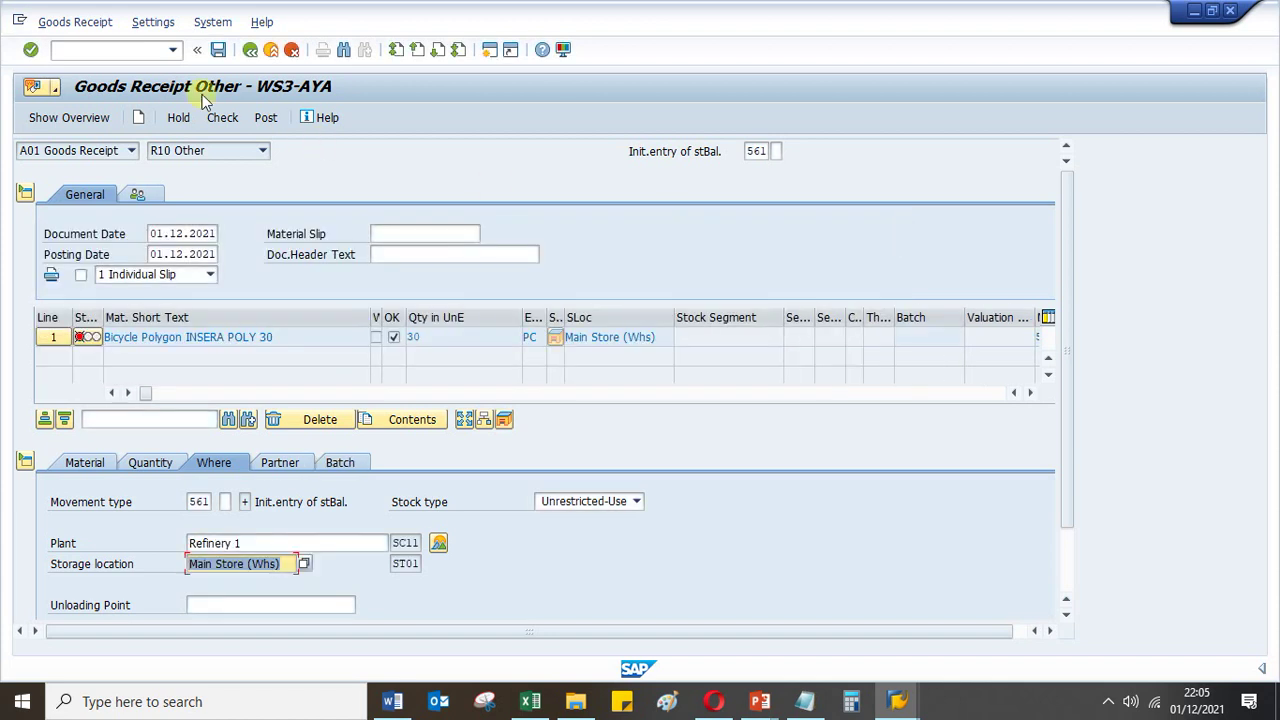
# Open transaction MM02 for POLY-MT30 and examine which material views are available for selection
pyautogui.click(100, 49)
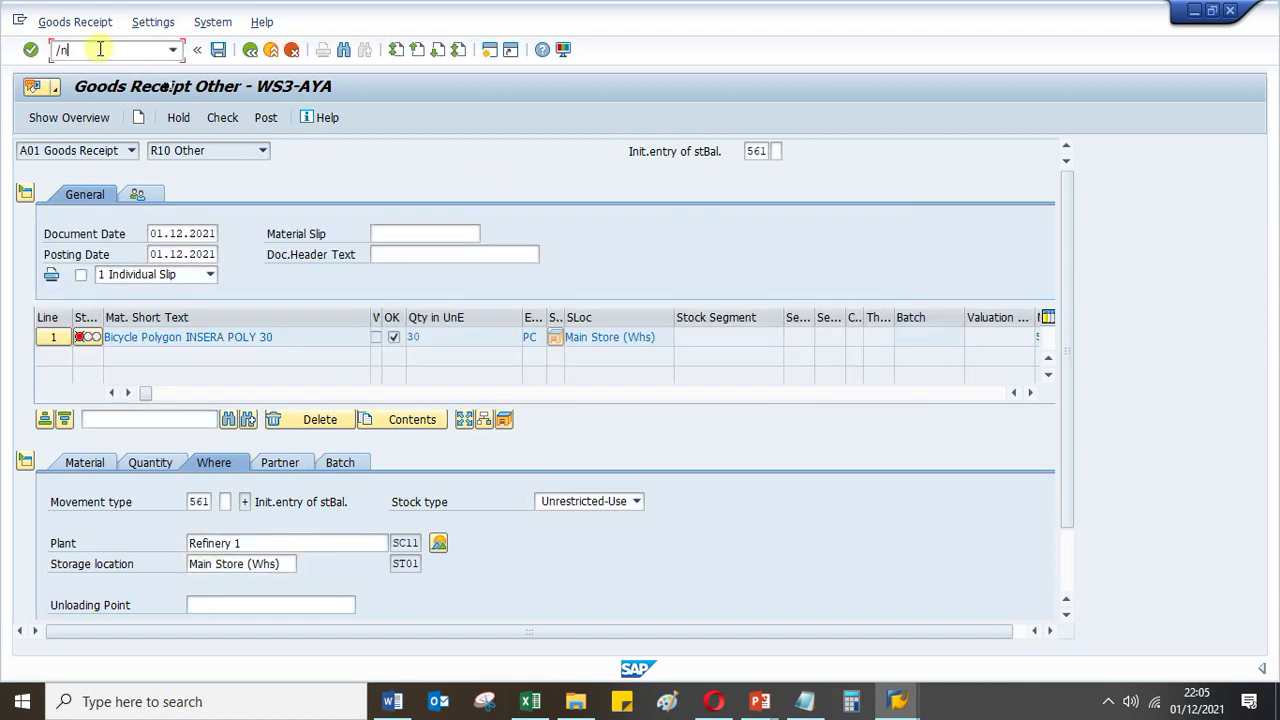
pyautogui.write('/nmm02')
pyautogui.press('Return')
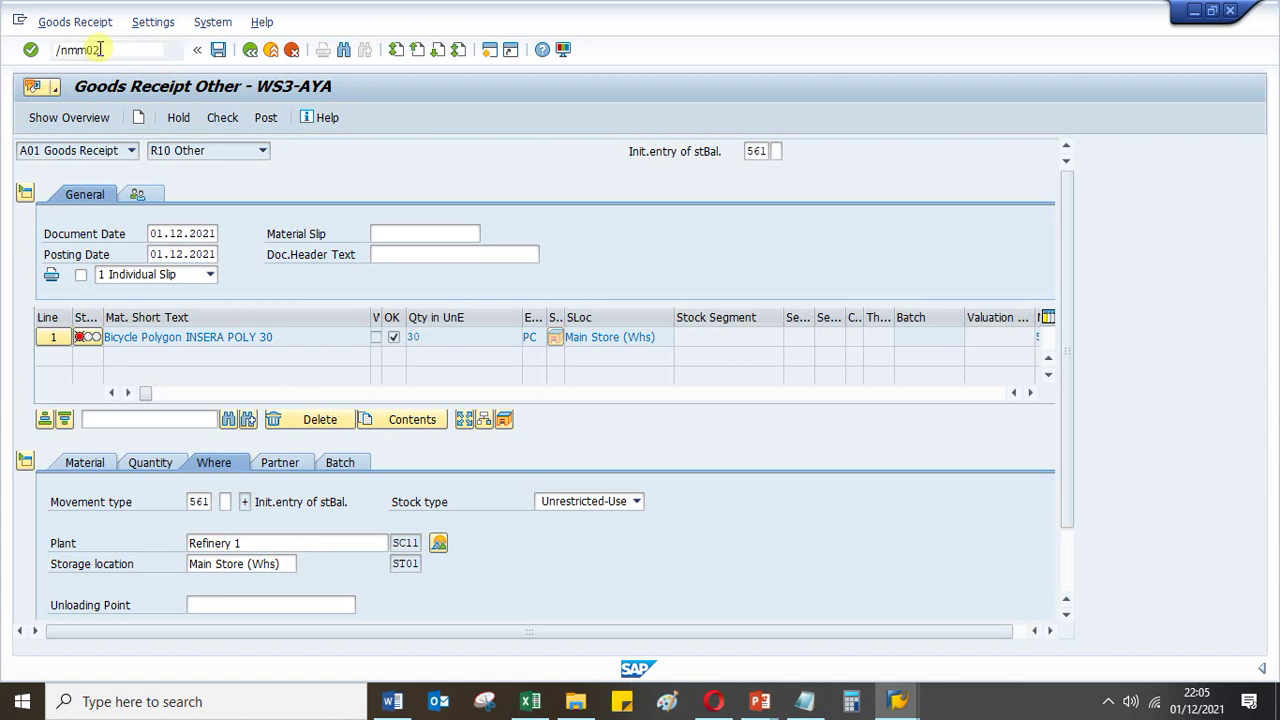
pyautogui.press('Return')
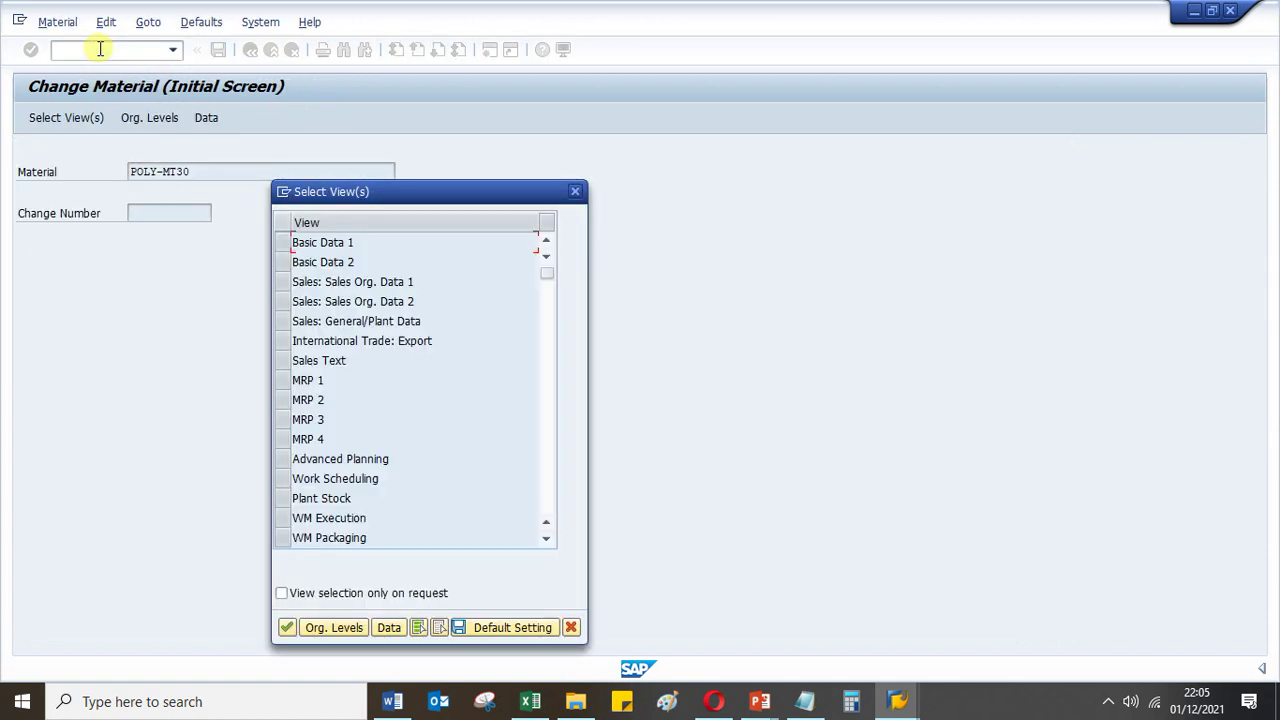
pyautogui.scroll(-2, 366, 480)
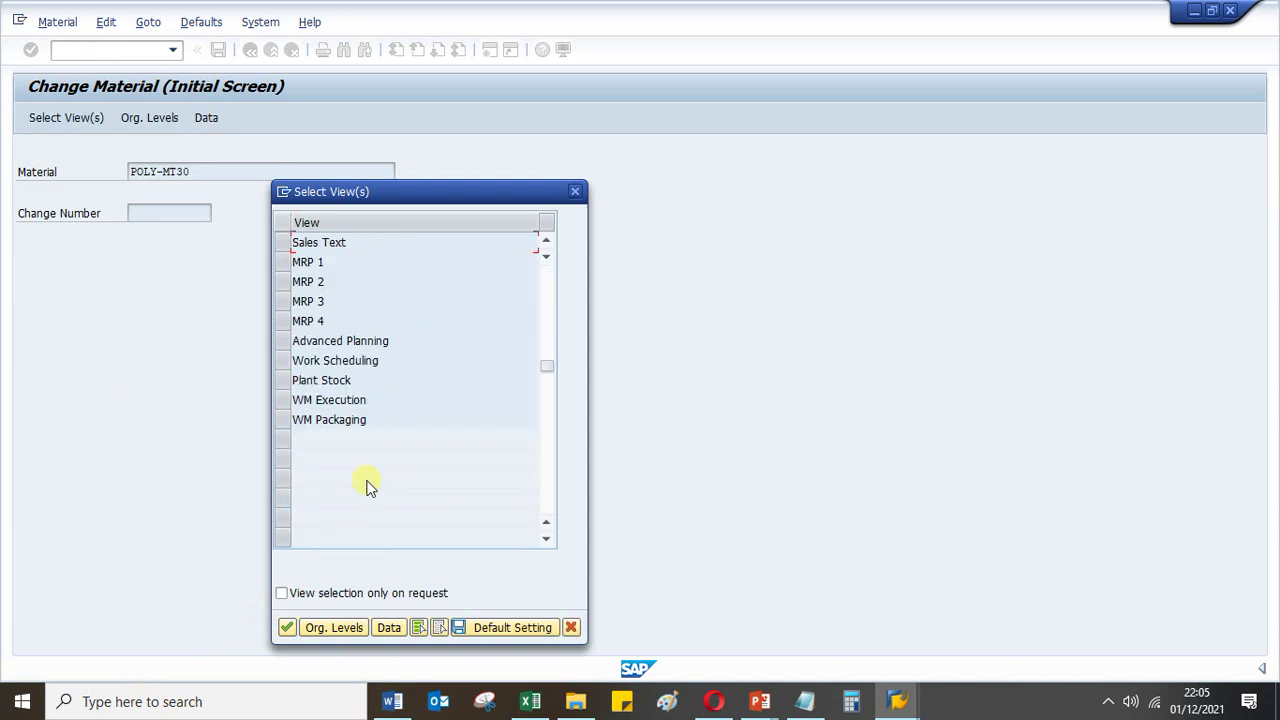
pyautogui.scroll(2, 366, 486)
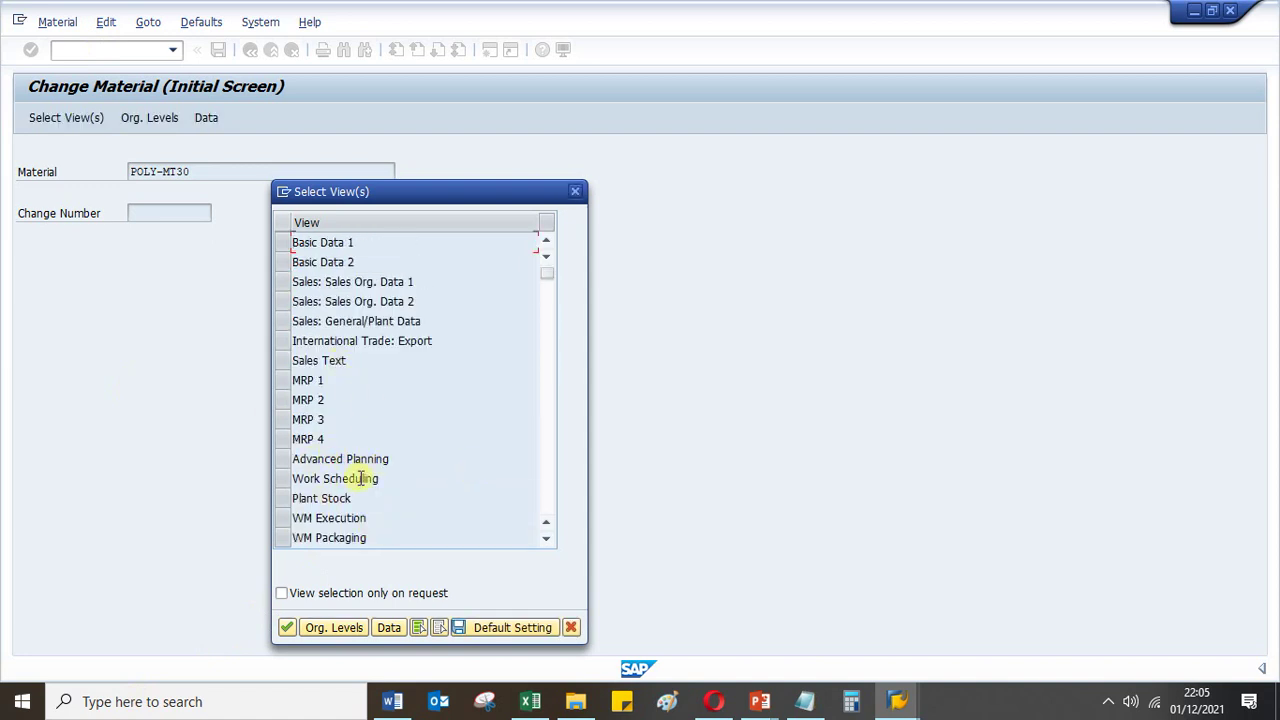
pyautogui.click(576, 194)
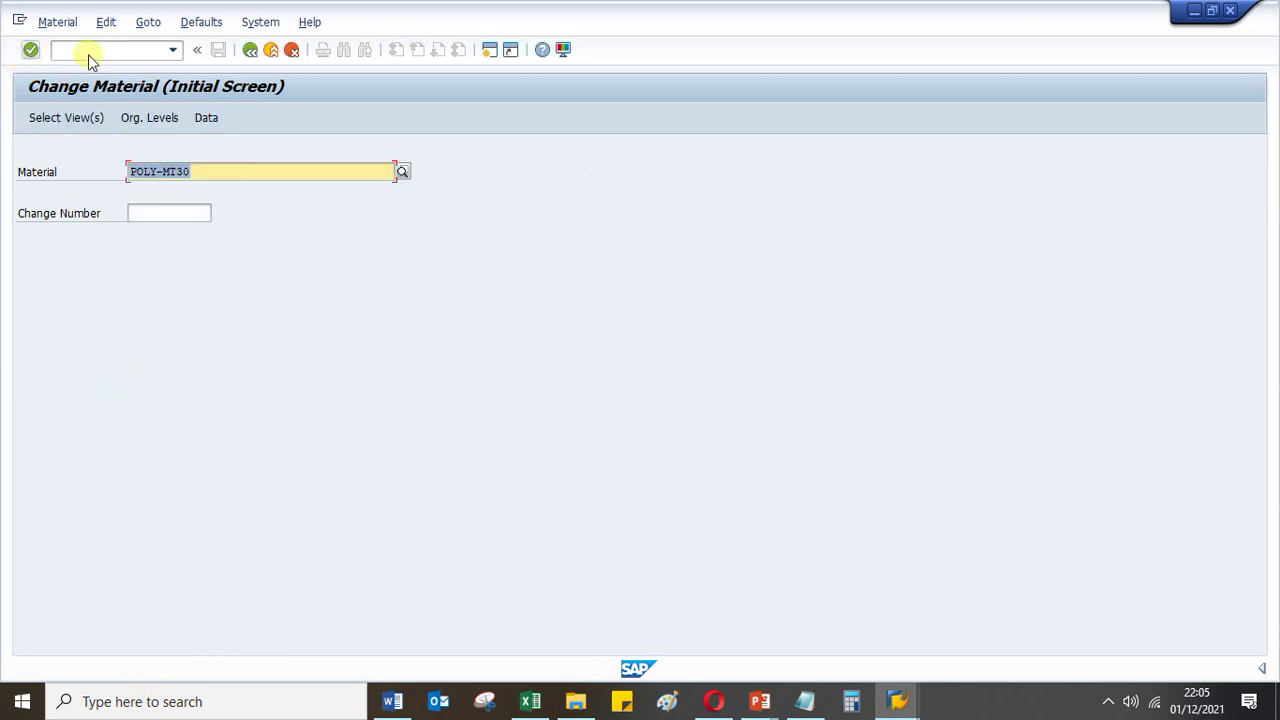
# Open transaction MM01 with POLY-MT30 as the material and clear the copy-from reference material
pyautogui.click(99, 52)
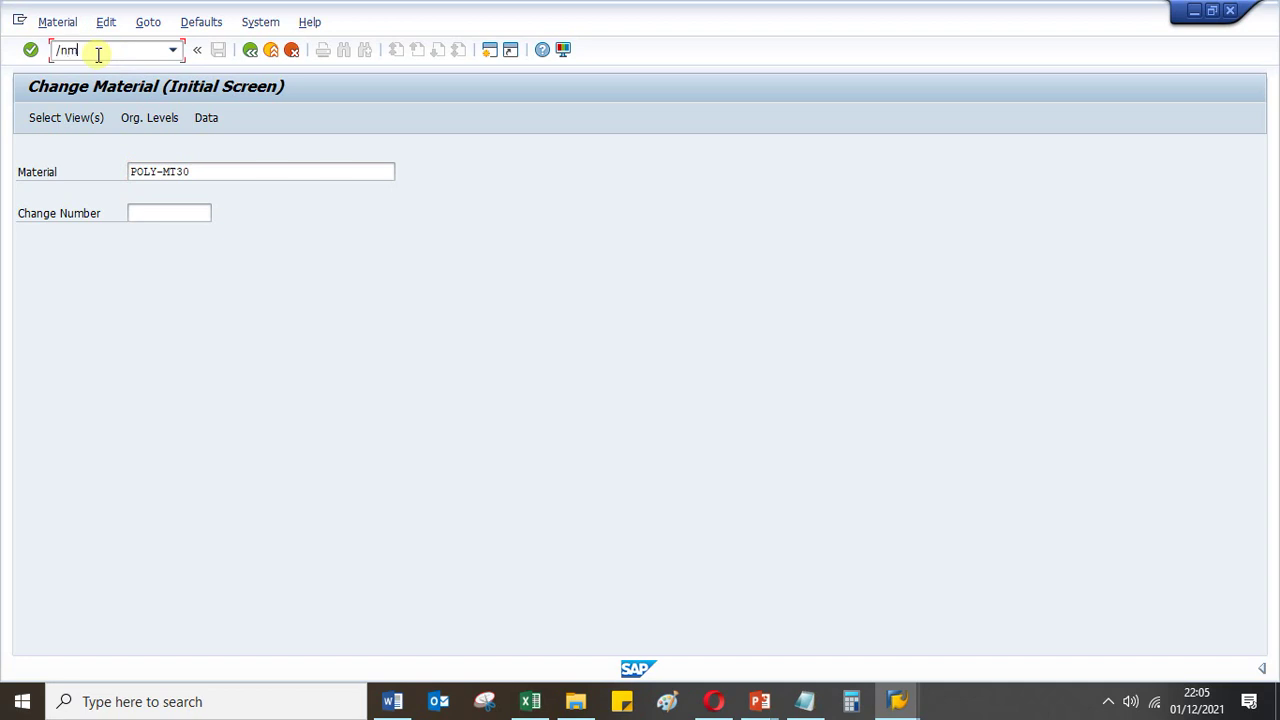
pyautogui.write('/nmm01')
pyautogui.press('Return')
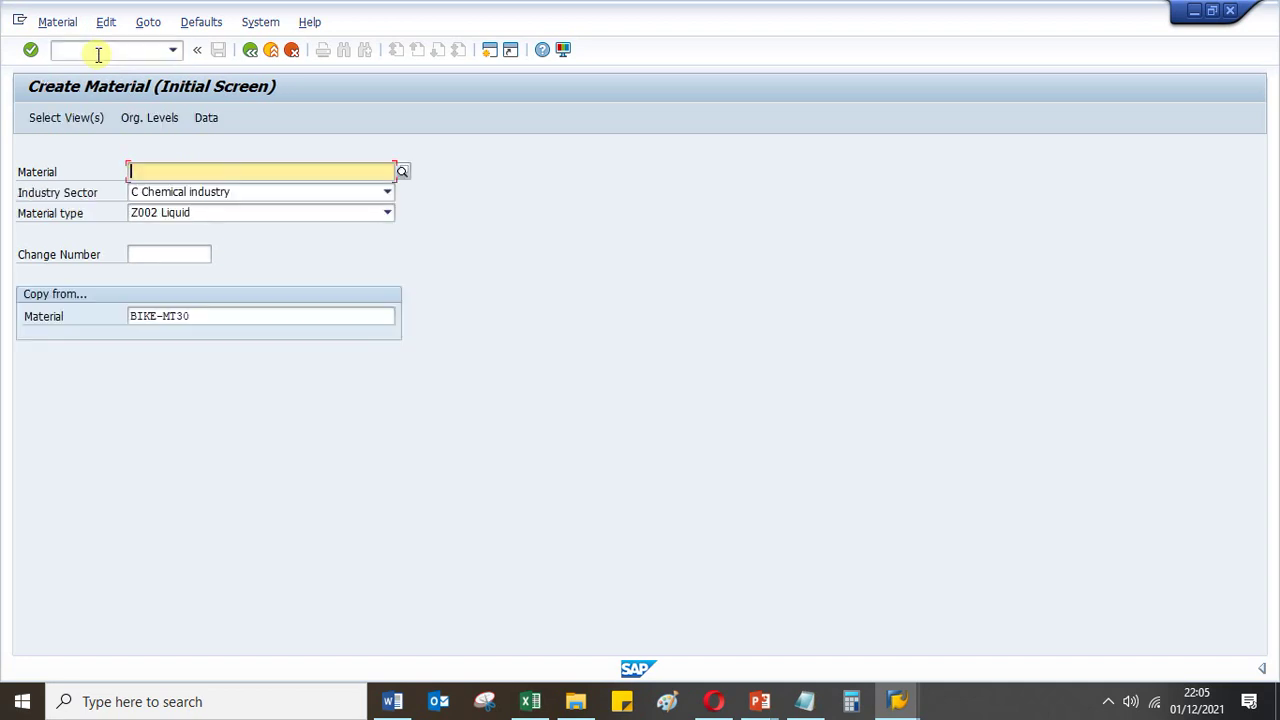
pyautogui.press('BackSpace')
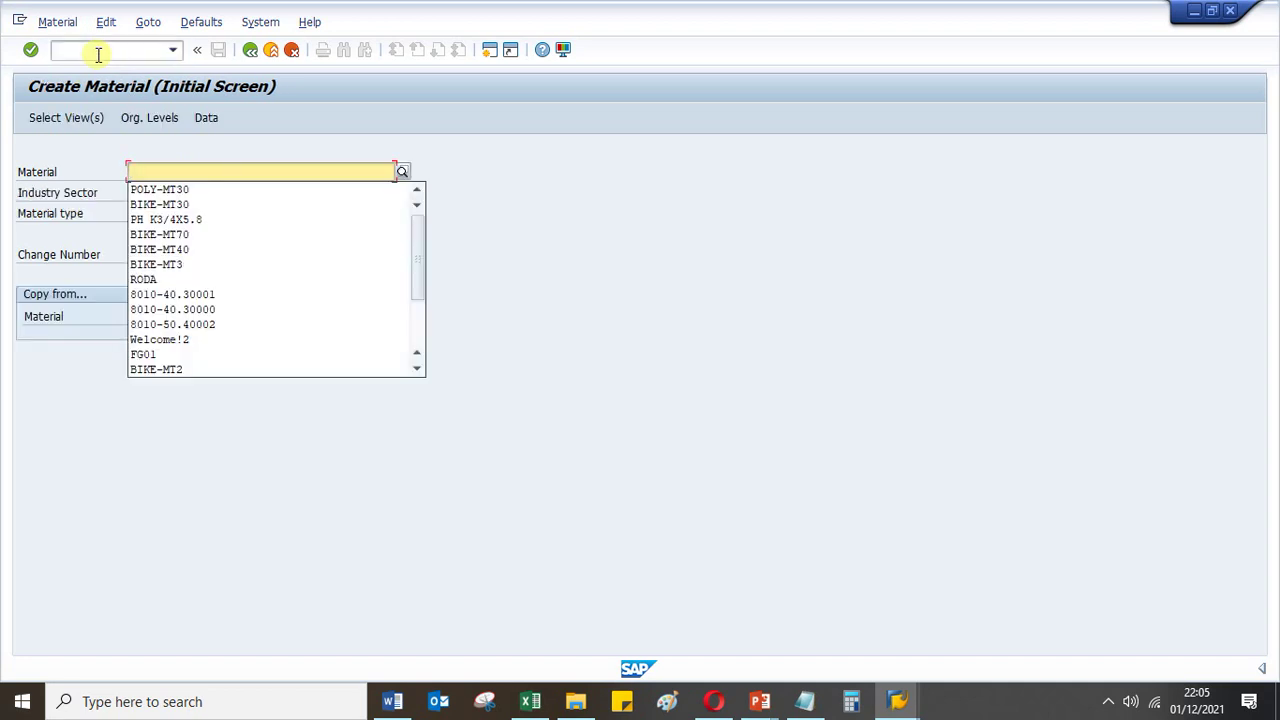
pyautogui.click(145, 189)
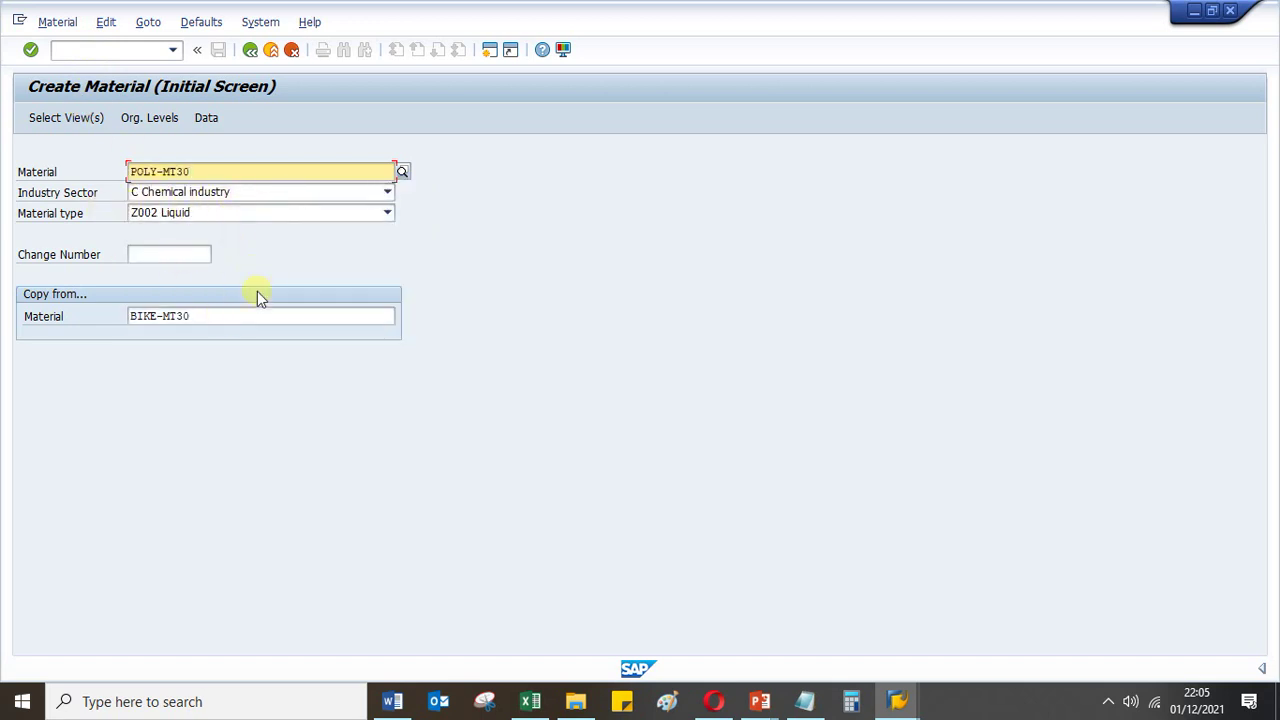
pyautogui.moveTo(214, 317); pyautogui.dragTo(50, 320)
pyautogui.press('Delete')
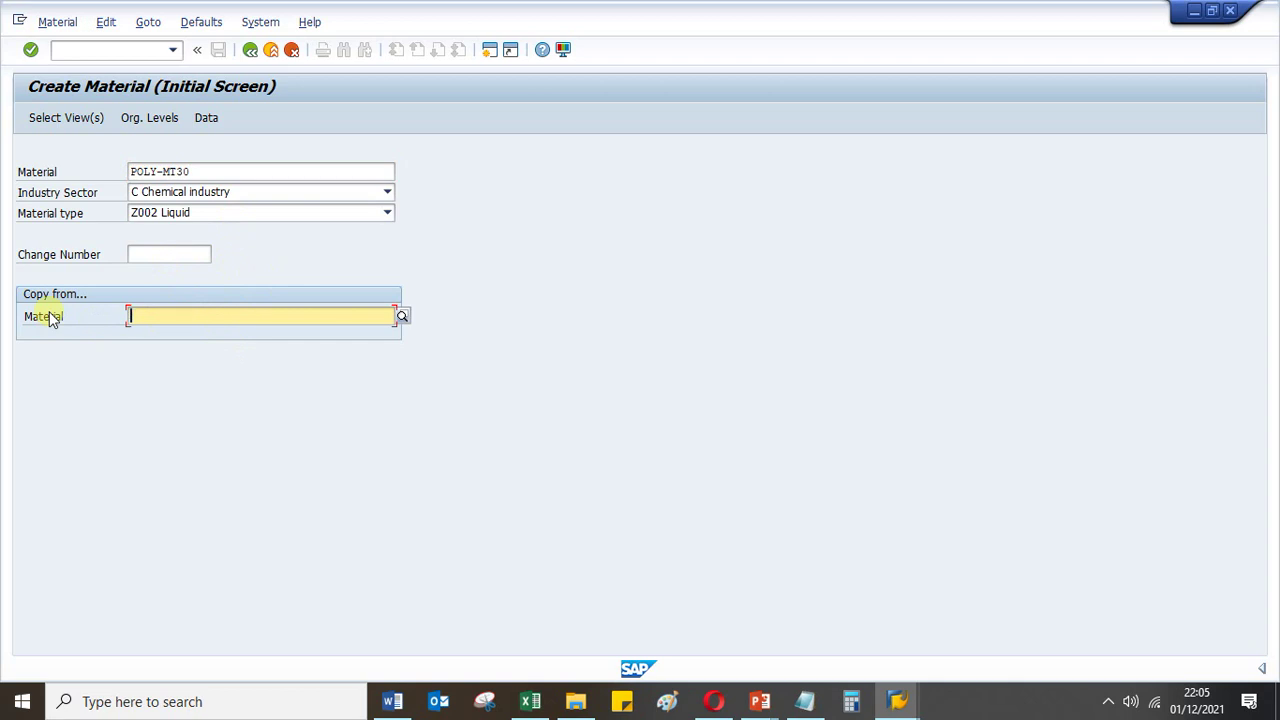
# Select the Accounting 1 view for POLY-MT30 and open it for plant SC11
pyautogui.press('Return')
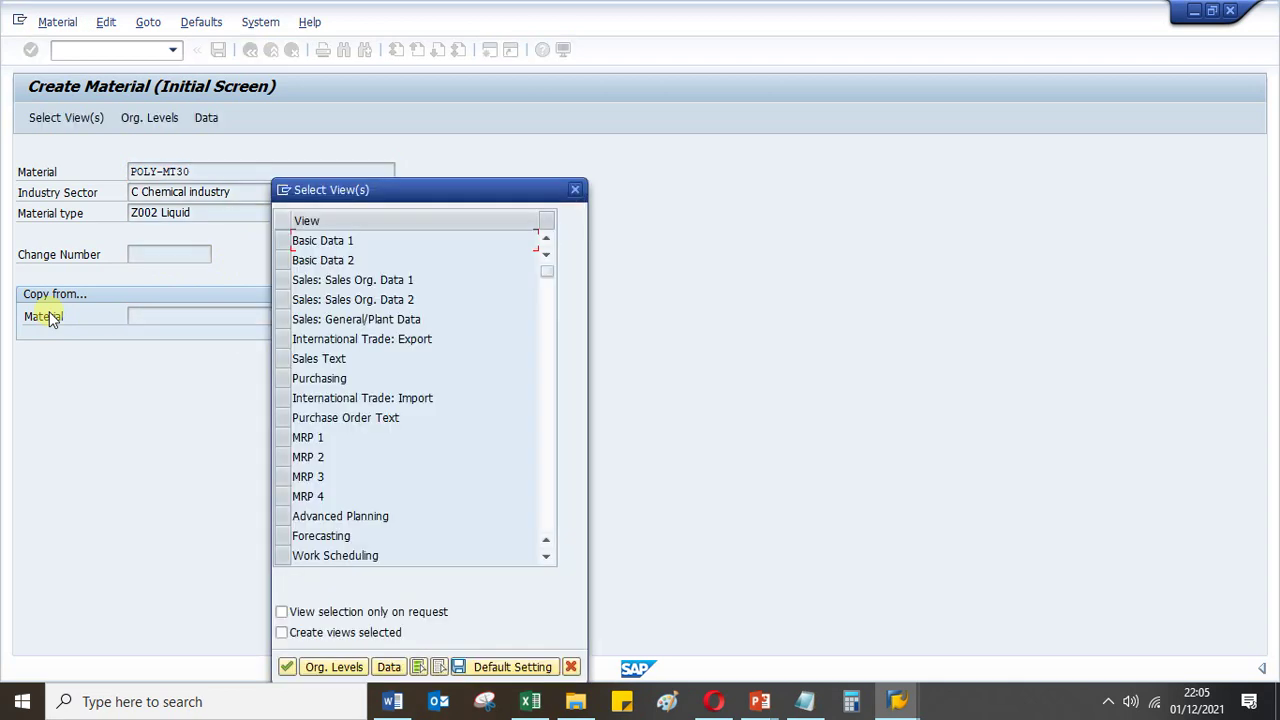
pyautogui.scroll(-2, 343, 541)
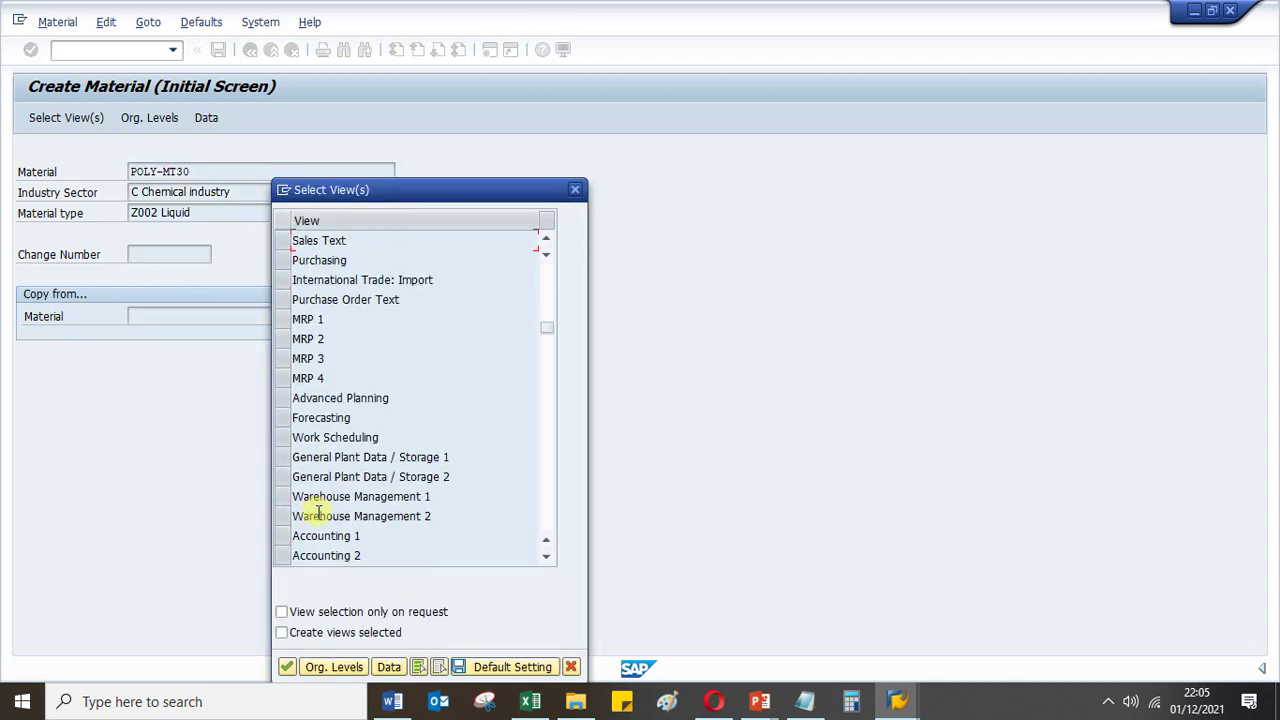
pyautogui.click(282, 536)
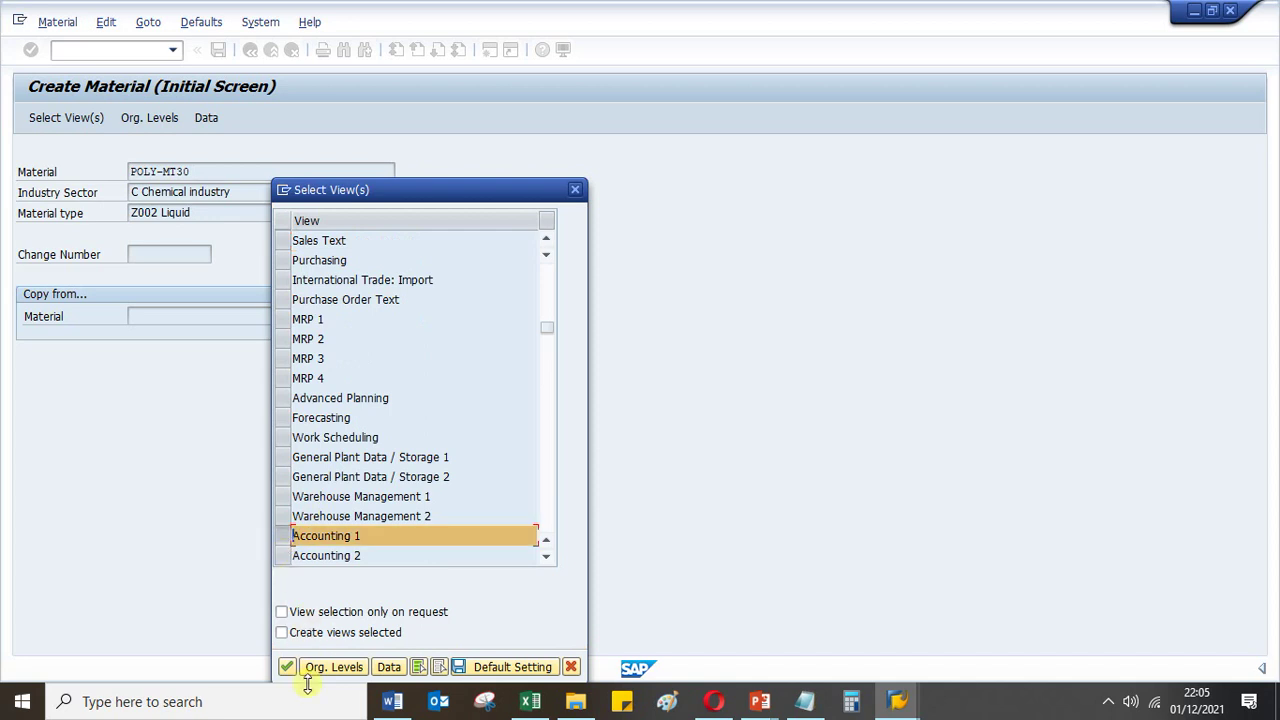
pyautogui.click(287, 666)
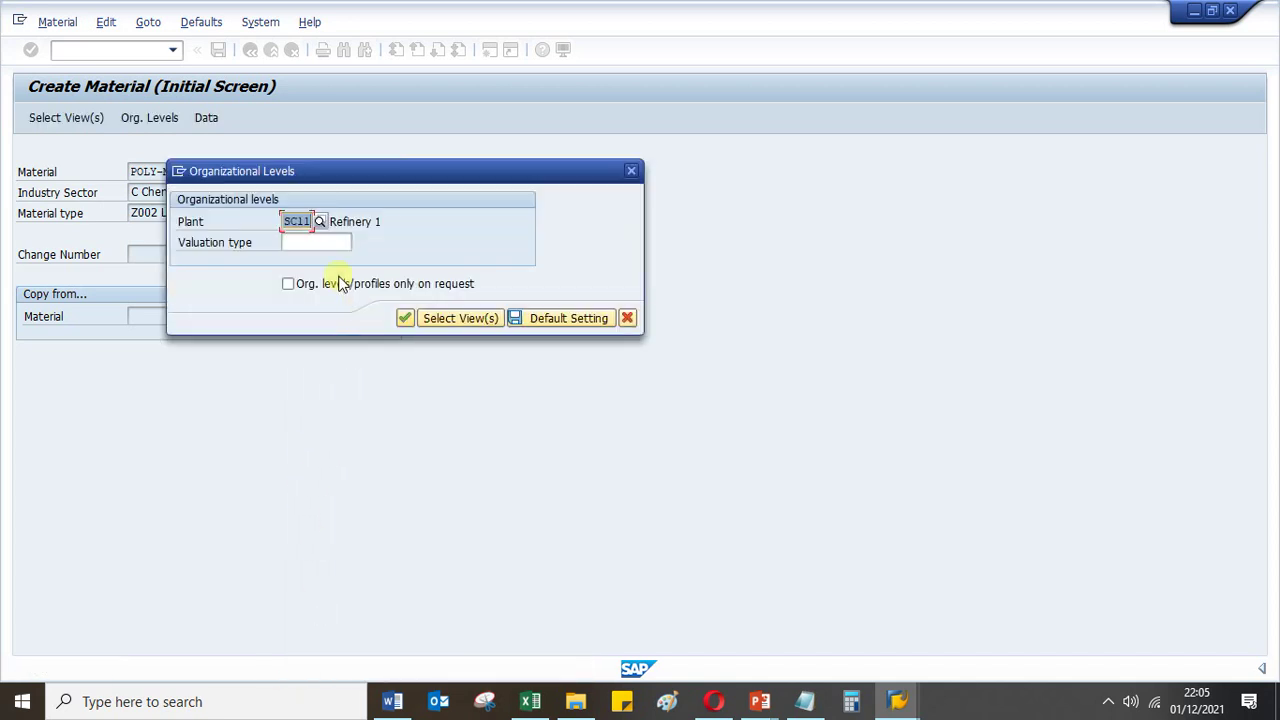
pyautogui.click(405, 318)
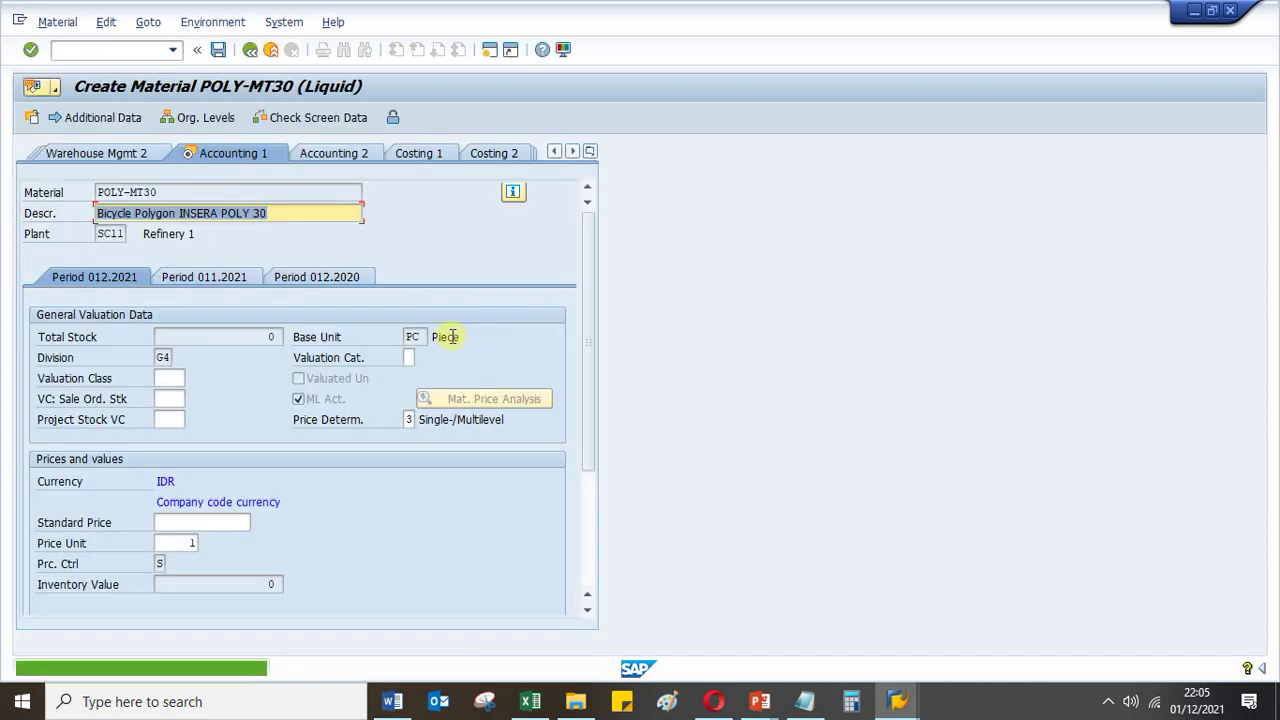
# Set the standard price of POLY-MT30 to 300.000 IDR in the Accounting 1 view
pyautogui.click(203, 521)
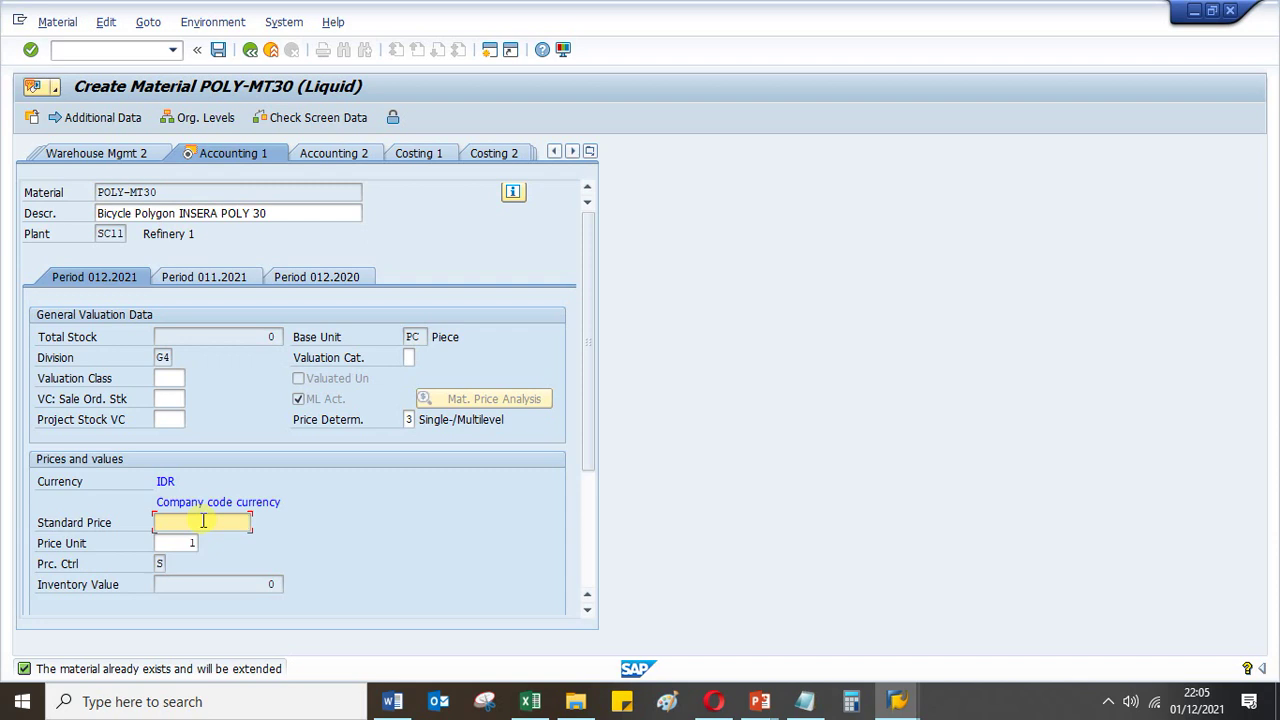
pyautogui.write('300')
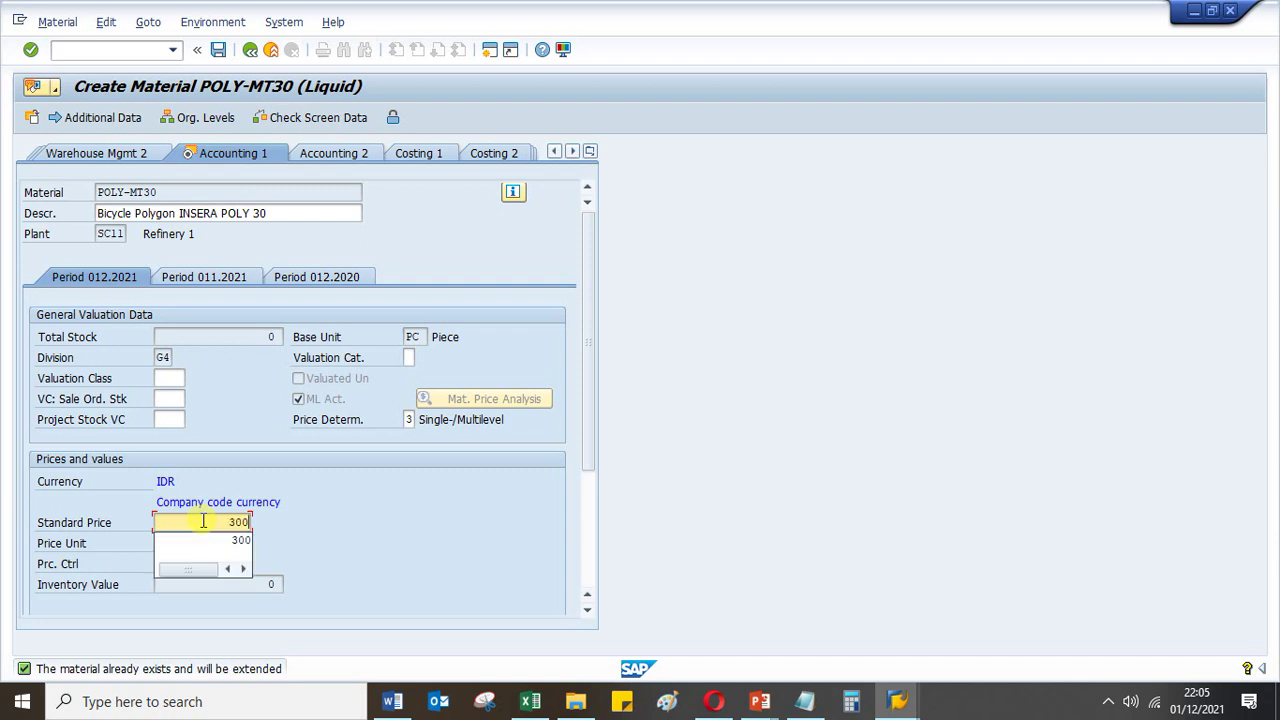
pyautogui.write('.0')
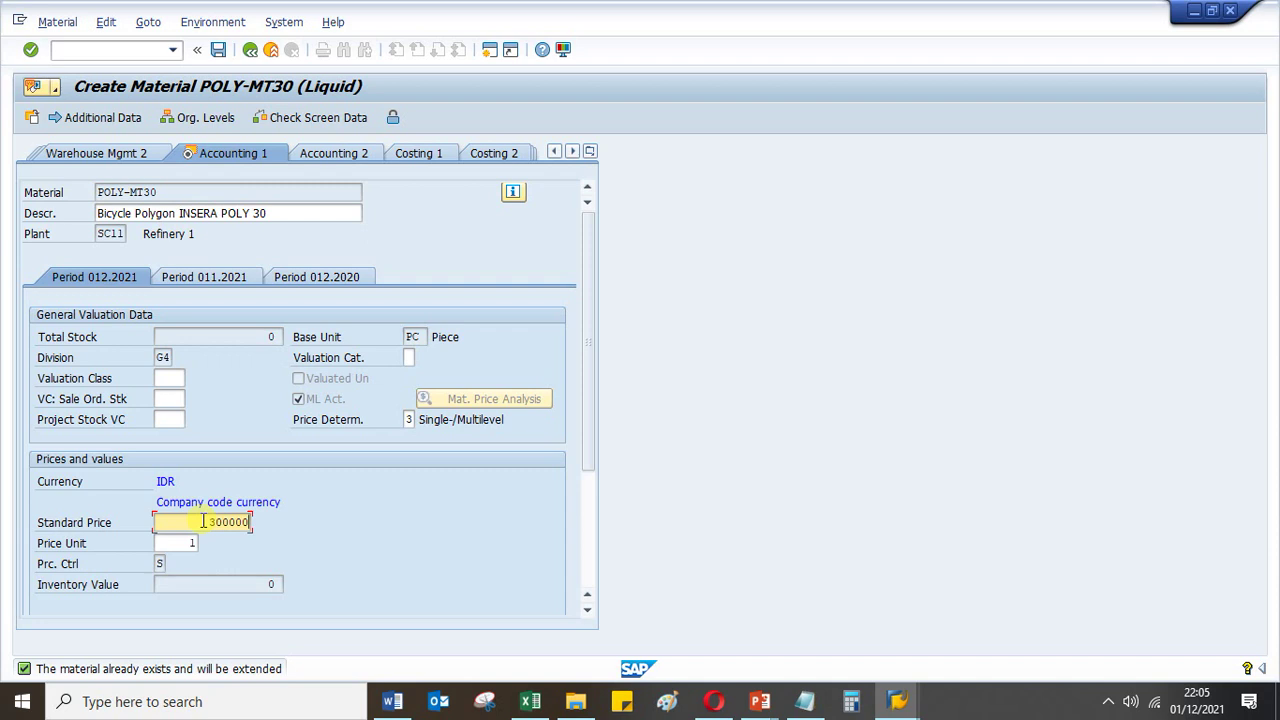
pyautogui.write('00')
pyautogui.press('Return')
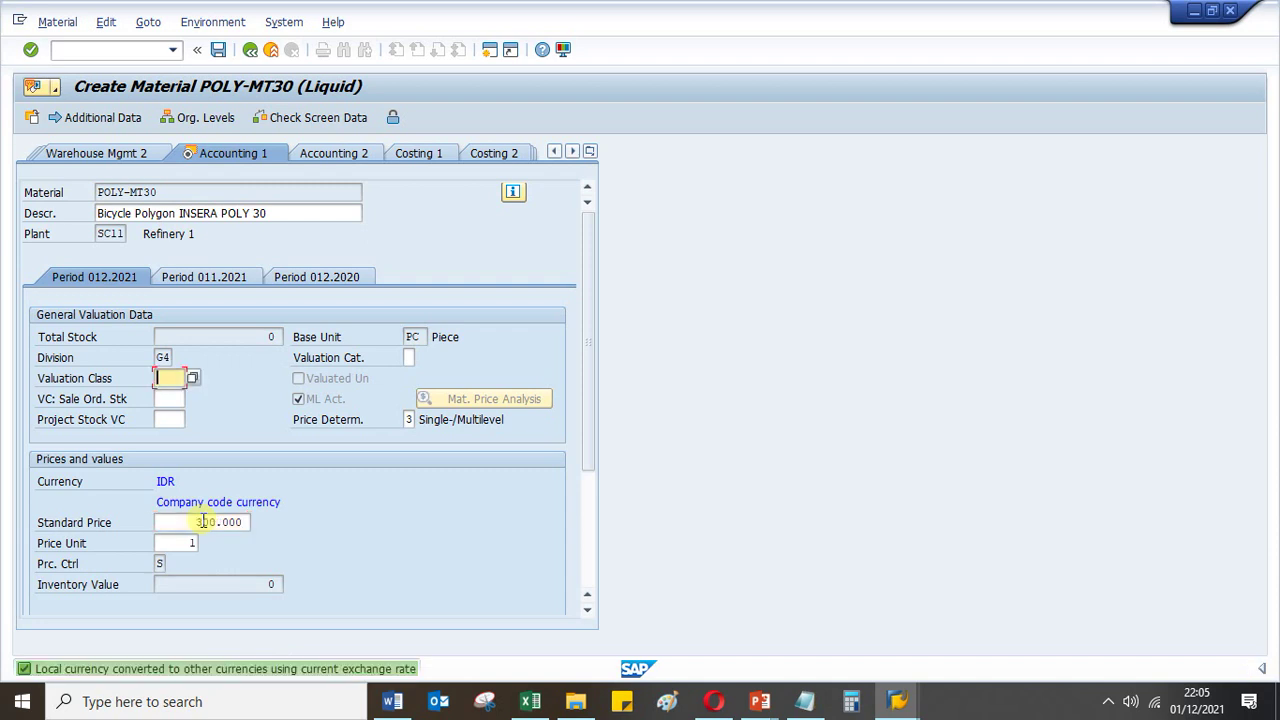
pyautogui.press('Return')
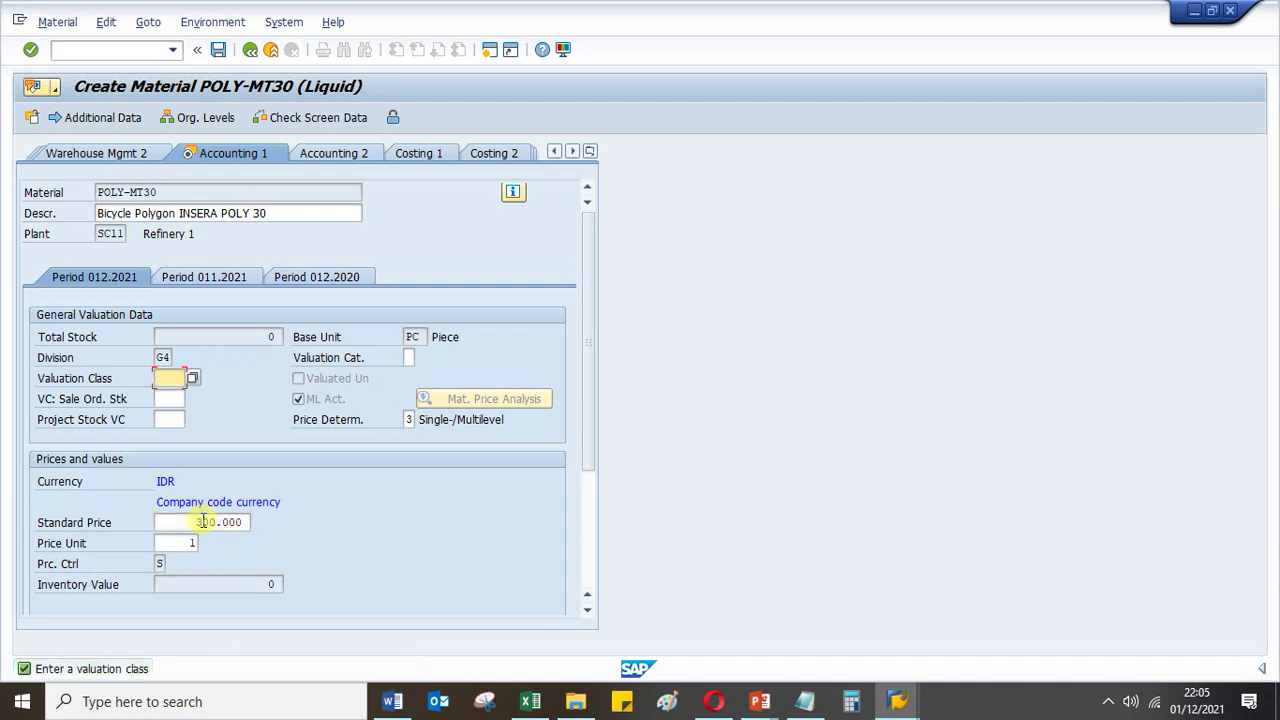
# Set the valuation class to Z025 and save the extended material
pyautogui.click(168, 378)
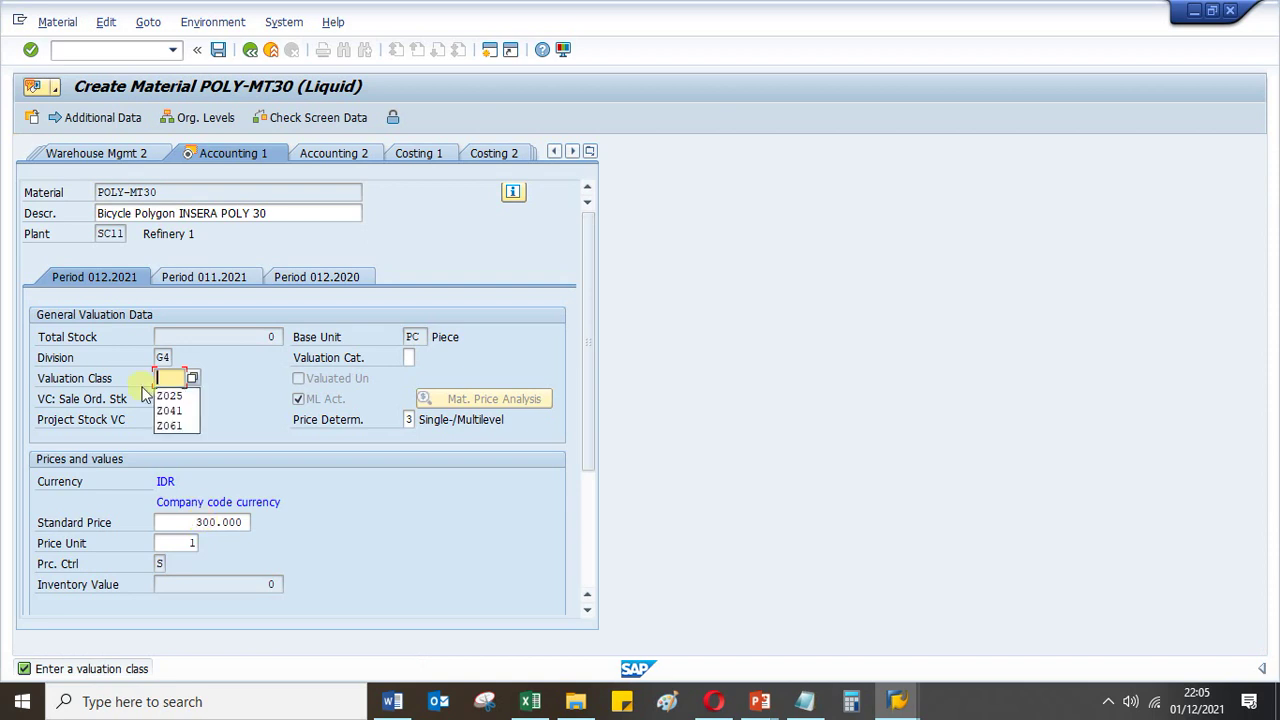
pyautogui.click(168, 398)
pyautogui.press('Return')
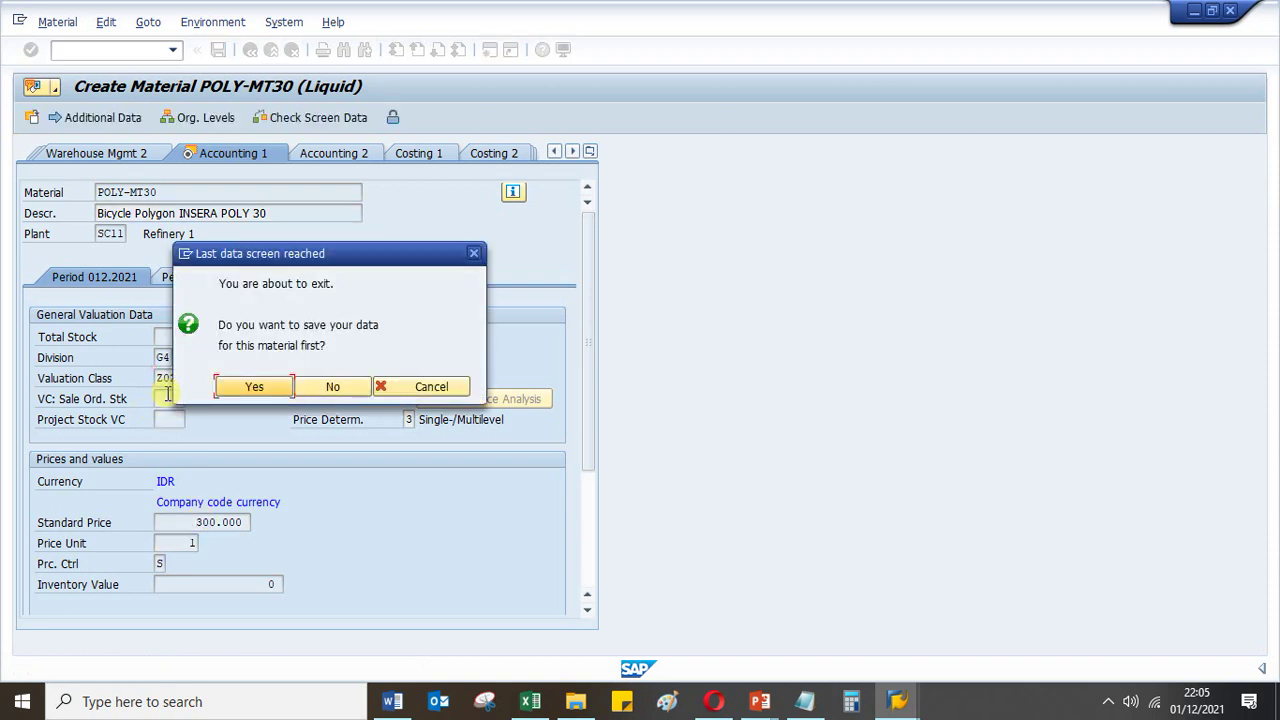
pyautogui.click(250, 387)
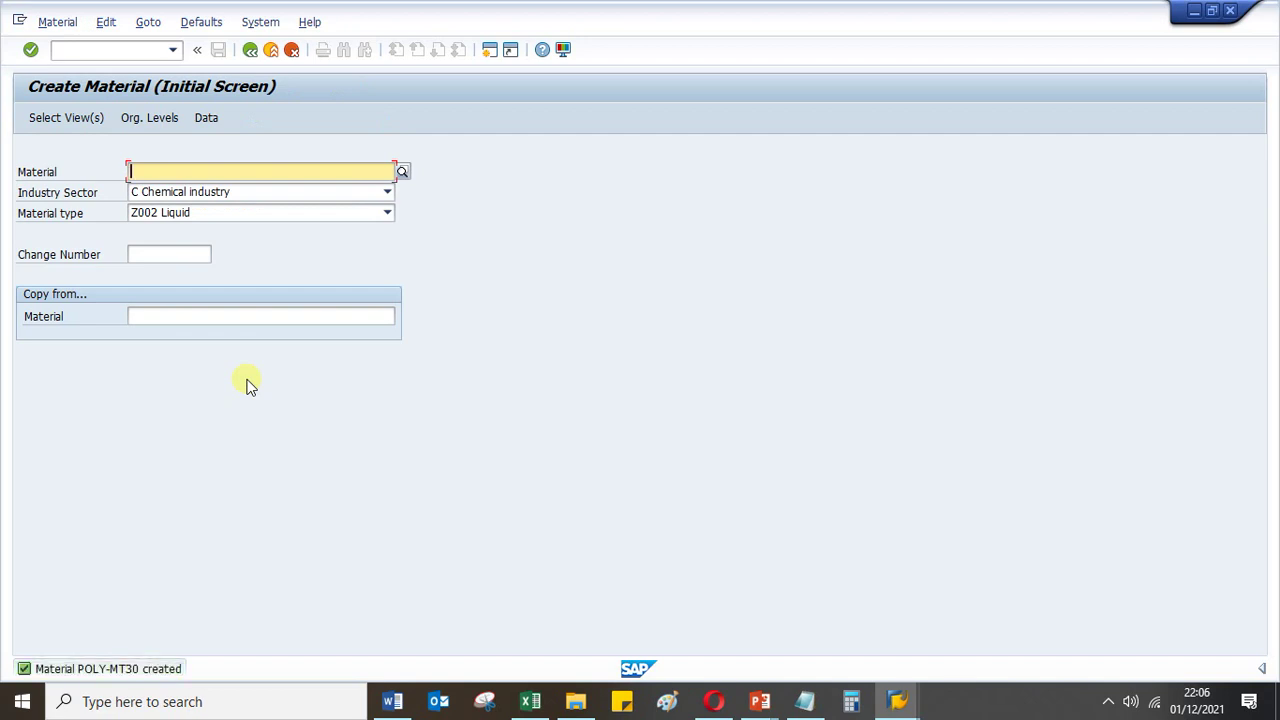
# Open transaction MIGO and enter POLY-MT30 as the material for a goods receipt with movement type 561
pyautogui.click(897, 701)
pyautogui.click(1031, 638)
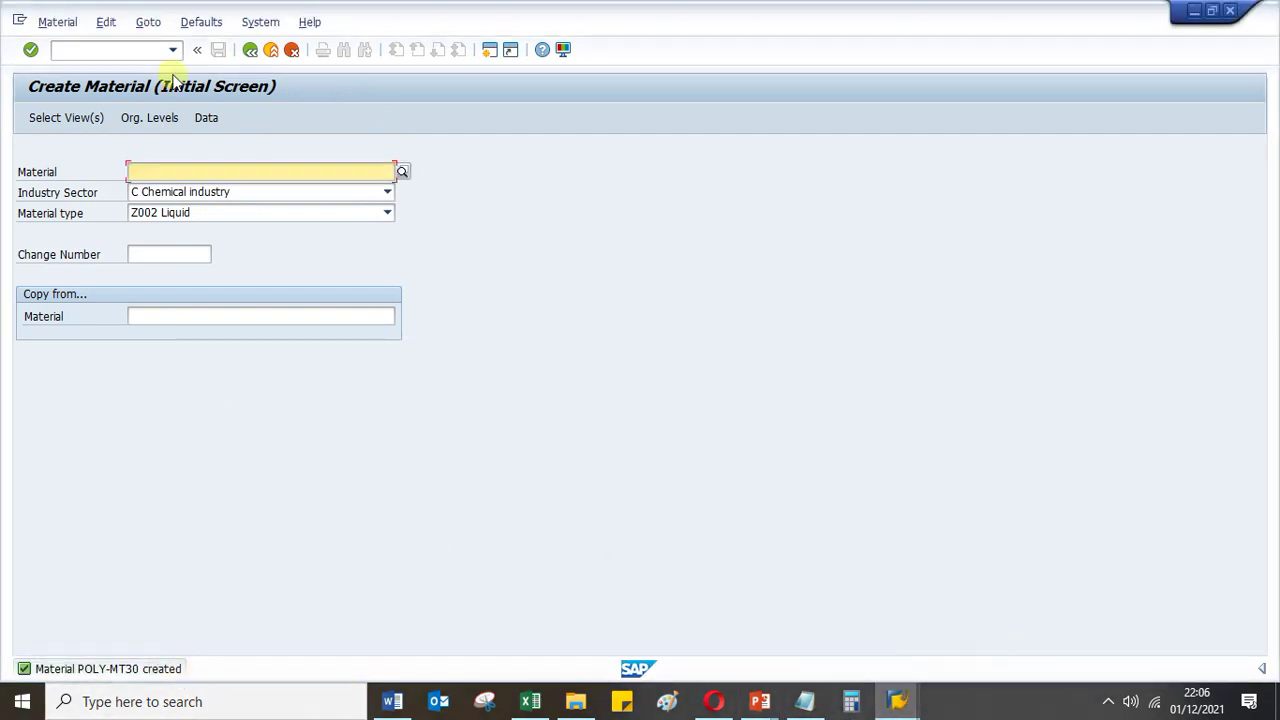
pyautogui.click(97, 50)
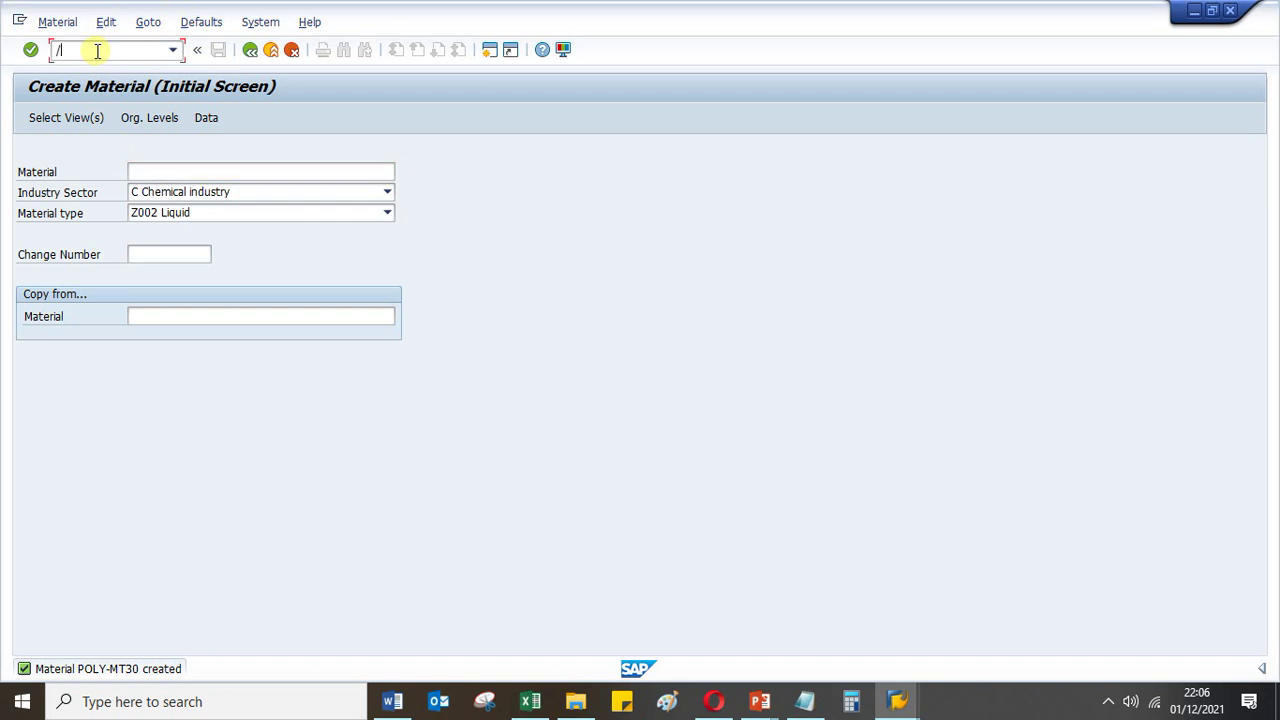
pyautogui.press('Return')
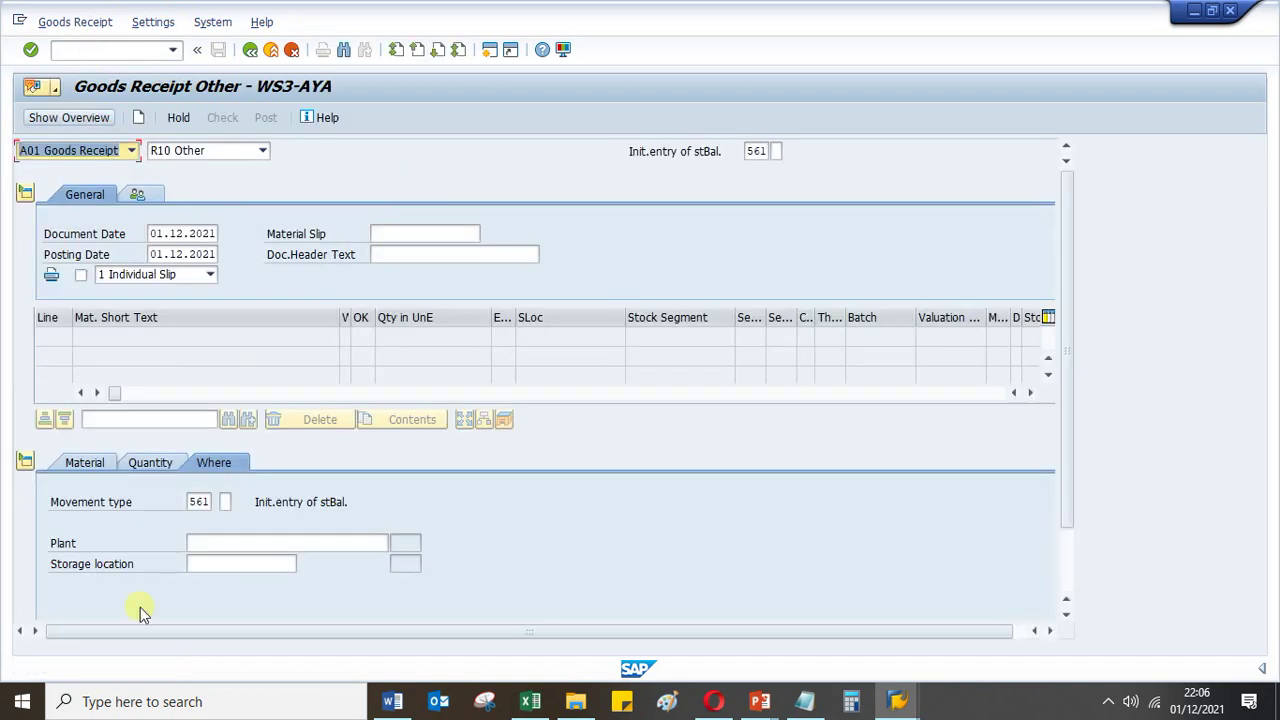
pyautogui.click(88, 462)
pyautogui.click(223, 501)
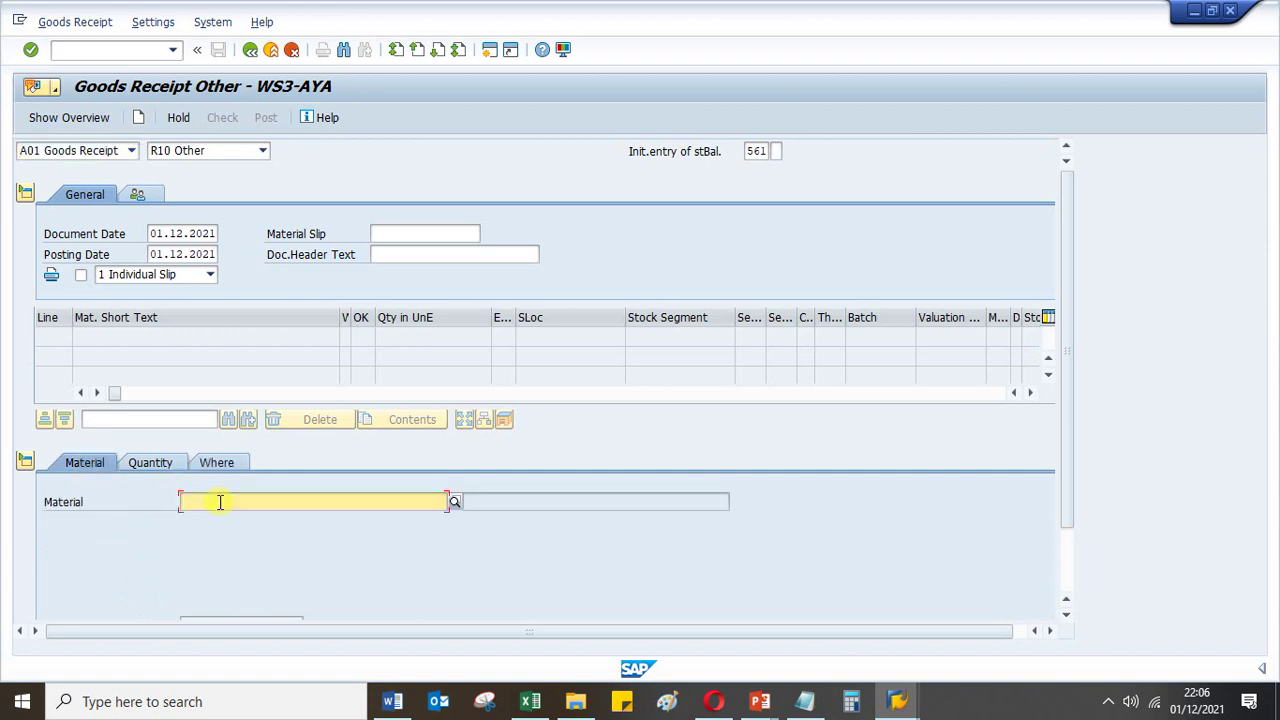
pyautogui.click(230, 292)
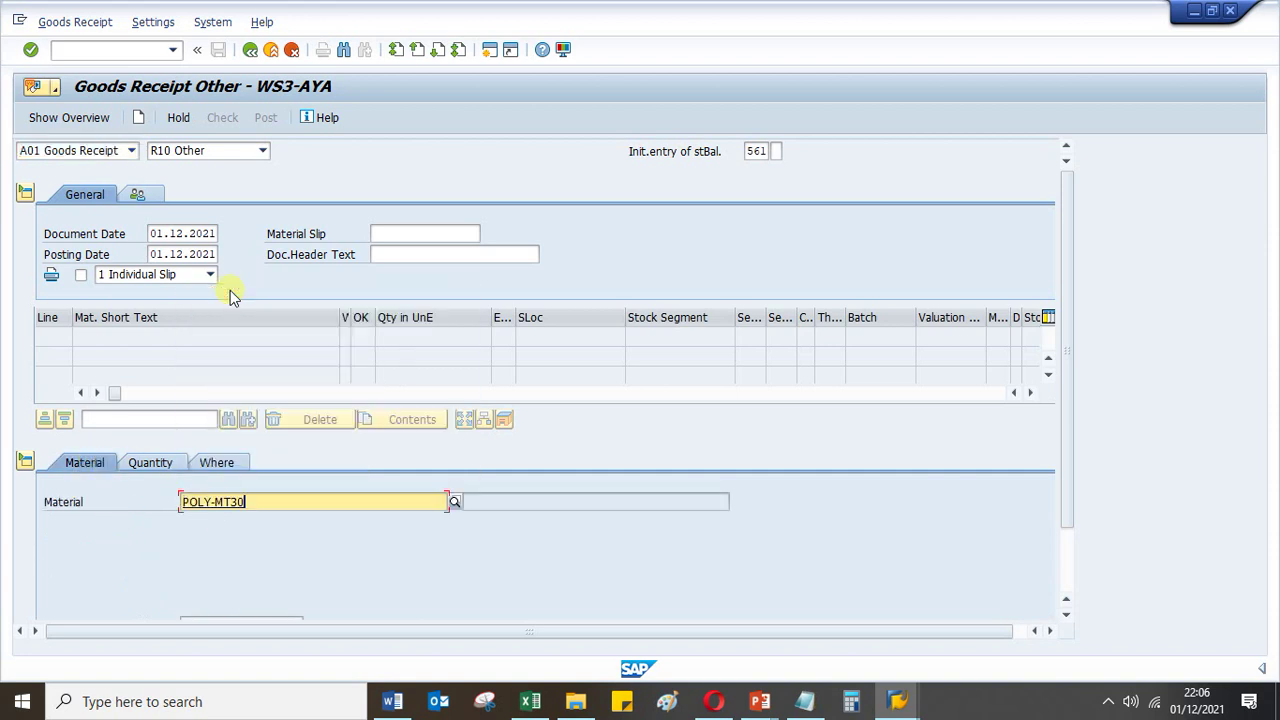
# Set the goods receipt's quantity in unit of entry to 30
pyautogui.click(148, 462)
pyautogui.click(203, 517)
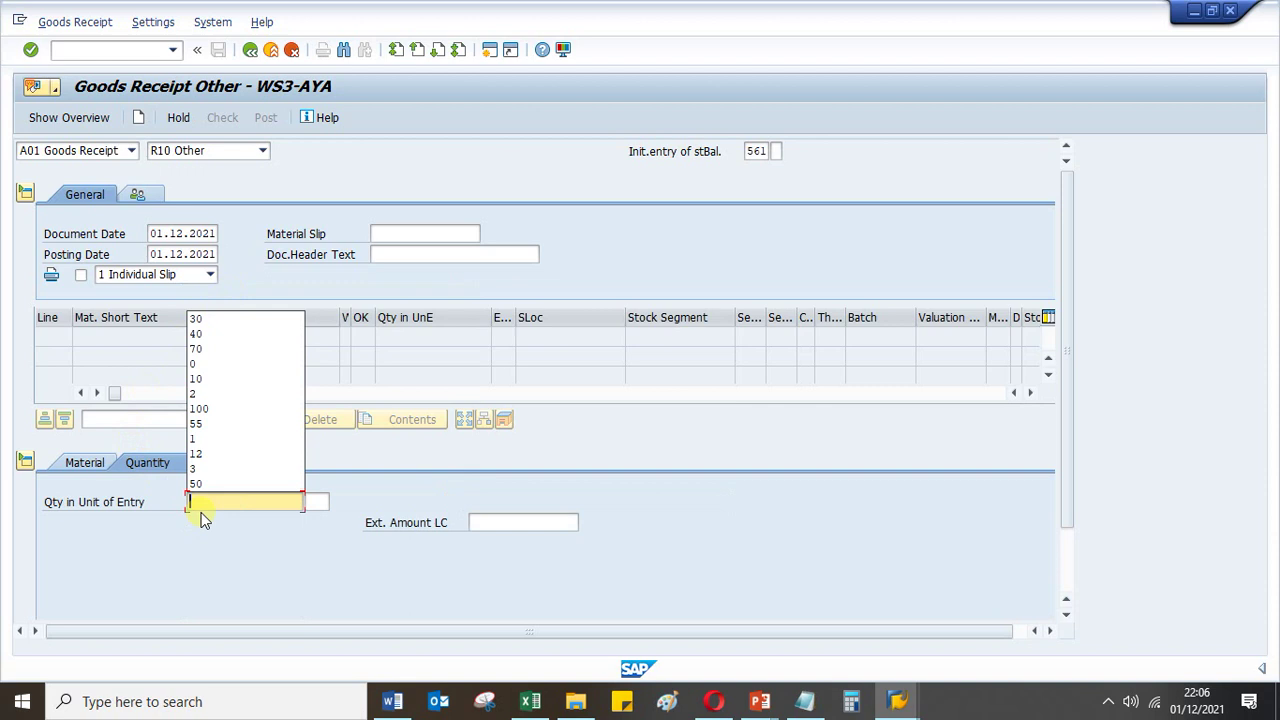
pyautogui.click(214, 316)
# Assign plant SC11 and storage location ST01 to the goods receipt item, and check the document
pyautogui.click(212, 463)
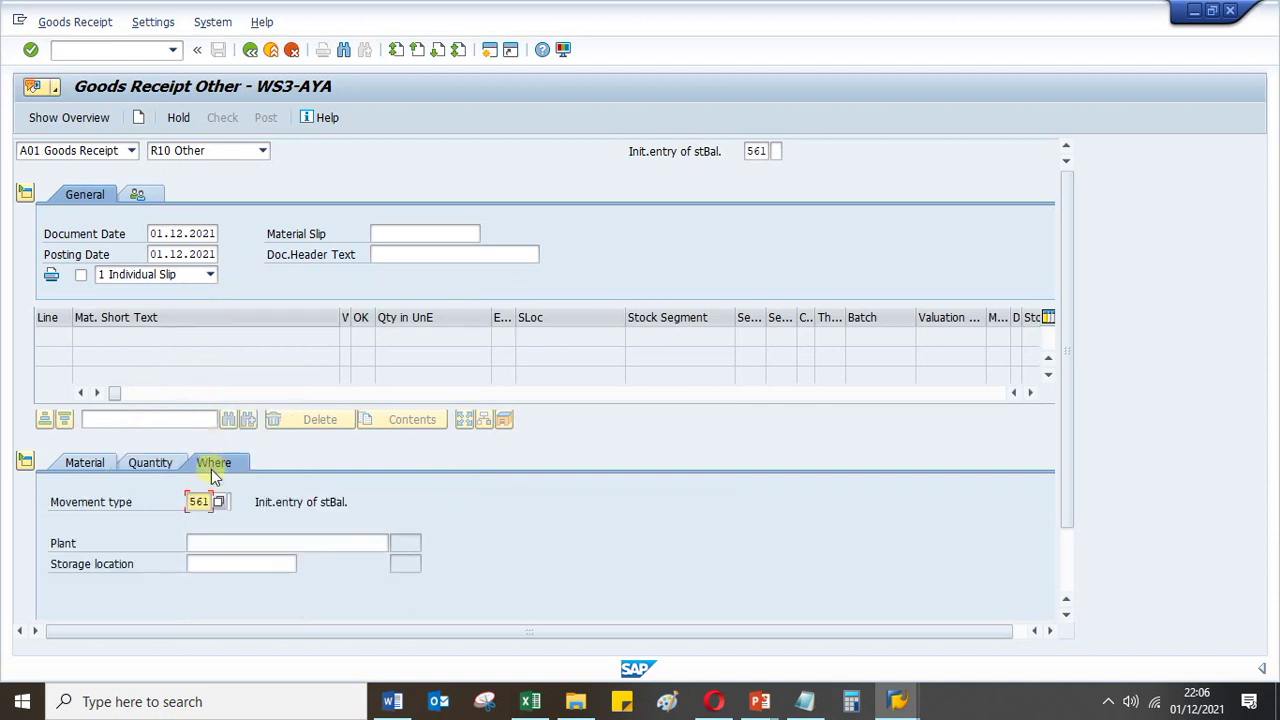
pyautogui.click(196, 545)
pyautogui.click(197, 561)
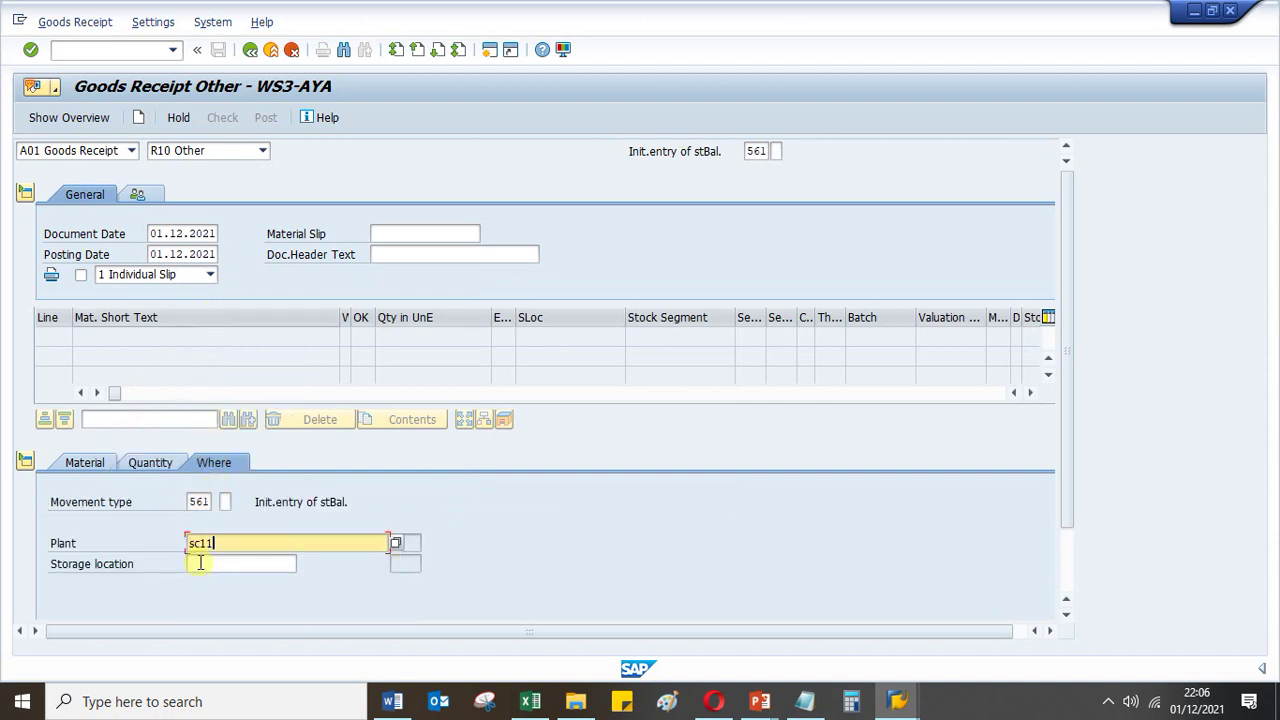
pyautogui.click(199, 565)
pyautogui.click(201, 582)
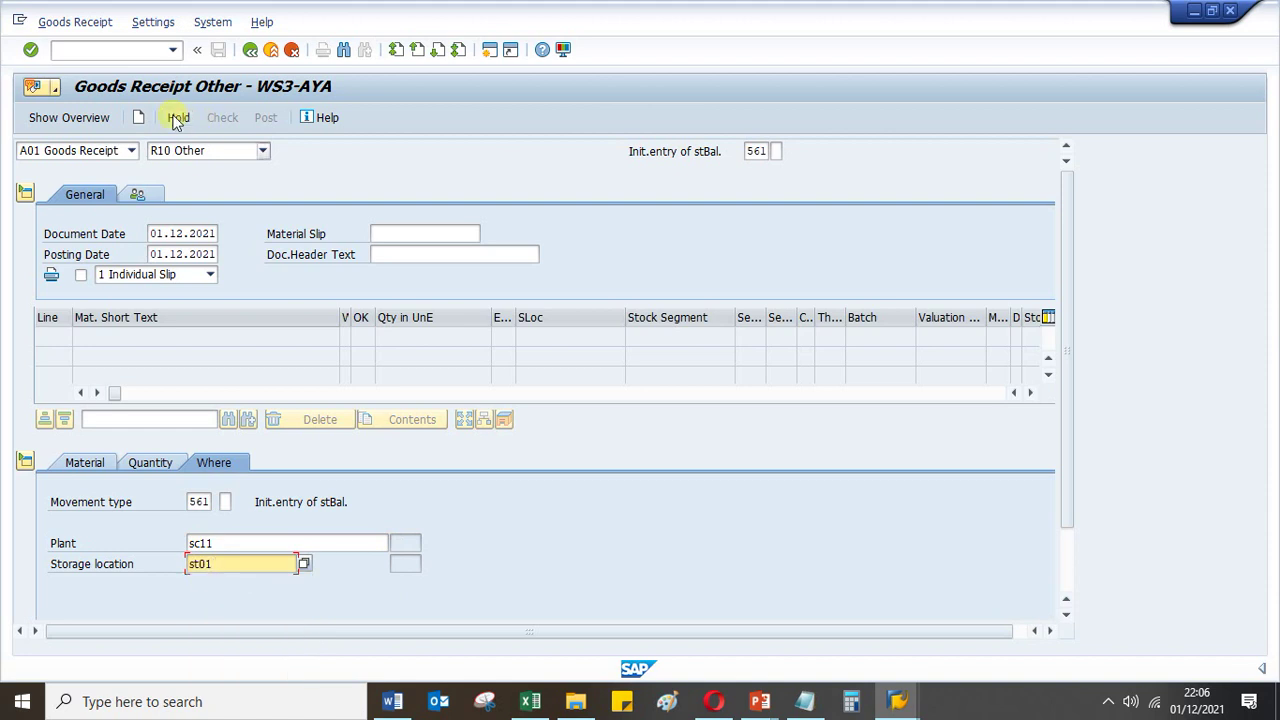
pyautogui.press('Return')
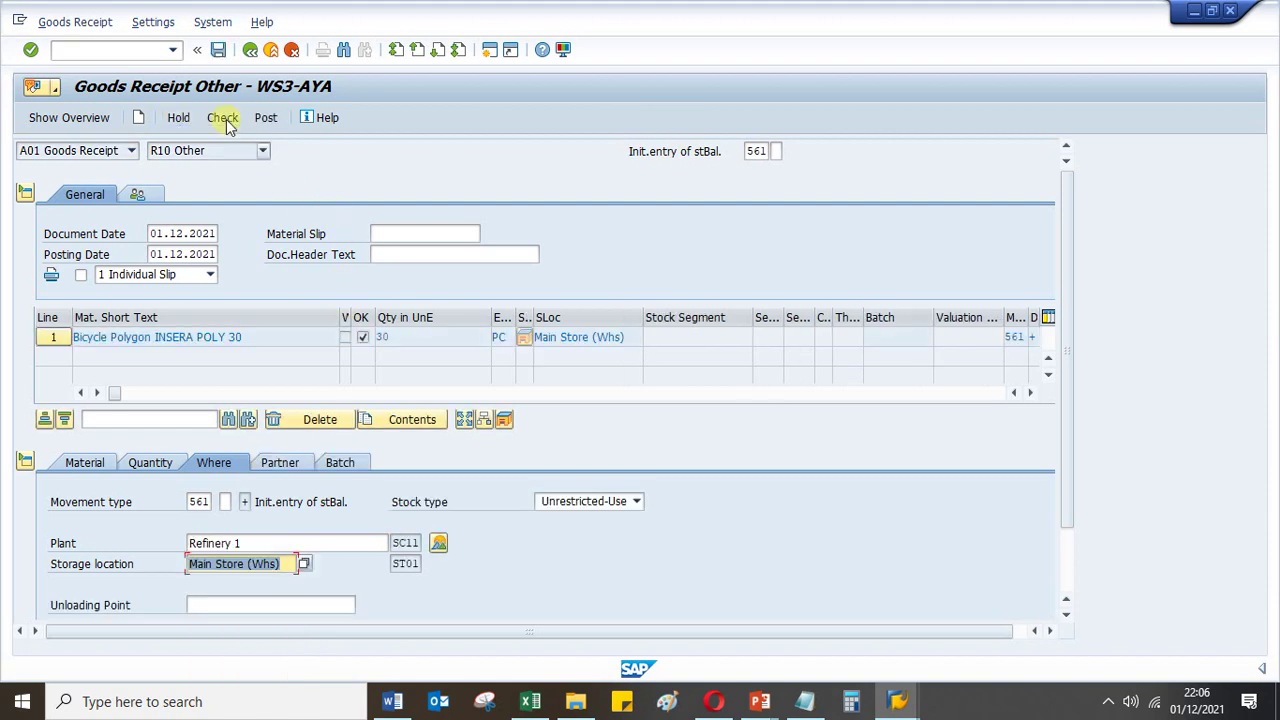
pyautogui.click(224, 118)
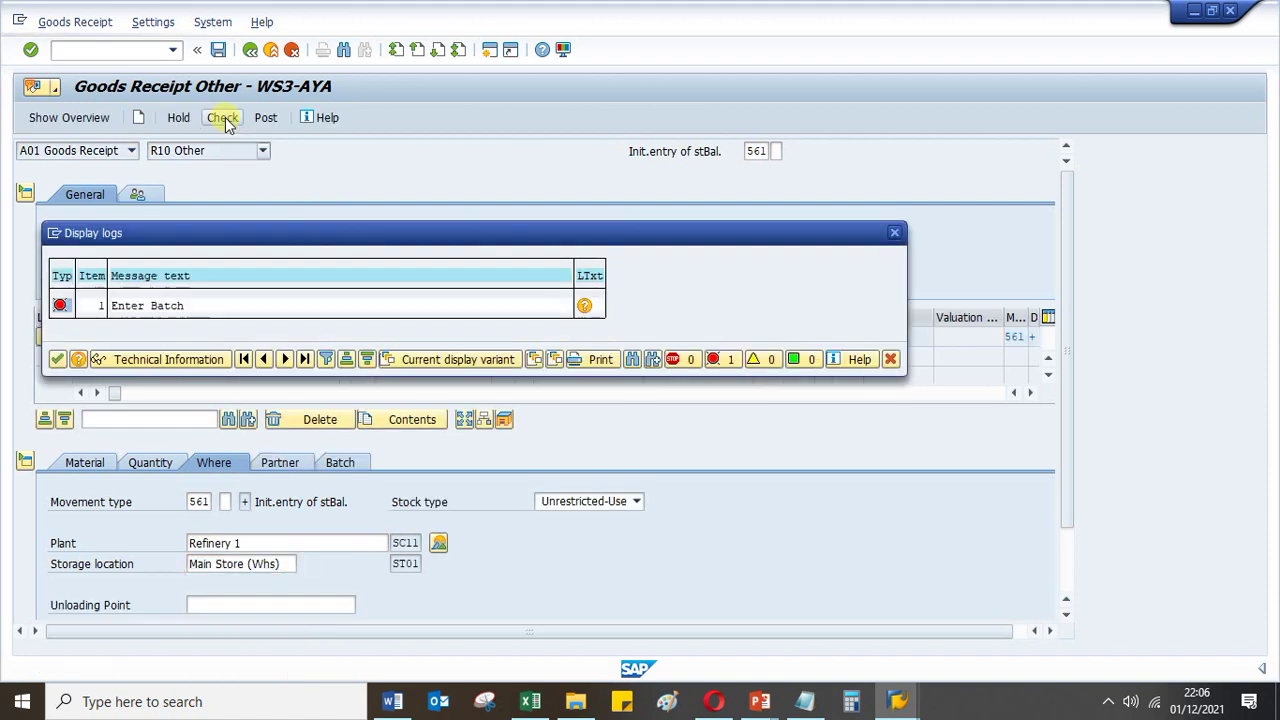
pyautogui.click(57, 359)
# Enter batch 01122021 for the receipt item and post the goods receipt
pyautogui.click(338, 459)
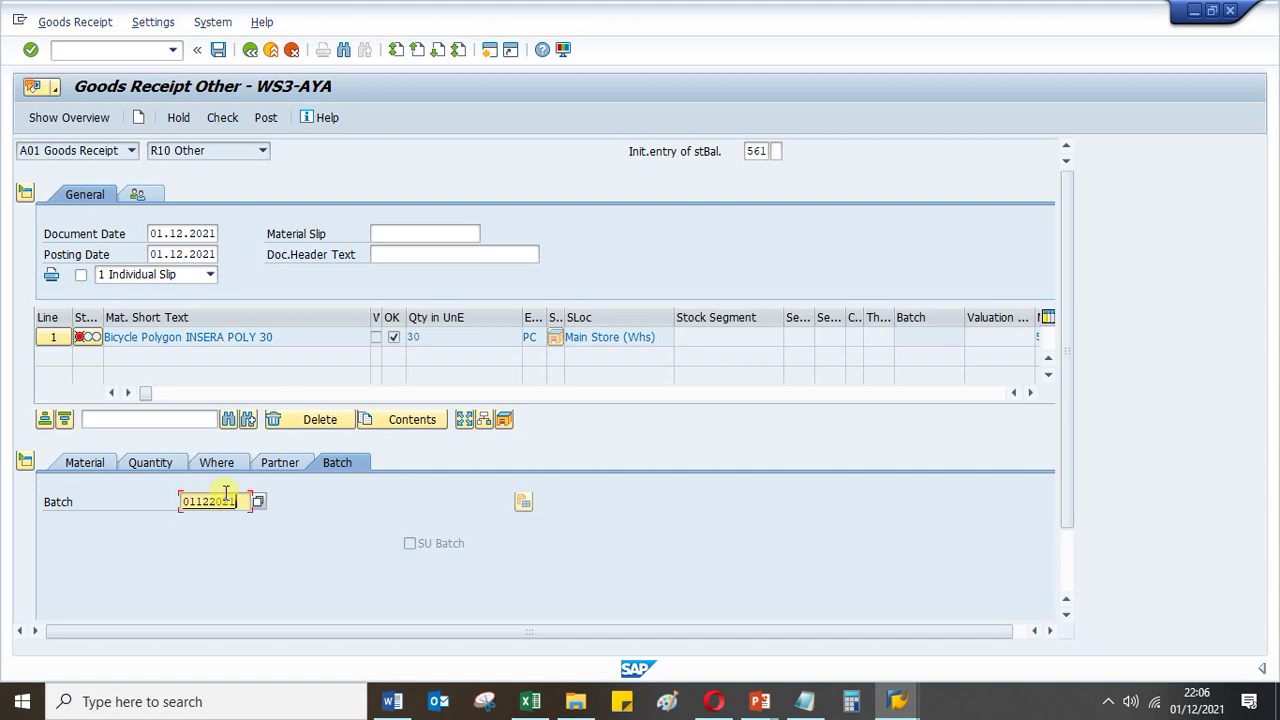
pyautogui.write('01122021')
pyautogui.press('Return')
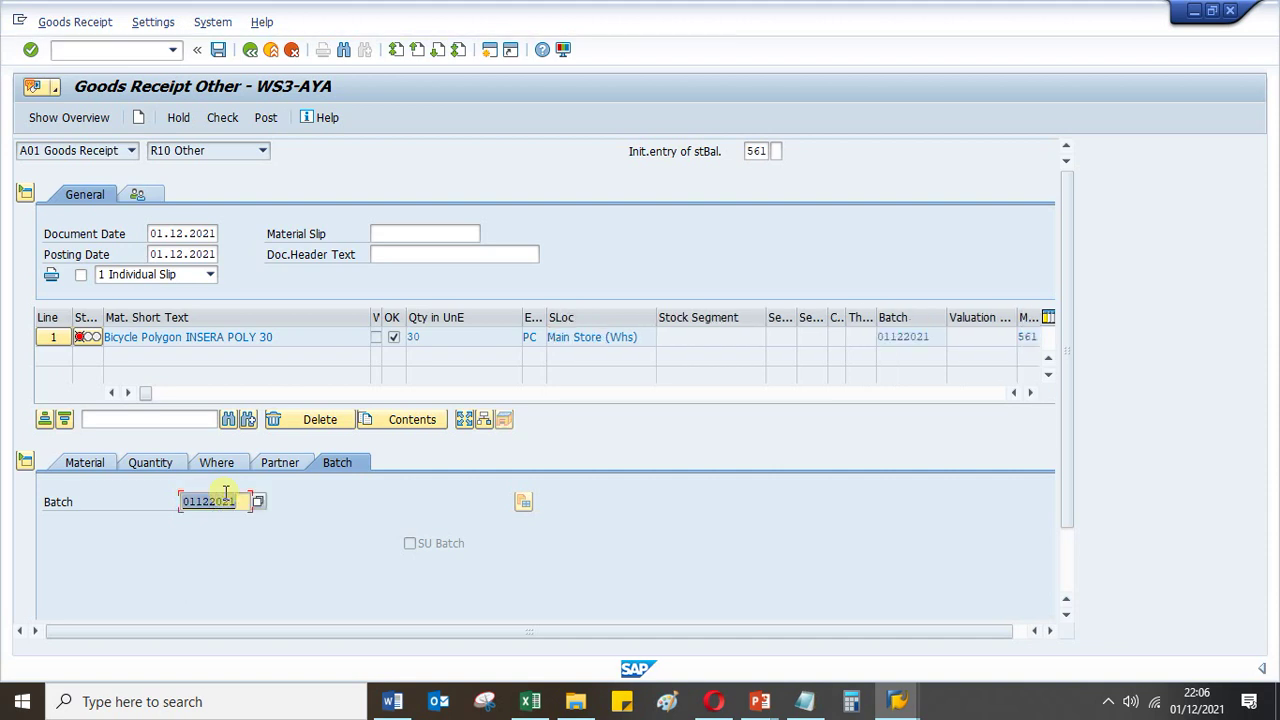
pyautogui.click(265, 118)
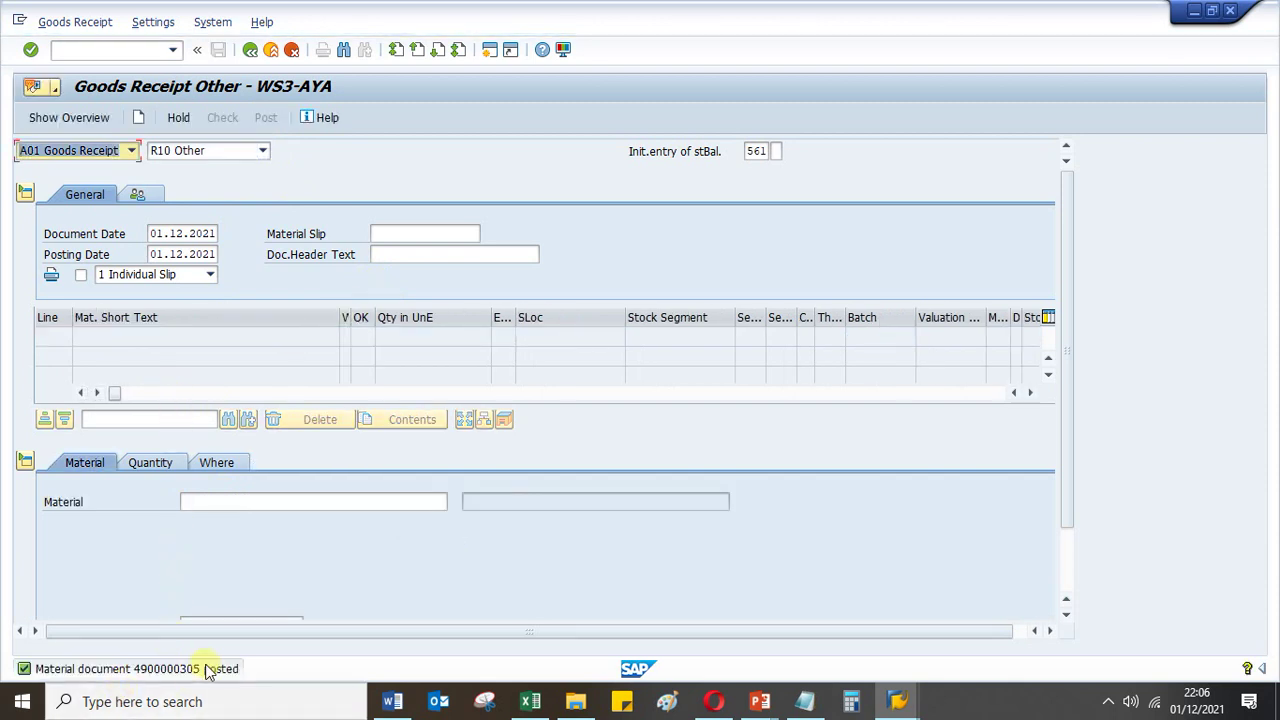
# Switch to the other SAP session showing the Display Material initial screen
pyautogui.click(63, 50)
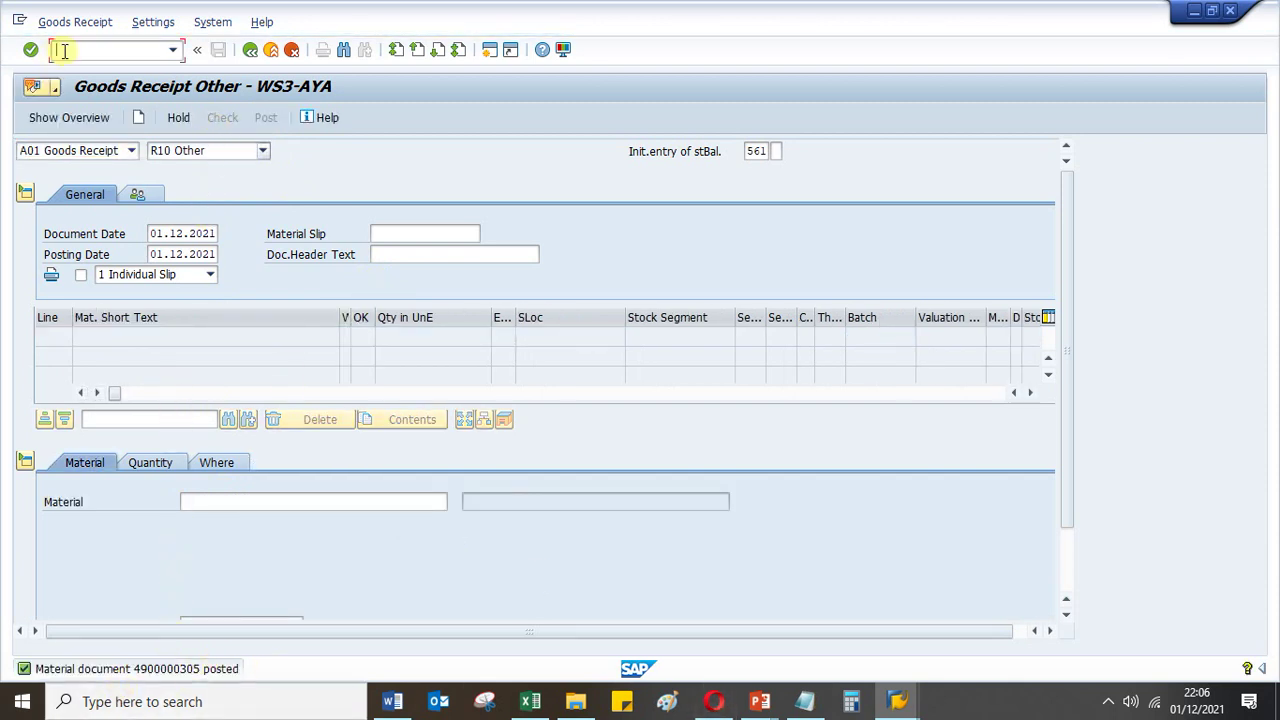
pyautogui.click(900, 703)
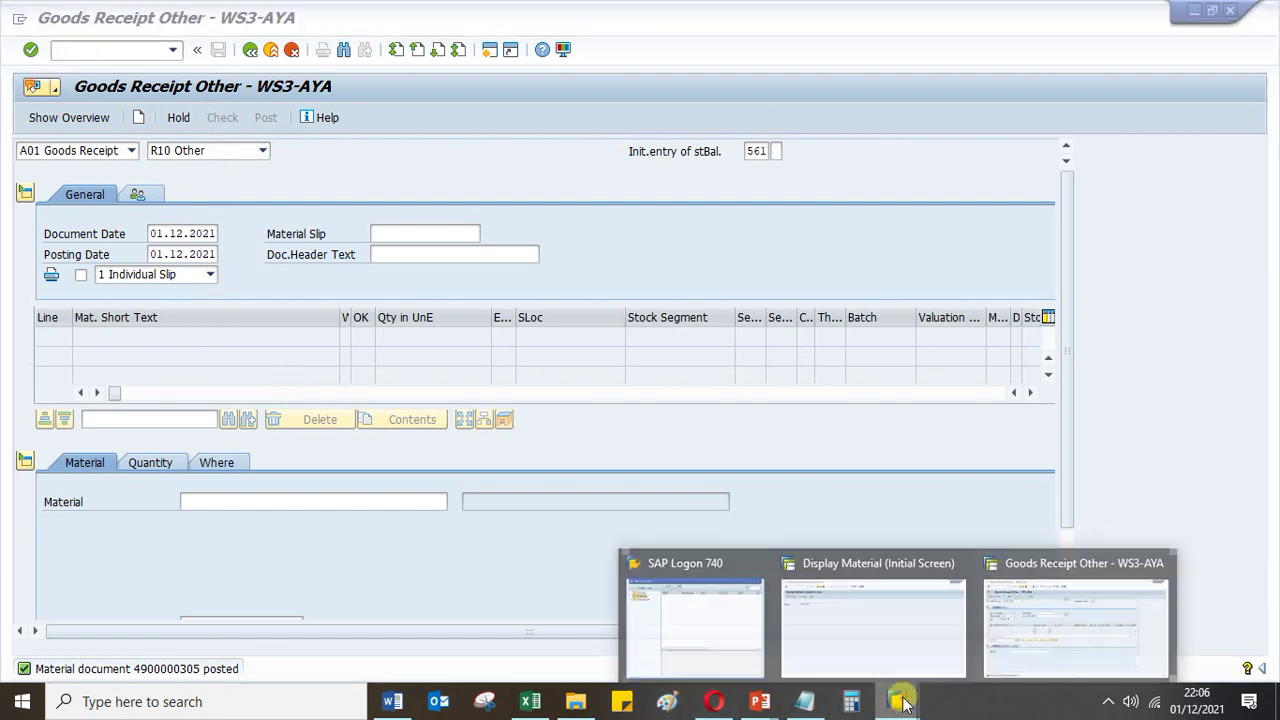
pyautogui.click(921, 586)
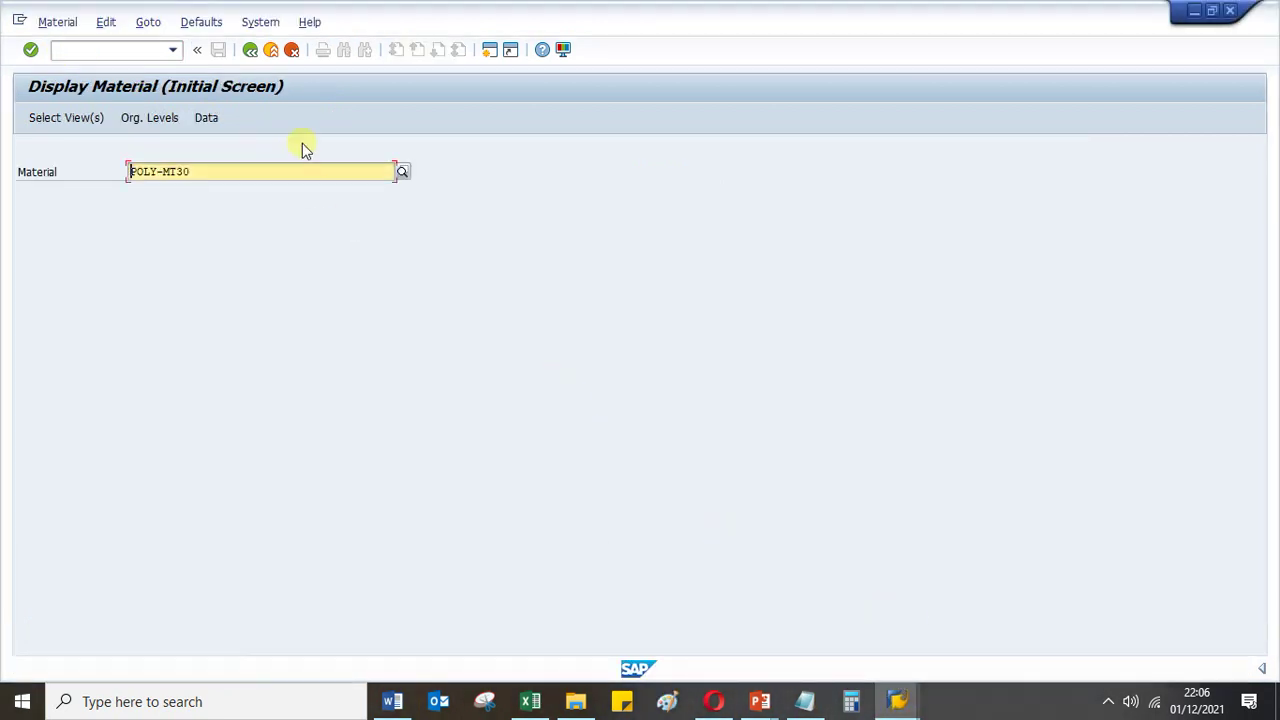
# Close the Display Material session and display the stock/requirements list (MD04) for POLY-MT30 in plant SC11, checking its available quantity
pyautogui.click(1230, 10)
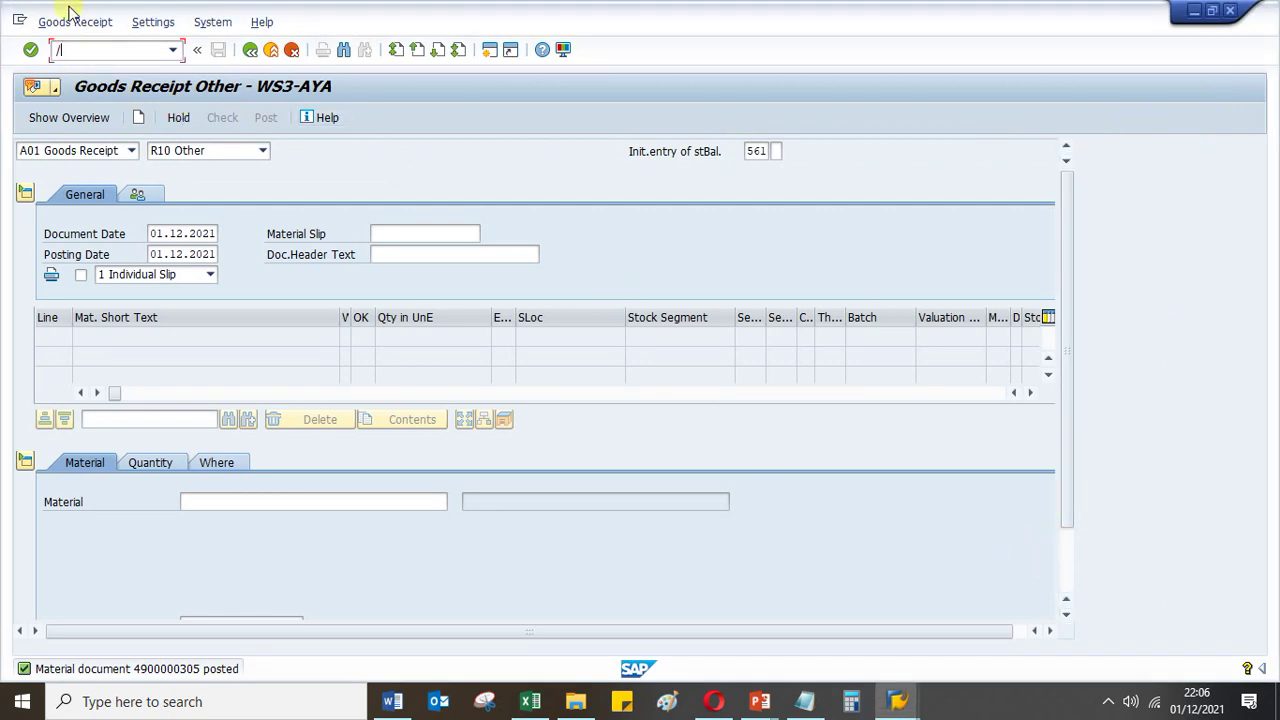
pyautogui.write('/nmd04')
pyautogui.press('Return')
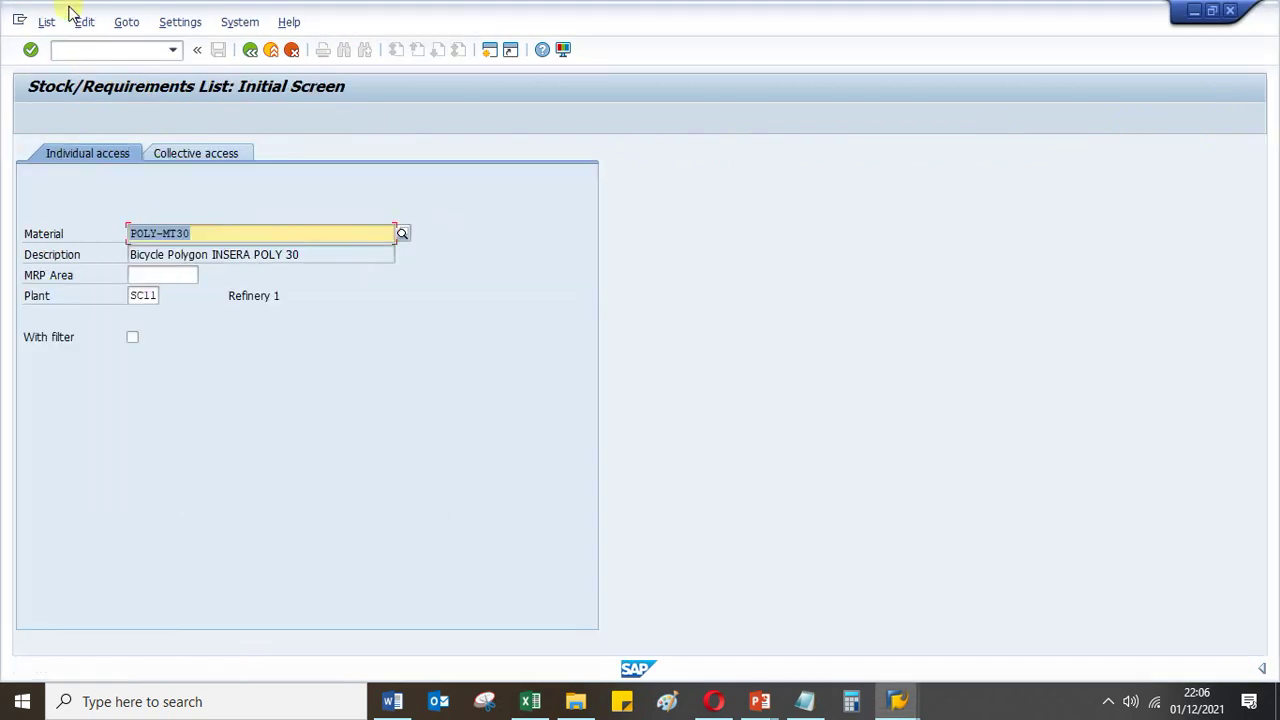
pyautogui.press('Return')
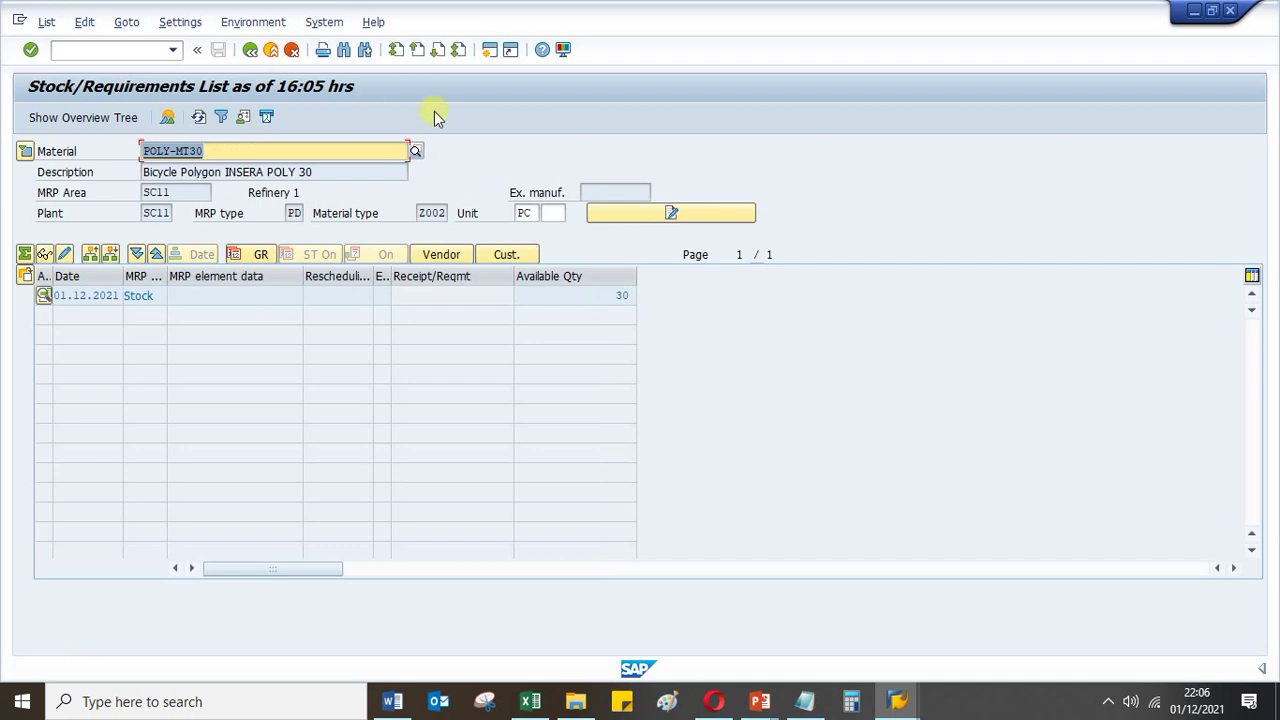
pyautogui.moveTo(614, 292); pyautogui.dragTo(633, 290)
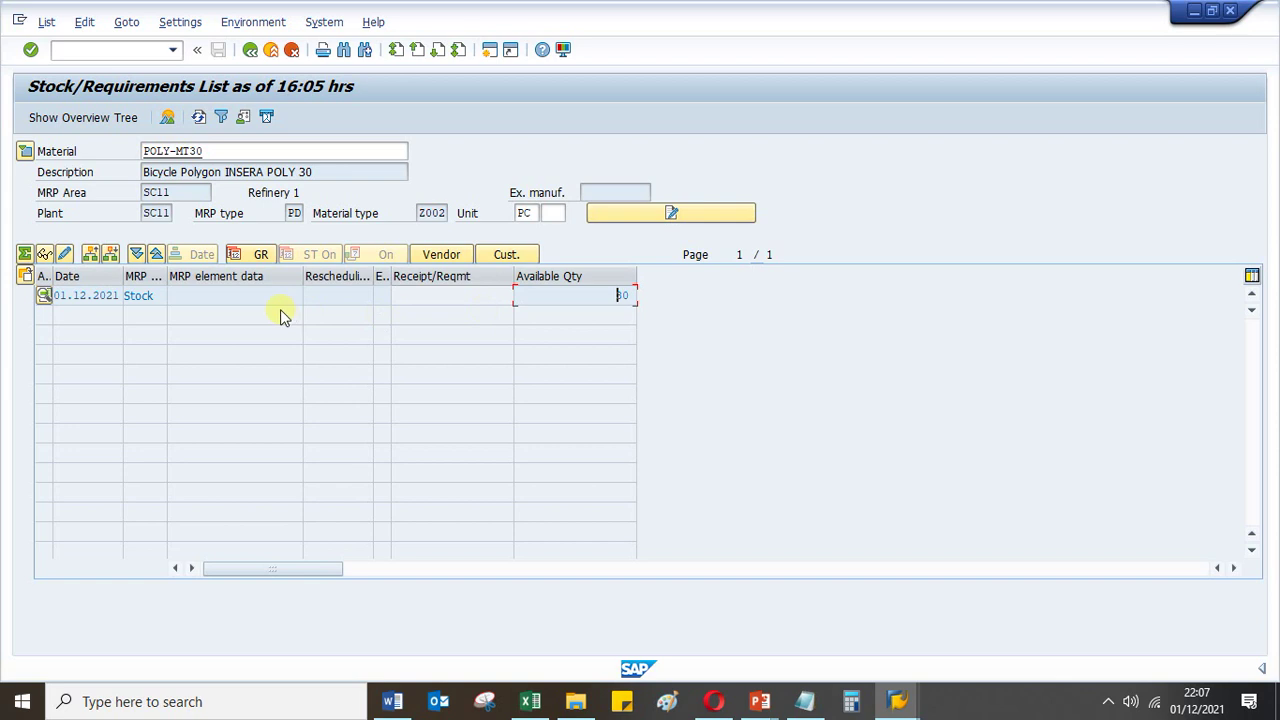
# Check the PIR 1 quantity for POLY-MT30 in the Excel strategy sheet and return to SAP's stock/requirements list
pyautogui.click(530, 701)
pyautogui.click(762, 366)
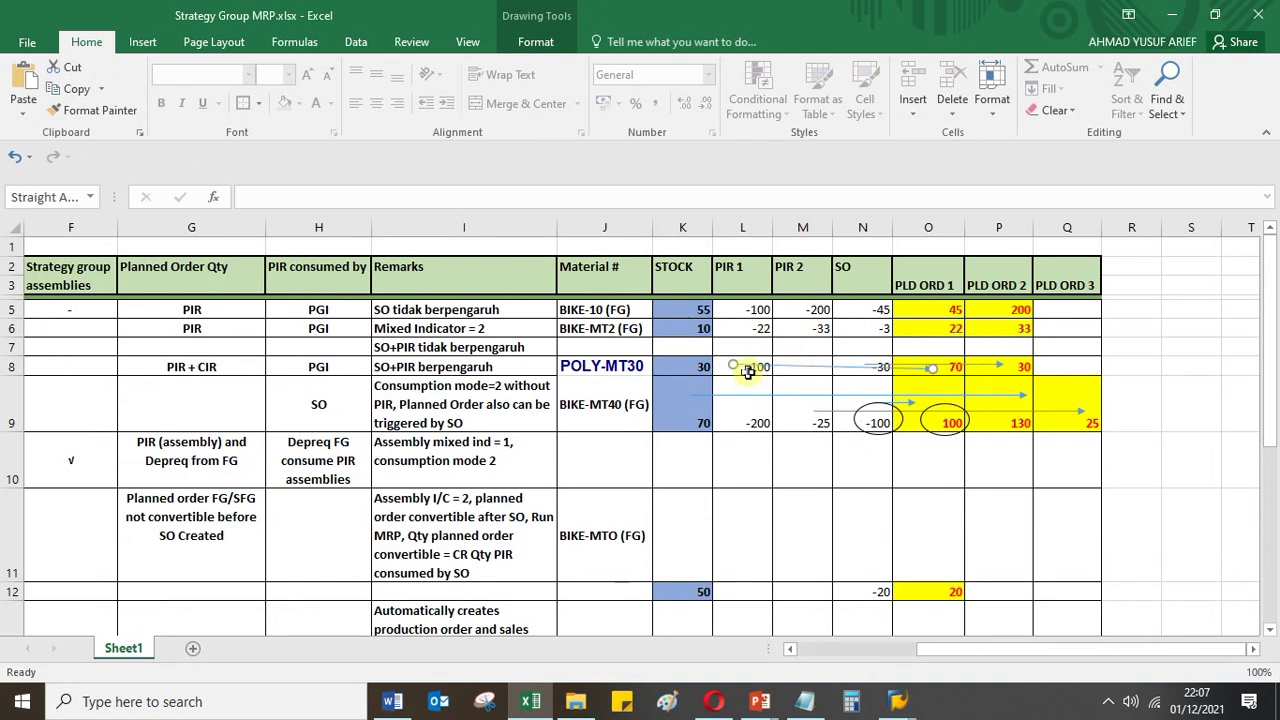
pyautogui.click(898, 701)
pyautogui.click(955, 648)
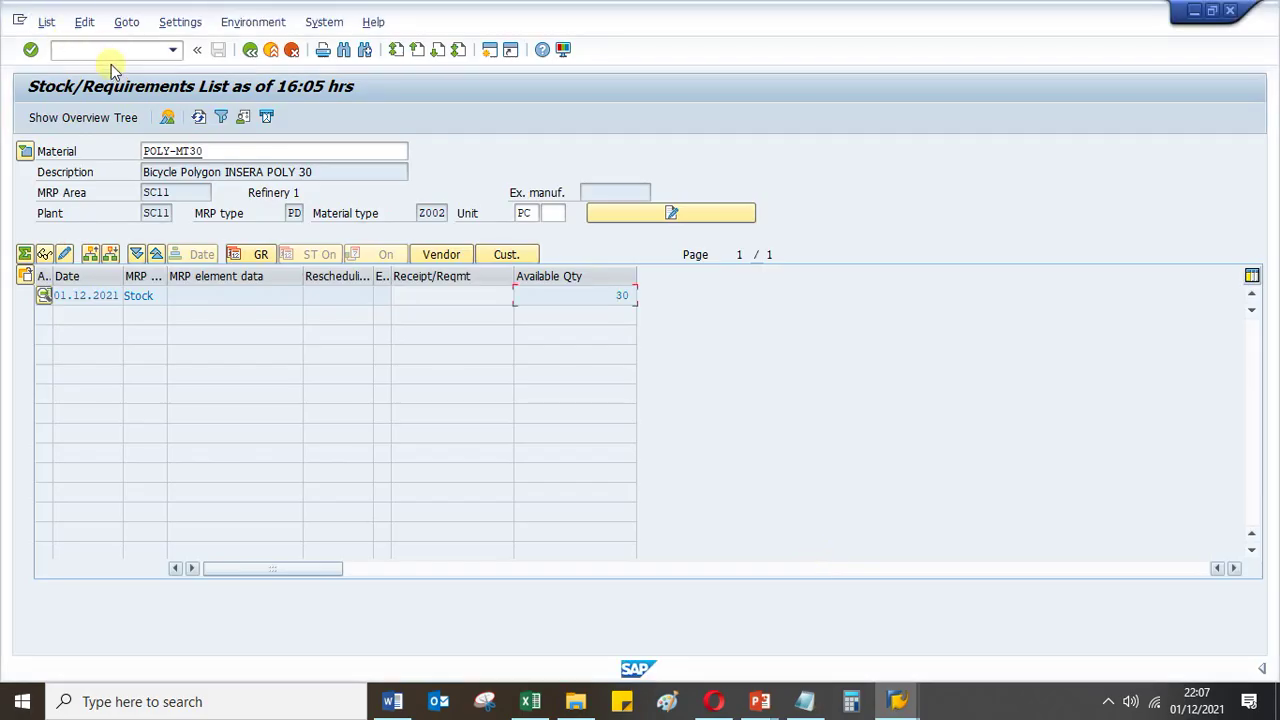
# Start Create Planned Independent Requirements in a new SAP session
pyautogui.moveTo(234, 150); pyautogui.dragTo(131, 140)
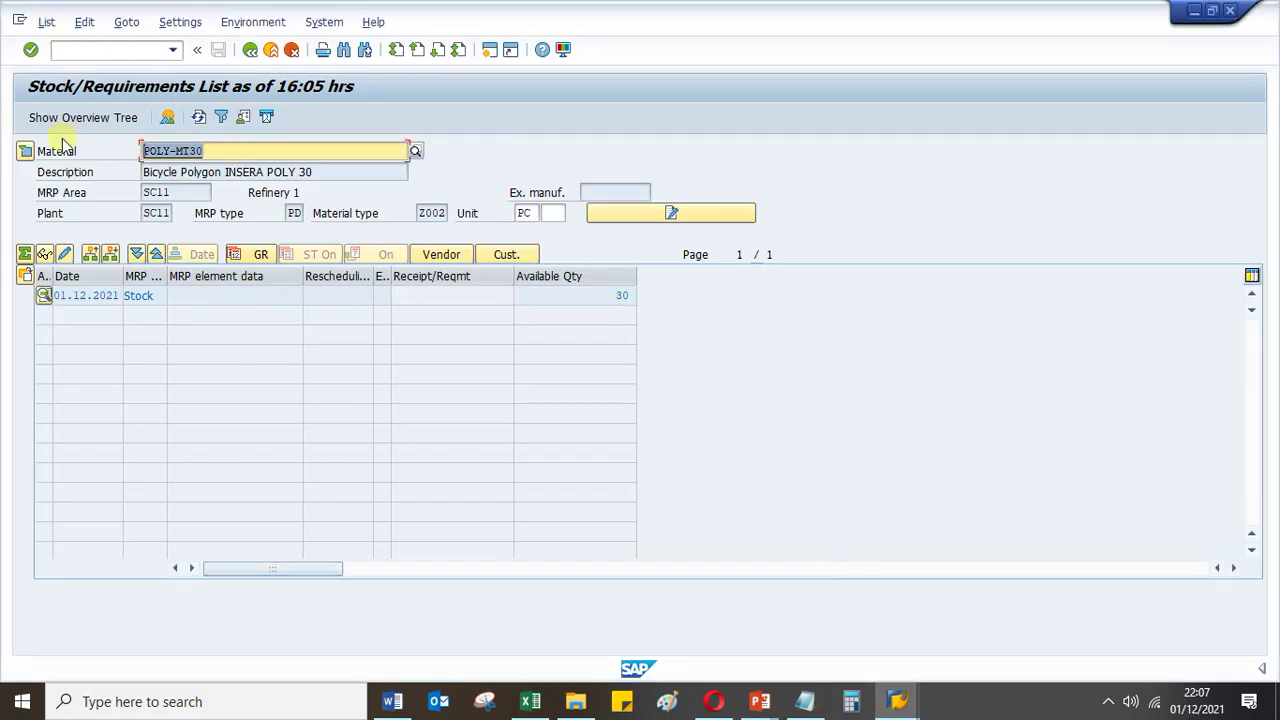
pyautogui.click(72, 50)
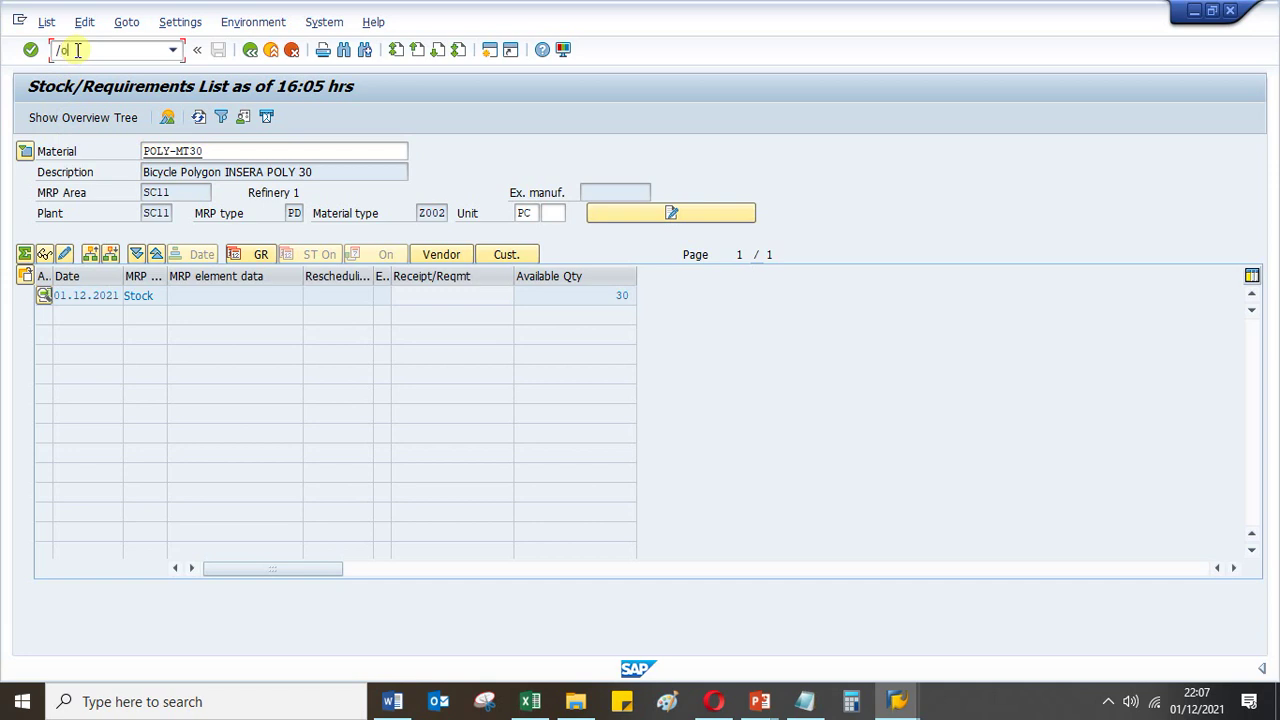
pyautogui.press('Return')
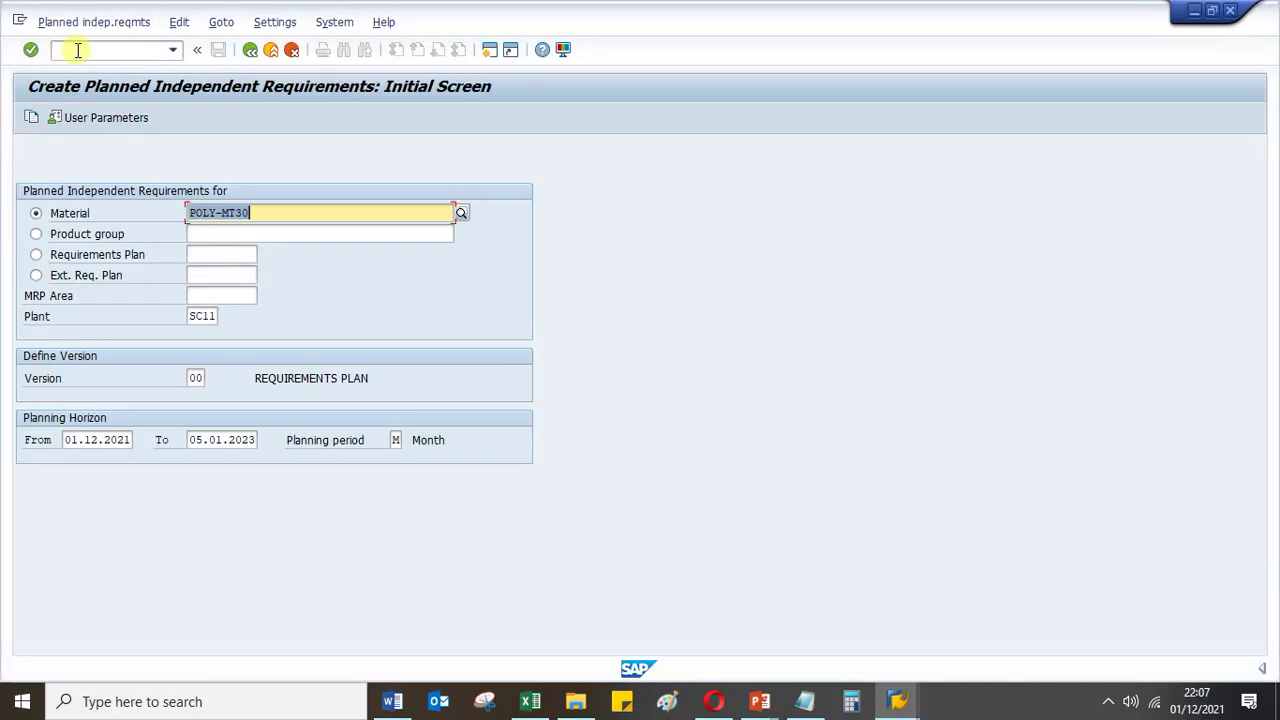
pyautogui.press('BackSpace')
pyautogui.hotkey('ctrl', 'z')
pyautogui.press('BackSpace')
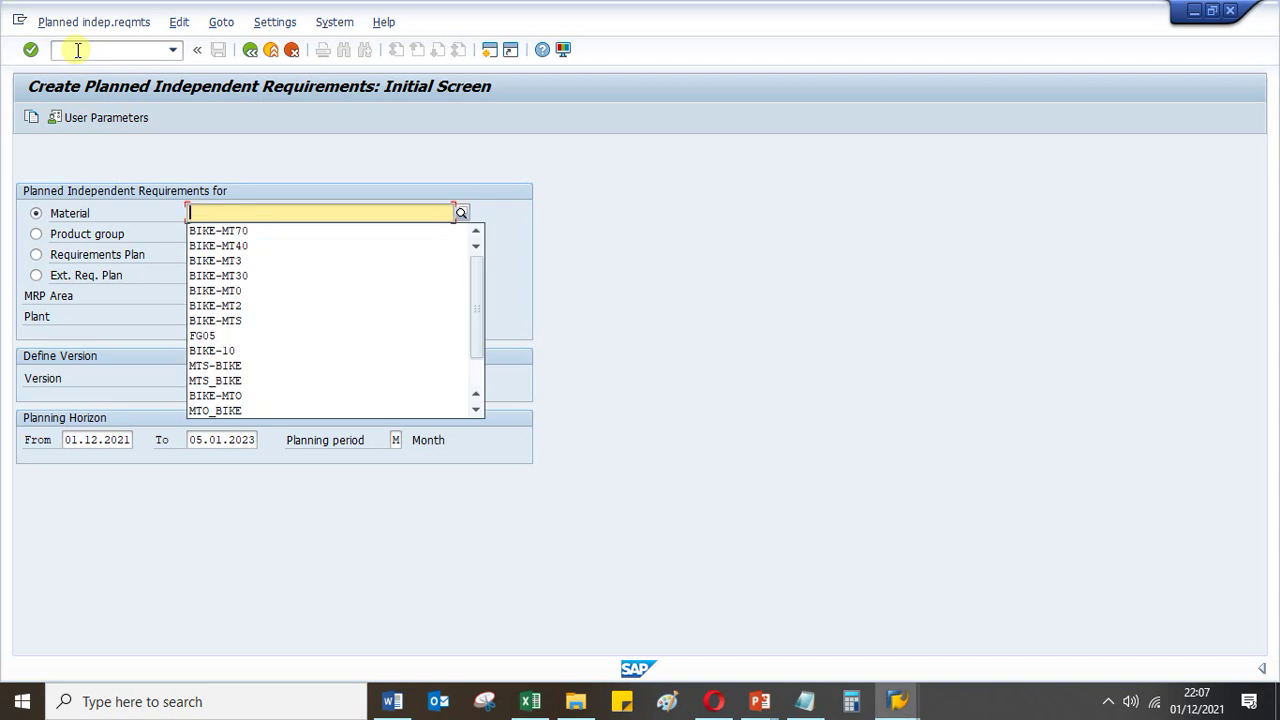
pyautogui.hotkey('ctrl', 'z')
pyautogui.click(769, 310)
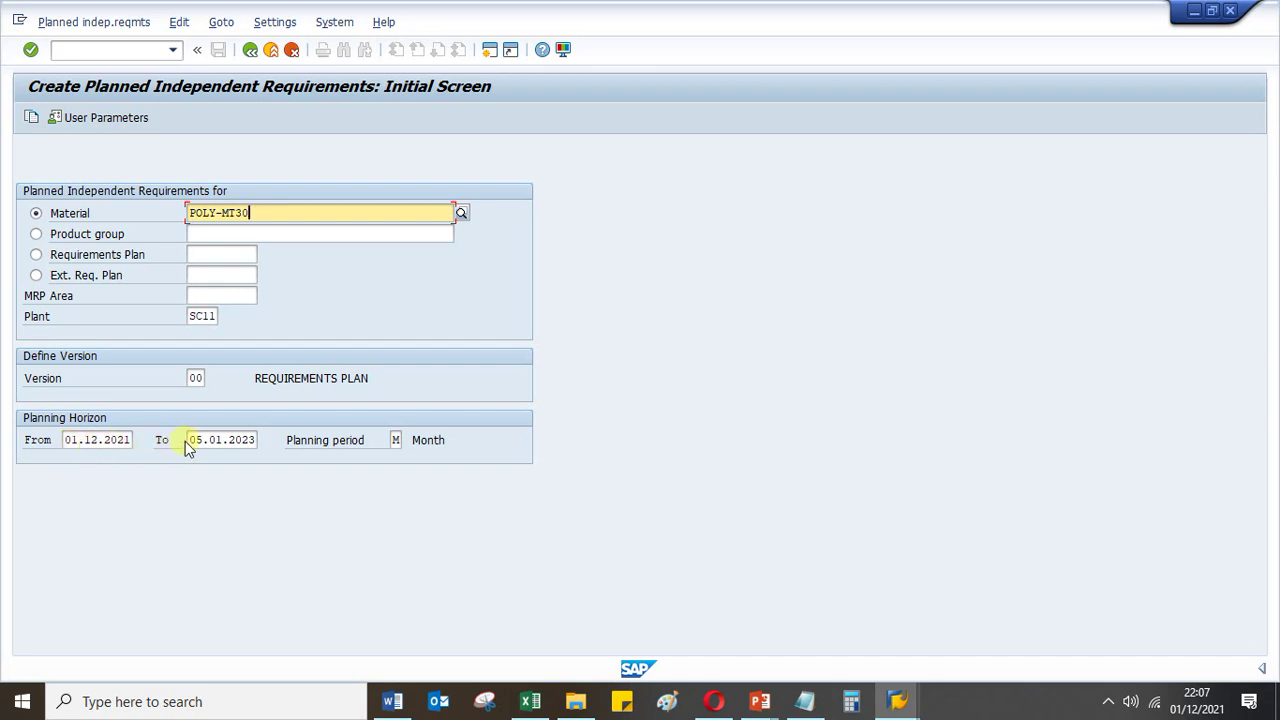
# Set the planning horizon's end date to 31.12.2021 and open the planning table for POLY-MT30
pyautogui.moveTo(187, 447); pyautogui.dragTo(316, 445)
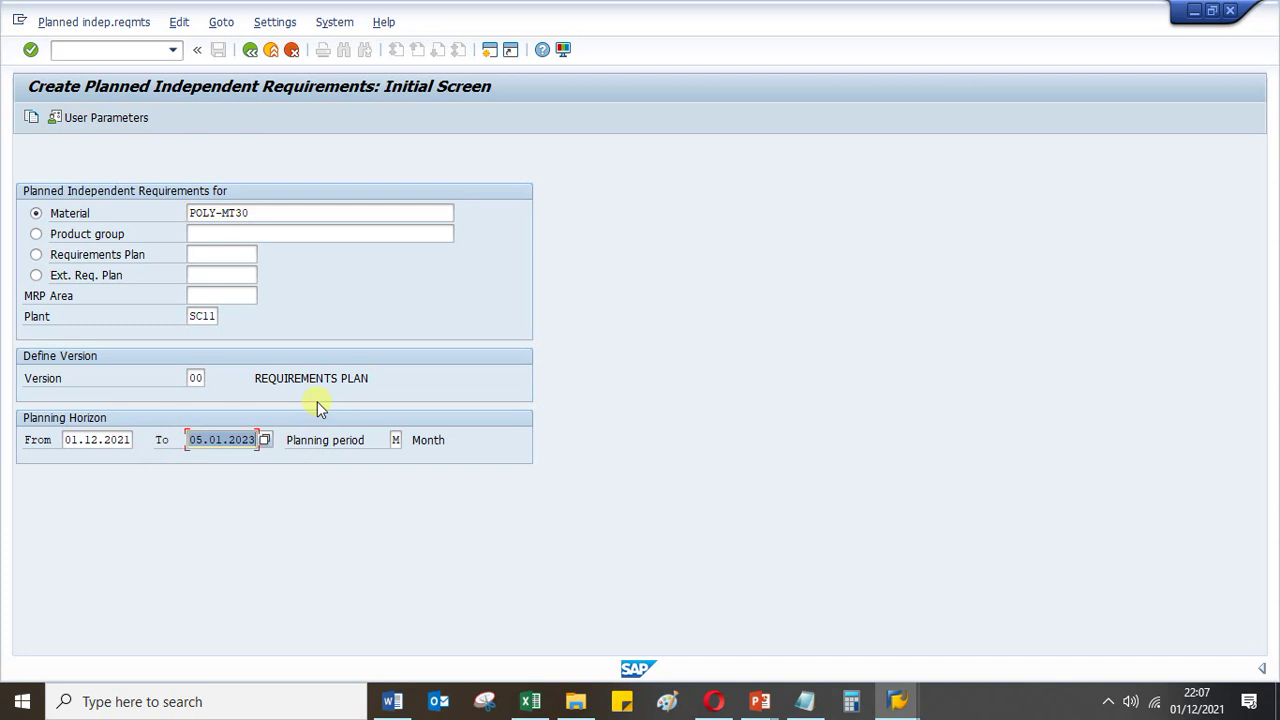
pyautogui.write('31')
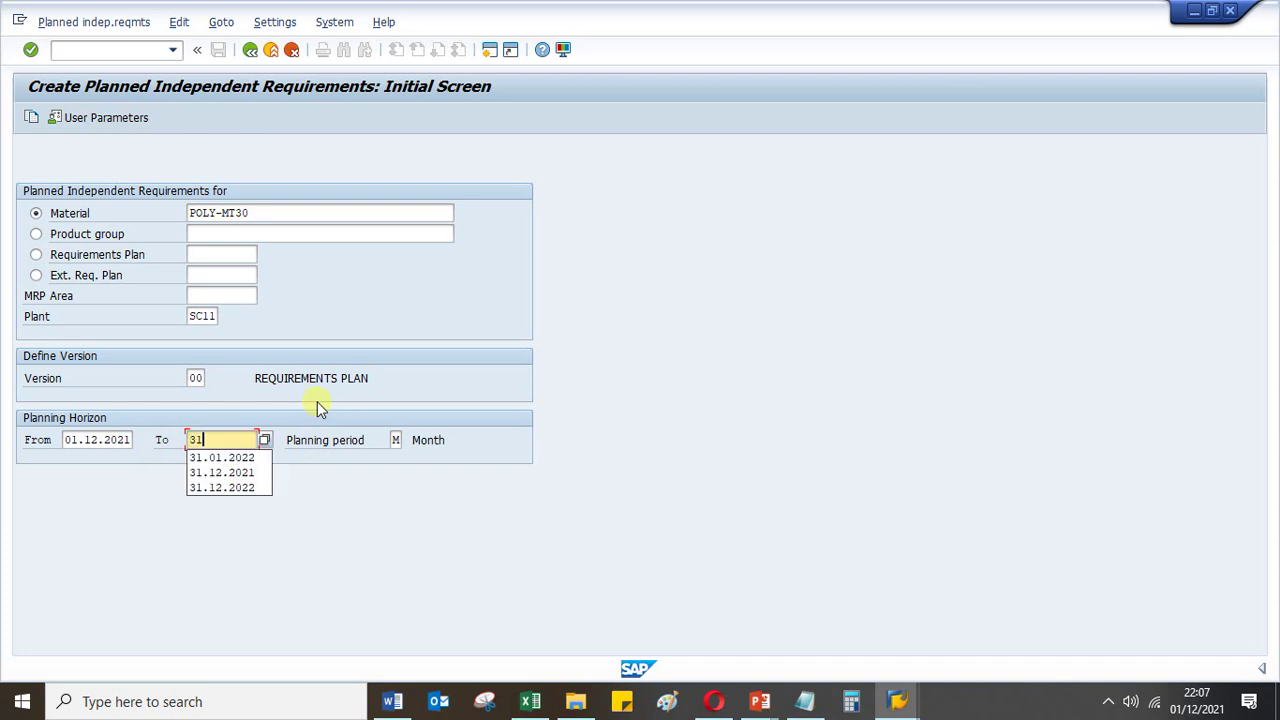
pyautogui.write('.12.20')
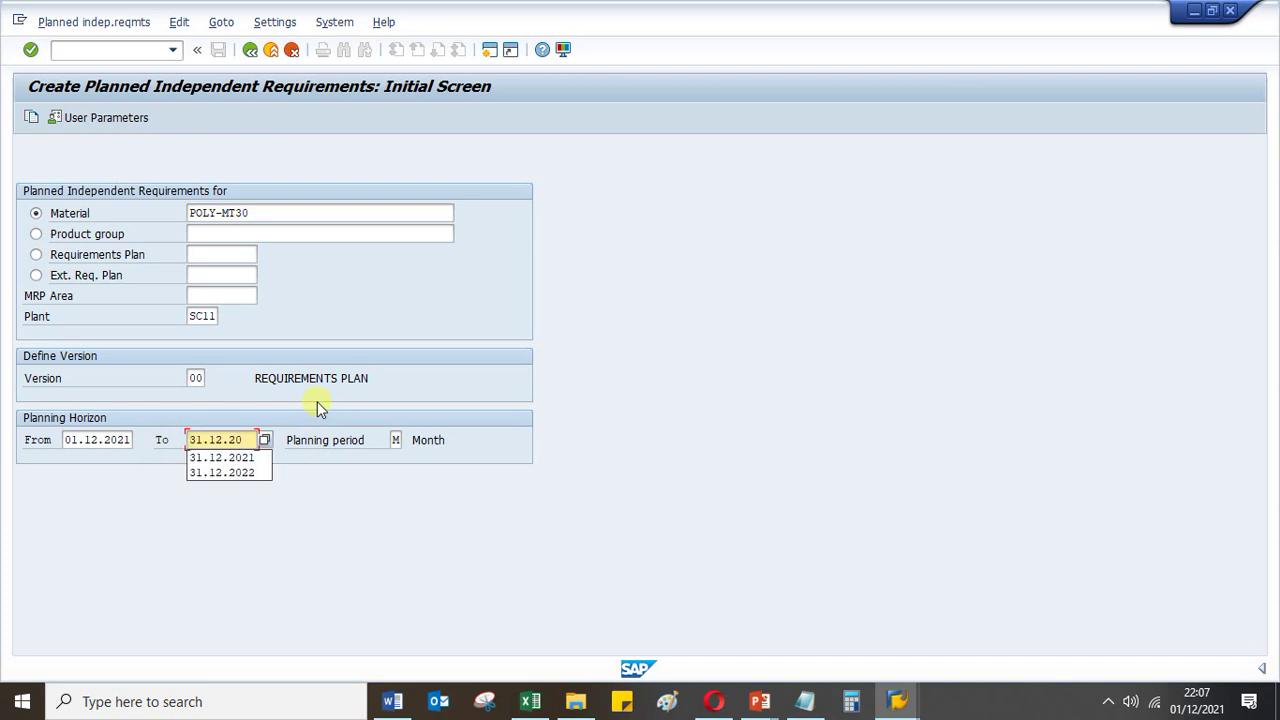
pyautogui.write('21')
pyautogui.press('Return')
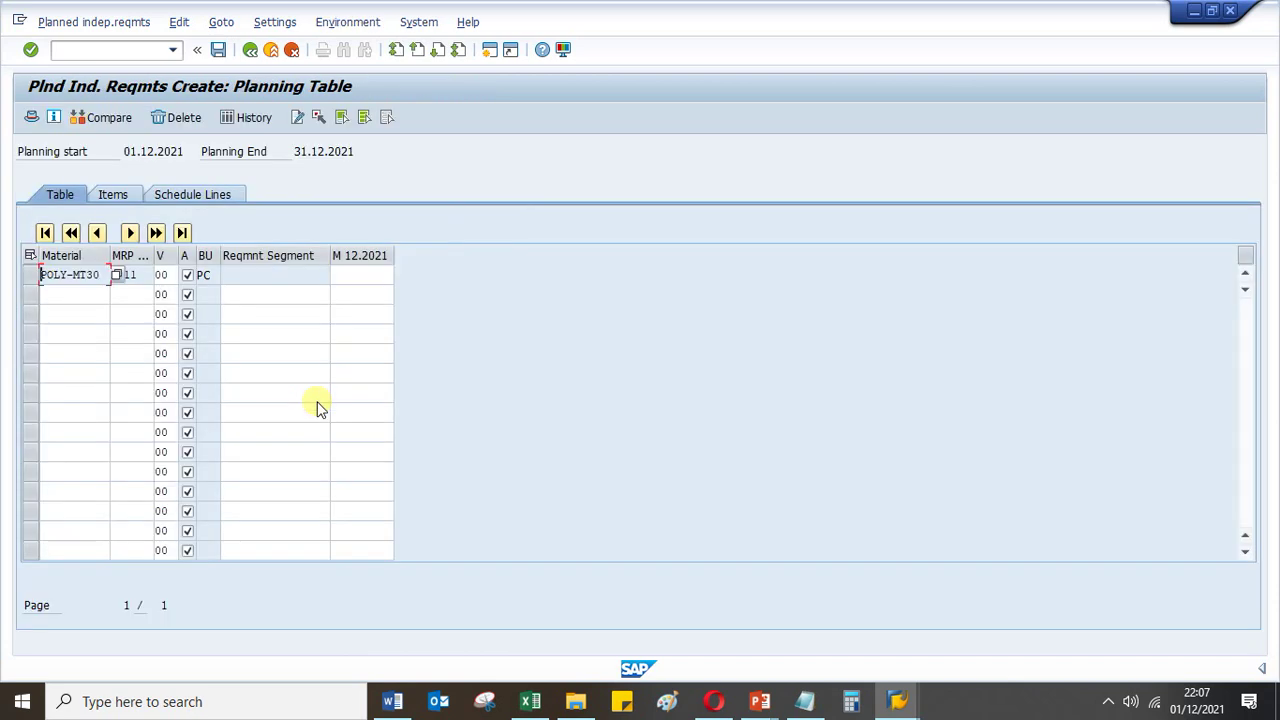
# Enter a planned quantity of 100 for POLY-MT30 in period M 12.2021
pyautogui.click(352, 275)
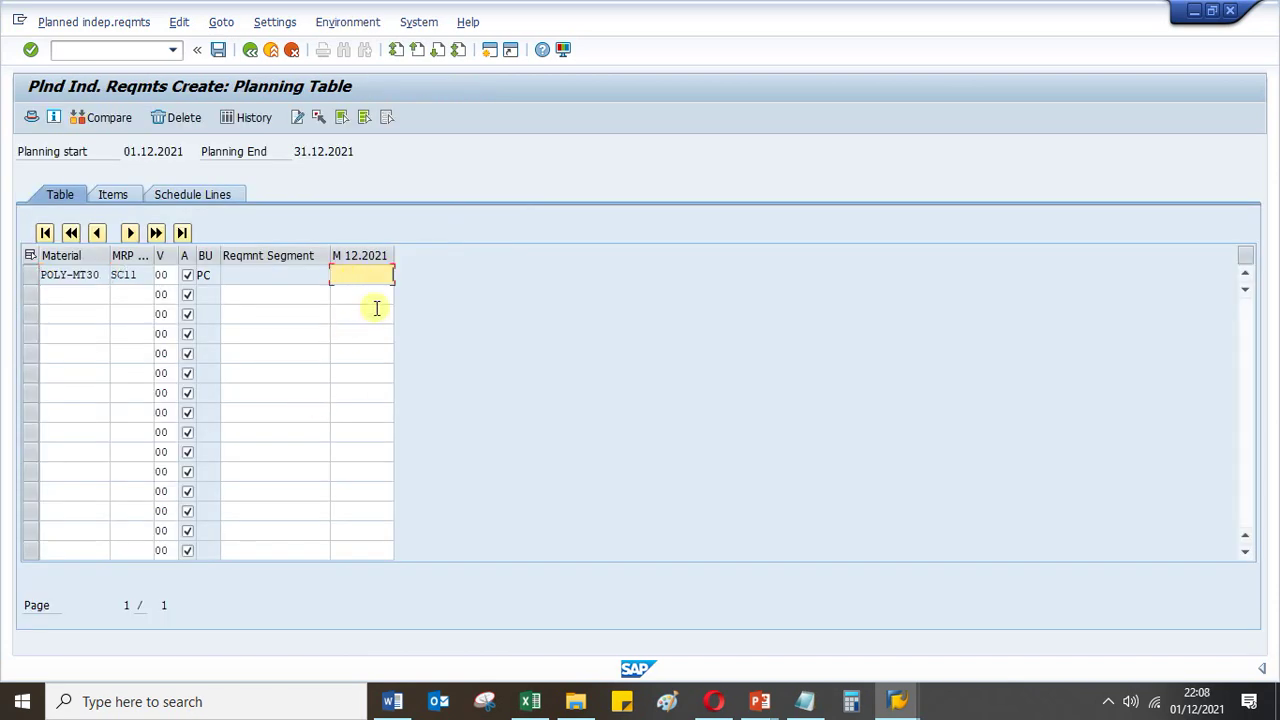
pyautogui.write('100')
pyautogui.press('Return')
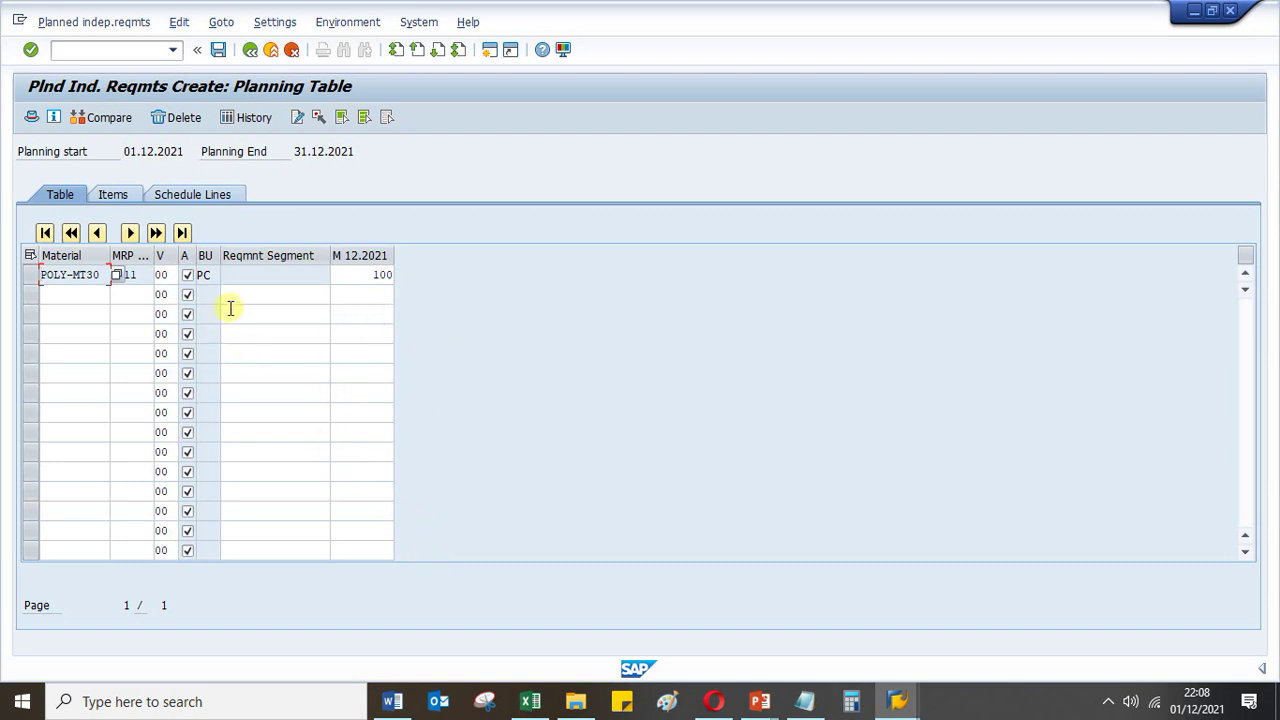
# Open the item details of the planned requirements and check the requirements type of POLY-MT30
pyautogui.click(245, 276)
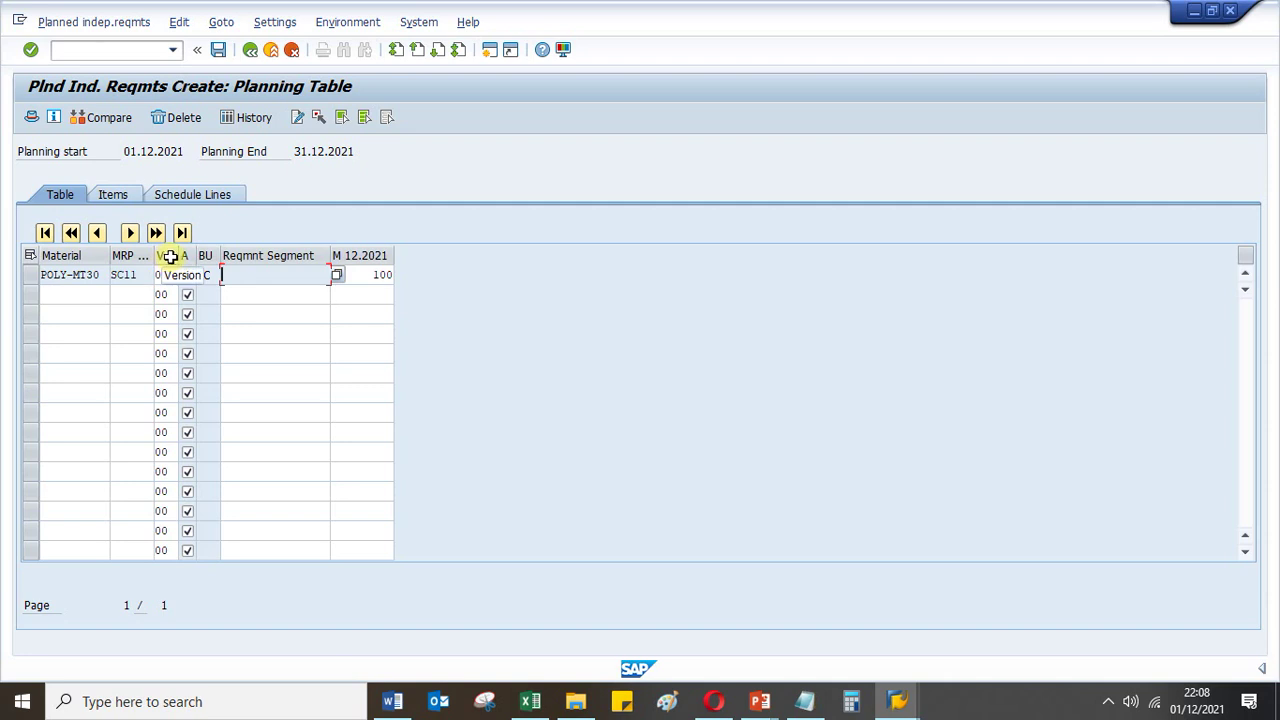
pyautogui.click(122, 194)
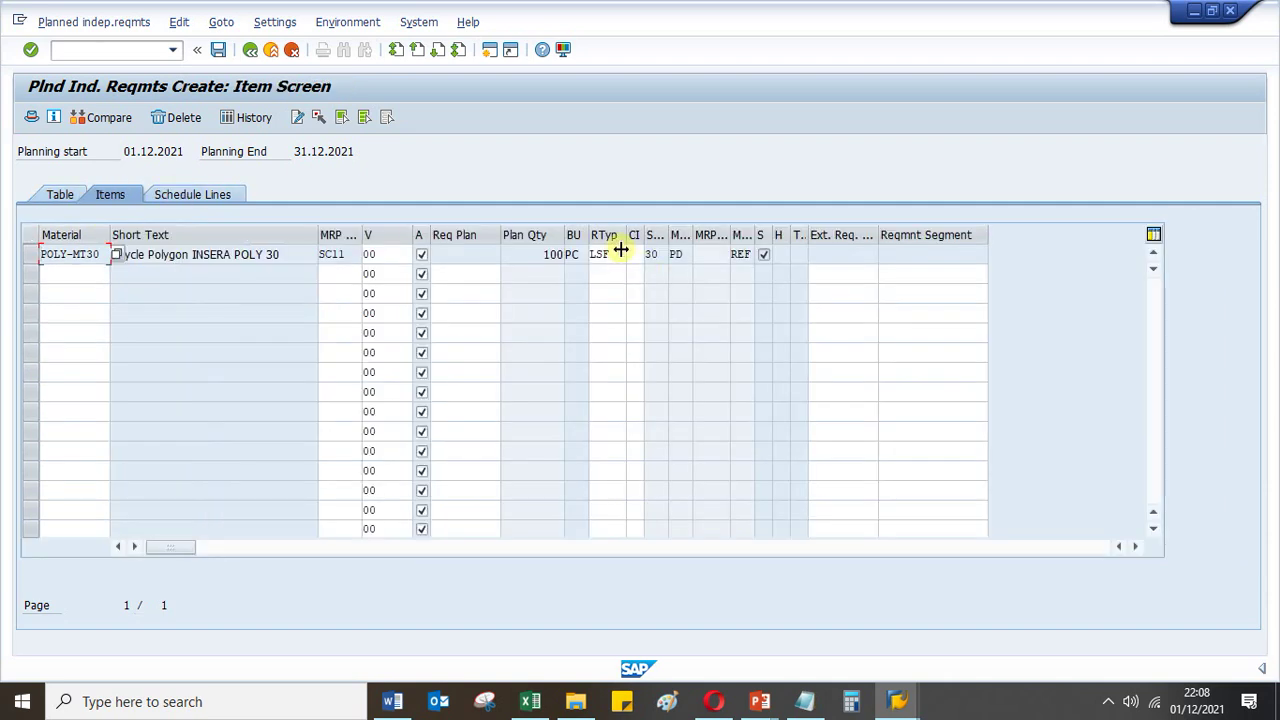
pyautogui.click(619, 255)
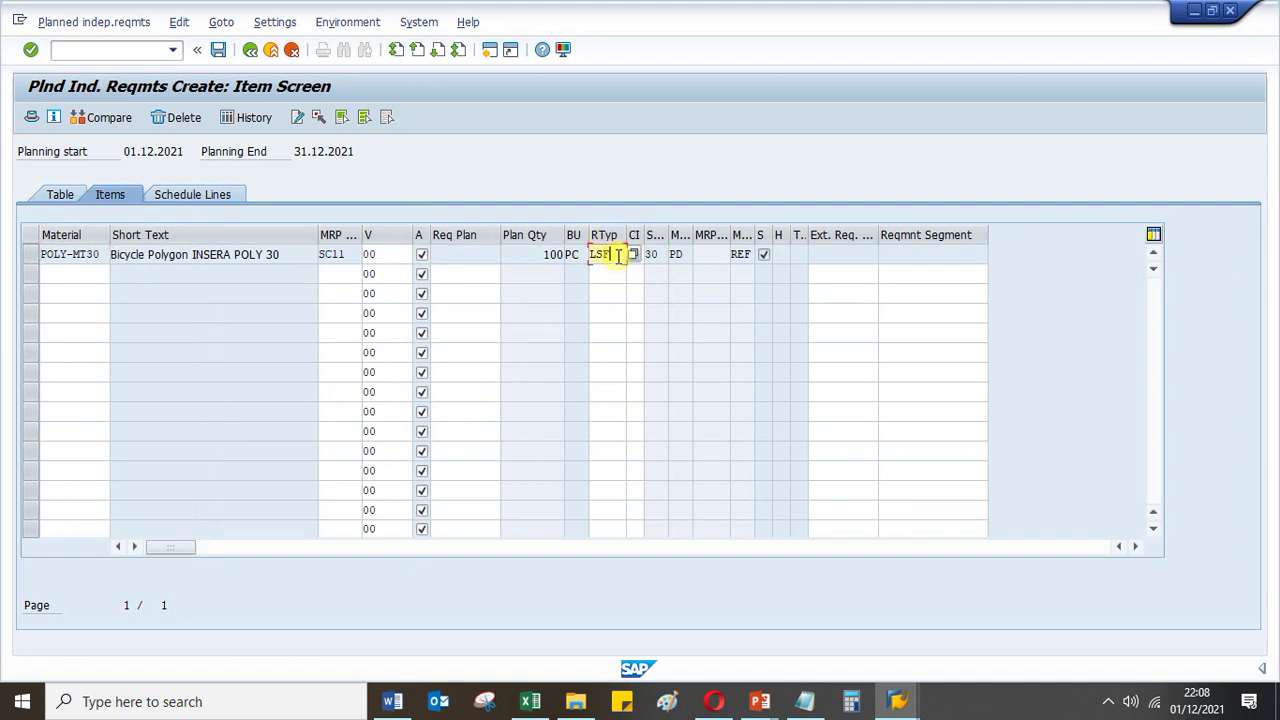
# Switch to the Excel strategy sheet and trace POLY-MT30's row from its PIR 1 quantity back to its strategy group
pyautogui.click(530, 701)
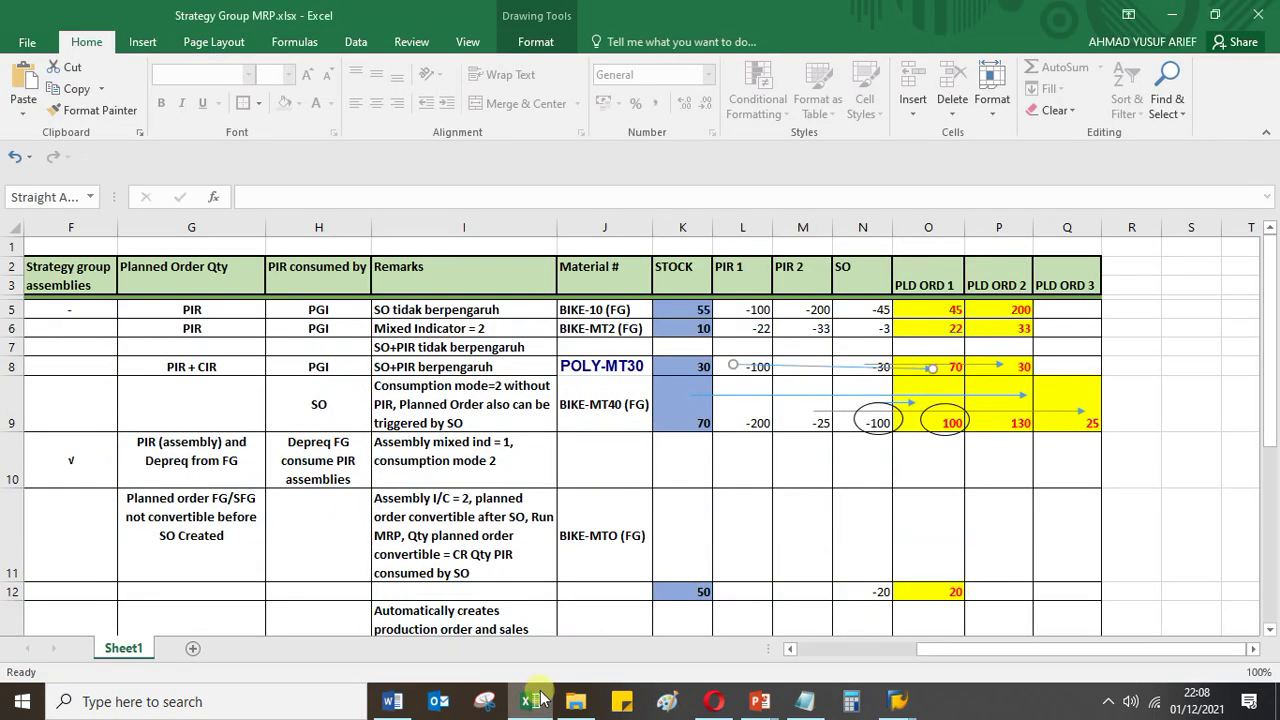
pyautogui.click(812, 414)
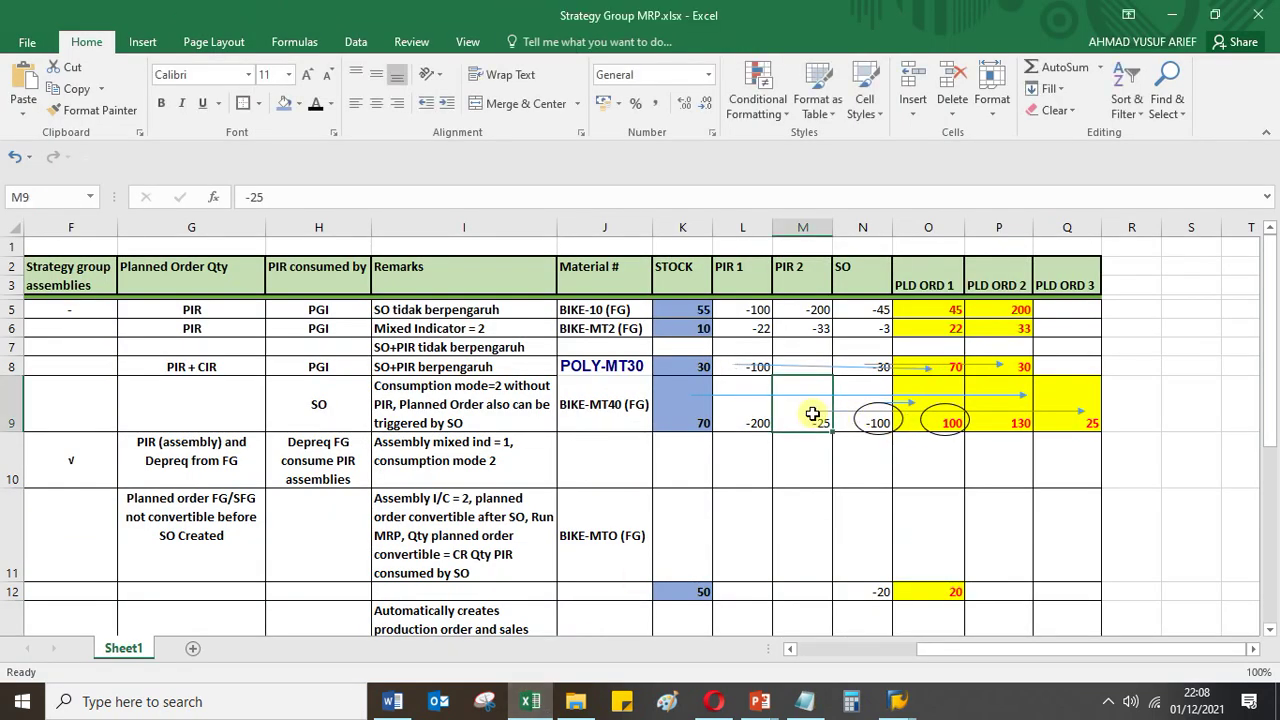
pyautogui.press('Right')
pyautogui.press('Left')
pyautogui.press('Left')
pyautogui.press('Up')
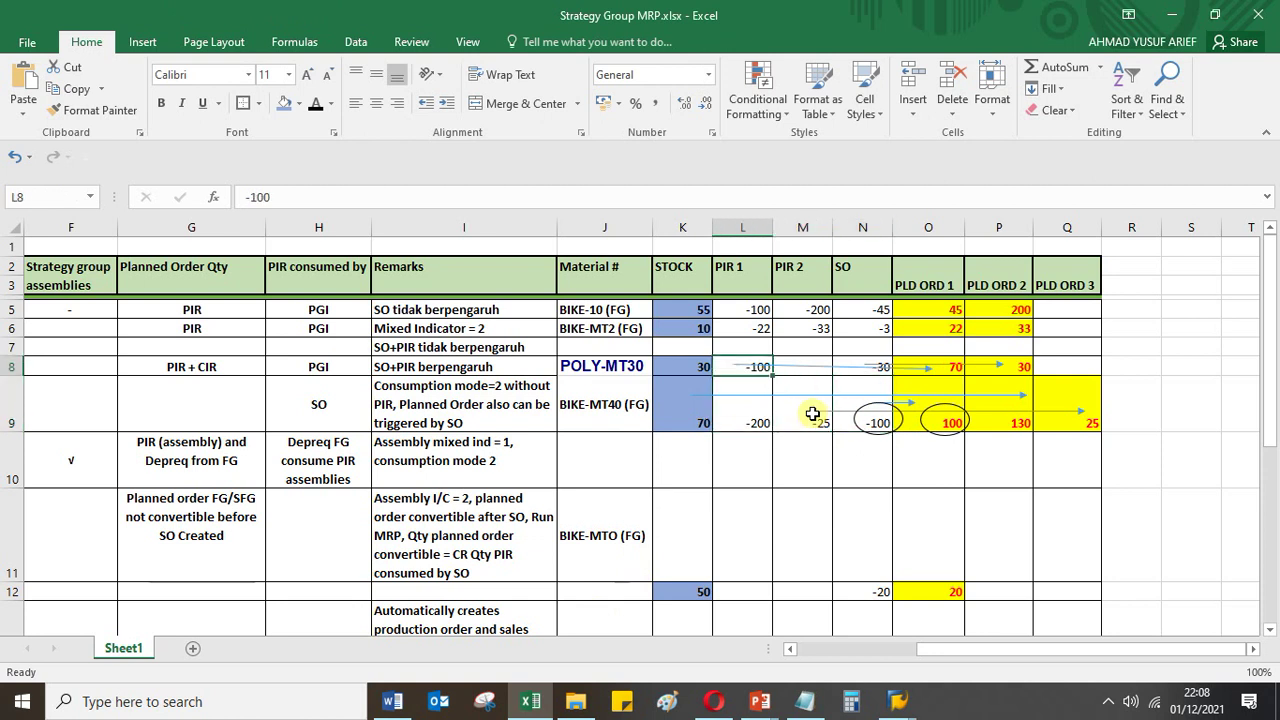
pyautogui.press('Left')
pyautogui.press('Left')
pyautogui.press('Left')
pyautogui.press('Left')
pyautogui.press('Left')
pyautogui.press('Left')
pyautogui.press('Left')
pyautogui.press('Left')
pyautogui.press('Left')
pyautogui.press('Left')
pyautogui.press('Left')
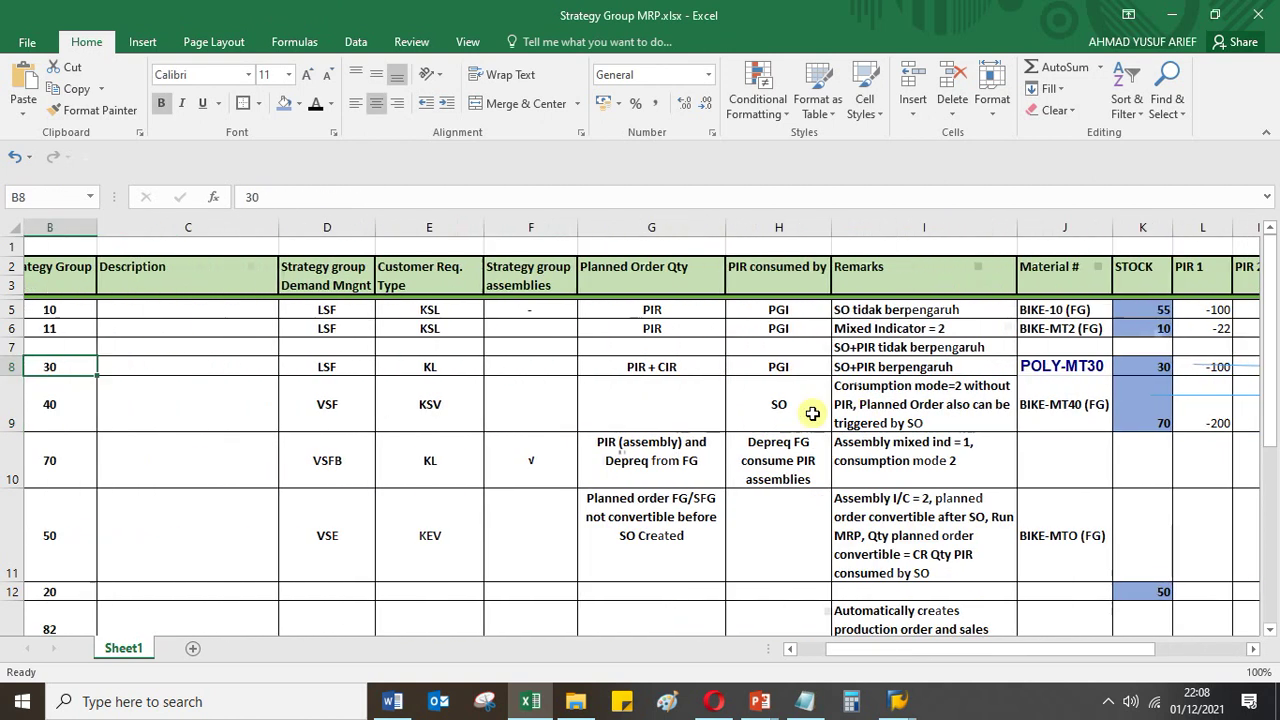
# Examine the demand management and customer requirement types listed for strategy group 30 in the Excel sheet
pyautogui.press('Right')
pyautogui.press('Right')
pyautogui.press('Right')
pyautogui.press('Right')
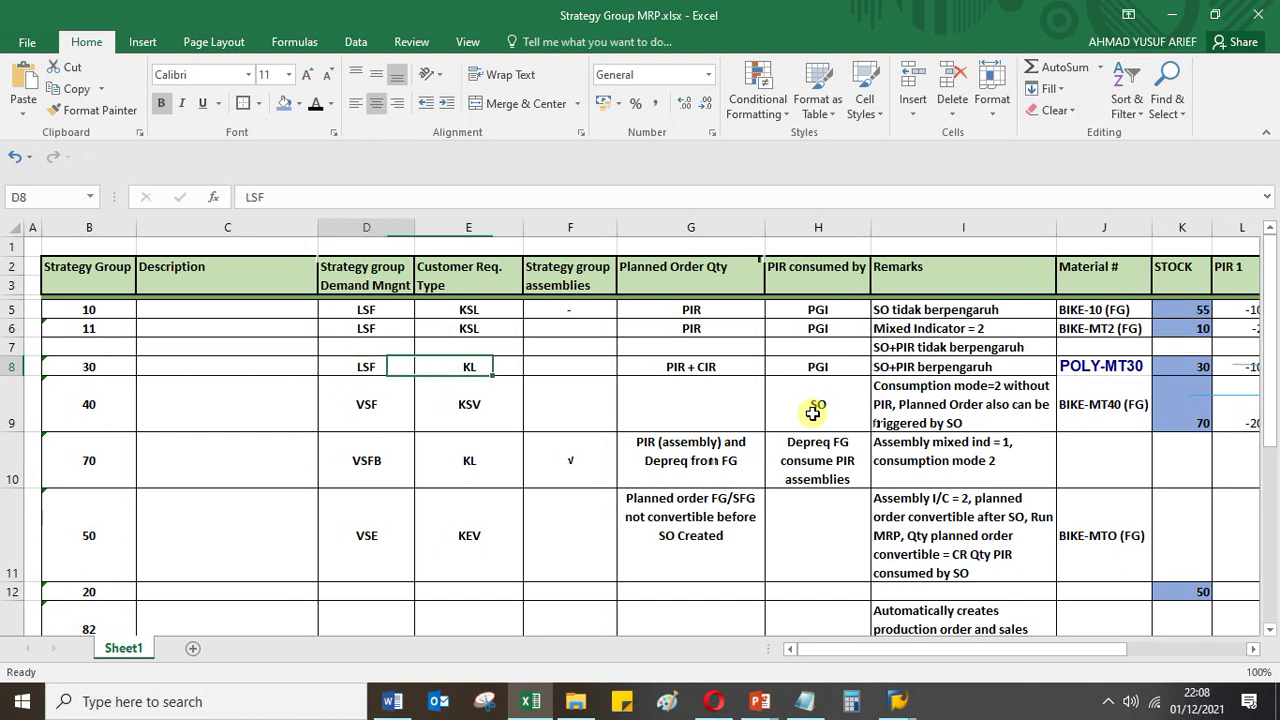
pyautogui.press('Left')
pyautogui.press('Left')
pyautogui.press('Right')
pyautogui.press('Right')
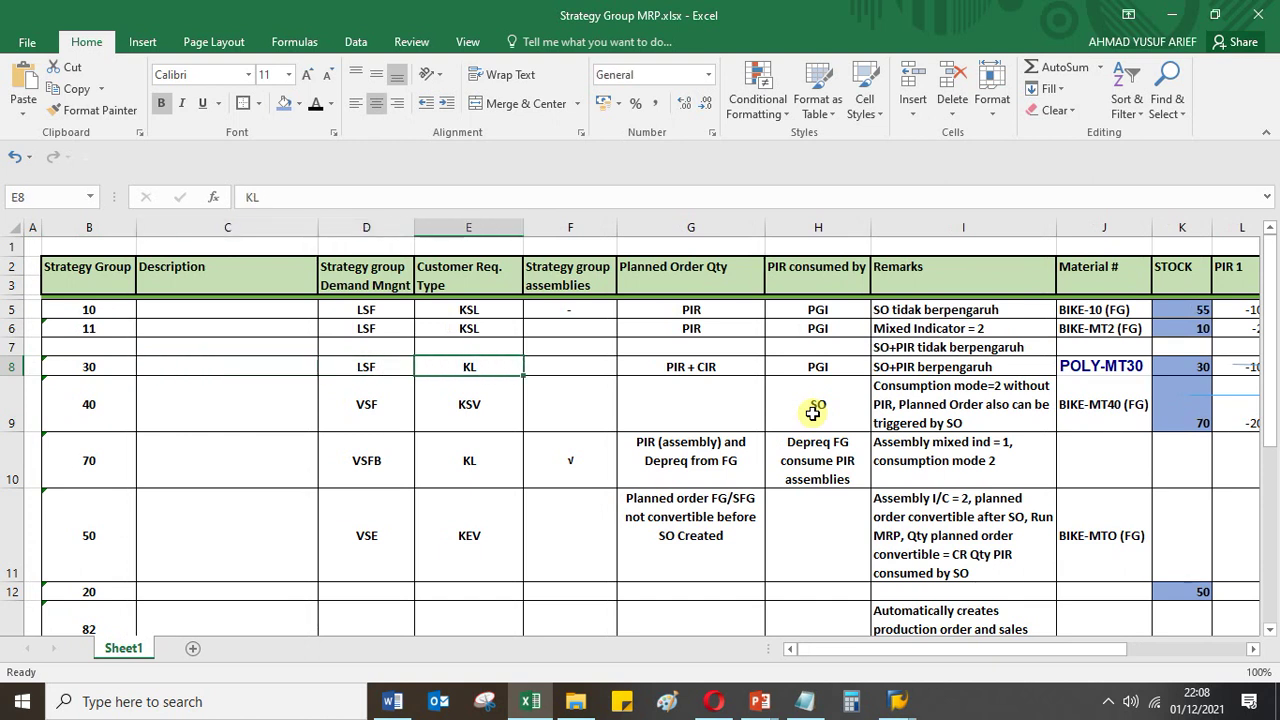
pyautogui.press('Left')
pyautogui.press('Left')
pyautogui.press('Right')
pyautogui.press('Right')
pyautogui.press('Left')
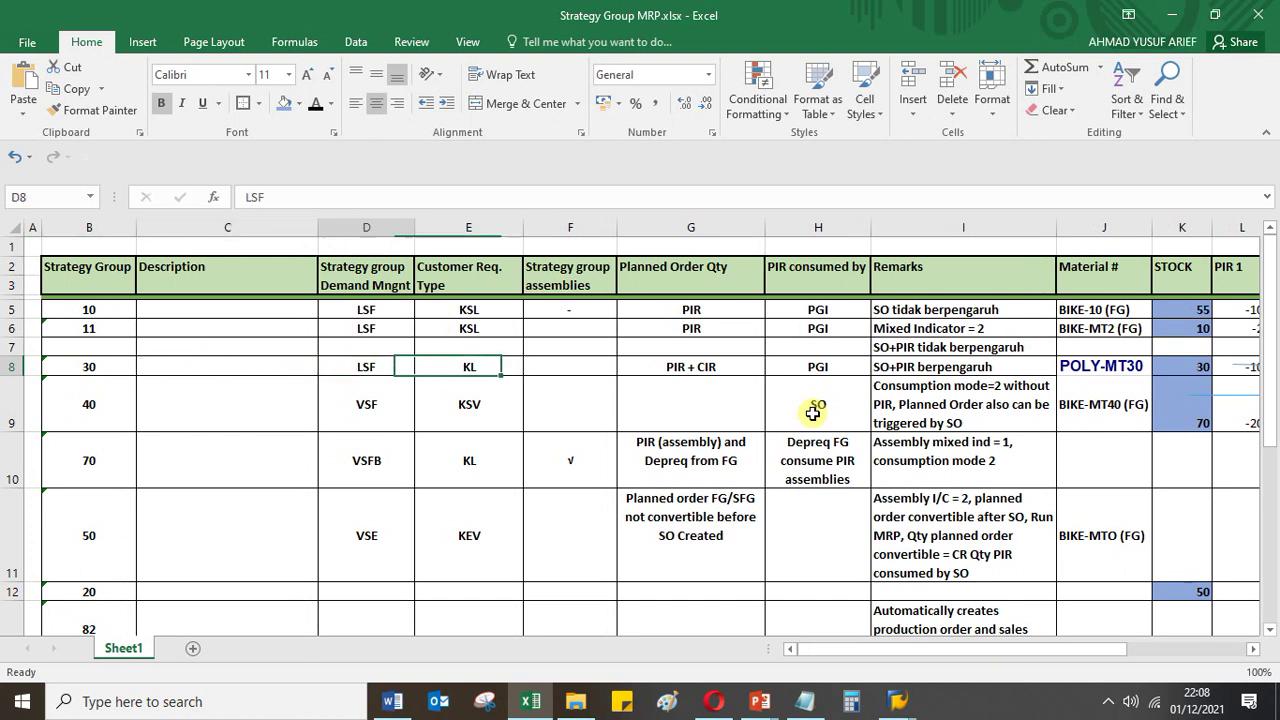
pyautogui.press('Right')
pyautogui.press('Left')
pyautogui.press('Left')
pyautogui.press('Right')
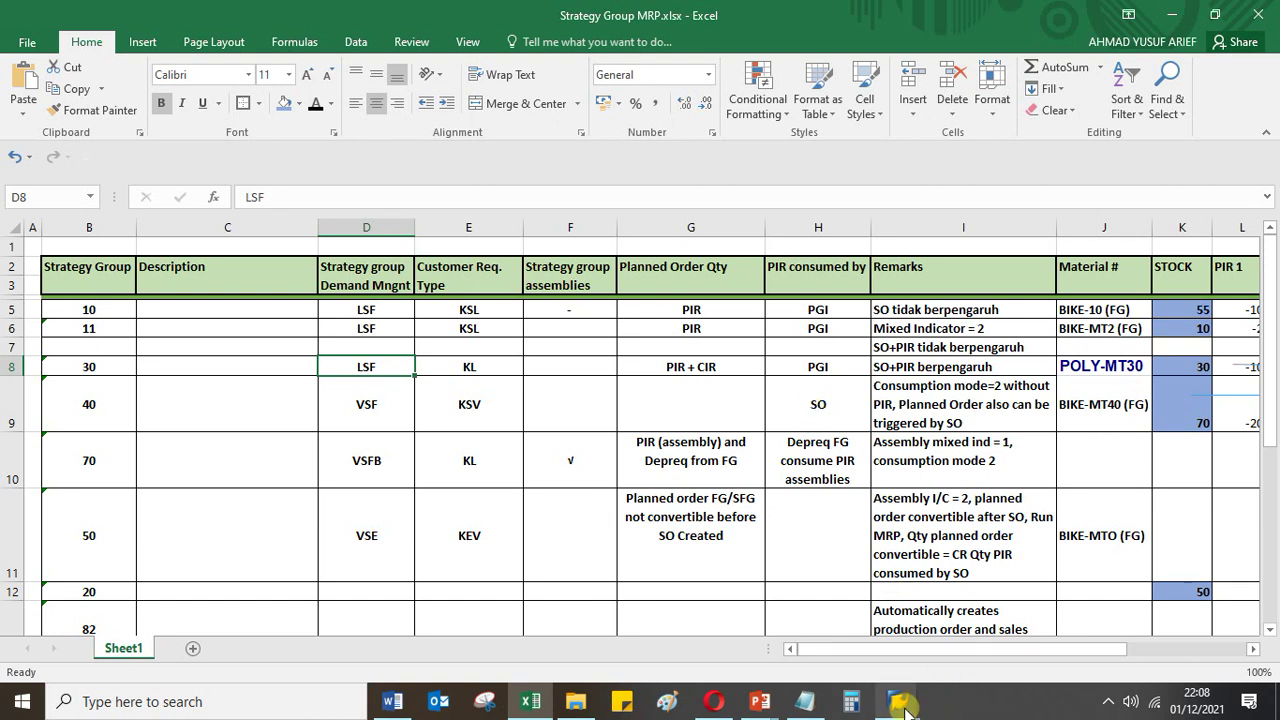
# Return to the SAP planned independent requirements session and save the requirement for POLY-MT30
pyautogui.moveTo(900, 703)
pyautogui.click(886, 662)
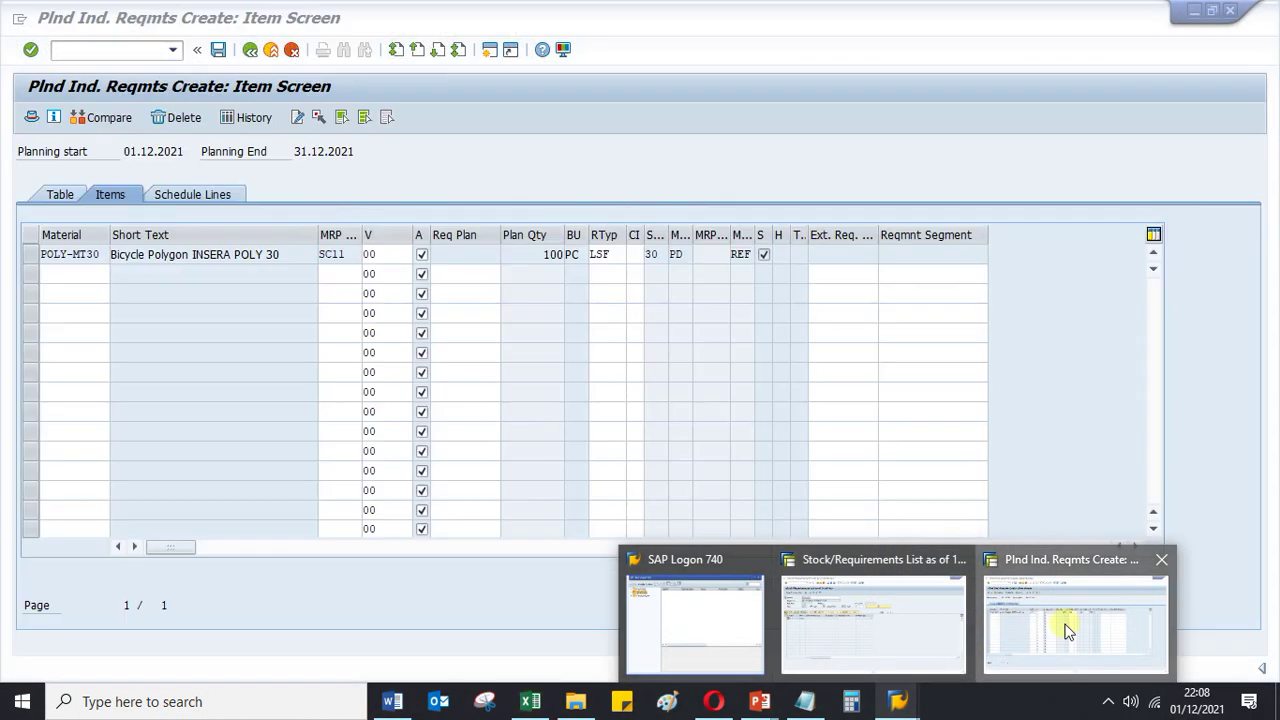
pyautogui.click(1076, 640)
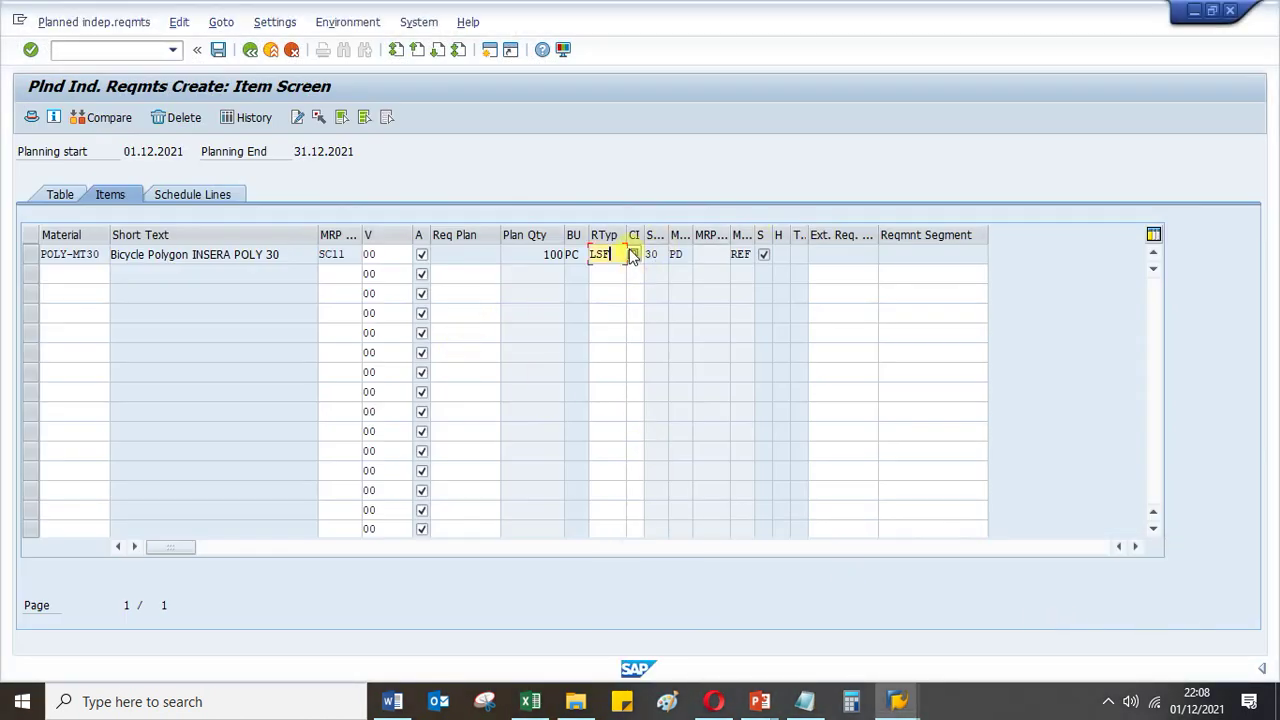
pyautogui.click(216, 50)
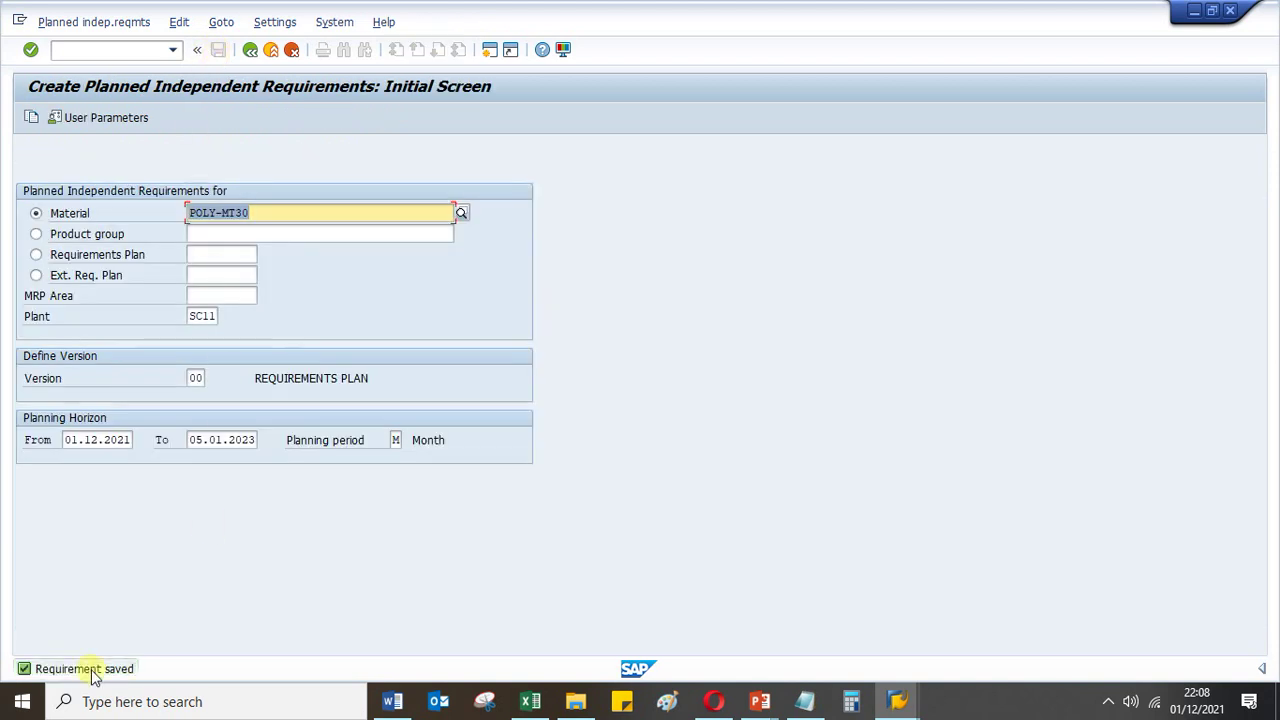
# Refresh POLY-MT30's stock/requirements list in the other SAP session and compare its independent requirement with the Excel sheet
pyautogui.moveTo(893, 700)
pyautogui.click(834, 660)
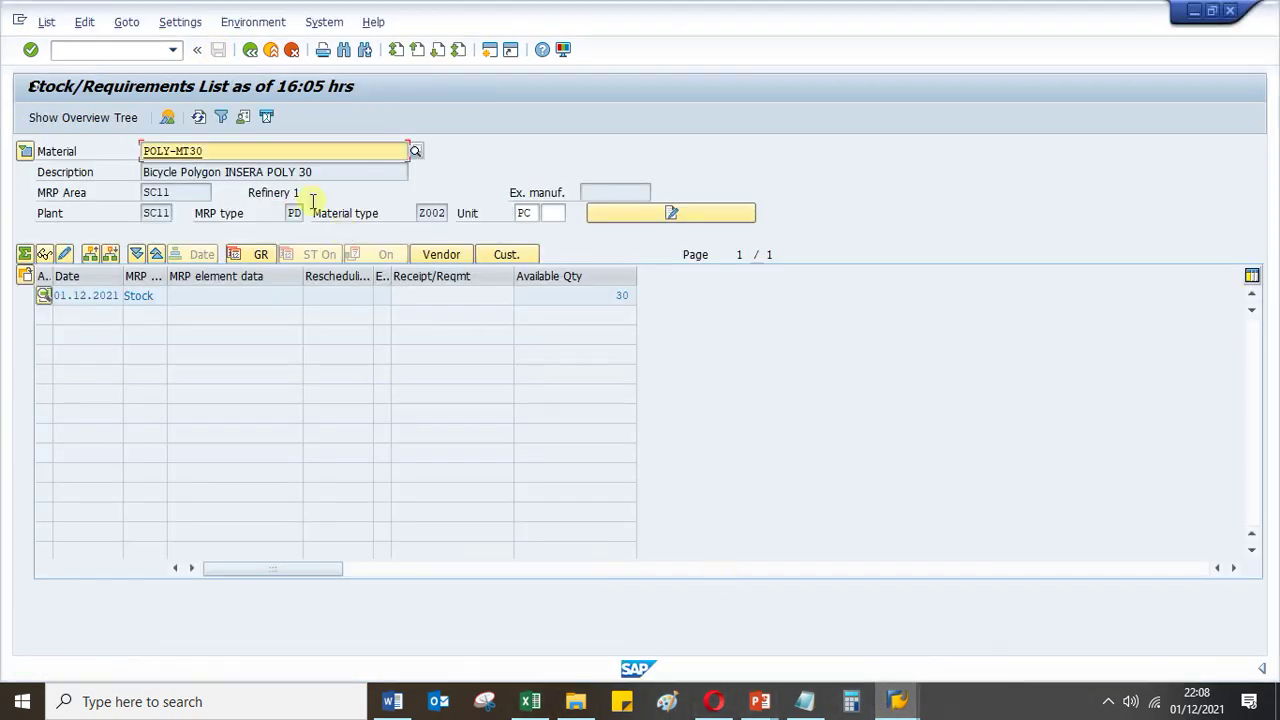
pyautogui.click(198, 117)
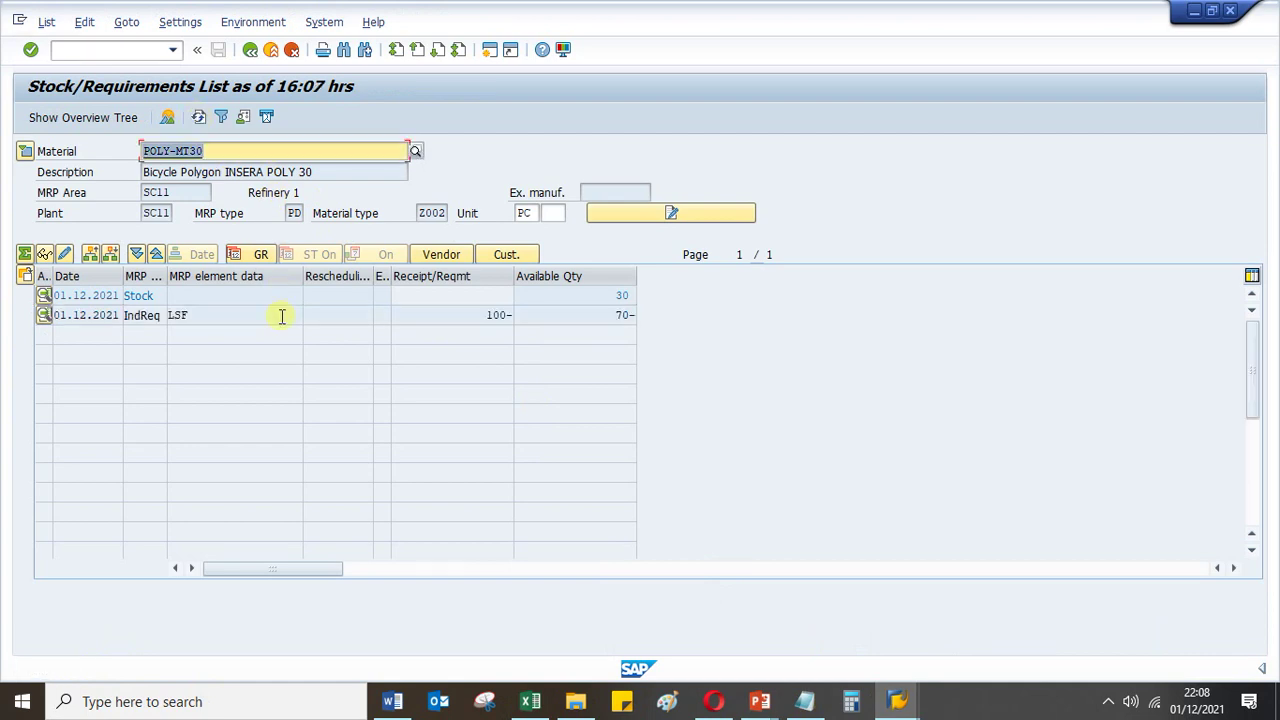
pyautogui.moveTo(485, 315); pyautogui.dragTo(512, 316)
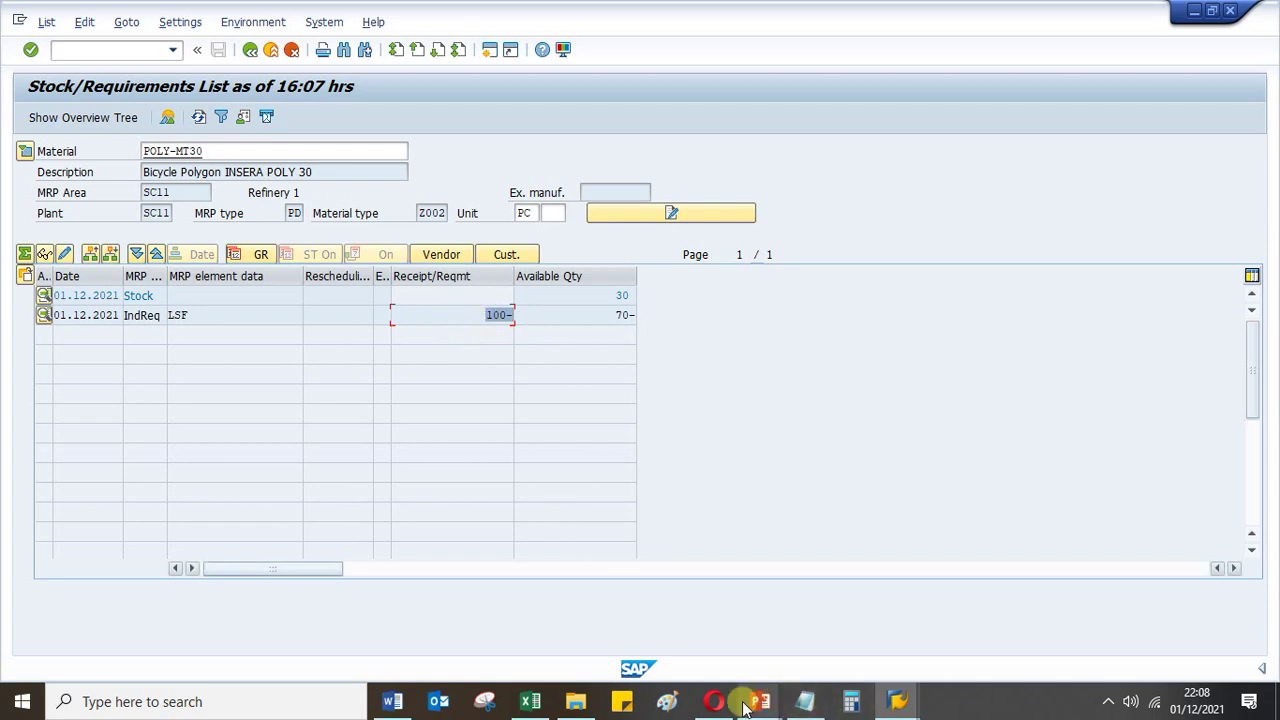
pyautogui.click(530, 701)
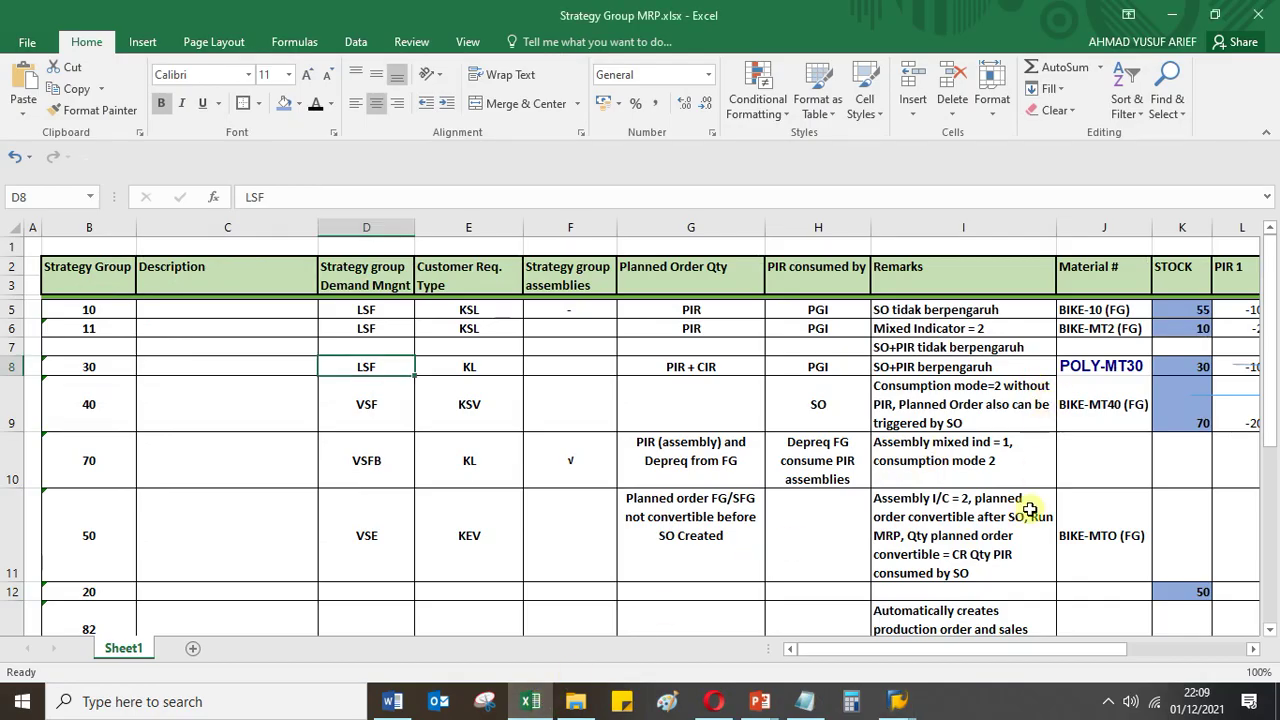
# Compare POLY-MT30's PIR 1 and SO quantities in the Excel sheet with the stock, requirement and available quantities in SAP's stock/requirements list
pyautogui.click(1256, 649)
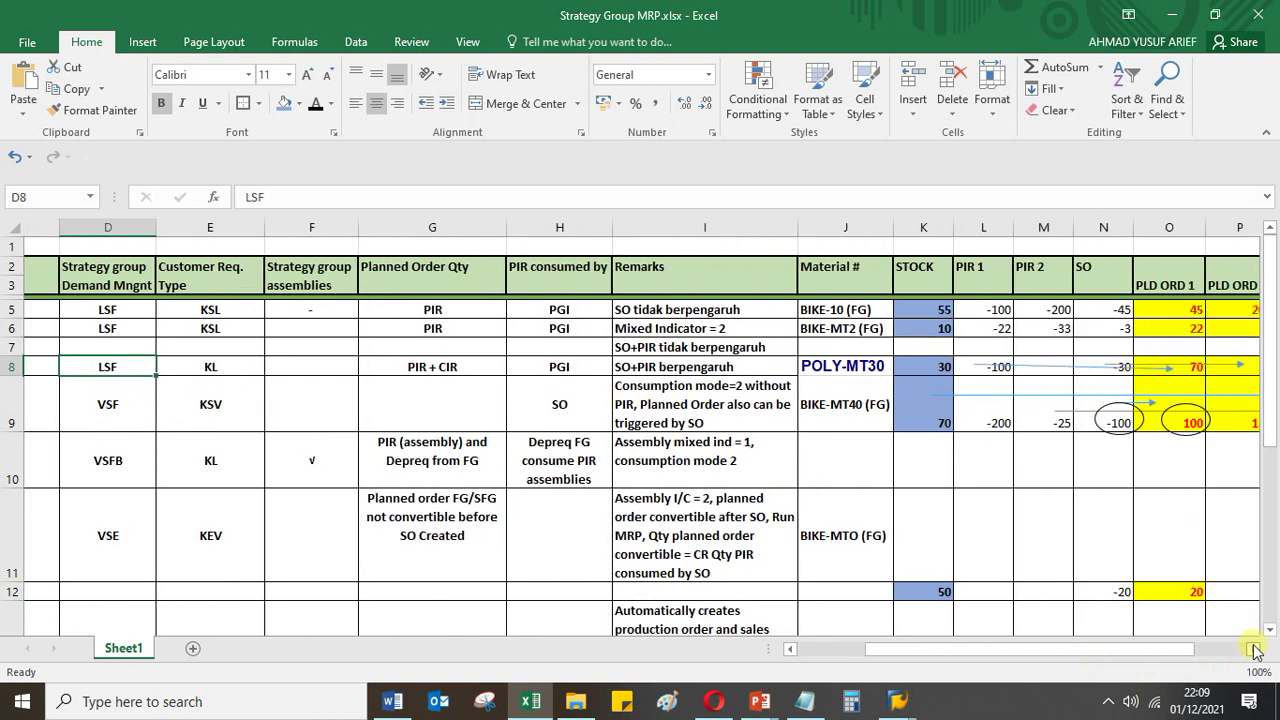
pyautogui.click(759, 370)
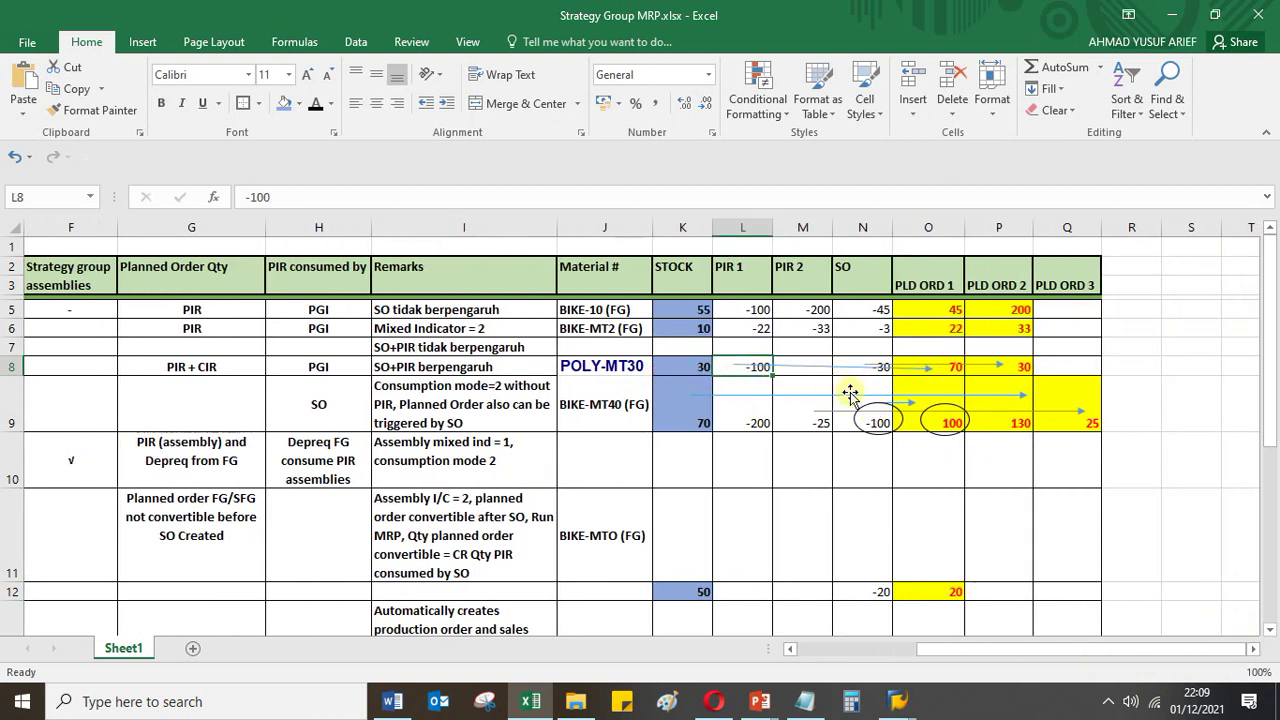
pyautogui.moveTo(903, 706)
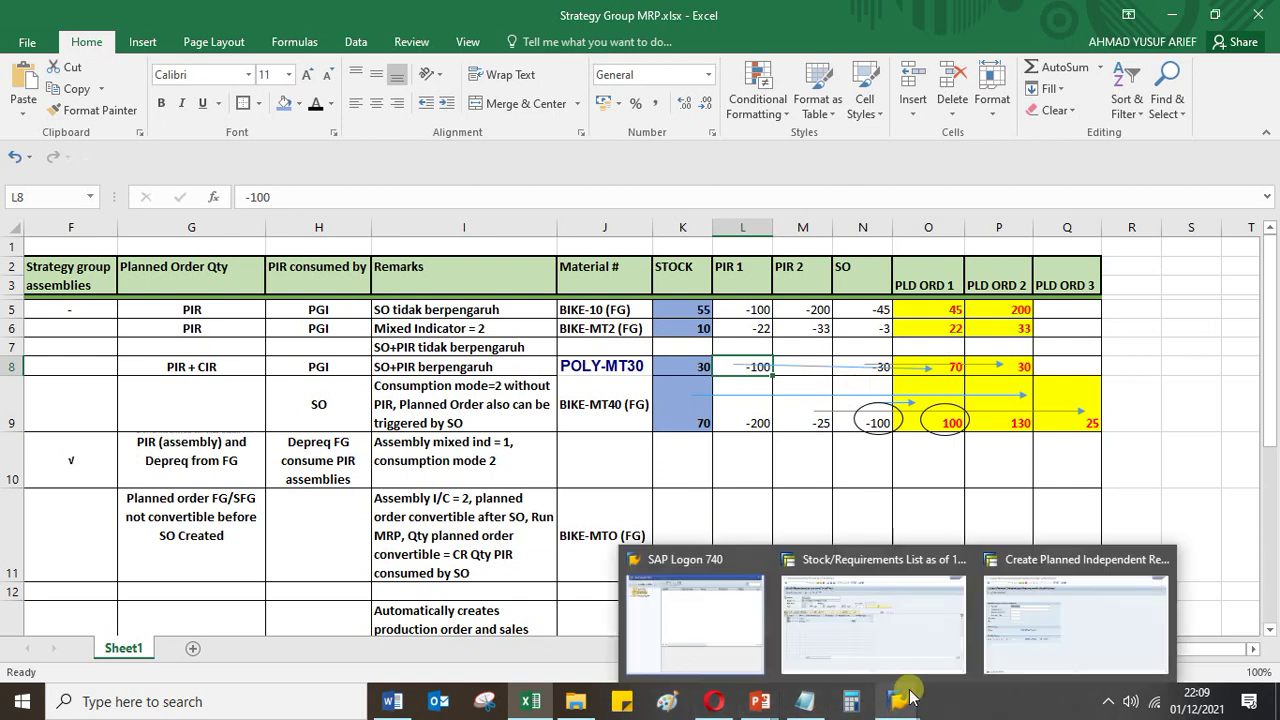
pyautogui.click(875, 645)
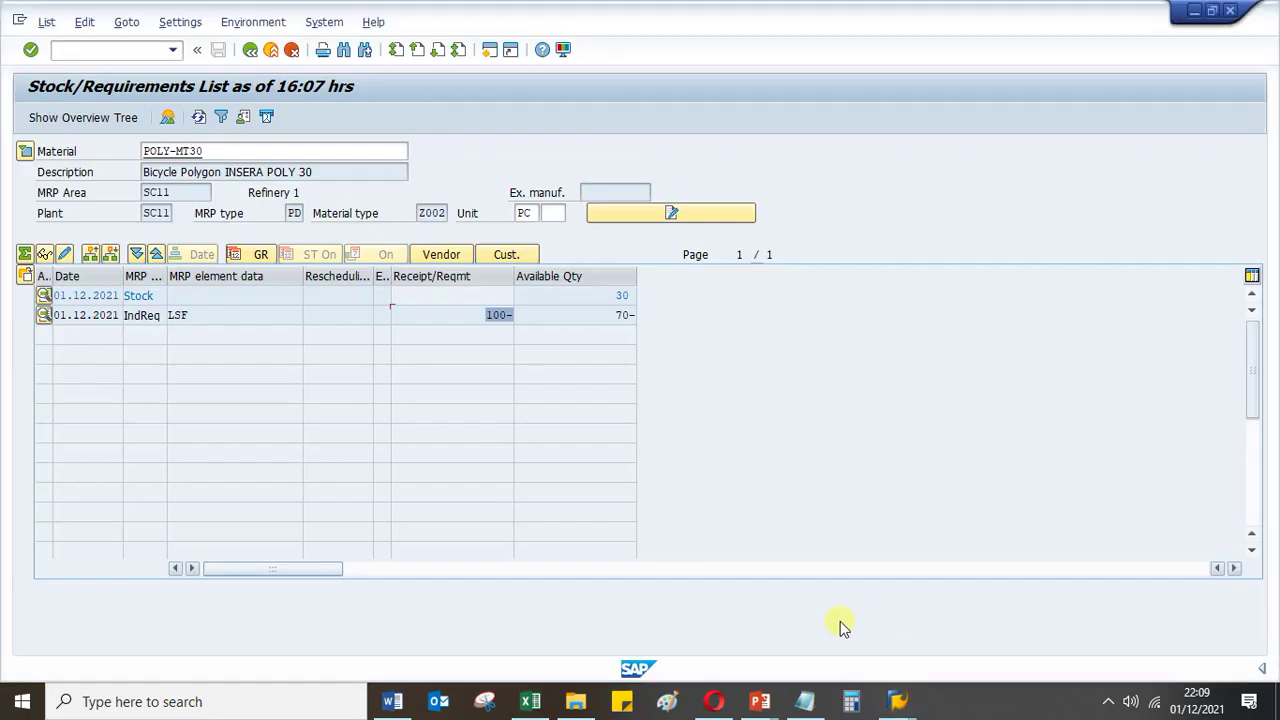
pyautogui.click(590, 313)
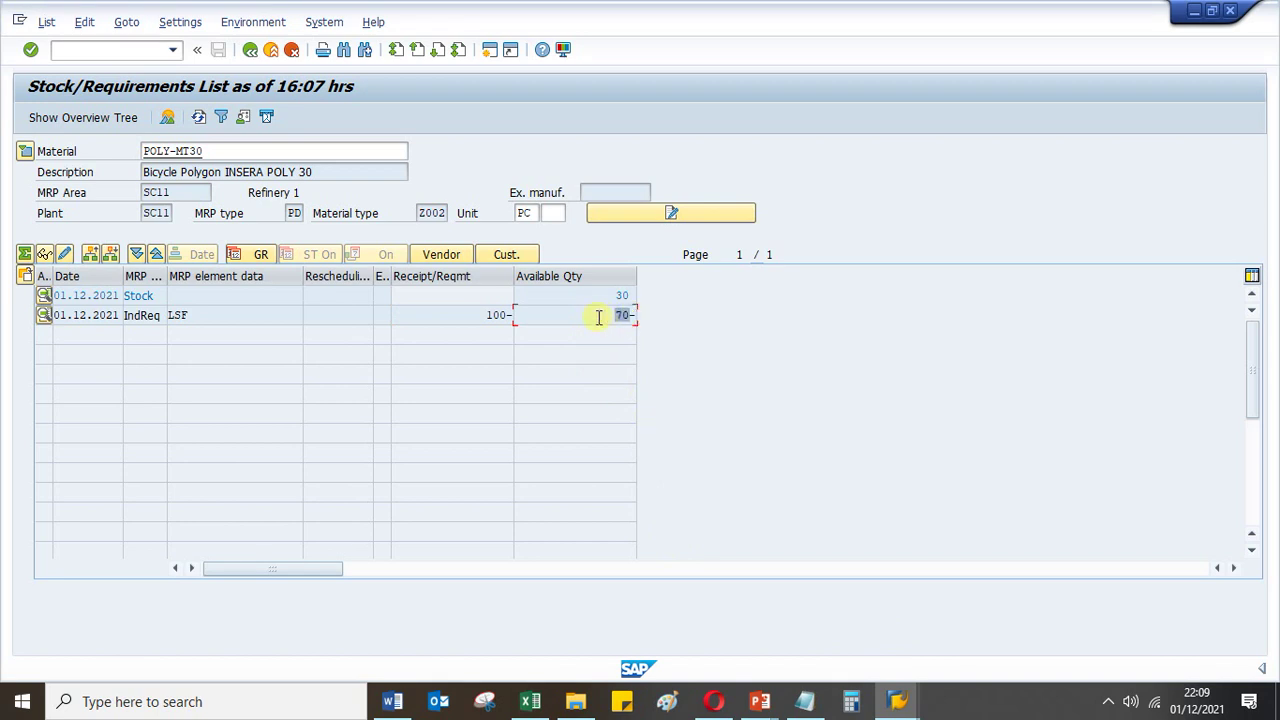
pyautogui.moveTo(603, 316); pyautogui.dragTo(645, 318)
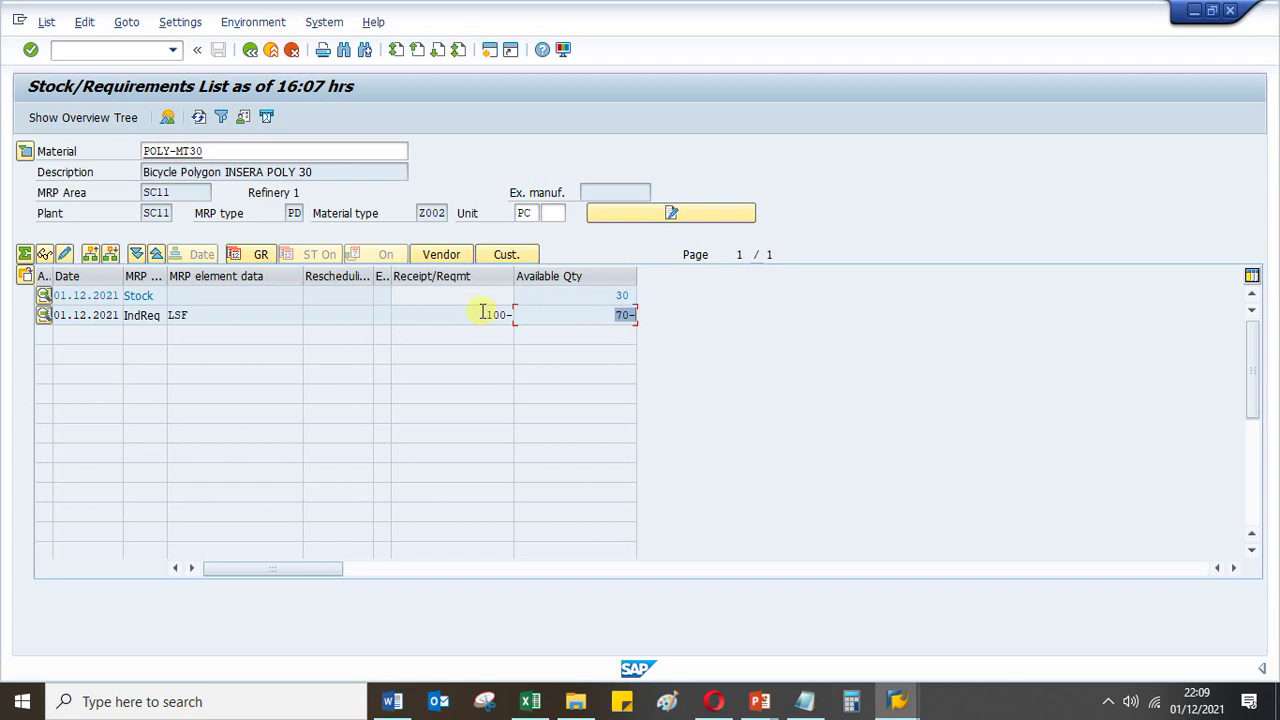
pyautogui.moveTo(485, 314); pyautogui.dragTo(503, 314)
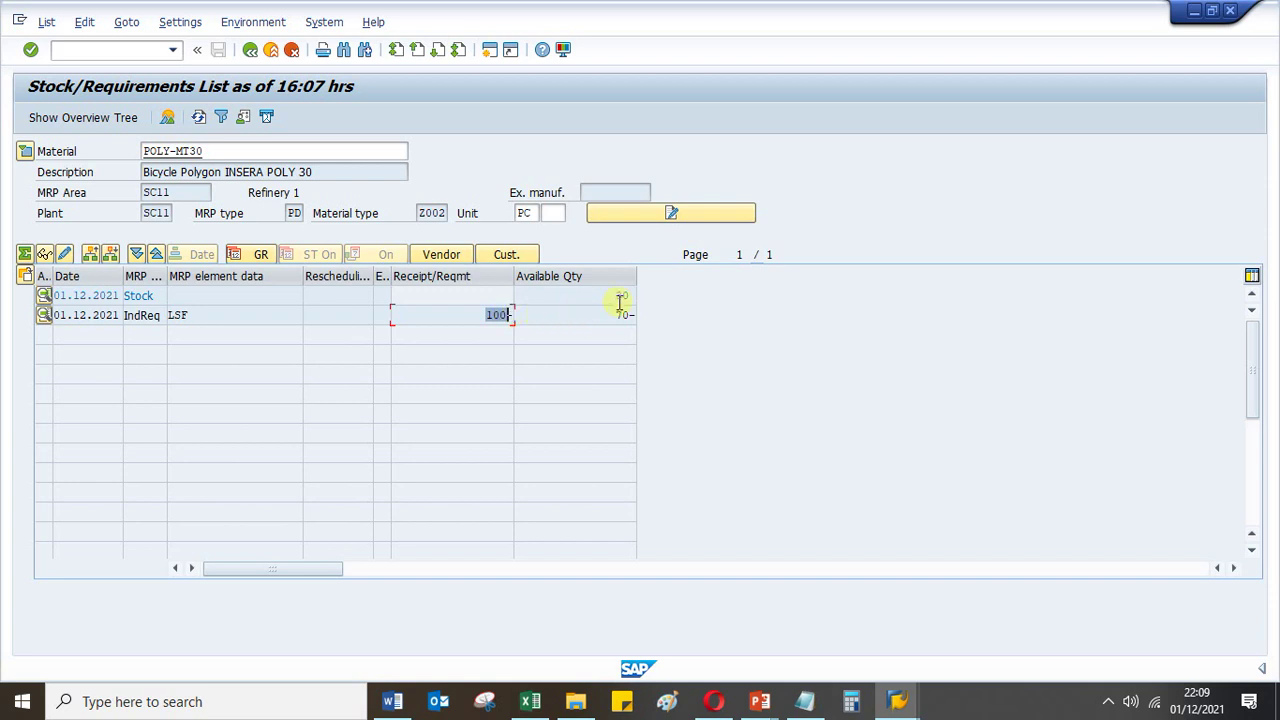
pyautogui.moveTo(621, 296); pyautogui.dragTo(608, 294)
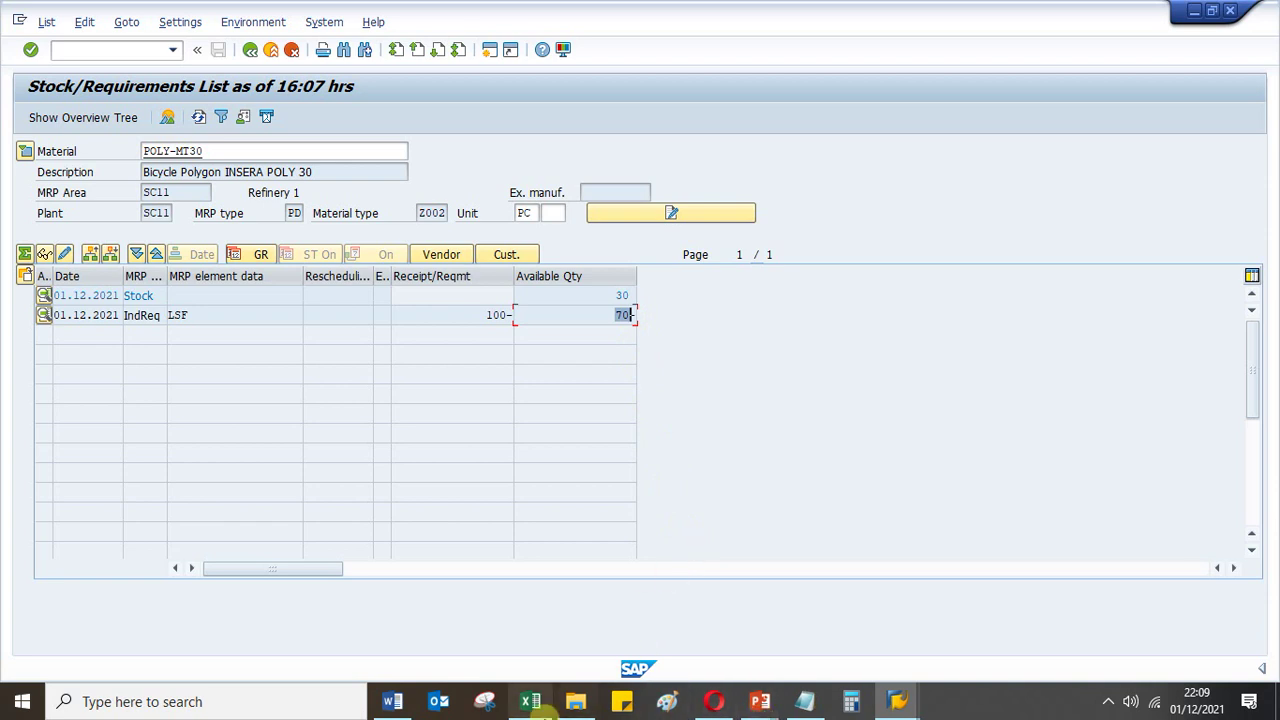
pyautogui.click(538, 703)
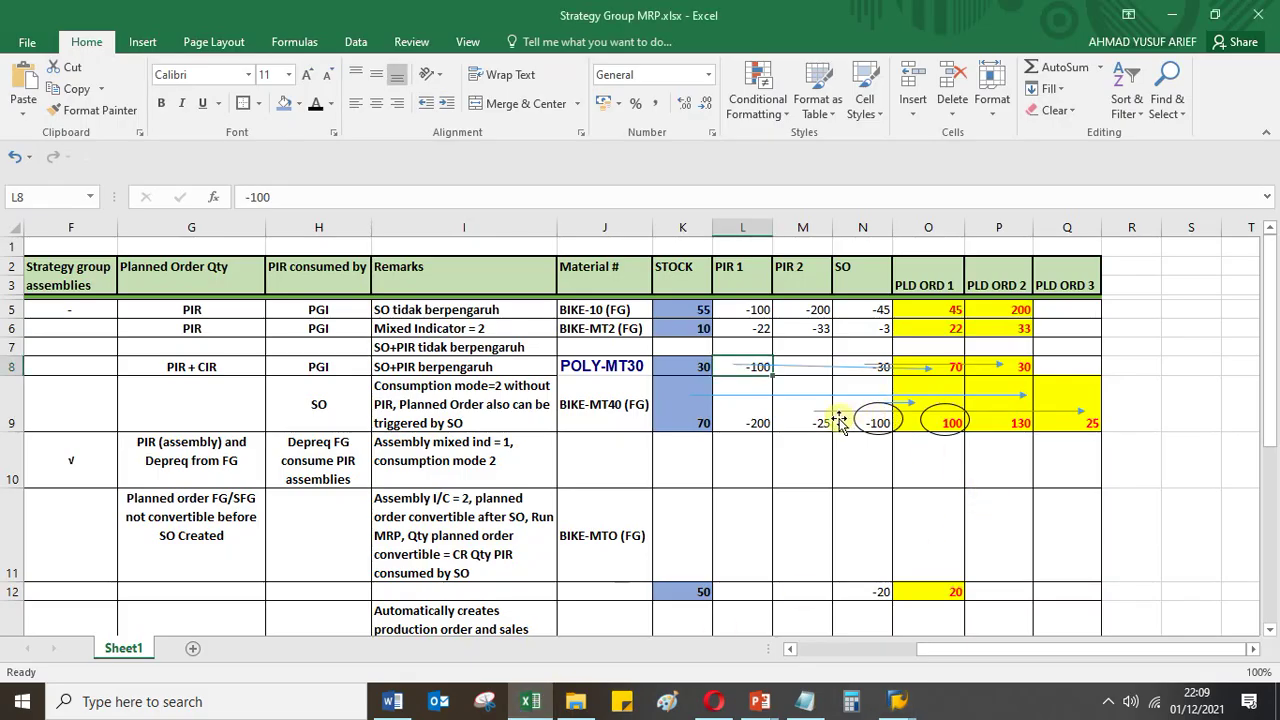
pyautogui.click(877, 366)
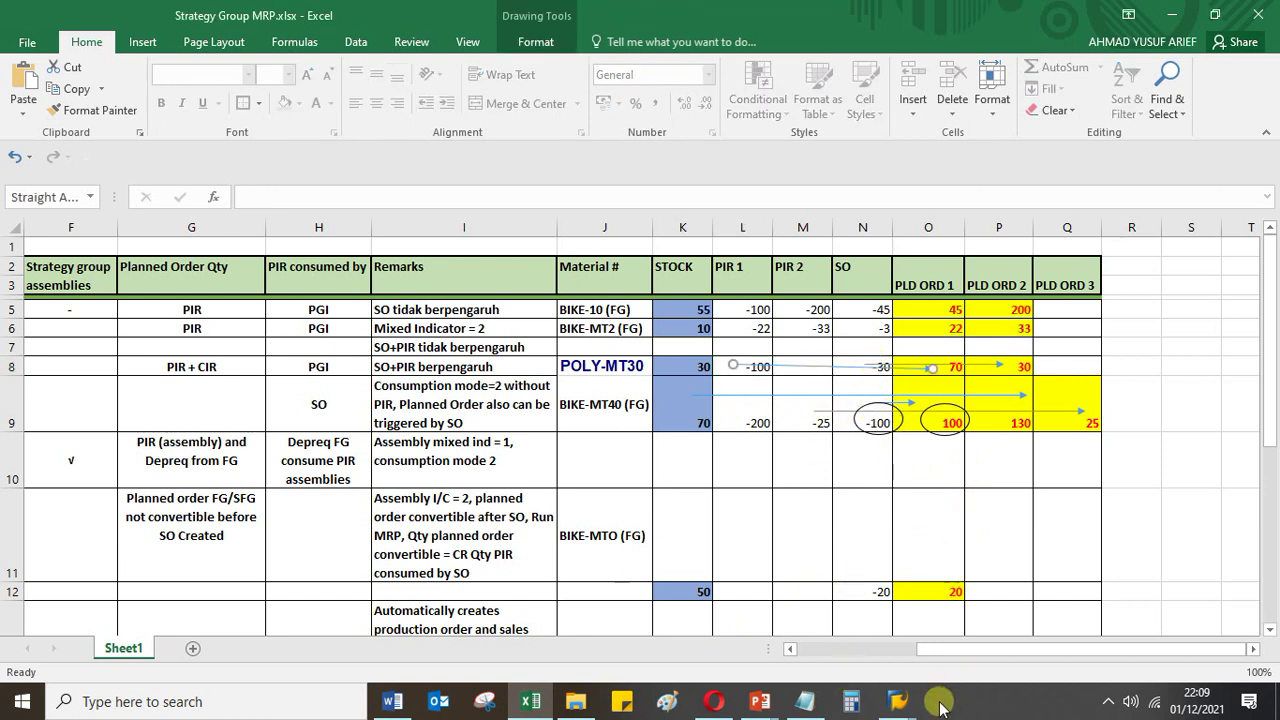
# Switch to the SAP planned independent requirements session, open transaction VA01 and choose order type ZG04
pyautogui.moveTo(897, 703)
pyautogui.click(1073, 632)
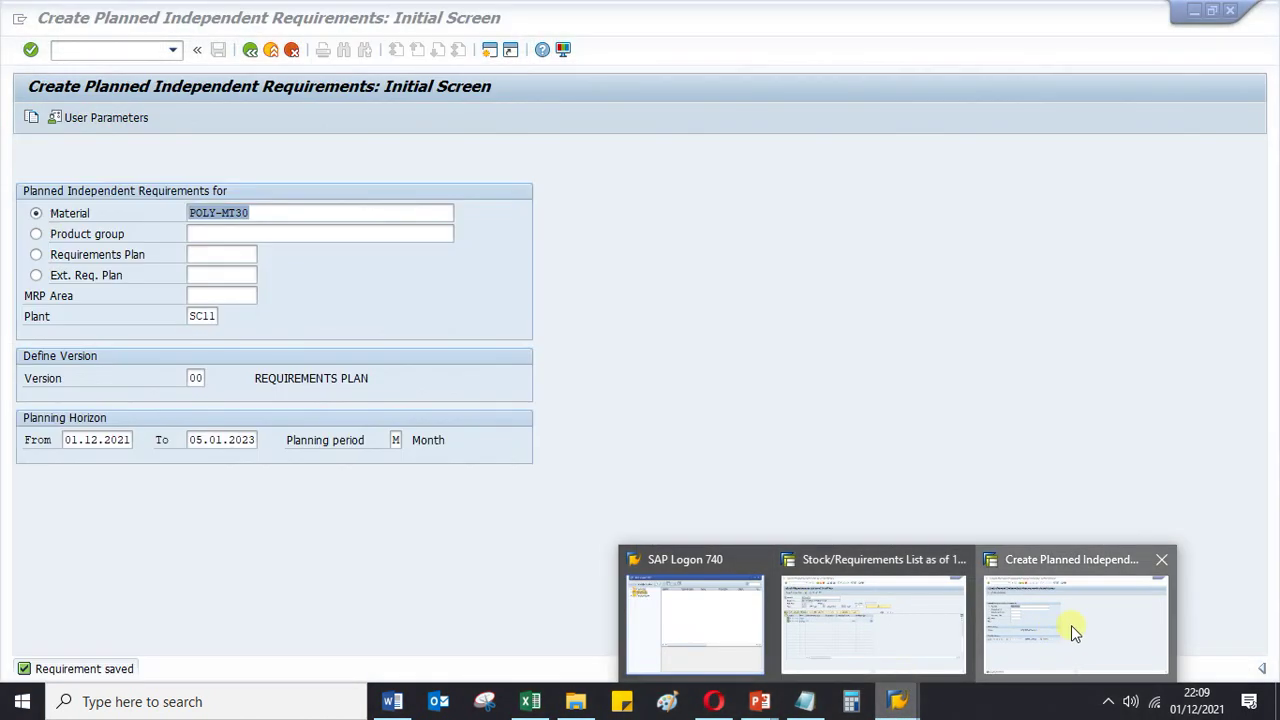
pyautogui.click(73, 49)
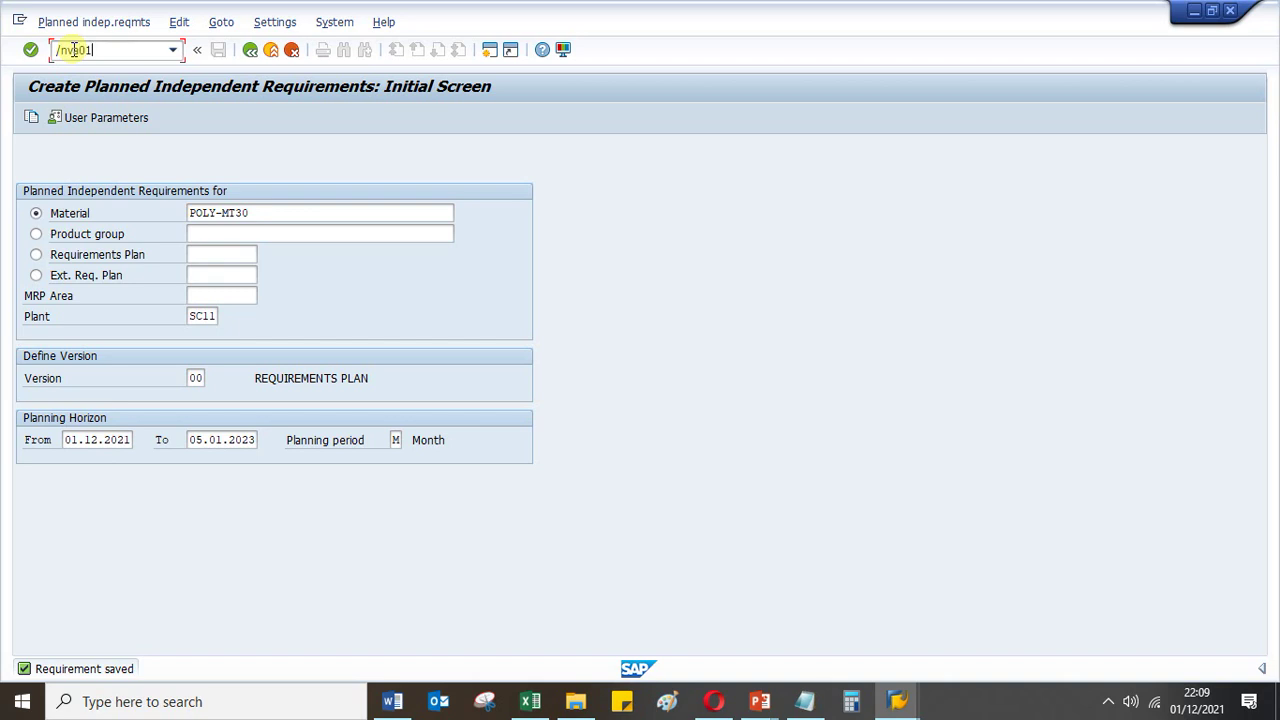
pyautogui.press('Return')
pyautogui.press('BackSpace')
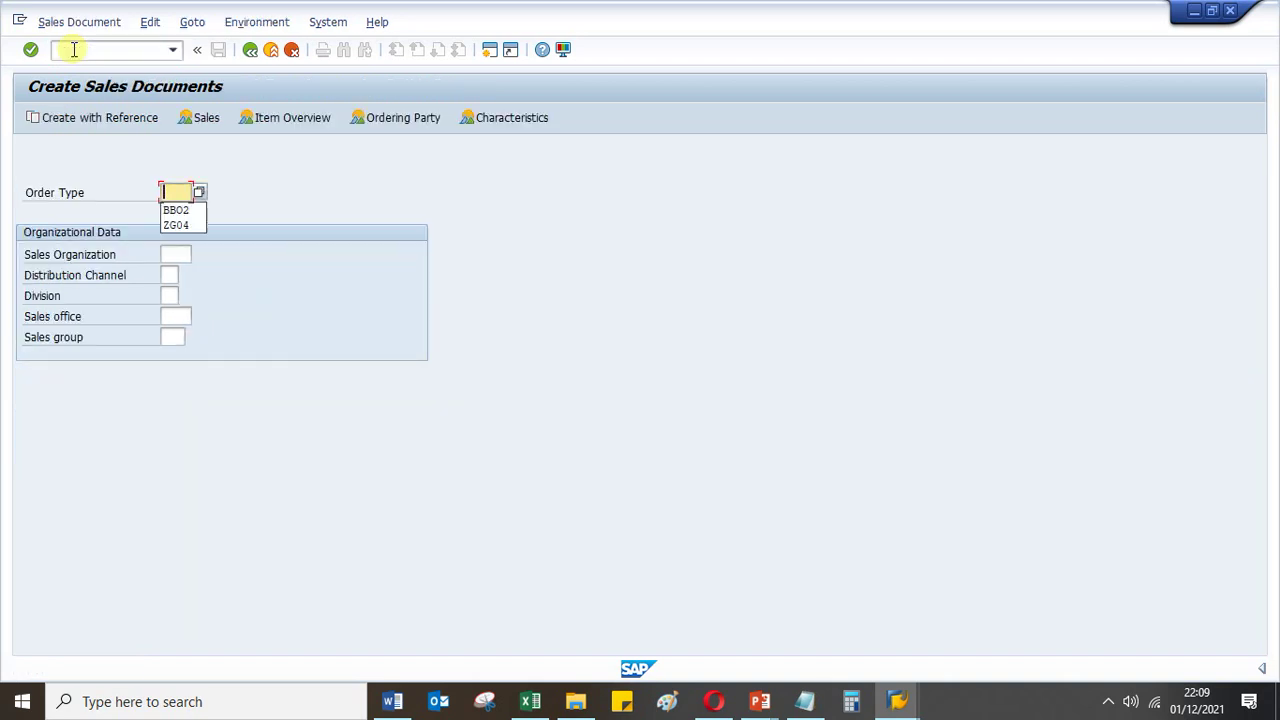
pyautogui.press('Down')
pyautogui.press('Down')
pyautogui.press('Return')
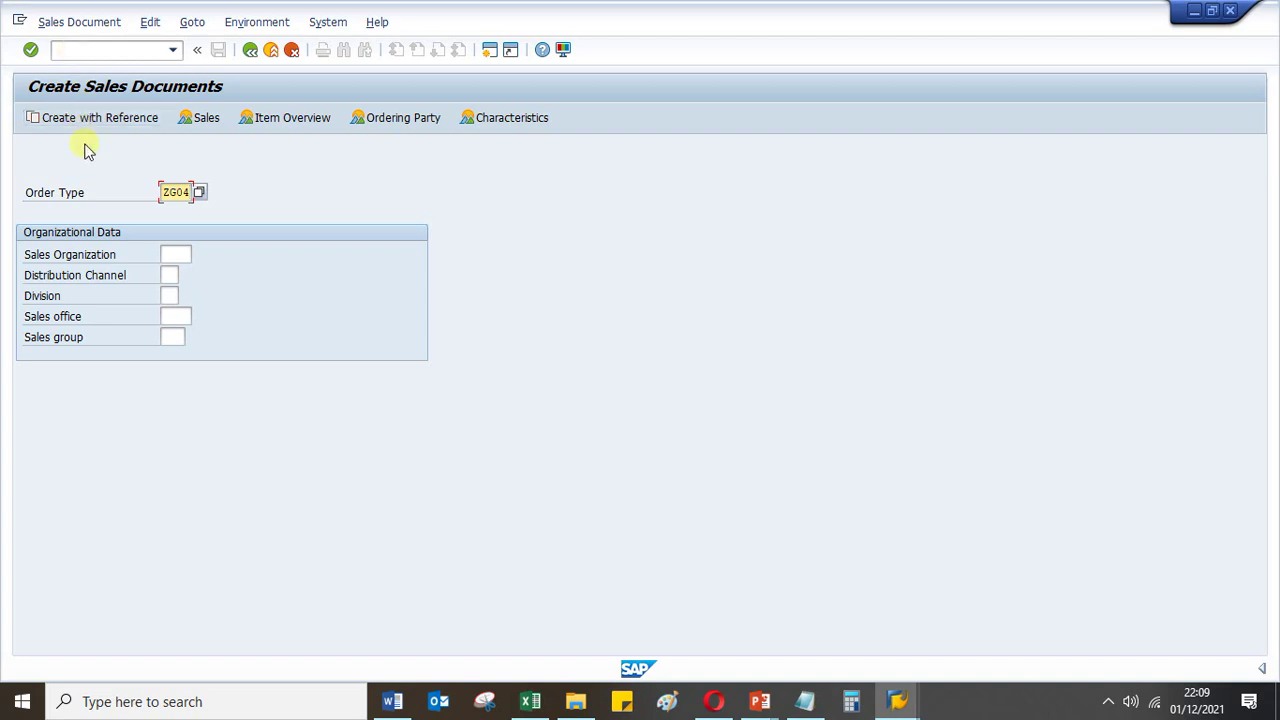
# Set sales organization GU04, distribution channel G4 and division G4, and continue to the sales order overview
pyautogui.click(175, 256)
pyautogui.press('BackSpace')
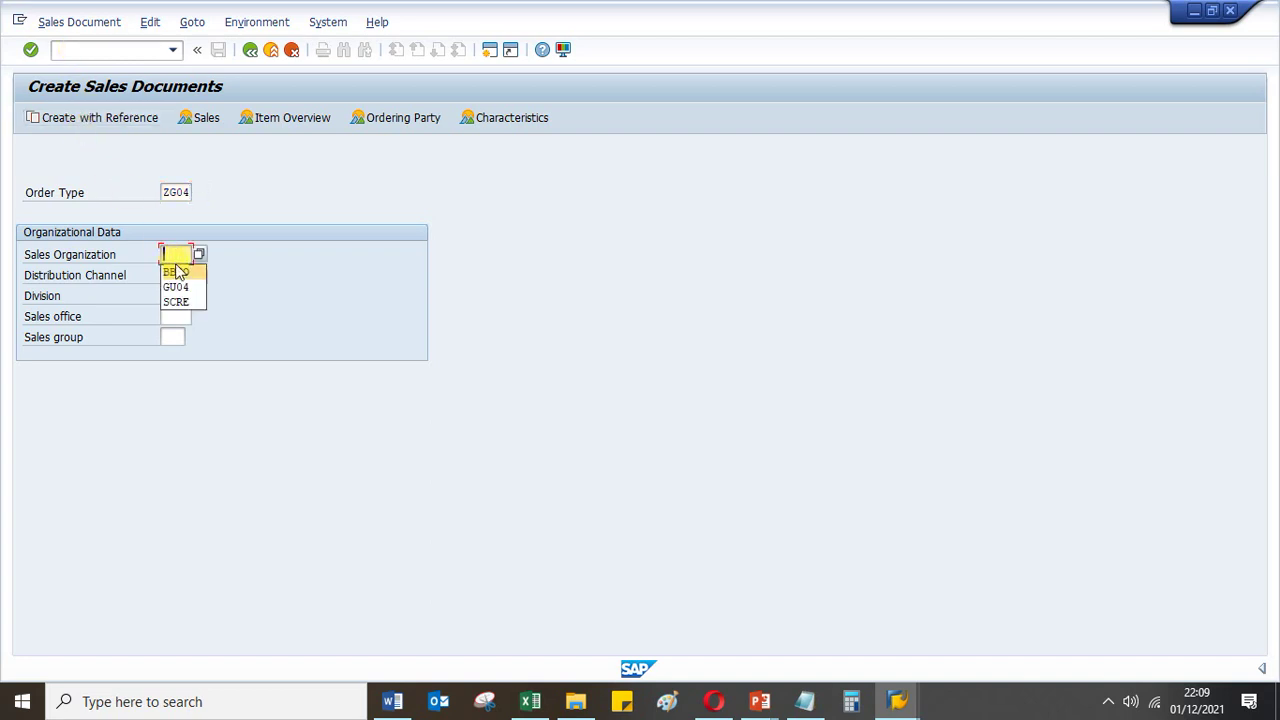
pyautogui.click(177, 288)
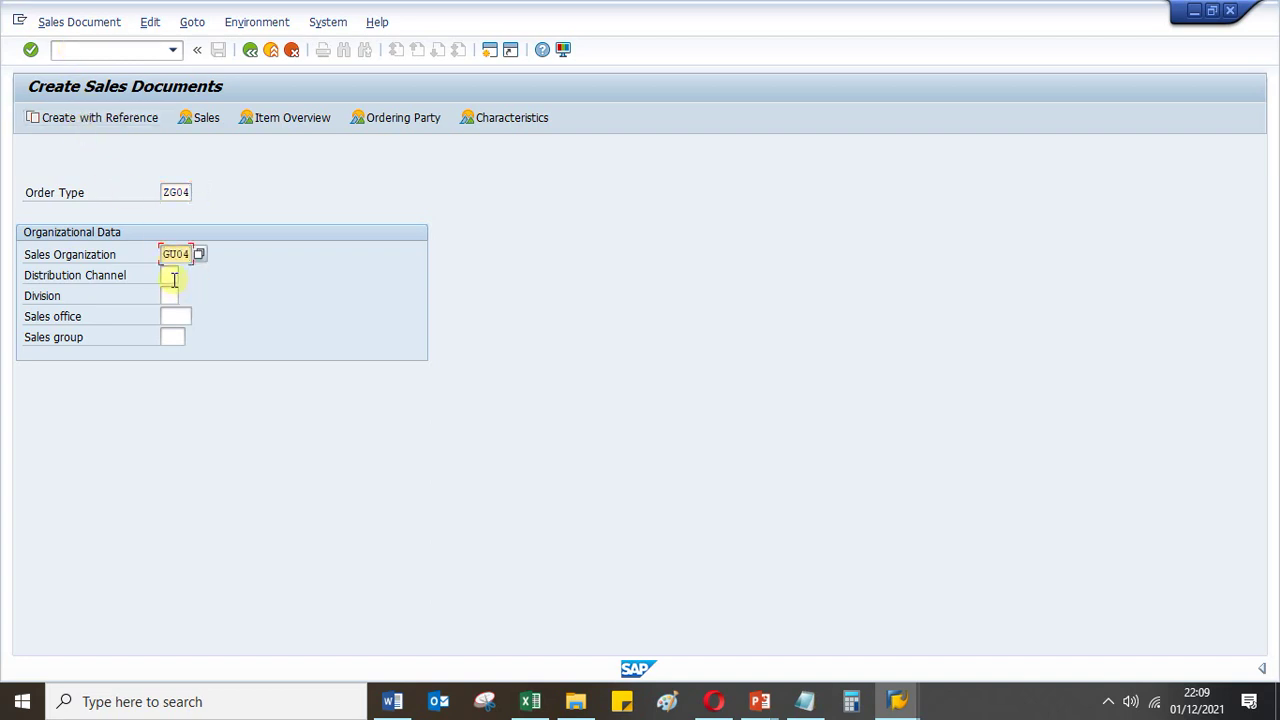
pyautogui.click(174, 280)
pyautogui.click(177, 303)
pyautogui.click(172, 296)
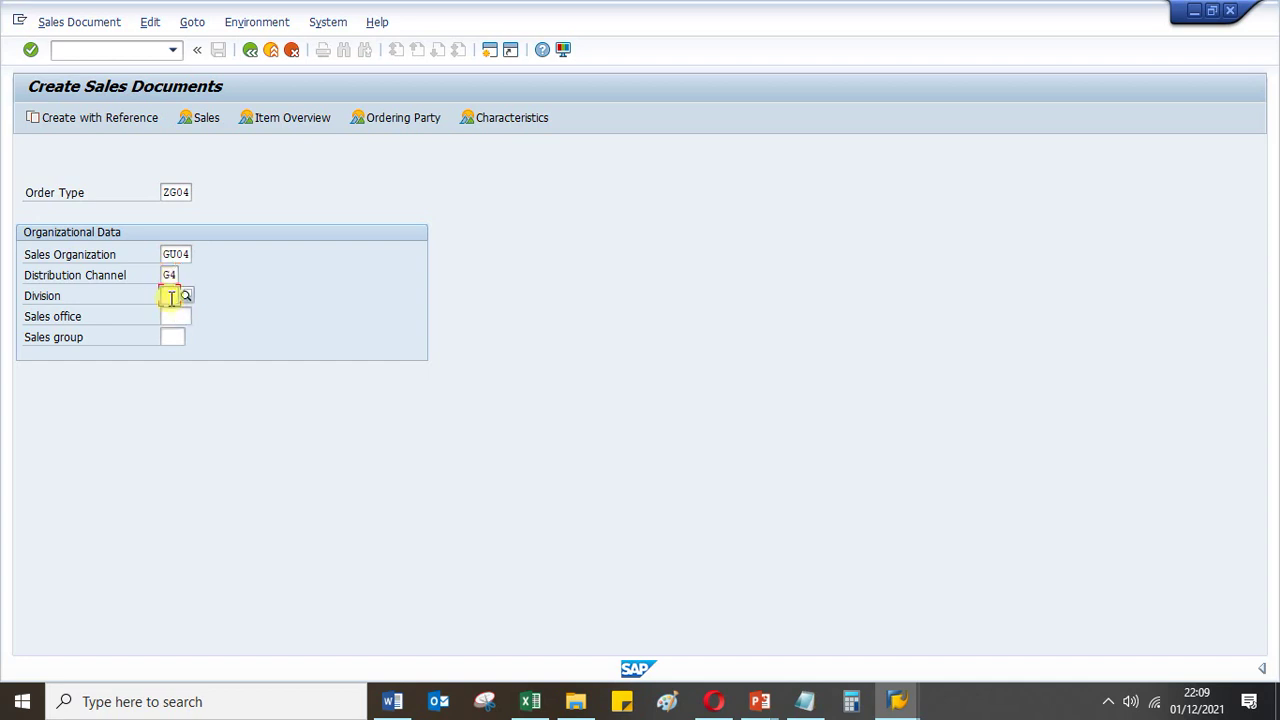
pyautogui.click(176, 325)
pyautogui.press('Return')
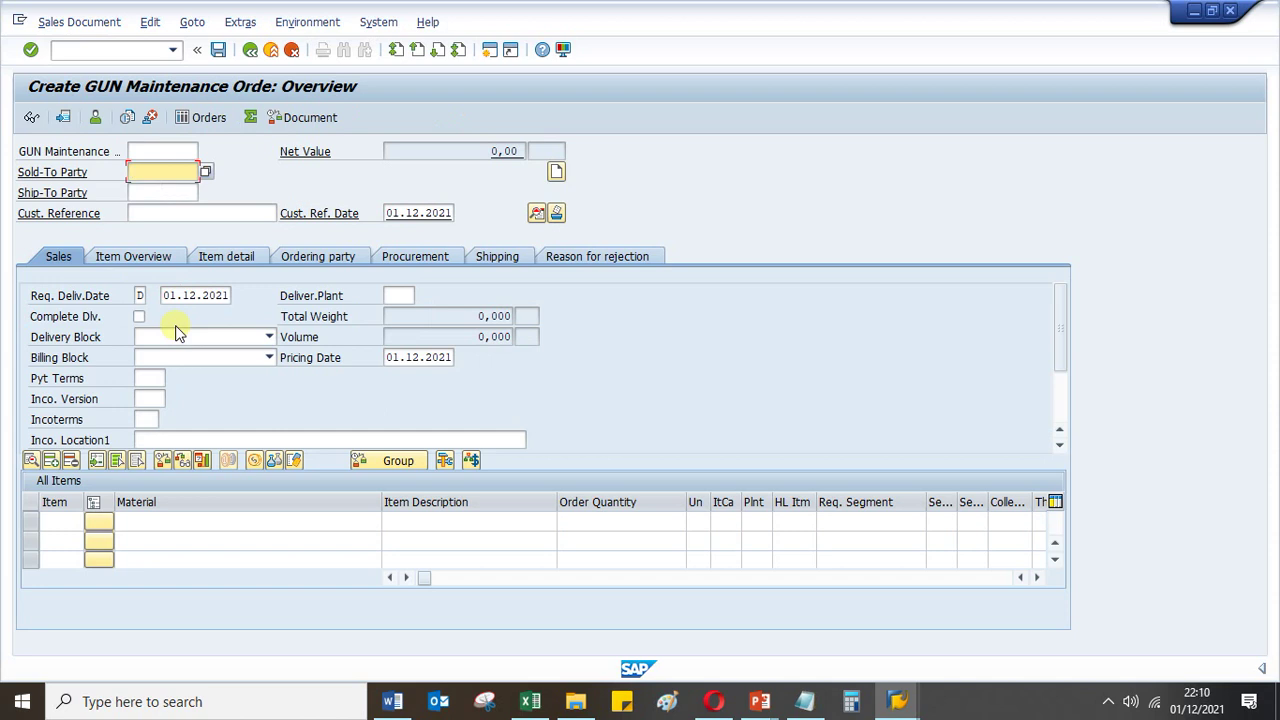
# Fill in the customer numbers for the sold-to party and ship-to party and submit them
pyautogui.press('BackSpace')
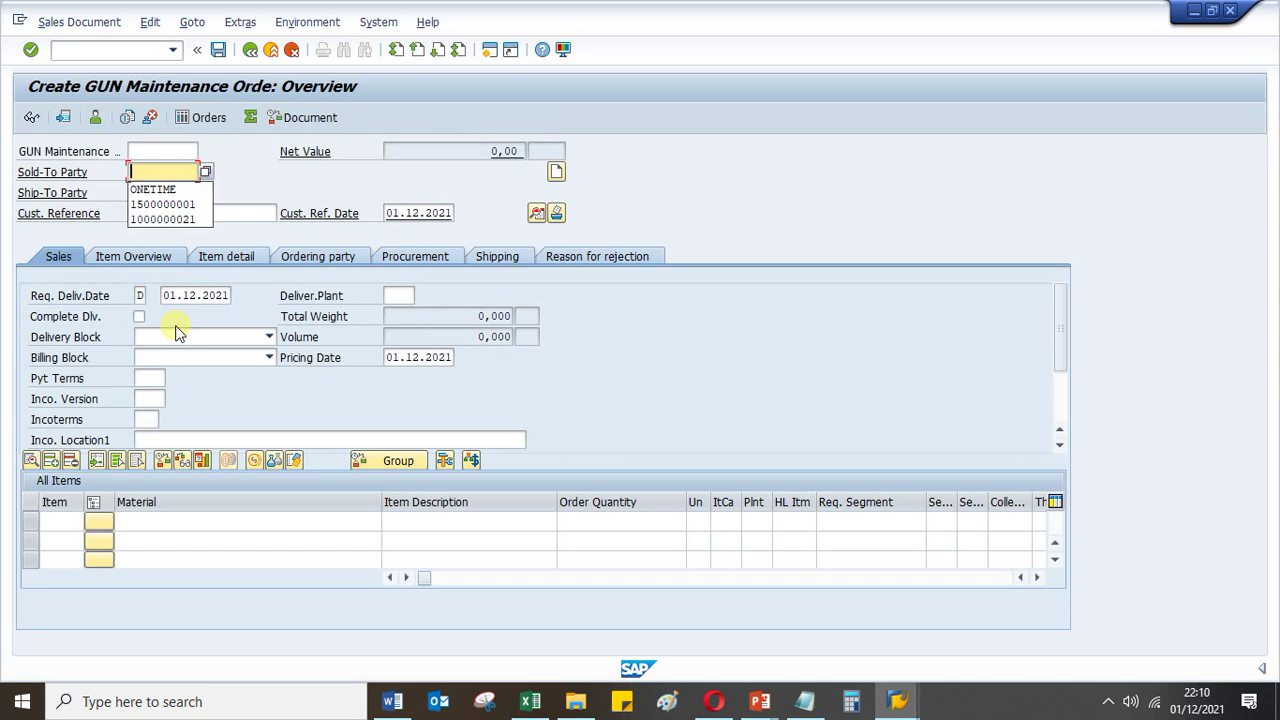
pyautogui.click(162, 213)
pyautogui.press('Tab')
pyautogui.press('BackSpace')
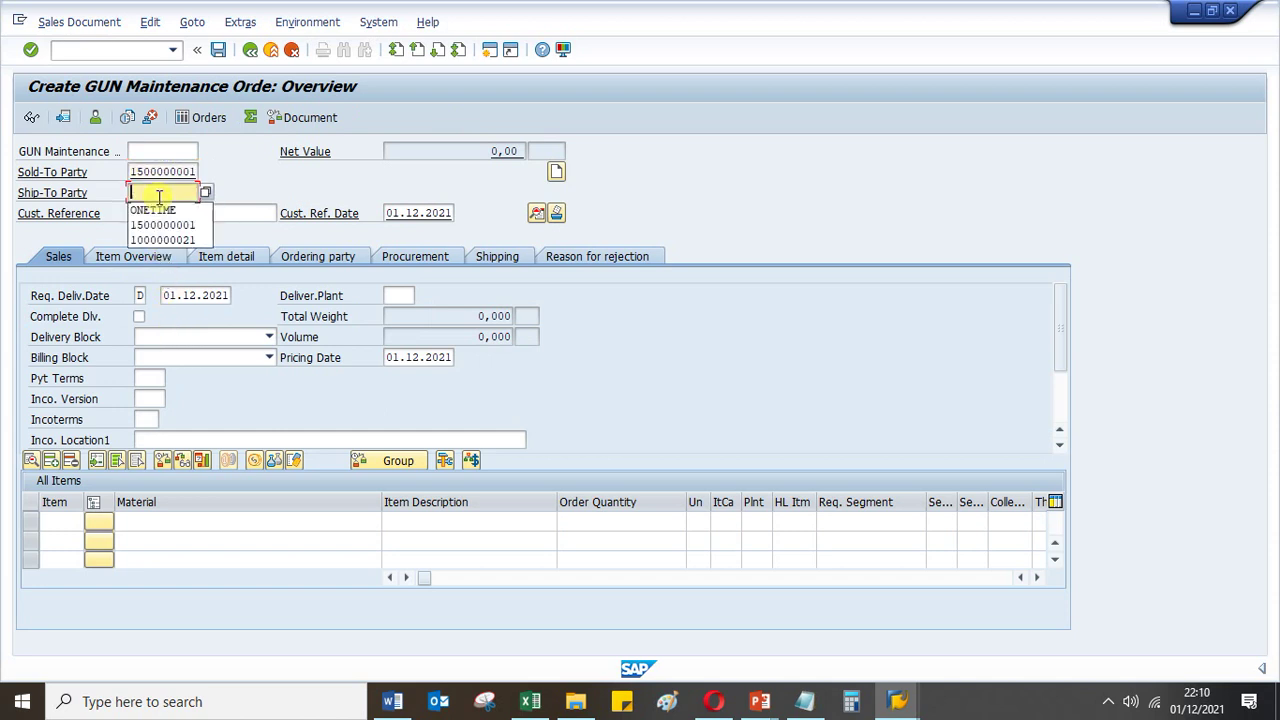
pyautogui.click(163, 225)
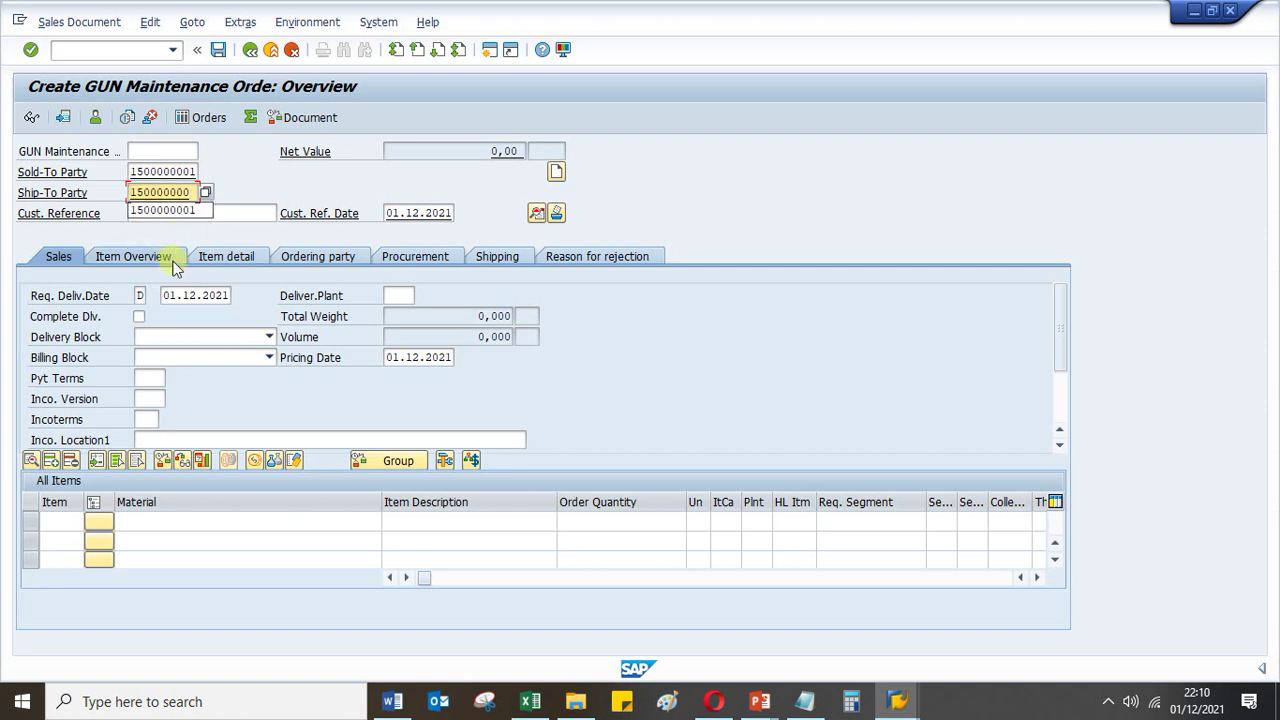
pyautogui.press('Return')
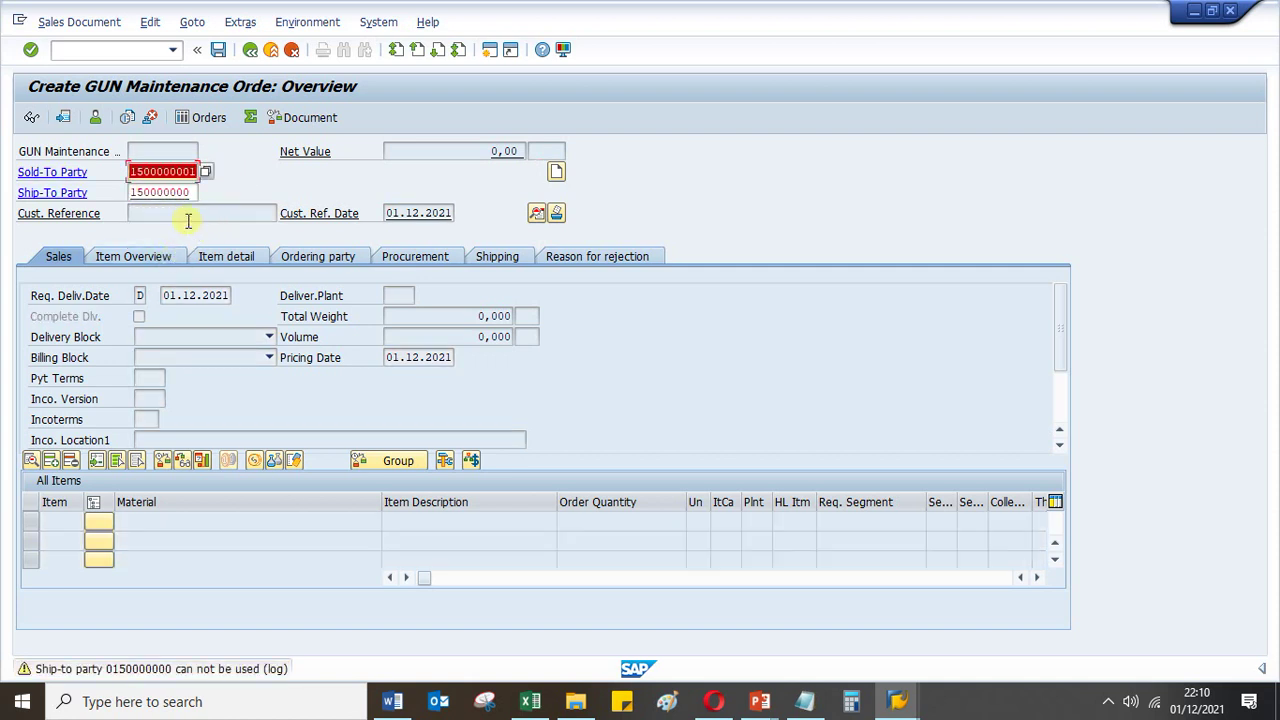
# Correct the ship-to party to the same customer number as the sold-to party, and check the header's sales data before returning to the overview
pyautogui.doubleClick(132, 192)
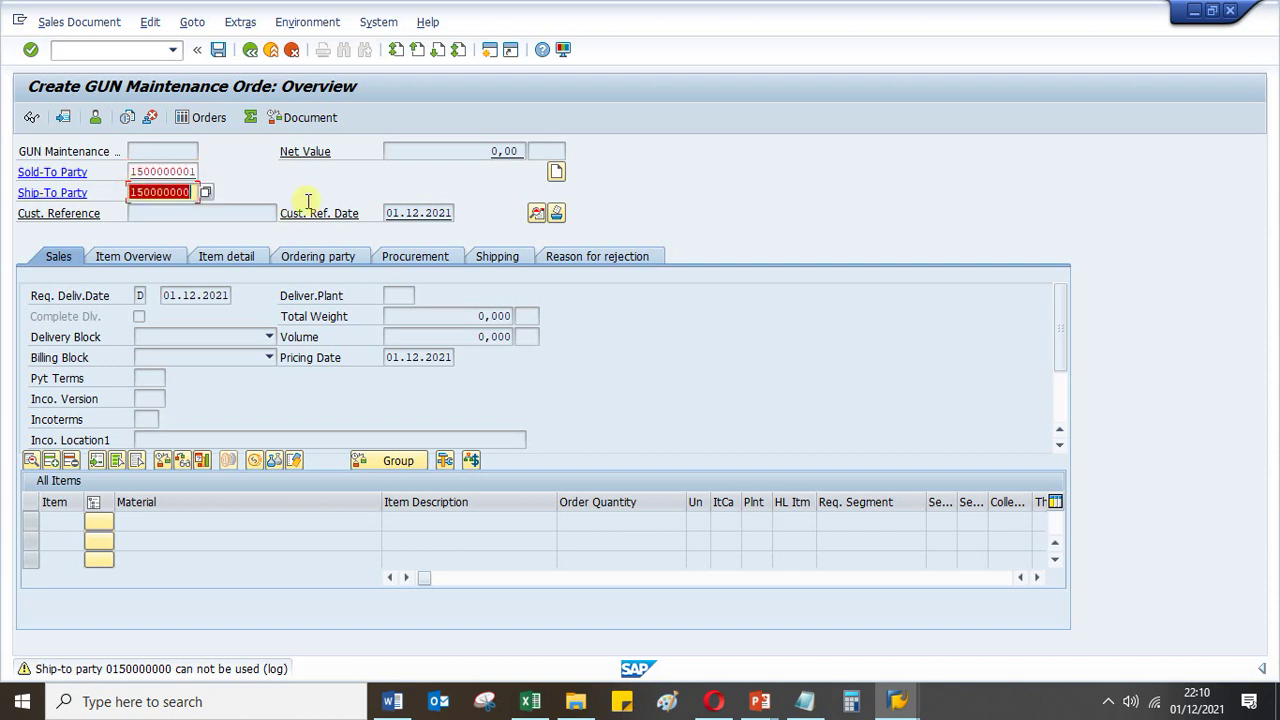
pyautogui.press('Delete')
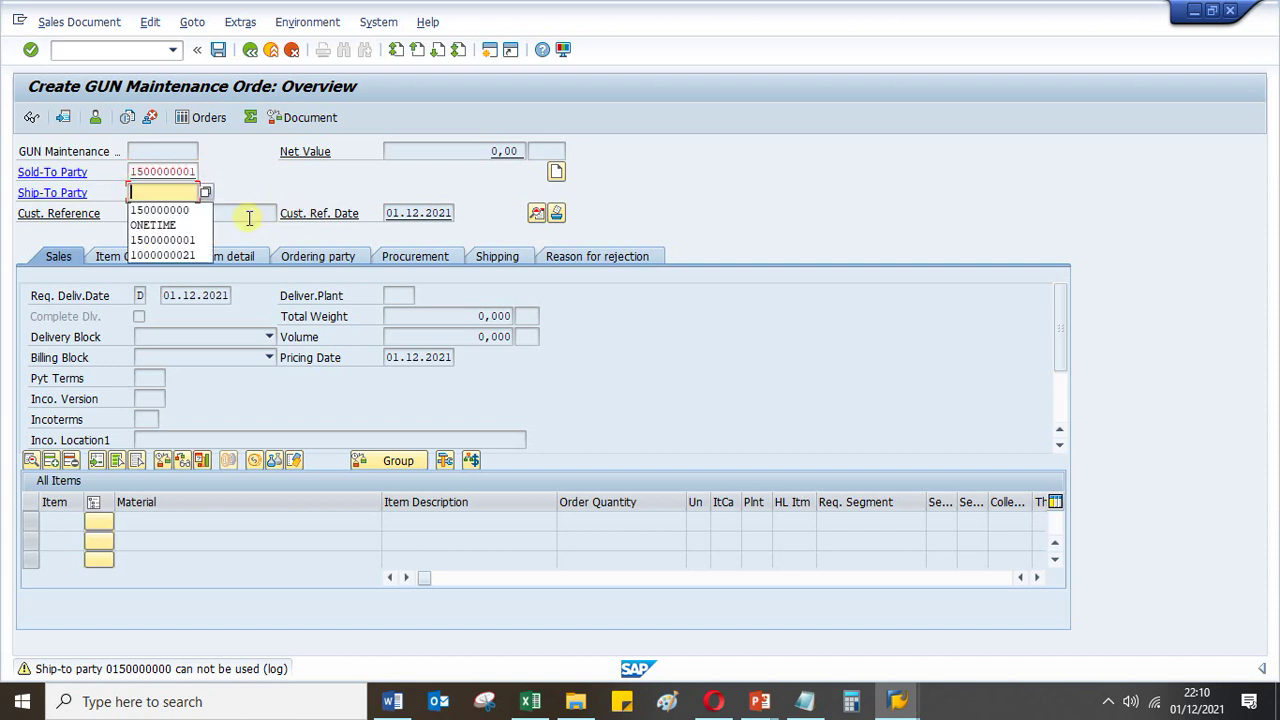
pyautogui.click(197, 241)
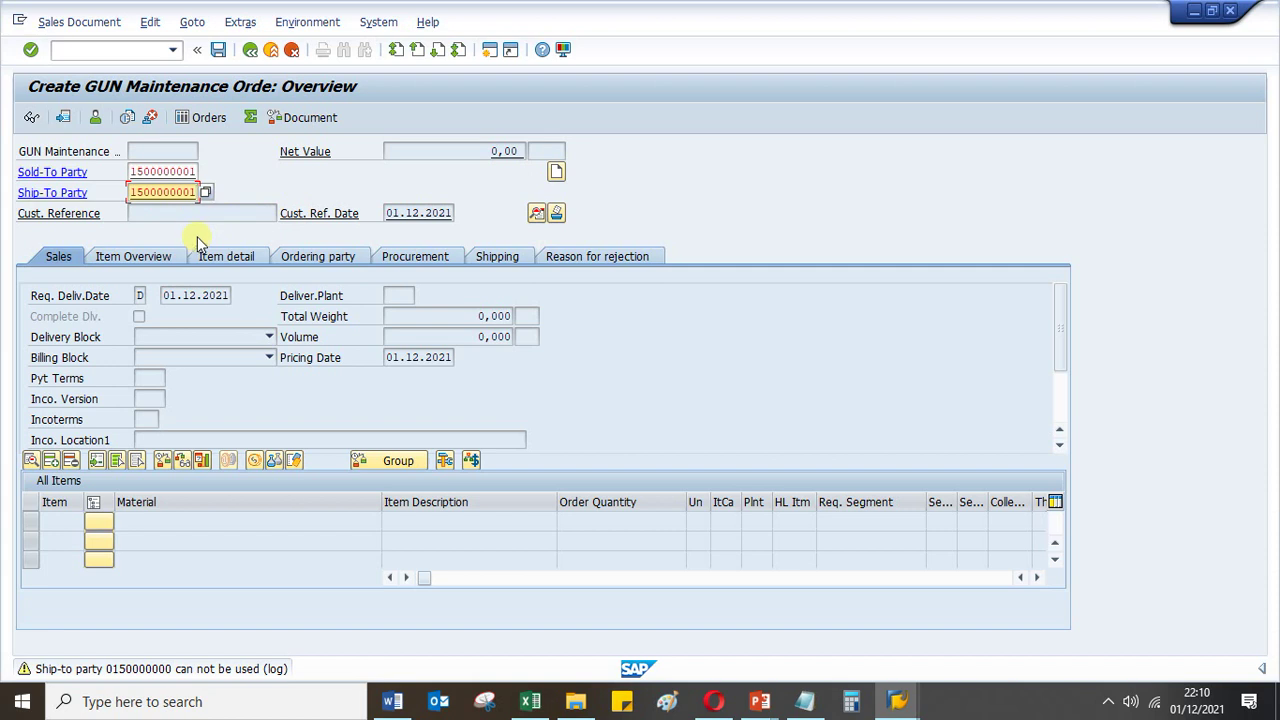
pyautogui.press('Return')
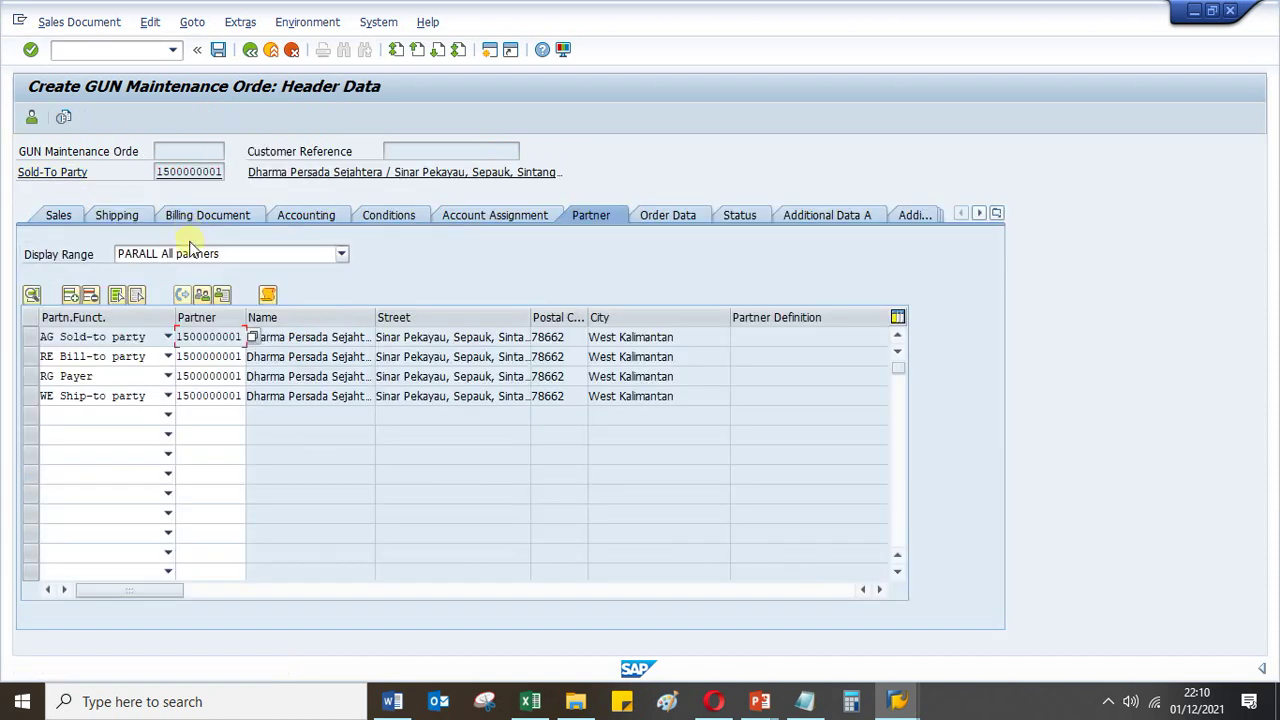
pyautogui.click(74, 218)
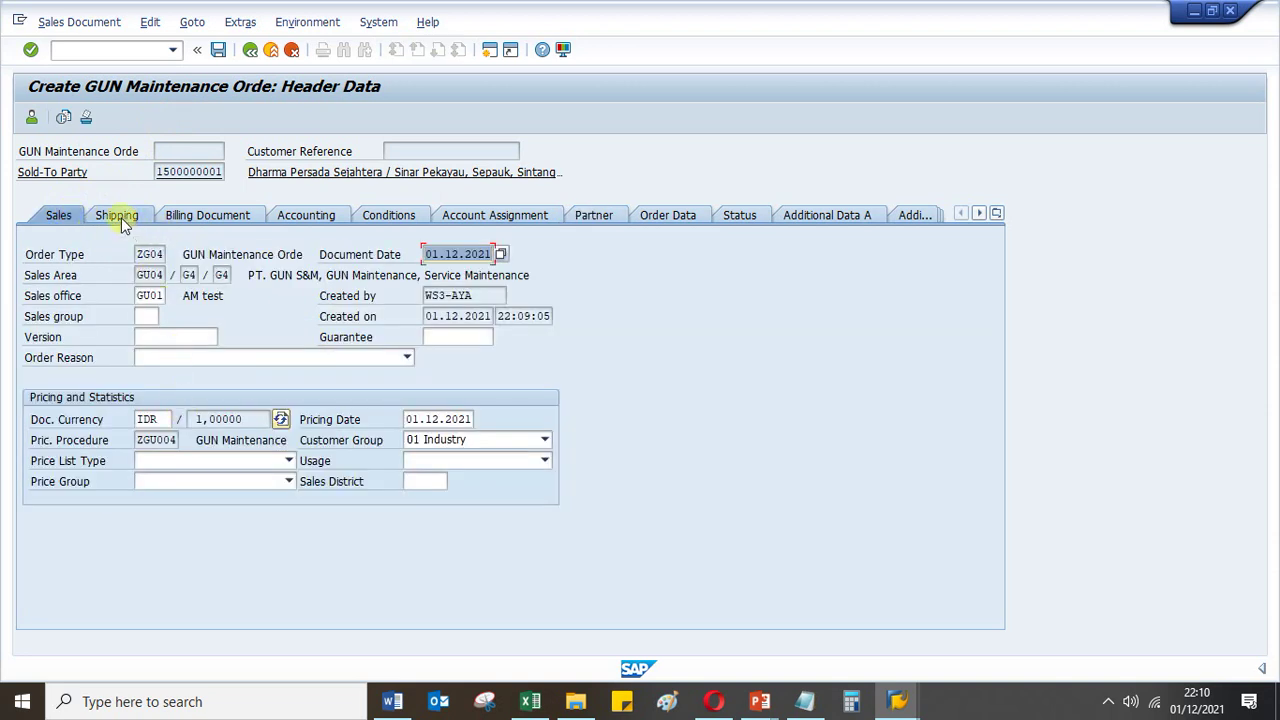
pyautogui.click(249, 51)
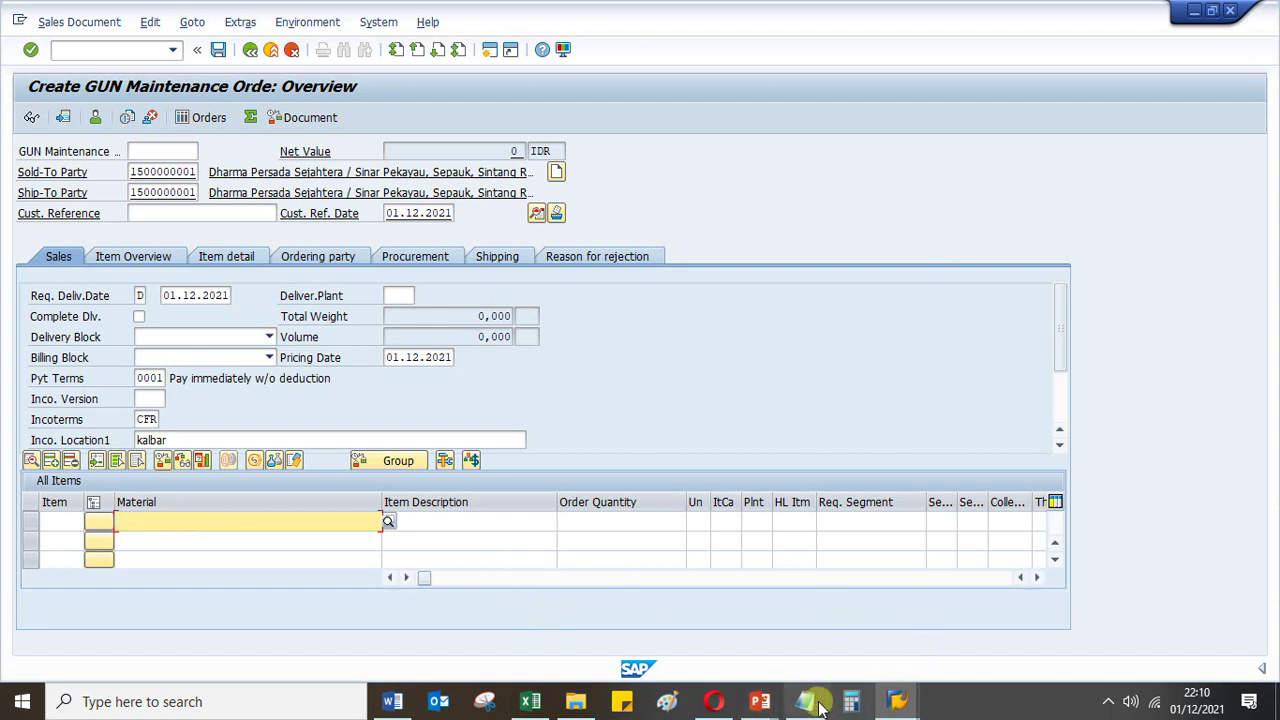
# Copy material POLY-MT30 from the stock/requirements list session and paste it as the material of the sales order's first item
pyautogui.moveTo(910, 706)
pyautogui.click(846, 611)
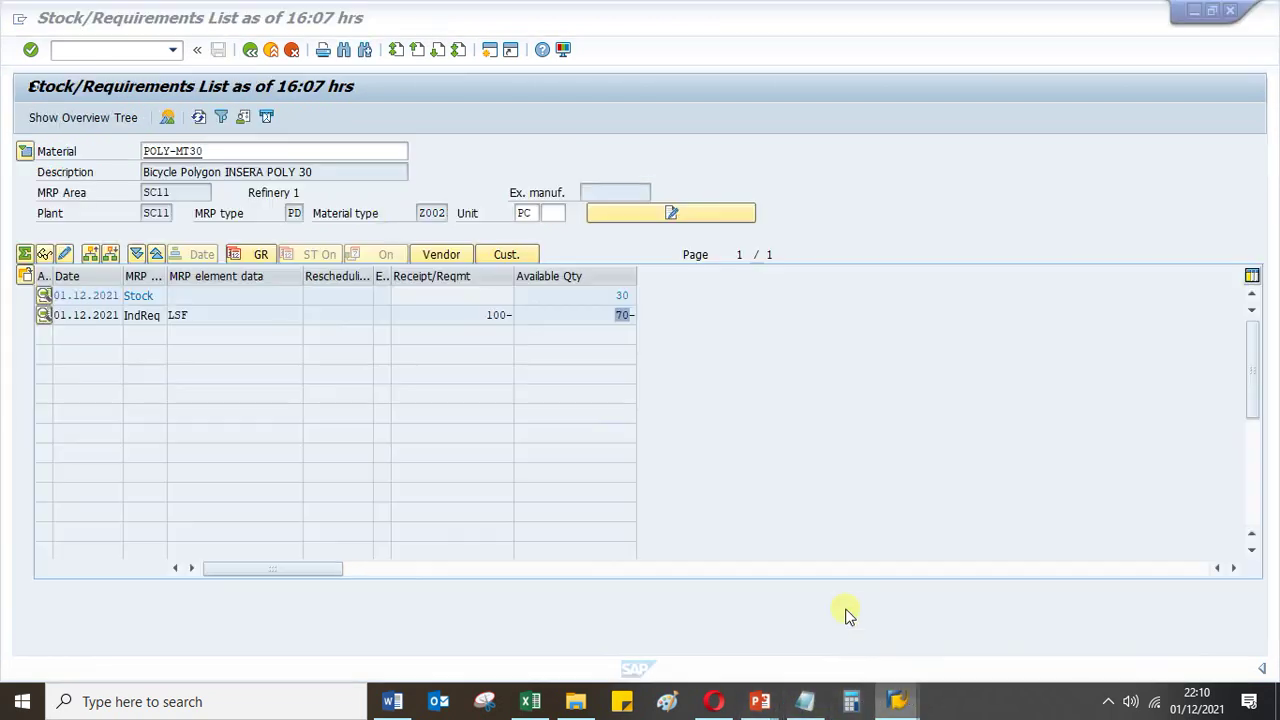
pyautogui.moveTo(253, 153); pyautogui.dragTo(94, 141)
pyautogui.hotkey('ctrl', 'c')
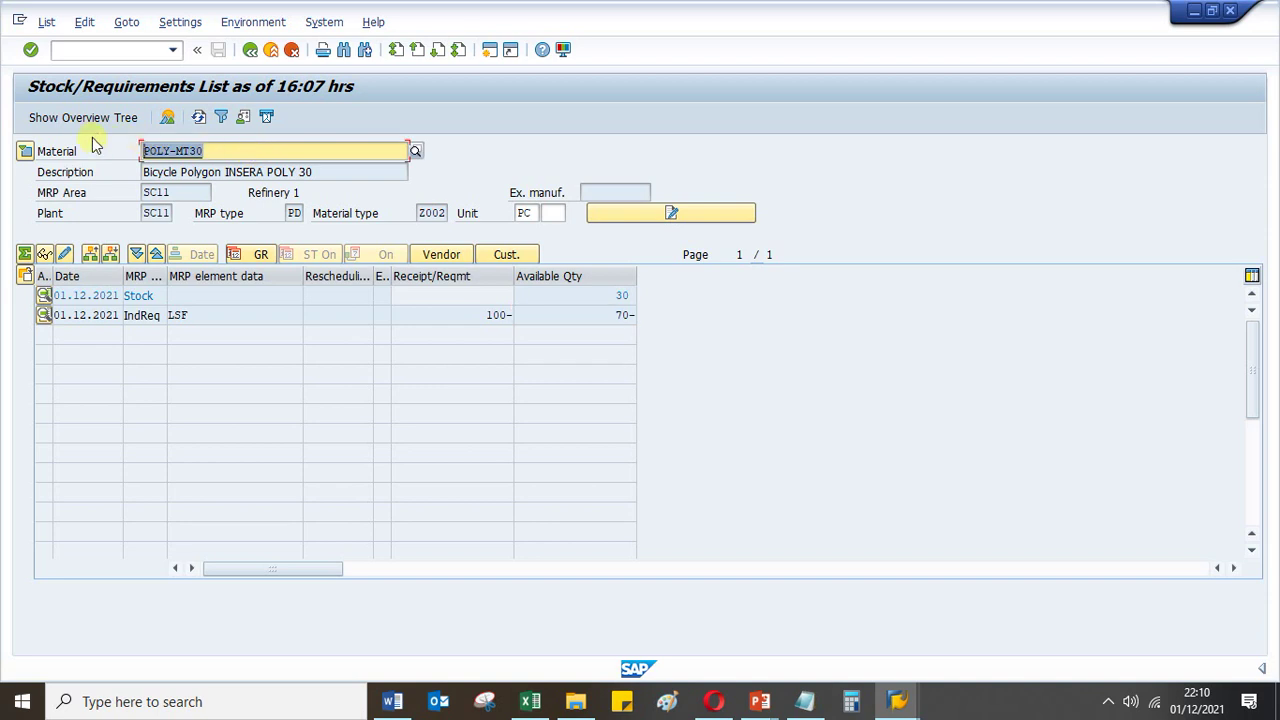
pyautogui.moveTo(897, 701)
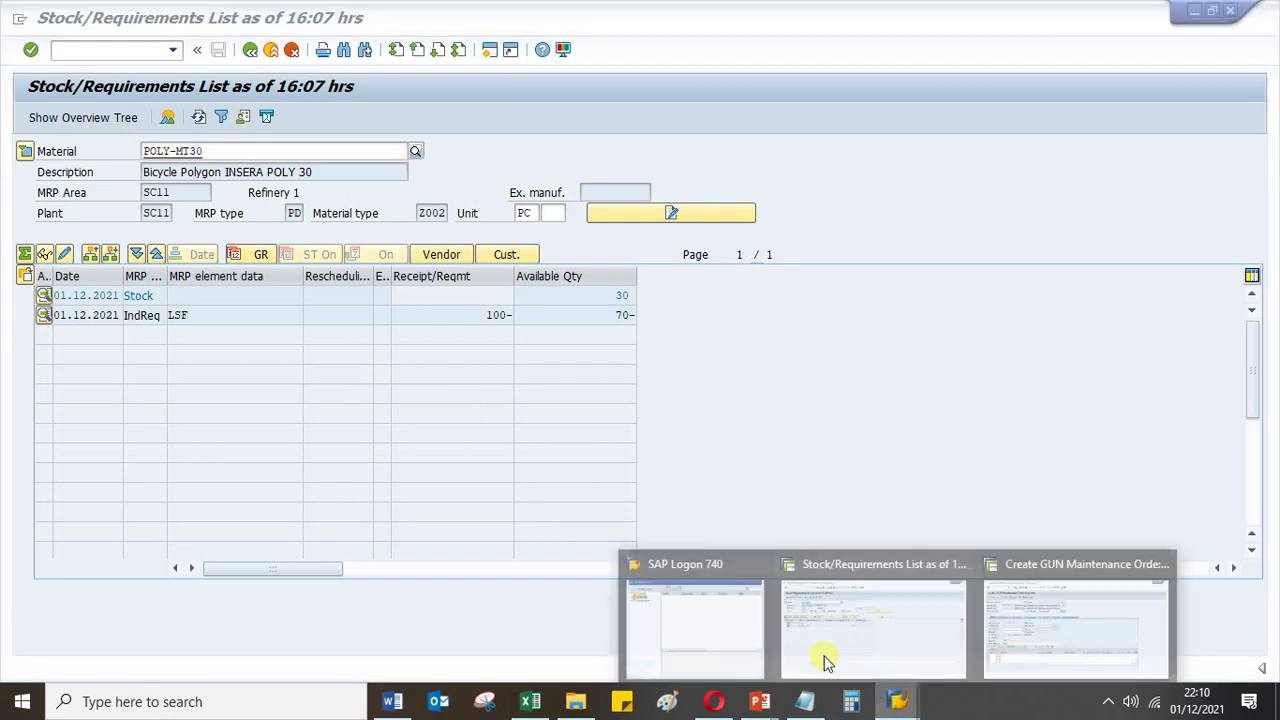
pyautogui.click(1029, 618)
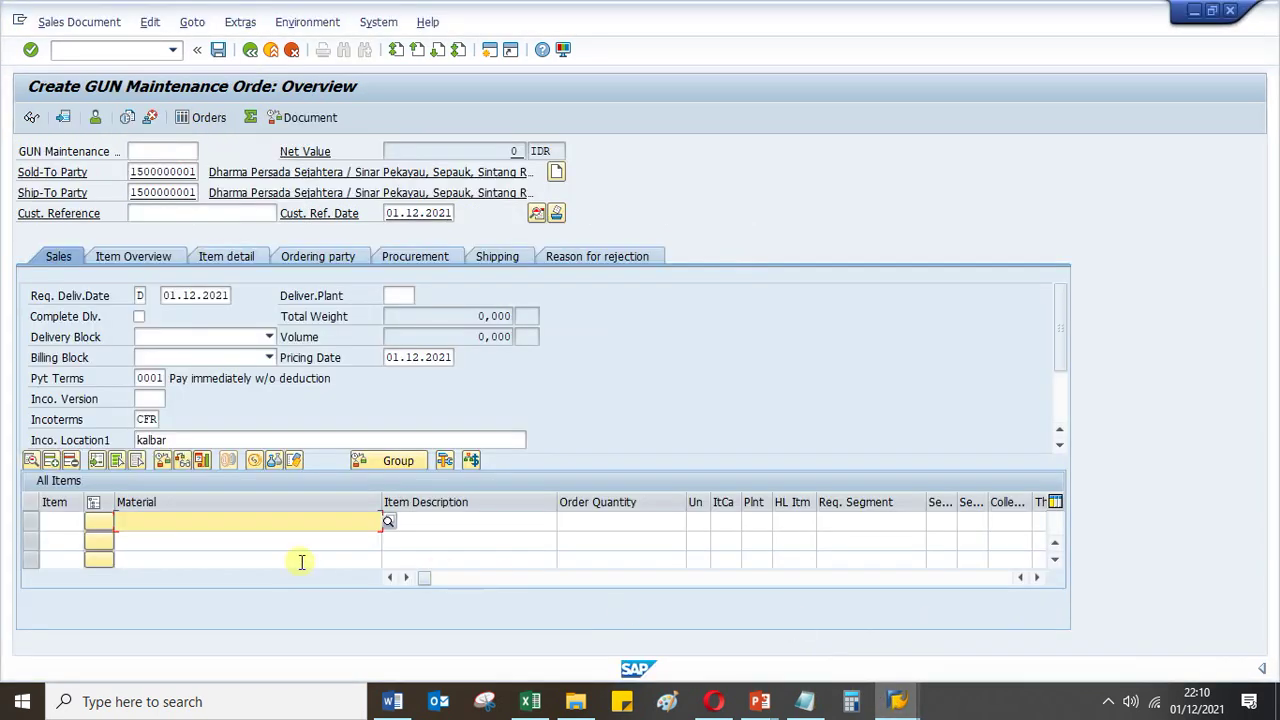
pyautogui.hotkey('ctrl', 'v')
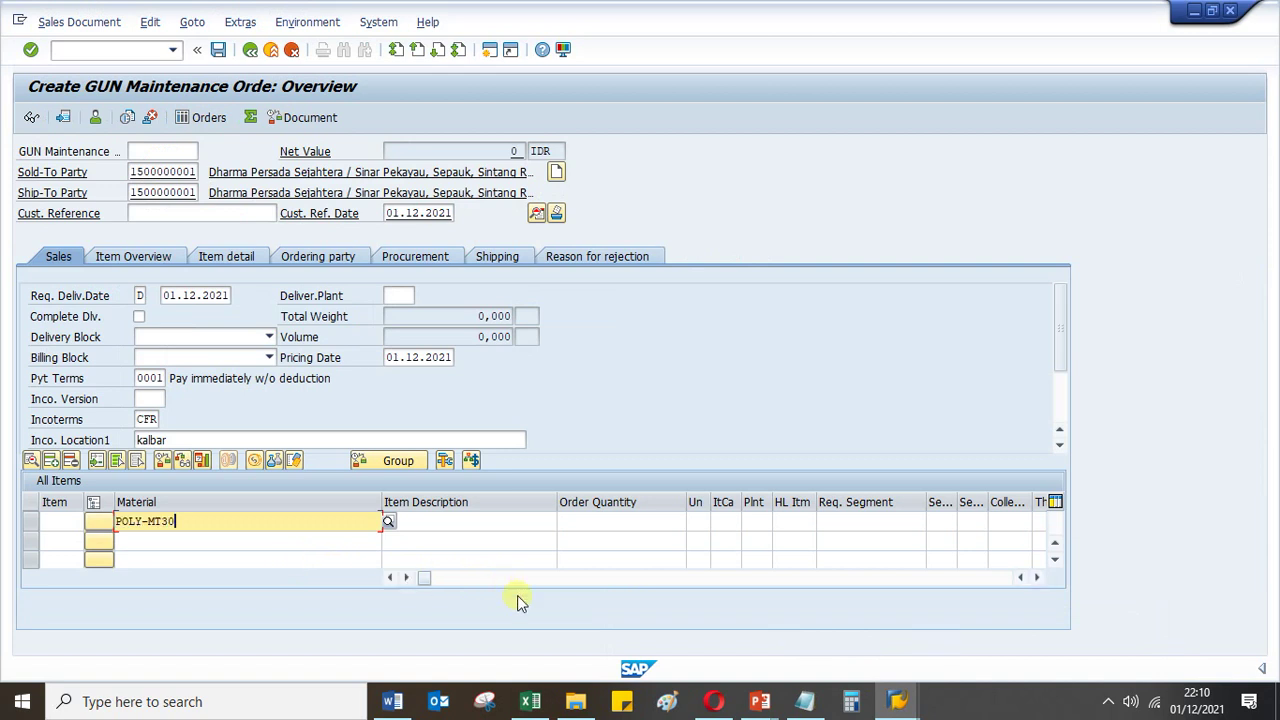
# Look up the sales order quantity planned for POLY-MT30 in the Excel strategy workbook, and return to the sales order in SAP
pyautogui.click(530, 701)
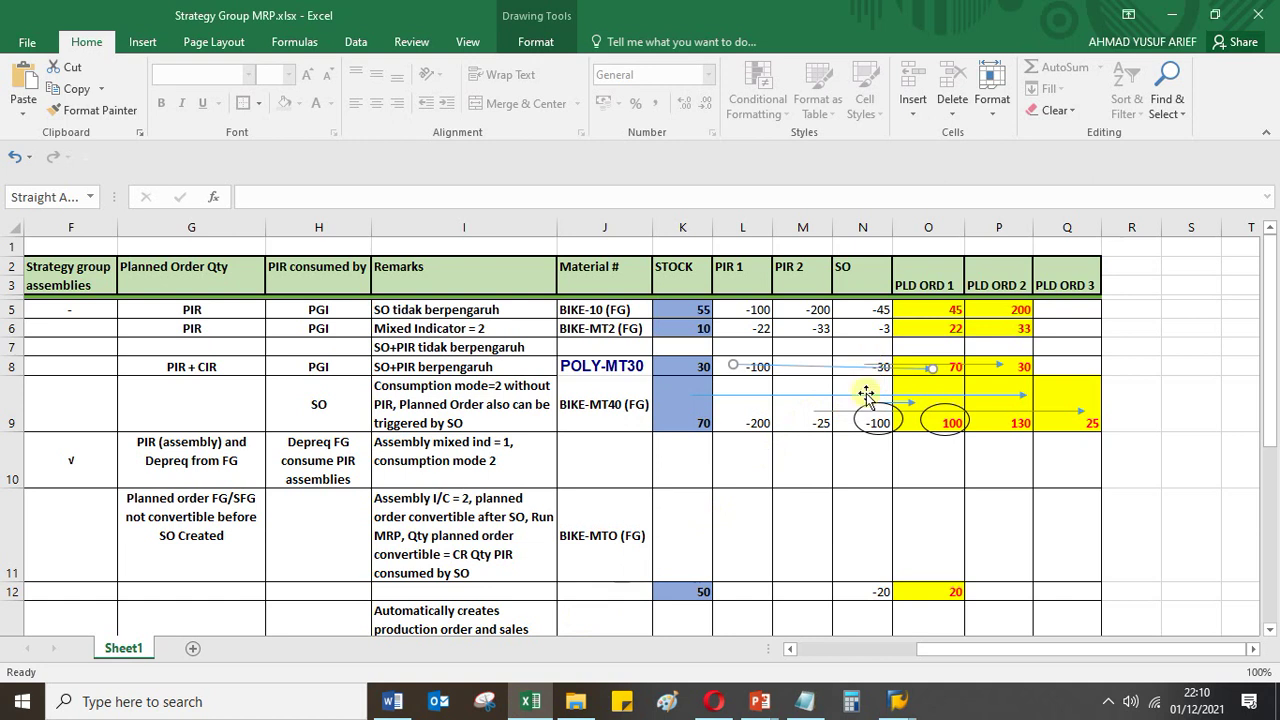
pyautogui.click(858, 525)
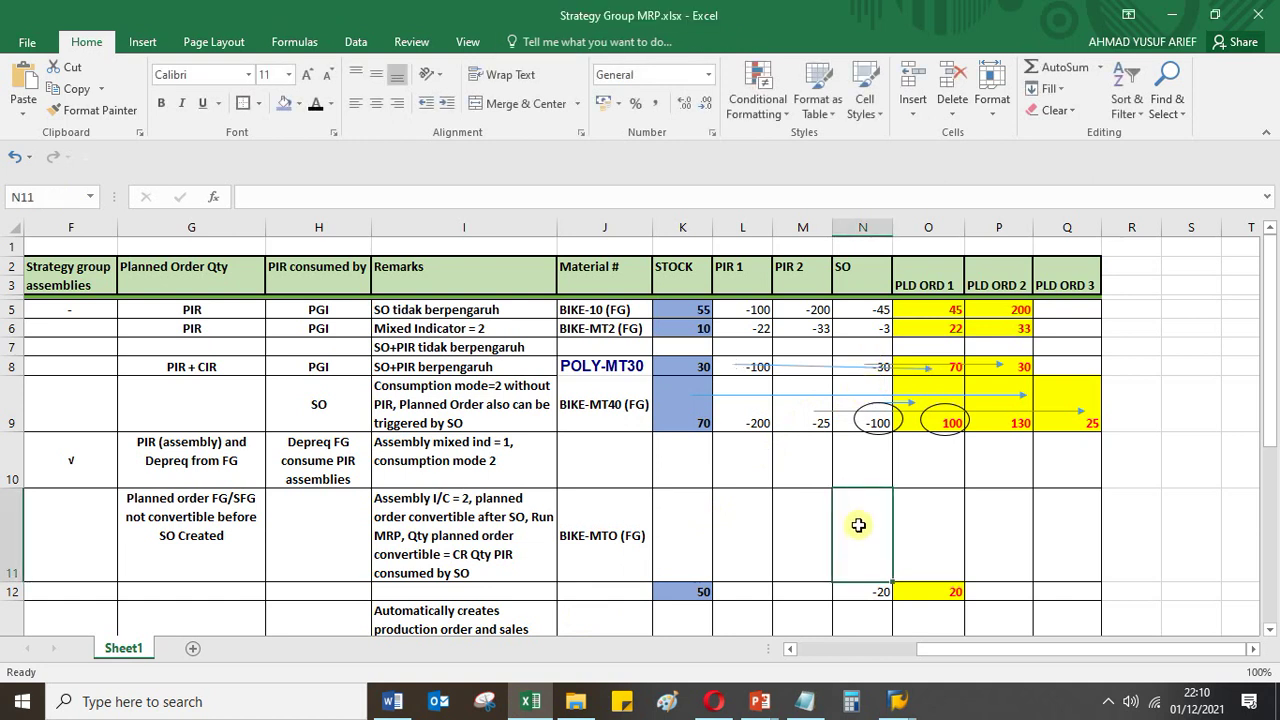
pyautogui.click(860, 367)
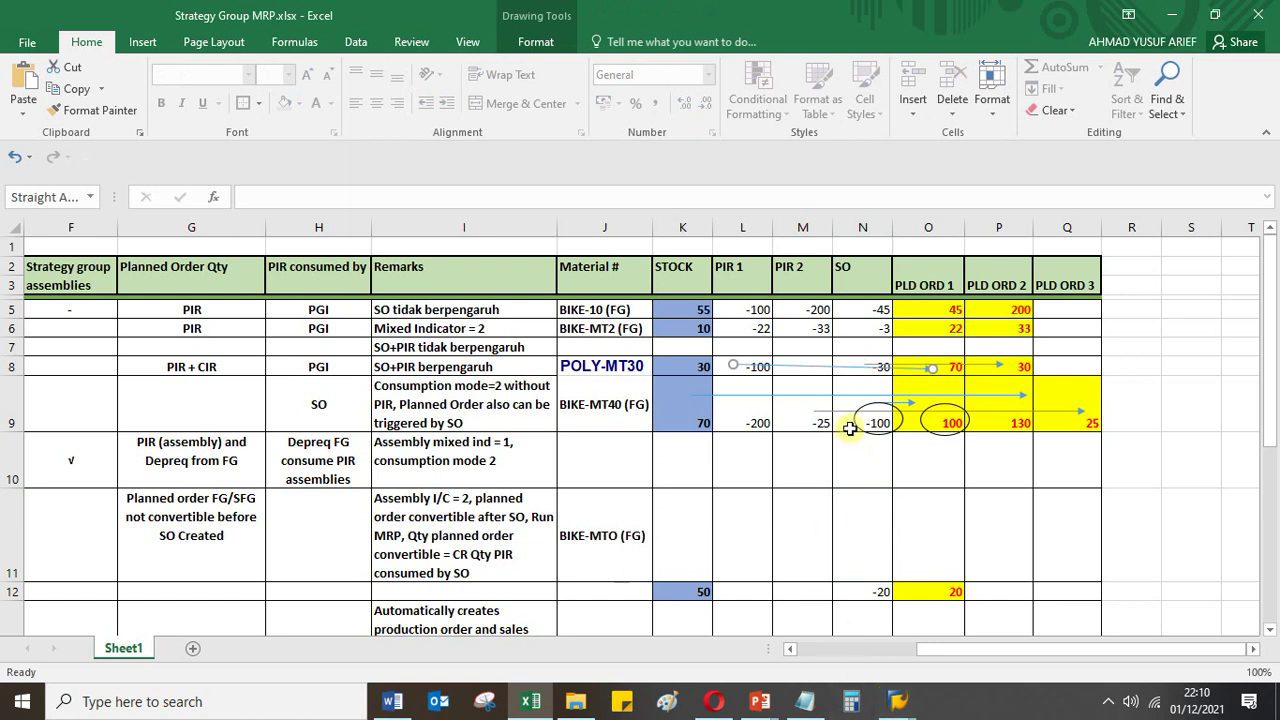
pyautogui.click(900, 702)
pyautogui.click(1005, 630)
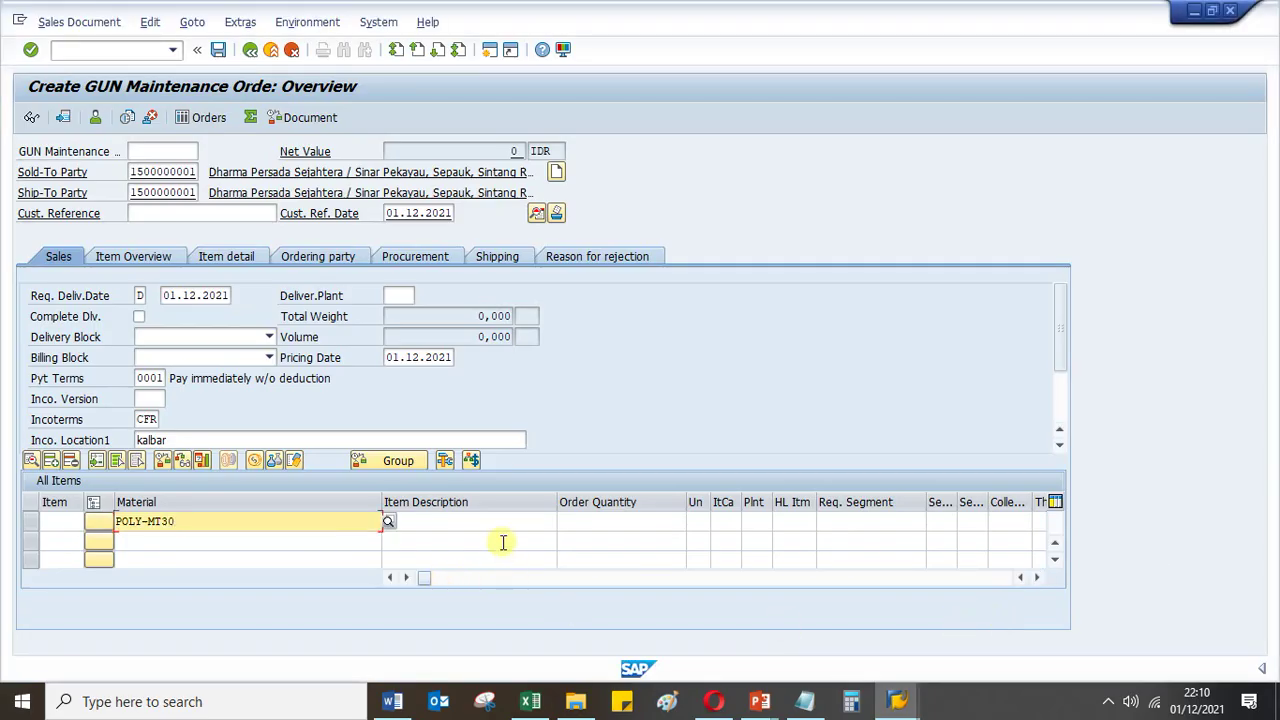
# Try to enter an order quantity of 30 for the POLY-MT30 item and submit the line
pyautogui.click(600, 521)
pyautogui.write('3')
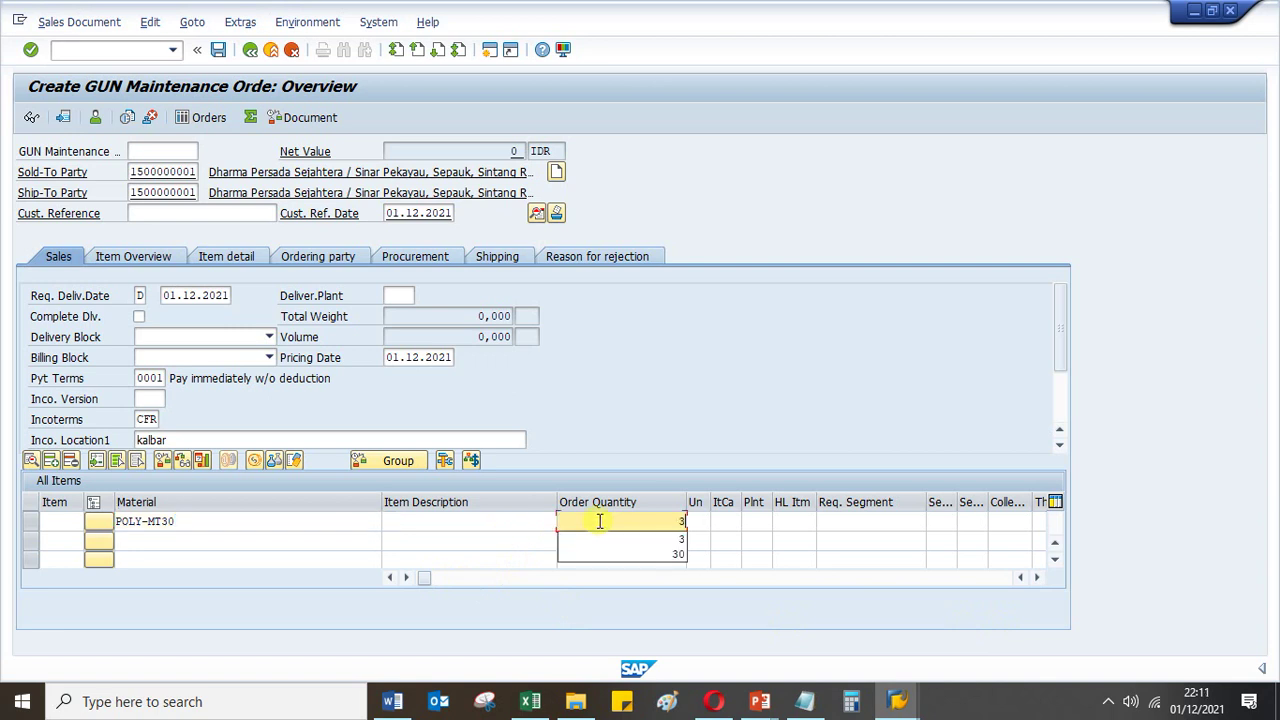
pyautogui.press('BackSpace')
pyautogui.write('30')
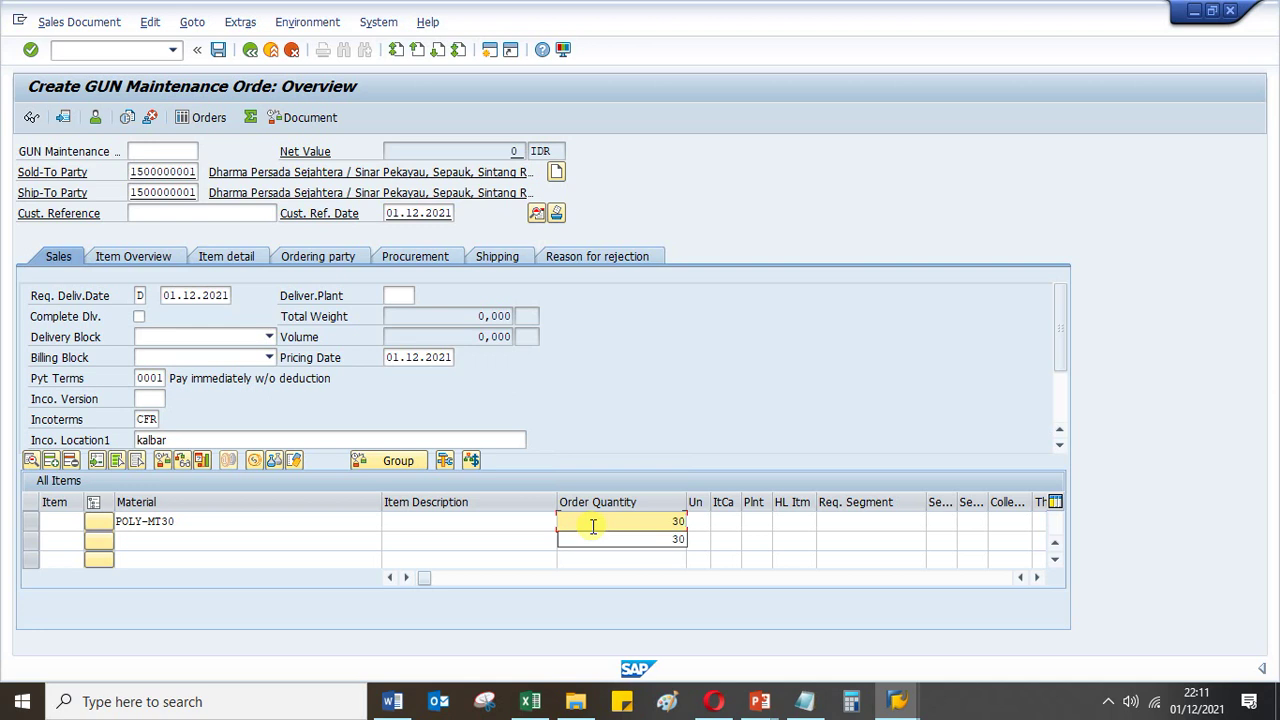
pyautogui.press('Return')
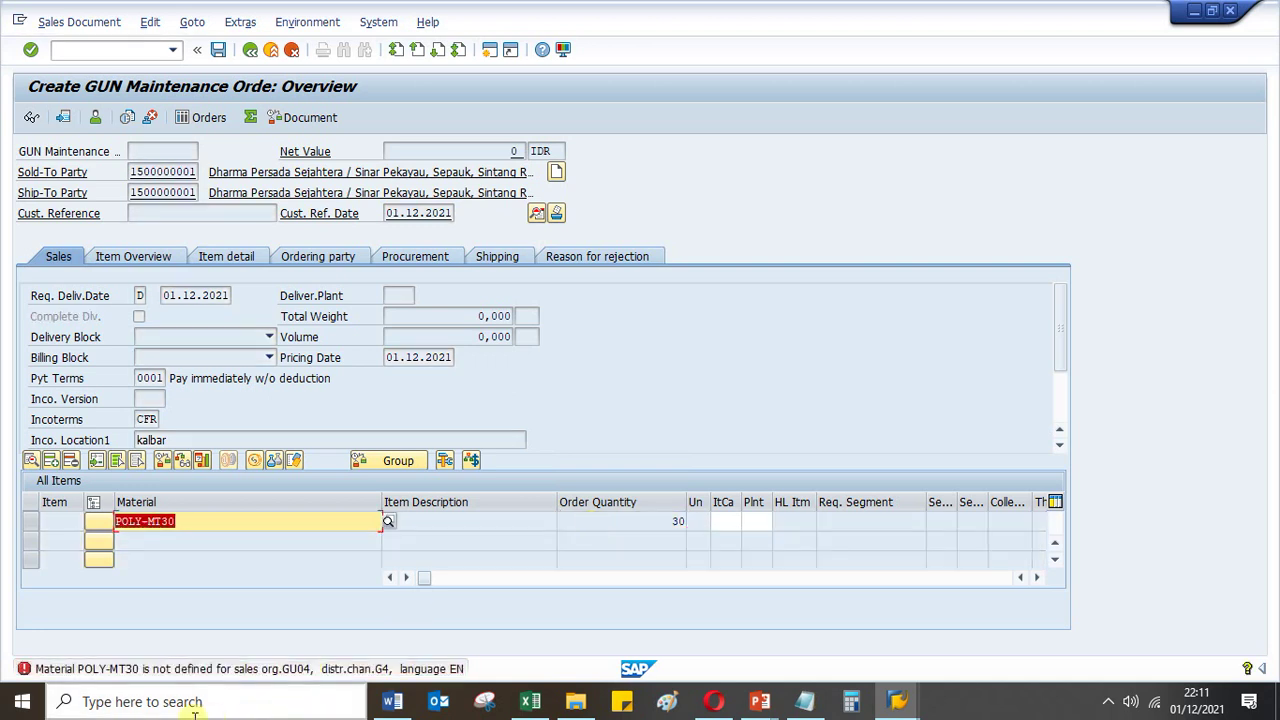
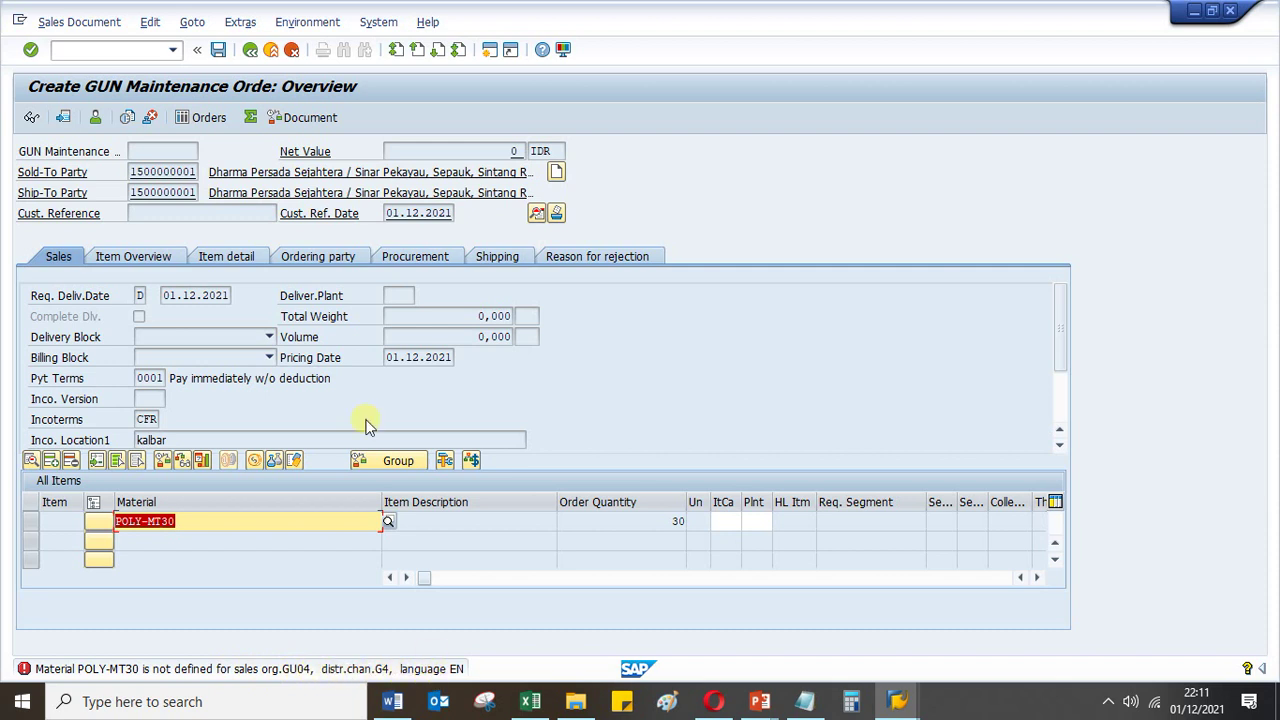
# Leave the sales order for the Create Material transaction and enter POLY-MT30 as the material to extend
pyautogui.click(123, 47)
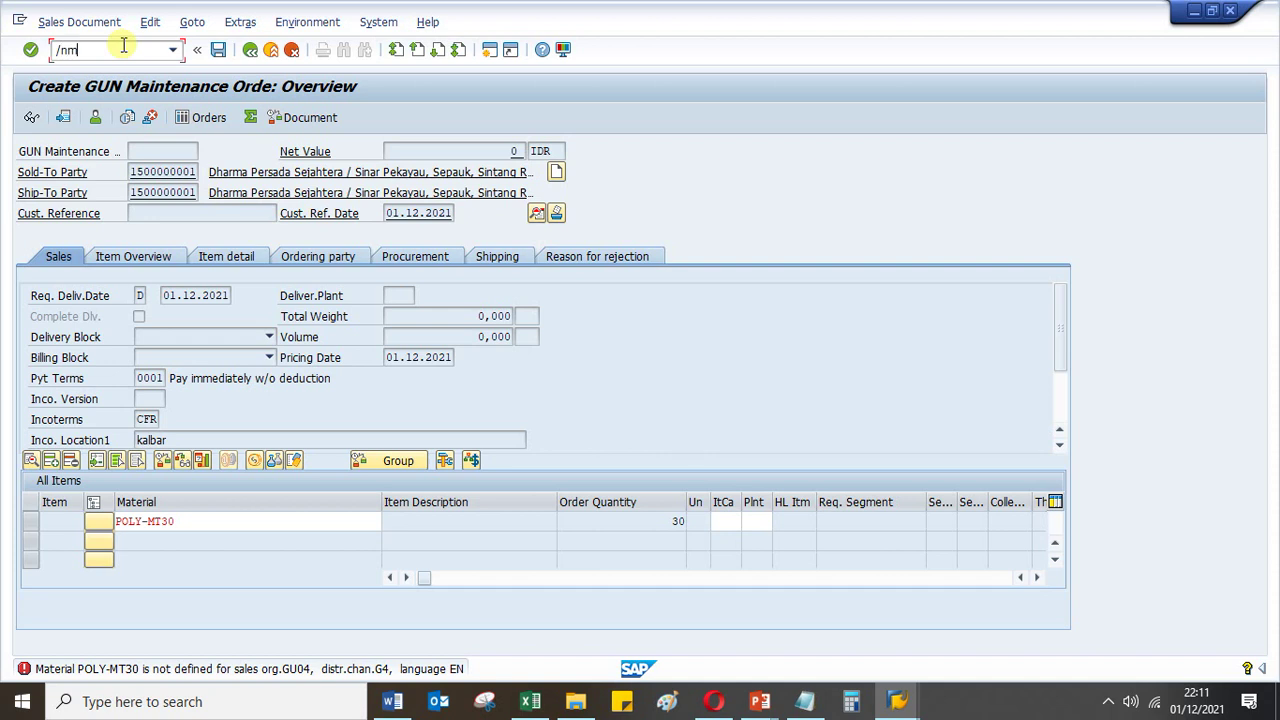
pyautogui.press('Return')
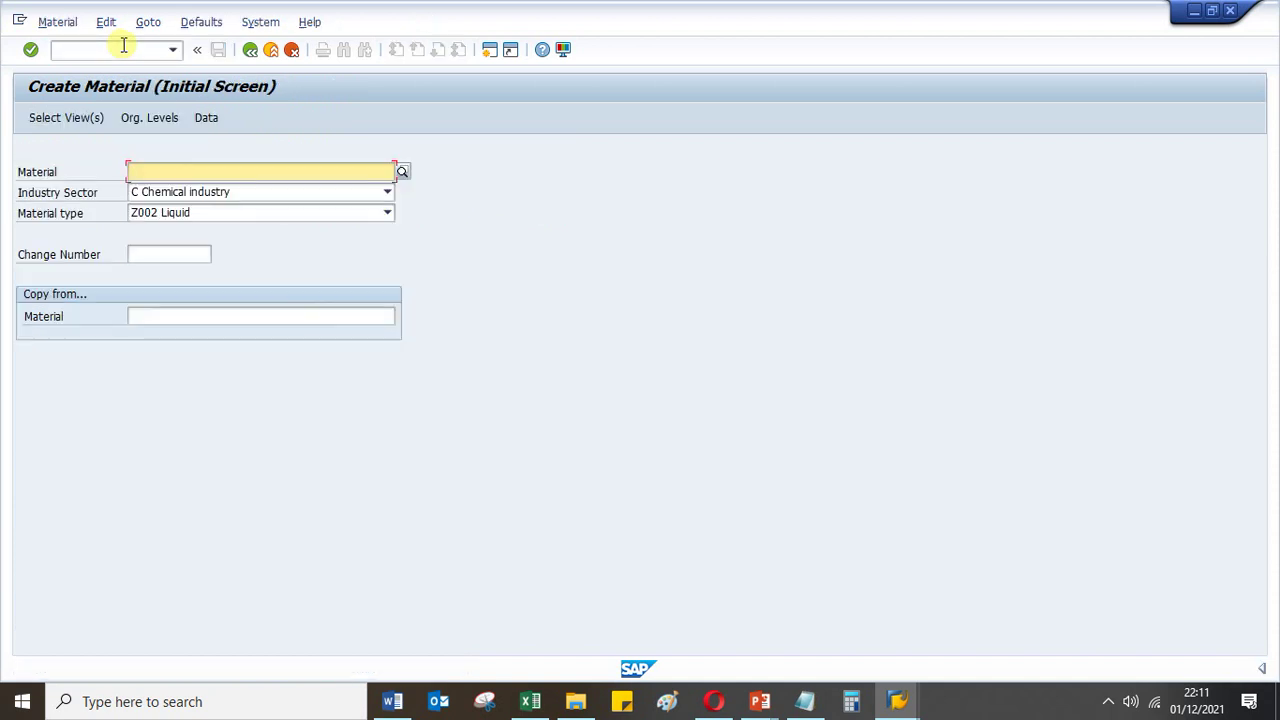
pyautogui.press('BackSpace')
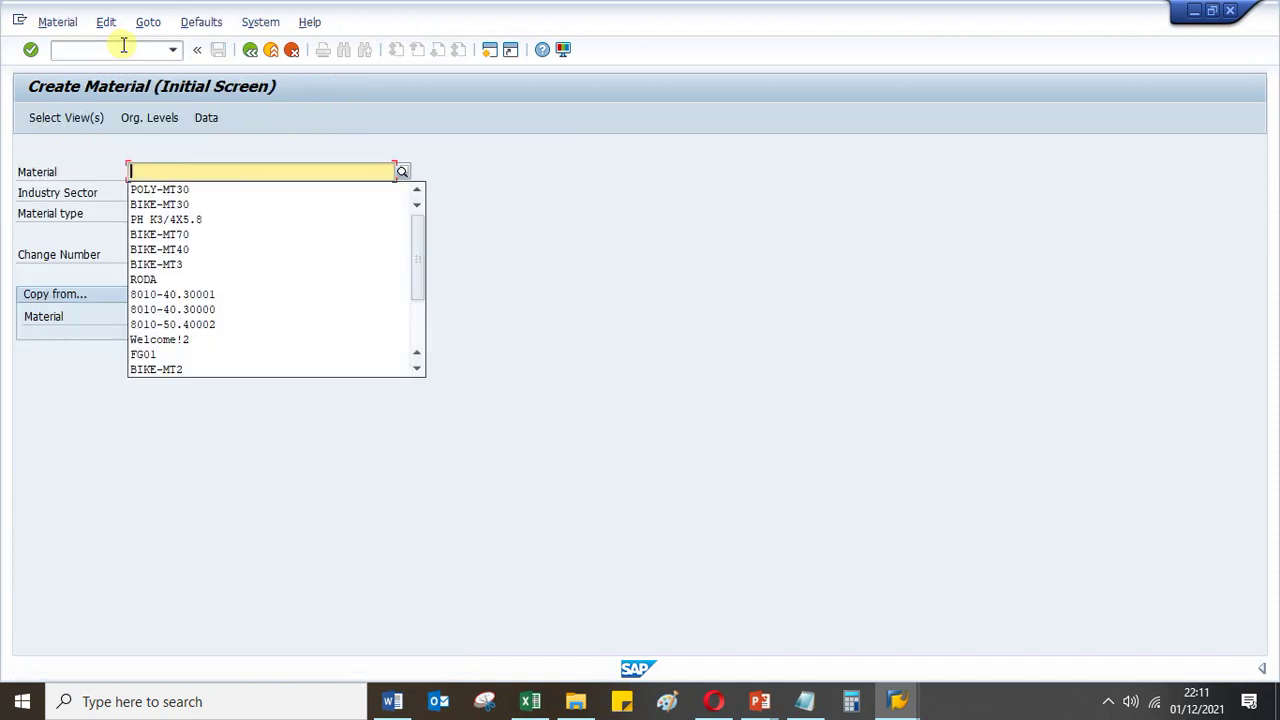
pyautogui.press('Down')
pyautogui.press('Return')
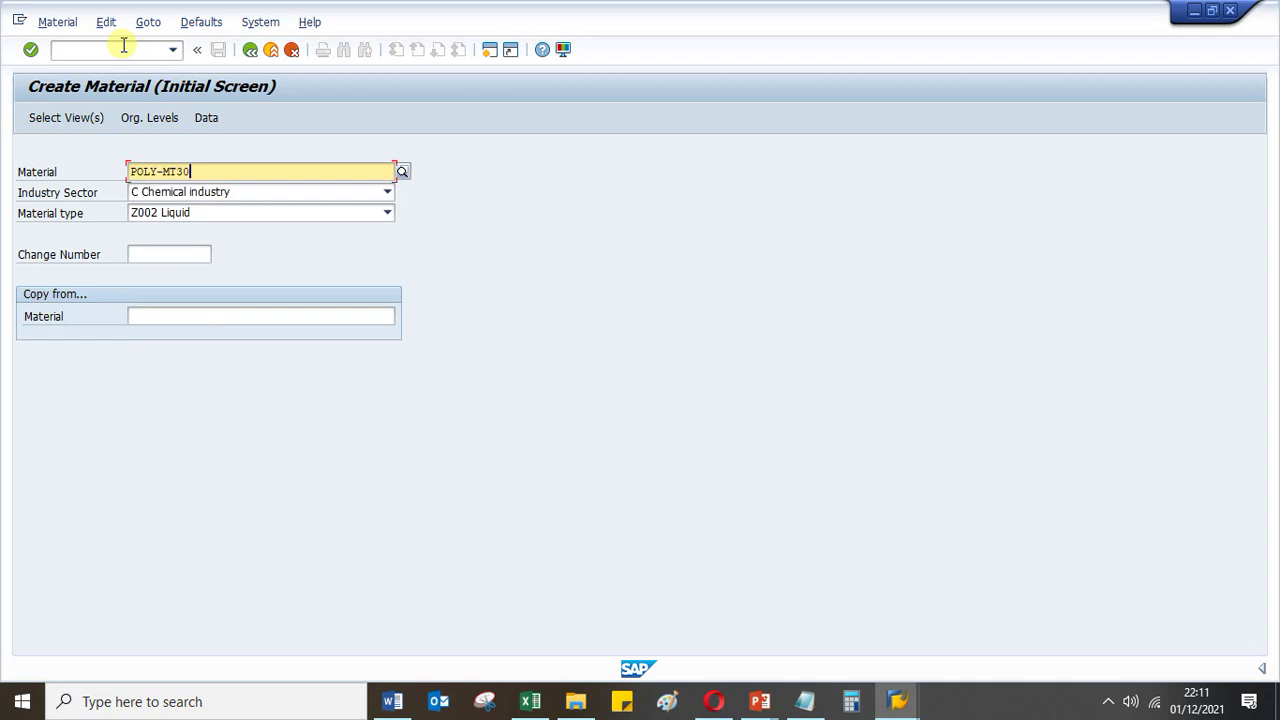
pyautogui.press('Return')
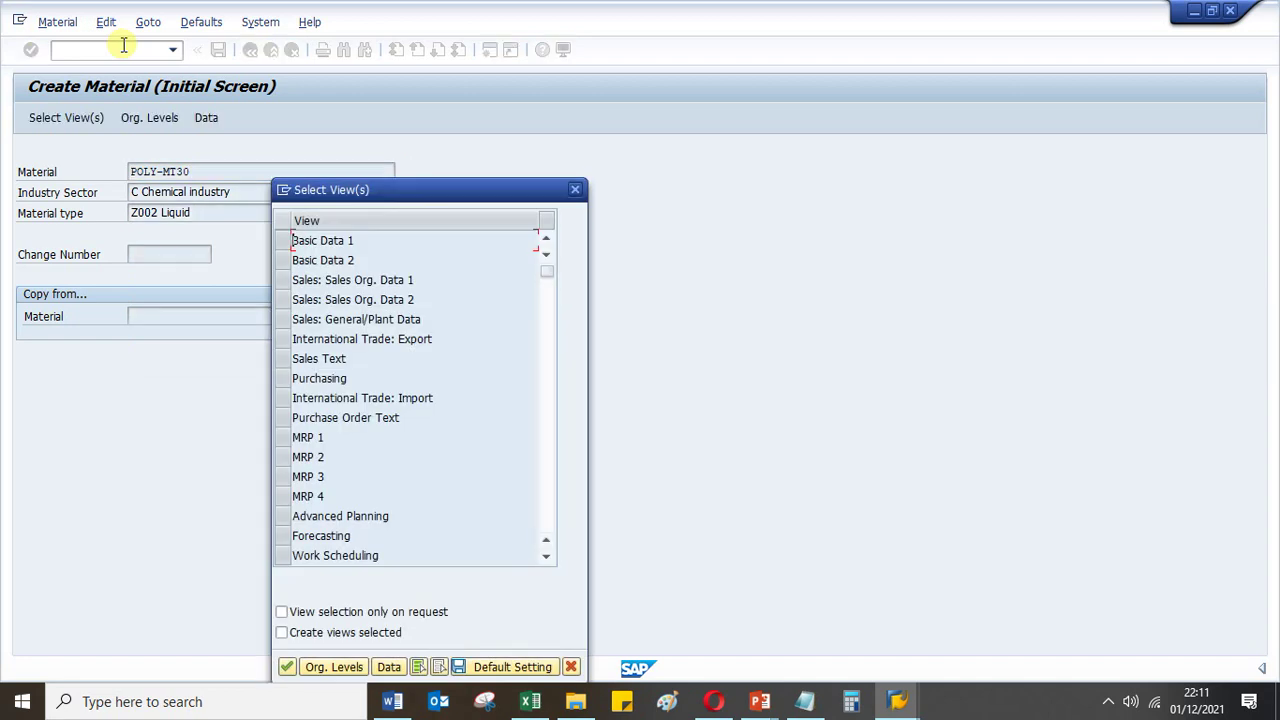
# Choose the Sales: Sales Org. Data 1 view with plant SC11, sales organization GU04 and distribution channel G4
pyautogui.click(289, 285)
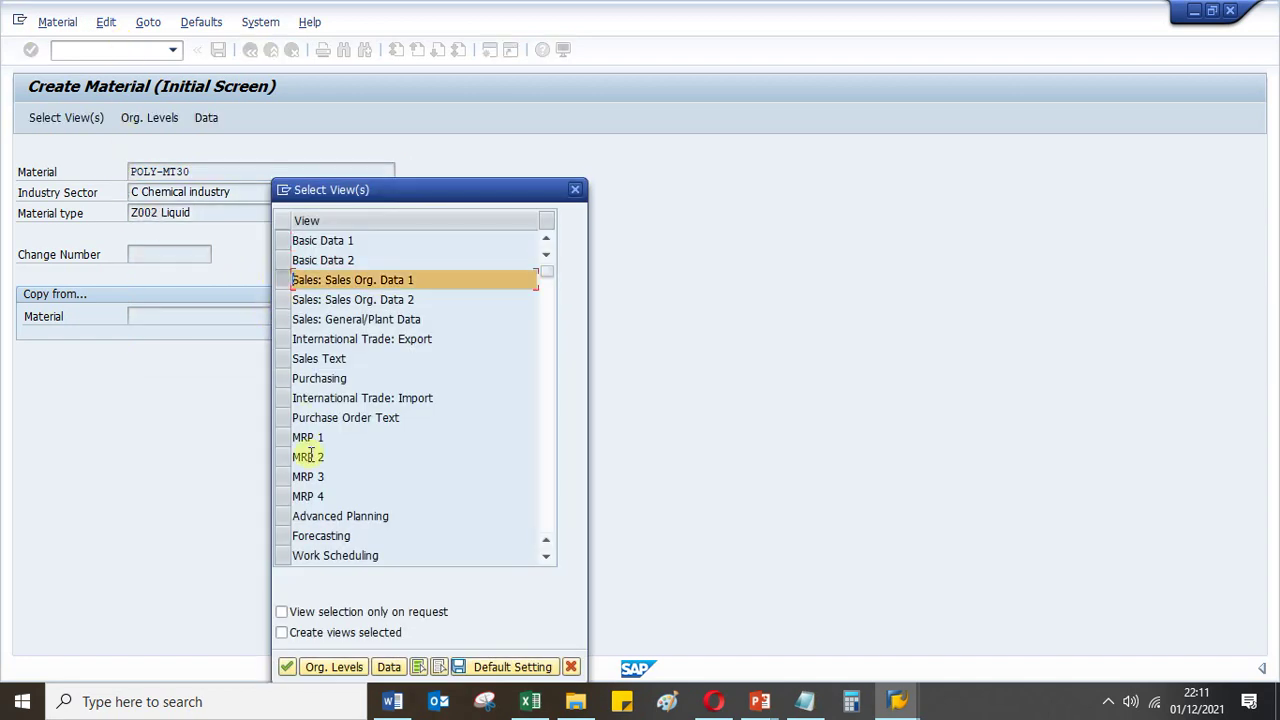
pyautogui.click(287, 666)
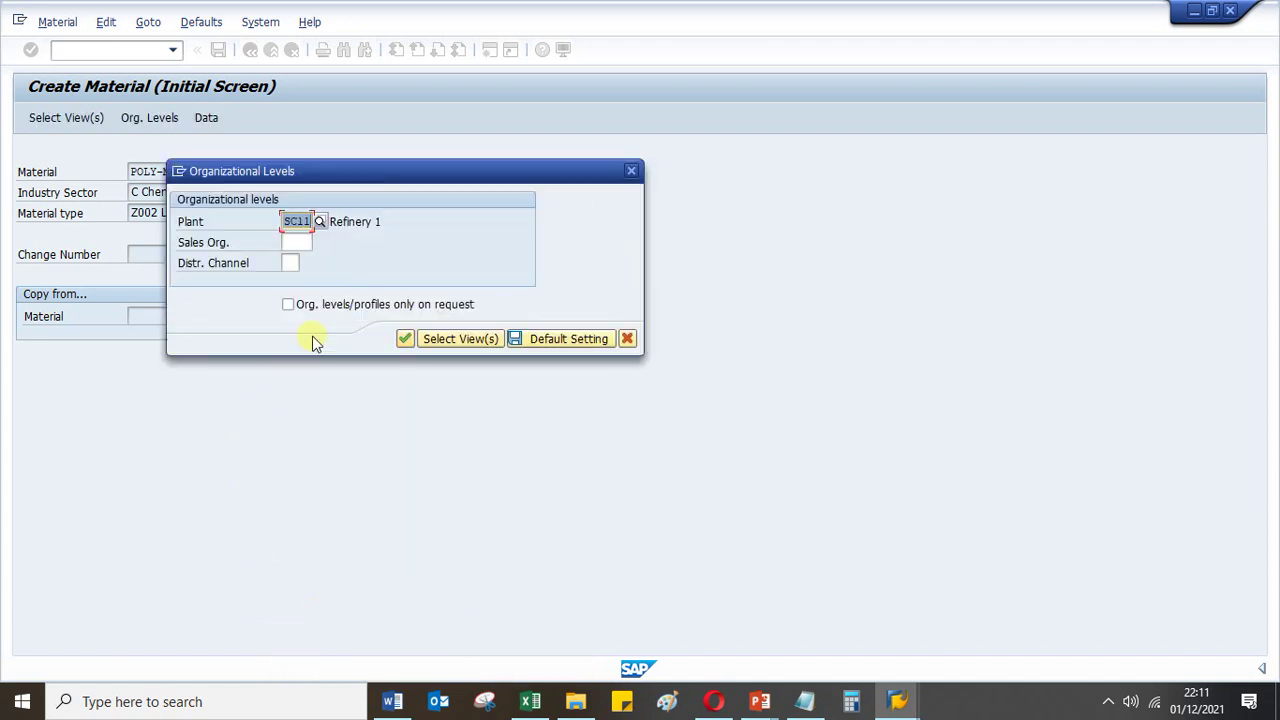
pyautogui.click(298, 240)
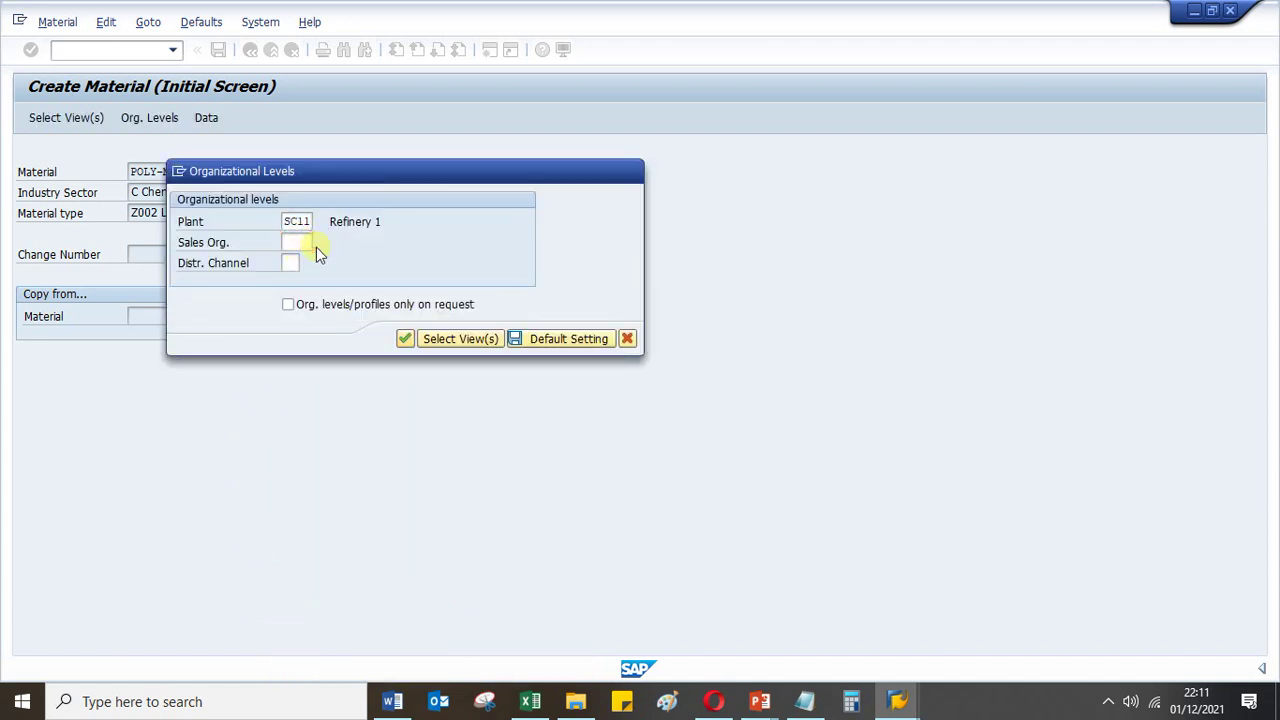
pyautogui.click(318, 243)
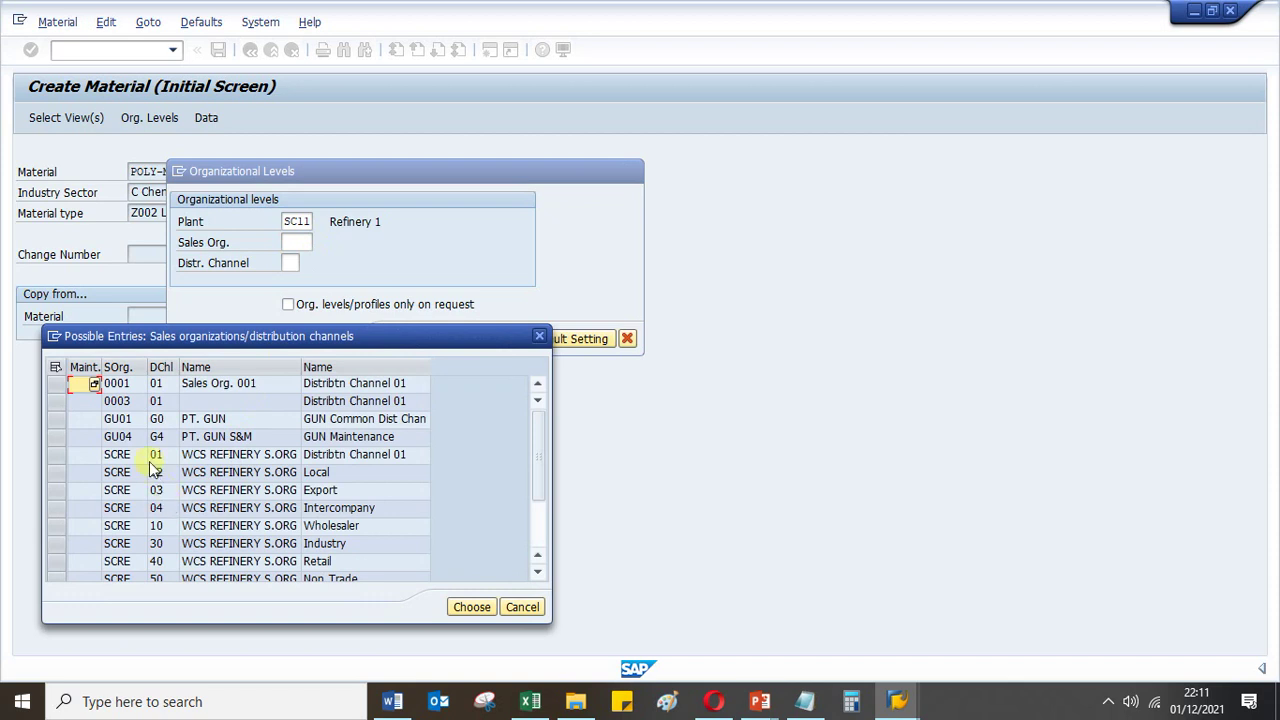
pyautogui.click(117, 438)
pyautogui.doubleClick(117, 438)
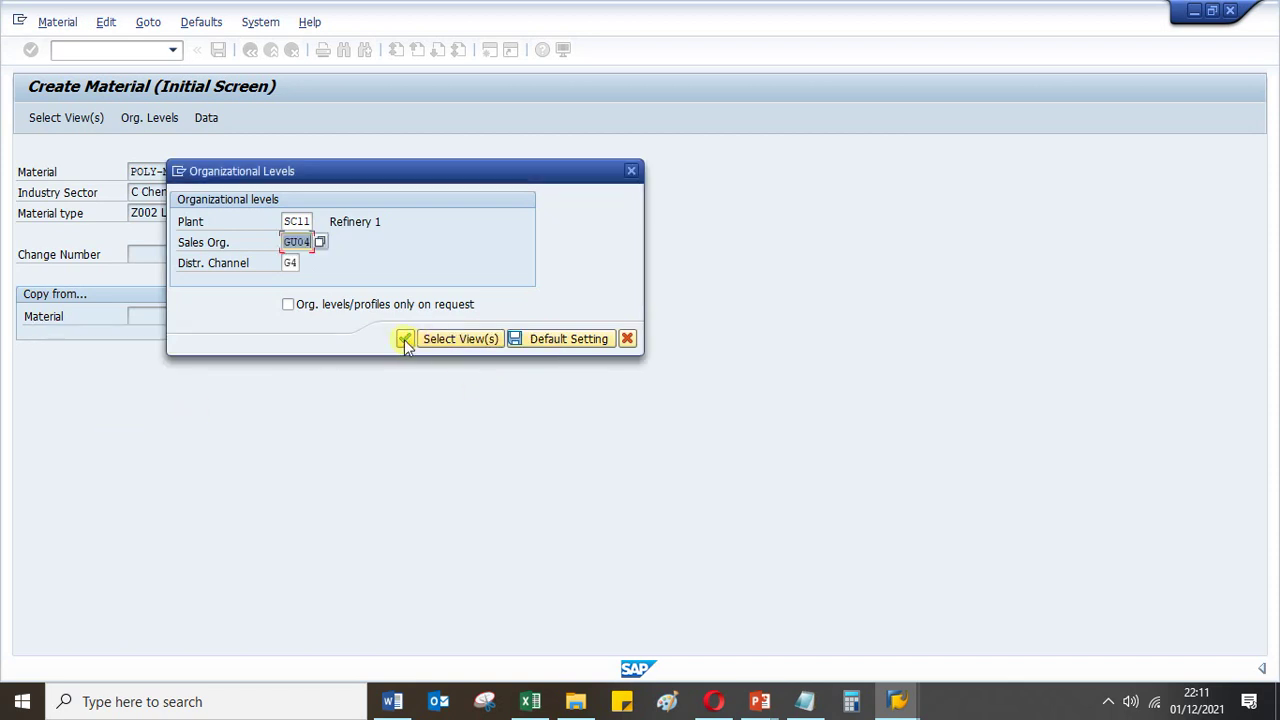
pyautogui.click(405, 340)
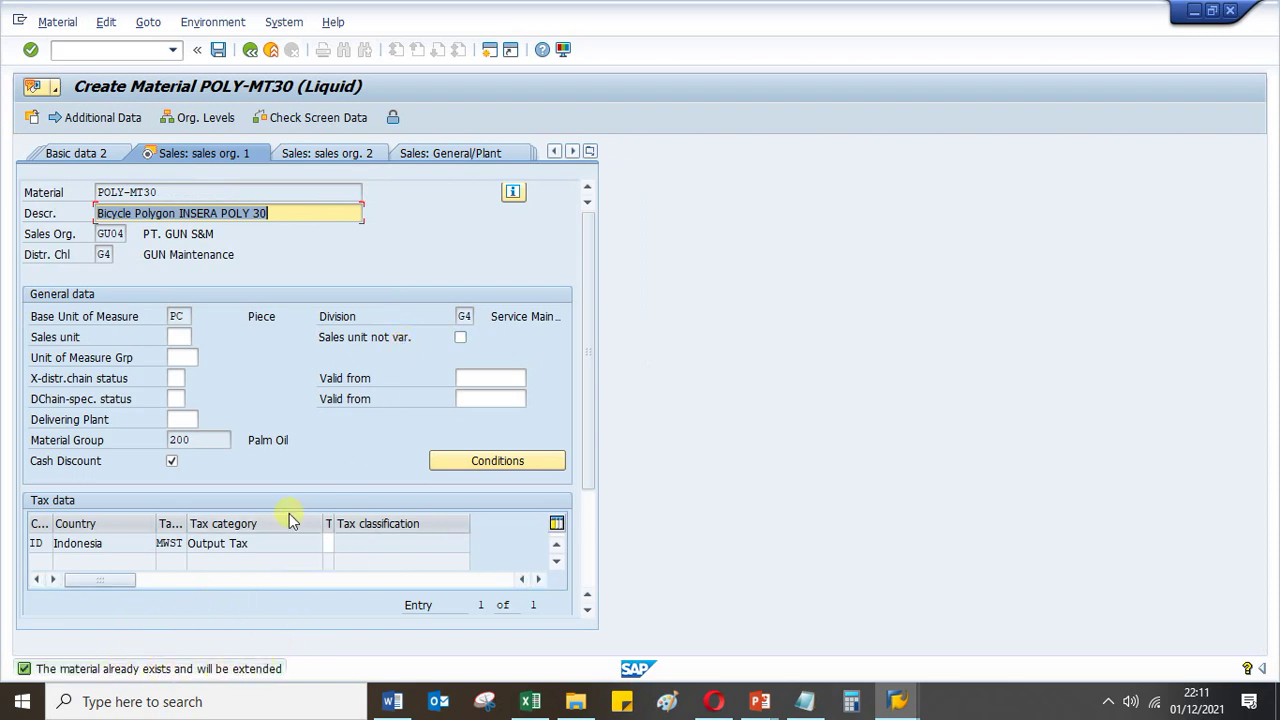
# Set the output tax classification for Indonesia to 0 (No tax) and agree to save the material data
pyautogui.click(340, 543)
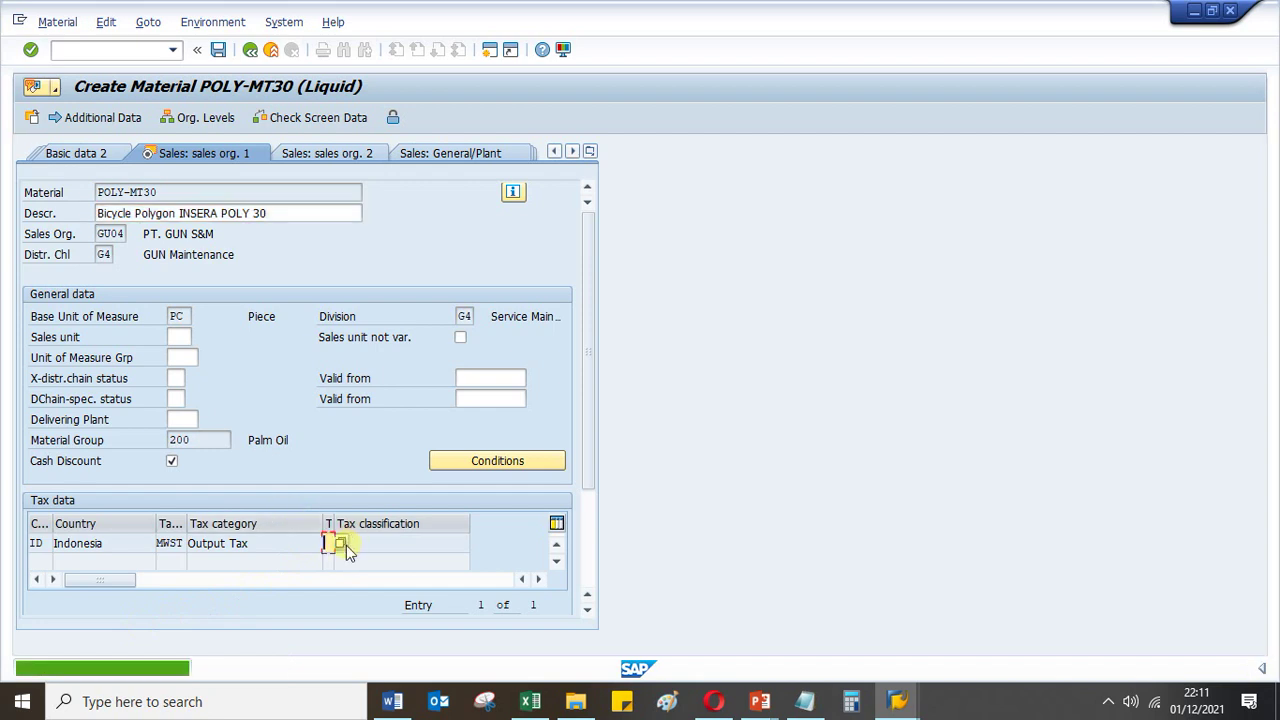
pyautogui.press('F4')
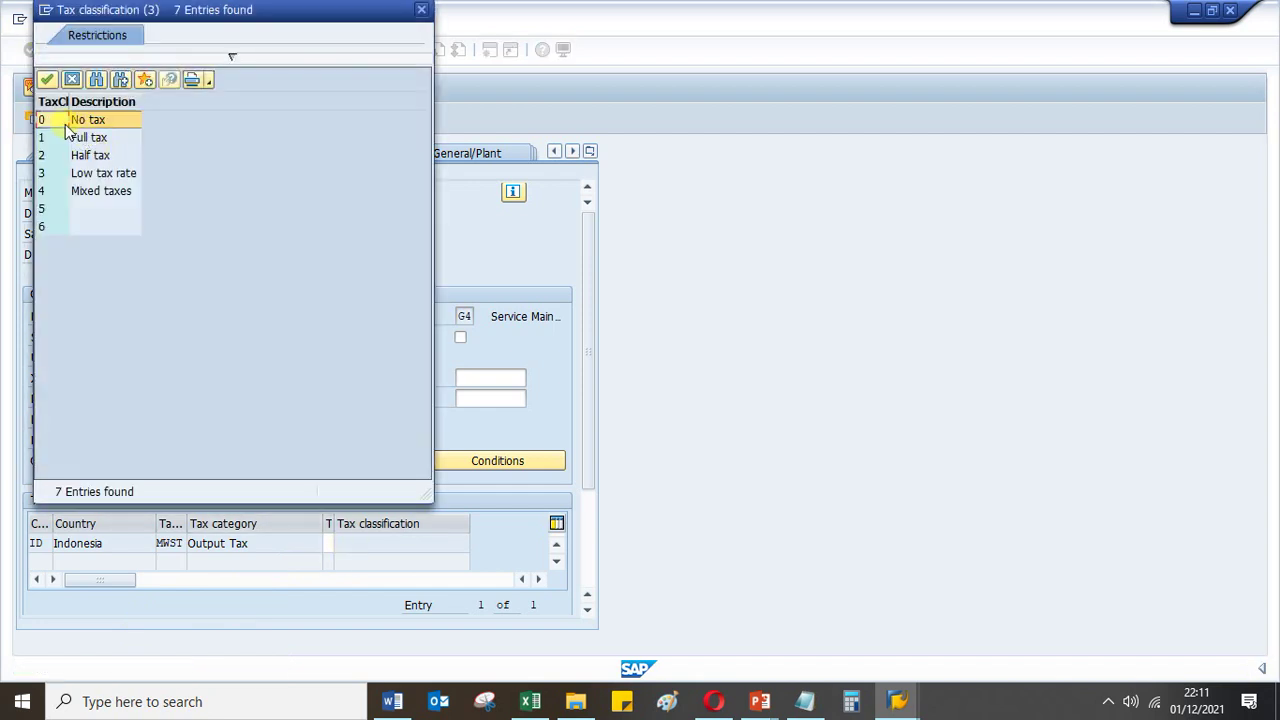
pyautogui.doubleClick(64, 124)
pyautogui.press('Return')
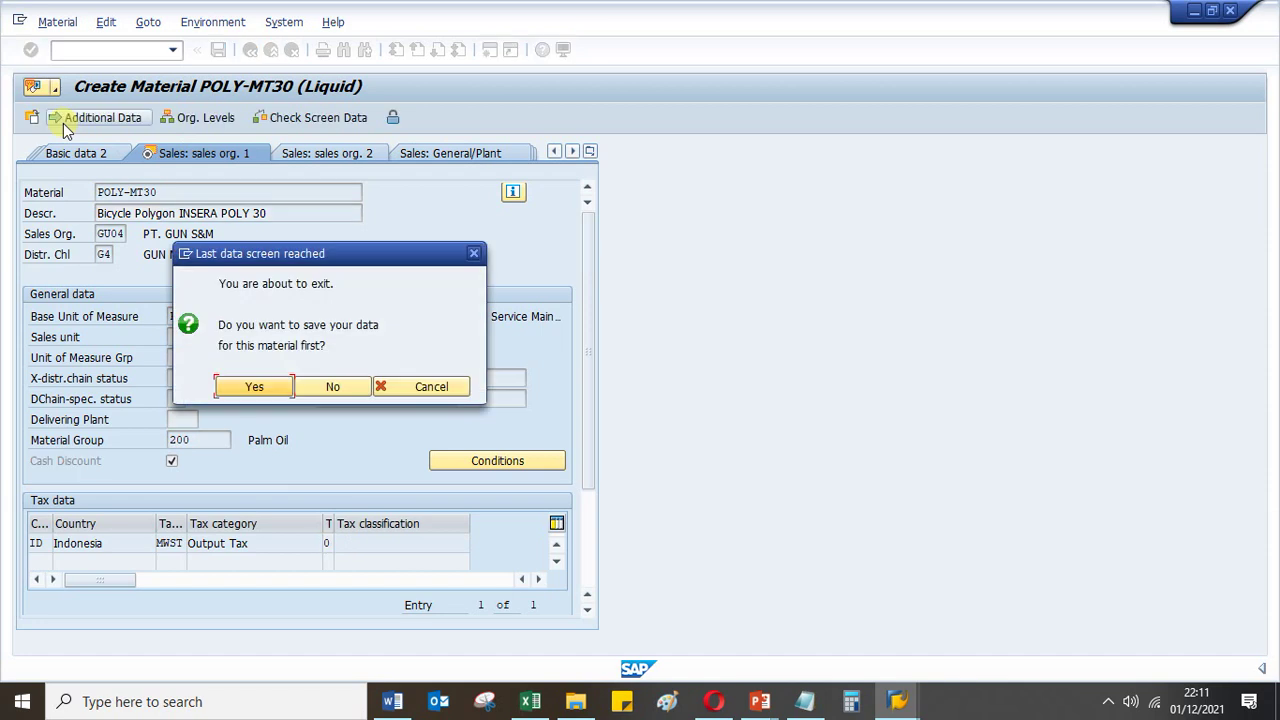
pyautogui.click(252, 385)
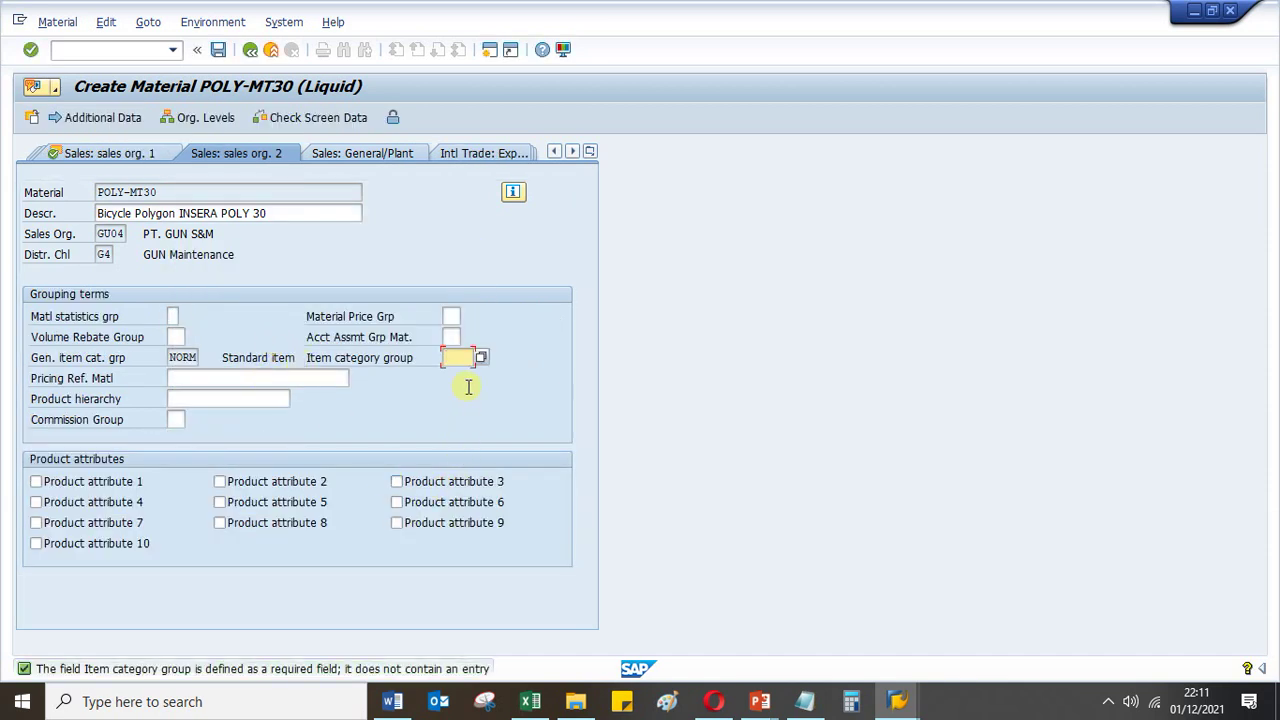
# Fill in the required item category group in the second sales organization view and save the extended material
pyautogui.press('BackSpace')
pyautogui.click(467, 376)
pyautogui.press('Return')
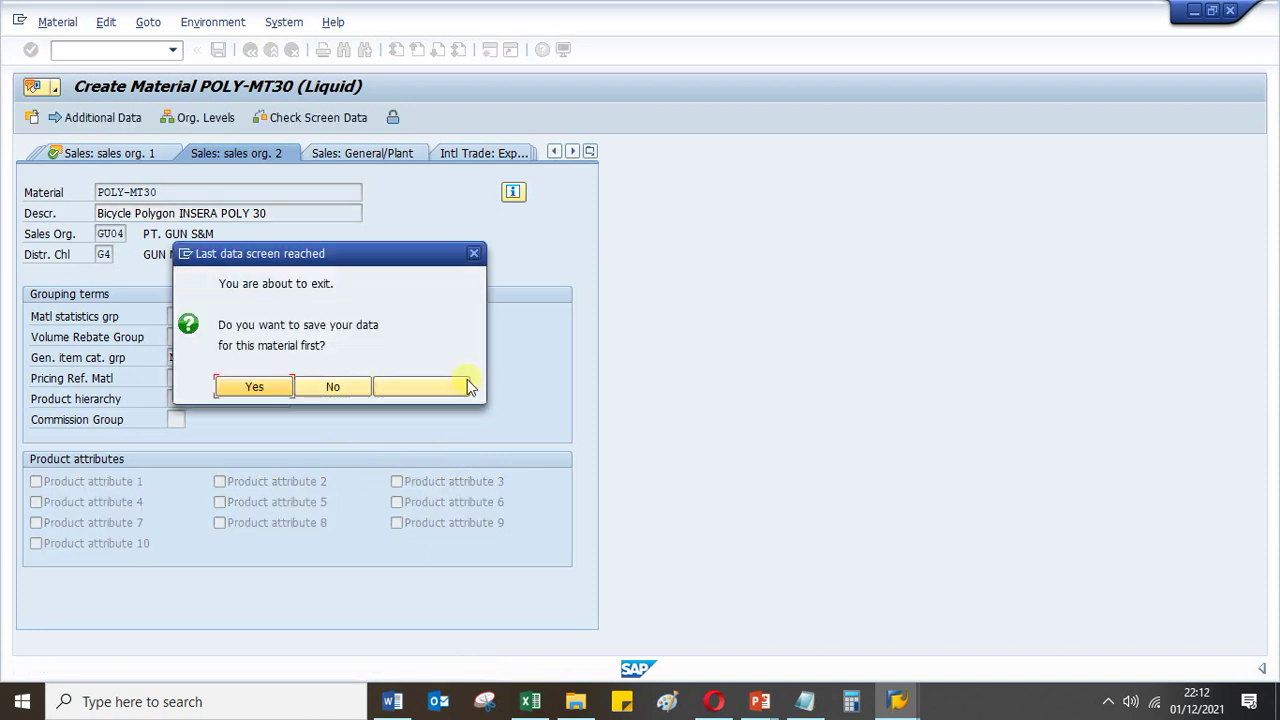
pyautogui.click(266, 388)
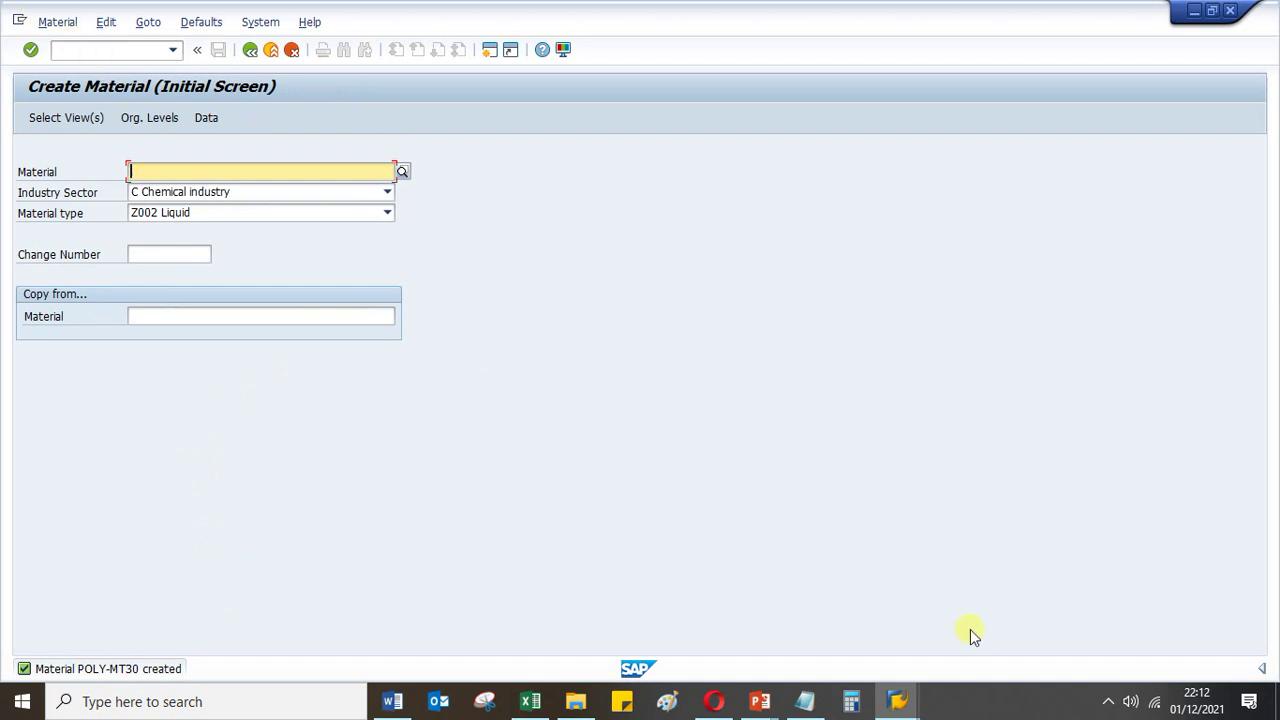
# Start a new sales order of type ZG04 with sales organization GU04, distribution channel G4 and division G4
pyautogui.click(896, 701)
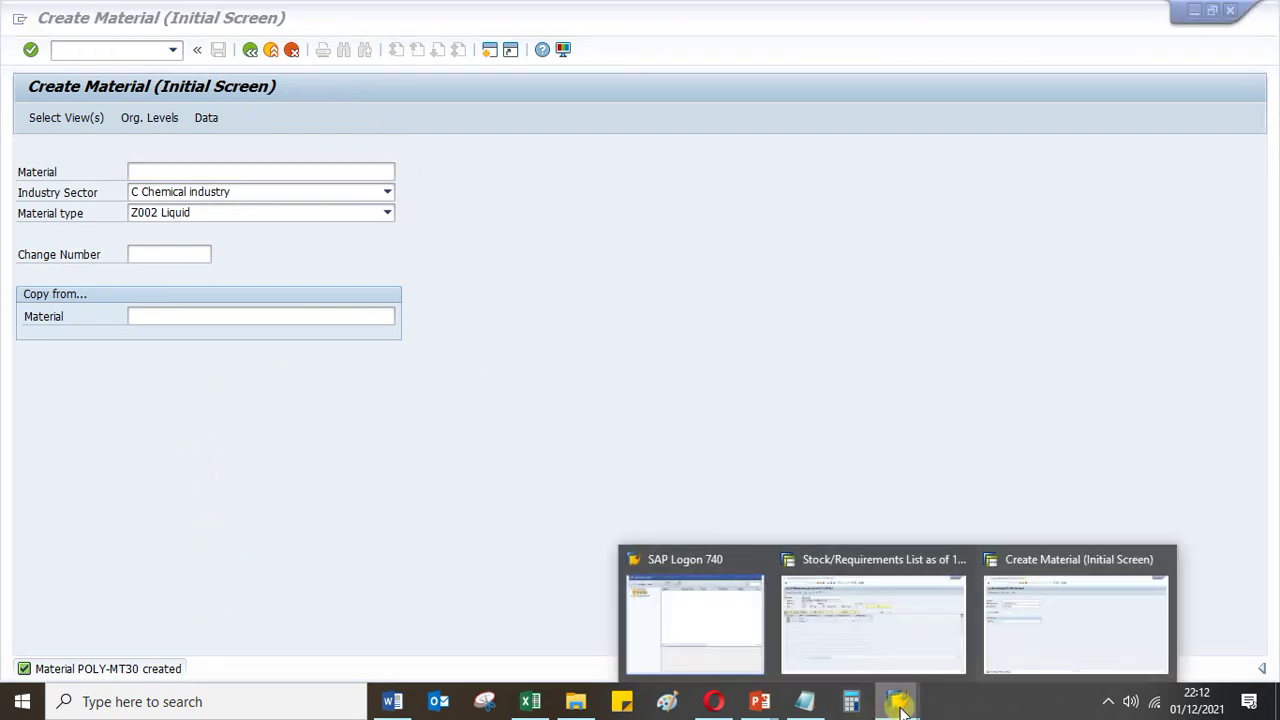
pyautogui.click(1056, 622)
pyautogui.click(104, 48)
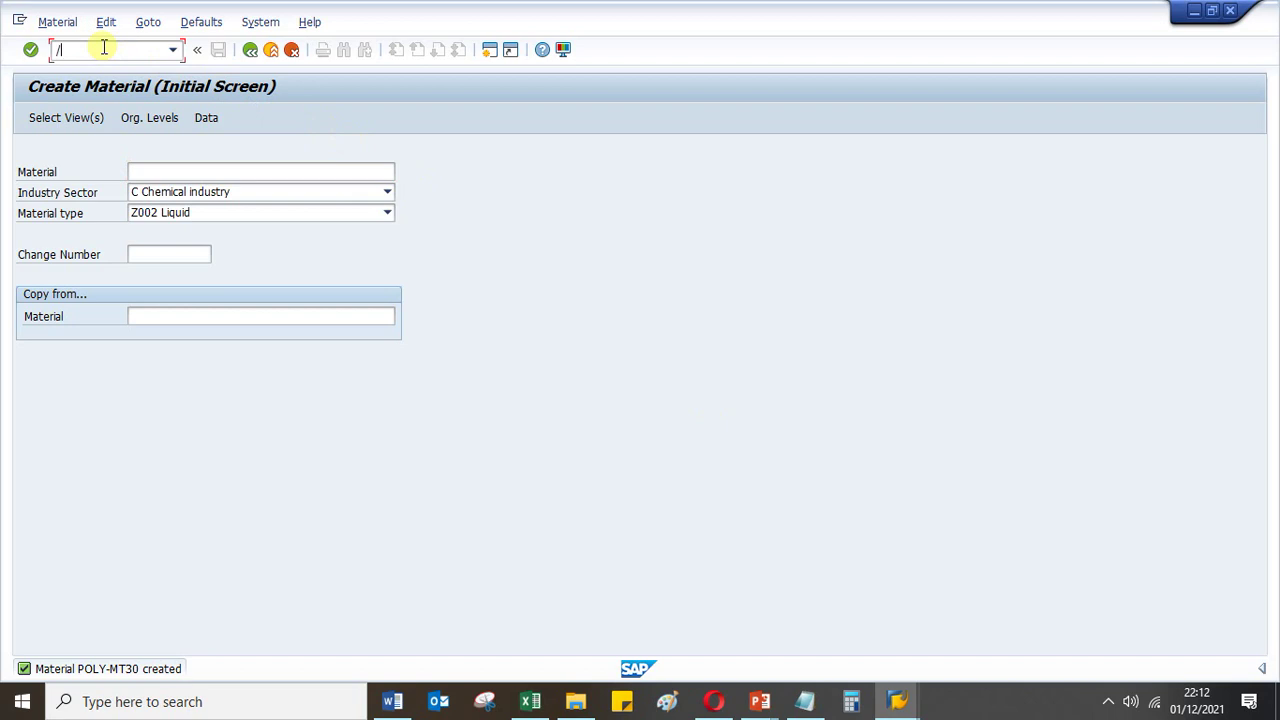
pyautogui.press('Return')
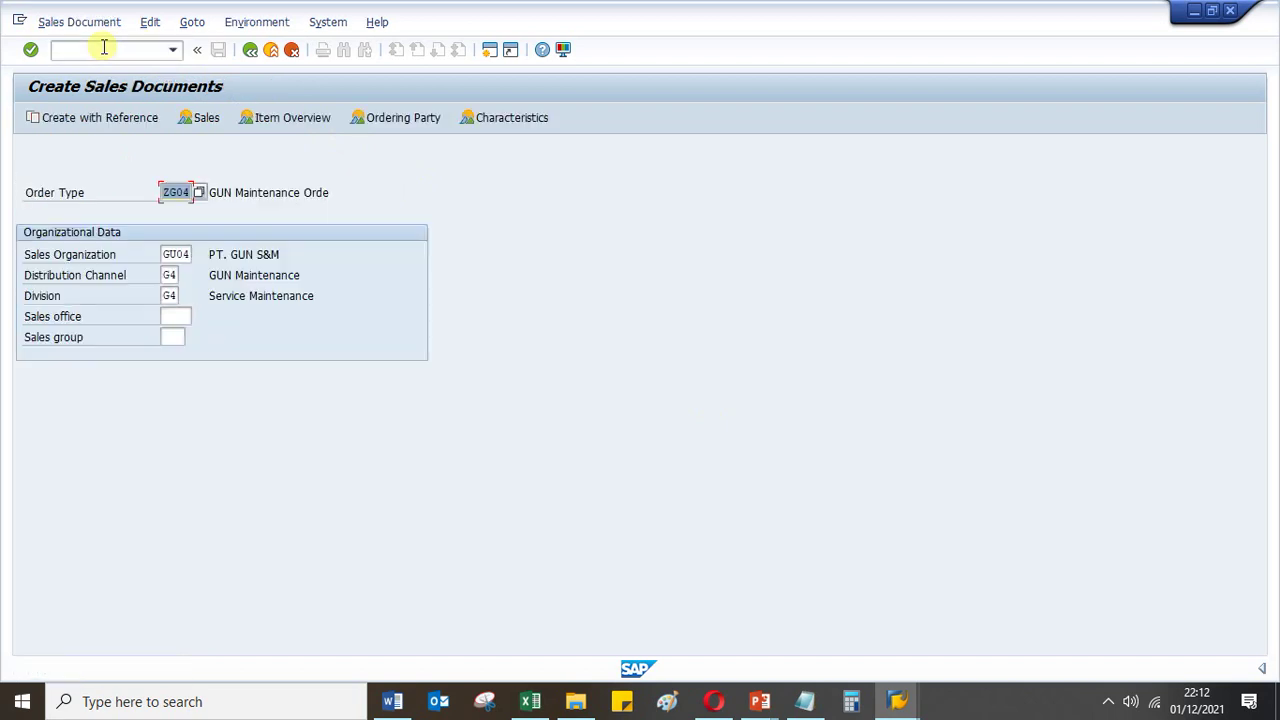
pyautogui.press('Return')
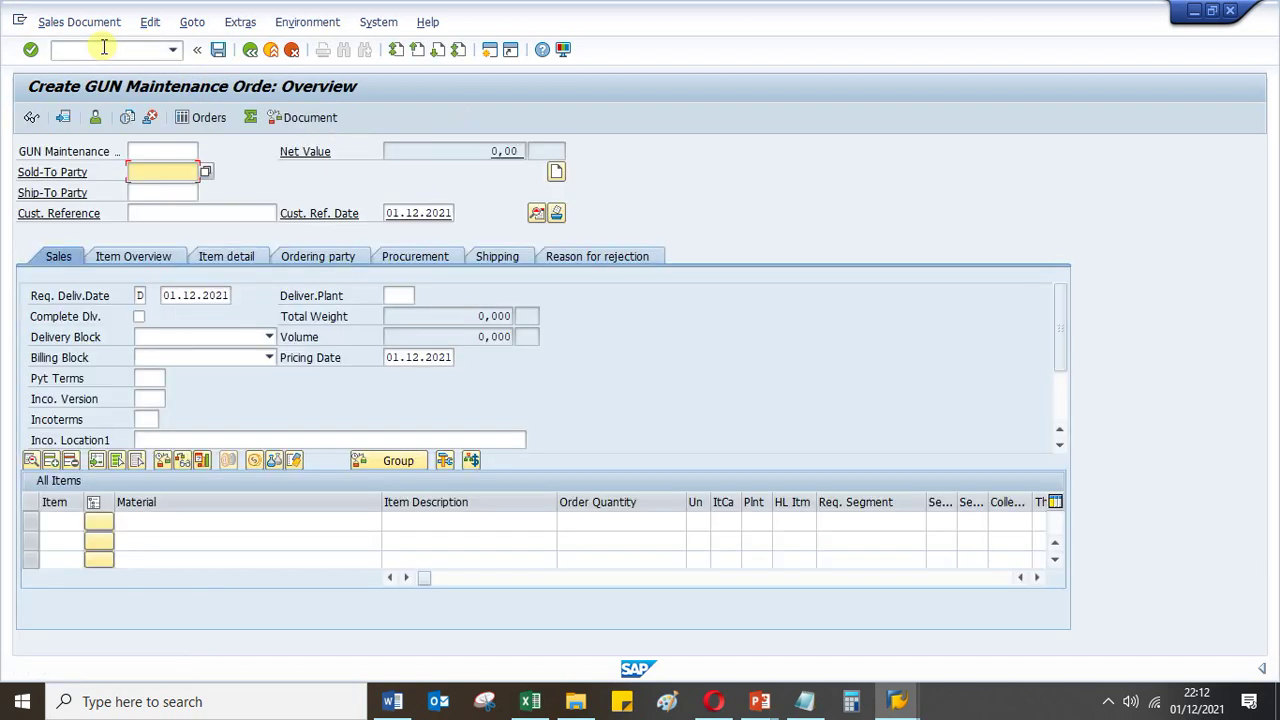
# Fill in the same customer number for the new order's sold-to party and ship-to party
pyautogui.write('1')
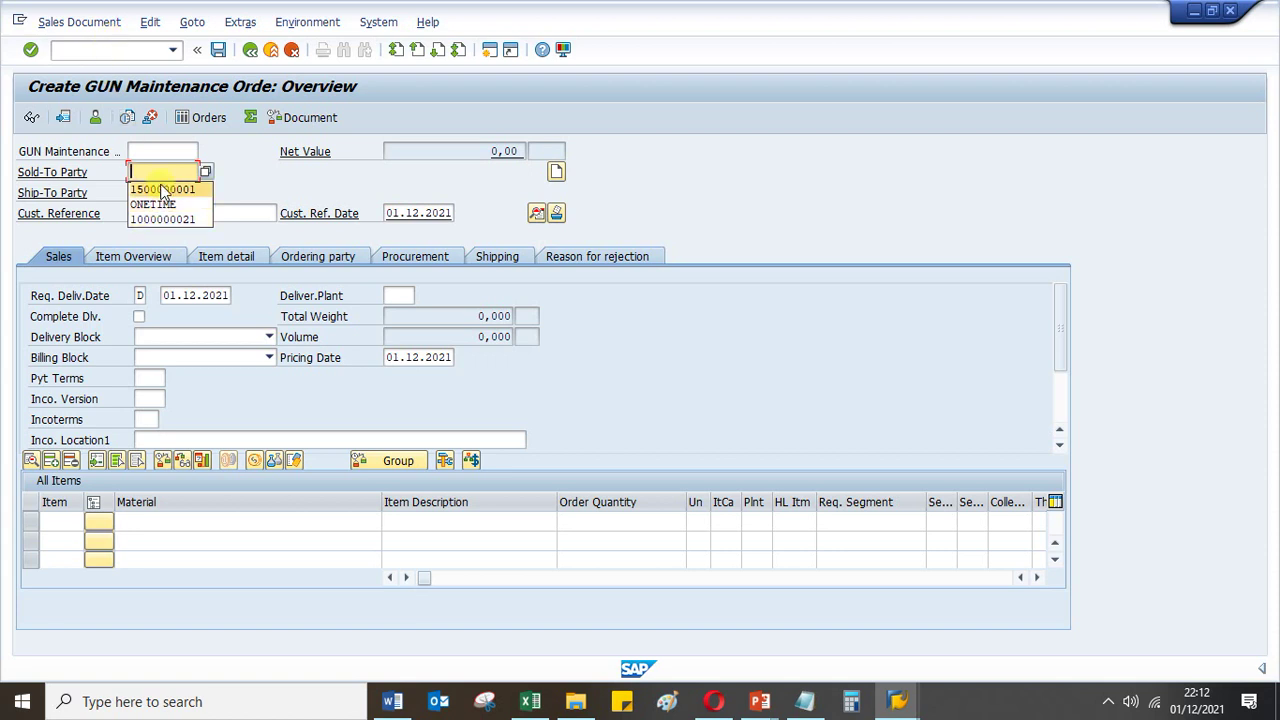
pyautogui.click(160, 184)
pyautogui.click(163, 192)
pyautogui.click(166, 211)
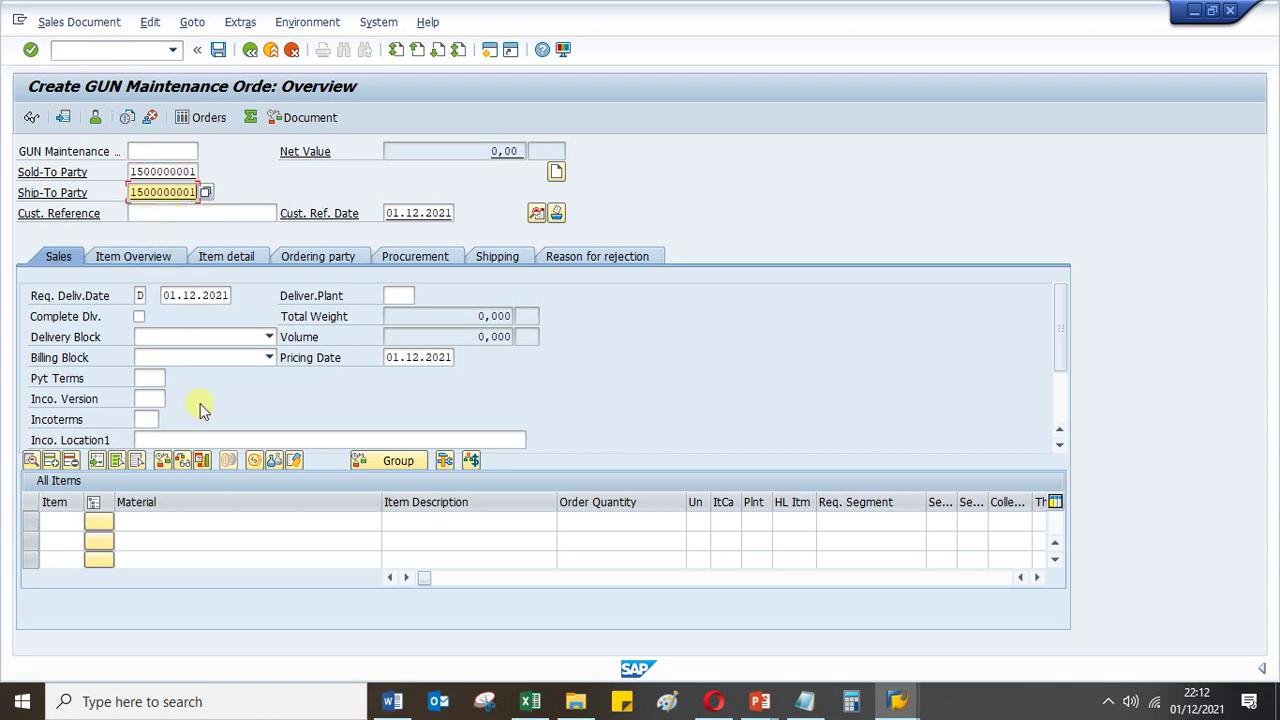
# Enter POLY-MT30 with an order quantity of 30 as the first item and submit it for the availability check
pyautogui.click(157, 519)
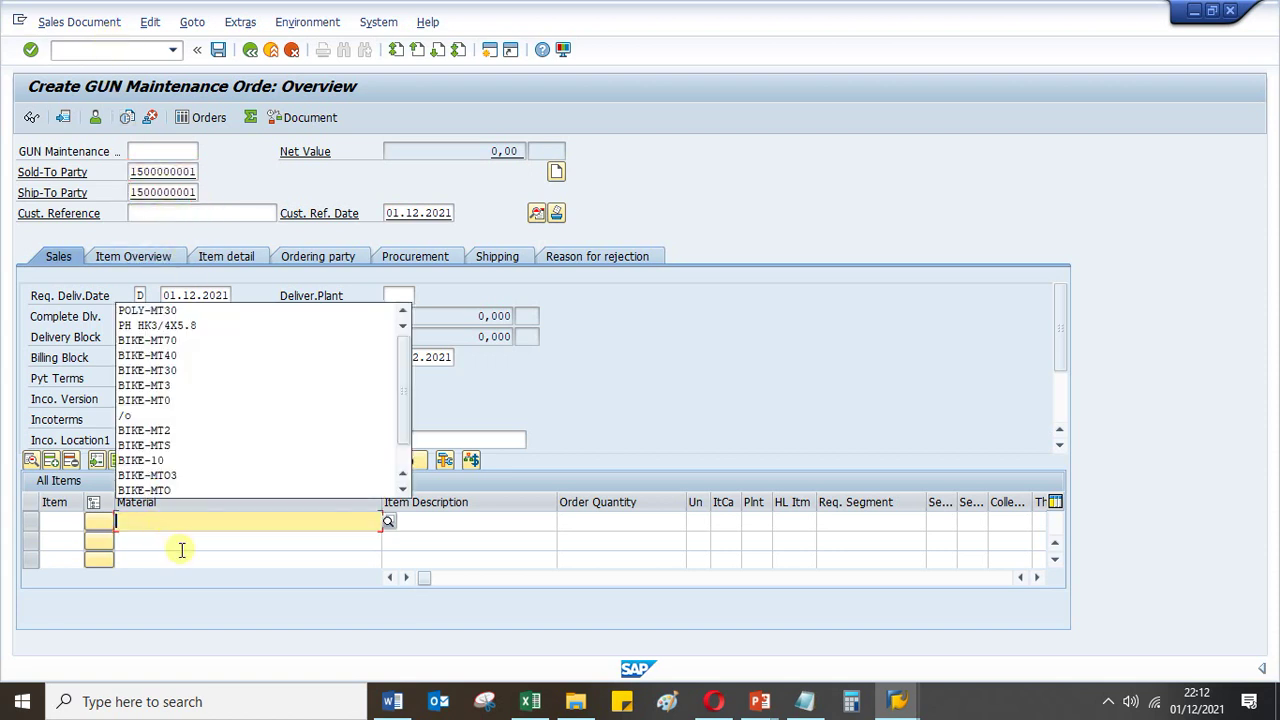
pyautogui.click(166, 310)
pyautogui.click(583, 520)
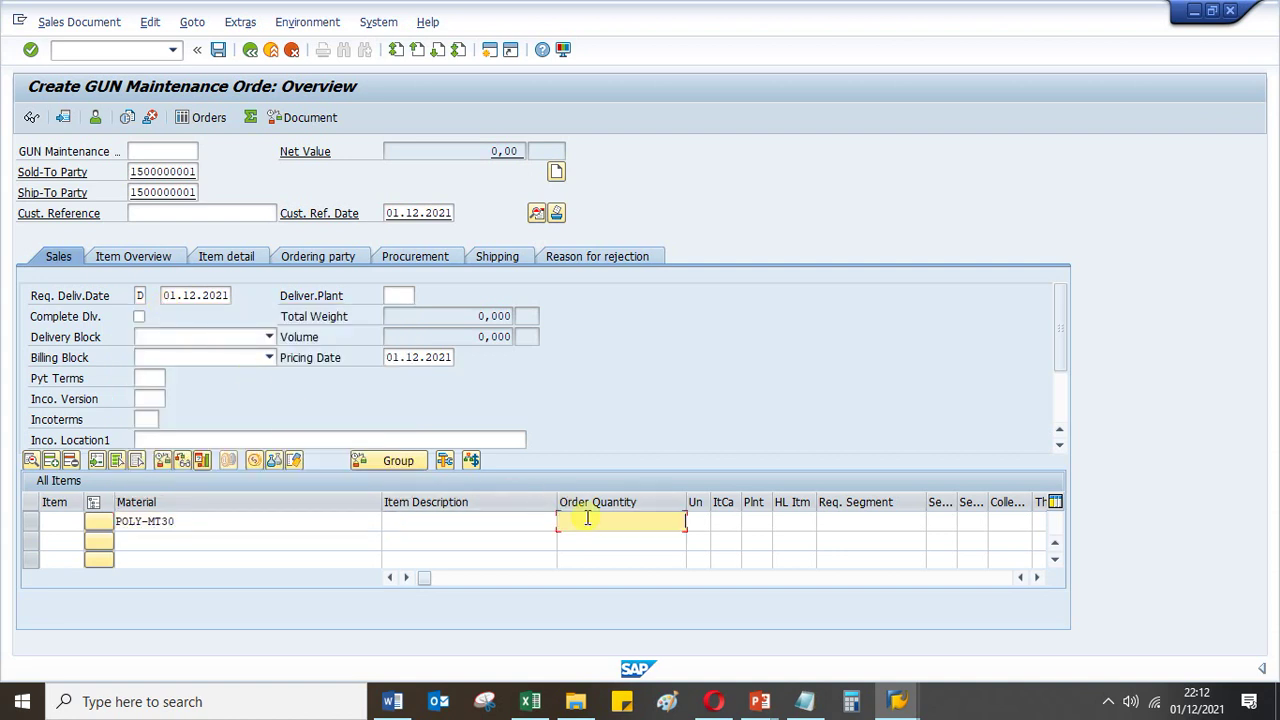
pyautogui.click(670, 335)
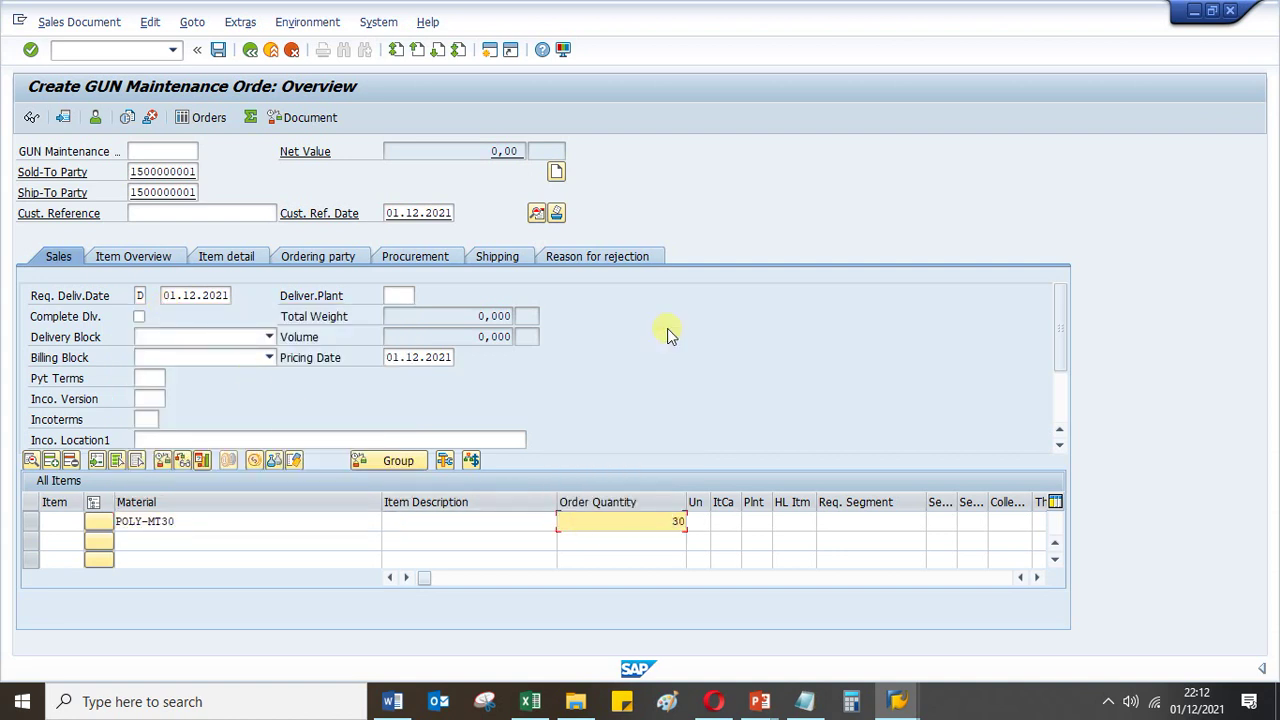
pyautogui.press('Return')
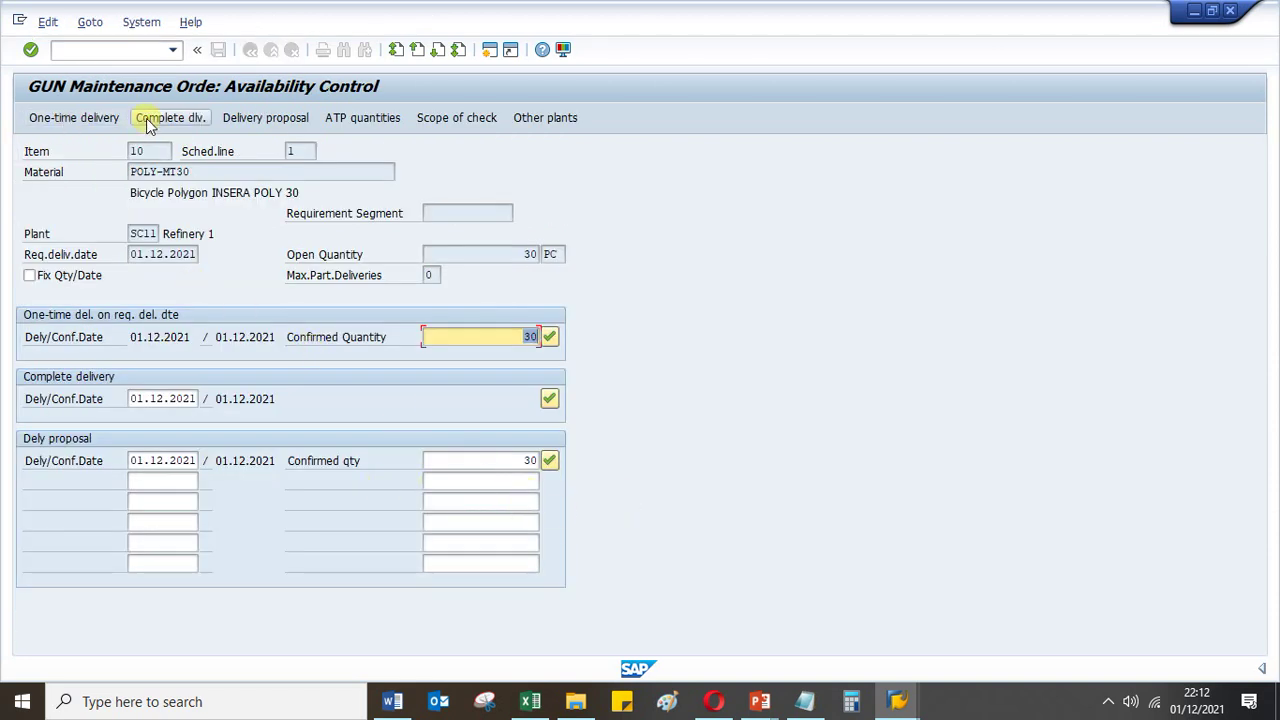
# Accept the one-time delivery for the POLY-MT30 item and check its requirements type in the procurement overview
pyautogui.click(65, 120)
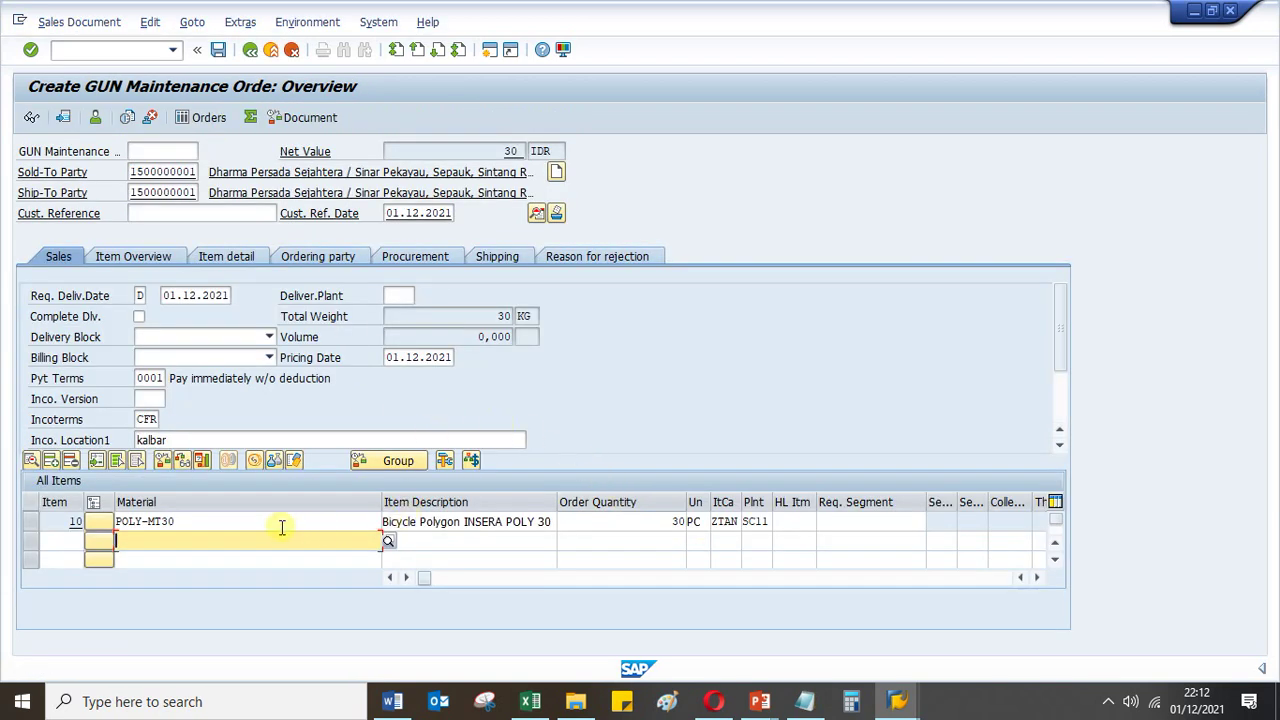
pyautogui.click(410, 255)
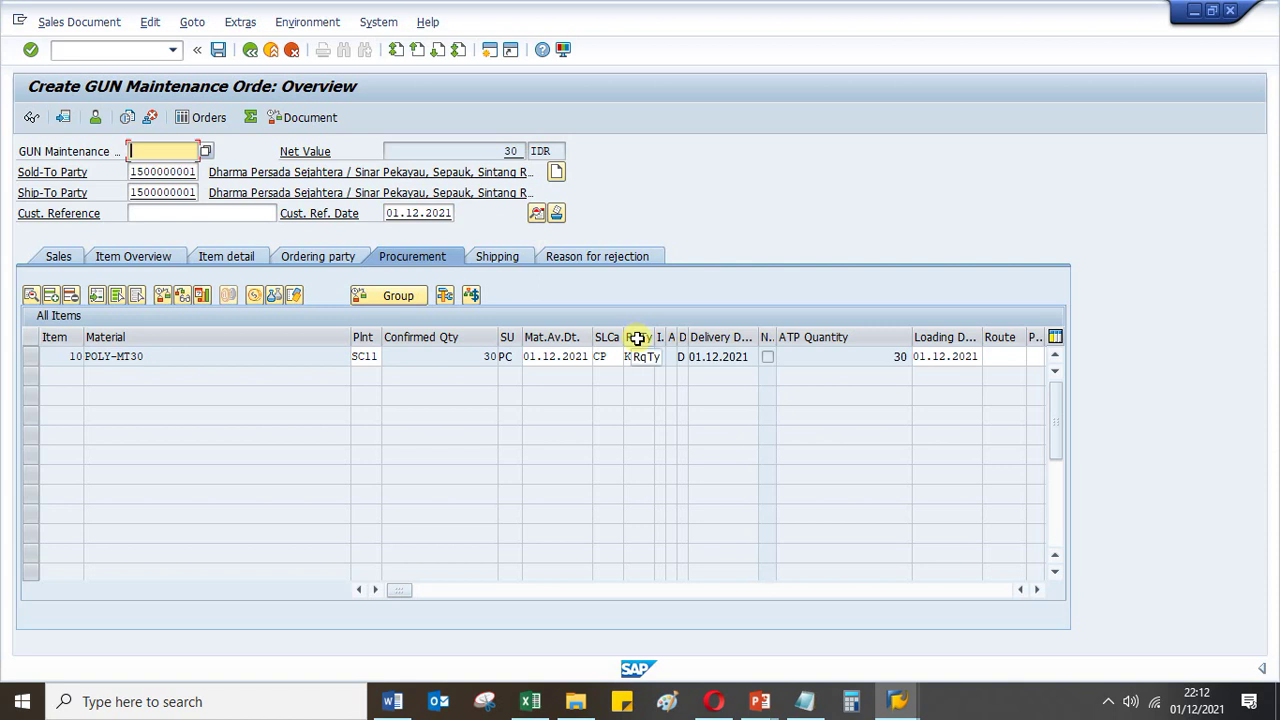
pyautogui.click(646, 357)
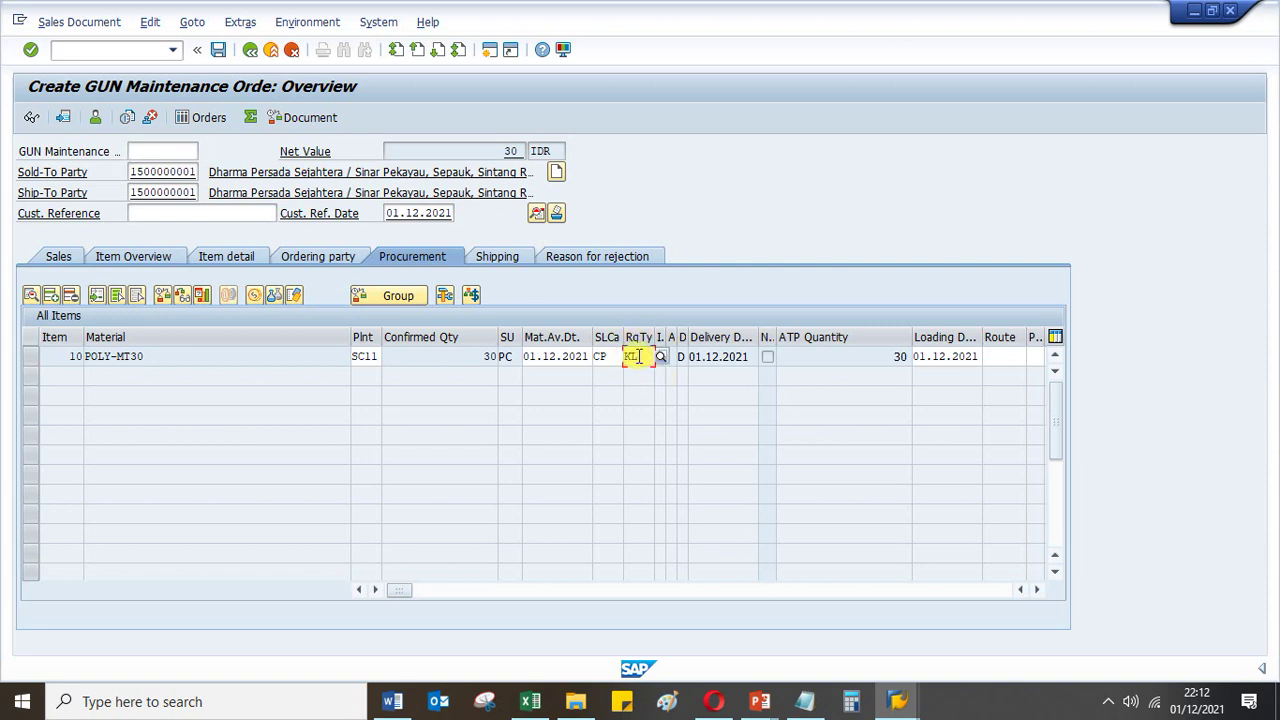
pyautogui.click(638, 357)
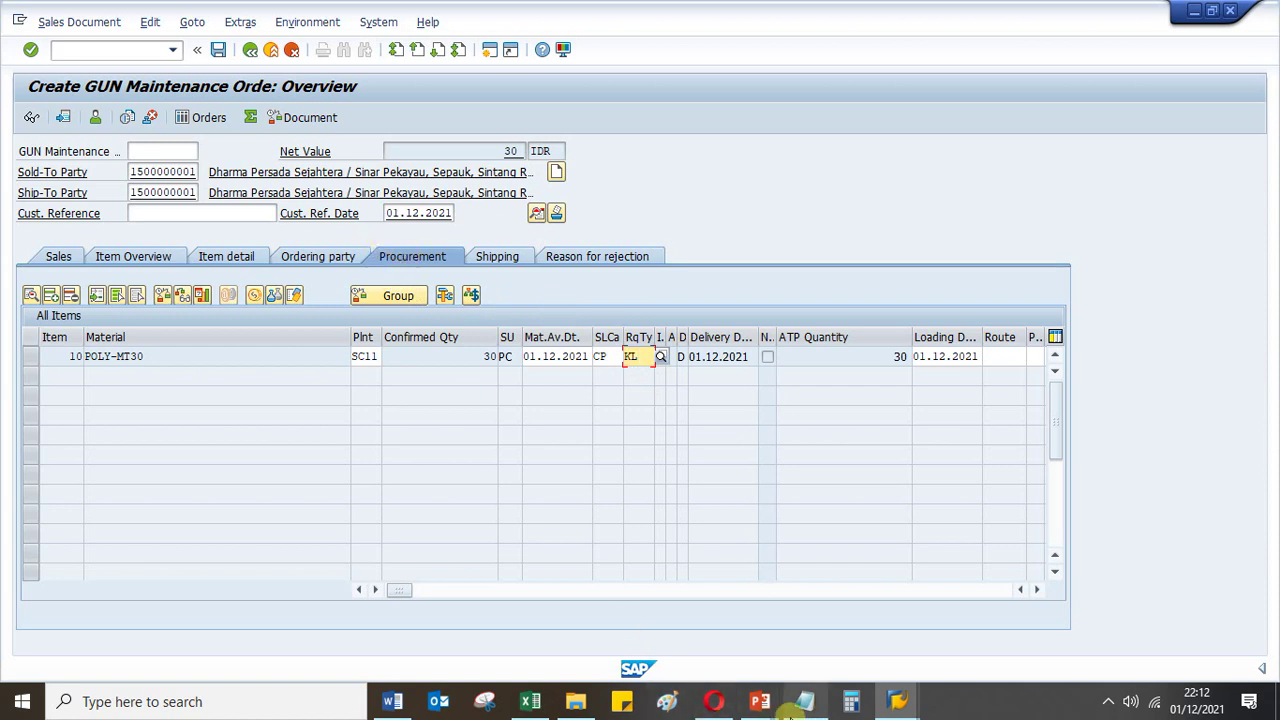
# Switch to the Strategy Group MRP workbook in Excel and check strategy 30's demand management and customer requirement types
pyautogui.click(545, 701)
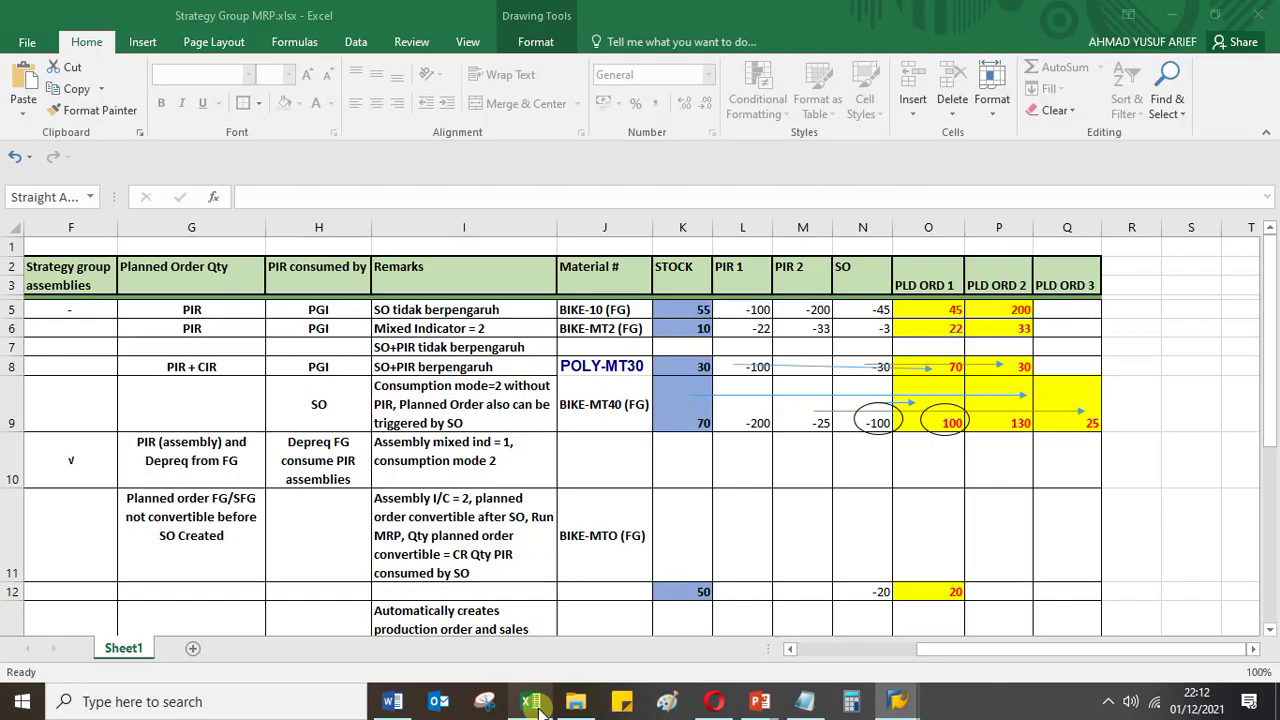
pyautogui.click(242, 366)
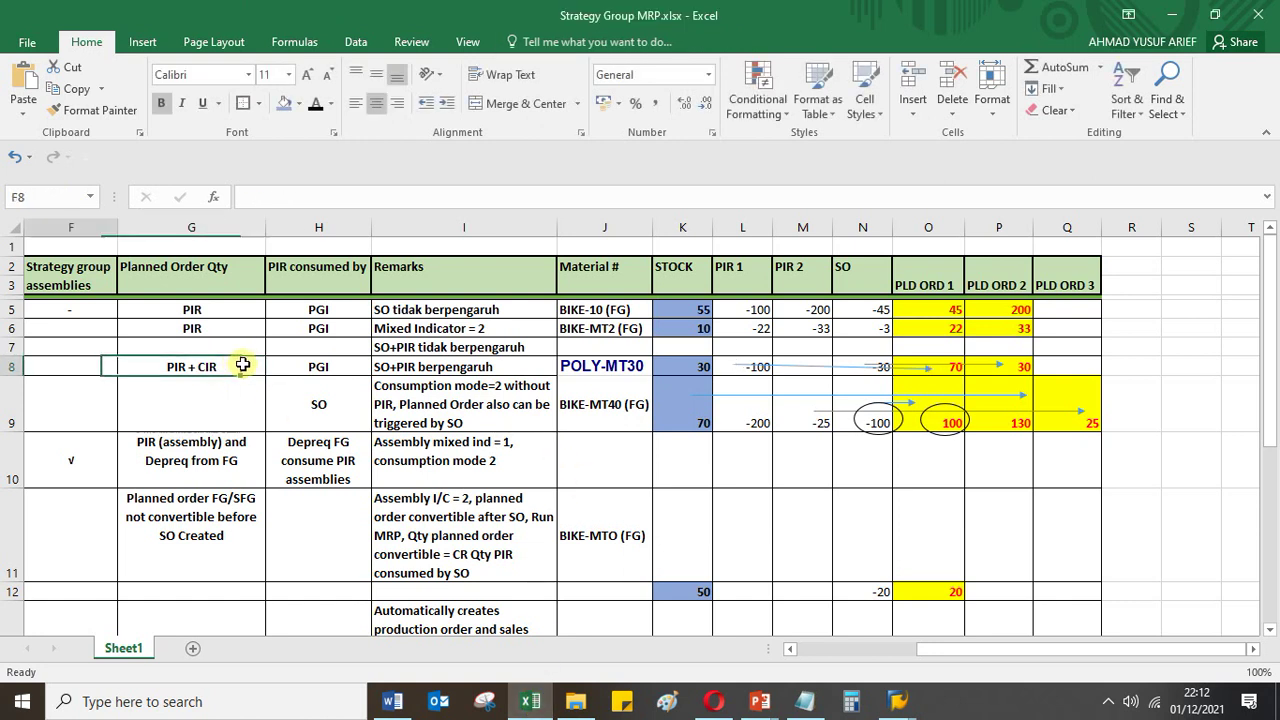
pyautogui.press('Left')
pyautogui.press('Left')
pyautogui.press('Left')
pyautogui.press('Left')
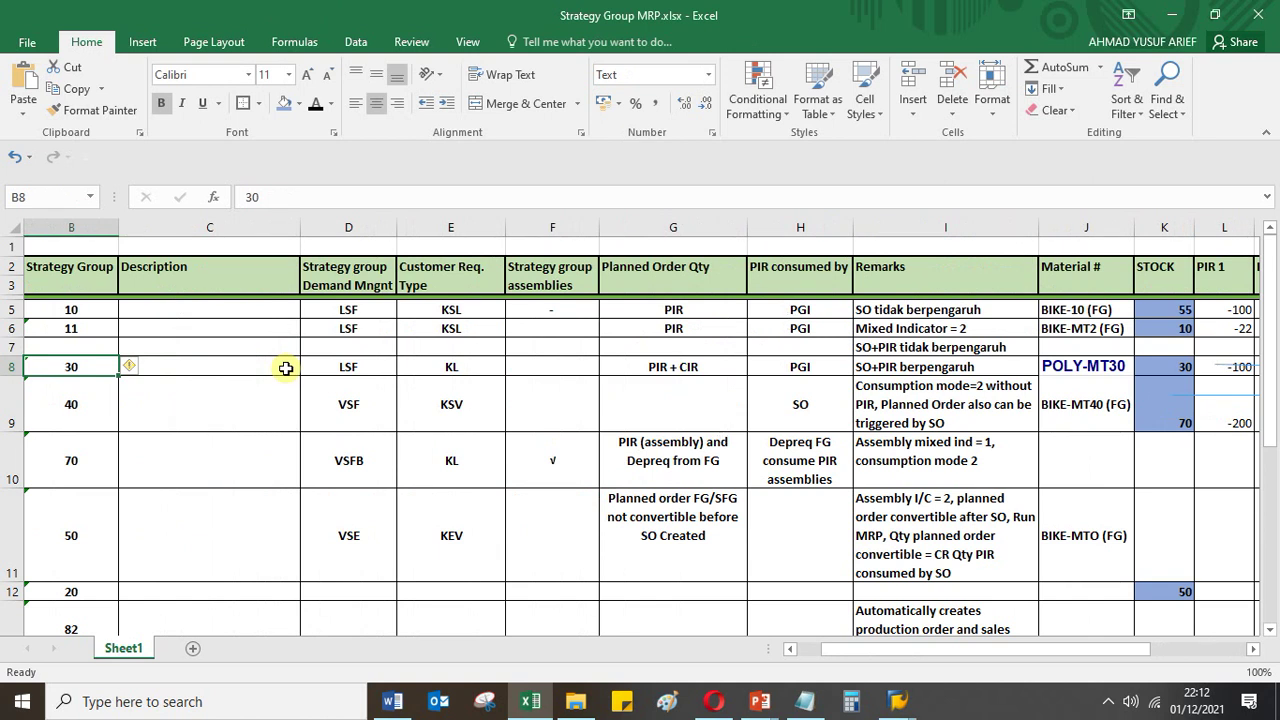
pyautogui.press('Right')
pyautogui.press('Right')
pyautogui.press('Right')
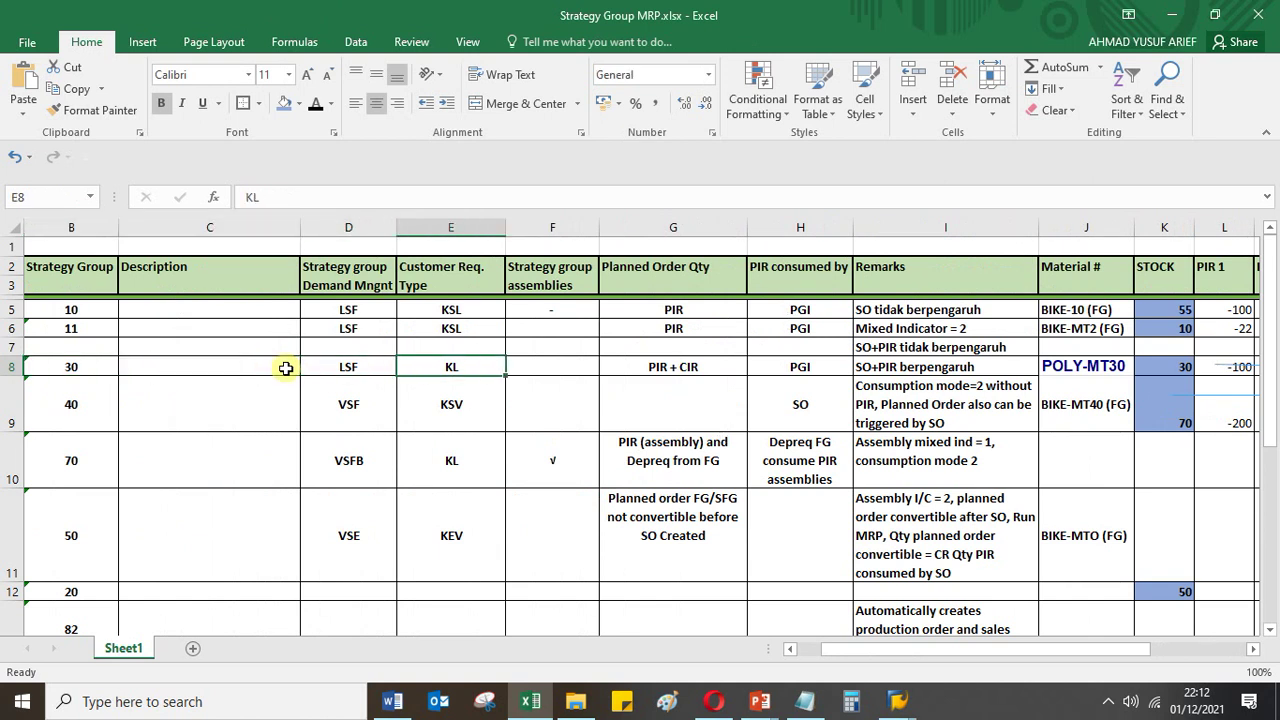
pyautogui.click(357, 367)
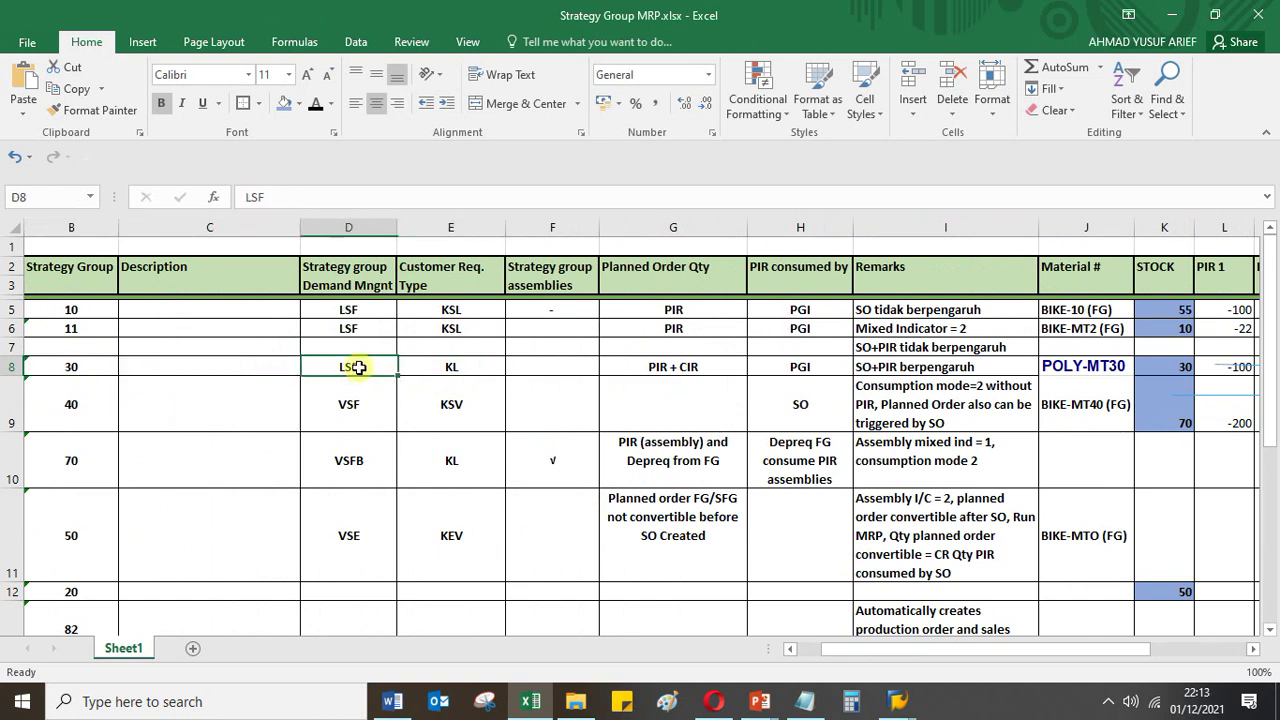
pyautogui.click(448, 368)
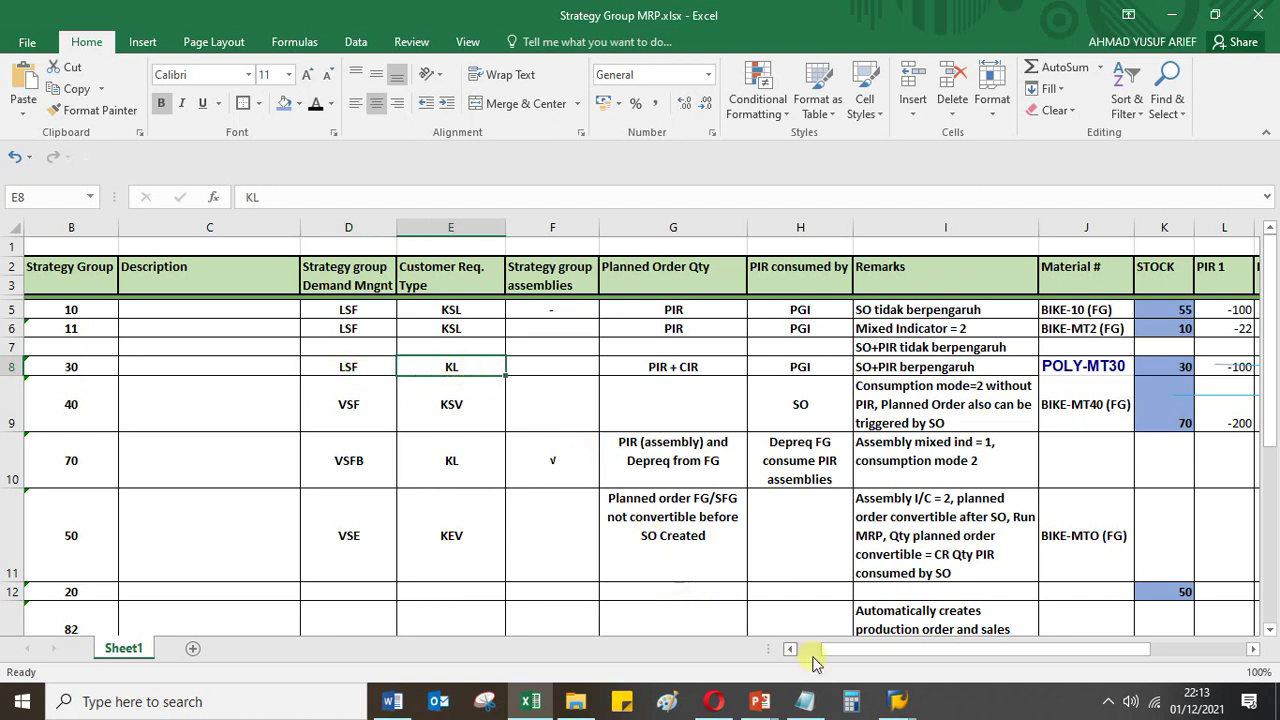
# Return to the sales order in SAP and save it
pyautogui.moveTo(897, 701)
pyautogui.click(1050, 648)
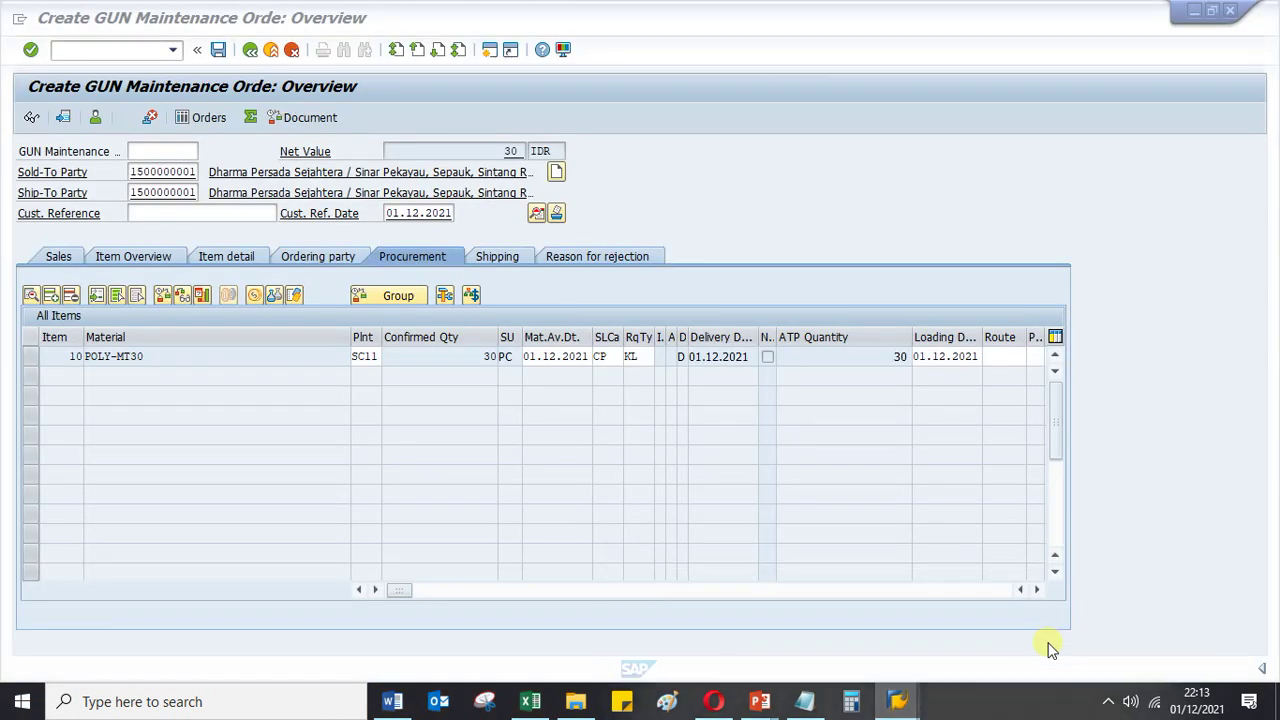
pyautogui.click(220, 51)
pyautogui.click(294, 369)
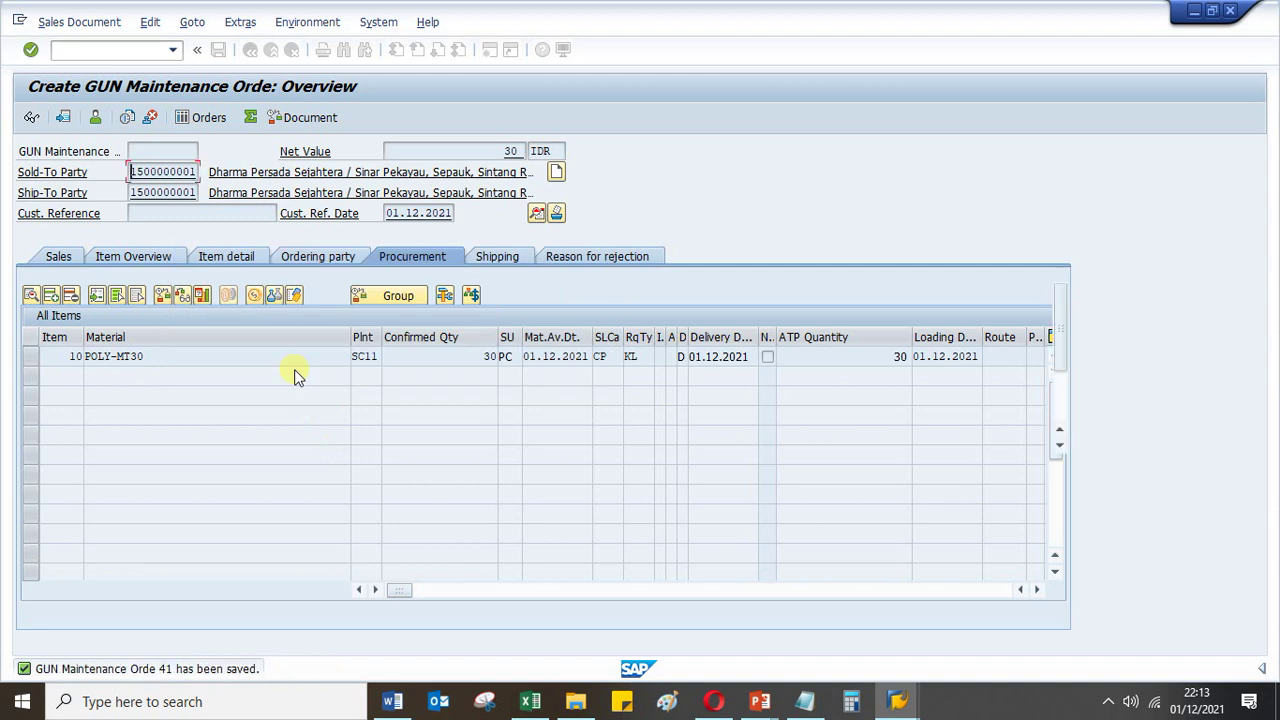
# Open the save message's details and copy its text into the Notepad notes below the routing line
pyautogui.click(165, 678)
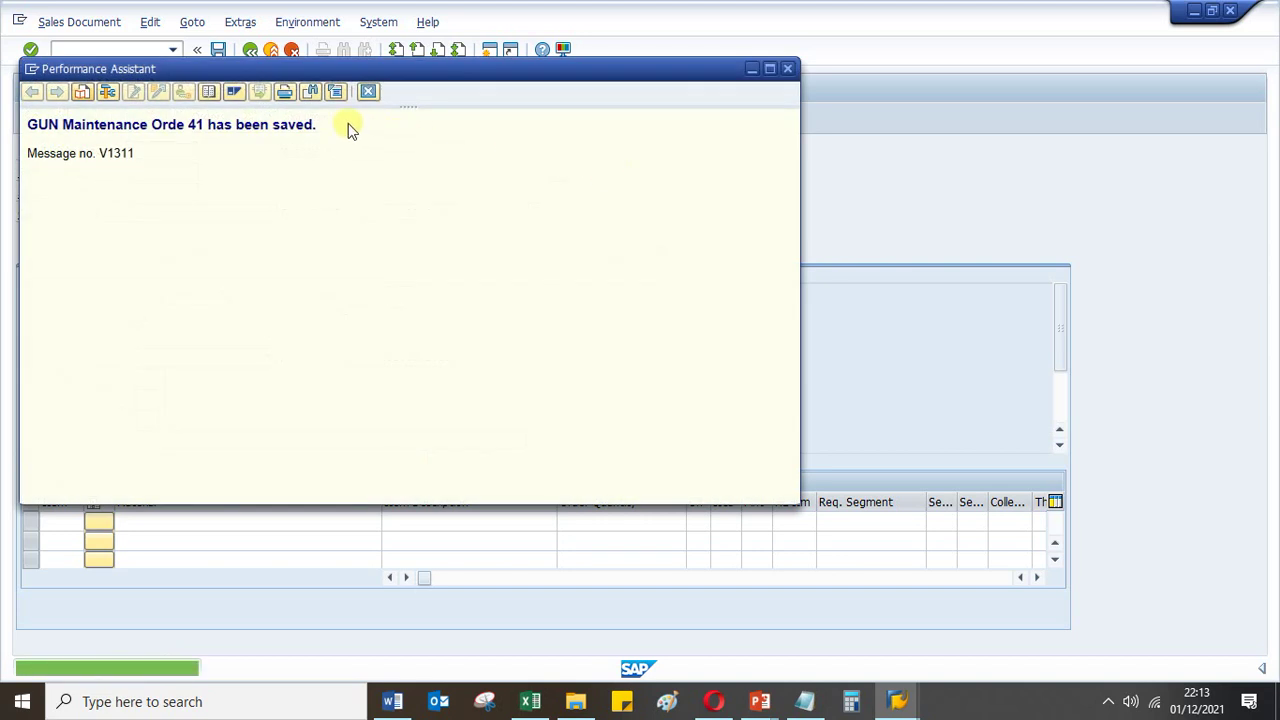
pyautogui.moveTo(348, 123); pyautogui.dragTo(101, 117)
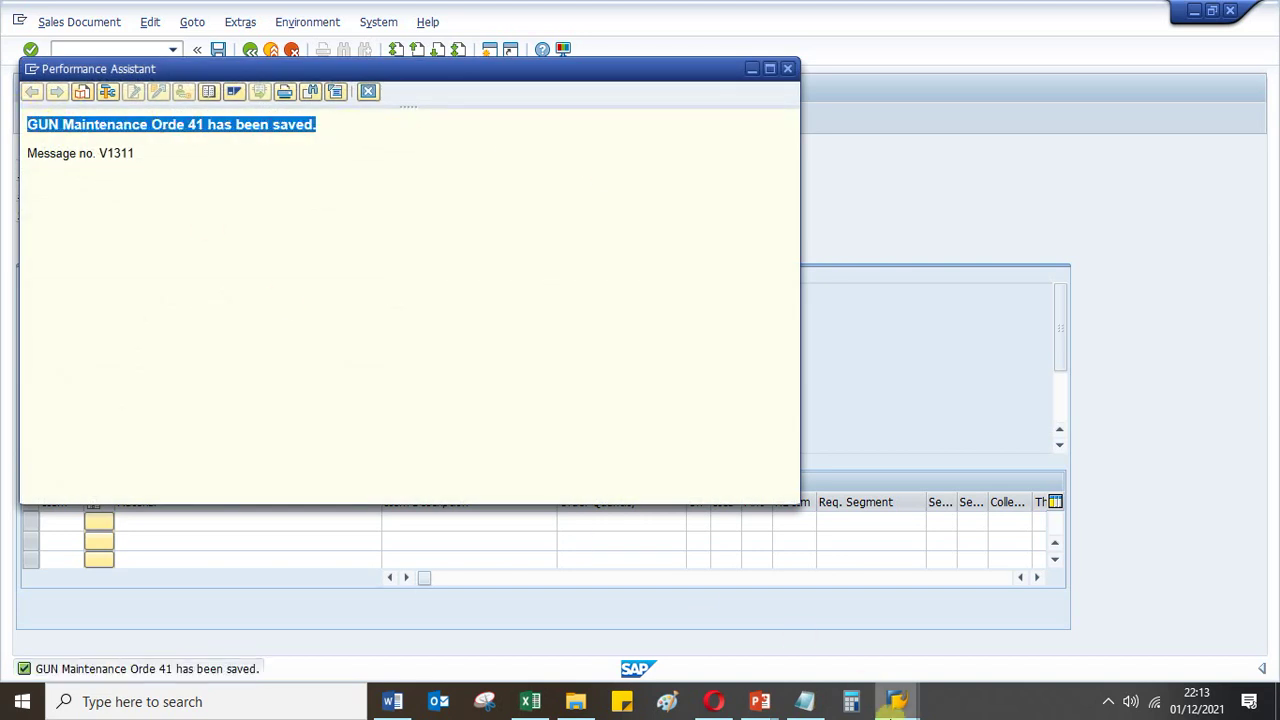
pyautogui.click(805, 701)
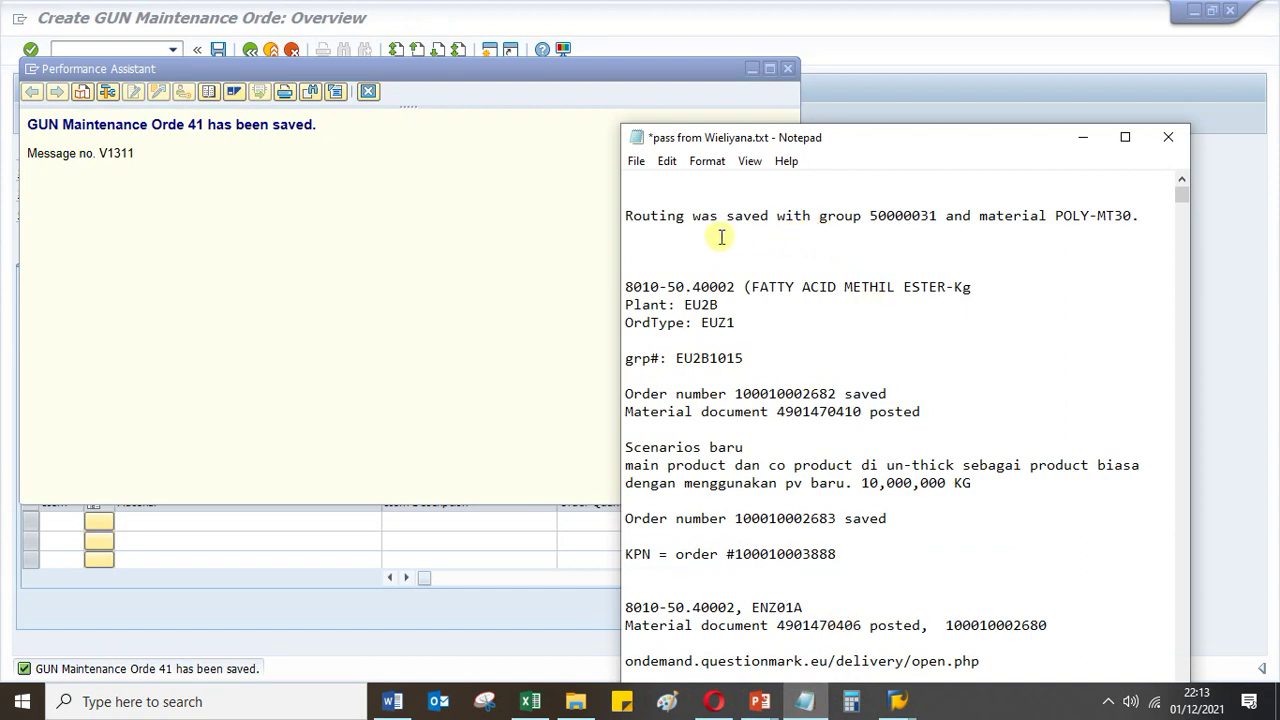
pyautogui.write('GUN Maintenance Orde 41 has been saved.')
pyautogui.press('Return')
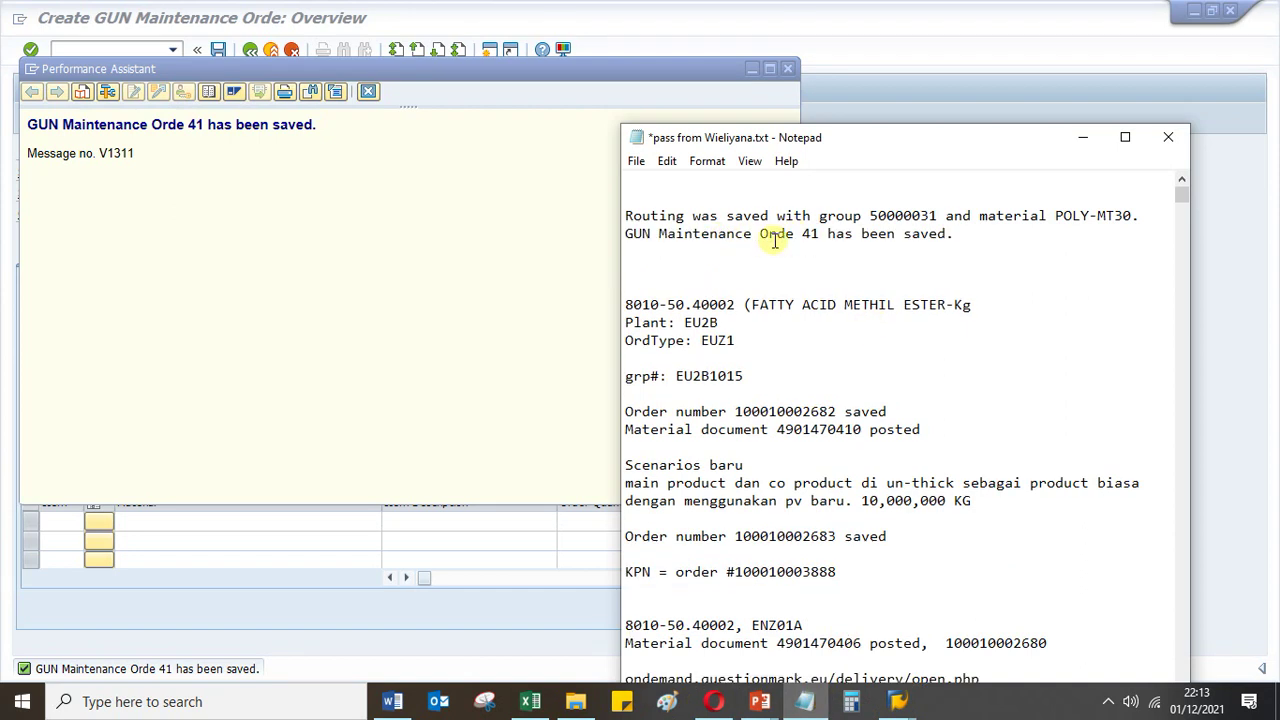
pyautogui.scroll(-1, 697, 205)
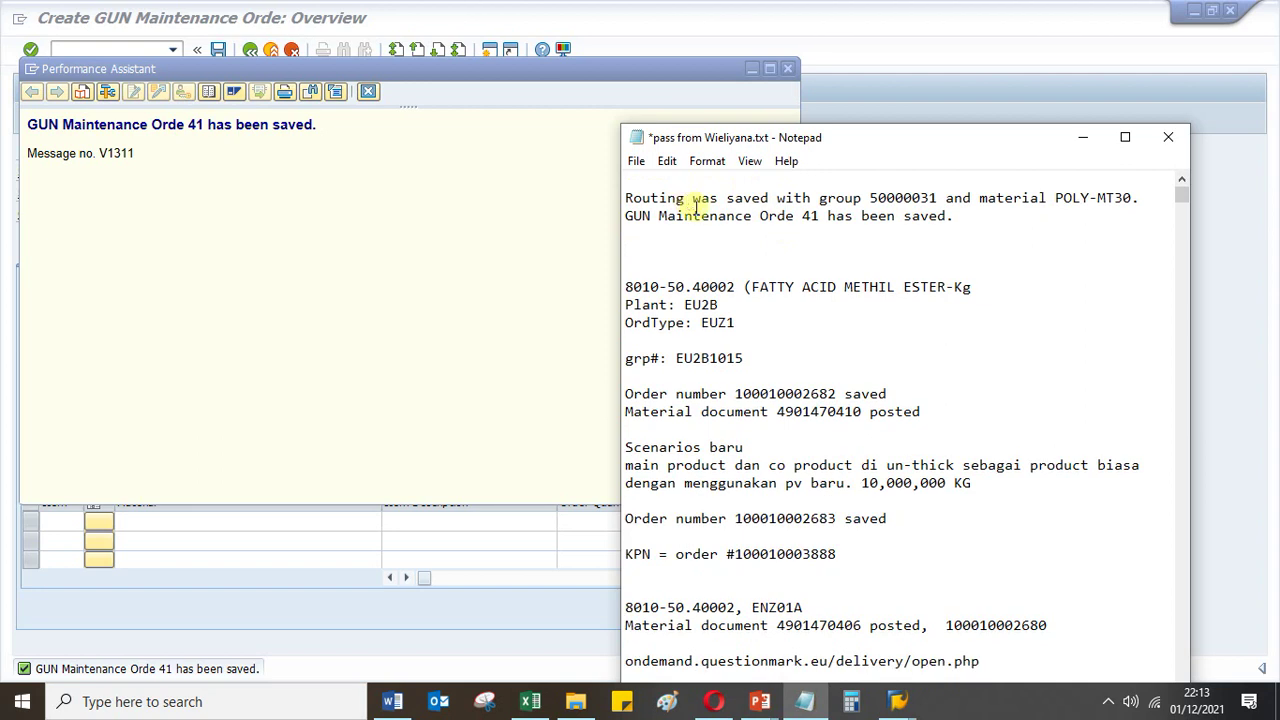
pyautogui.click(245, 330)
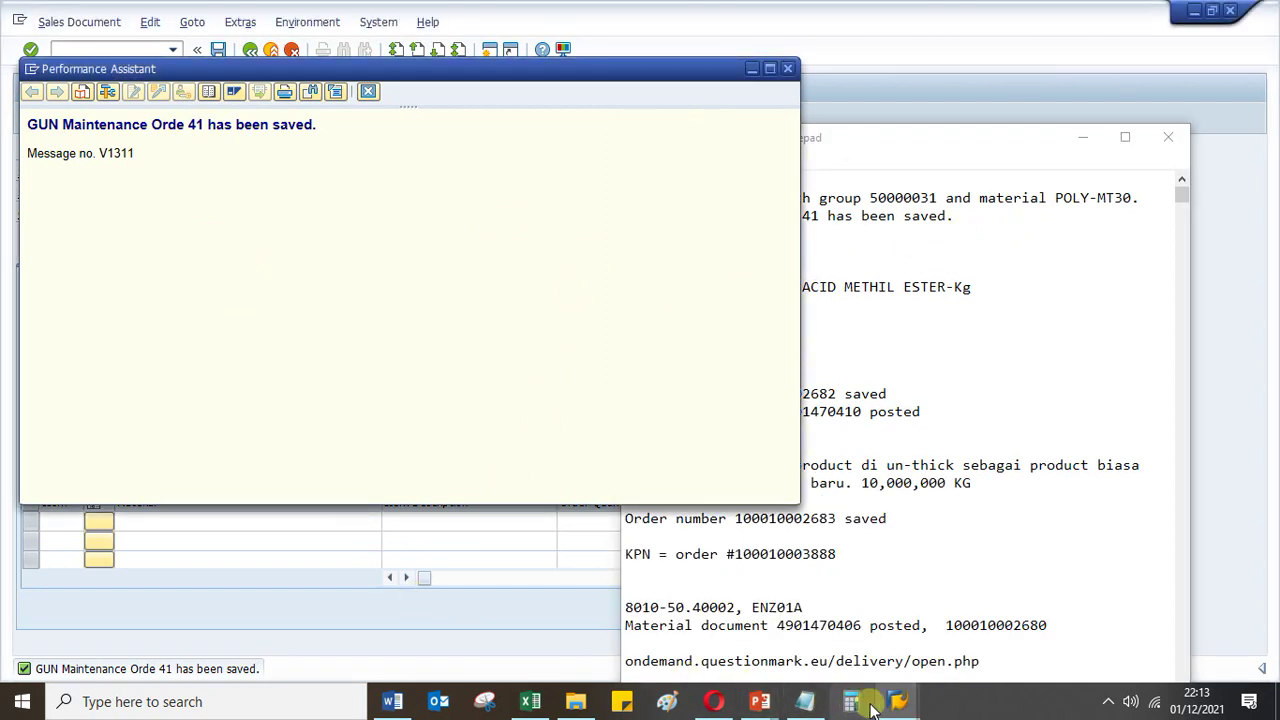
# Refresh the POLY-MT30 stock/requirements list in SAP and compare the stock, sales order and independent requirement quantities
pyautogui.moveTo(895, 703)
pyautogui.click(814, 649)
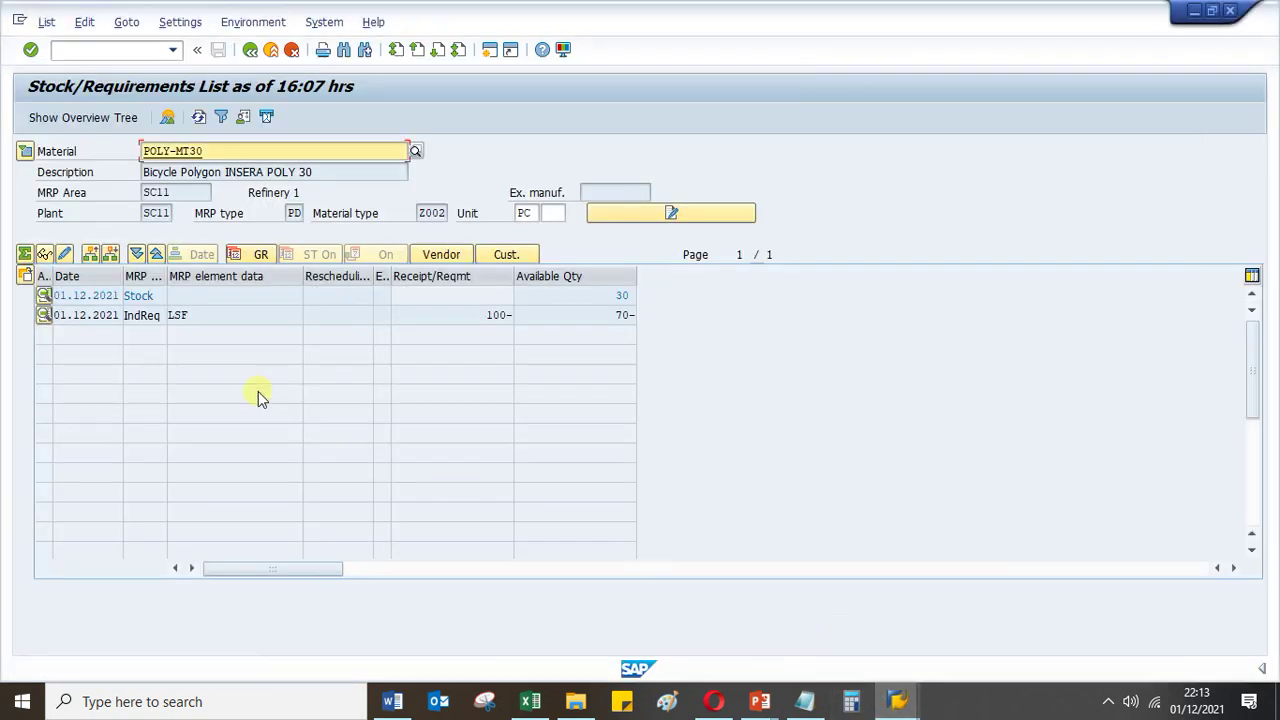
pyautogui.click(199, 118)
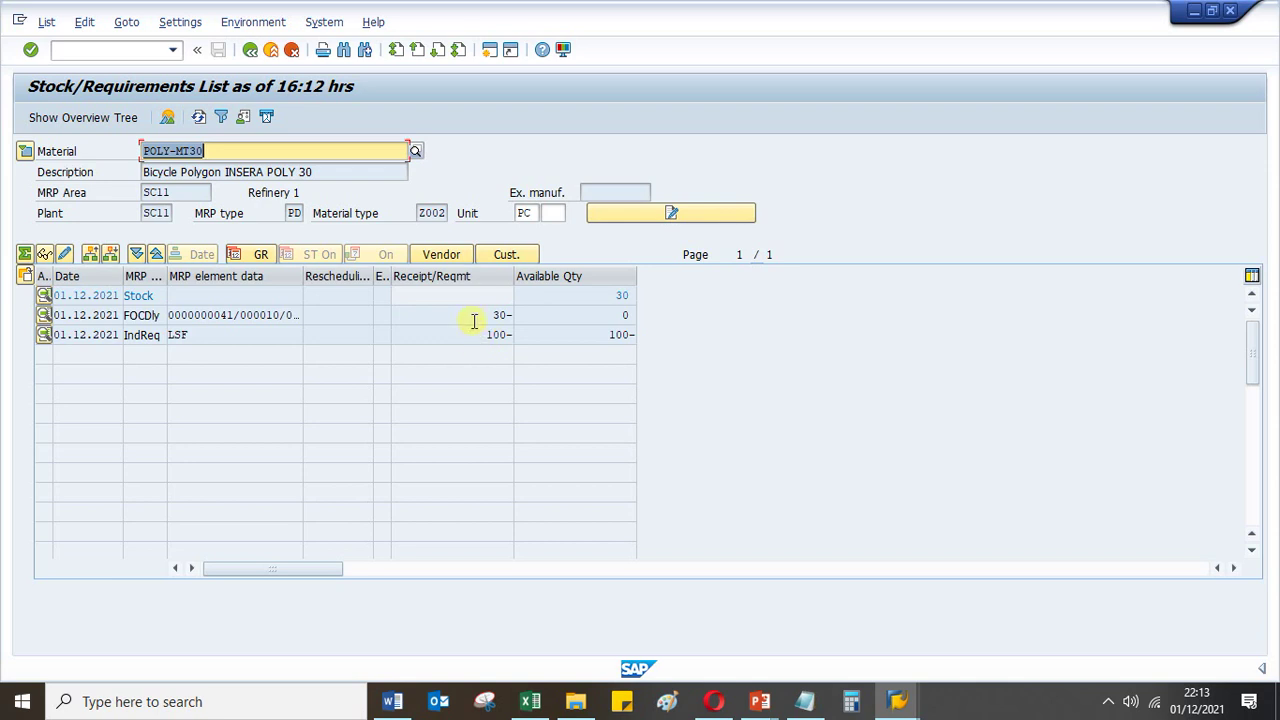
pyautogui.moveTo(474, 320); pyautogui.dragTo(643, 316)
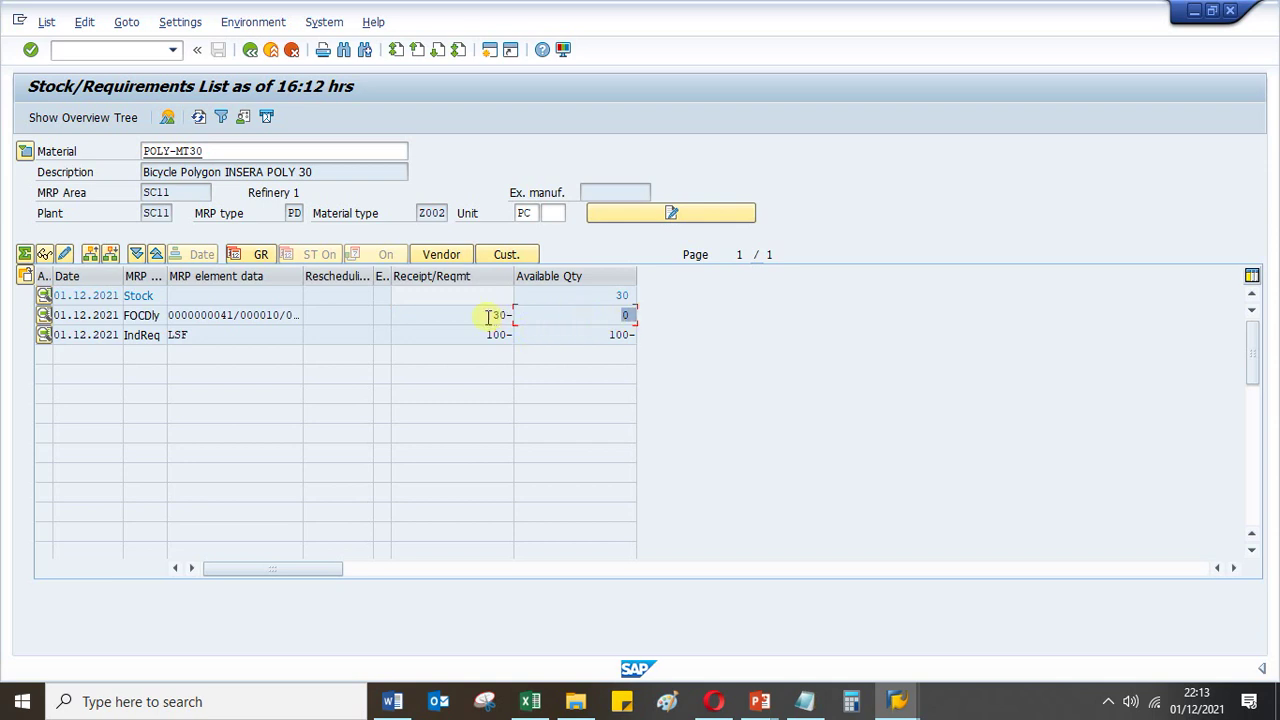
pyautogui.moveTo(488, 317); pyautogui.dragTo(624, 296)
pyautogui.moveTo(484, 334); pyautogui.dragTo(531, 343)
pyautogui.click(617, 296)
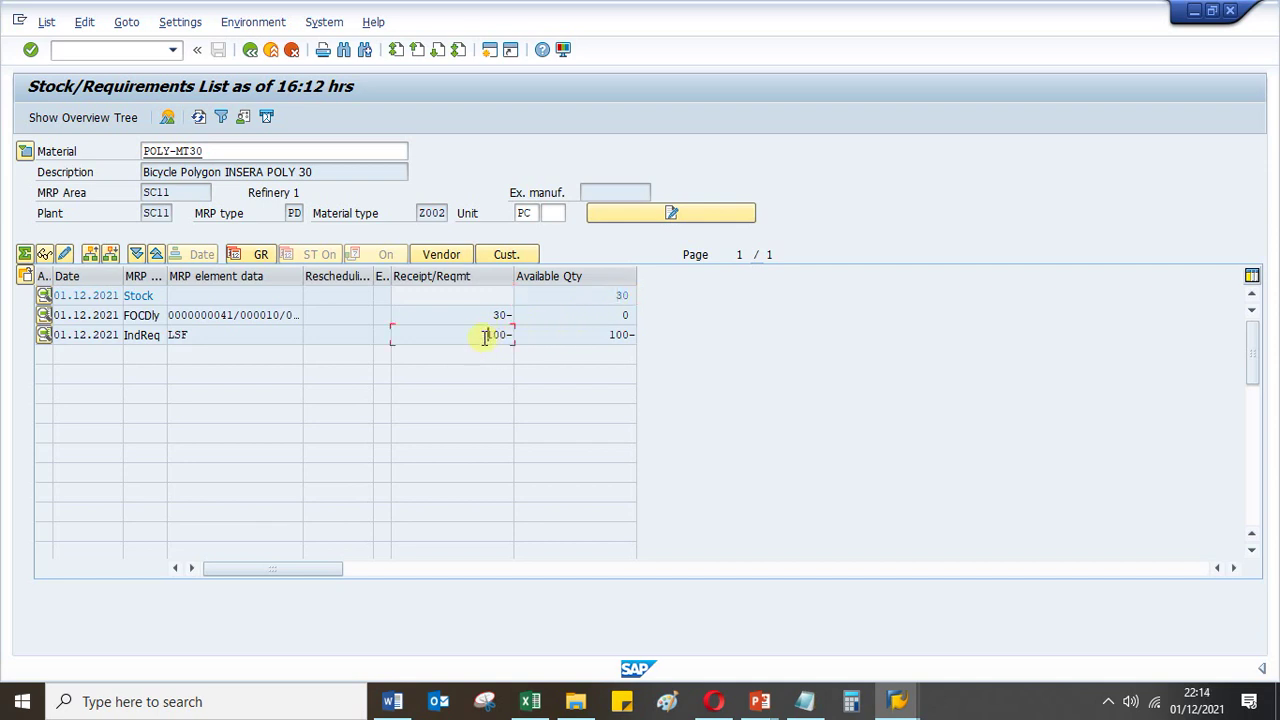
pyautogui.moveTo(485, 336); pyautogui.dragTo(506, 334)
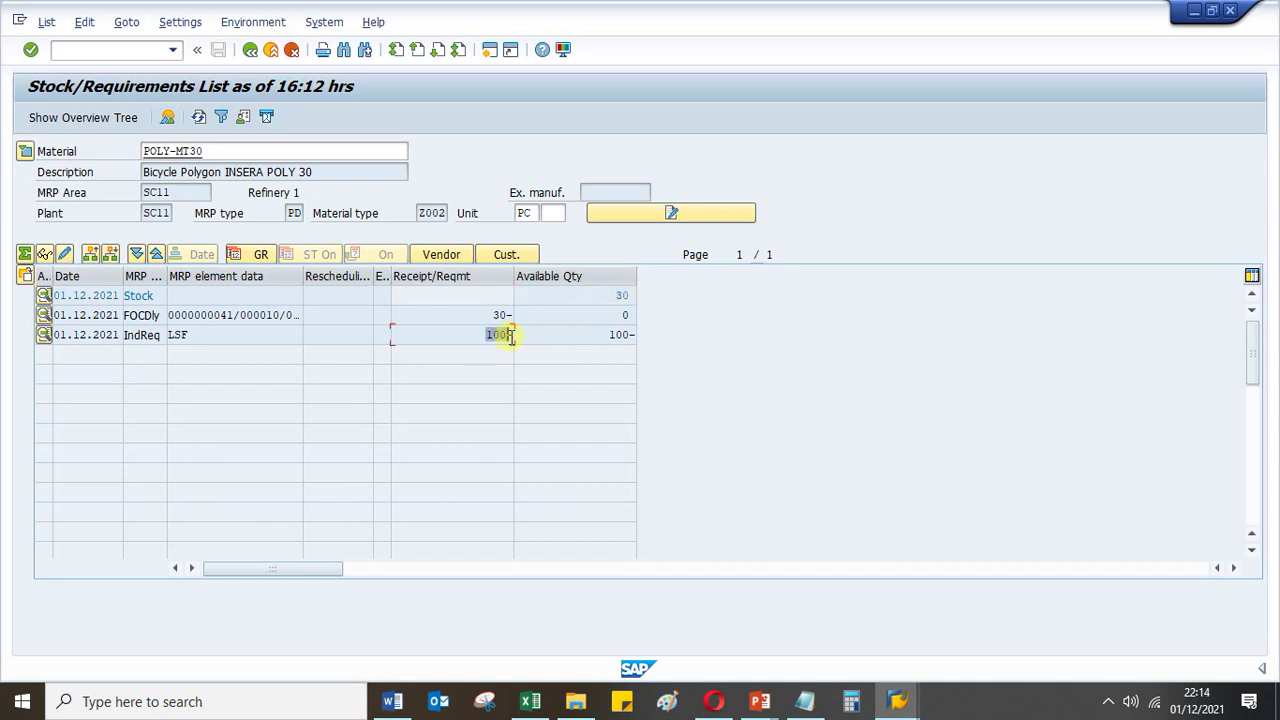
pyautogui.click(605, 299)
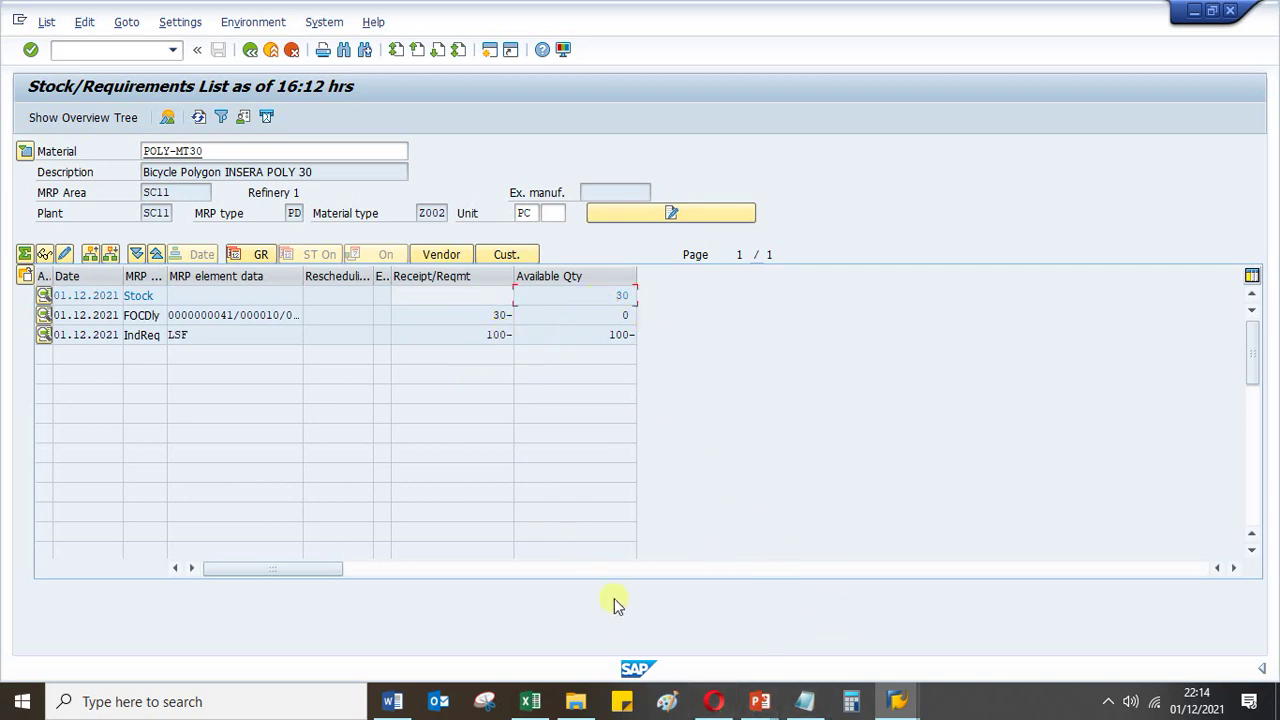
# Switch to the Excel workbook and review the POLY-MT30 row's stock, PIR, sales order and planned order columns
pyautogui.click(530, 701)
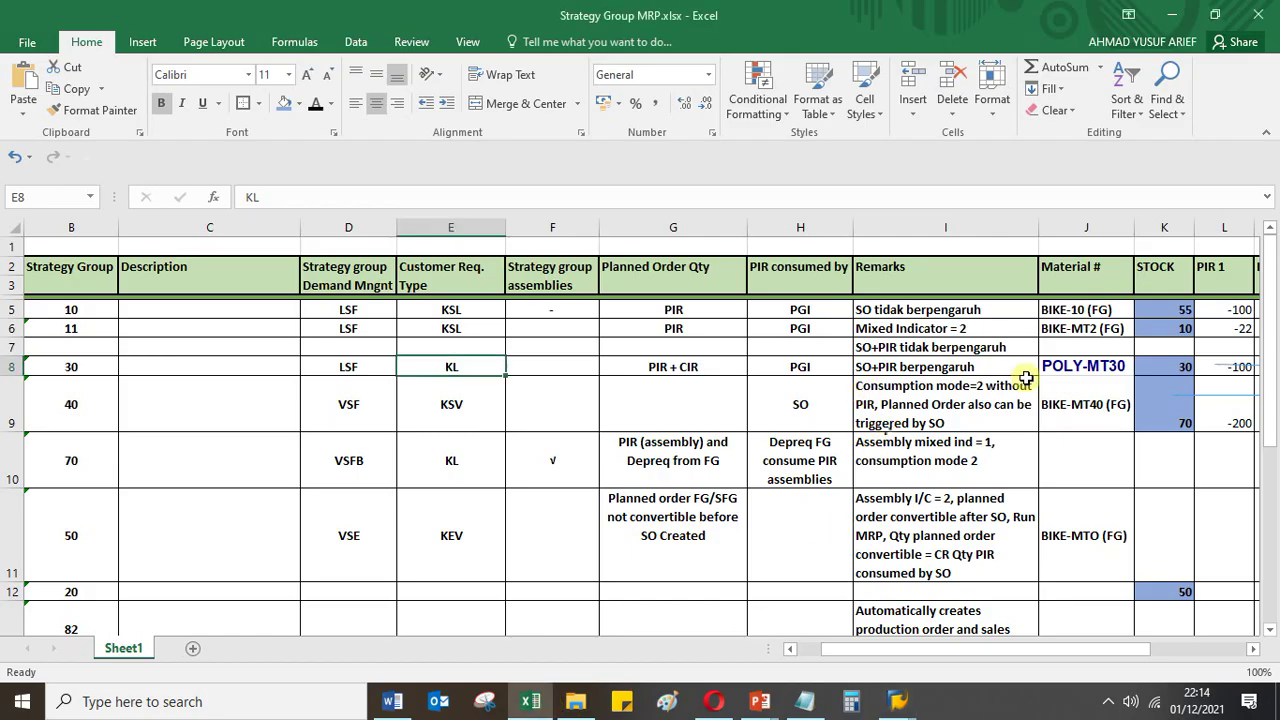
pyautogui.click(1098, 368)
pyautogui.press('Right')
pyautogui.press('Right')
pyautogui.press('Right')
pyautogui.press('Right')
pyautogui.press('Right')
pyautogui.press('Right')
pyautogui.press('Right')
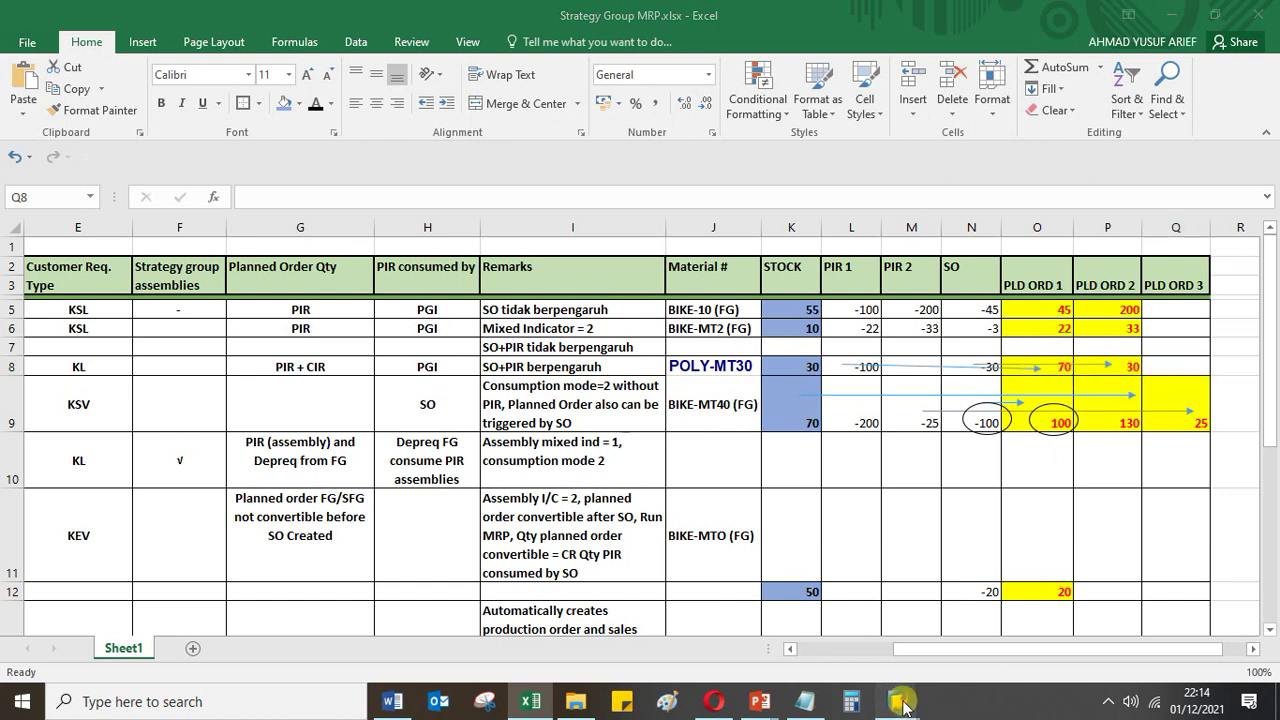
# Switch to the SAP order session and run single-item, multi-level MRP for POLY-MT30 in plant SC11 with processing key NETCH
pyautogui.moveTo(899, 703)
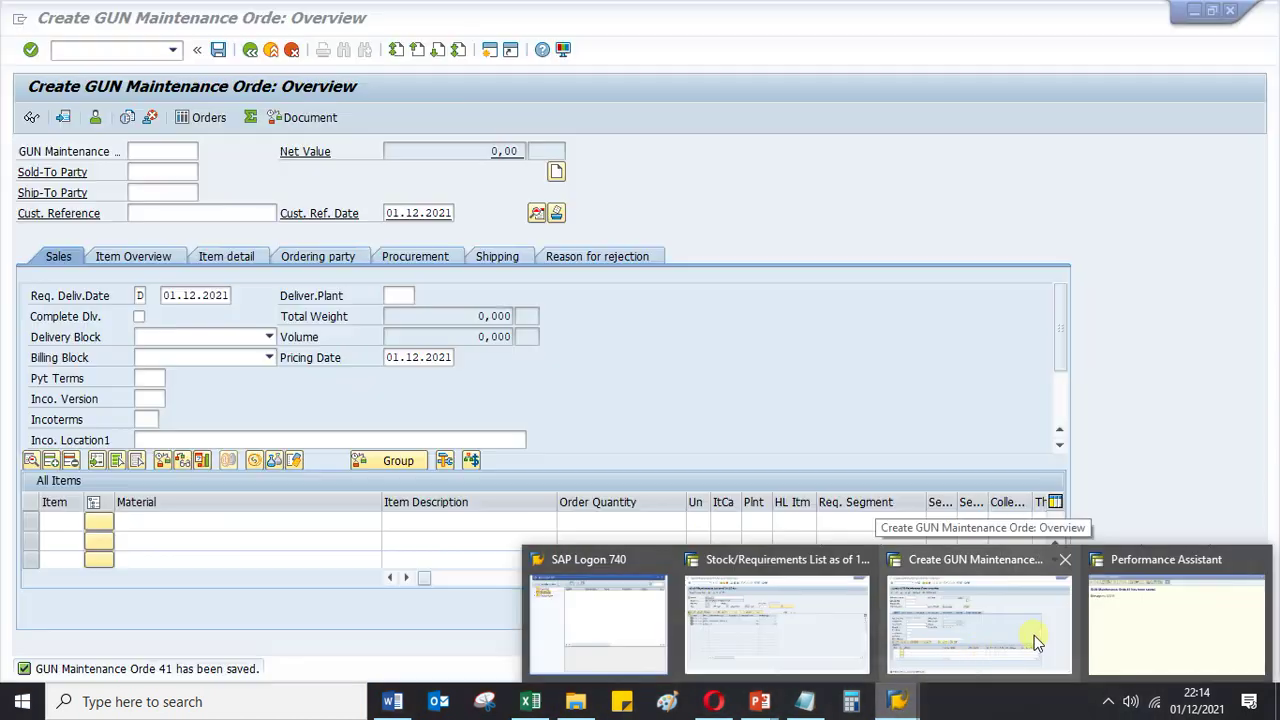
pyautogui.click(1036, 640)
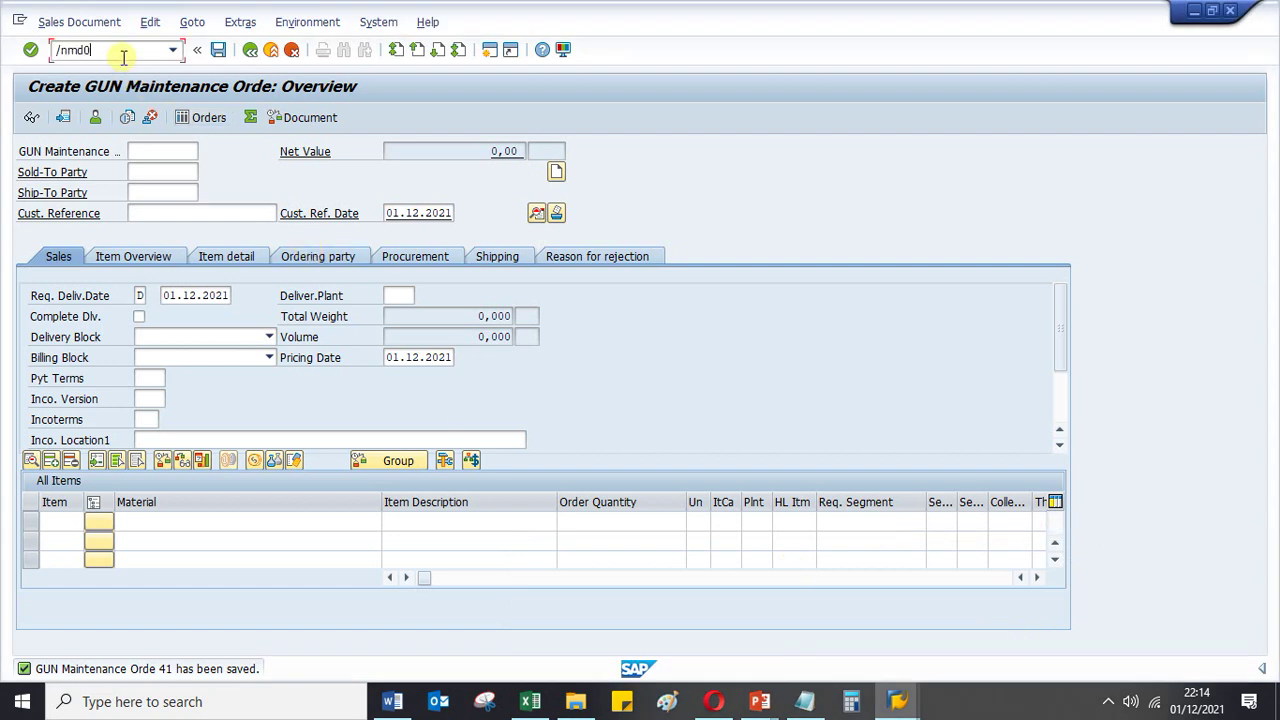
pyautogui.press('Return')
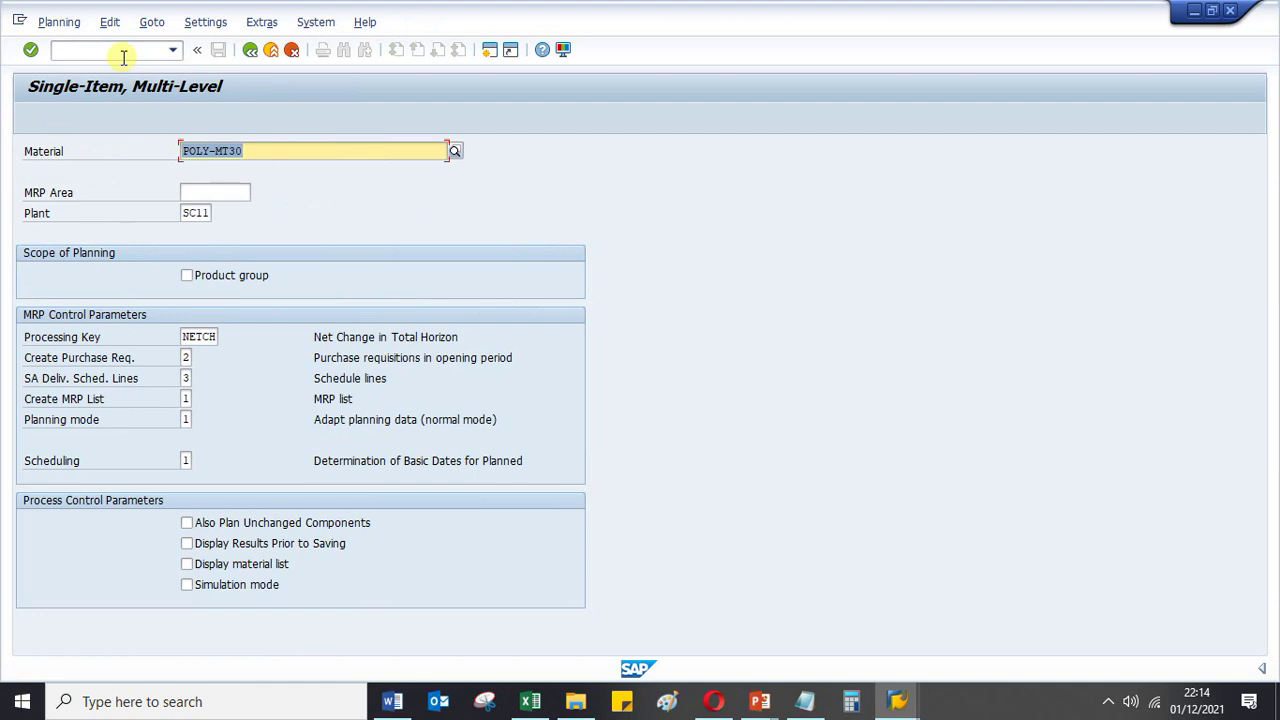
pyautogui.press('Return')
pyautogui.press('Return')
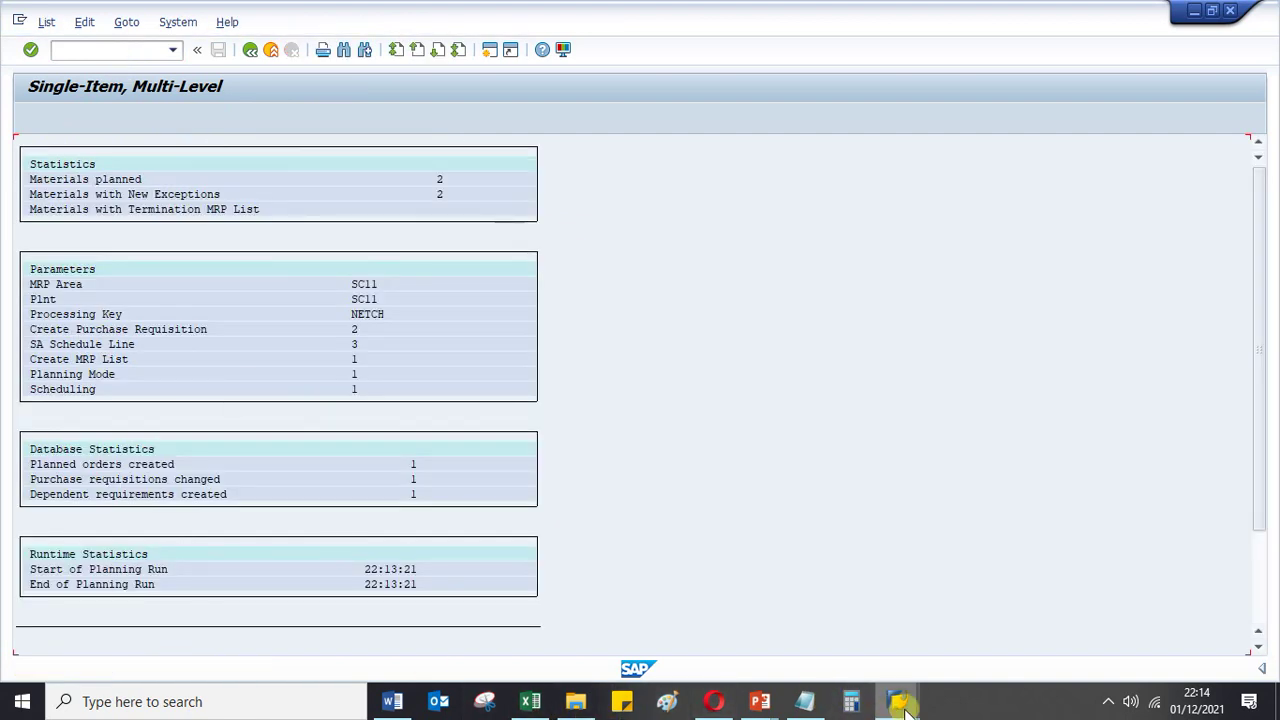
# Reload the POLY-MT30 stock/requirements list and compare the planned order quantity with the independent requirement and the stock
pyautogui.moveTo(898, 701)
pyautogui.click(874, 612)
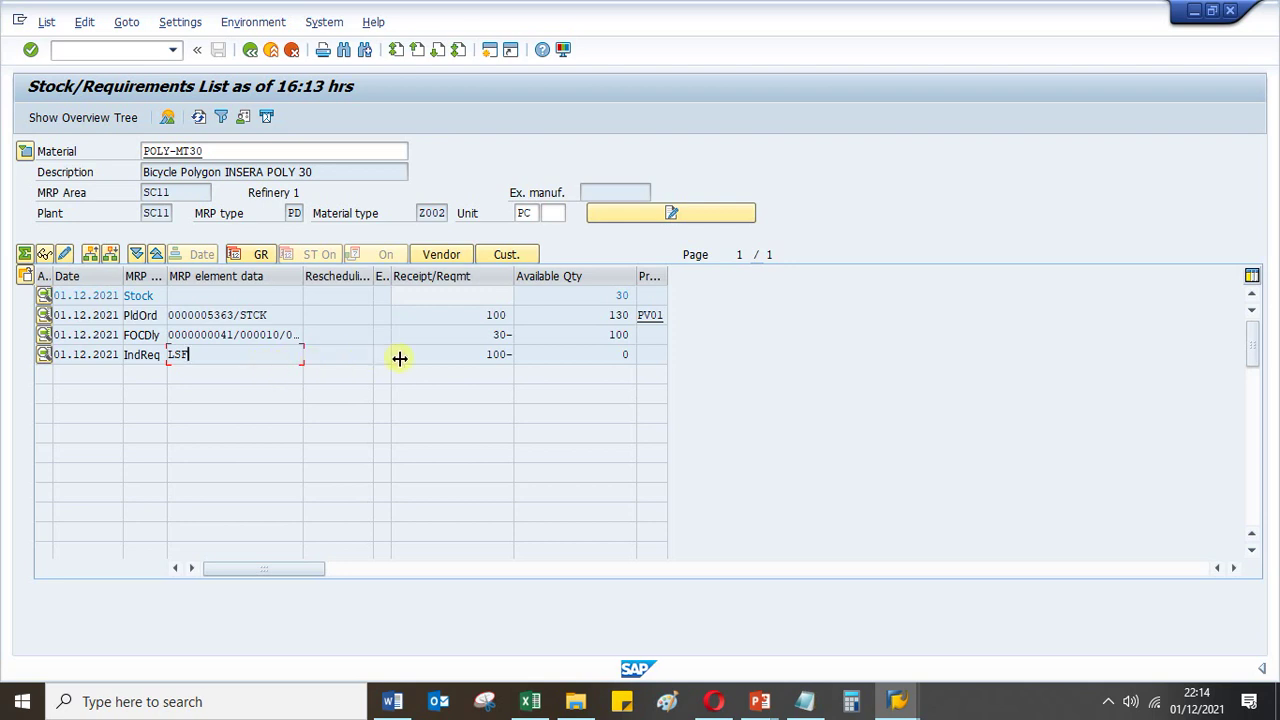
pyautogui.moveTo(468, 357); pyautogui.dragTo(505, 355)
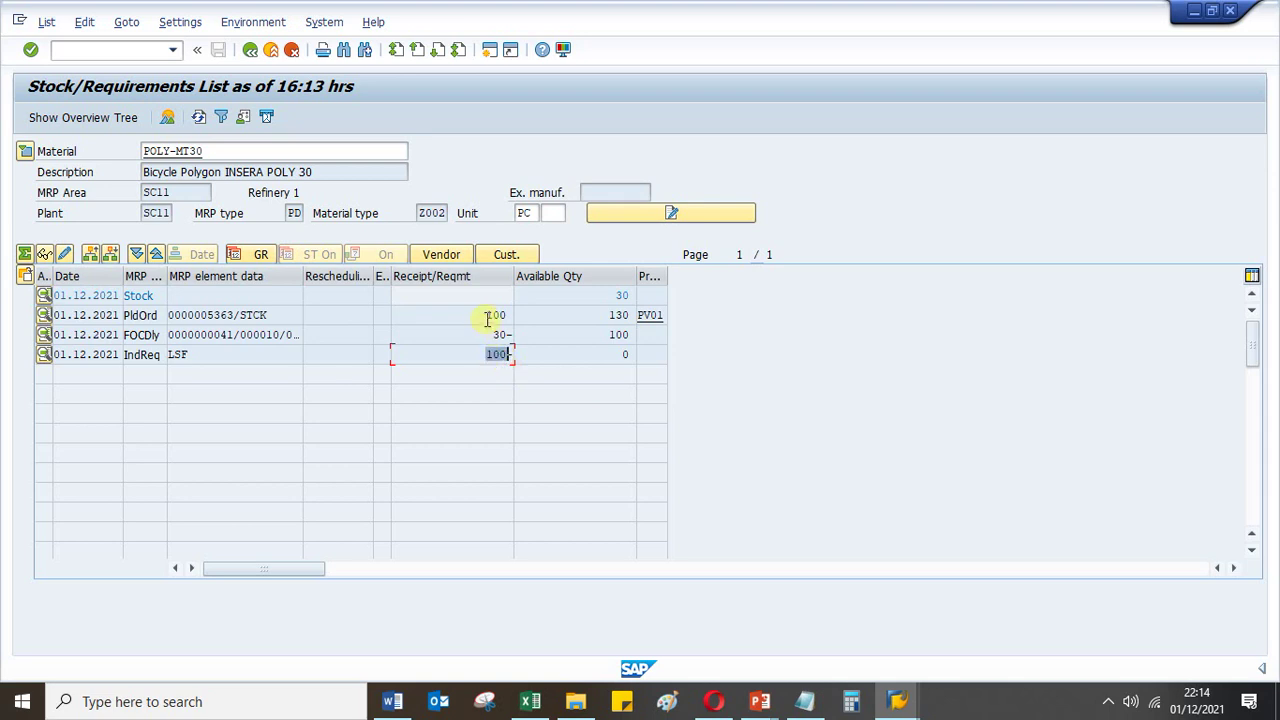
pyautogui.moveTo(485, 315); pyautogui.dragTo(515, 315)
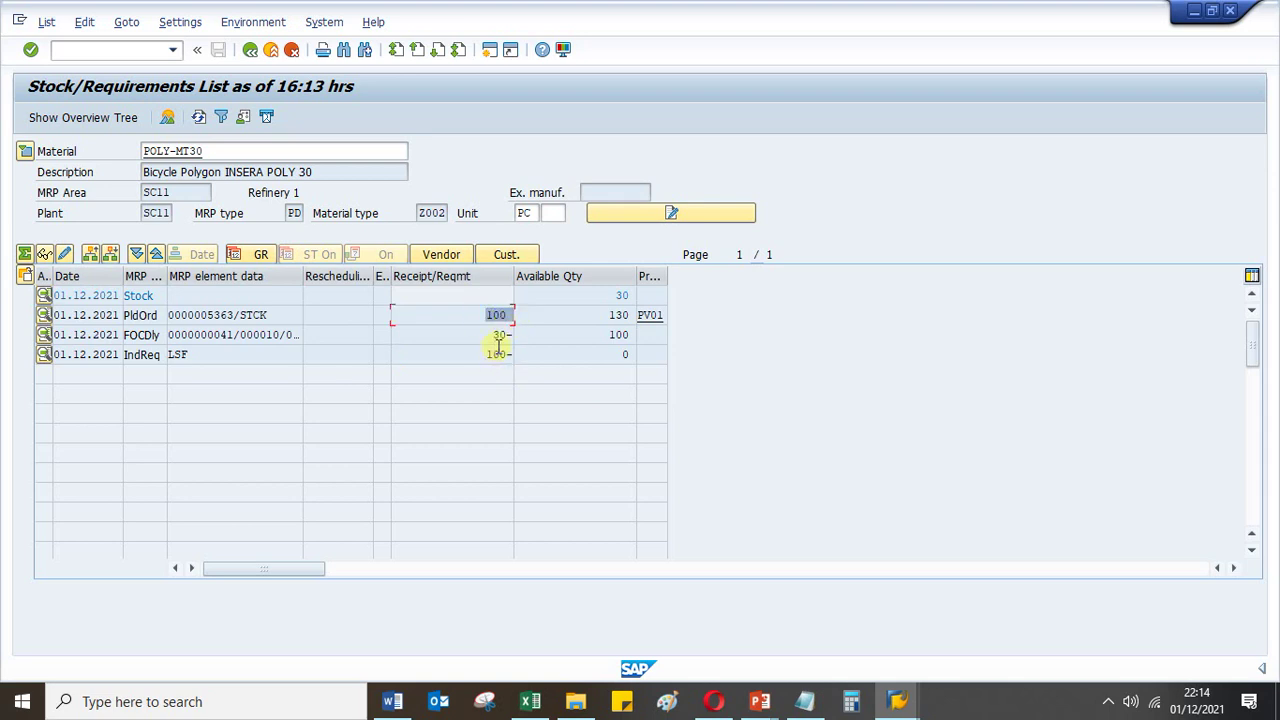
pyautogui.click(618, 296)
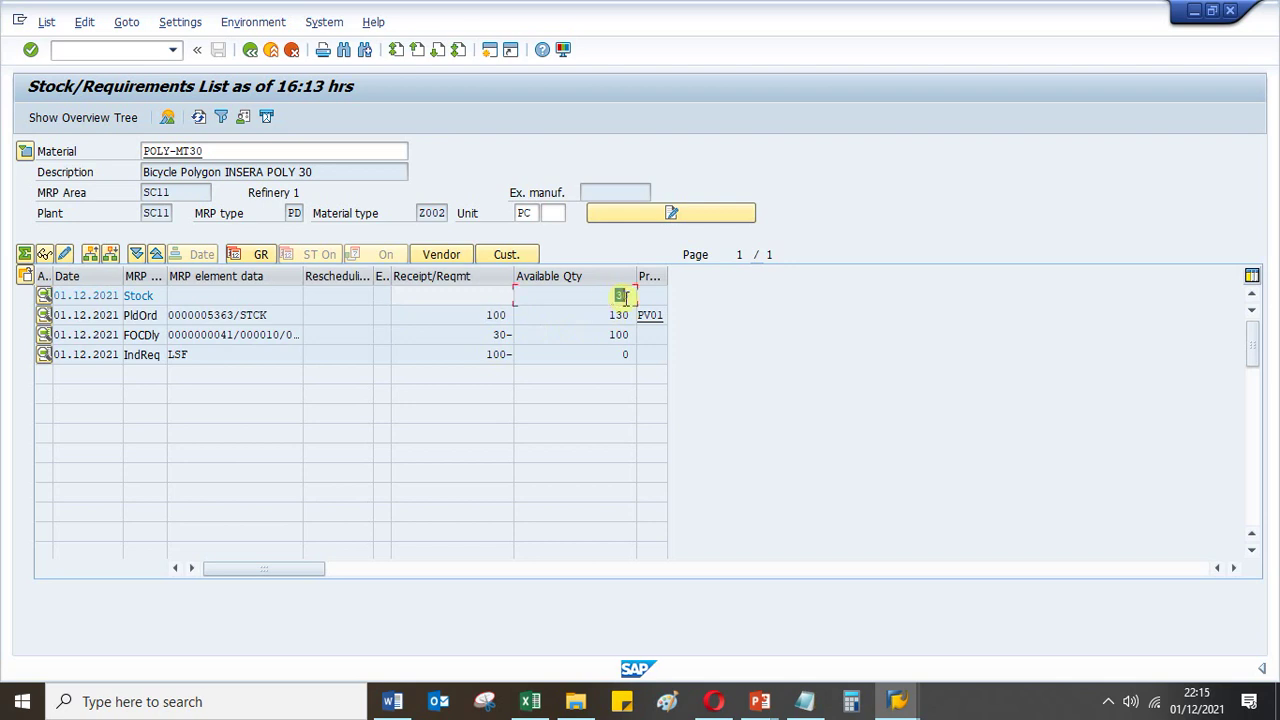
pyautogui.moveTo(623, 296); pyautogui.dragTo(590, 299)
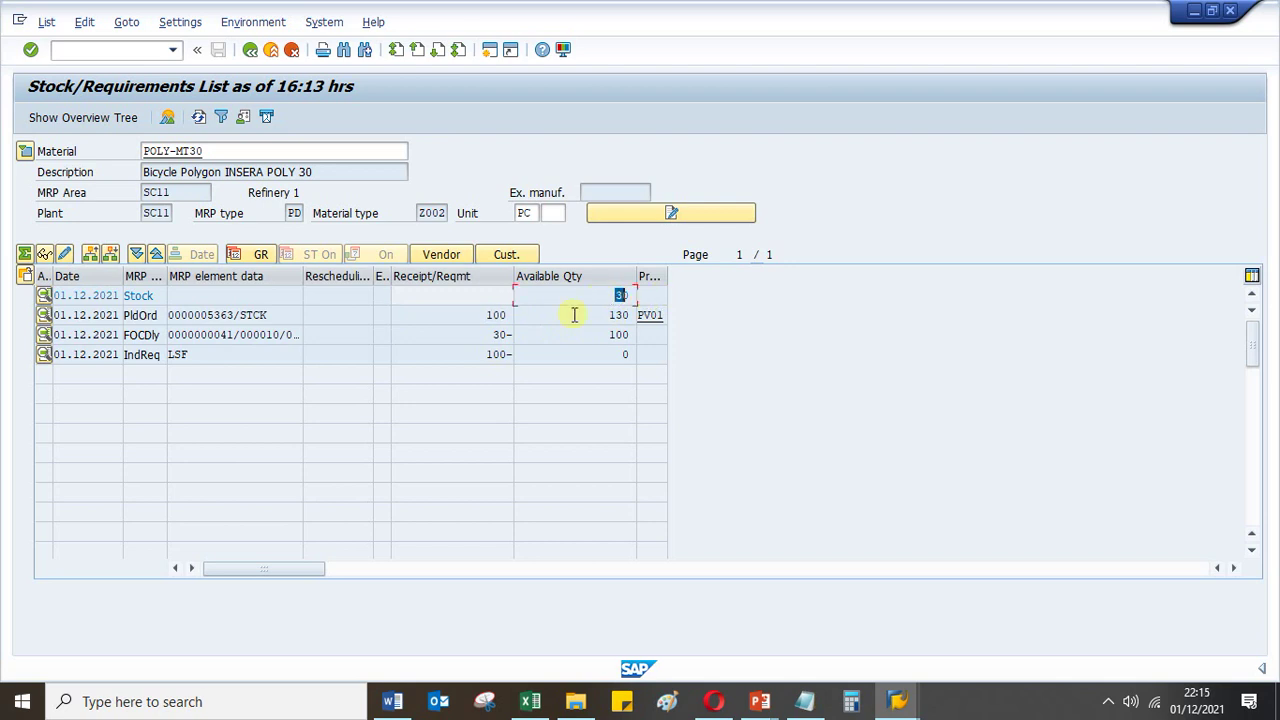
# Compare the POLY-MT30 independent requirement and planned order quantities, then switch to the Excel workbook and set that material's PLD ORD 1 to 100
pyautogui.doubleClick(496, 354)
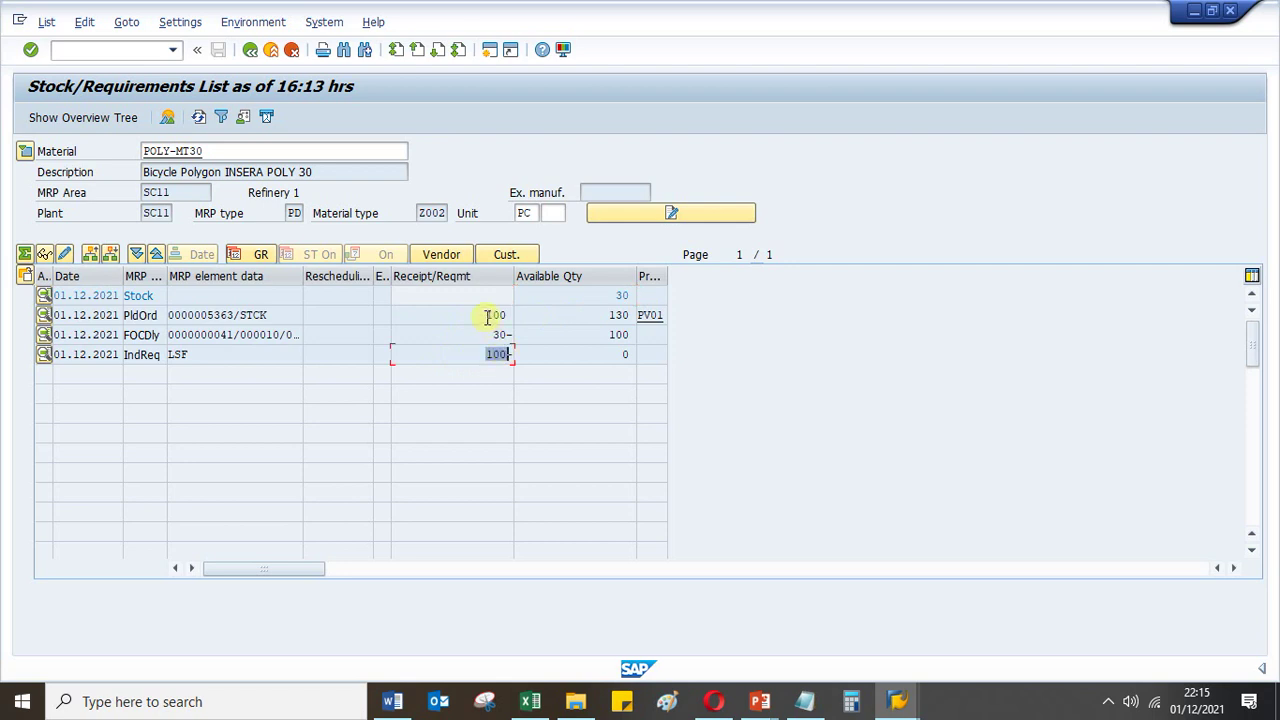
pyautogui.moveTo(487, 314); pyautogui.dragTo(509, 314)
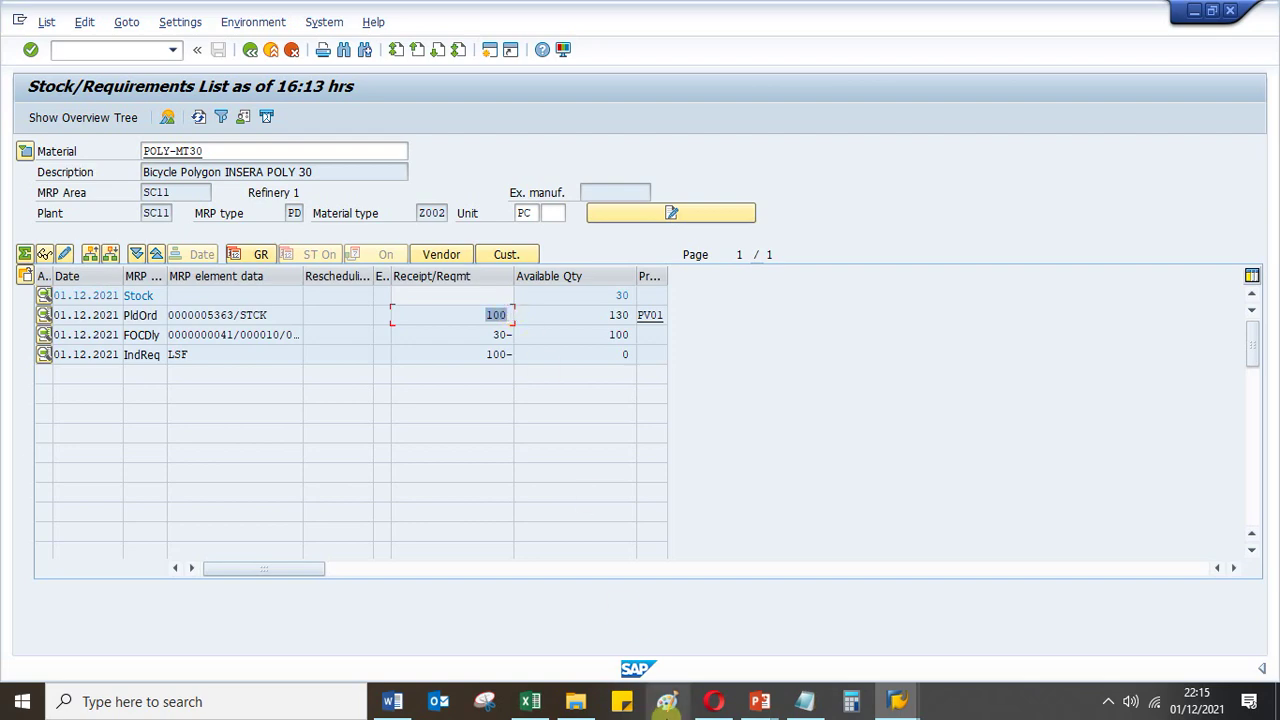
pyautogui.click(530, 701)
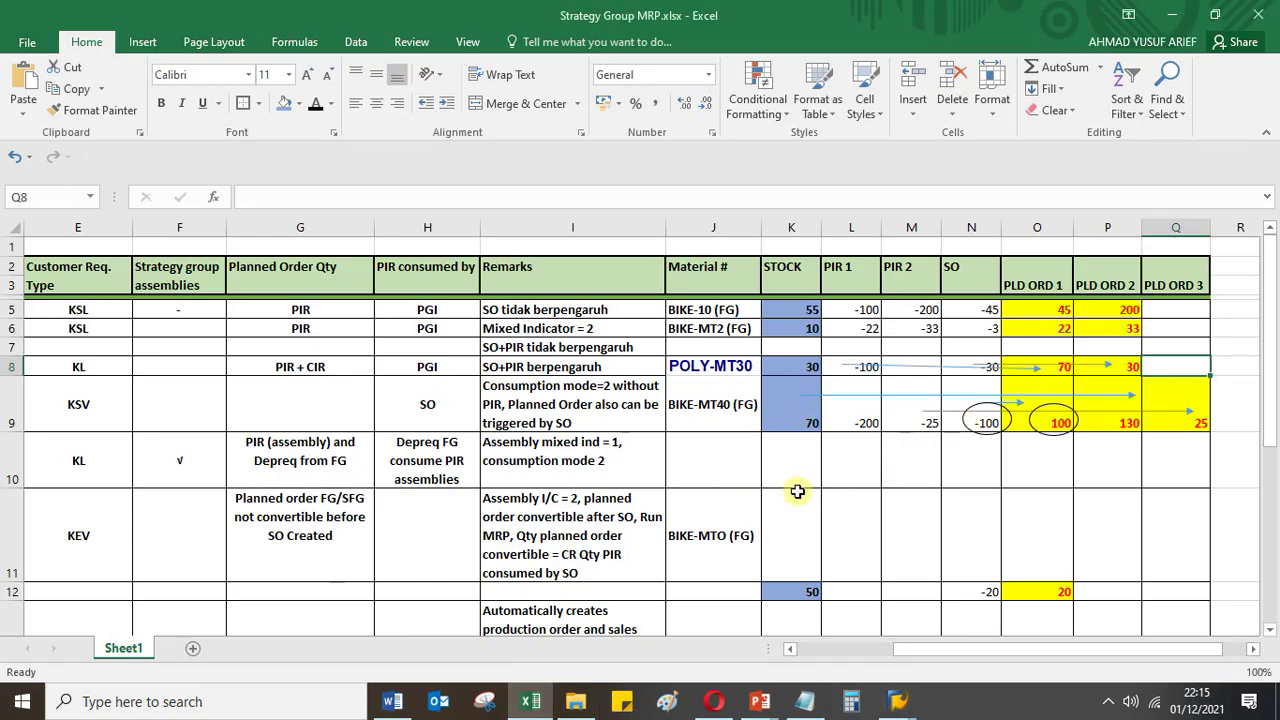
pyautogui.click(1052, 365)
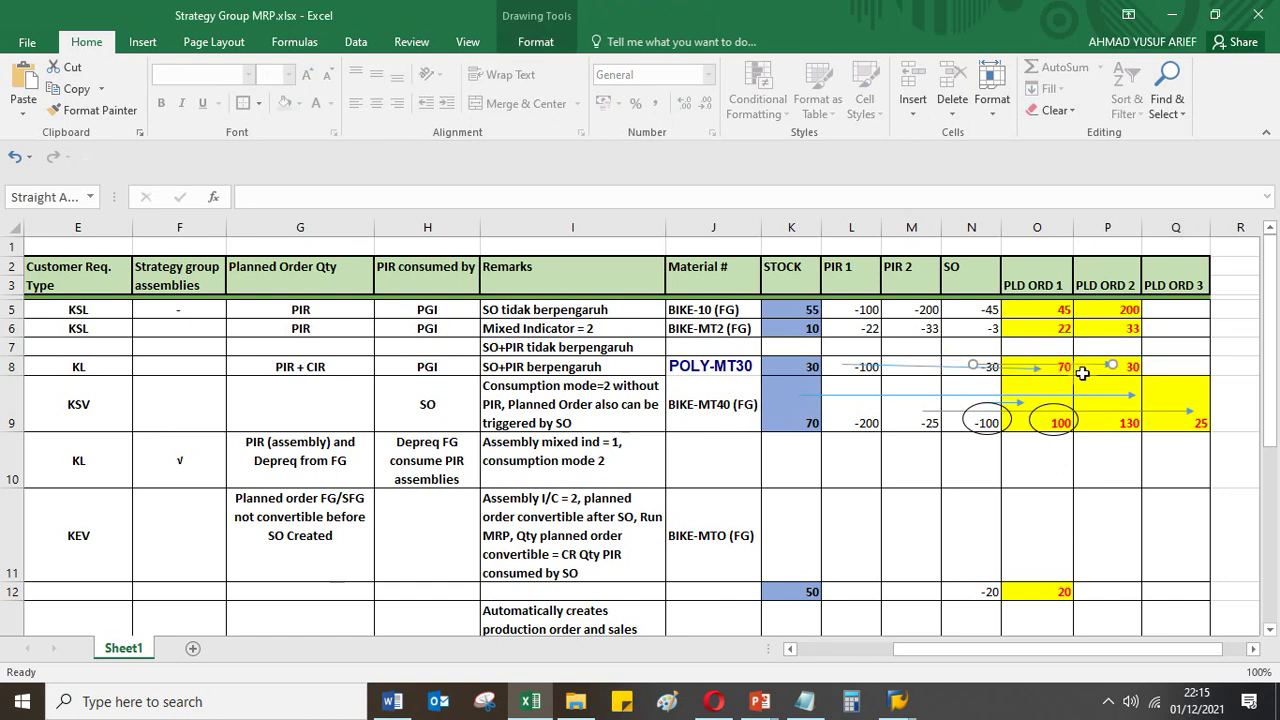
pyautogui.click(1170, 368)
pyautogui.click(1065, 368)
pyautogui.click(1046, 469)
pyautogui.press('Up')
pyautogui.press('Up')
pyautogui.press('Up')
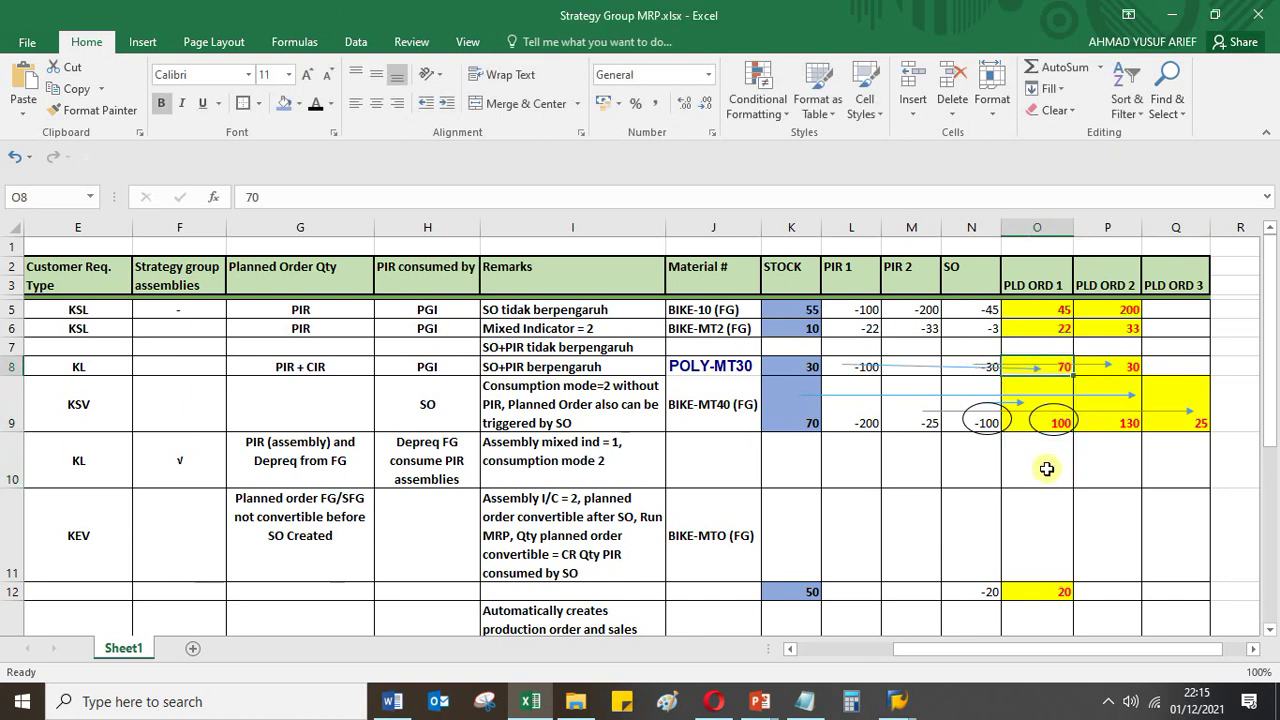
pyautogui.press('Down')
pyautogui.write('100')
pyautogui.press('Return')
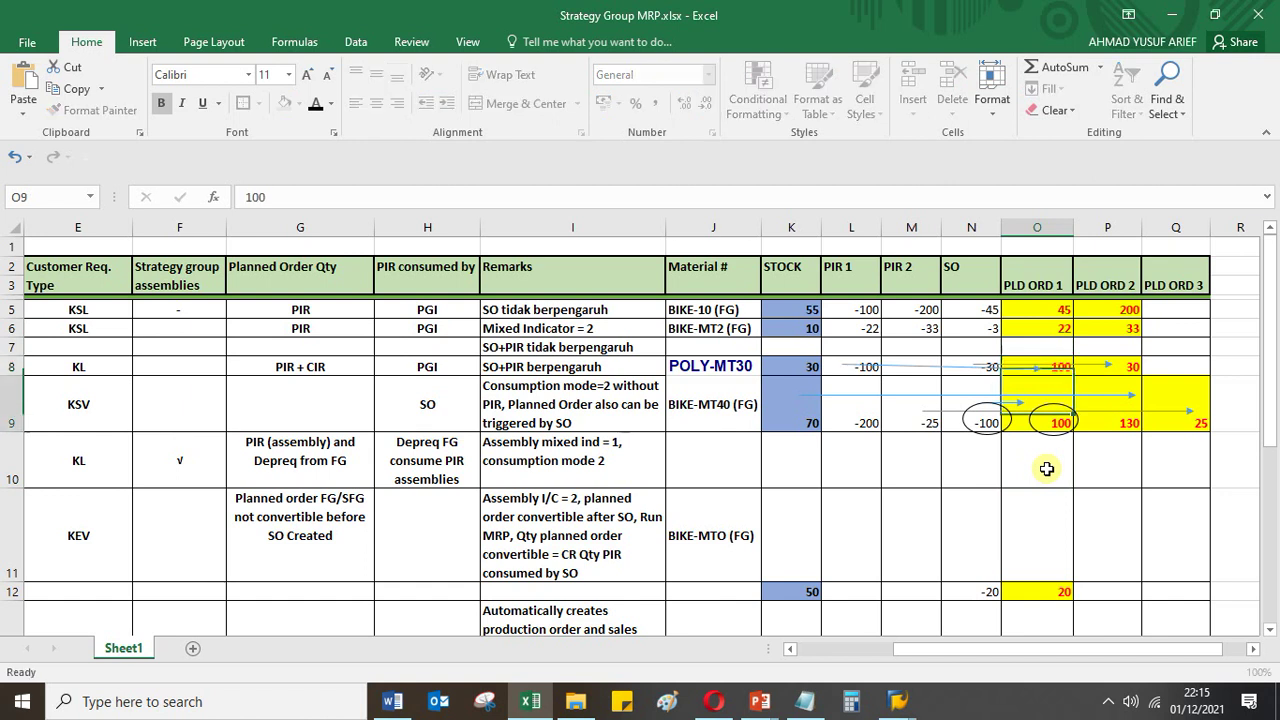
pyautogui.press('Up')
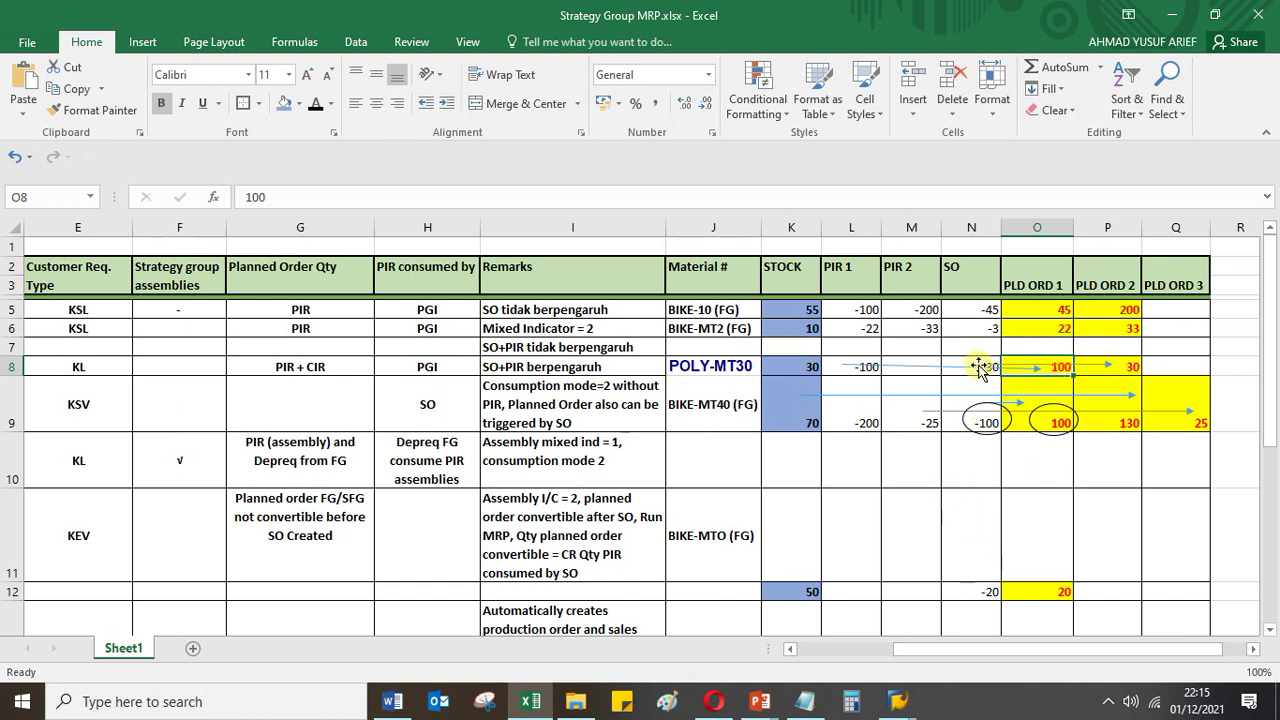
# Check the POLY-MT30 sales order quantity in the SAP stock/requirements list against the PLD ORD 2 value in the Excel workbook
pyautogui.click(903, 703)
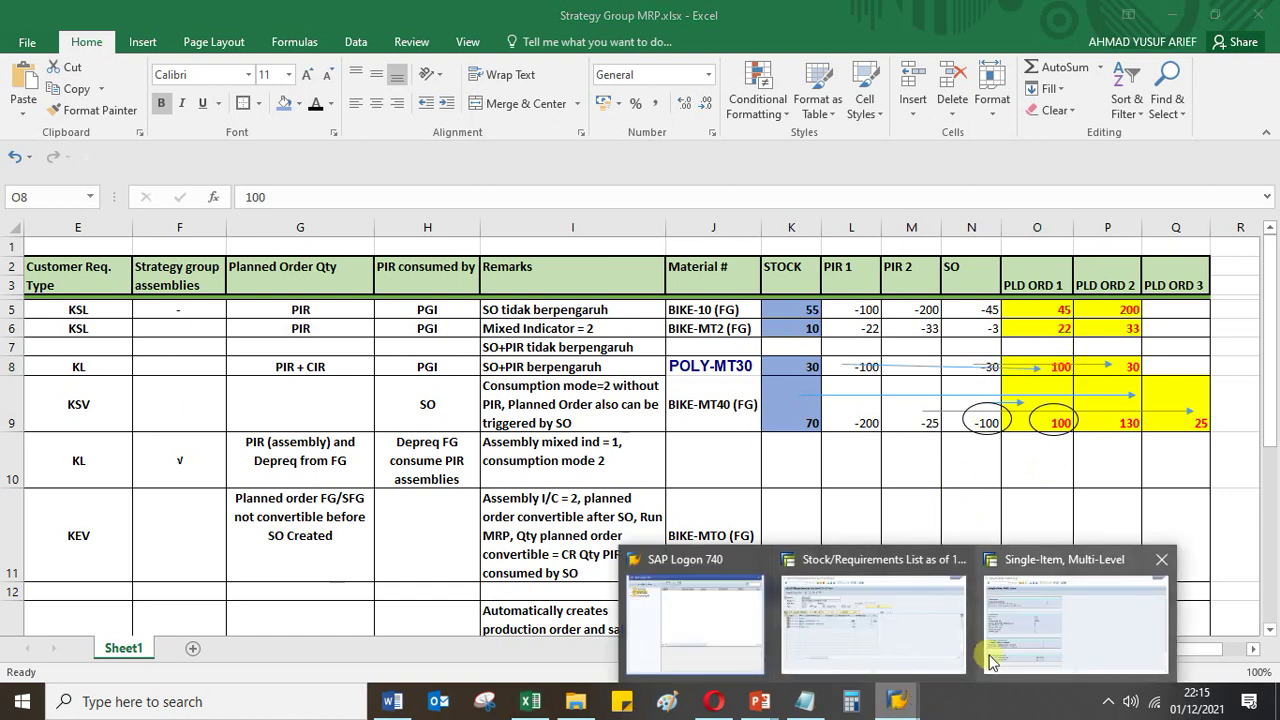
pyautogui.click(880, 600)
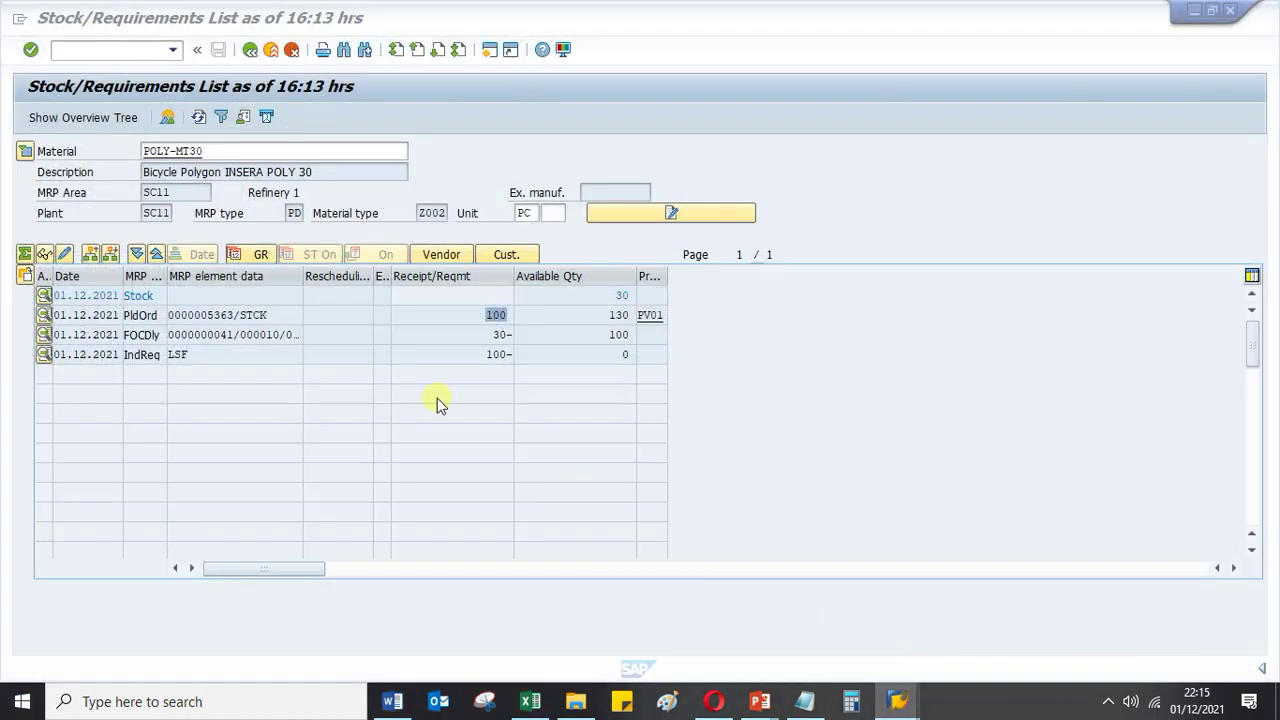
pyautogui.click(490, 335)
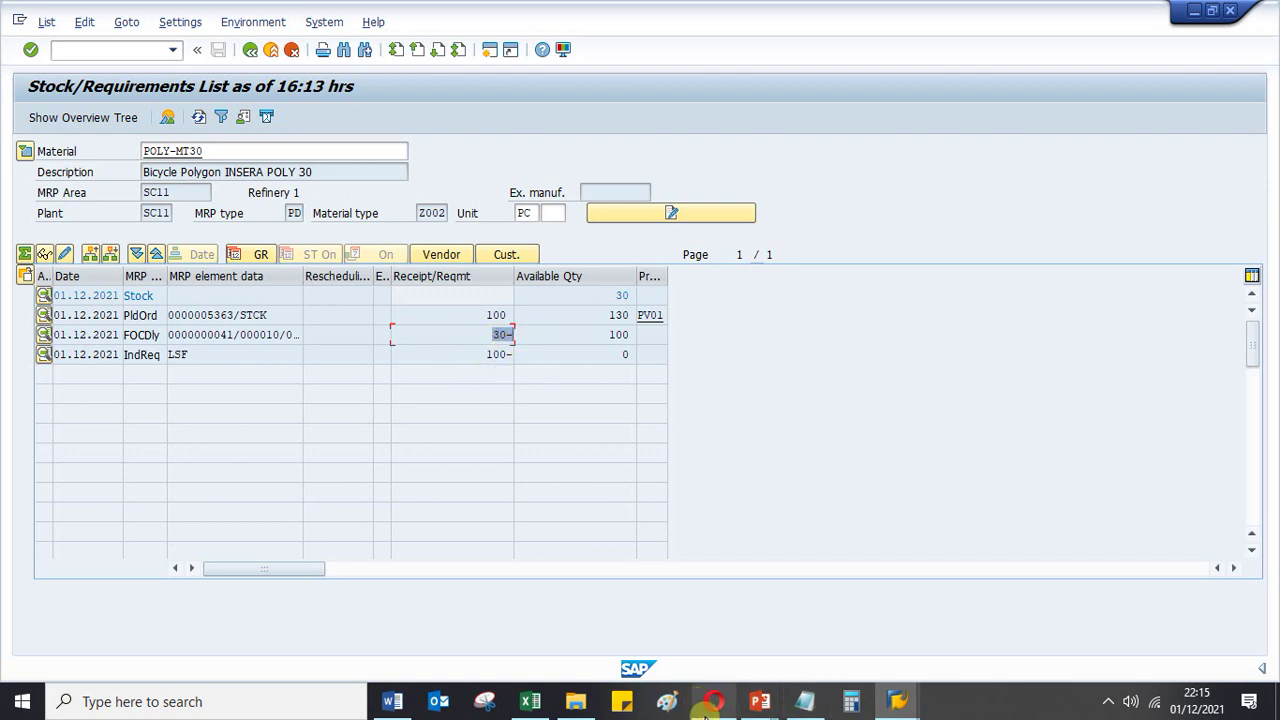
pyautogui.click(530, 701)
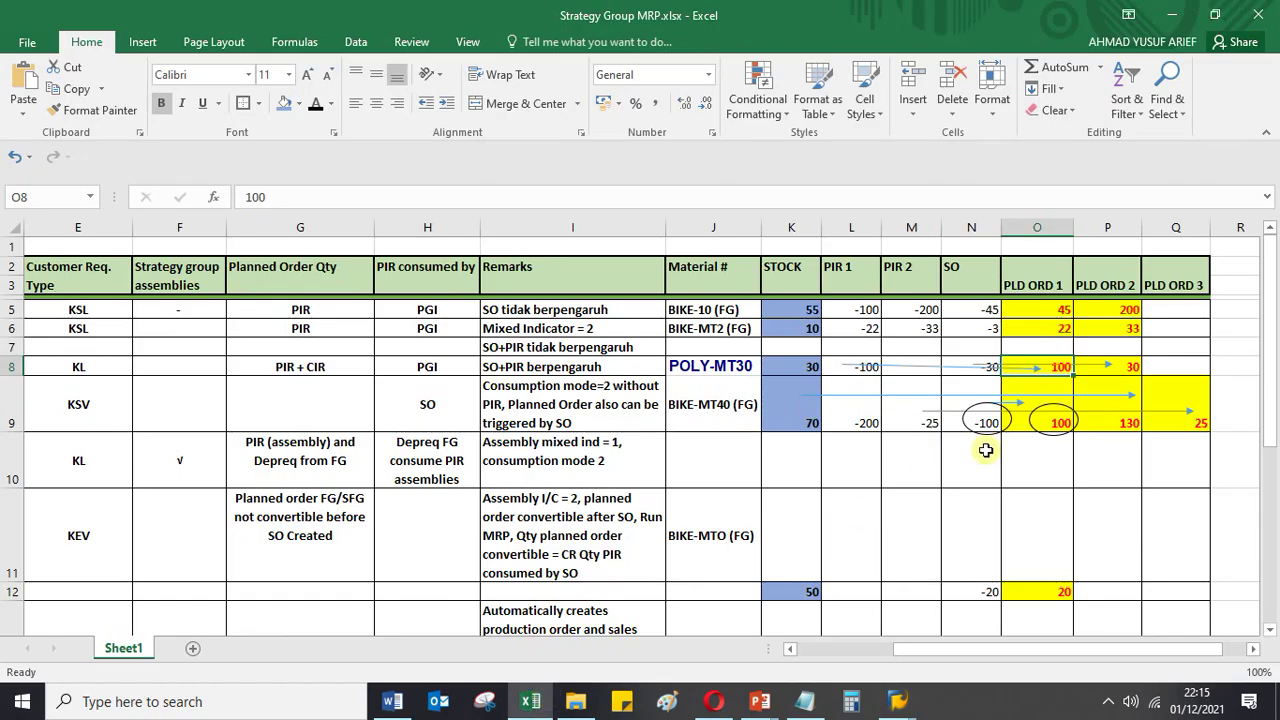
pyautogui.click(1123, 370)
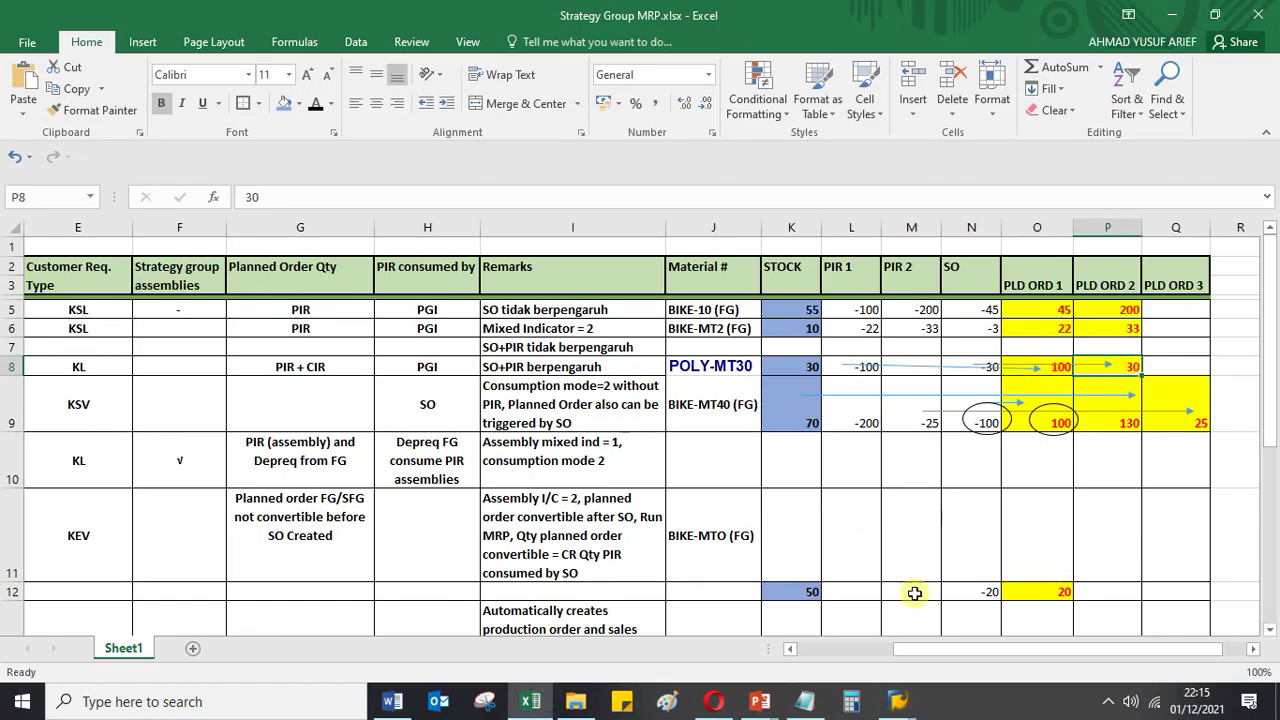
# Switch to the SAP MRP session and rerun MD02 single-item, multi-level planning for POLY-MT30 in plant SC11 with processing key NETCH
pyautogui.moveTo(900, 703)
pyautogui.click(821, 631)
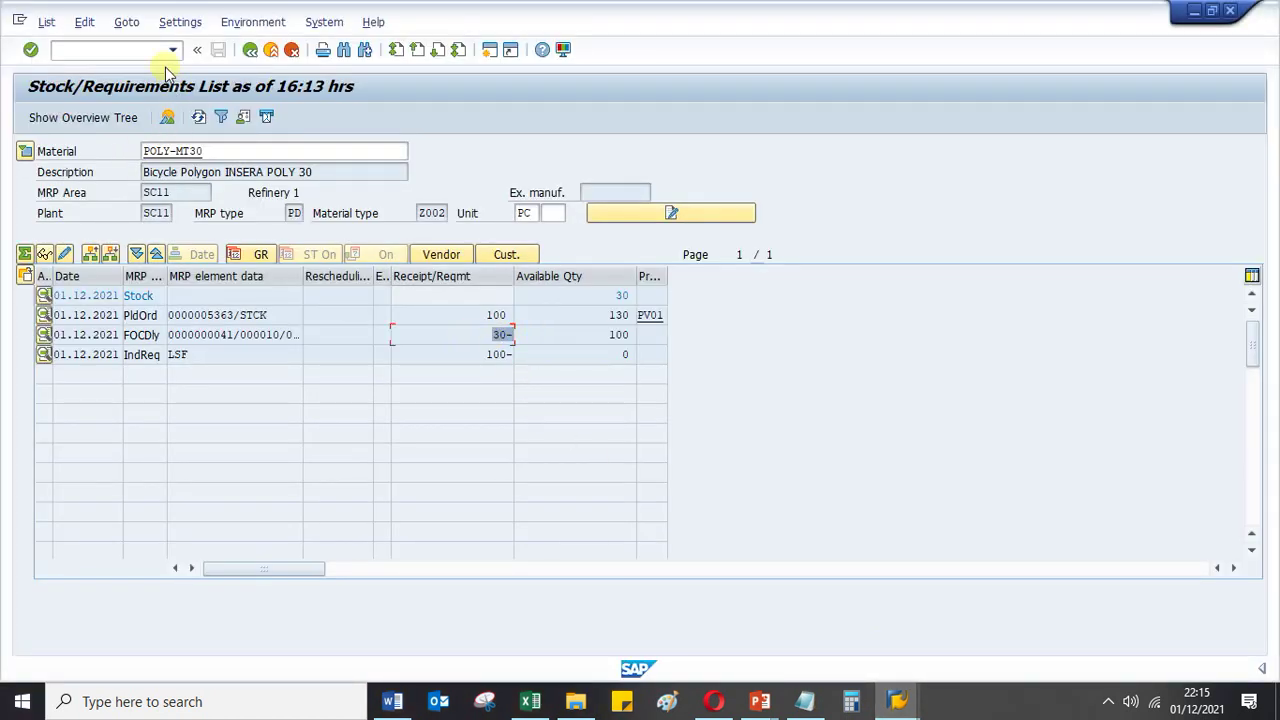
pyautogui.click(131, 55)
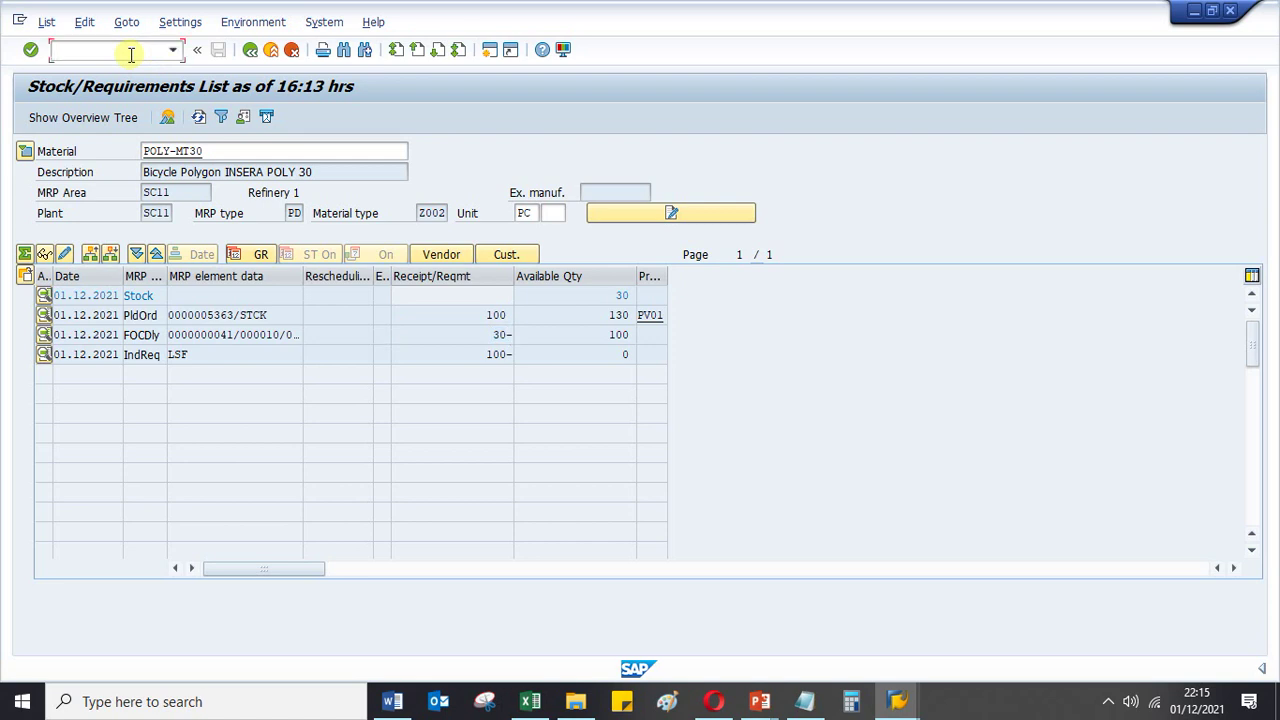
pyautogui.click(897, 701)
pyautogui.click(1038, 641)
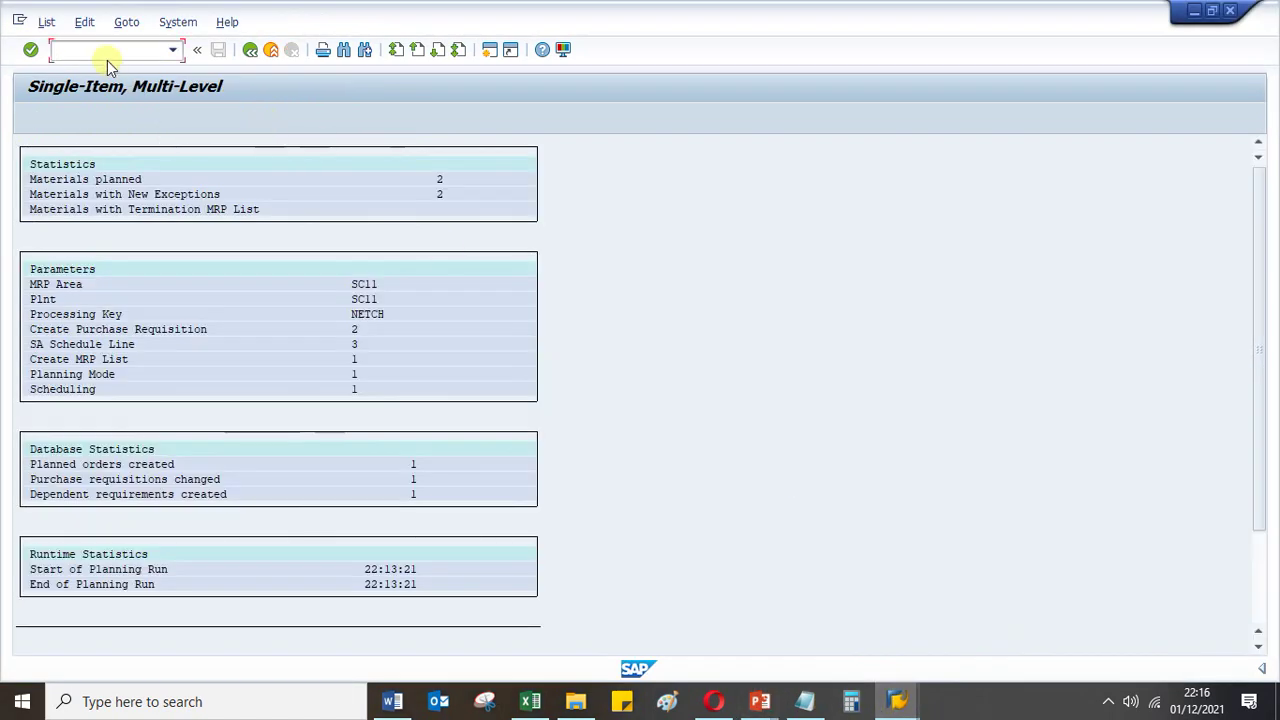
pyautogui.write('/nmd02')
pyautogui.press('Return')
pyautogui.press('Return')
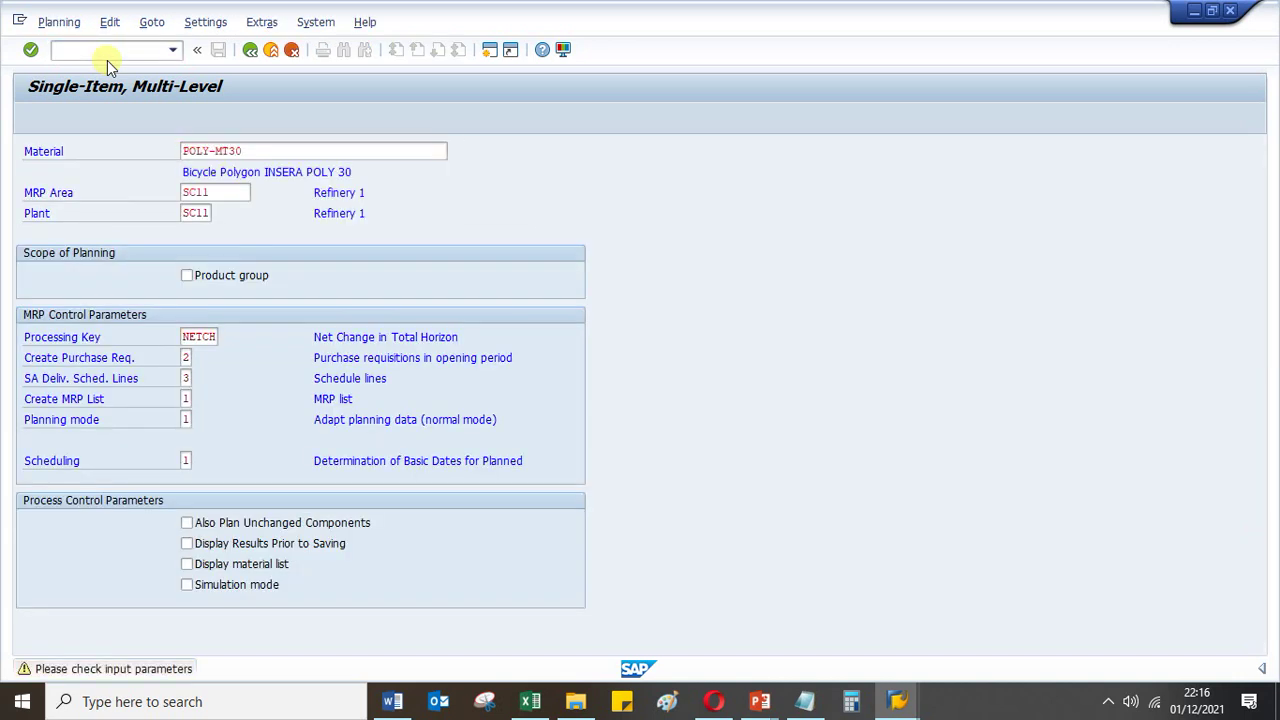
pyautogui.press('Return')
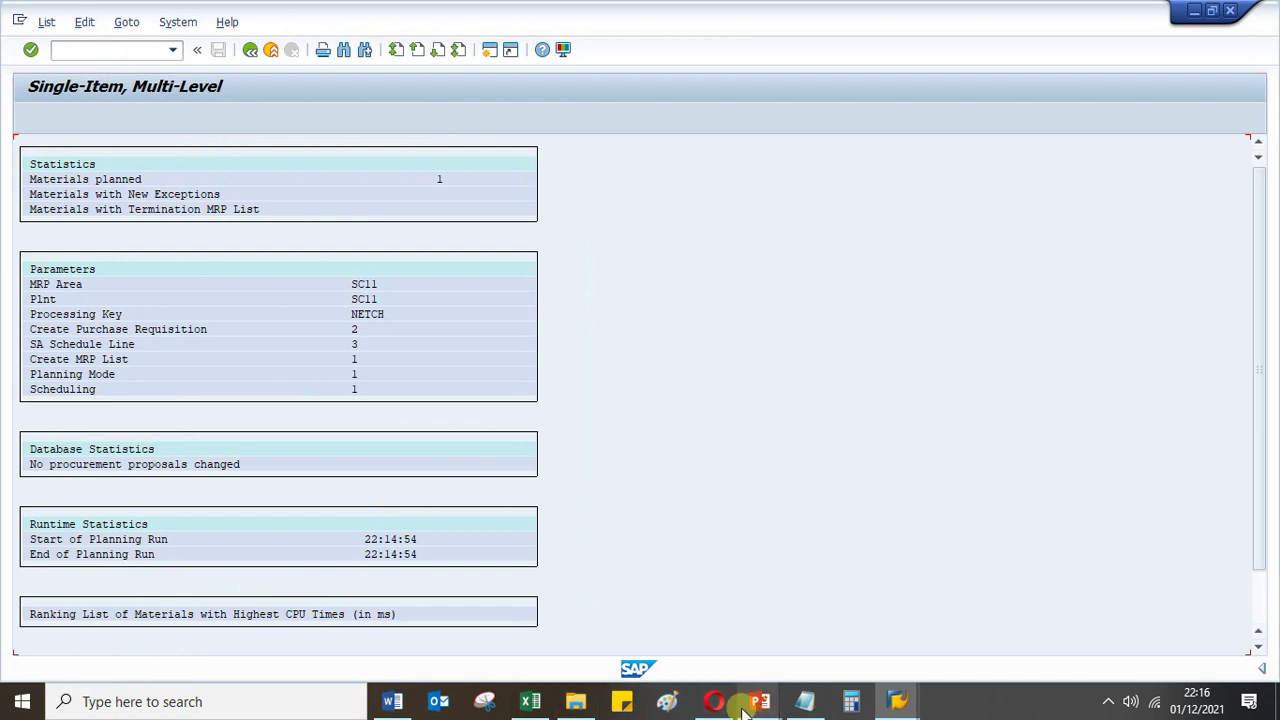
# Refresh the POLY-MT30 stock/requirements list and compare the sales order quantity with the available stock
pyautogui.moveTo(895, 700)
pyautogui.click(866, 617)
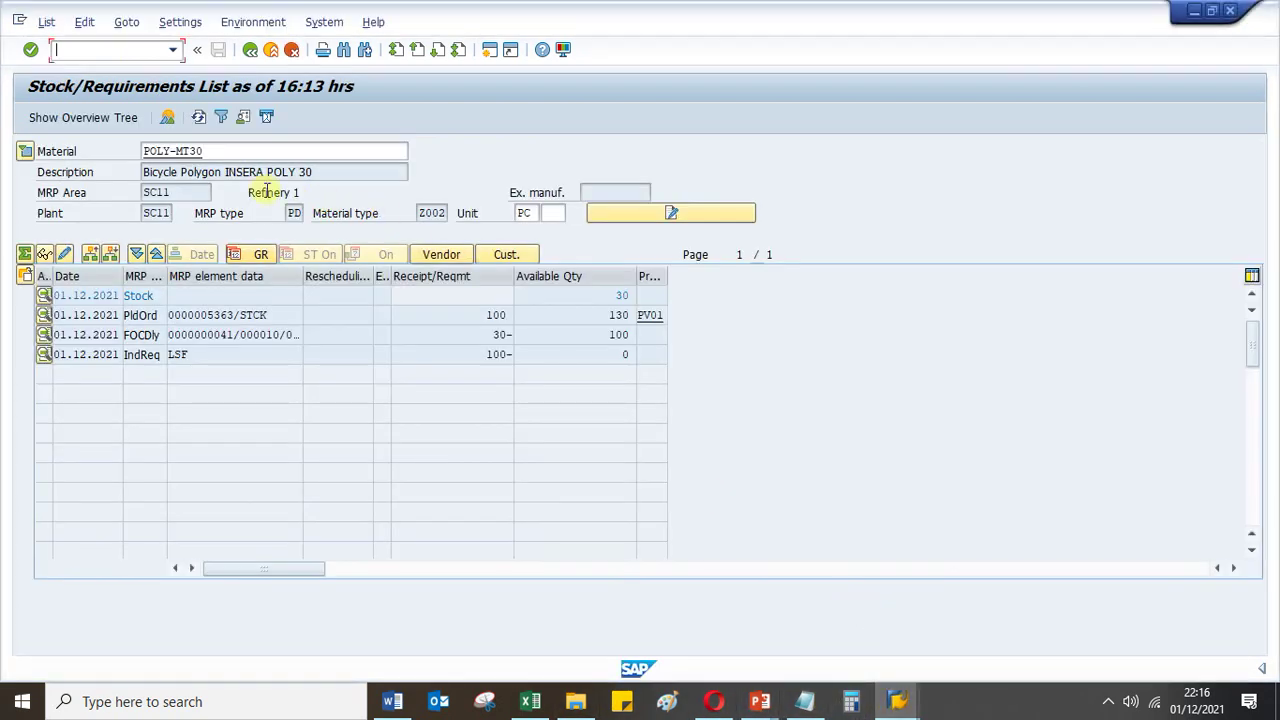
pyautogui.click(199, 118)
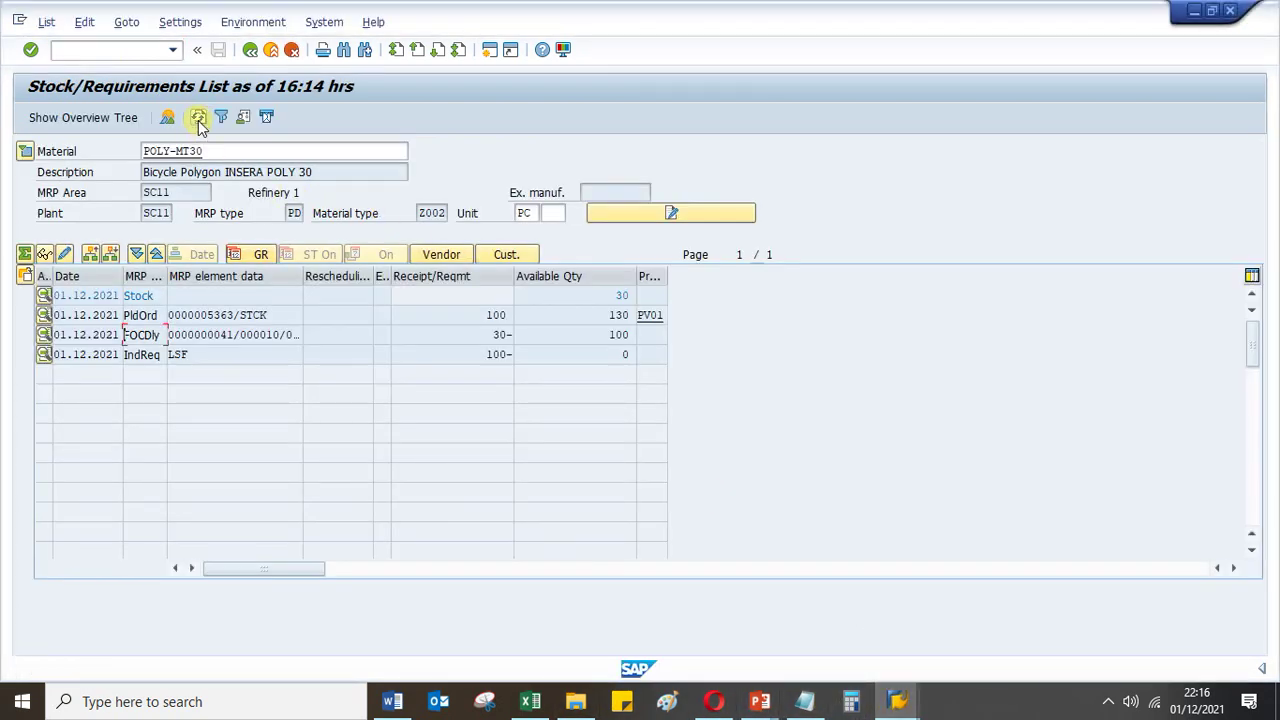
pyautogui.click(199, 118)
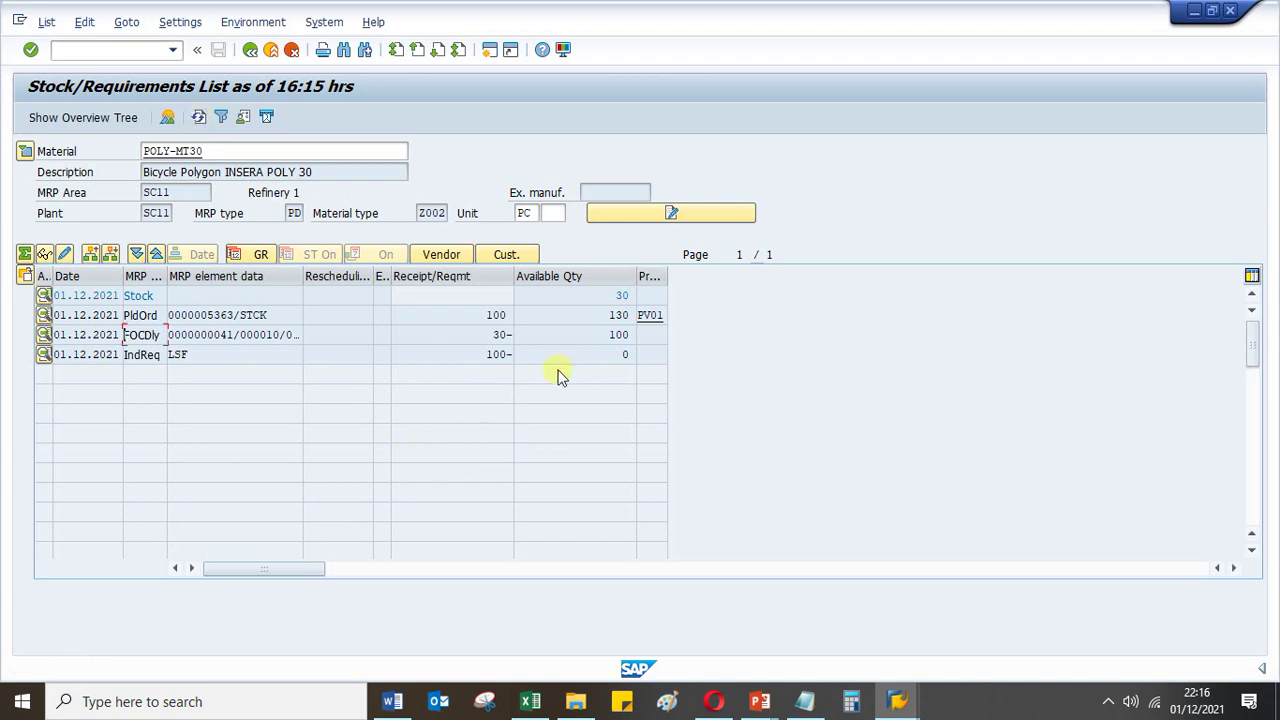
pyautogui.moveTo(471, 334); pyautogui.dragTo(553, 343)
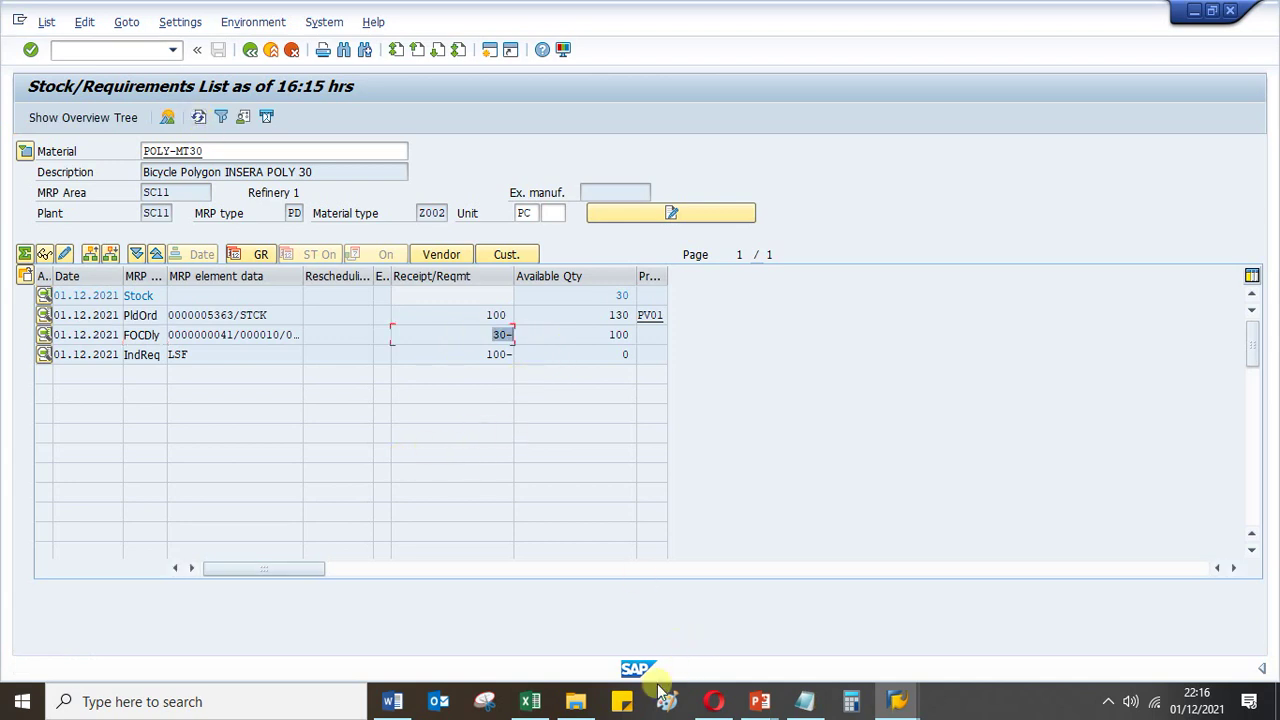
pyautogui.click(603, 292)
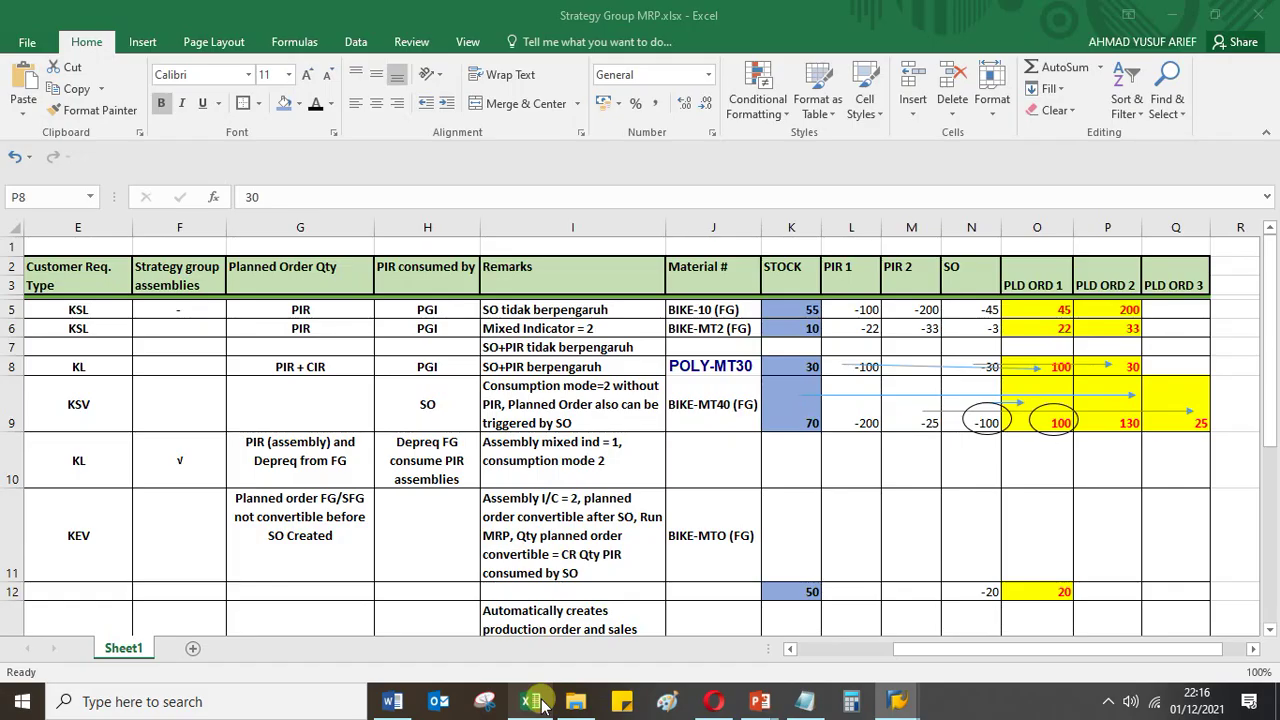
# Switch to the Excel workbook and clear the PLD ORD 2 value in the POLY-MT30 row
pyautogui.click(530, 701)
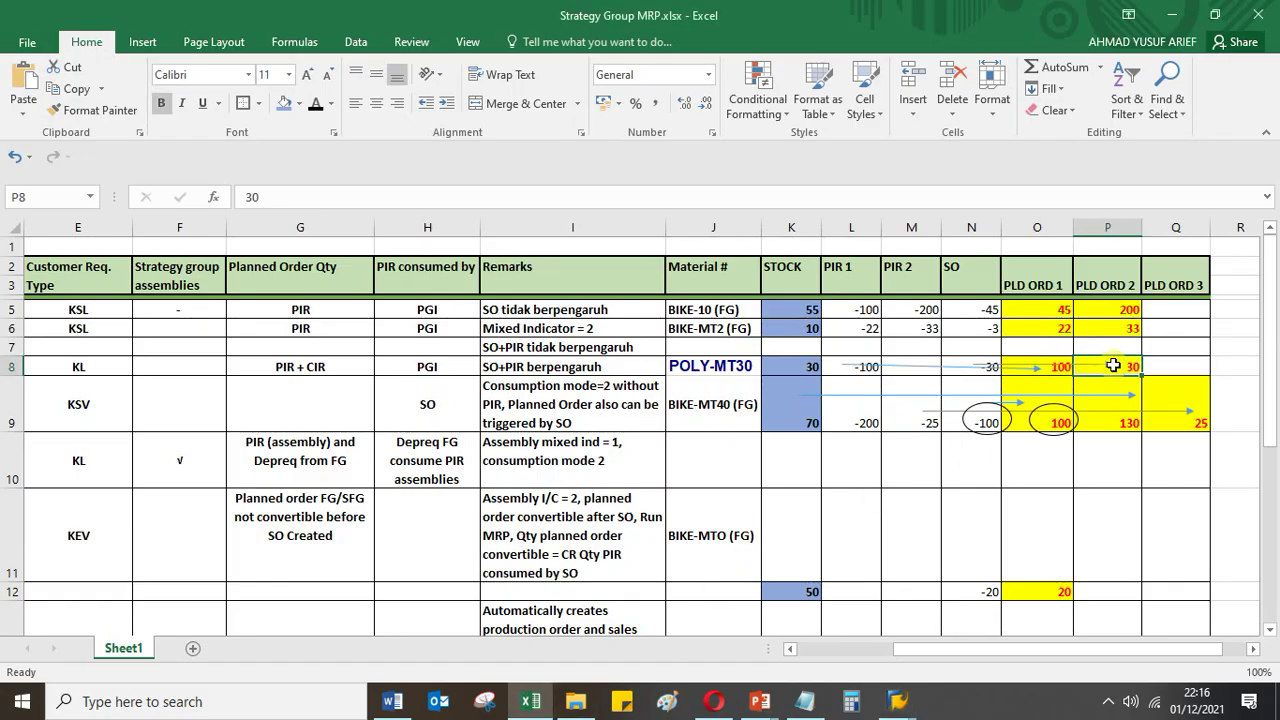
pyautogui.write('0')
pyautogui.press('Return')
pyautogui.click(1115, 366)
pyautogui.press('Delete')
pyautogui.press('Return')
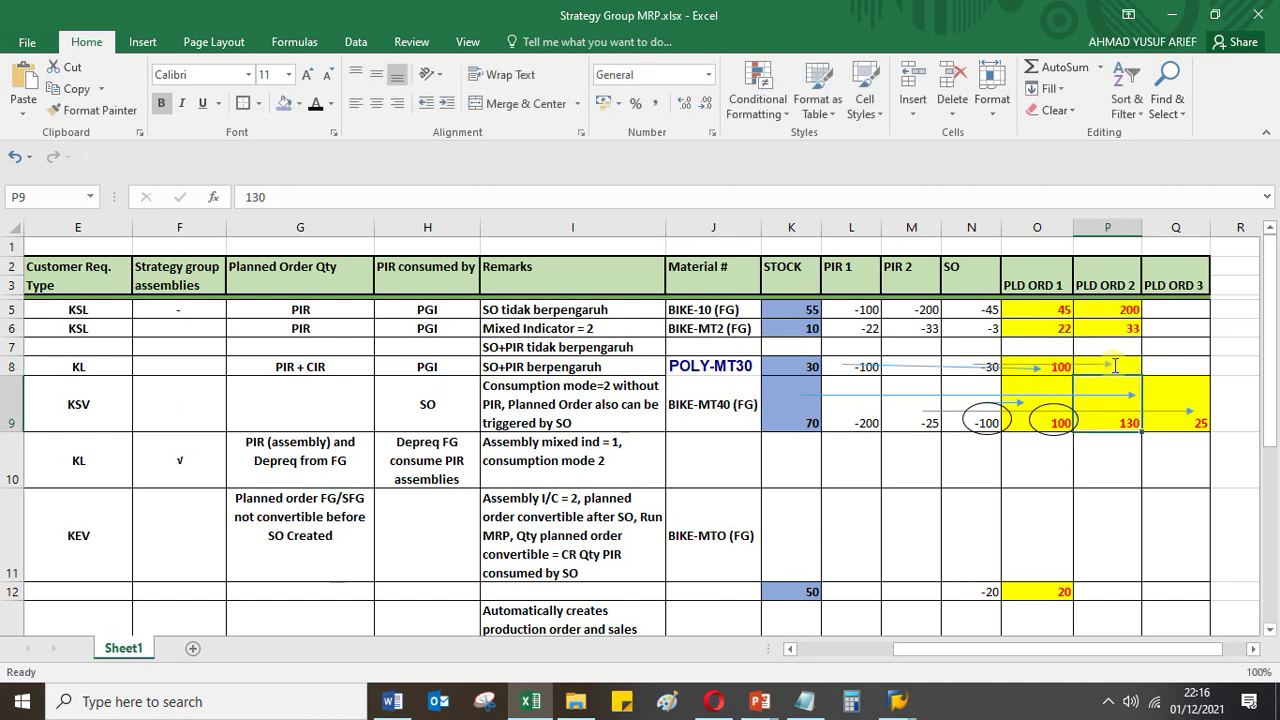
# Remove the fill color from the POLY-MT30 row's PLD ORD 2 cell and delete the arrow running from SO to it
pyautogui.click(1114, 366)
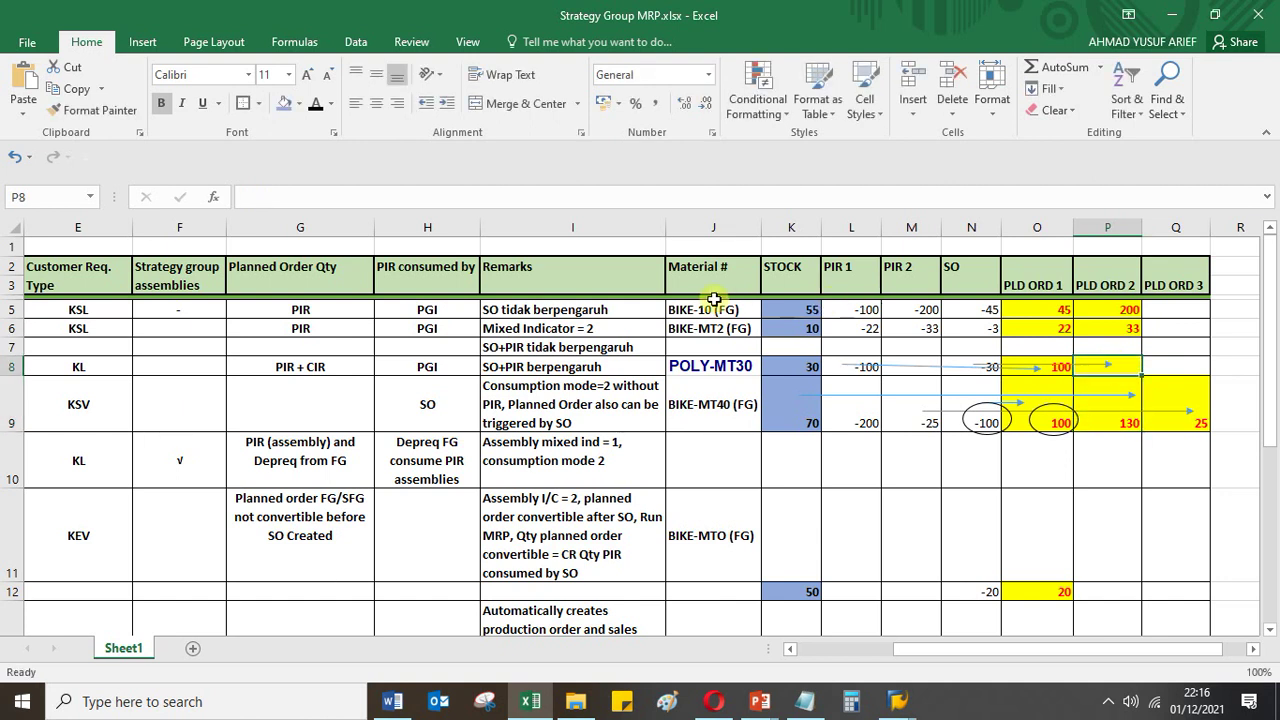
pyautogui.click(298, 106)
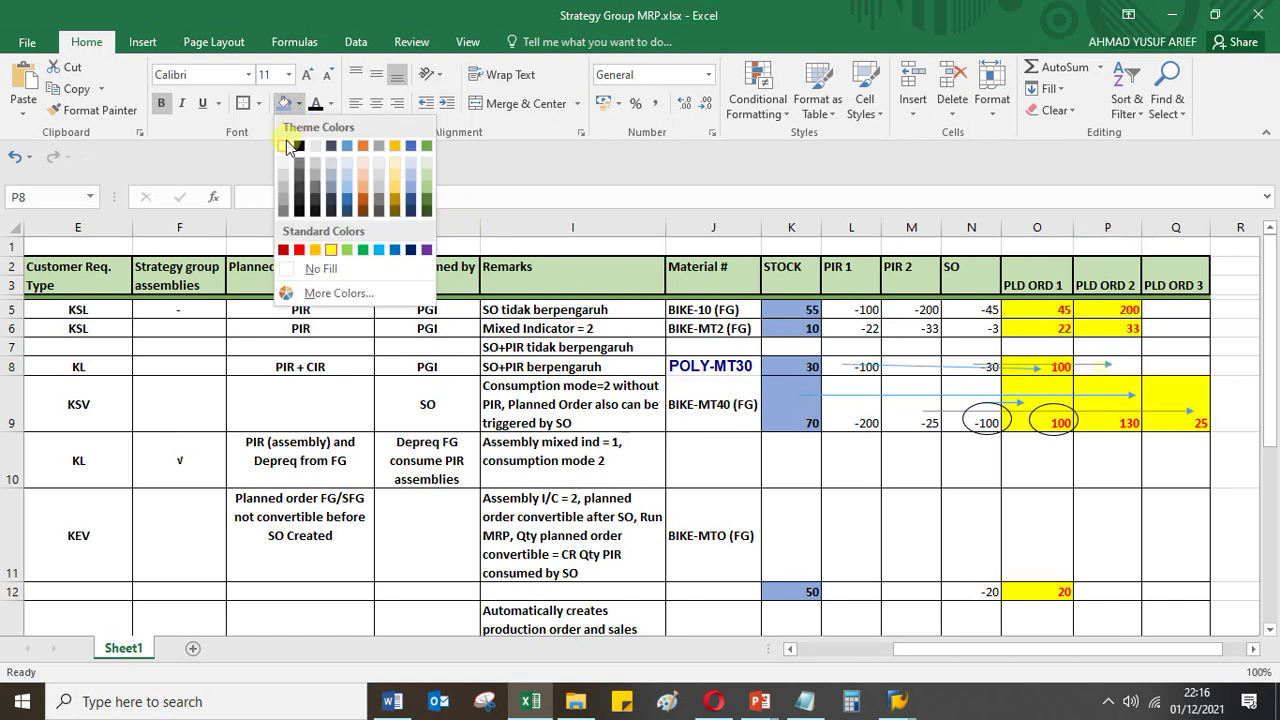
pyautogui.click(321, 269)
pyautogui.click(1172, 366)
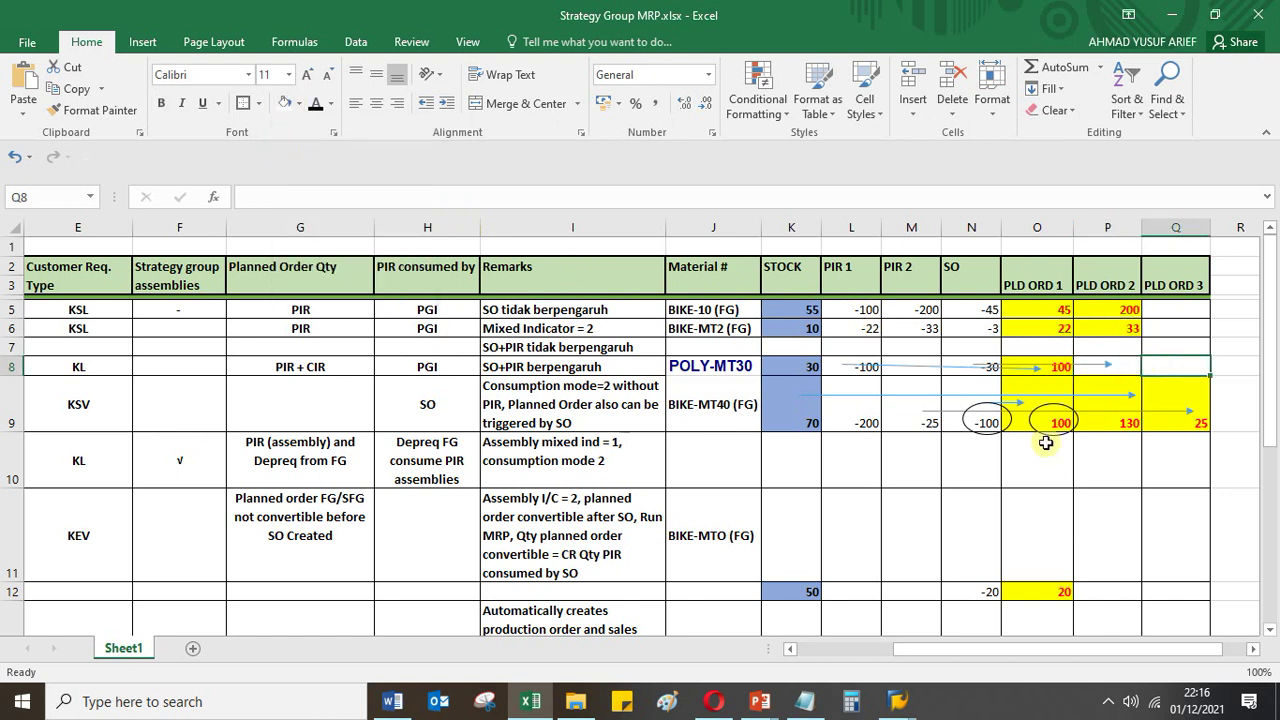
pyautogui.click(1100, 366)
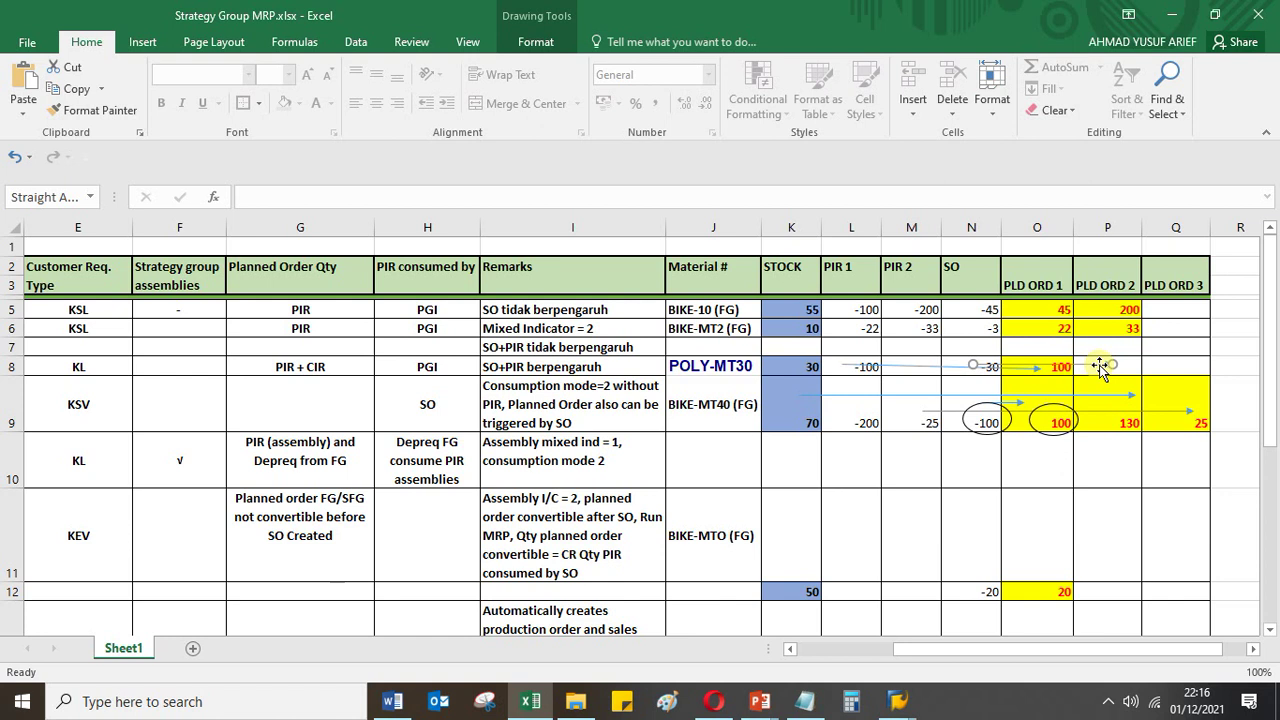
pyautogui.press('Delete')
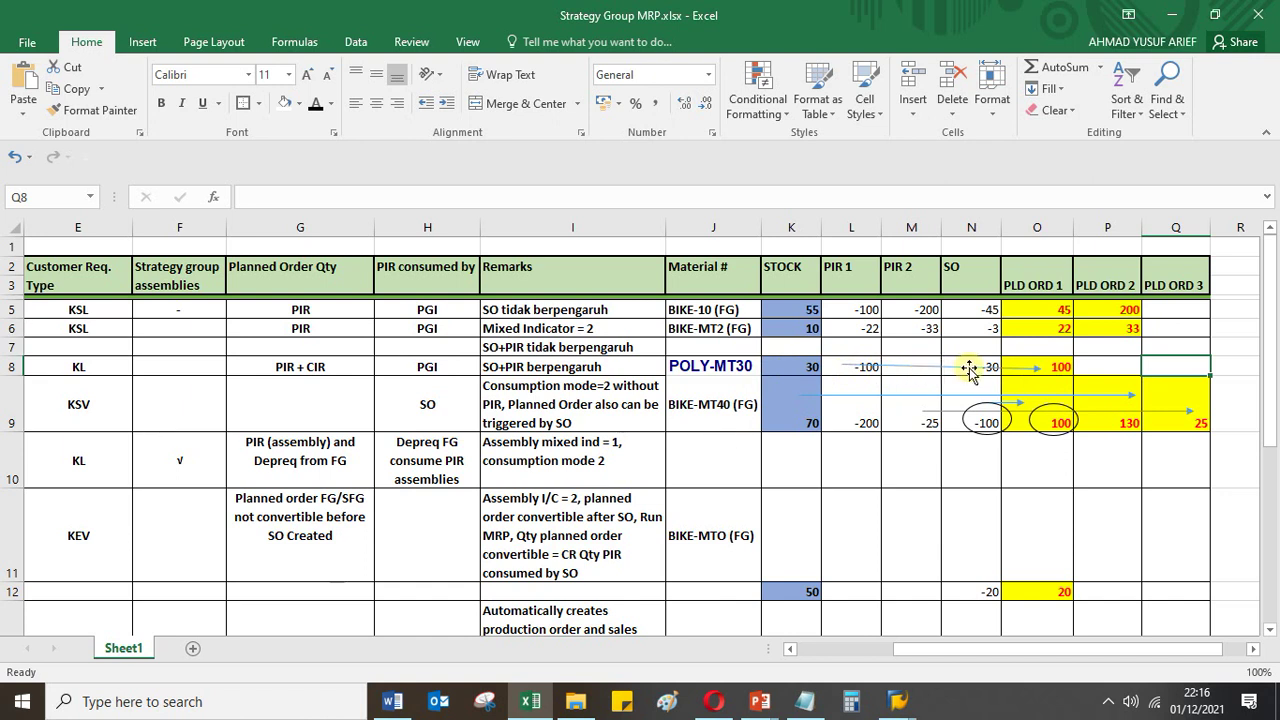
# Review the POLY-MT30 row's stock, planned order quantity rule, remarks and demand management strategy, comparing them with the neighboring strategy rows
pyautogui.click(809, 368)
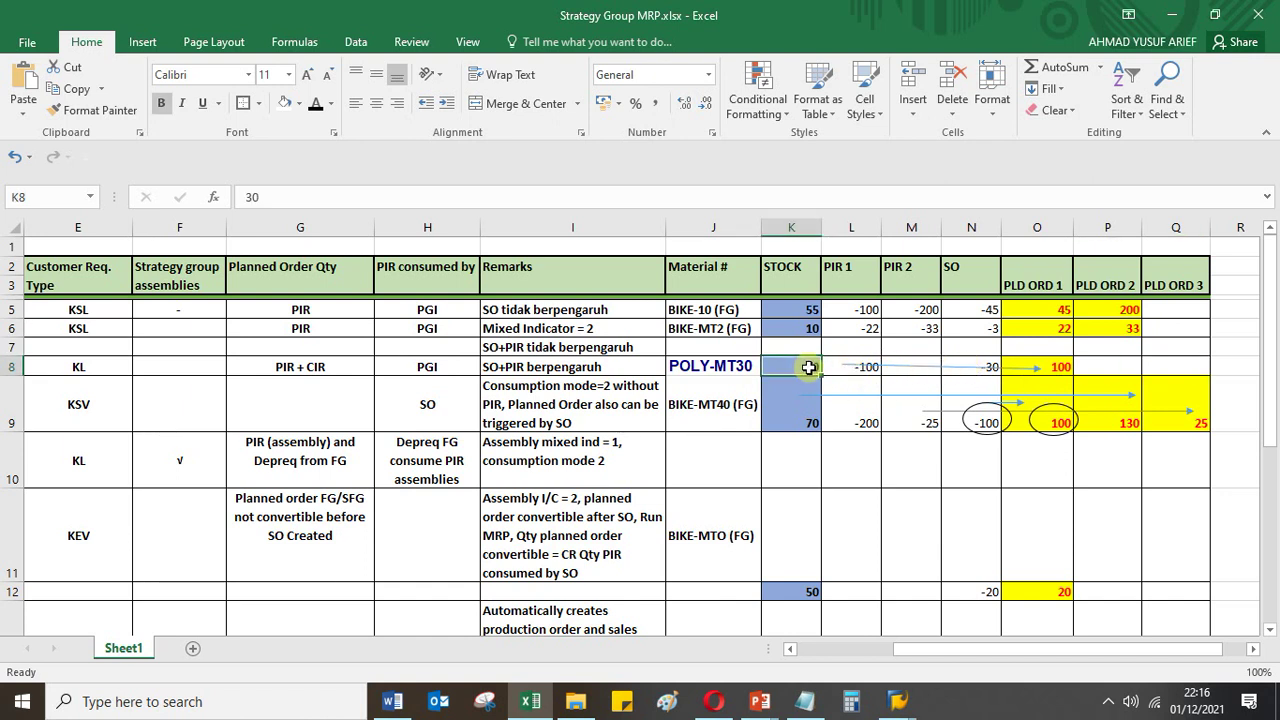
pyautogui.click(795, 307)
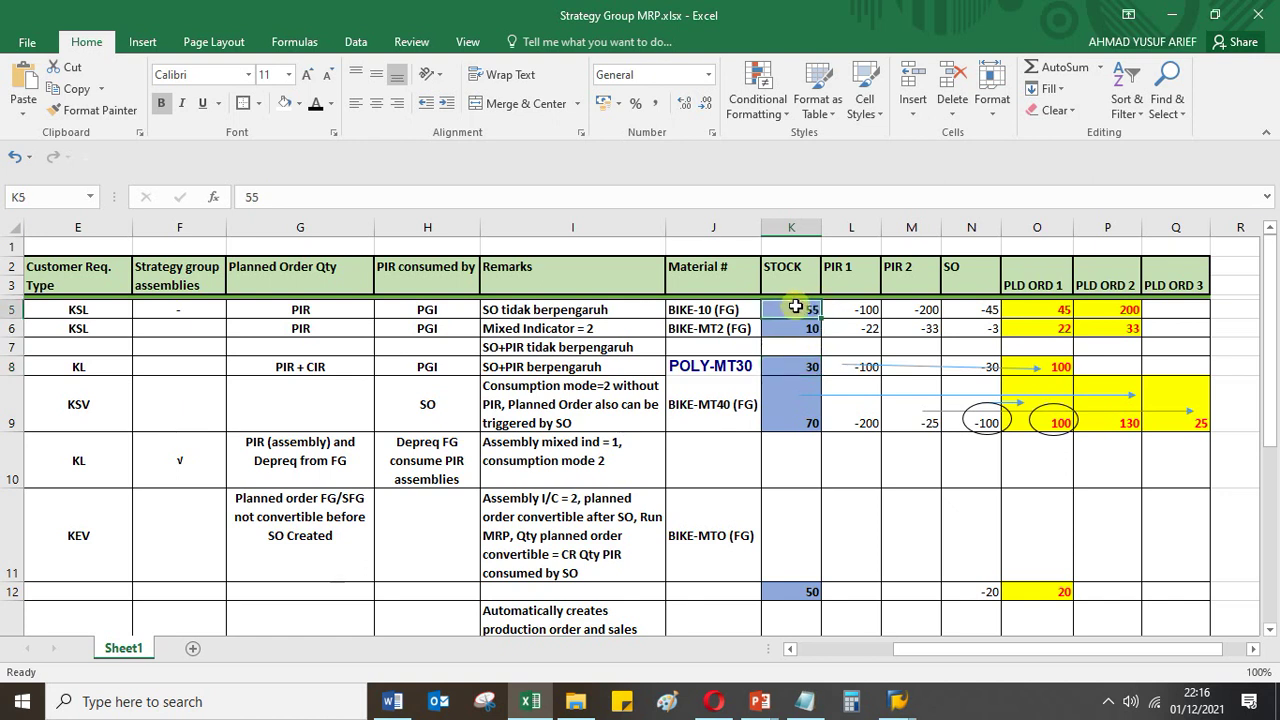
pyautogui.click(311, 368)
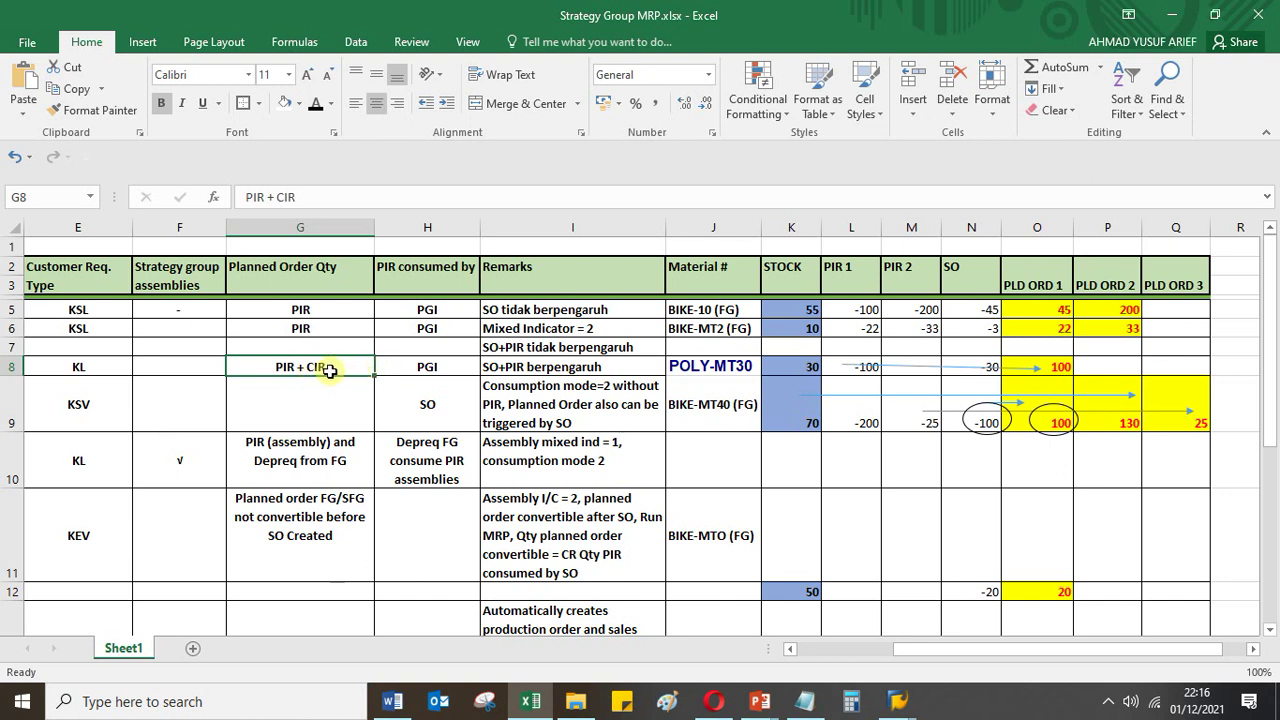
pyautogui.click(527, 366)
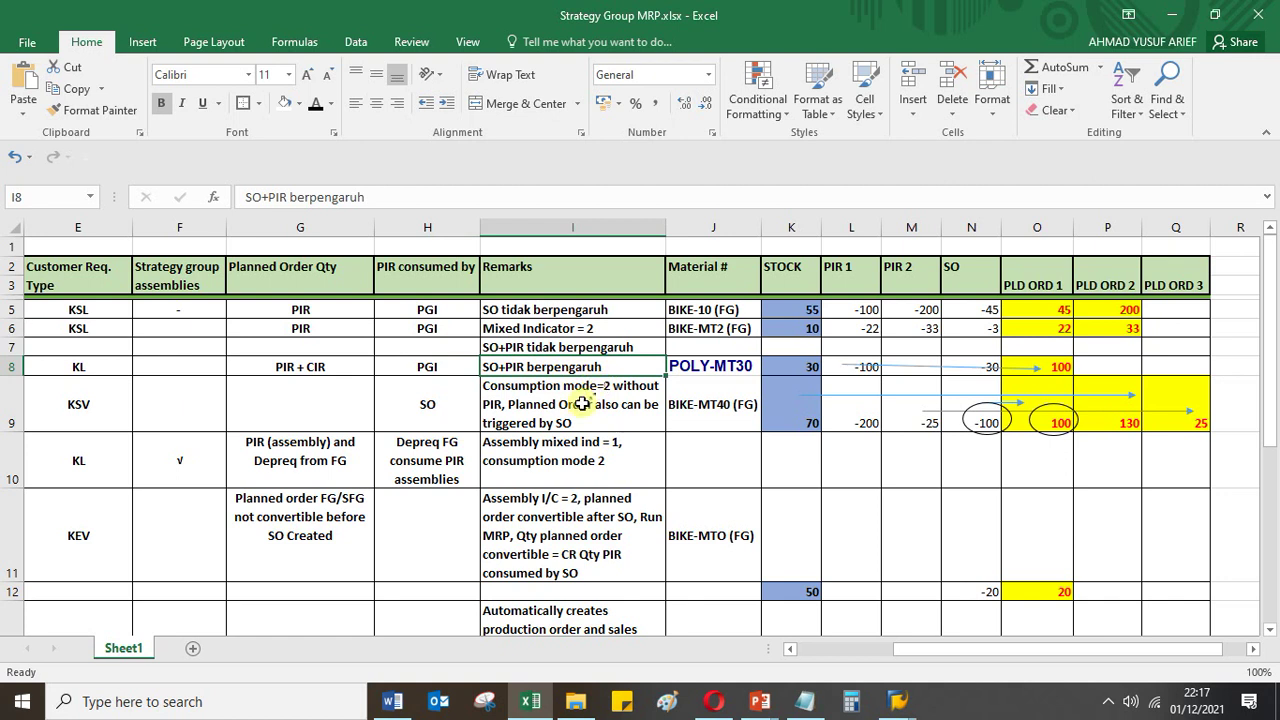
pyautogui.click(568, 397)
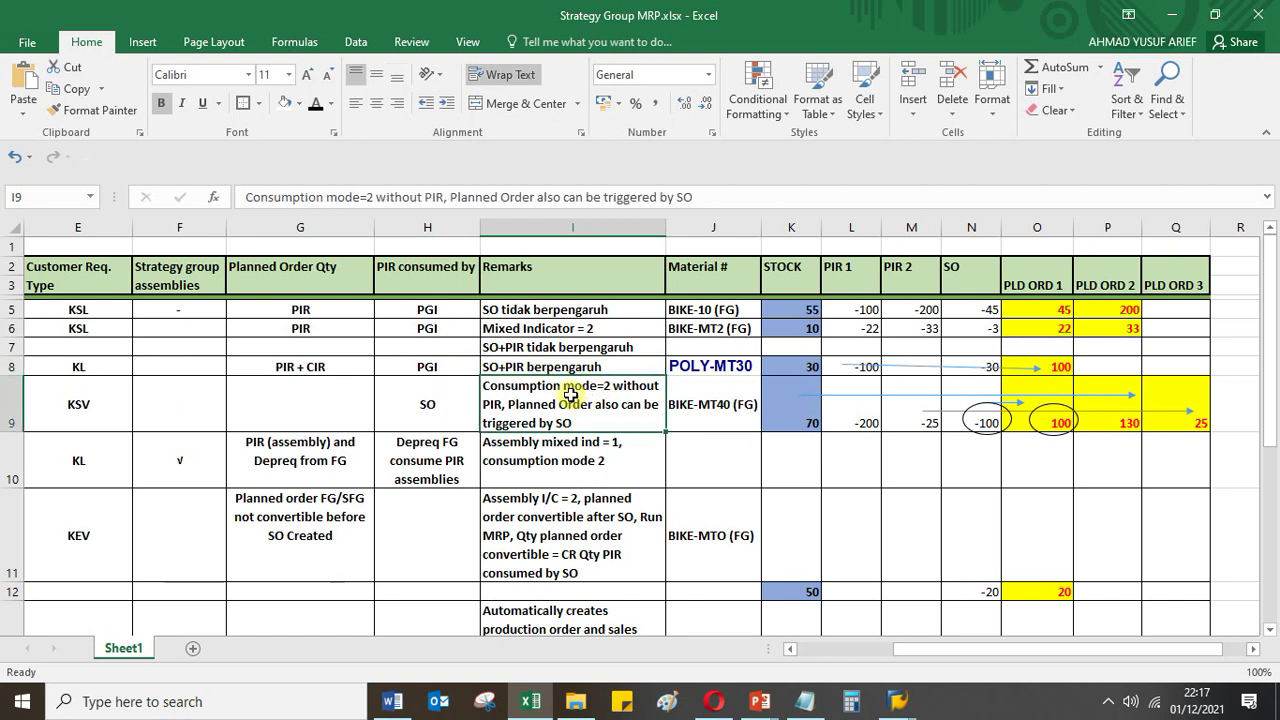
pyautogui.press('Up')
pyautogui.press('Left')
pyautogui.press('Left')
pyautogui.press('Left')
pyautogui.press('Left')
pyautogui.press('Left')
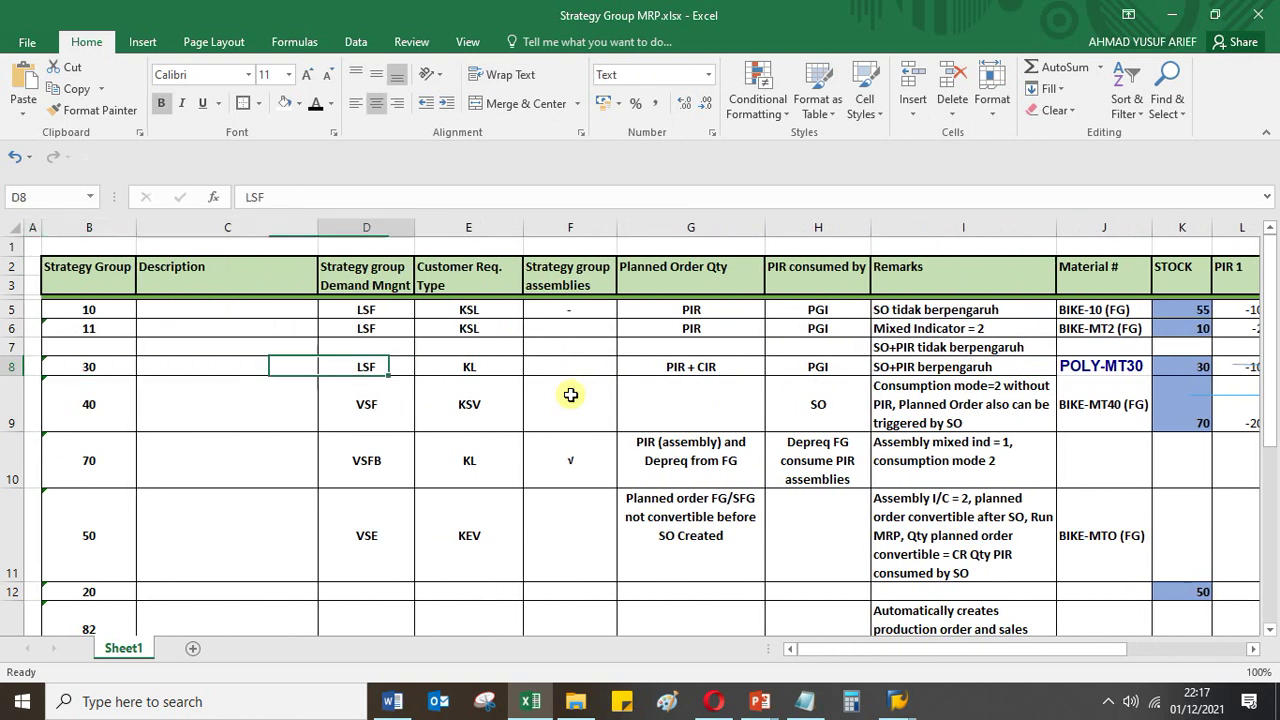
# Review the POLY-MT30 row from its strategy and requirement types through stock, PIR, SO and planned order quantities
pyautogui.press('Right')
pyautogui.press('Right')
pyautogui.press('Right')
pyautogui.press('Right')
pyautogui.press('Right')
pyautogui.press('Right')
pyautogui.press('Right')
pyautogui.press('Right')
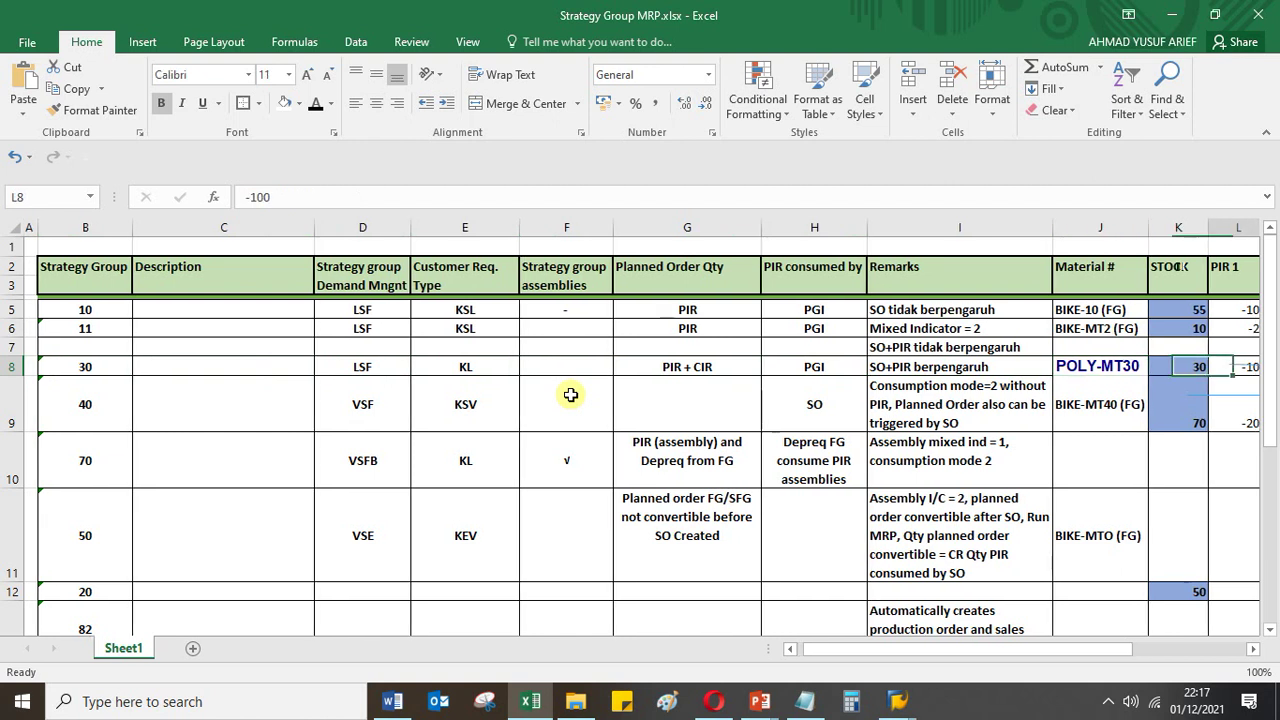
pyautogui.press('Right')
pyautogui.press('Right')
pyautogui.press('Right')
pyautogui.press('Right')
pyautogui.press('Right')
pyautogui.press('Right')
pyautogui.press('Right')
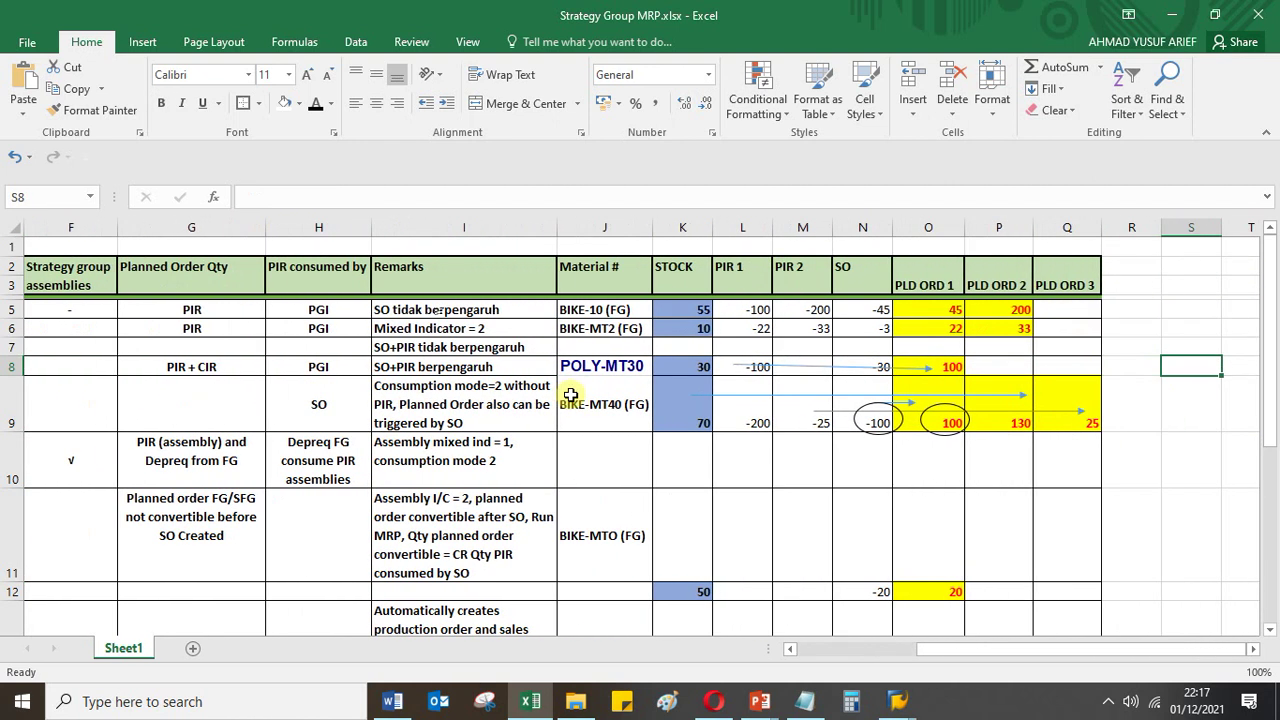
pyautogui.press('Left')
pyautogui.press('Left')
pyautogui.press('Left')
pyautogui.press('Left')
pyautogui.press('Left')
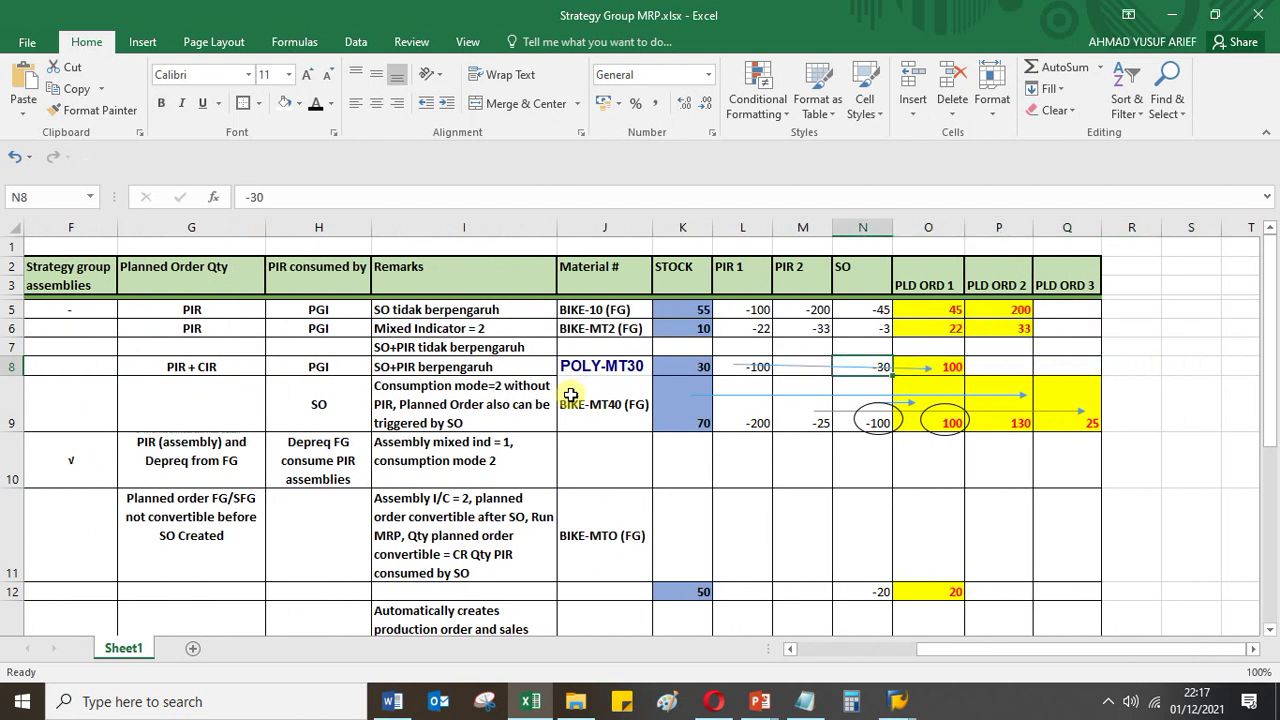
pyautogui.press('Left')
pyautogui.press('Left')
pyautogui.press('Left')
pyautogui.press('Left')
pyautogui.press('Left')
pyautogui.press('Left')
pyautogui.press('Left')
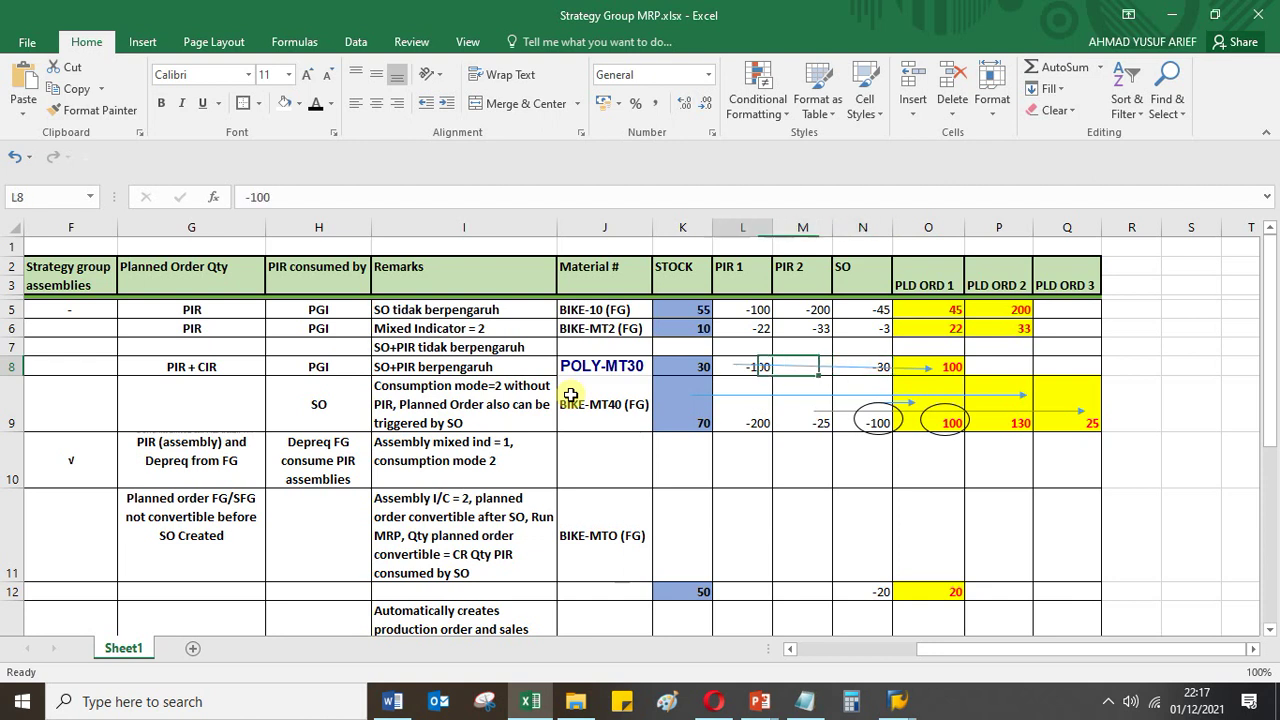
pyautogui.press('Left')
pyautogui.press('Left')
pyautogui.press('Left')
pyautogui.press('Left')
pyautogui.press('Left')
pyautogui.press('Left')
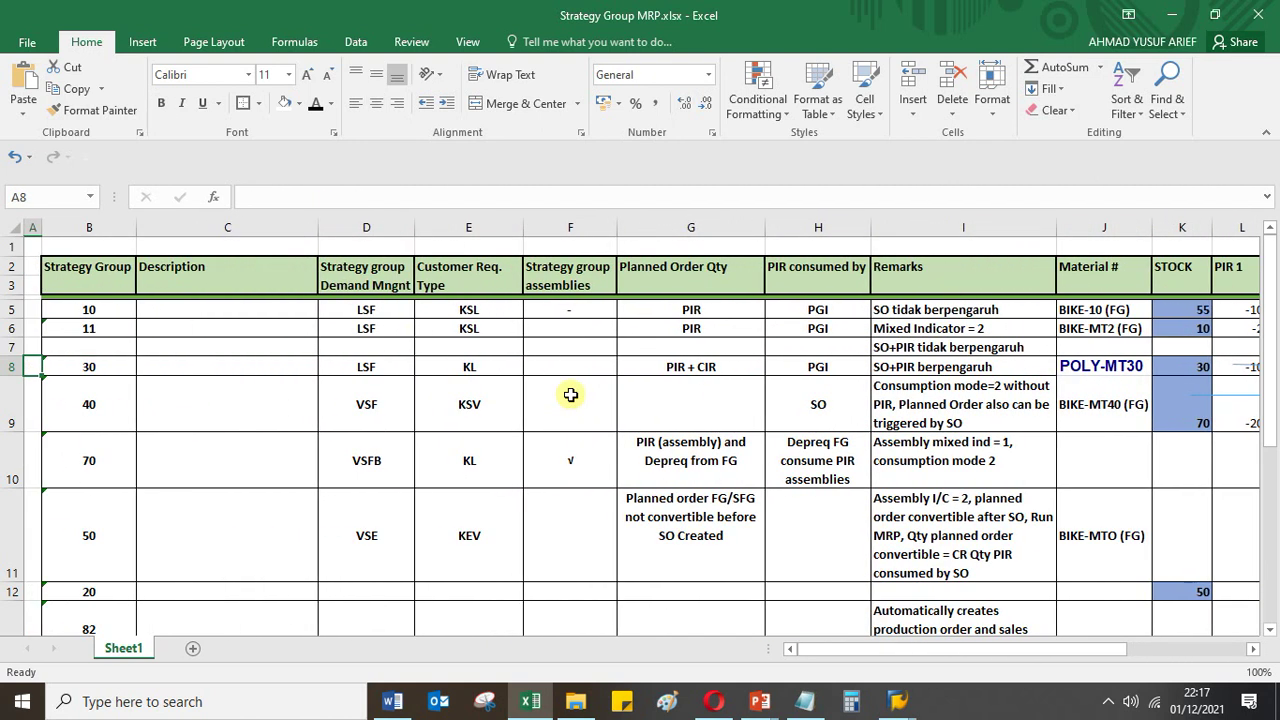
pyautogui.press('Right')
pyautogui.press('Right')
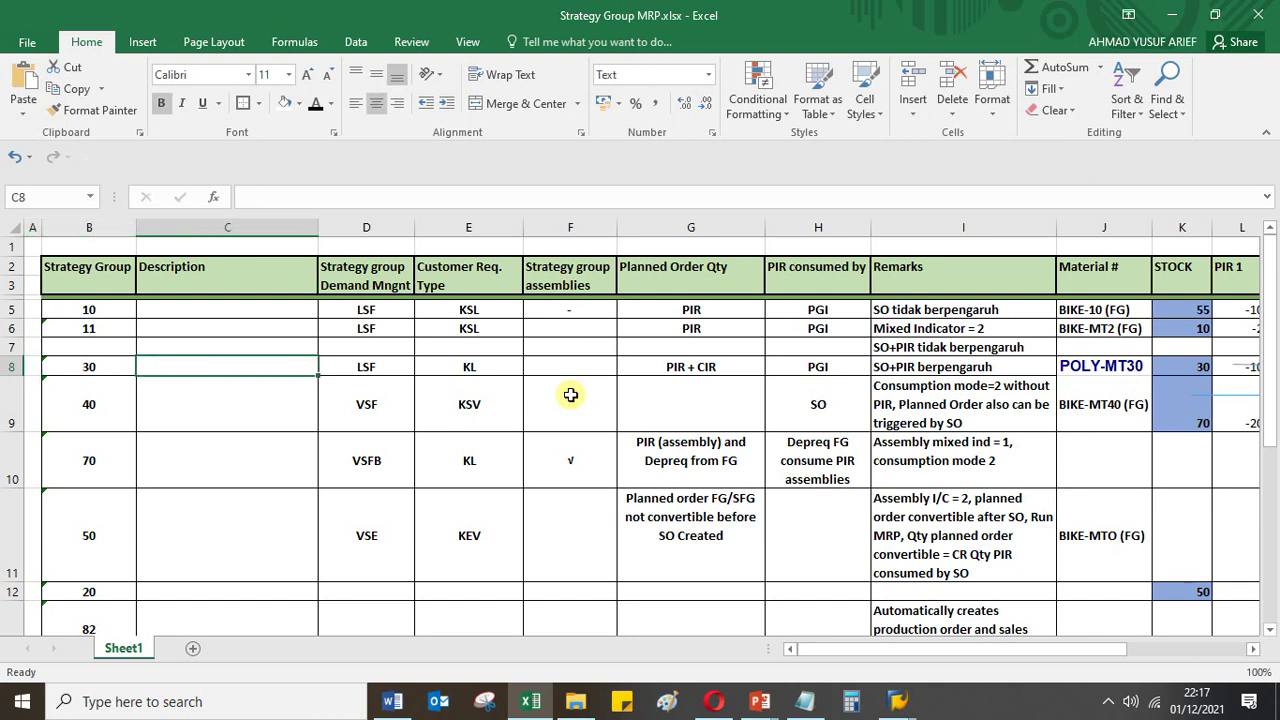
pyautogui.press('Left')
pyautogui.press('Left')
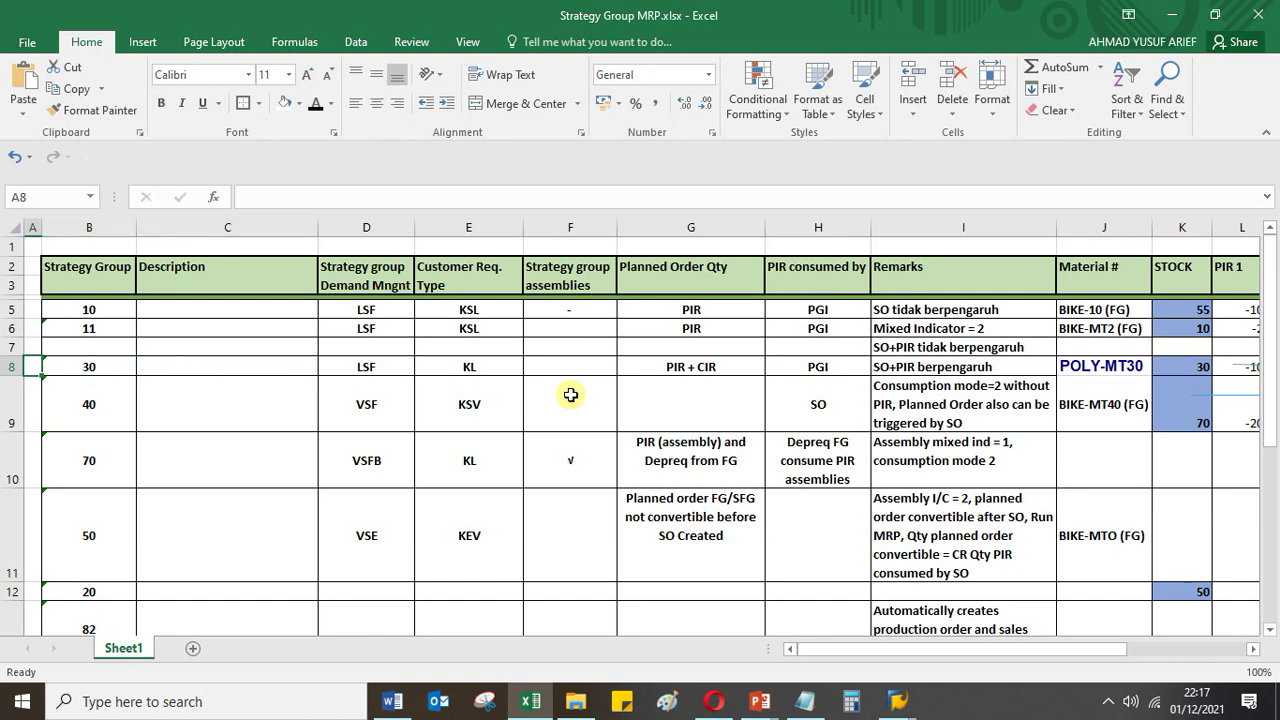
# Check strategy 30's Planned Order Qty rule, then switch to SAP and compare it with the POLY-MT30 stock/requirements list quantities
pyautogui.click(700, 368)
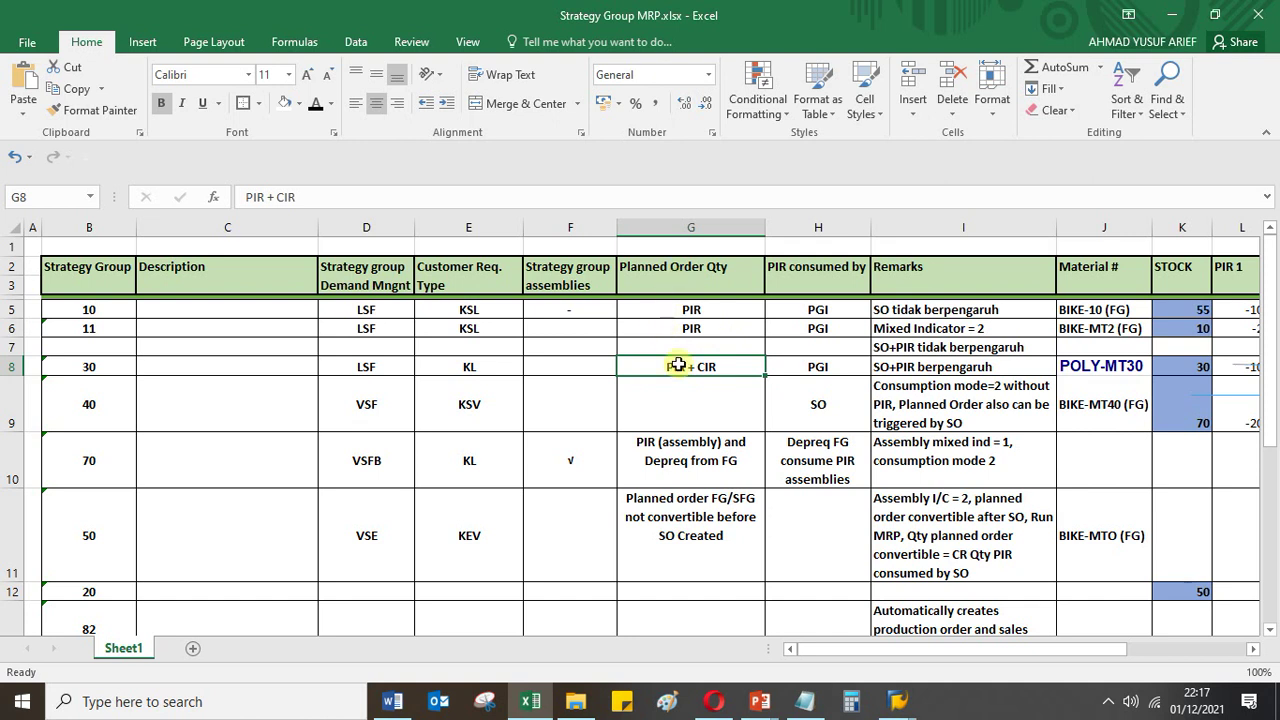
pyautogui.click(694, 392)
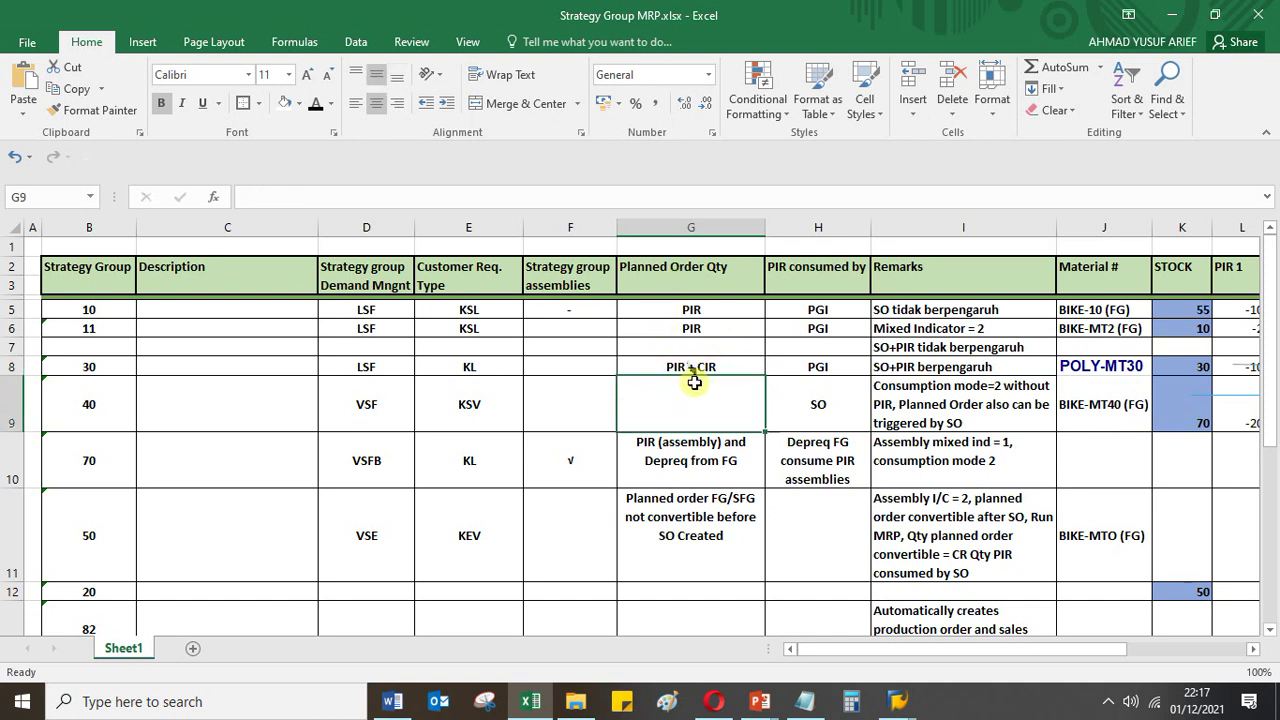
pyautogui.click(695, 367)
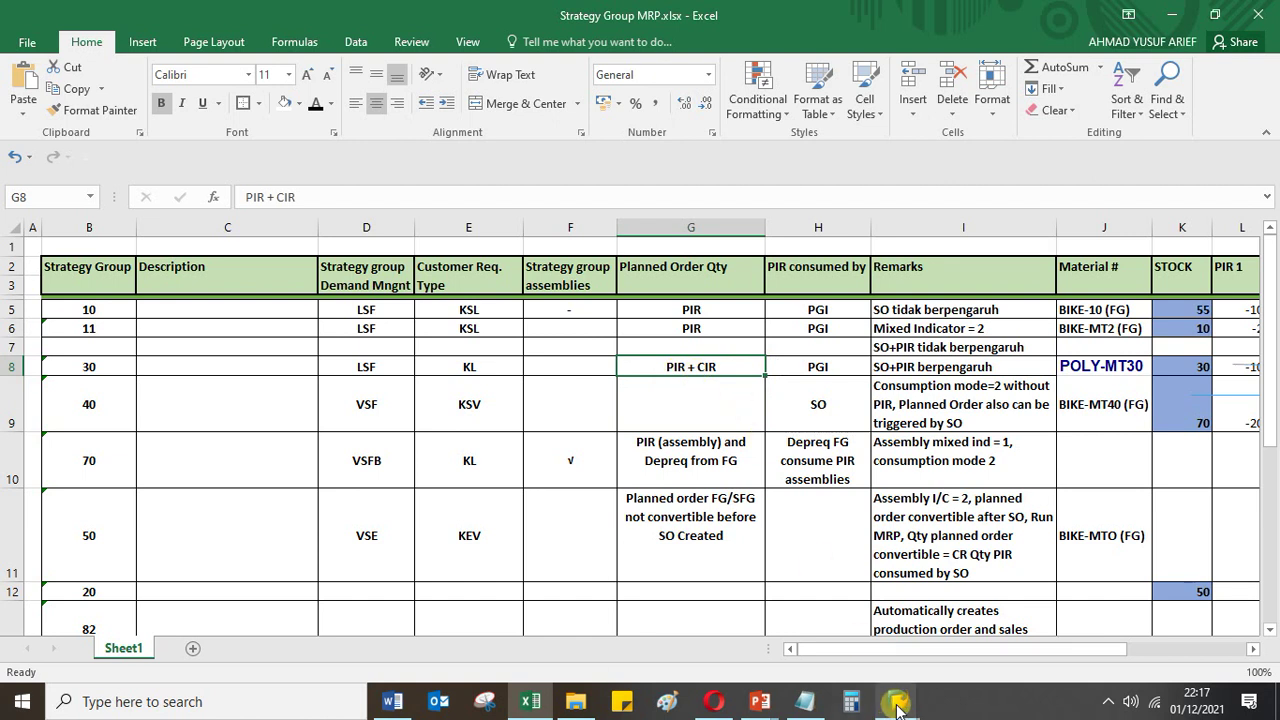
pyautogui.moveTo(895, 703)
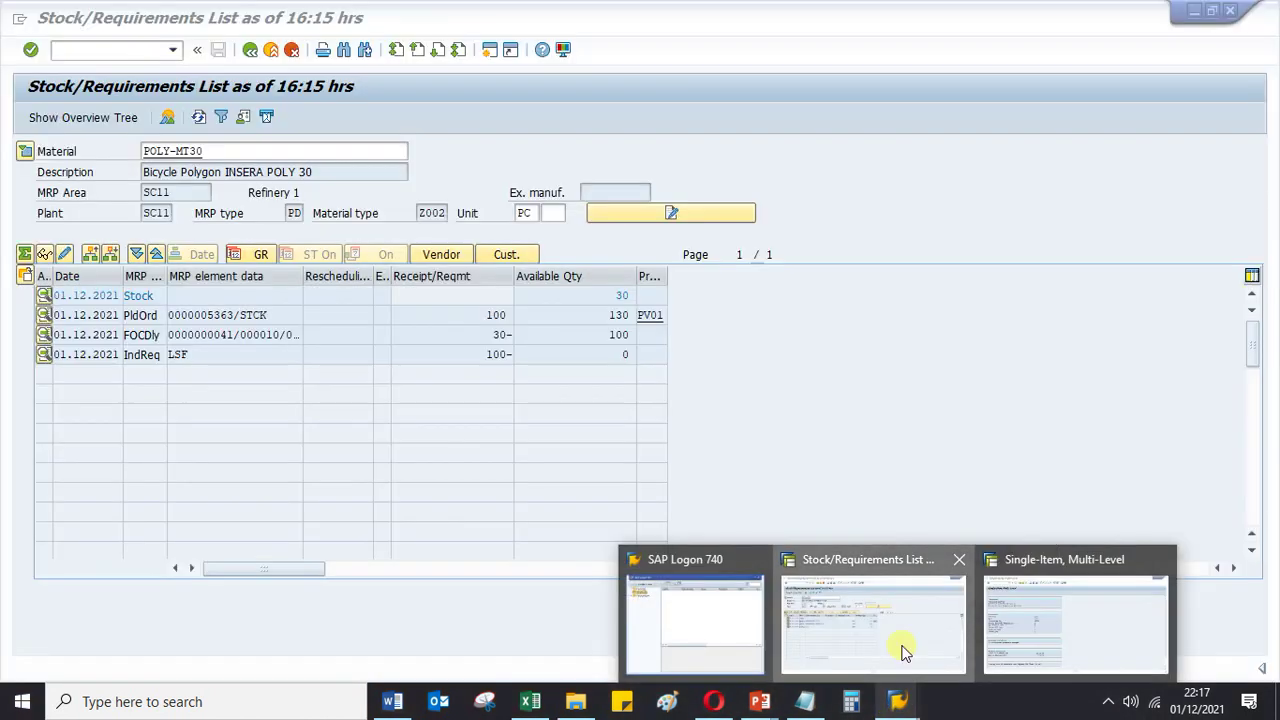
pyautogui.click(903, 652)
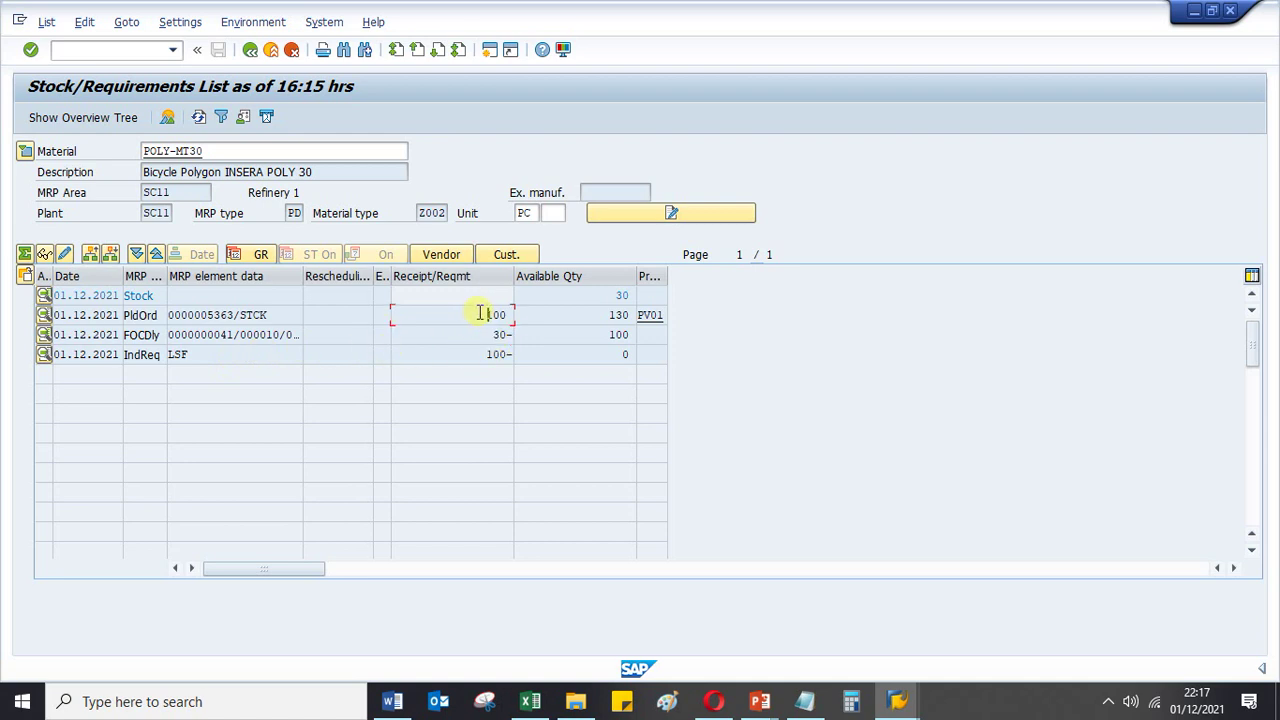
pyautogui.doubleClick(483, 339)
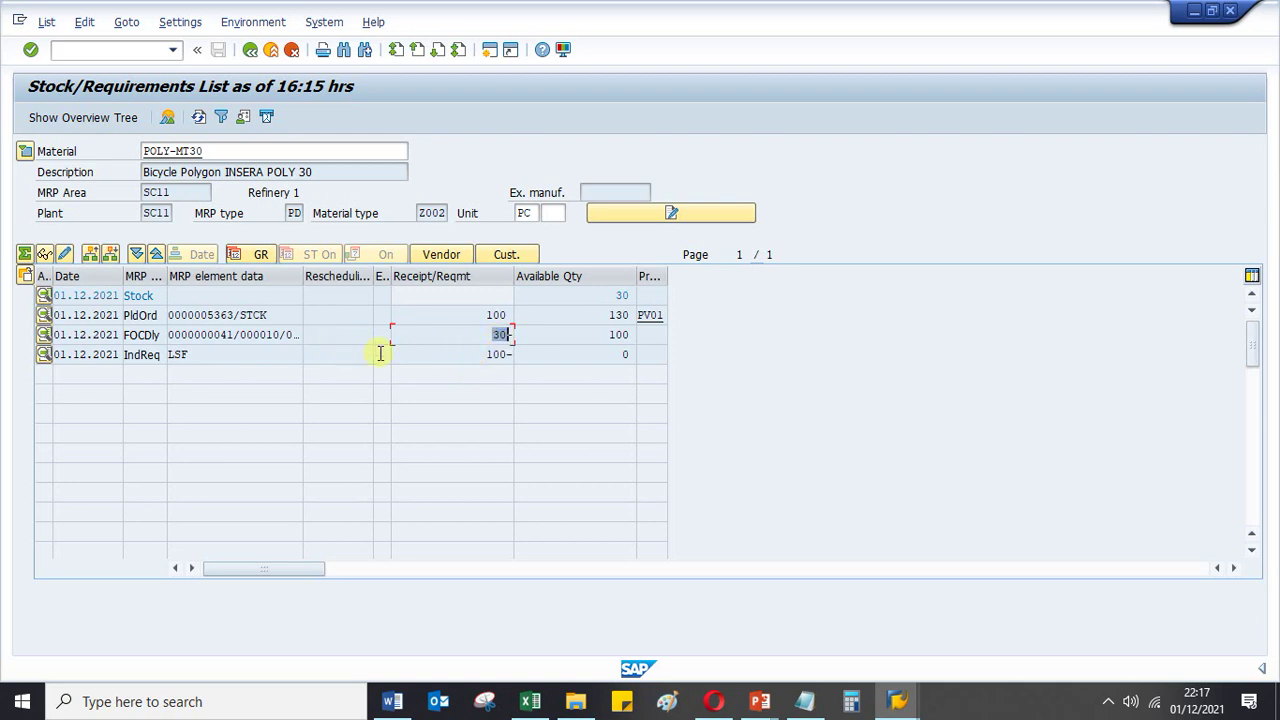
# Start transaction /nspro and display the SAP Reference IMG
pyautogui.click(102, 48)
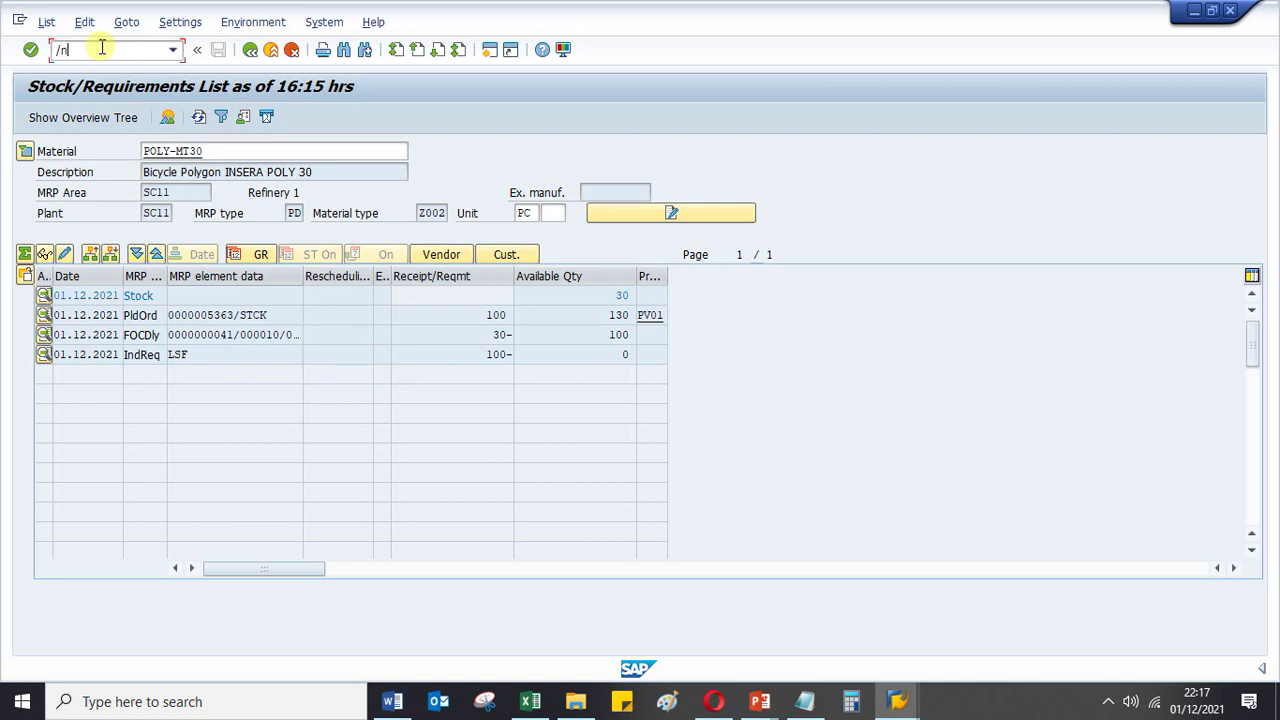
pyautogui.write('/nspro')
pyautogui.press('Return')
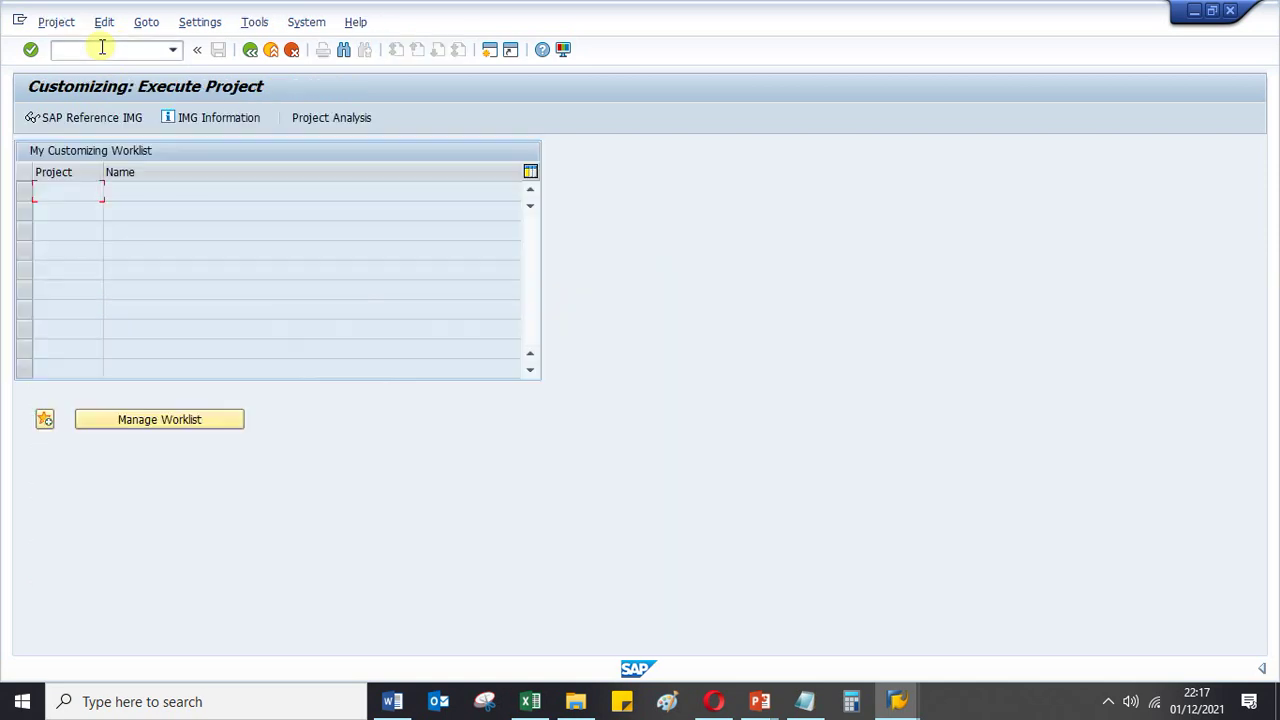
pyautogui.click(80, 121)
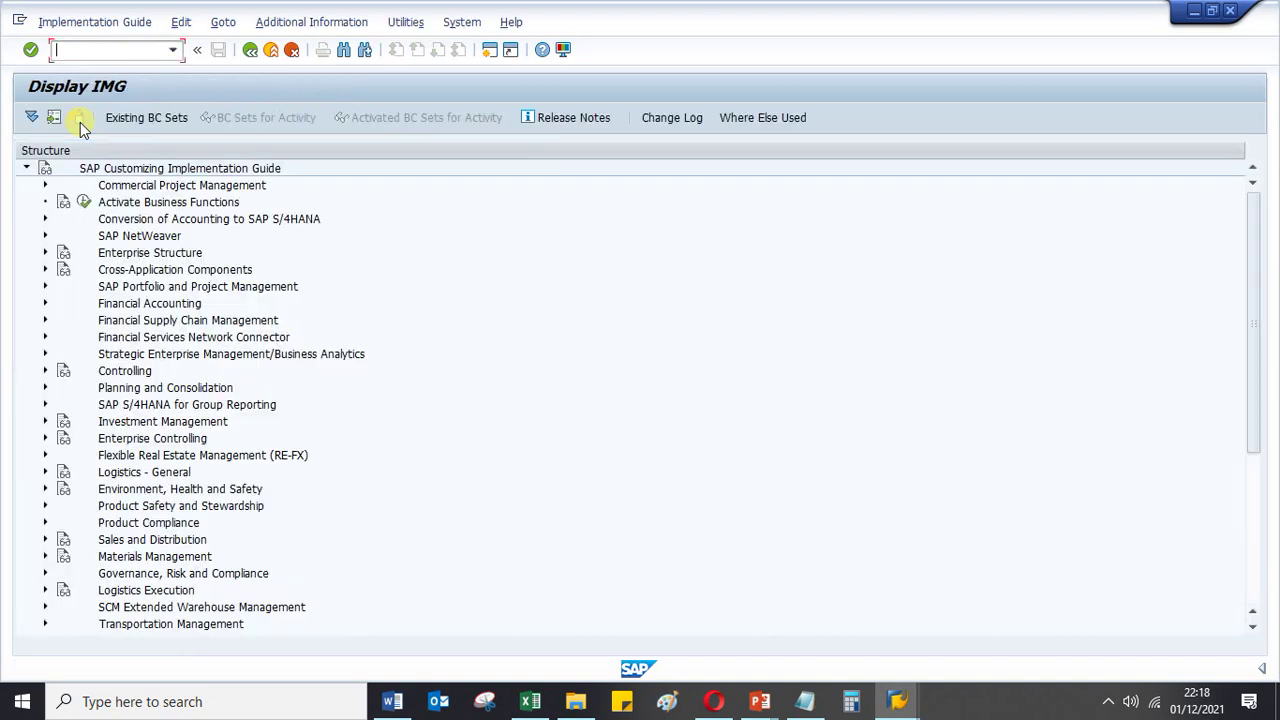
# Expand Production, Production Planning, Demand Management and Planned Independent Requirements in the implementation guide
pyautogui.scroll(-5, 293, 495)
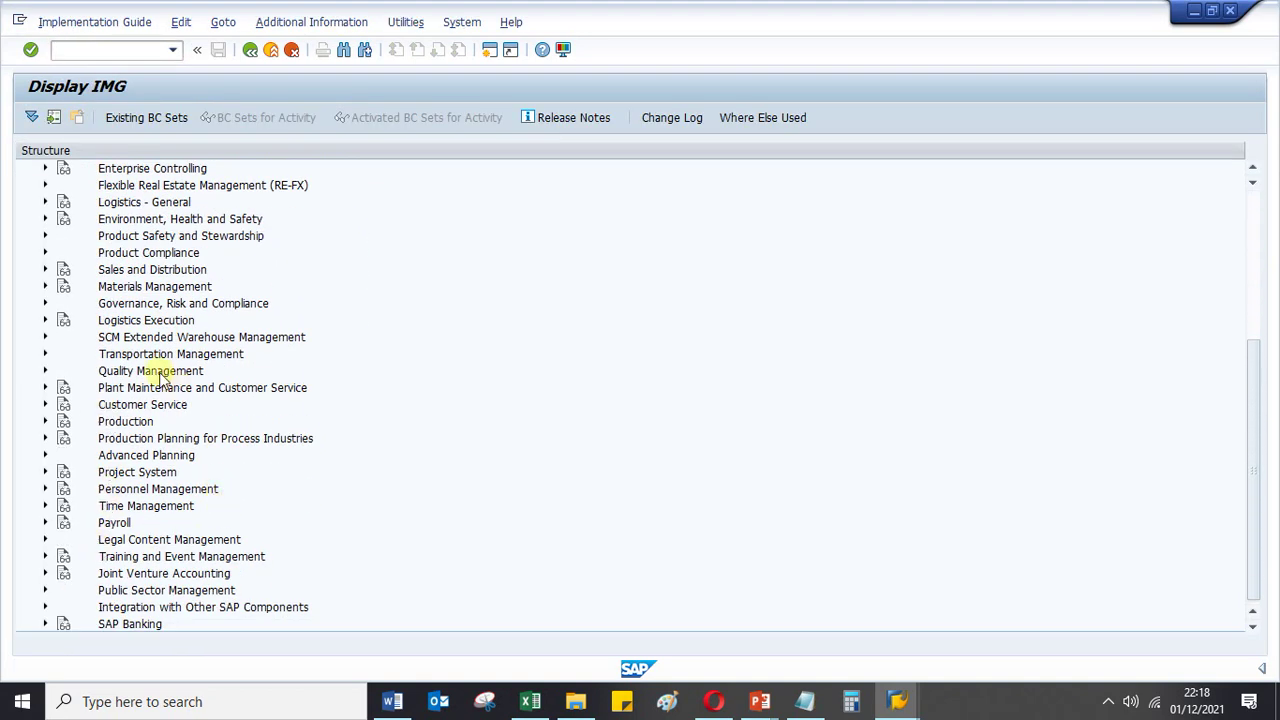
pyautogui.click(44, 421)
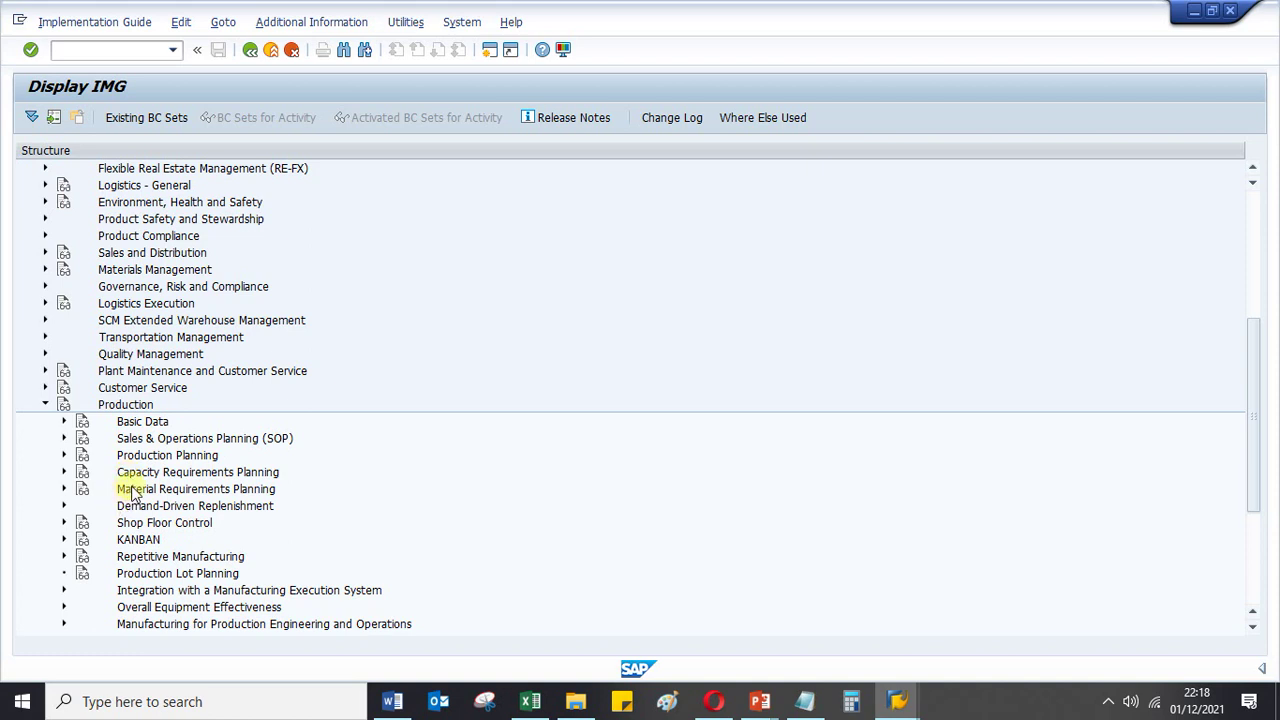
pyautogui.click(125, 455)
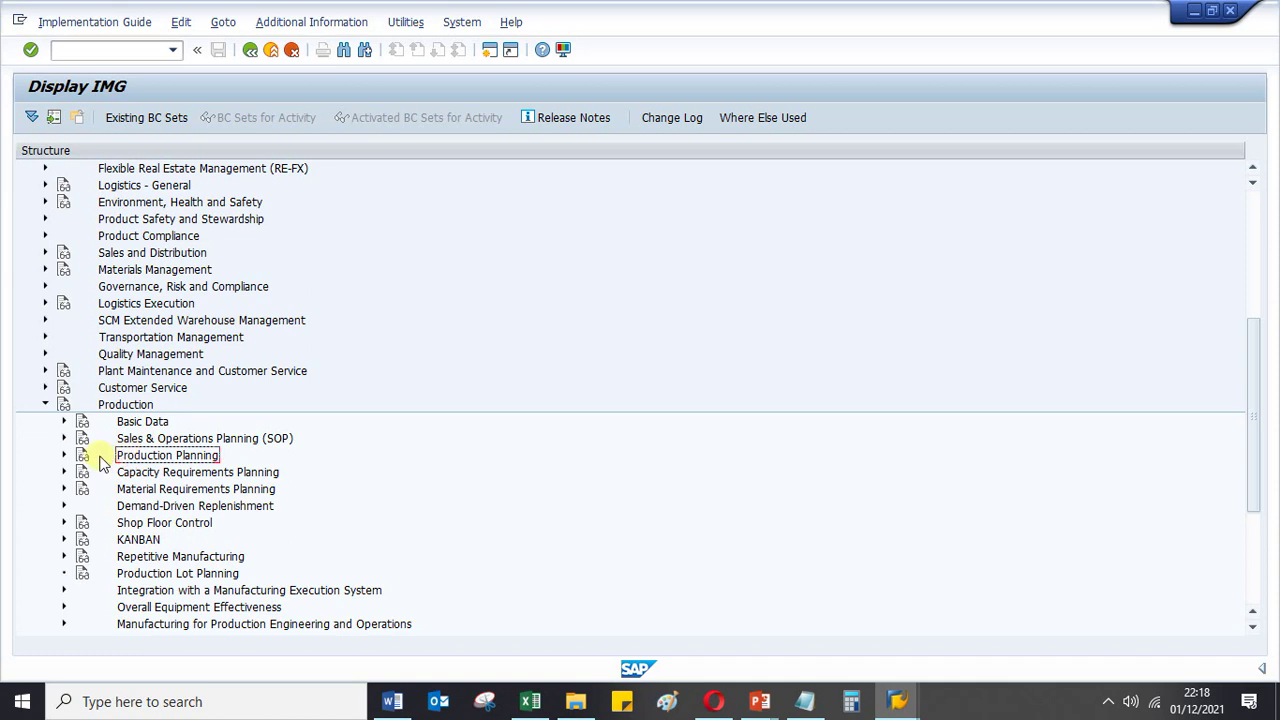
pyautogui.click(64, 455)
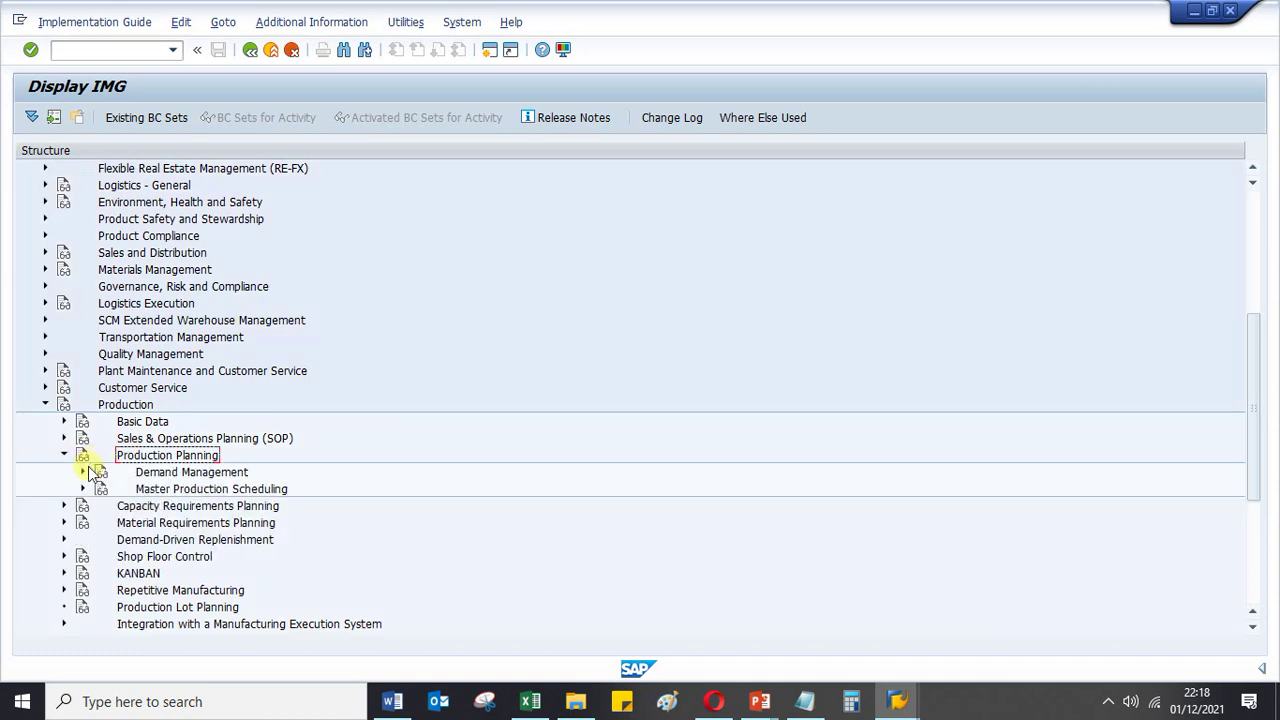
pyautogui.click(84, 472)
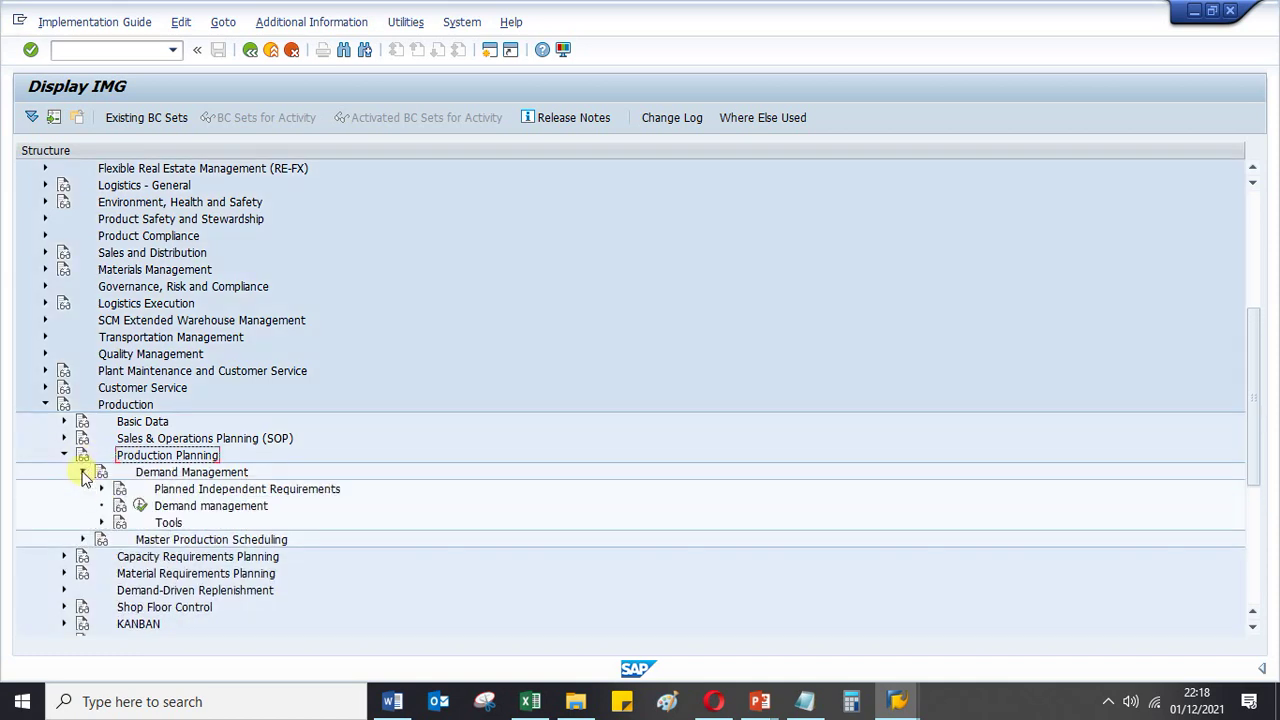
pyautogui.click(102, 490)
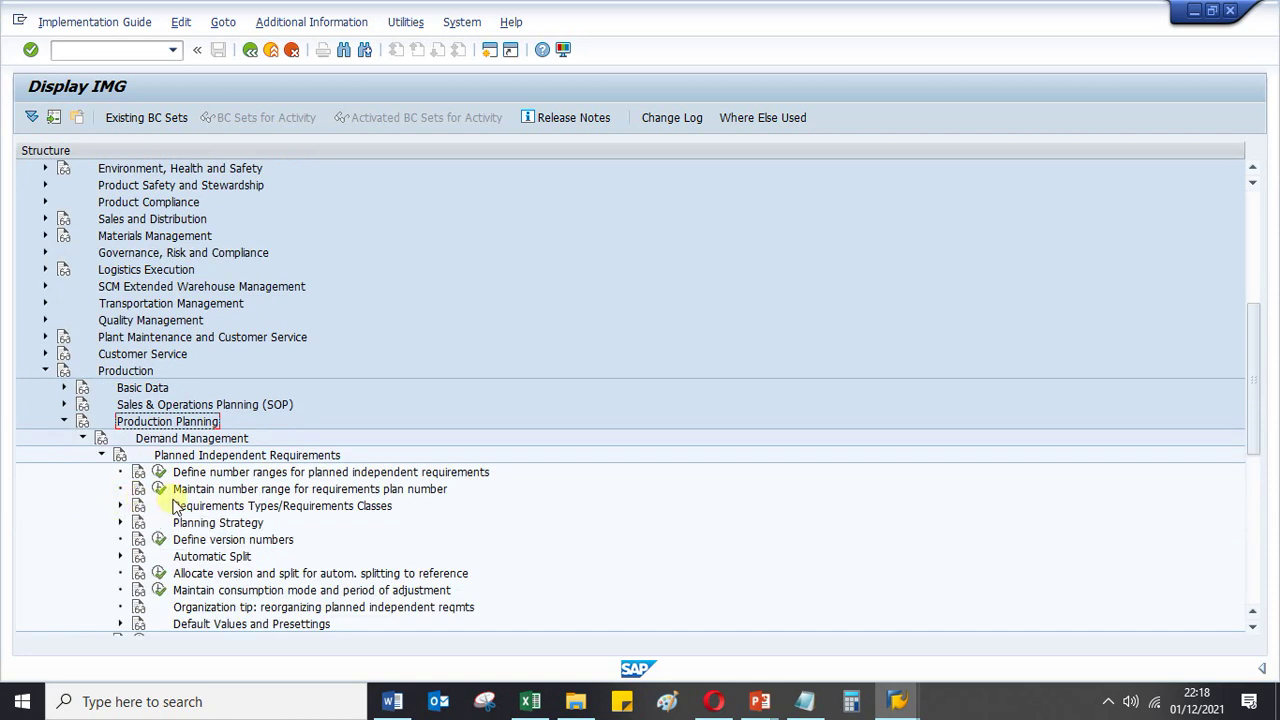
# Expand Requirements Types/Requirements Classes and Planning Strategy, and execute the Define Strategy activity
pyautogui.click(195, 524)
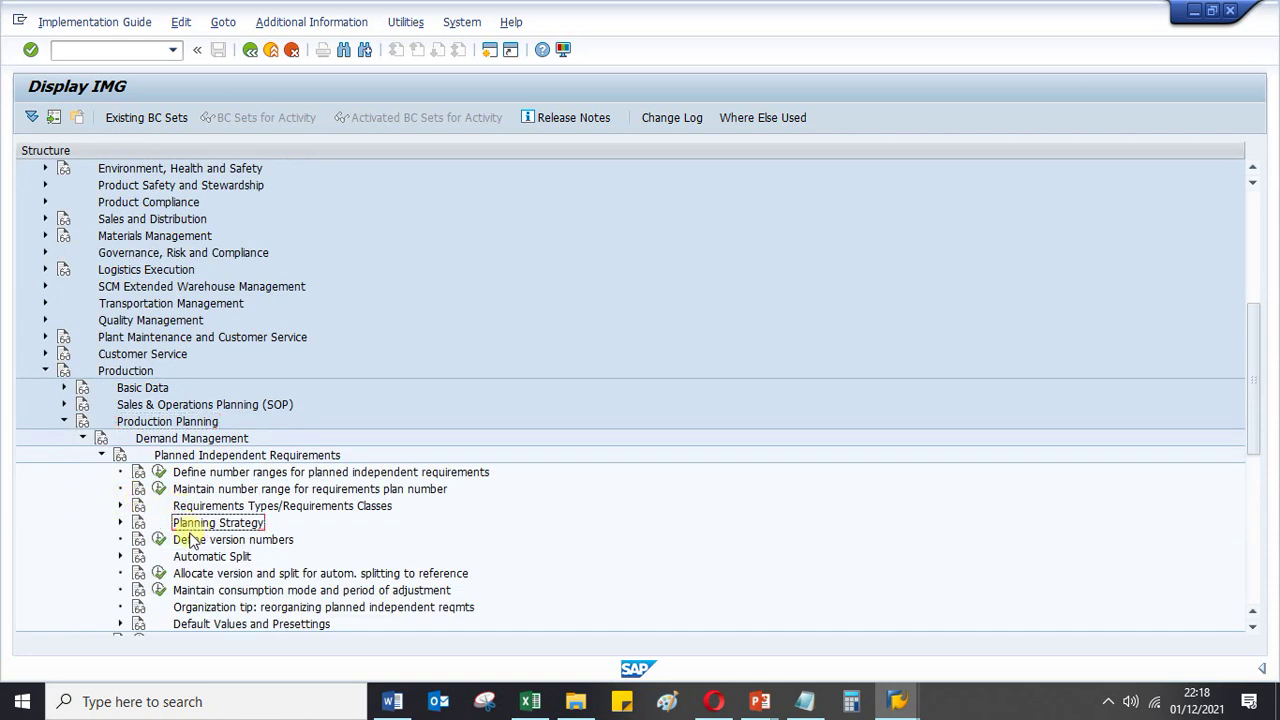
pyautogui.click(212, 507)
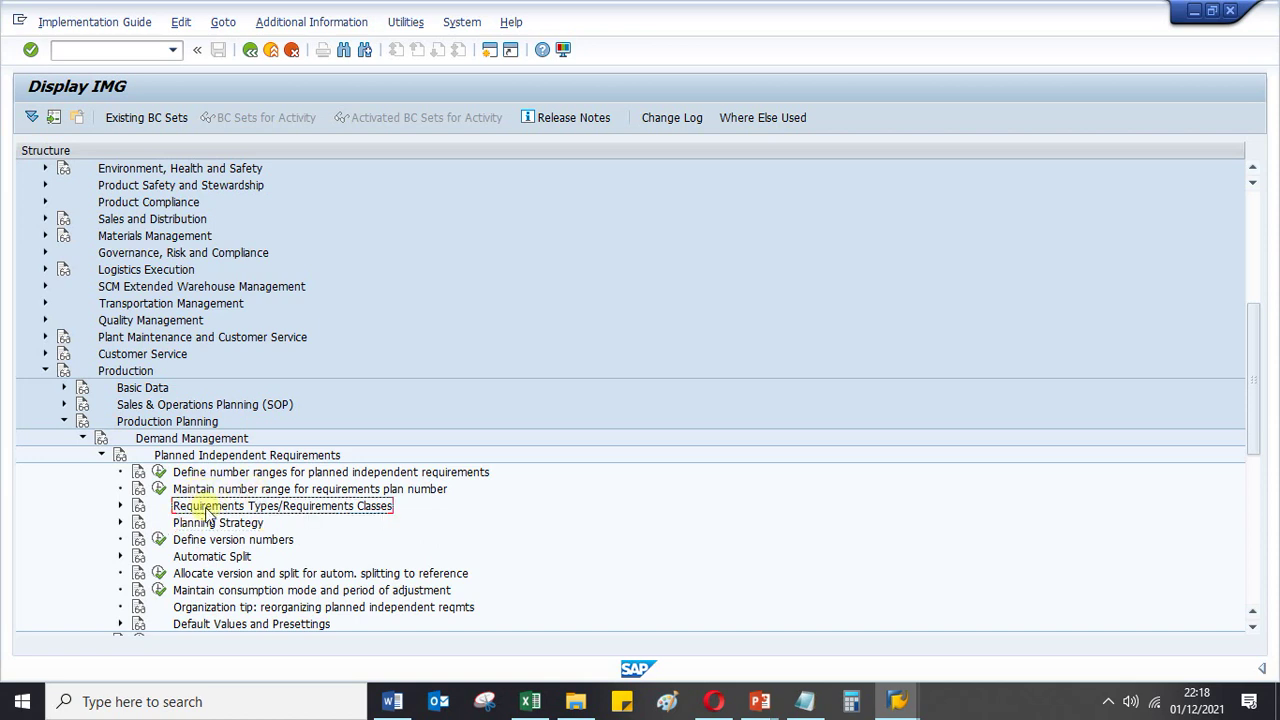
pyautogui.click(120, 506)
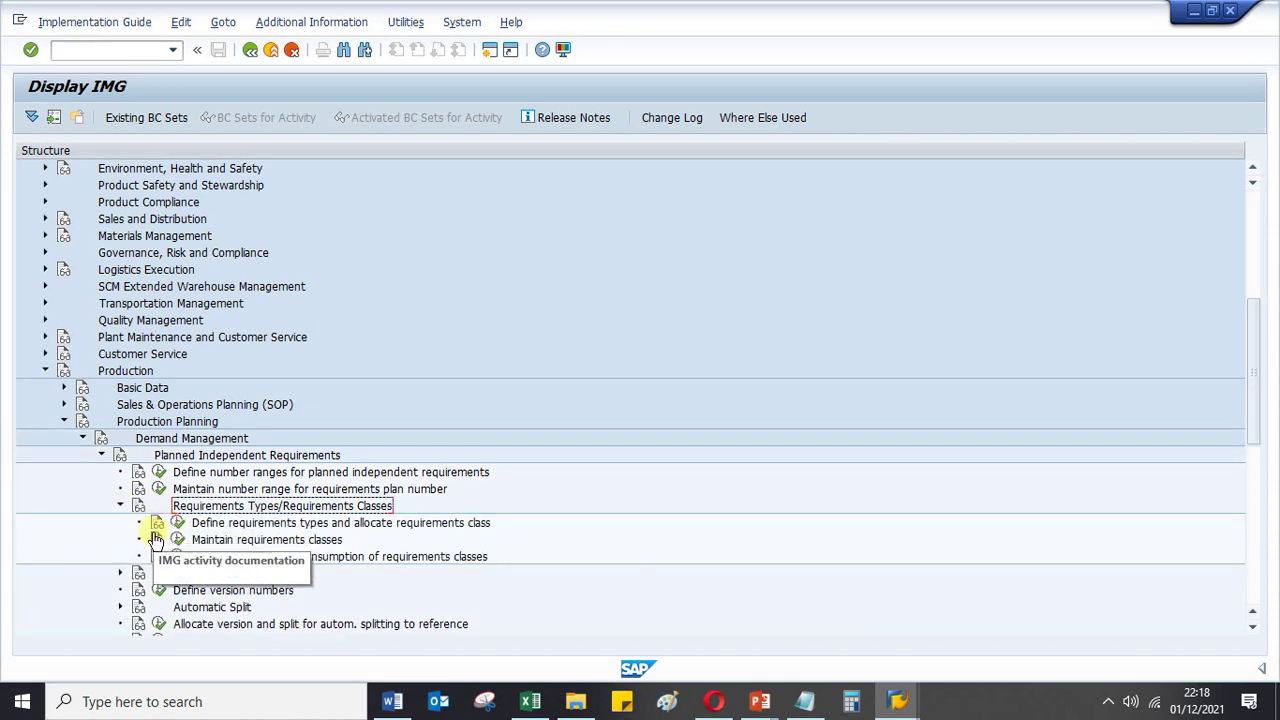
pyautogui.scroll(-1, 150, 527)
pyautogui.click(158, 521)
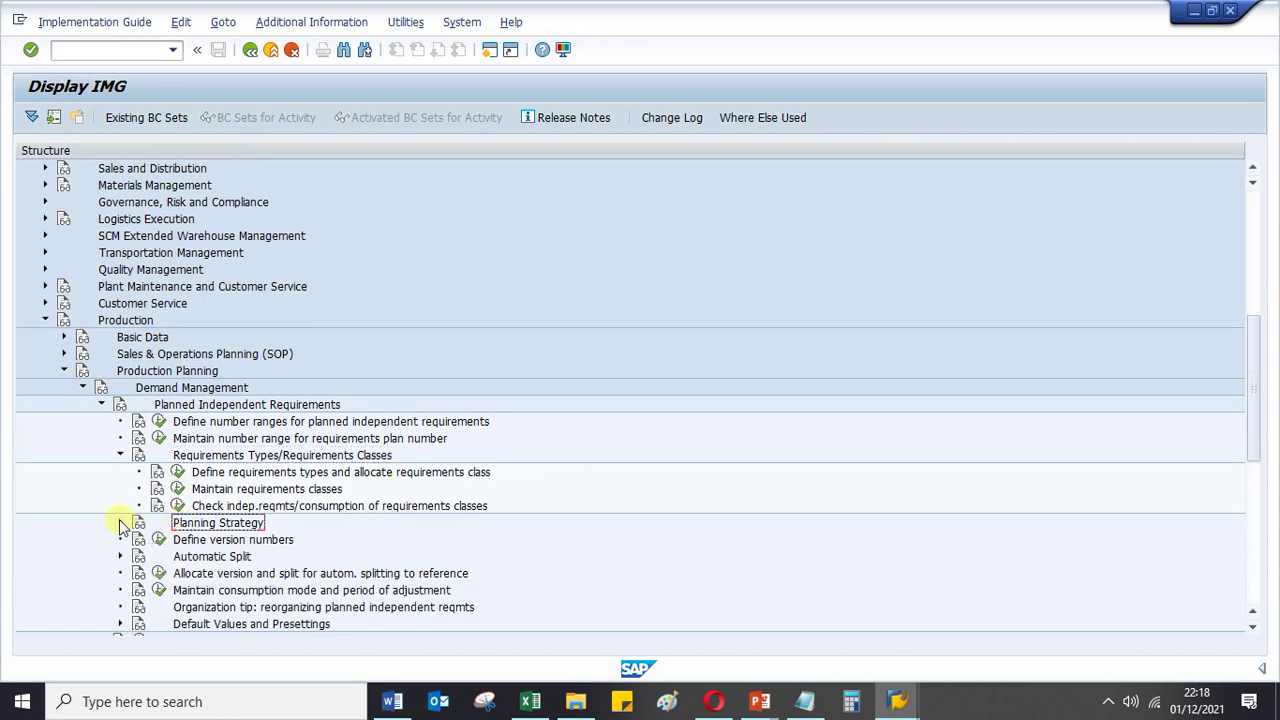
pyautogui.click(120, 522)
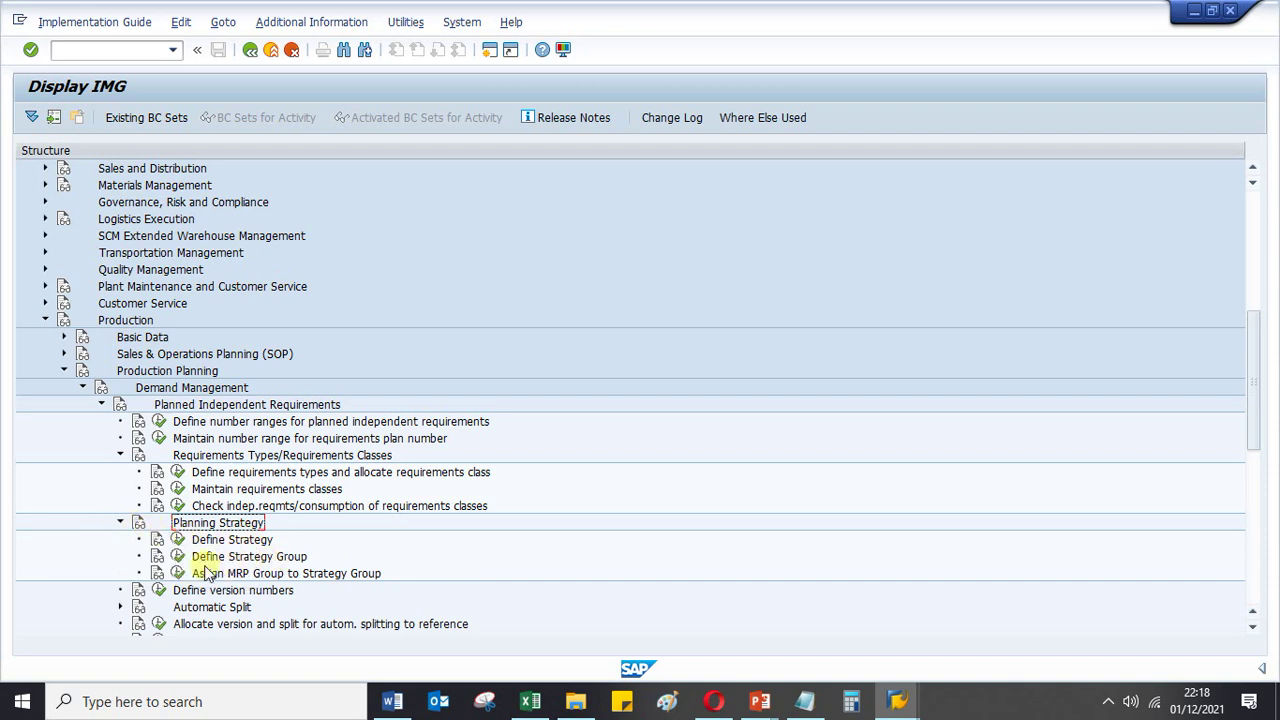
pyautogui.click(177, 541)
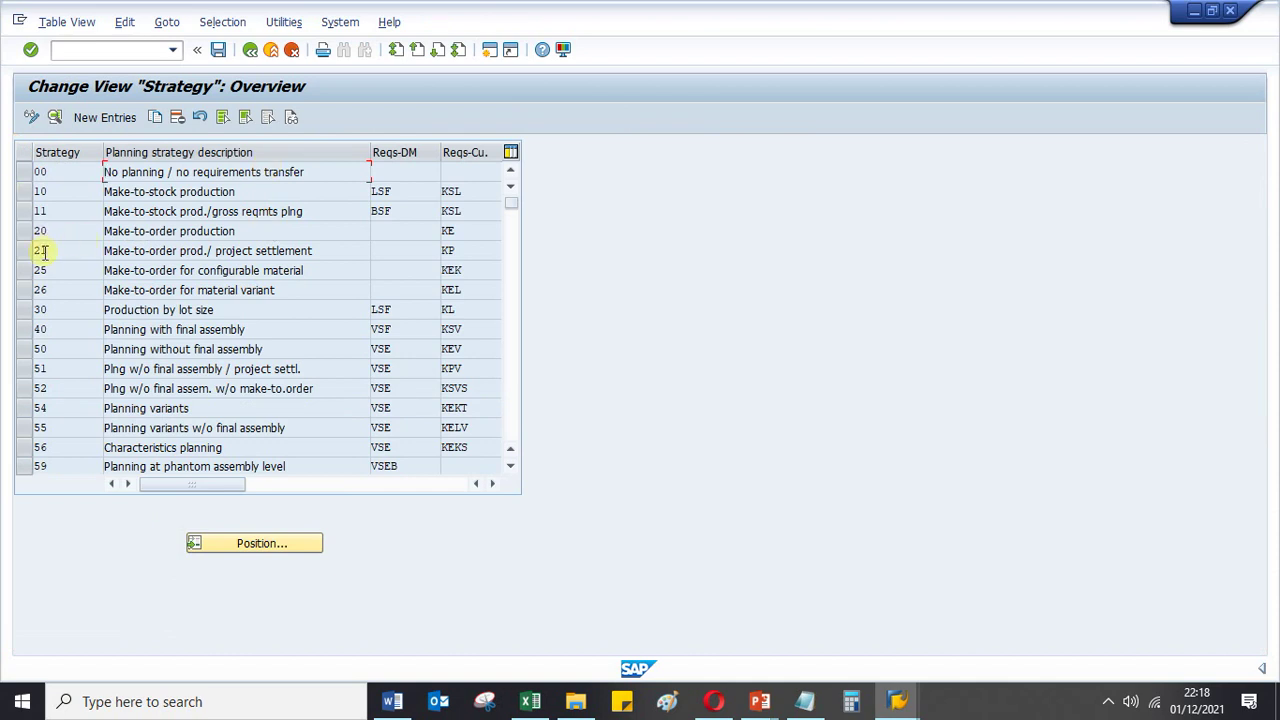
# Select strategy 30, compare the SAP requirement type columns with those in the Excel workbook, and return to the SAP strategy overview
pyautogui.click(23, 310)
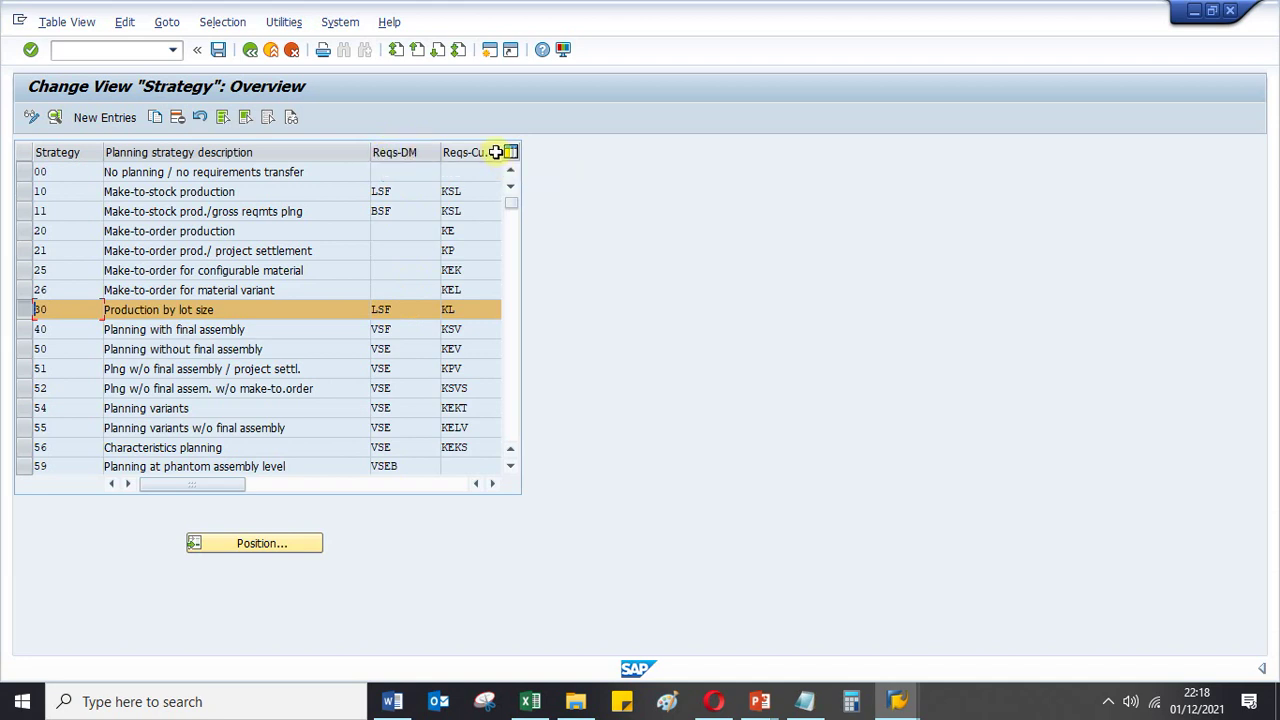
pyautogui.click(397, 310)
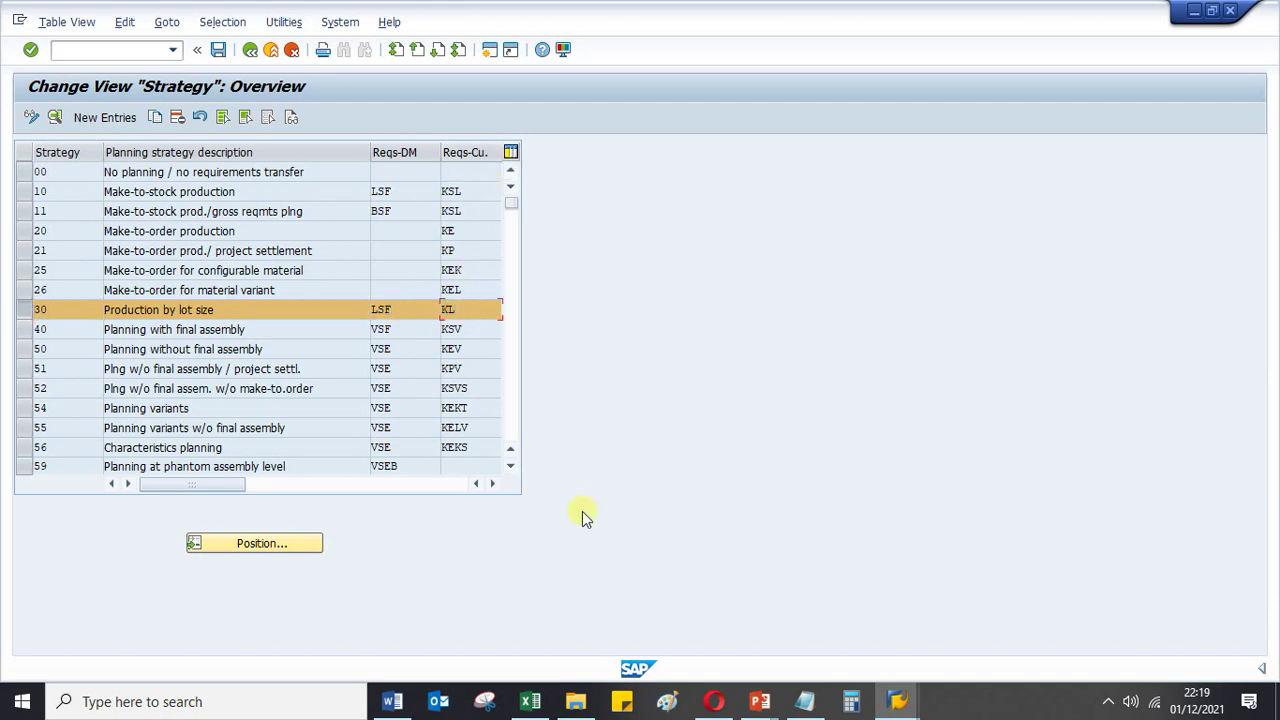
pyautogui.click(530, 701)
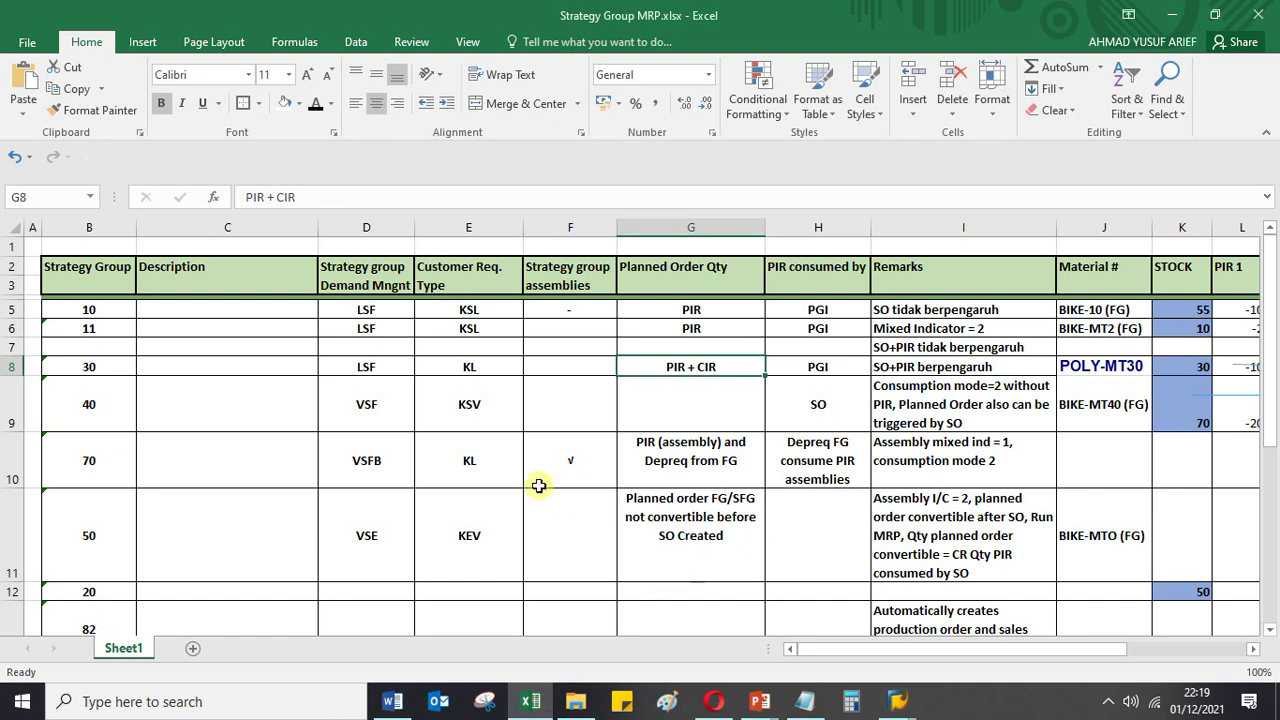
pyautogui.click(224, 309)
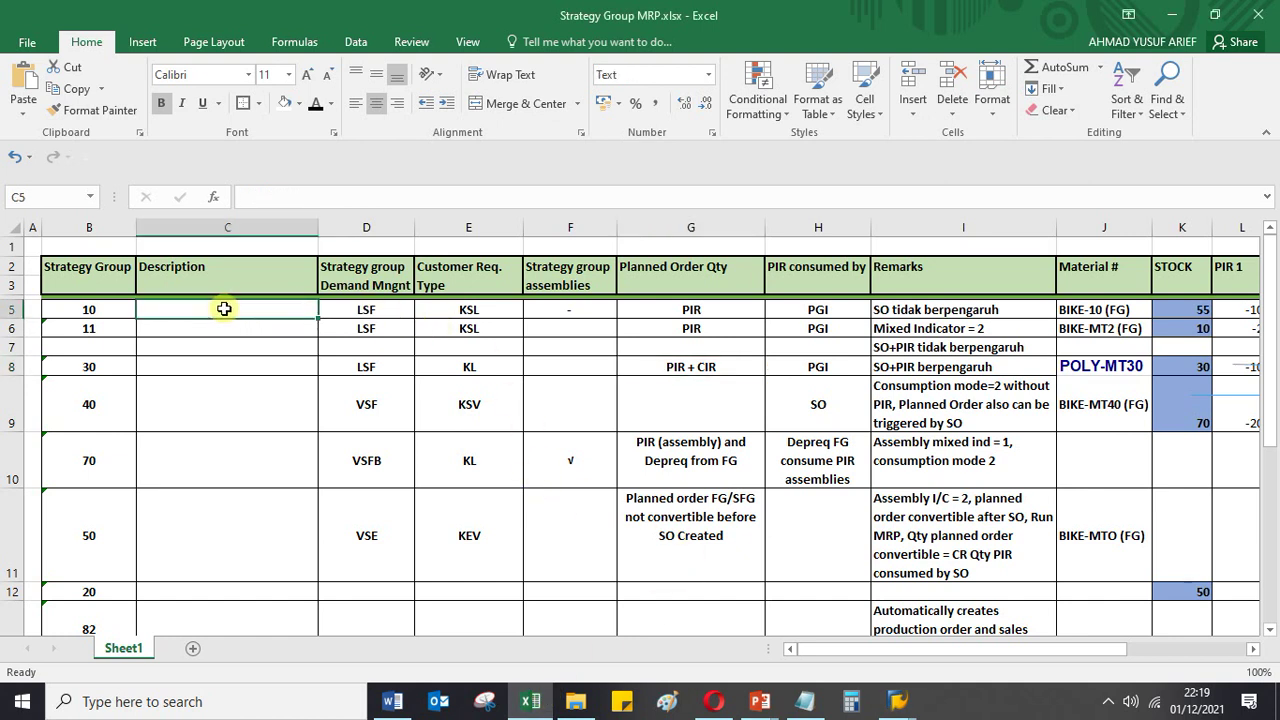
pyautogui.press('Right')
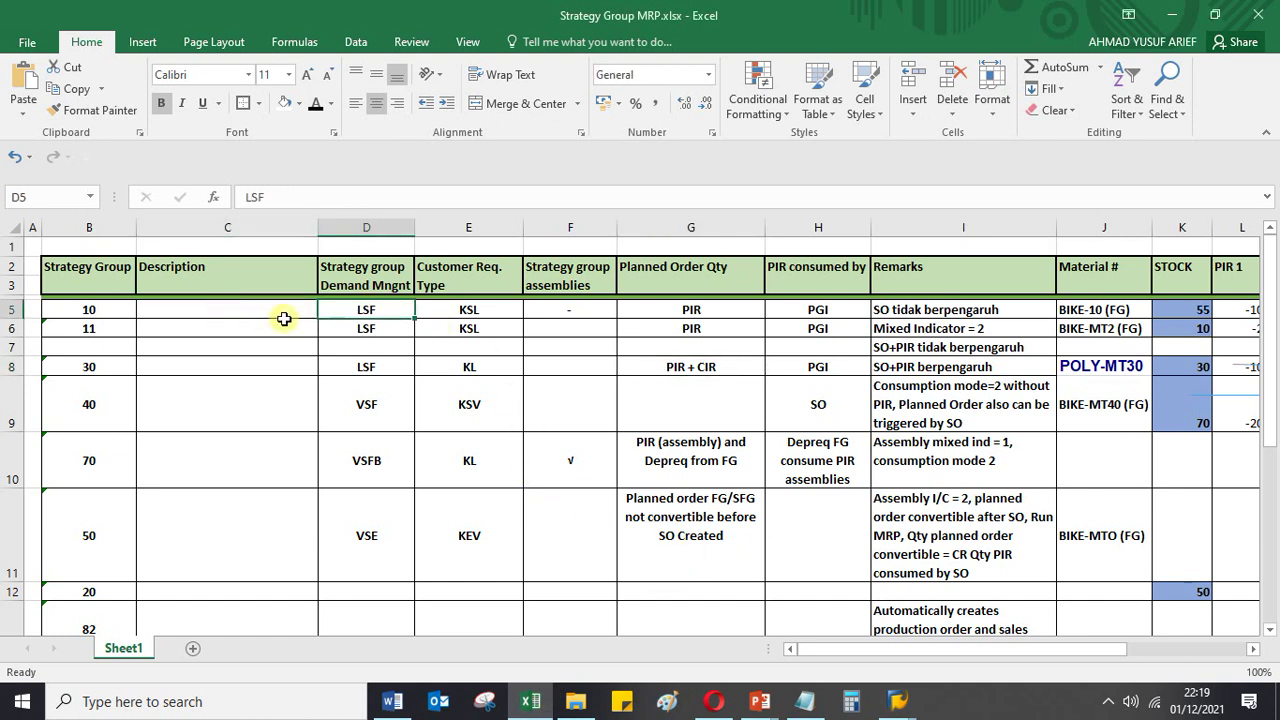
pyautogui.press('Right')
pyautogui.press('Left')
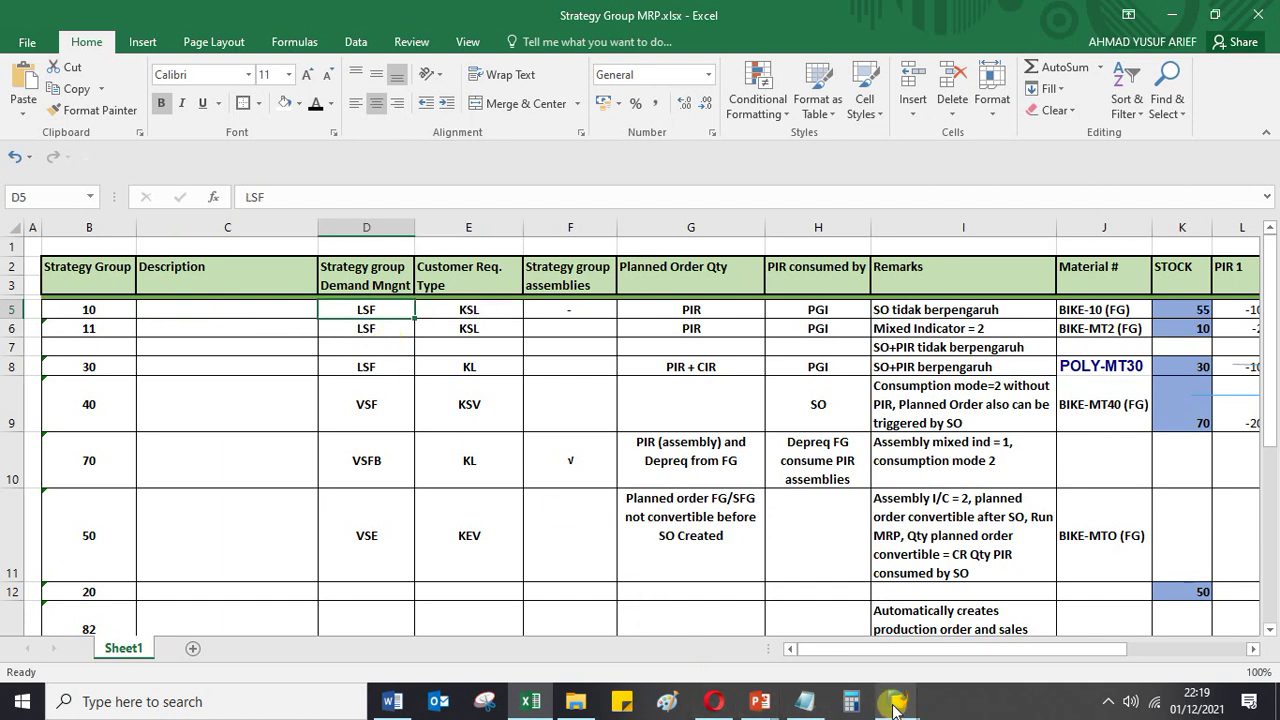
pyautogui.moveTo(895, 700)
pyautogui.click(895, 630)
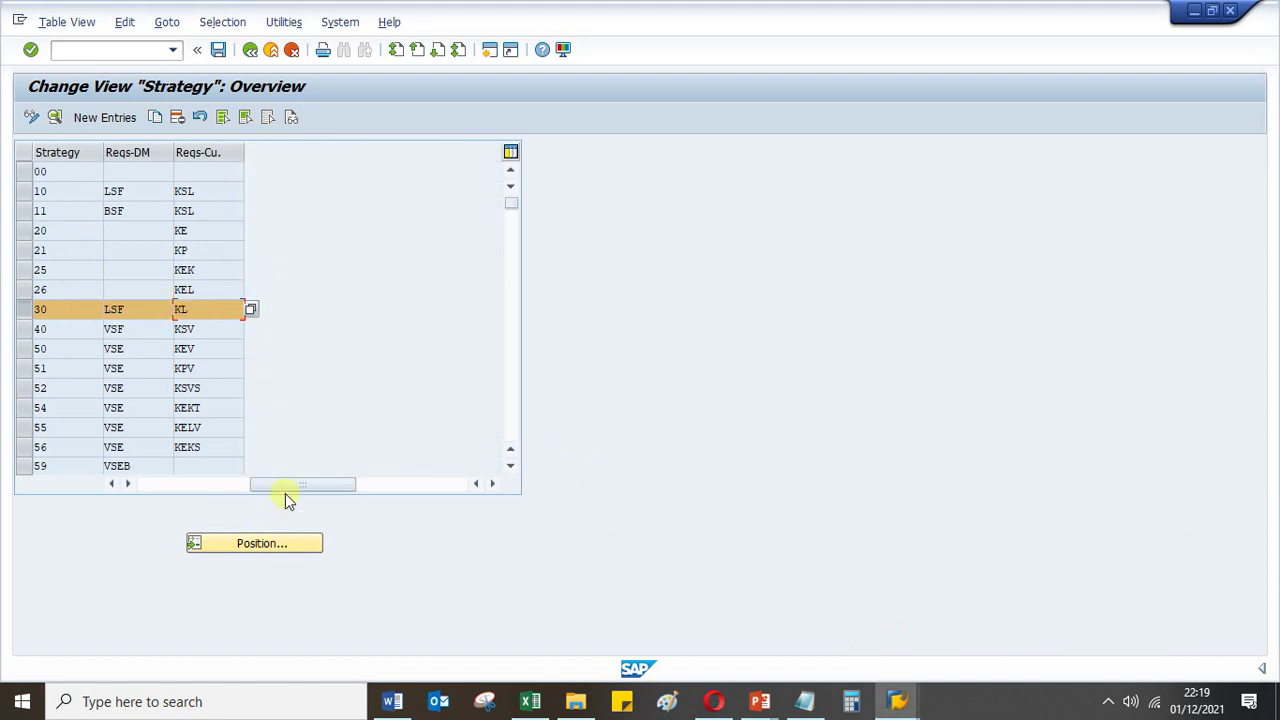
# Select strategies 10 and 11 in the strategy overview and check the demand management requirement type of strategy 11
pyautogui.moveTo(286, 486); pyautogui.dragTo(115, 484)
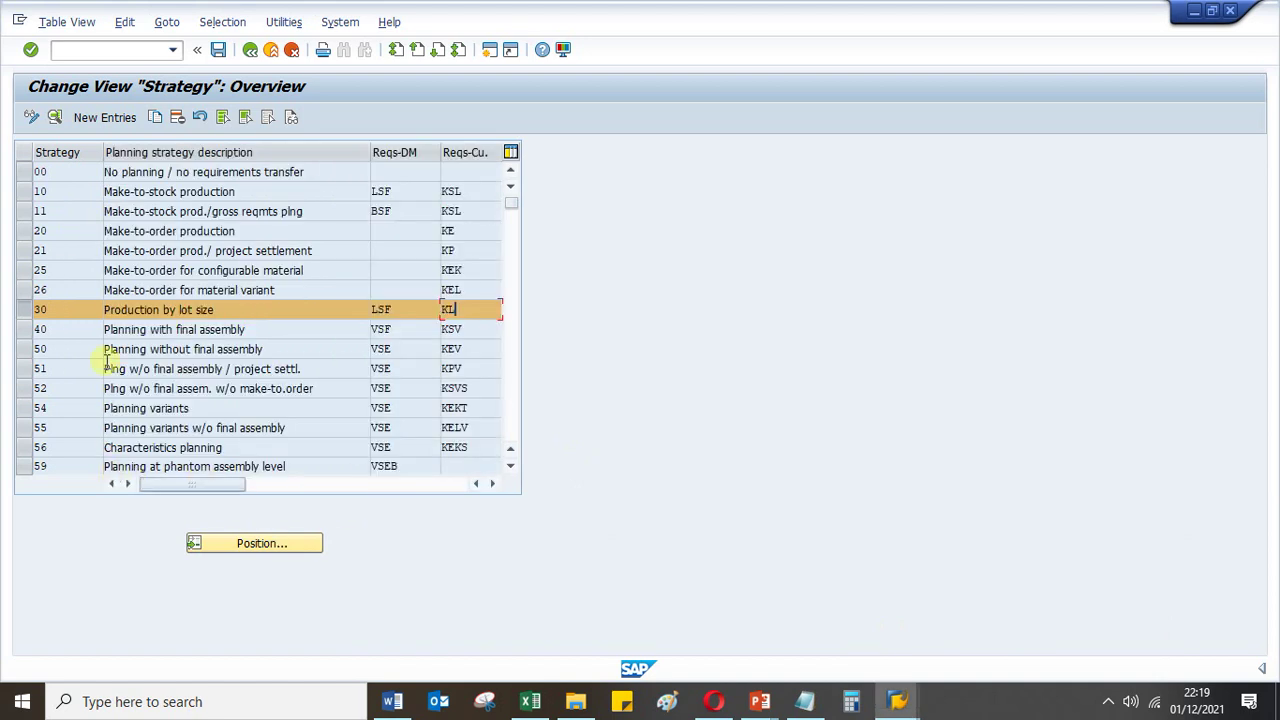
pyautogui.click(30, 195)
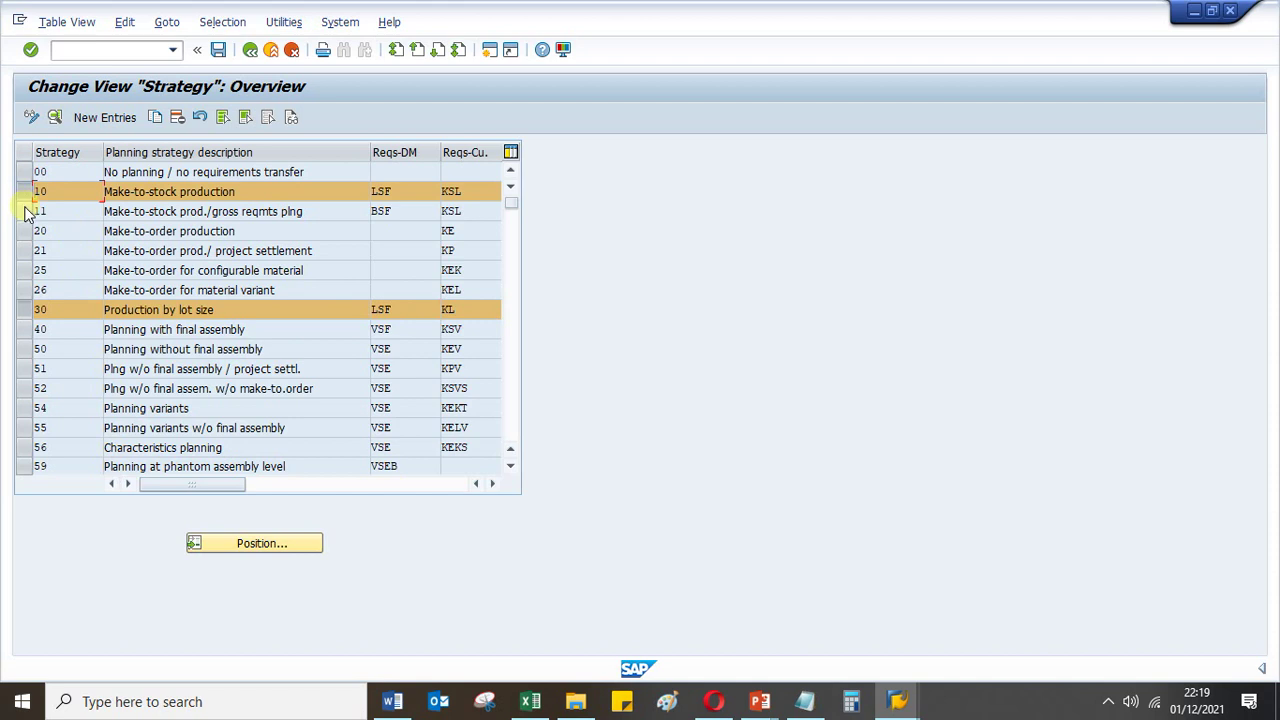
pyautogui.click(28, 212)
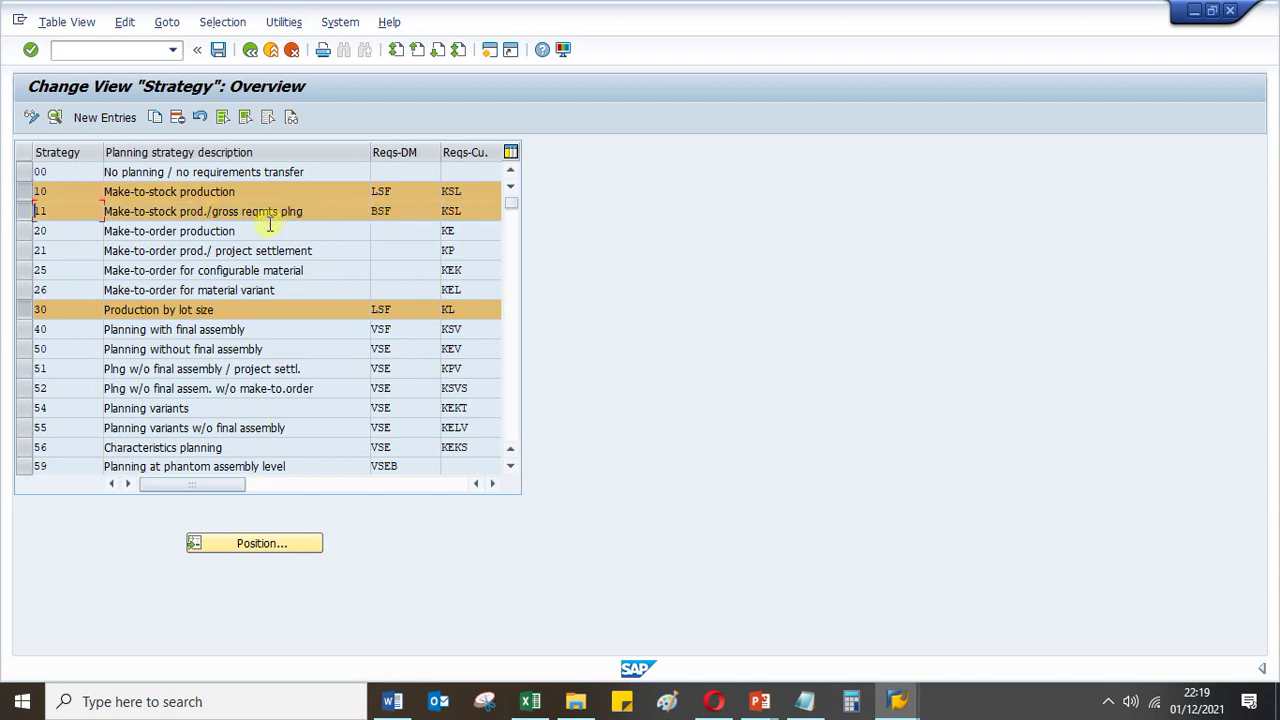
pyautogui.click(420, 208)
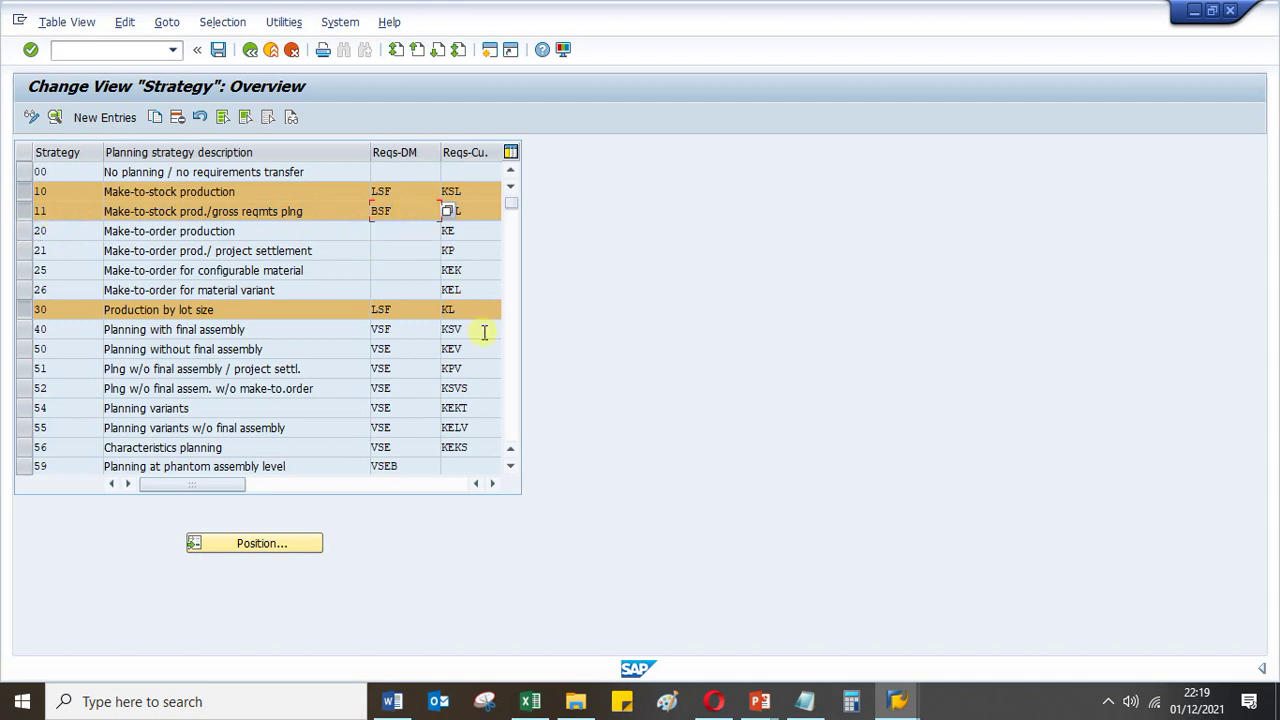
# Switch to the Strategy Group MRP.xlsx workbook in Excel, set strategy group 11's demand management type to BSF, and save the workbook
pyautogui.click(530, 701)
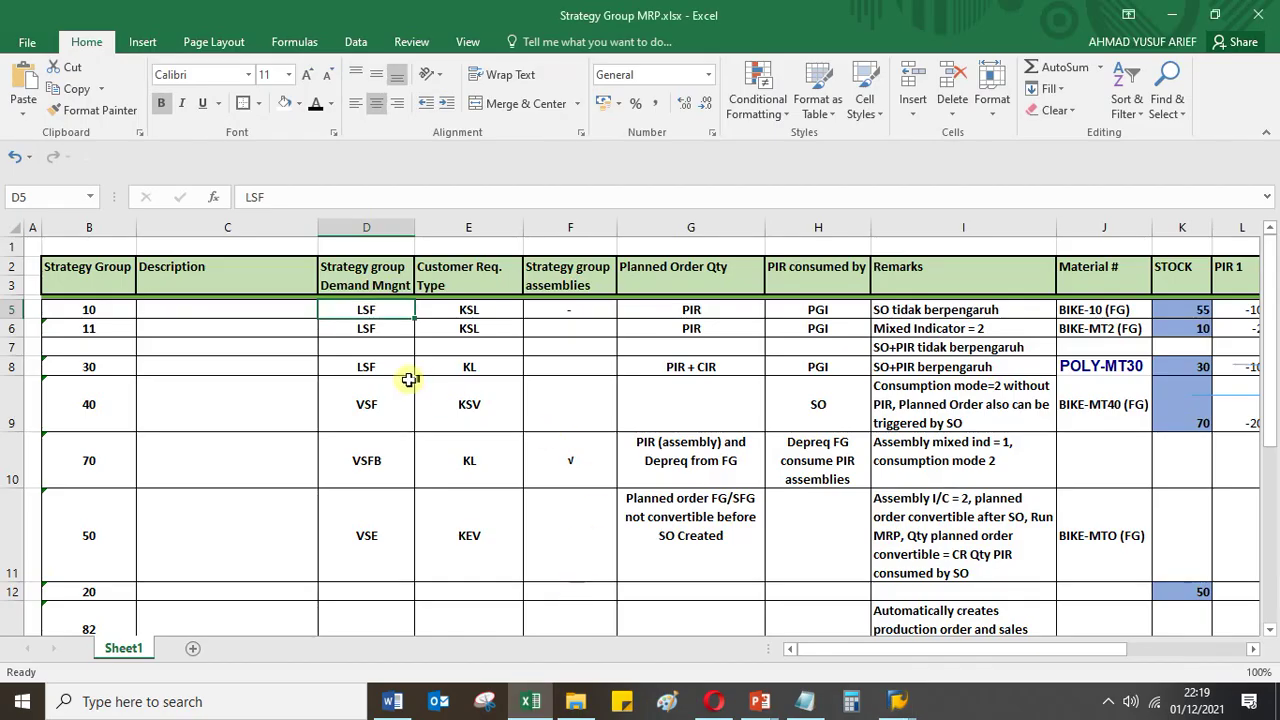
pyautogui.click(392, 344)
pyautogui.press('Left')
pyautogui.press('Left')
pyautogui.press('Left')
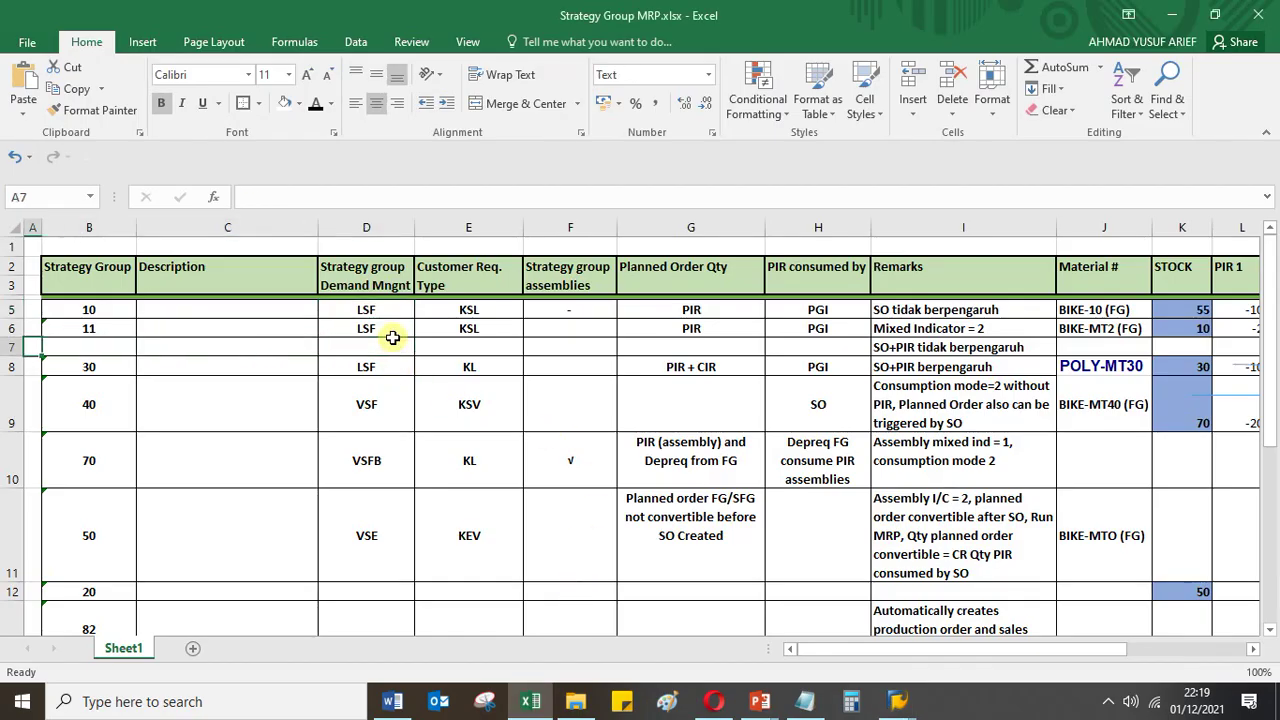
pyautogui.press('Up')
pyautogui.press('Right')
pyautogui.press('Right')
pyautogui.press('Right')
pyautogui.press('Right')
pyautogui.press('Left')
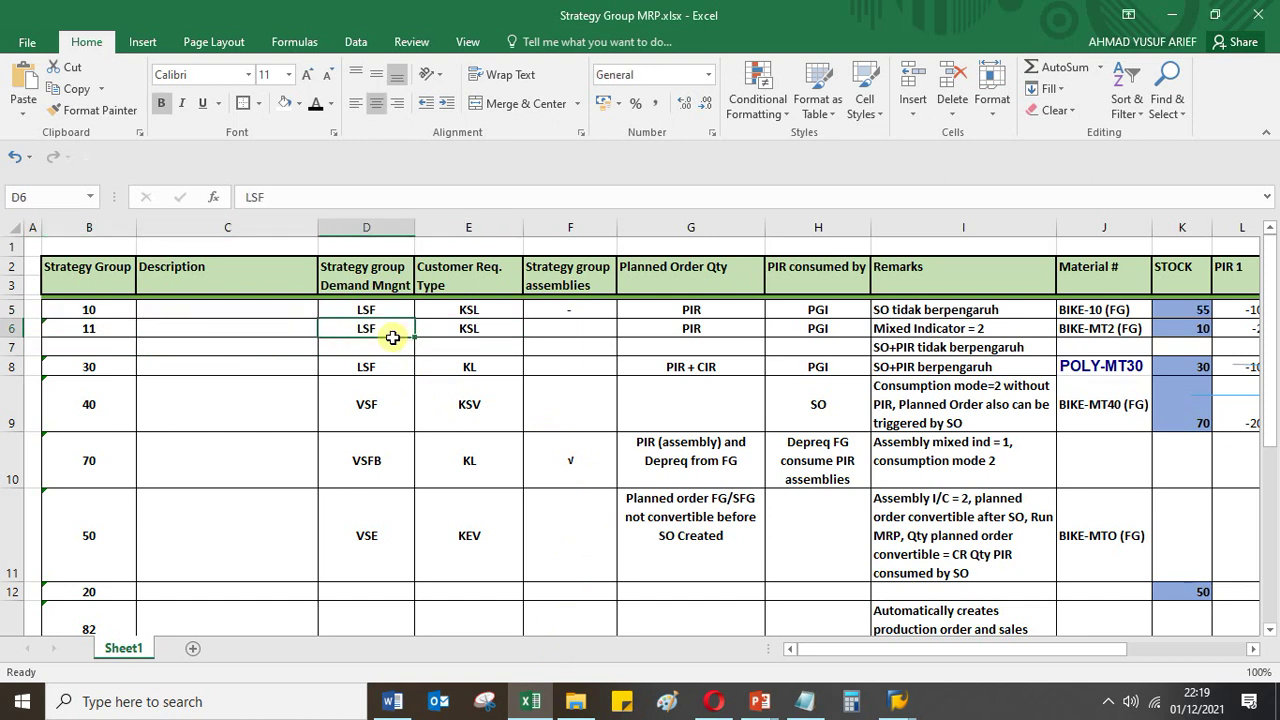
pyautogui.write('BS')
pyautogui.press('Return')
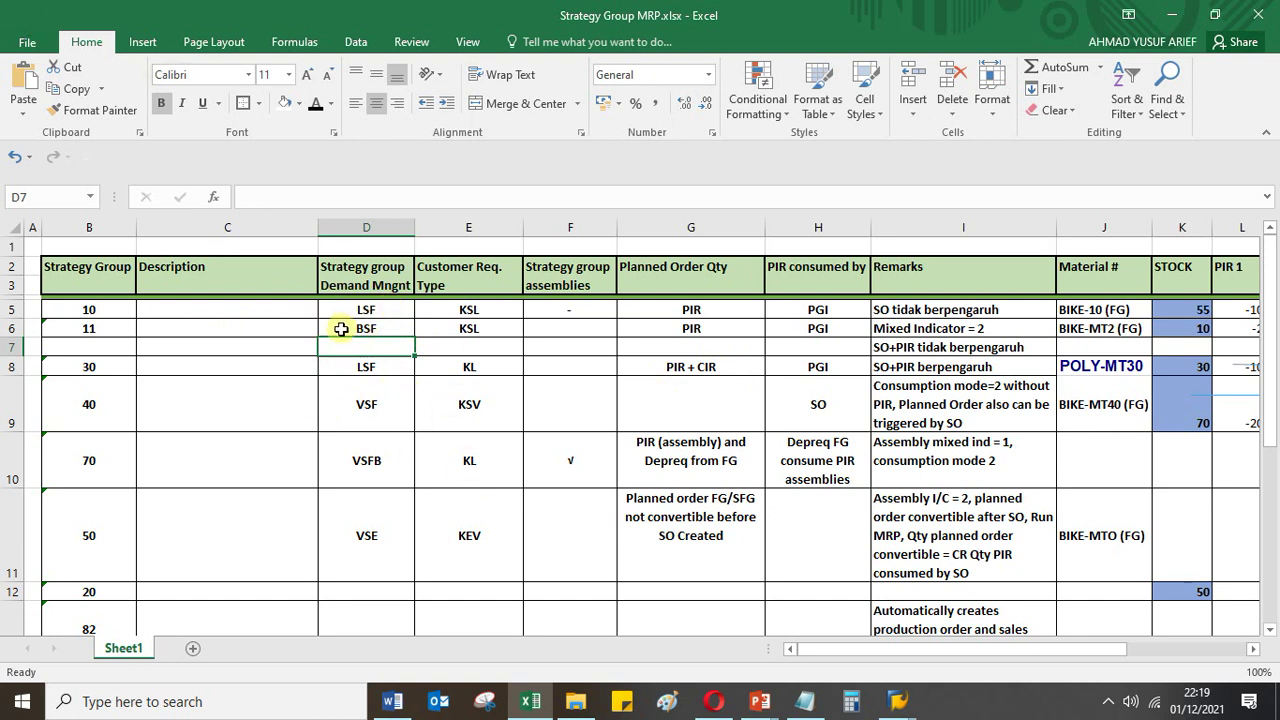
pyautogui.click(28, 44)
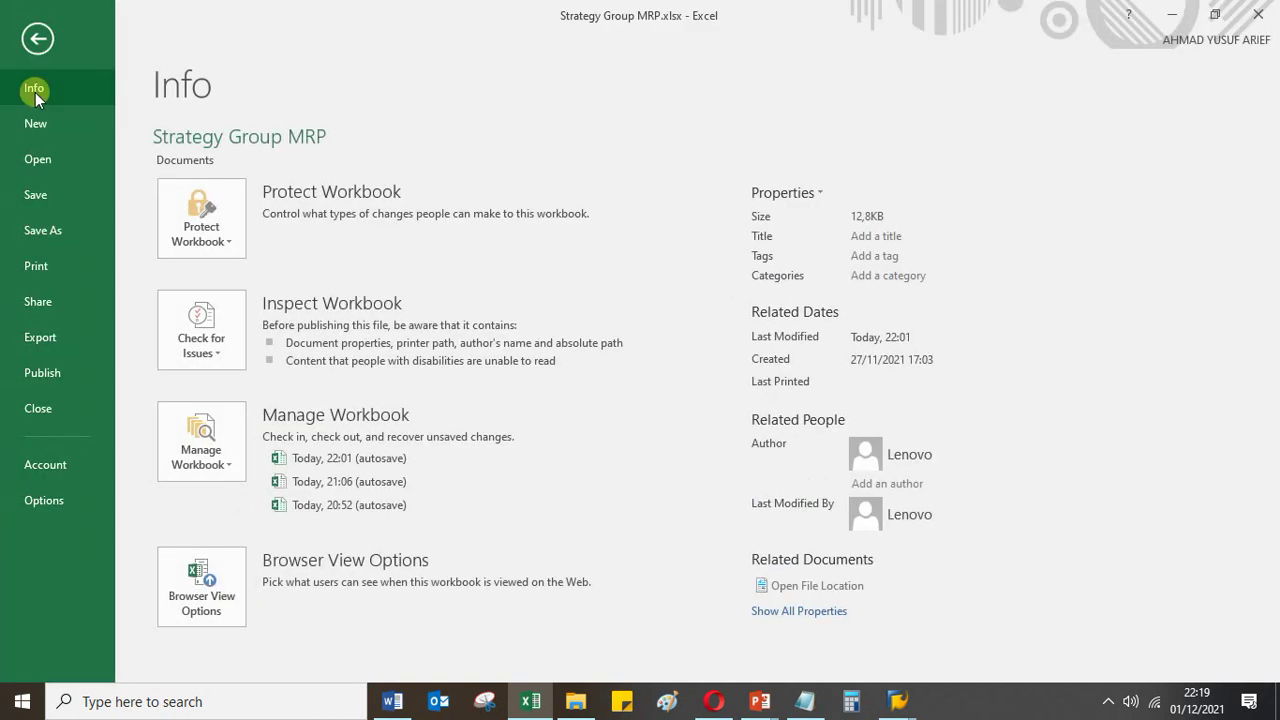
pyautogui.click(37, 206)
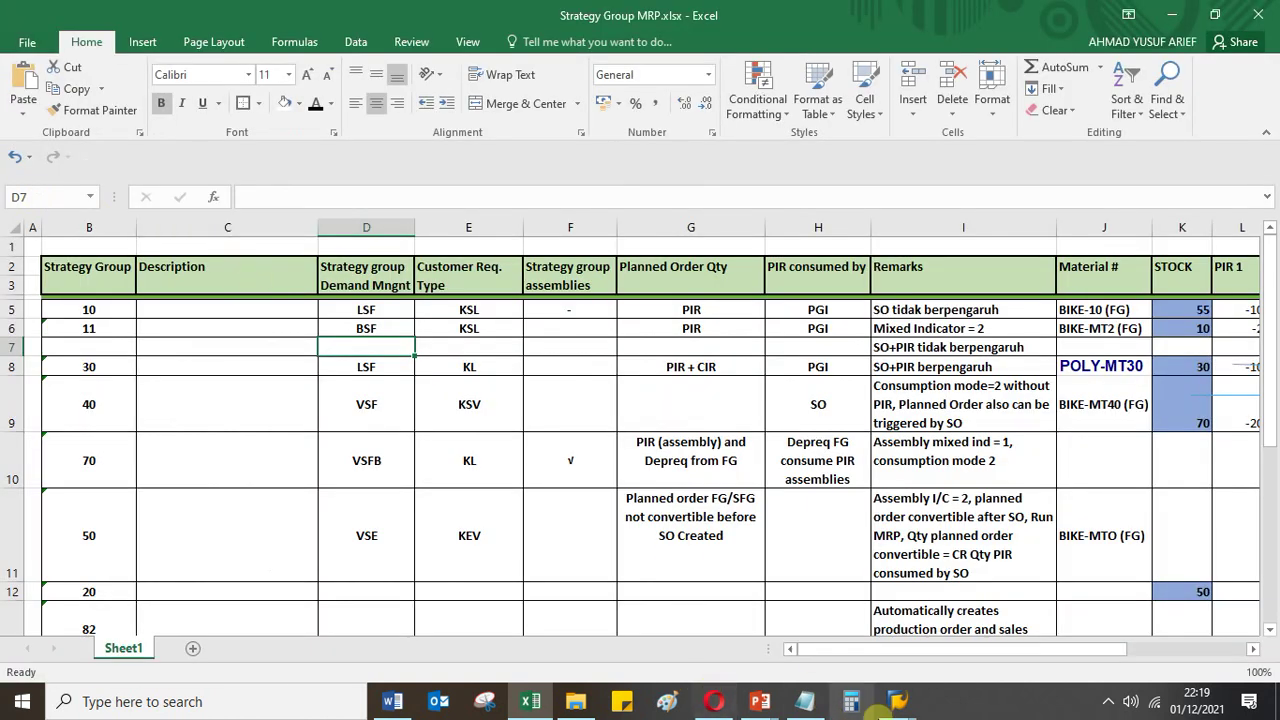
# Switch to the running PowerPoint slide show with the Production by lots (30) slide
pyautogui.click(897, 705)
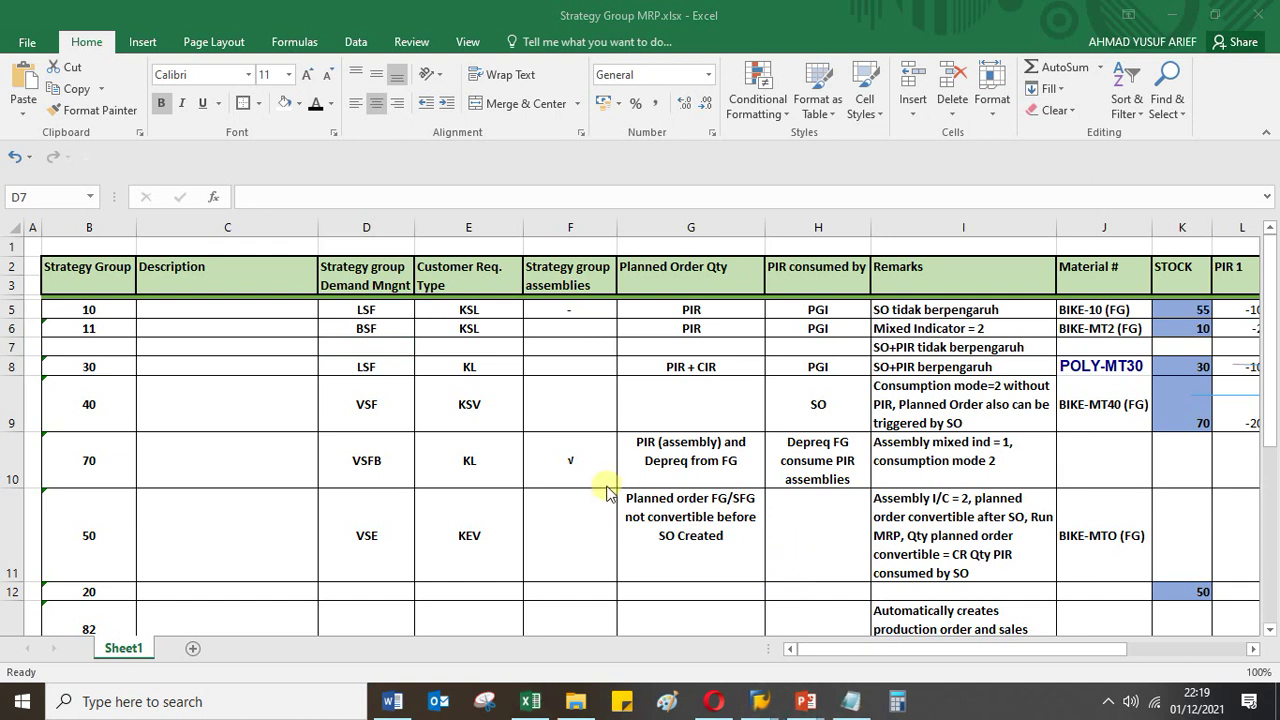
pyautogui.click(253, 451)
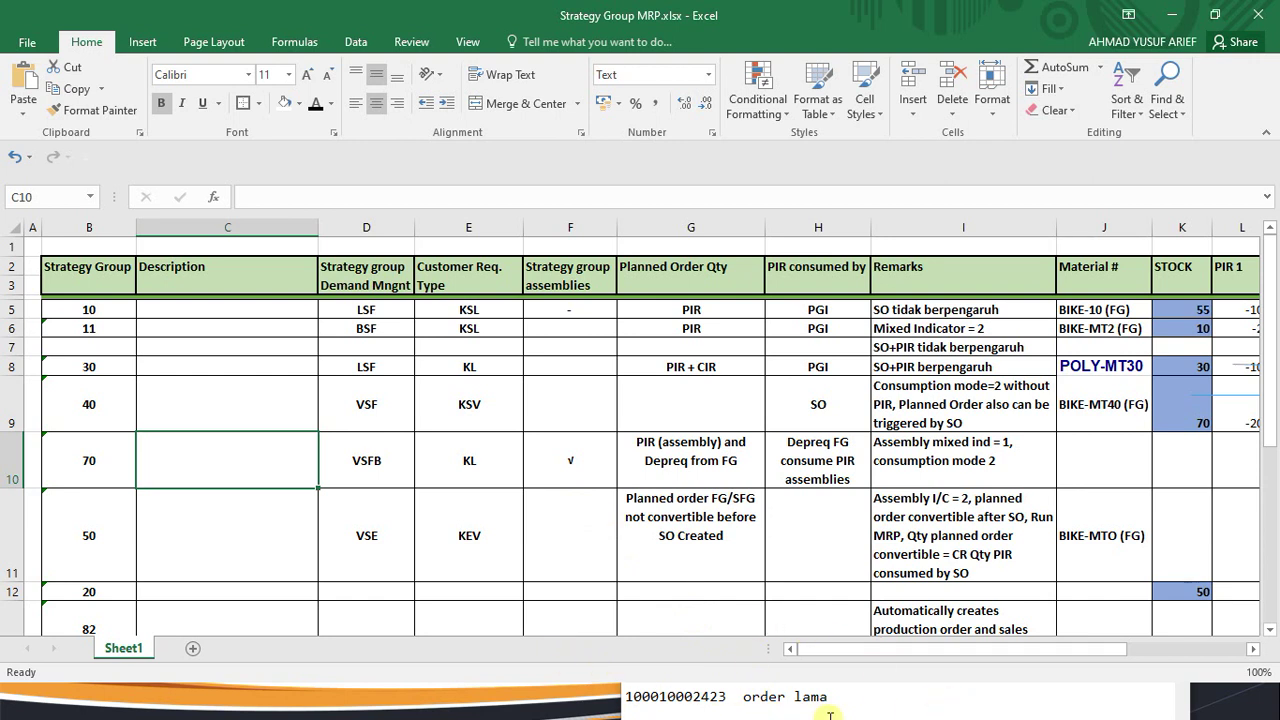
pyautogui.press('super')
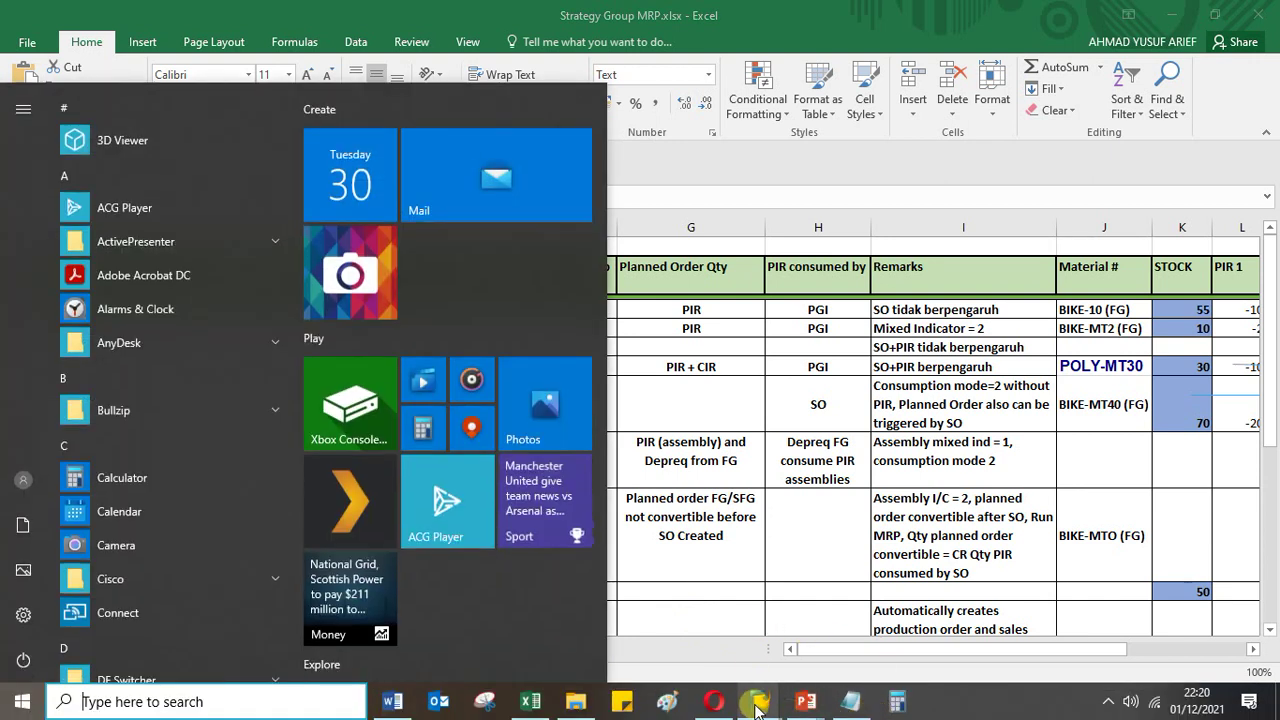
pyautogui.moveTo(757, 707)
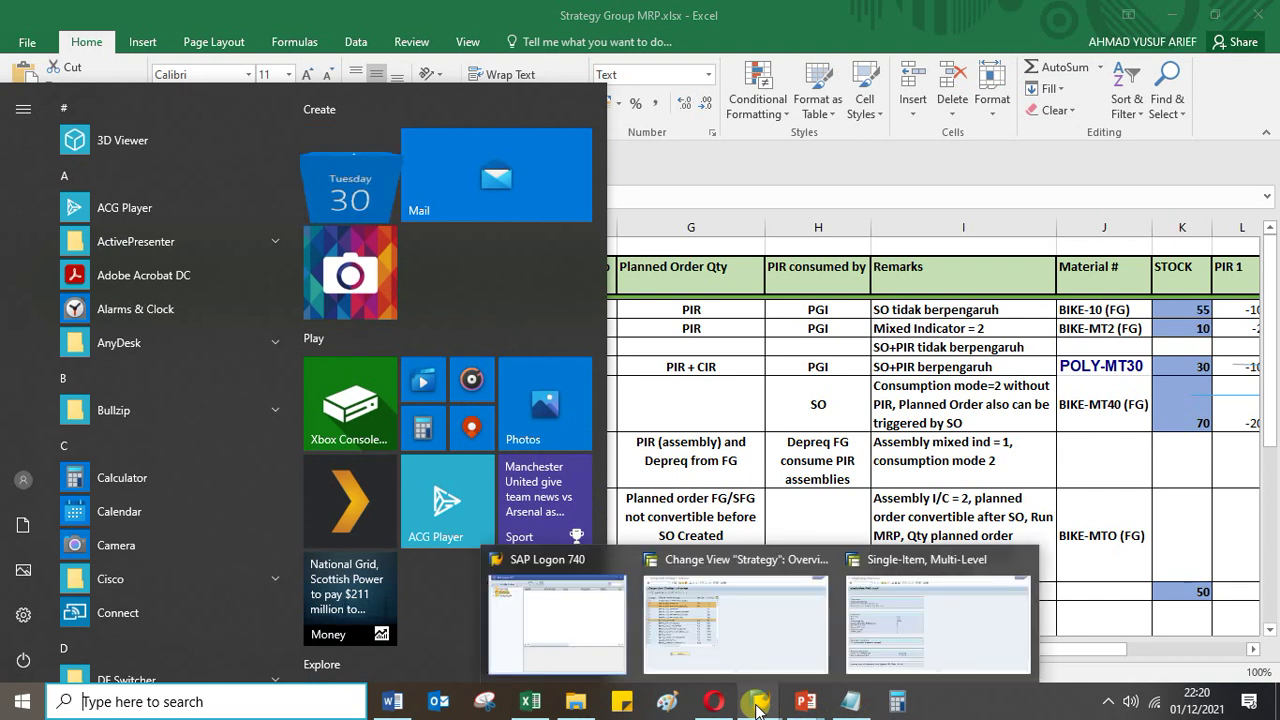
pyautogui.moveTo(805, 702)
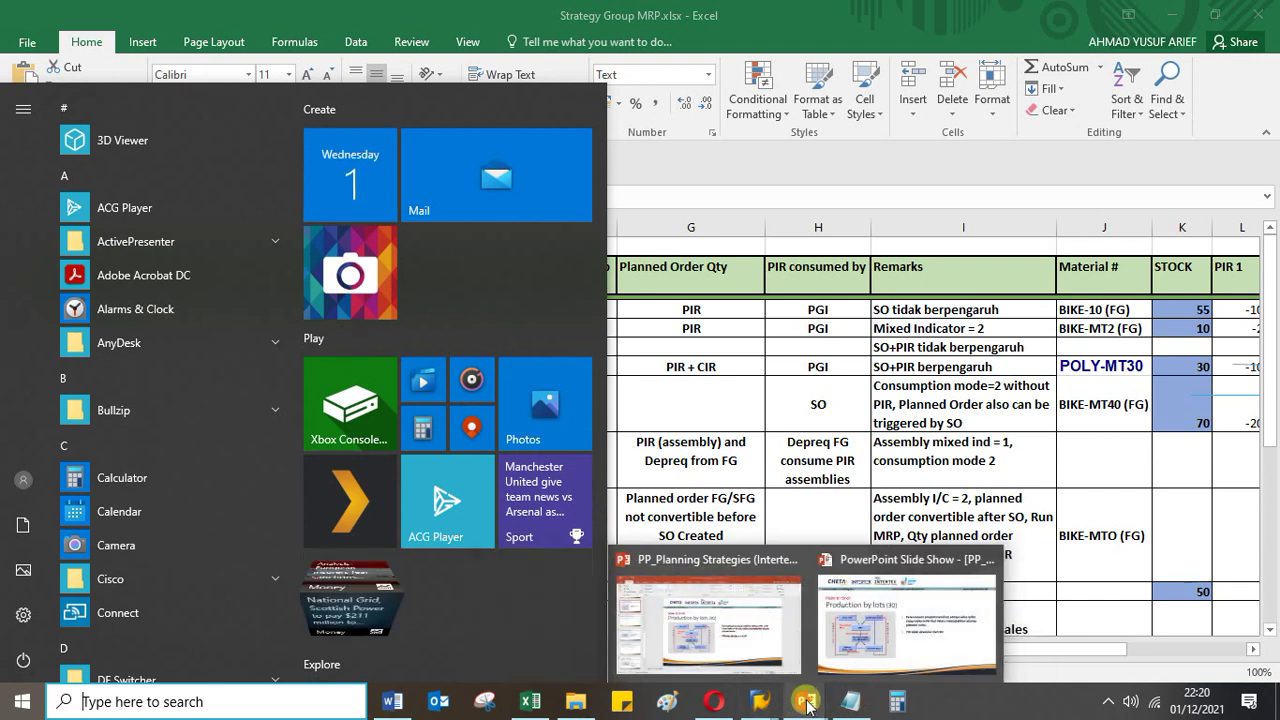
pyautogui.click(937, 643)
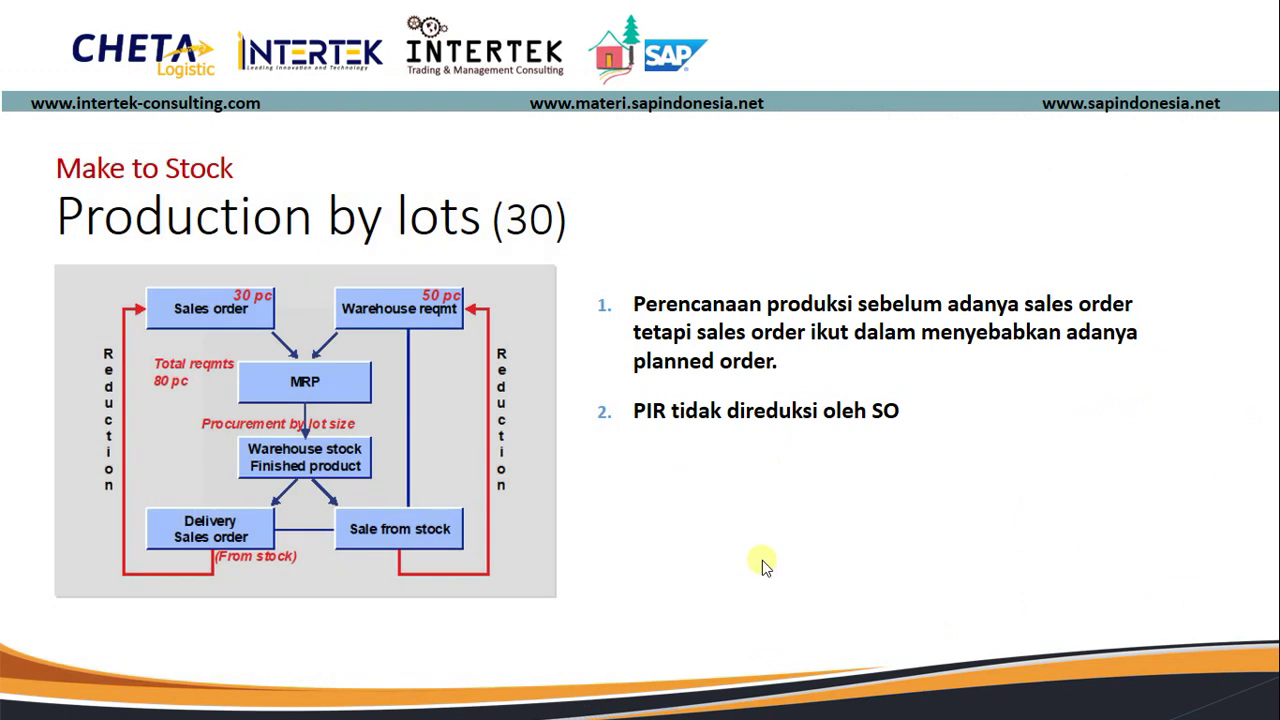